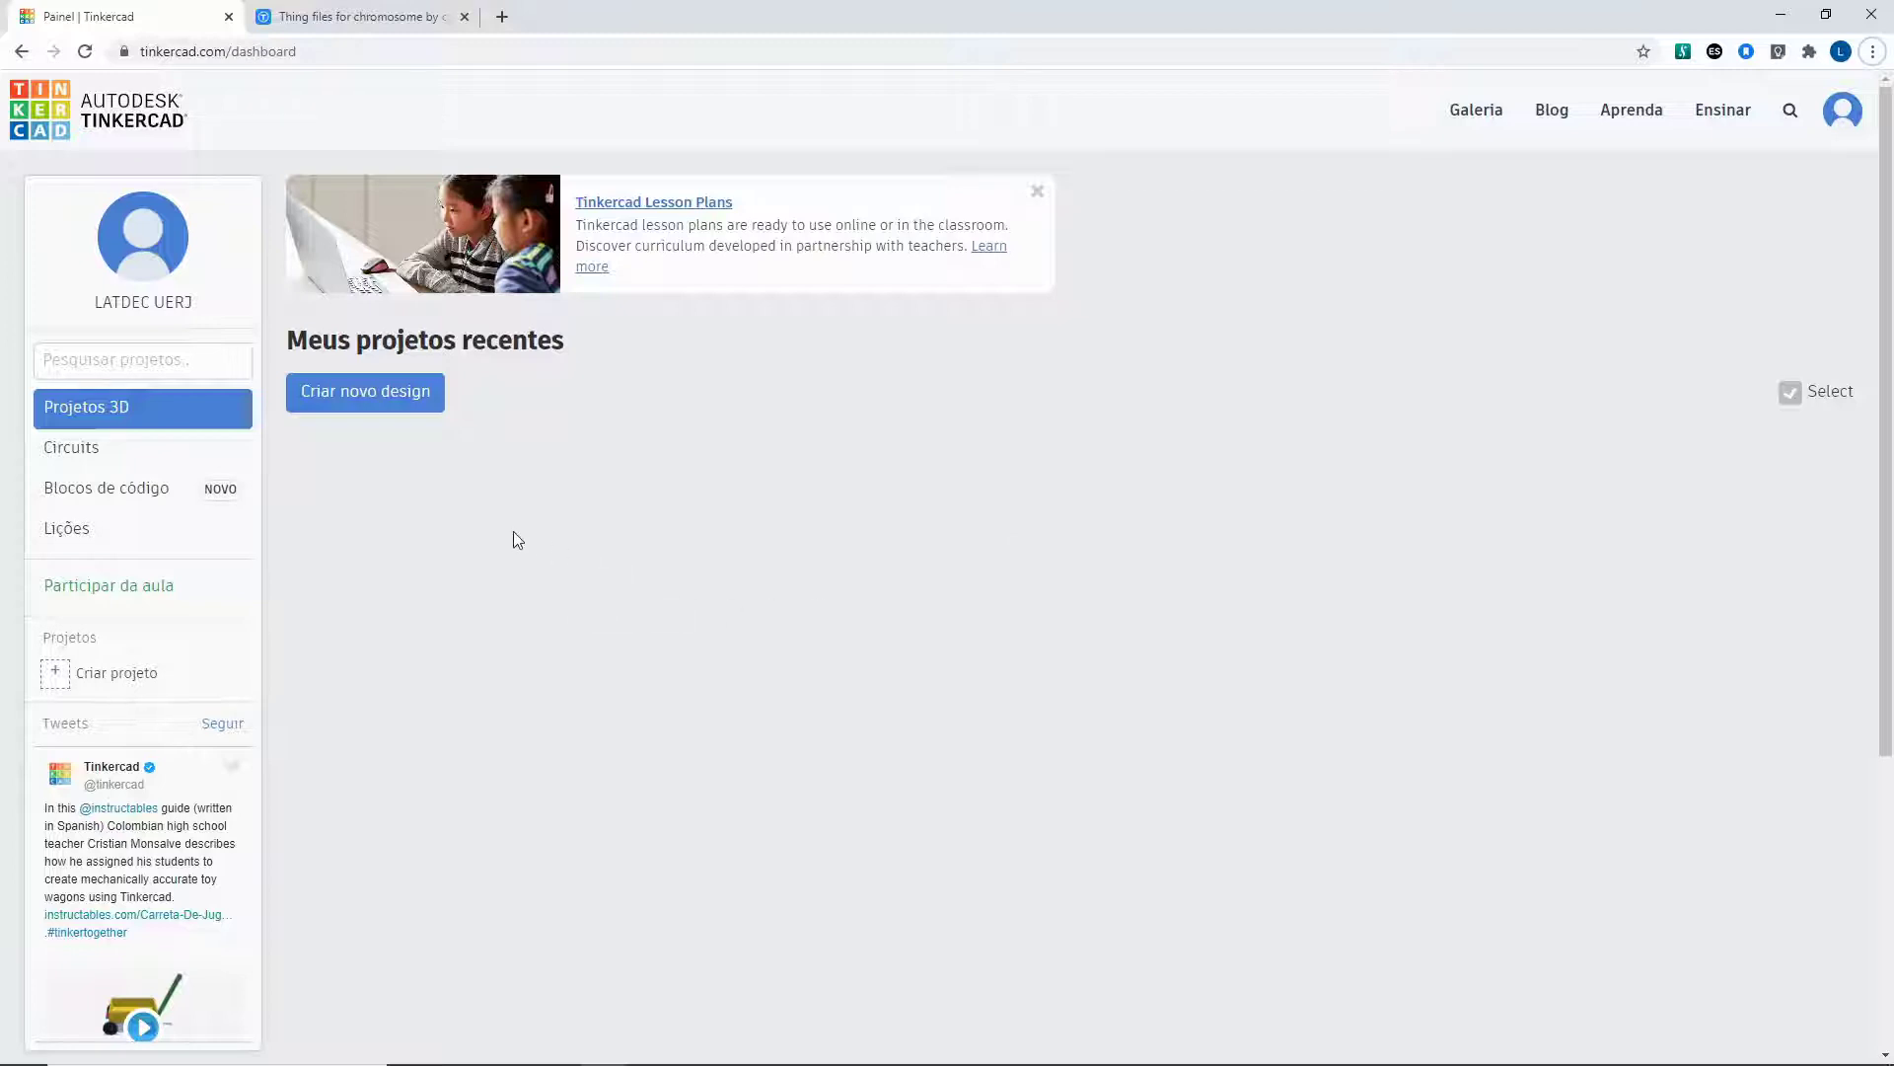
# Create a new 3D design and set the workplane grid width to 300 mm.
pyautogui.click(385, 393)
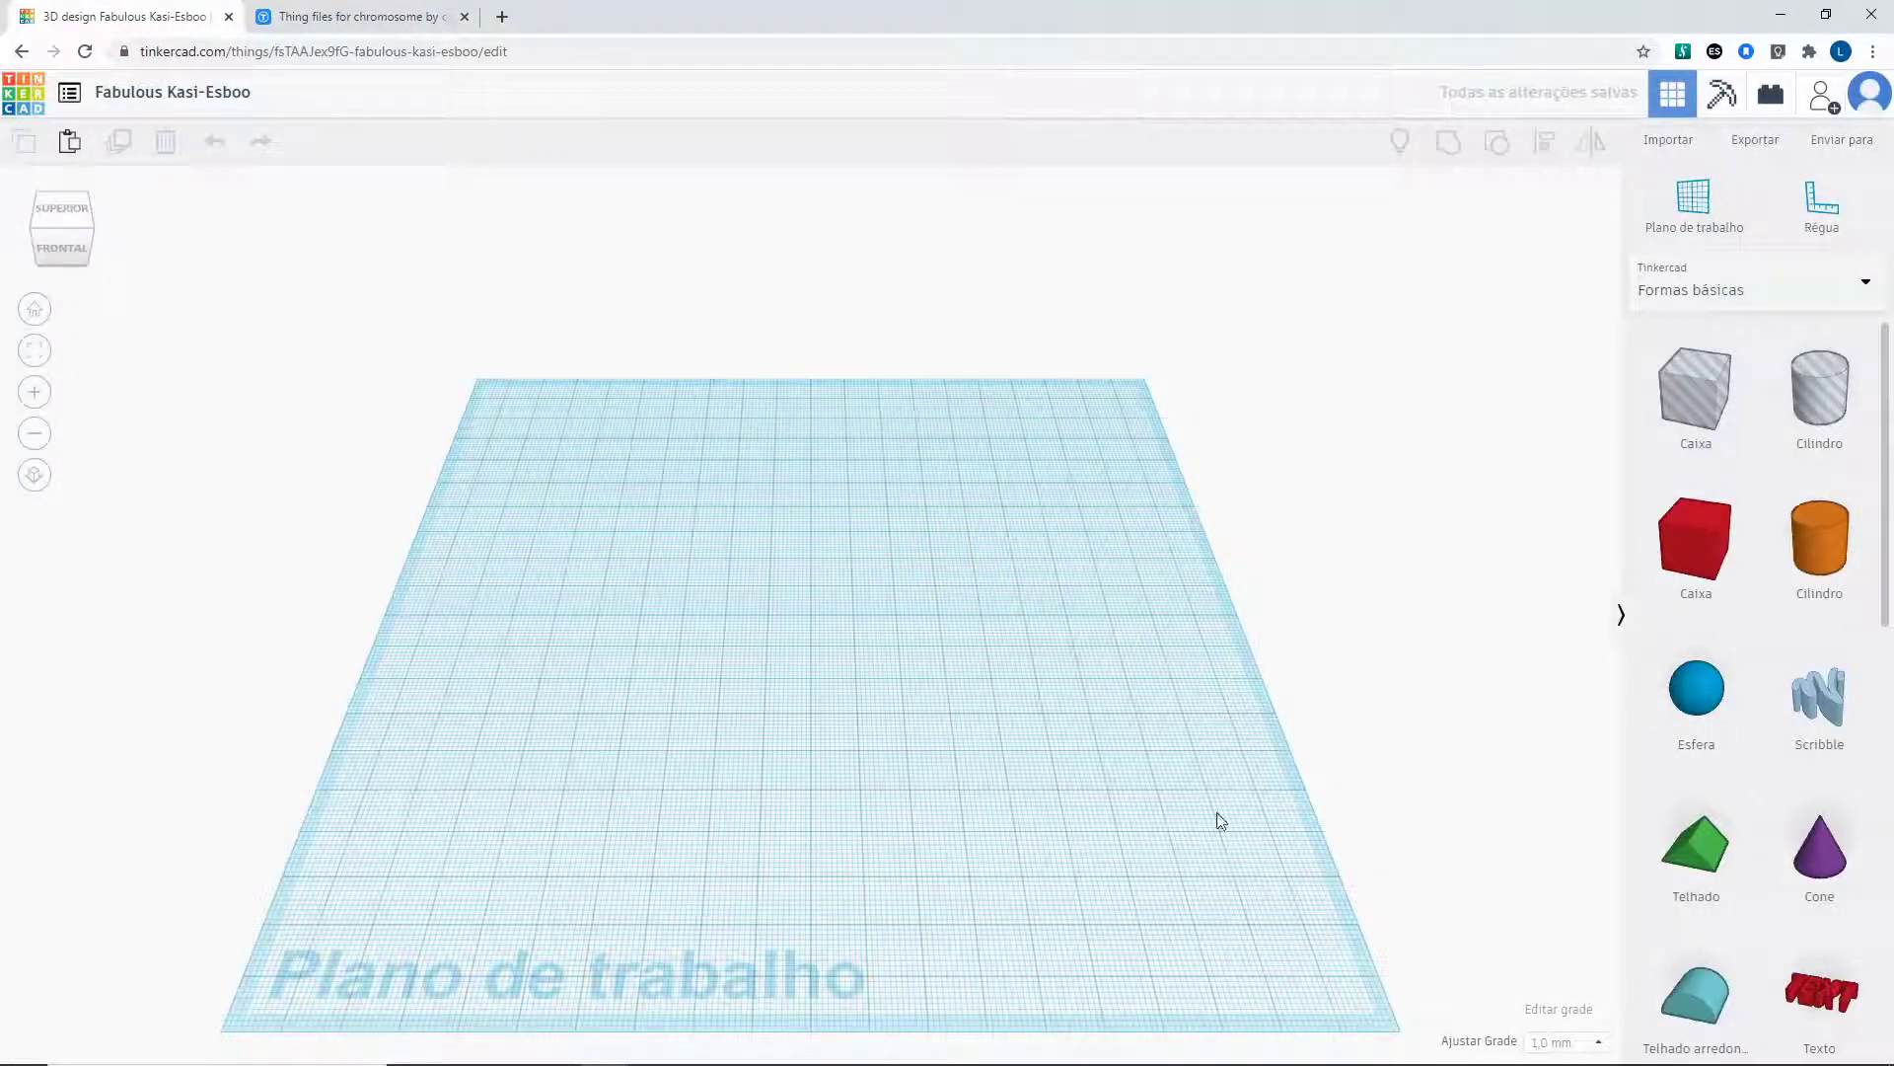
pyautogui.click(1562, 1010)
pyautogui.doubleClick(841, 631)
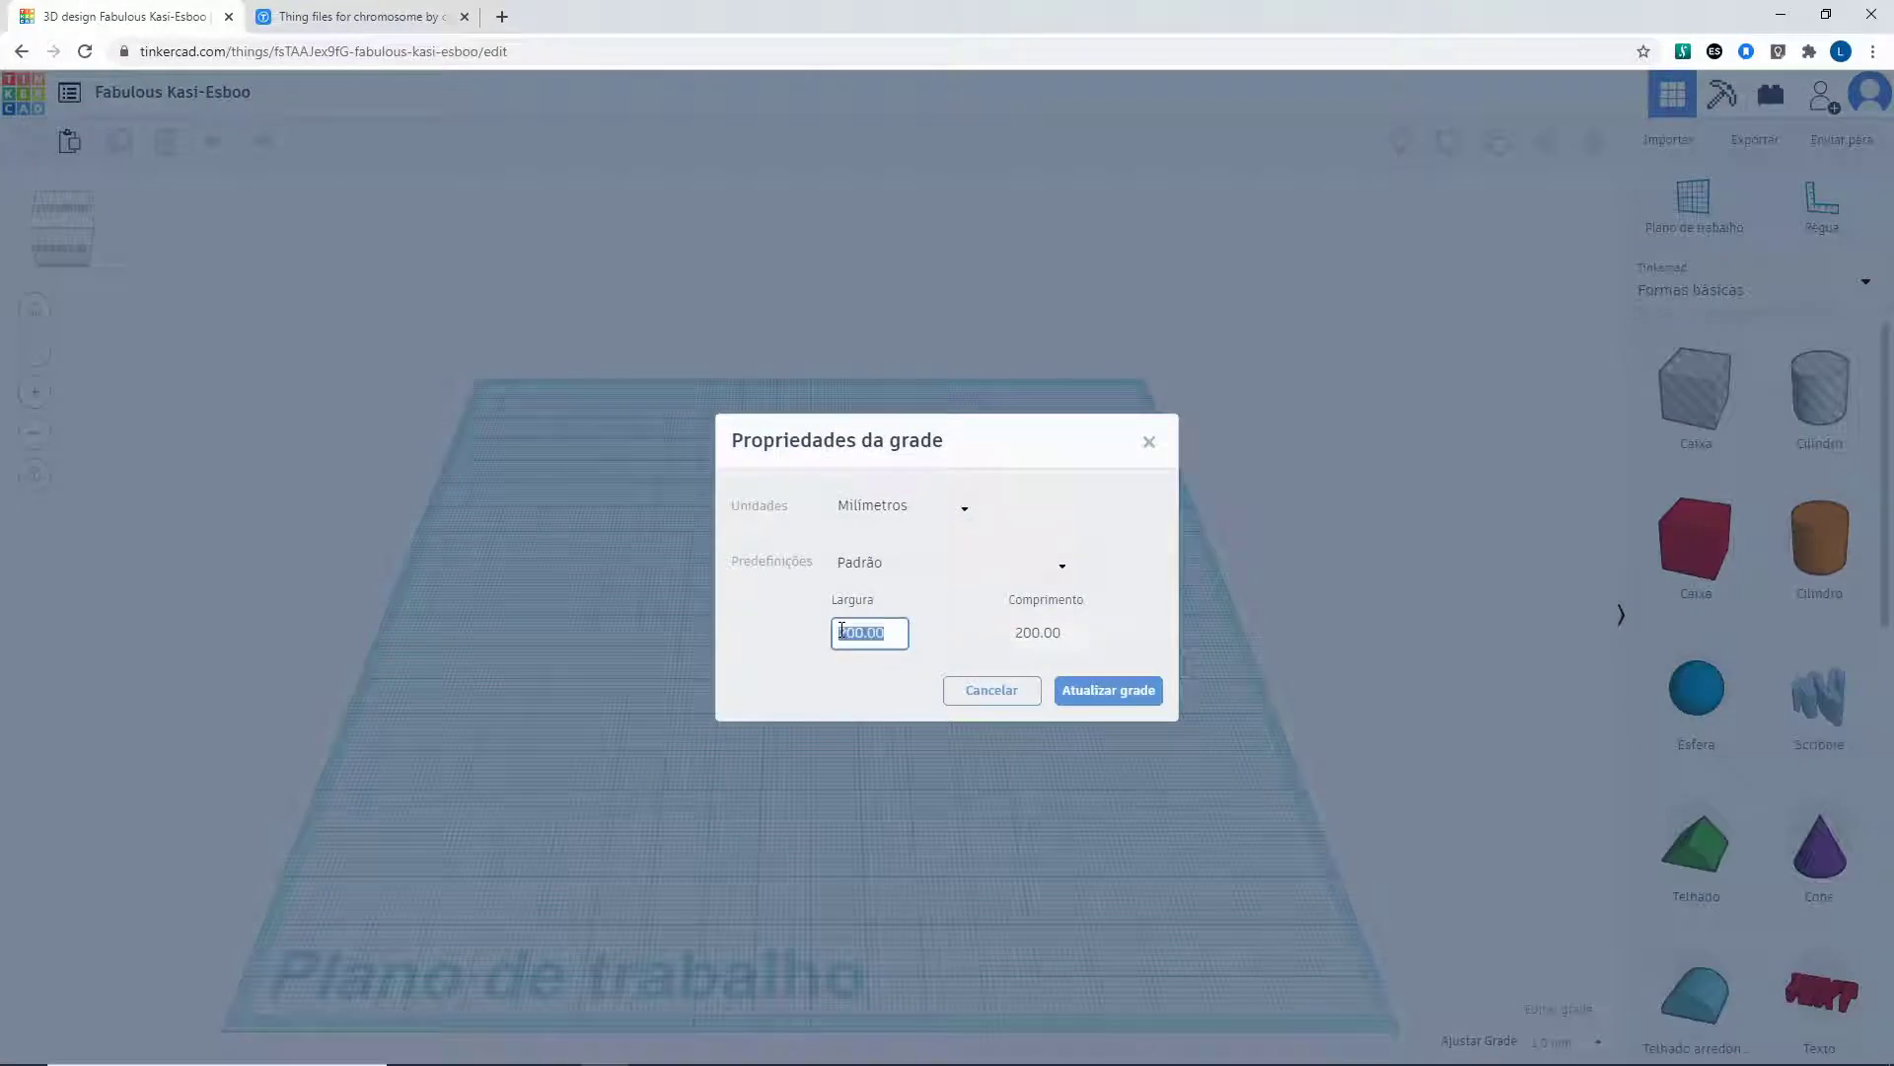
pyautogui.press('BackSpace')
pyautogui.click(1110, 691)
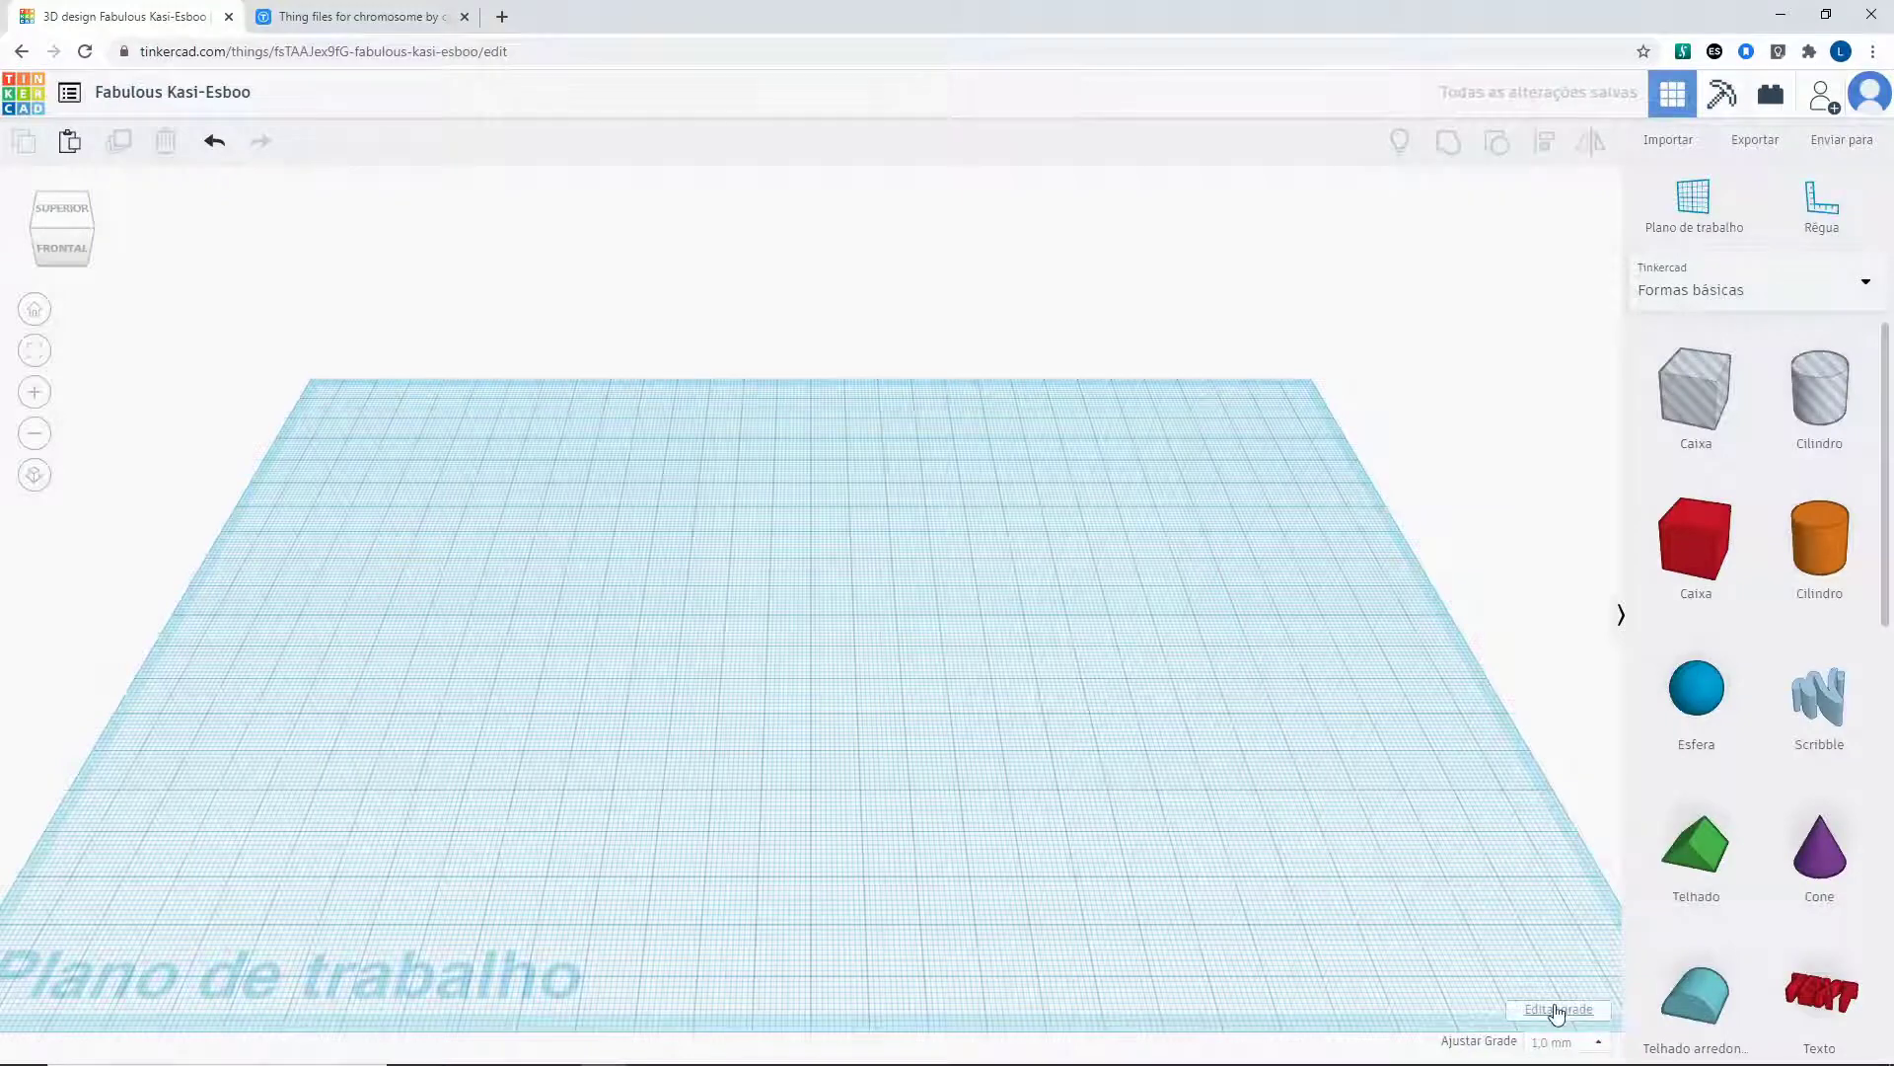
# Set the workplane grid width back to 200 mm.
pyautogui.click(1557, 1011)
pyautogui.doubleClick(848, 631)
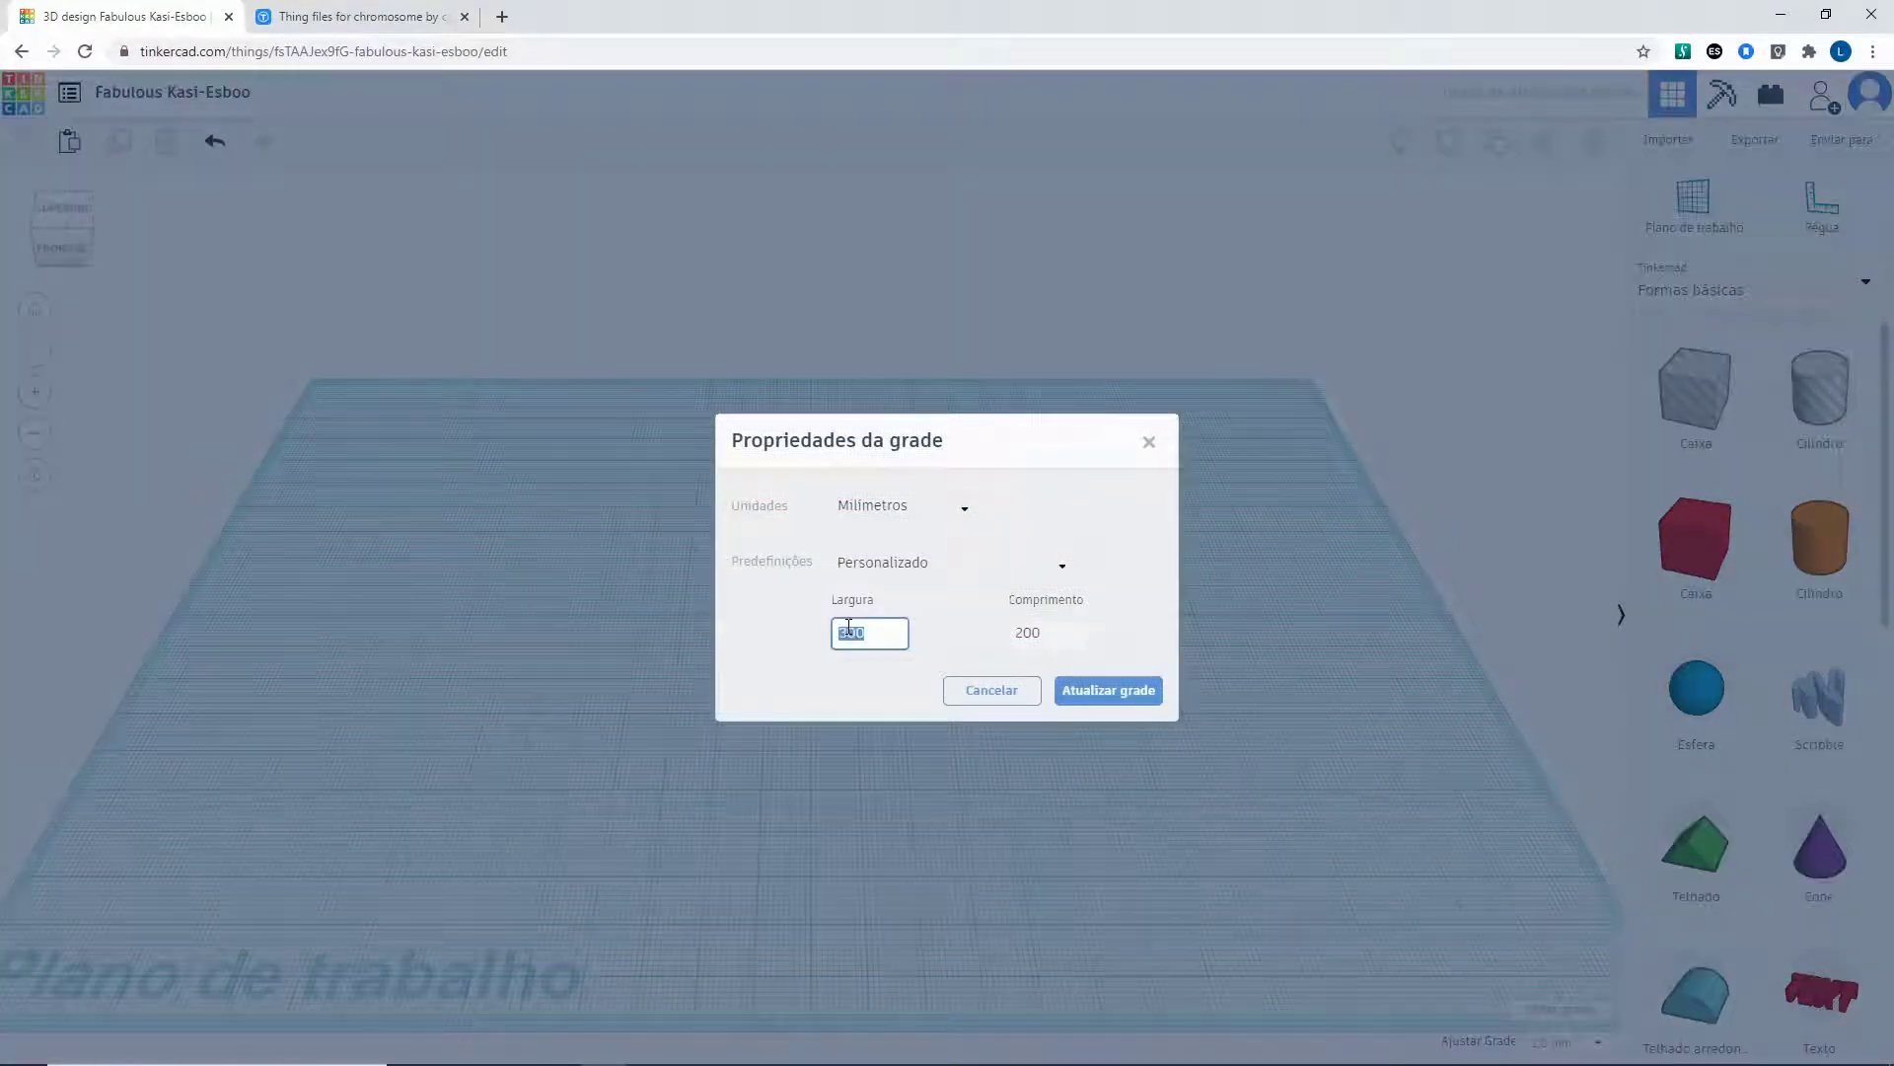
pyautogui.write('200')
pyautogui.click(1074, 696)
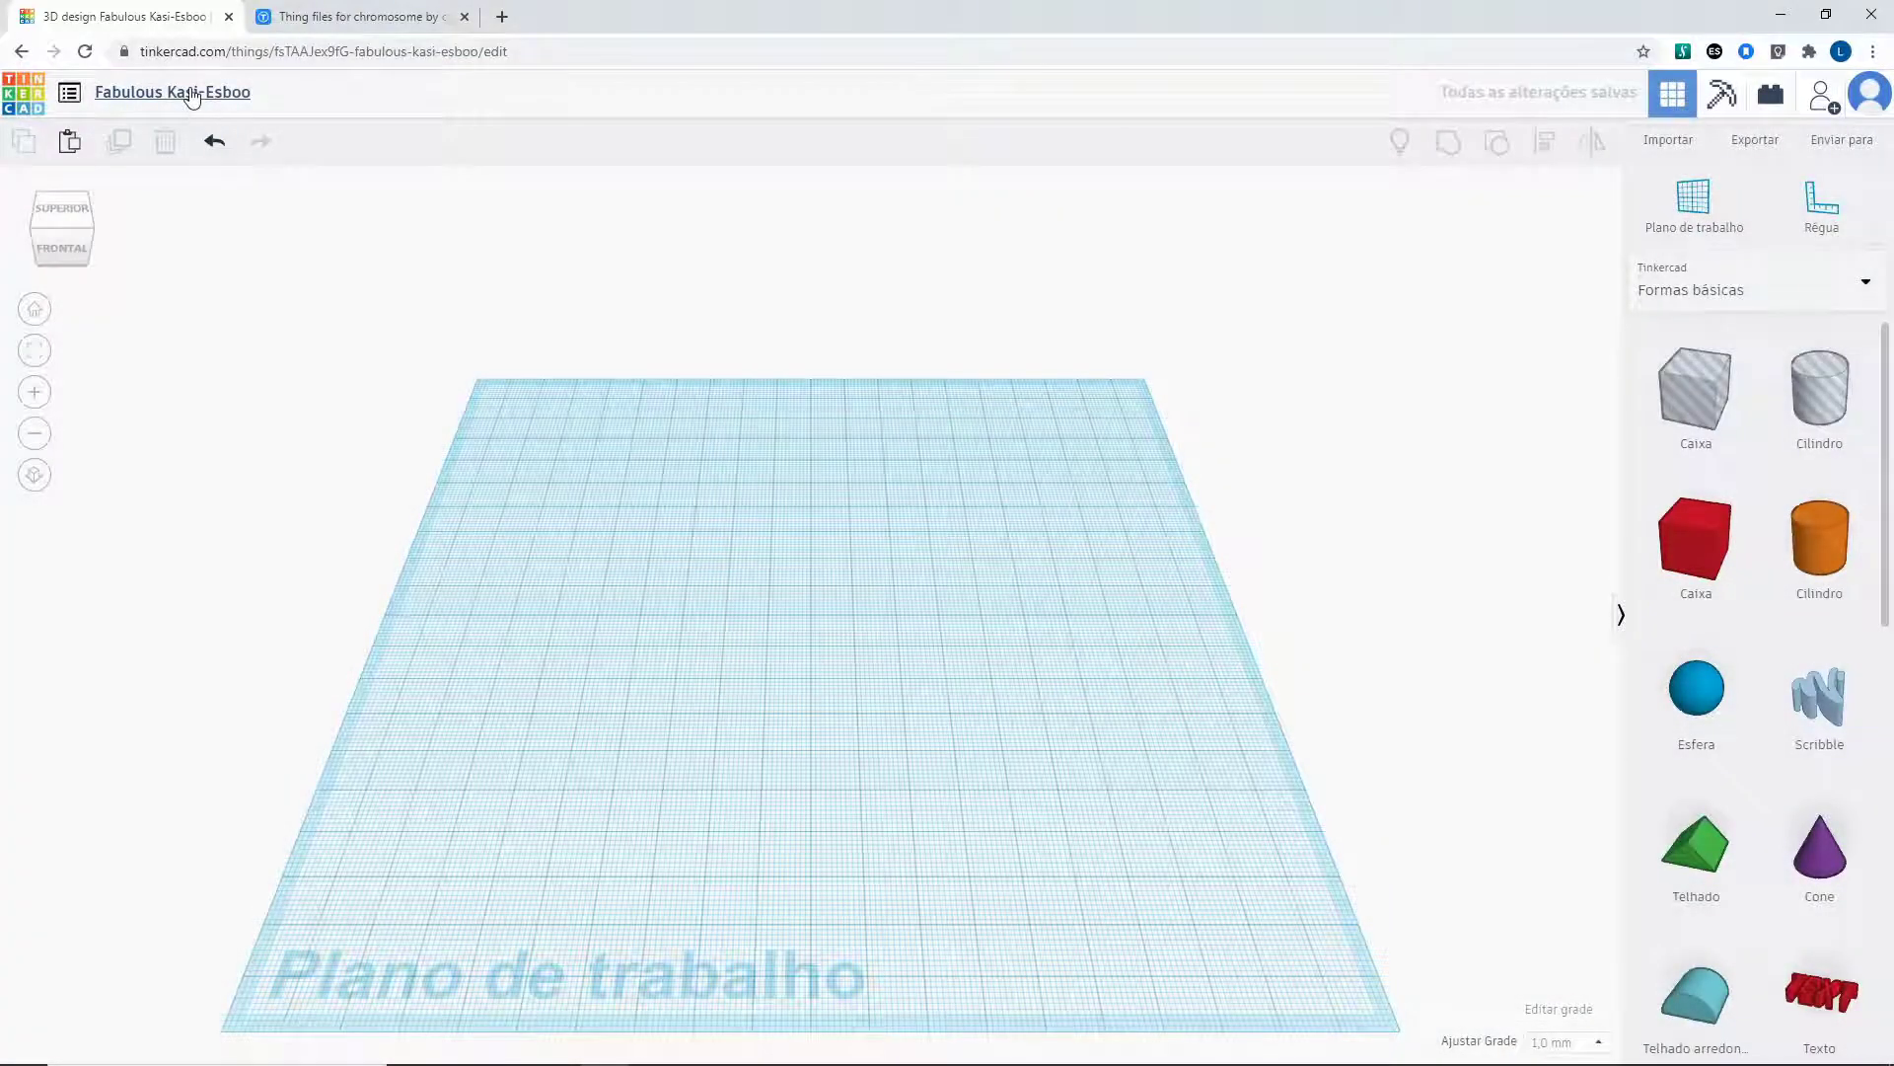
# Rename the design as UERJ.
pyautogui.click(193, 93)
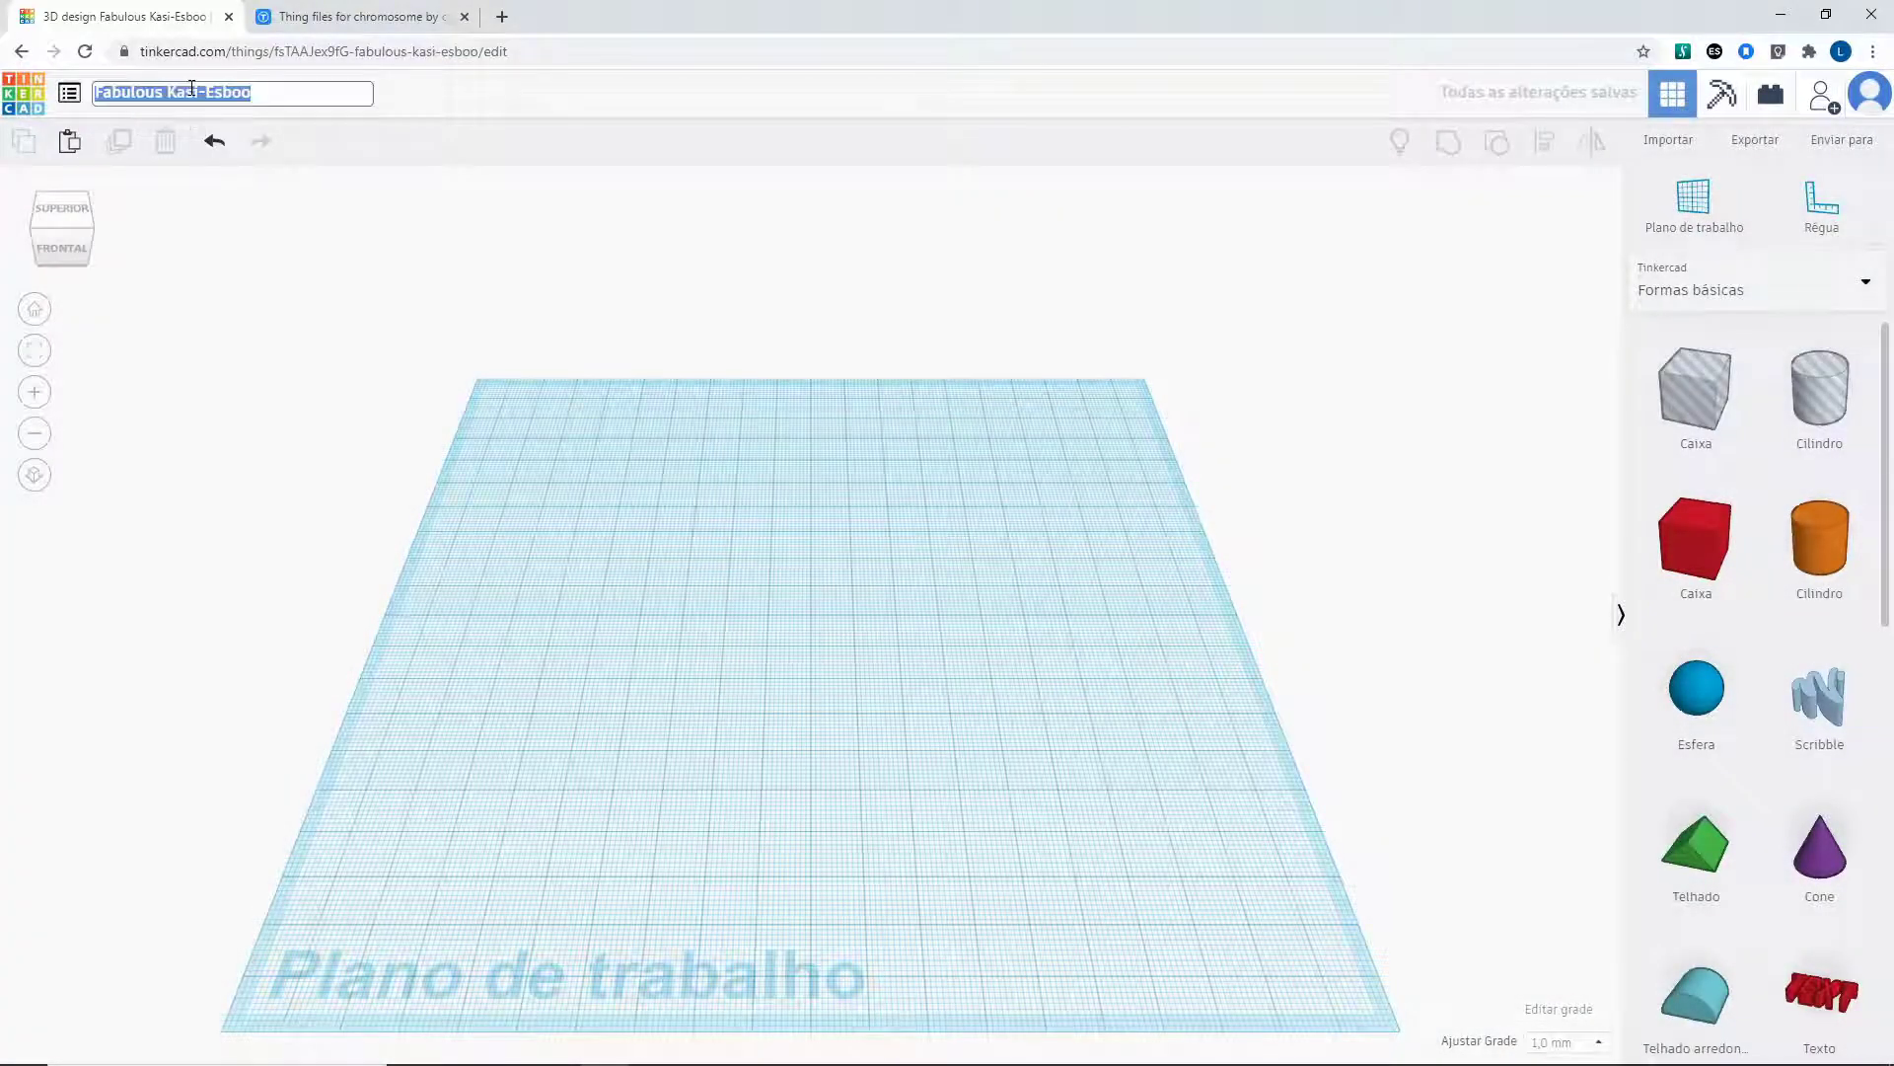
pyautogui.write('UER')
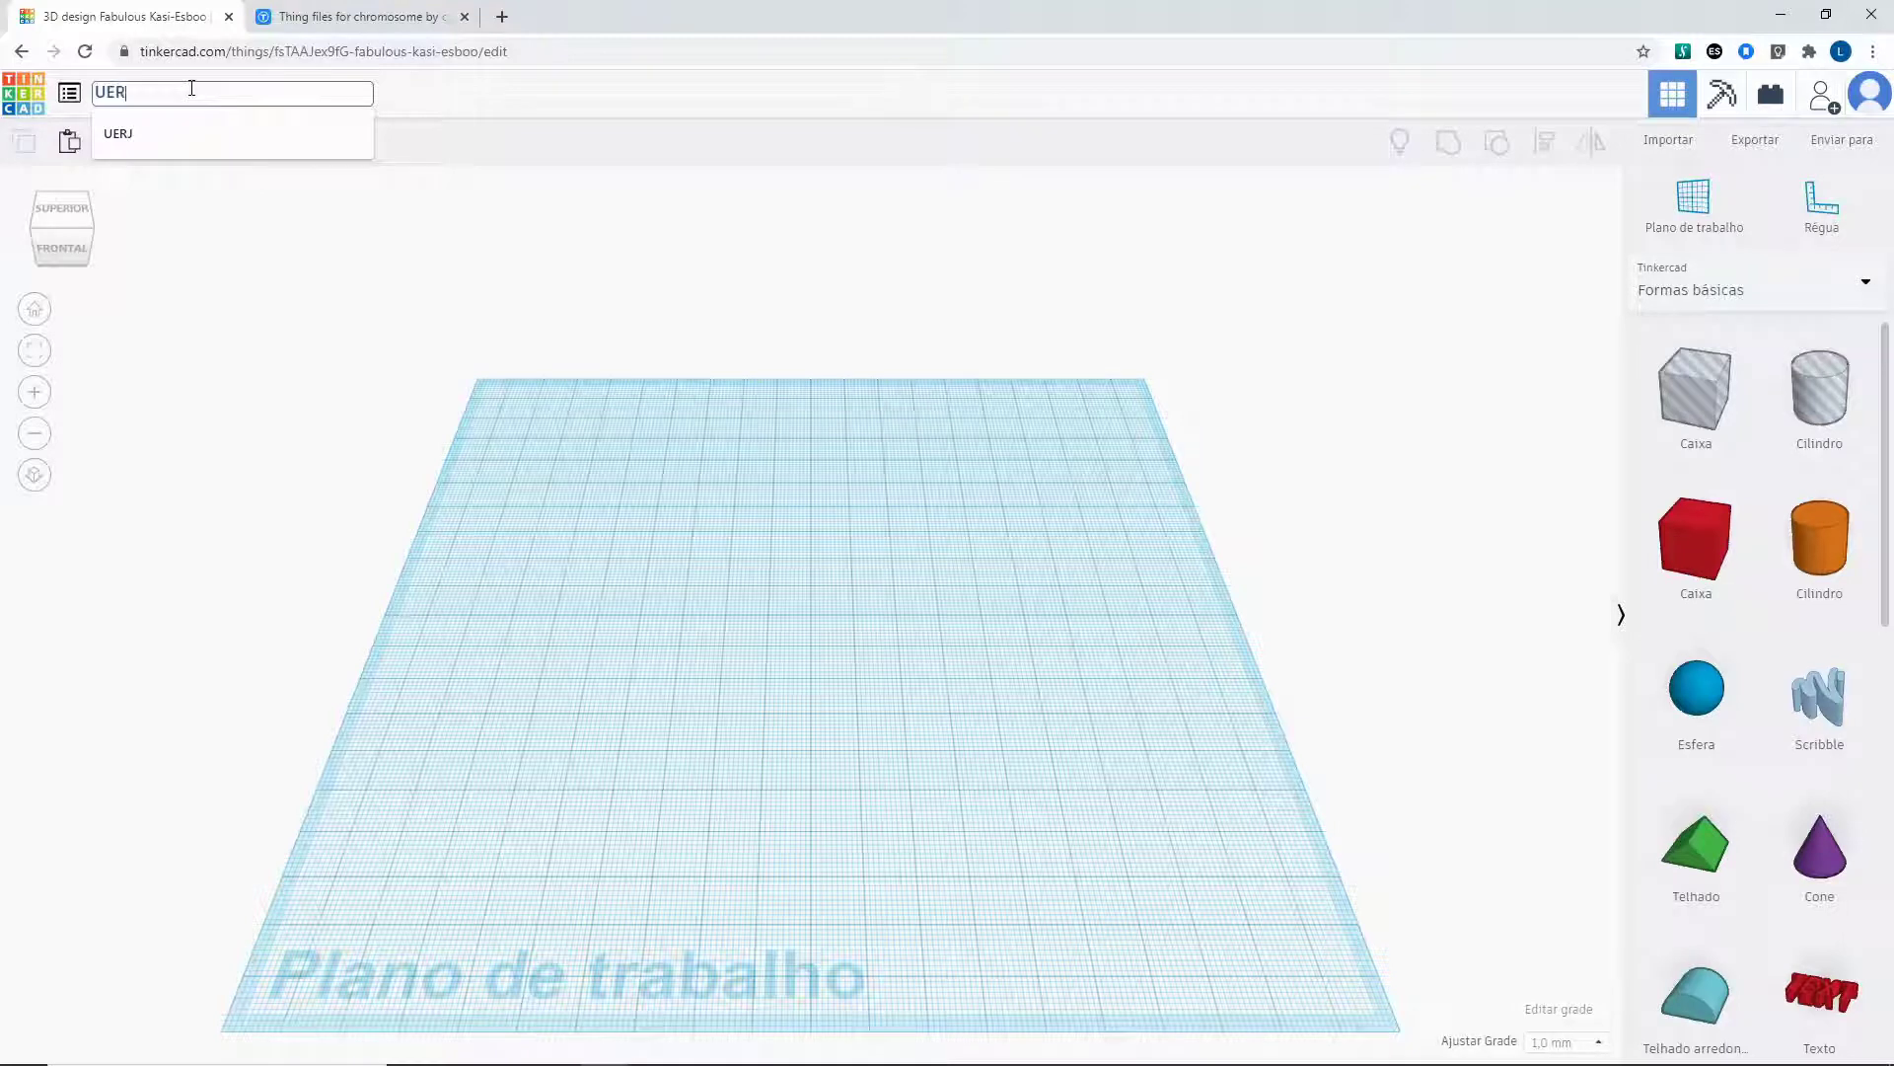
pyautogui.write('J')
pyautogui.press('Return')
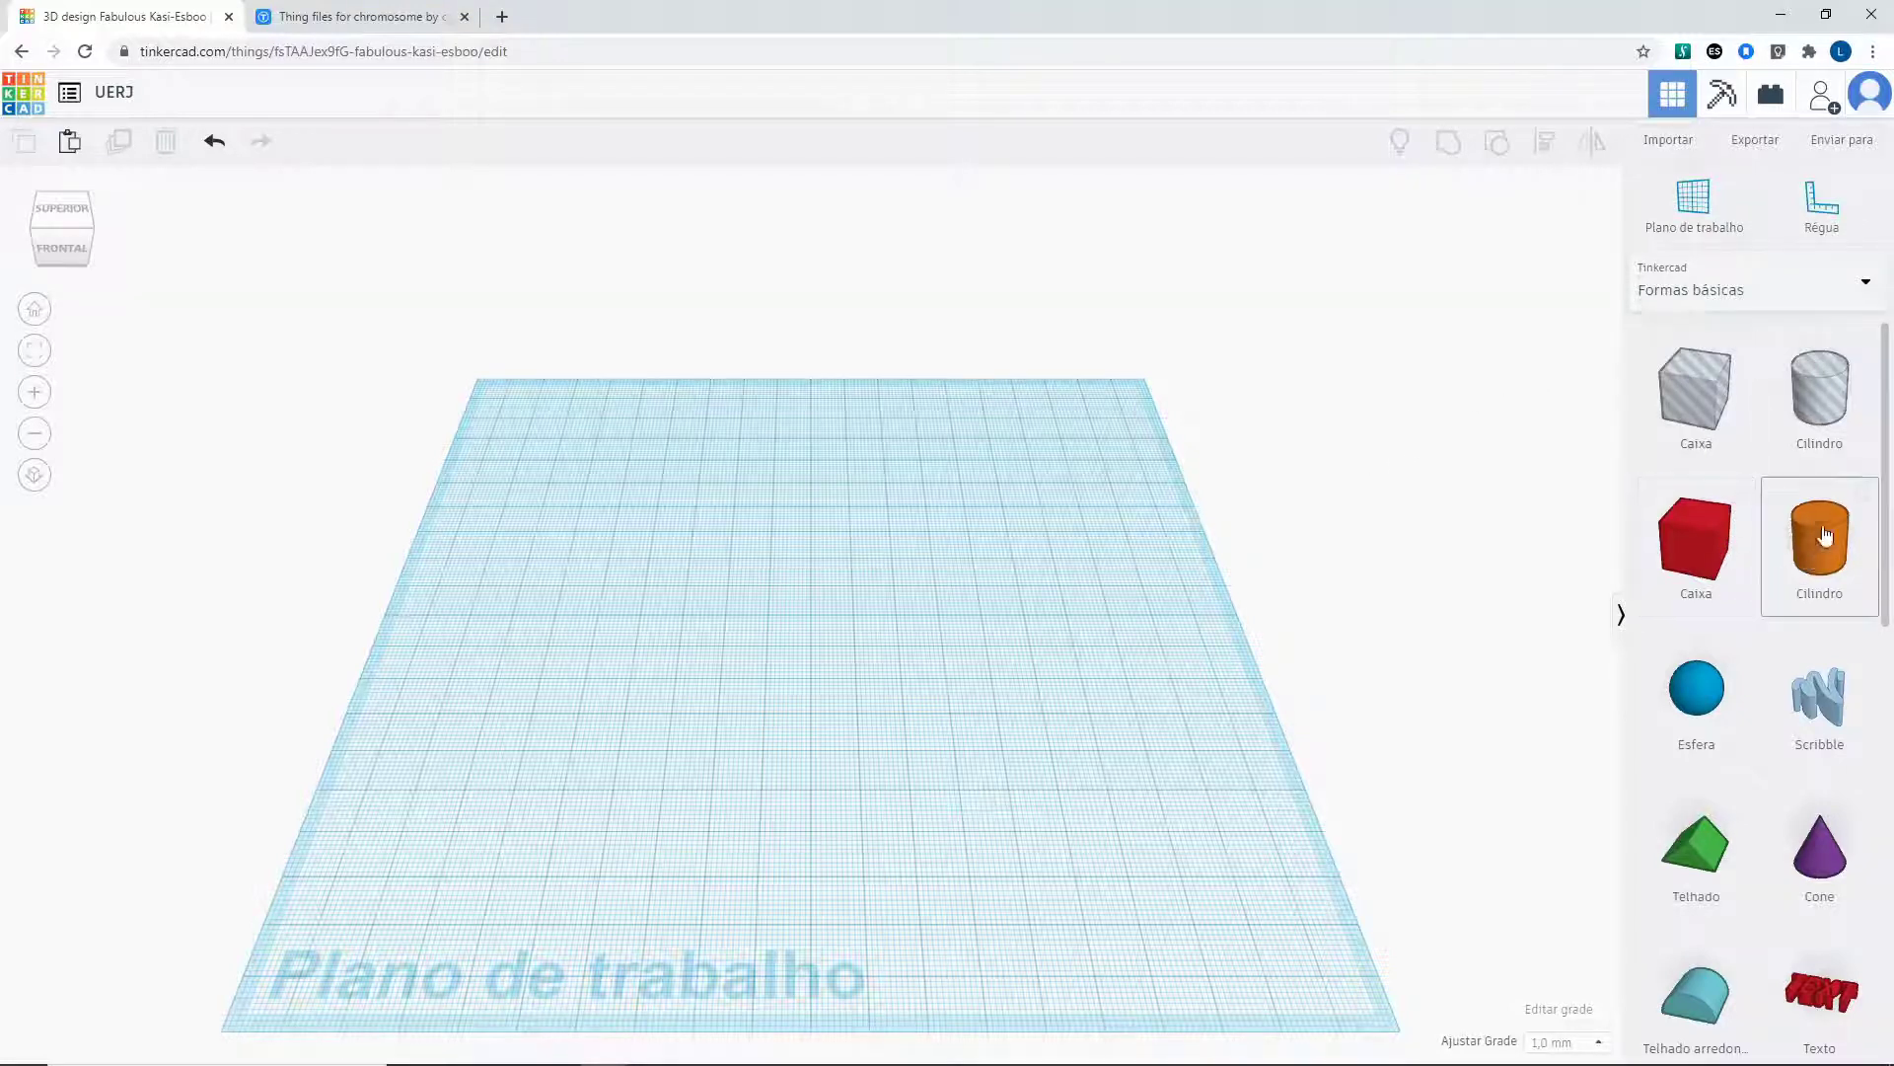
# Look through the basic shapes, the Texto e números category and the featured shape generators, and return to Formas básicas.
pyautogui.scroll(-2, 1766, 631)
pyautogui.scroll(-3, 1766, 637)
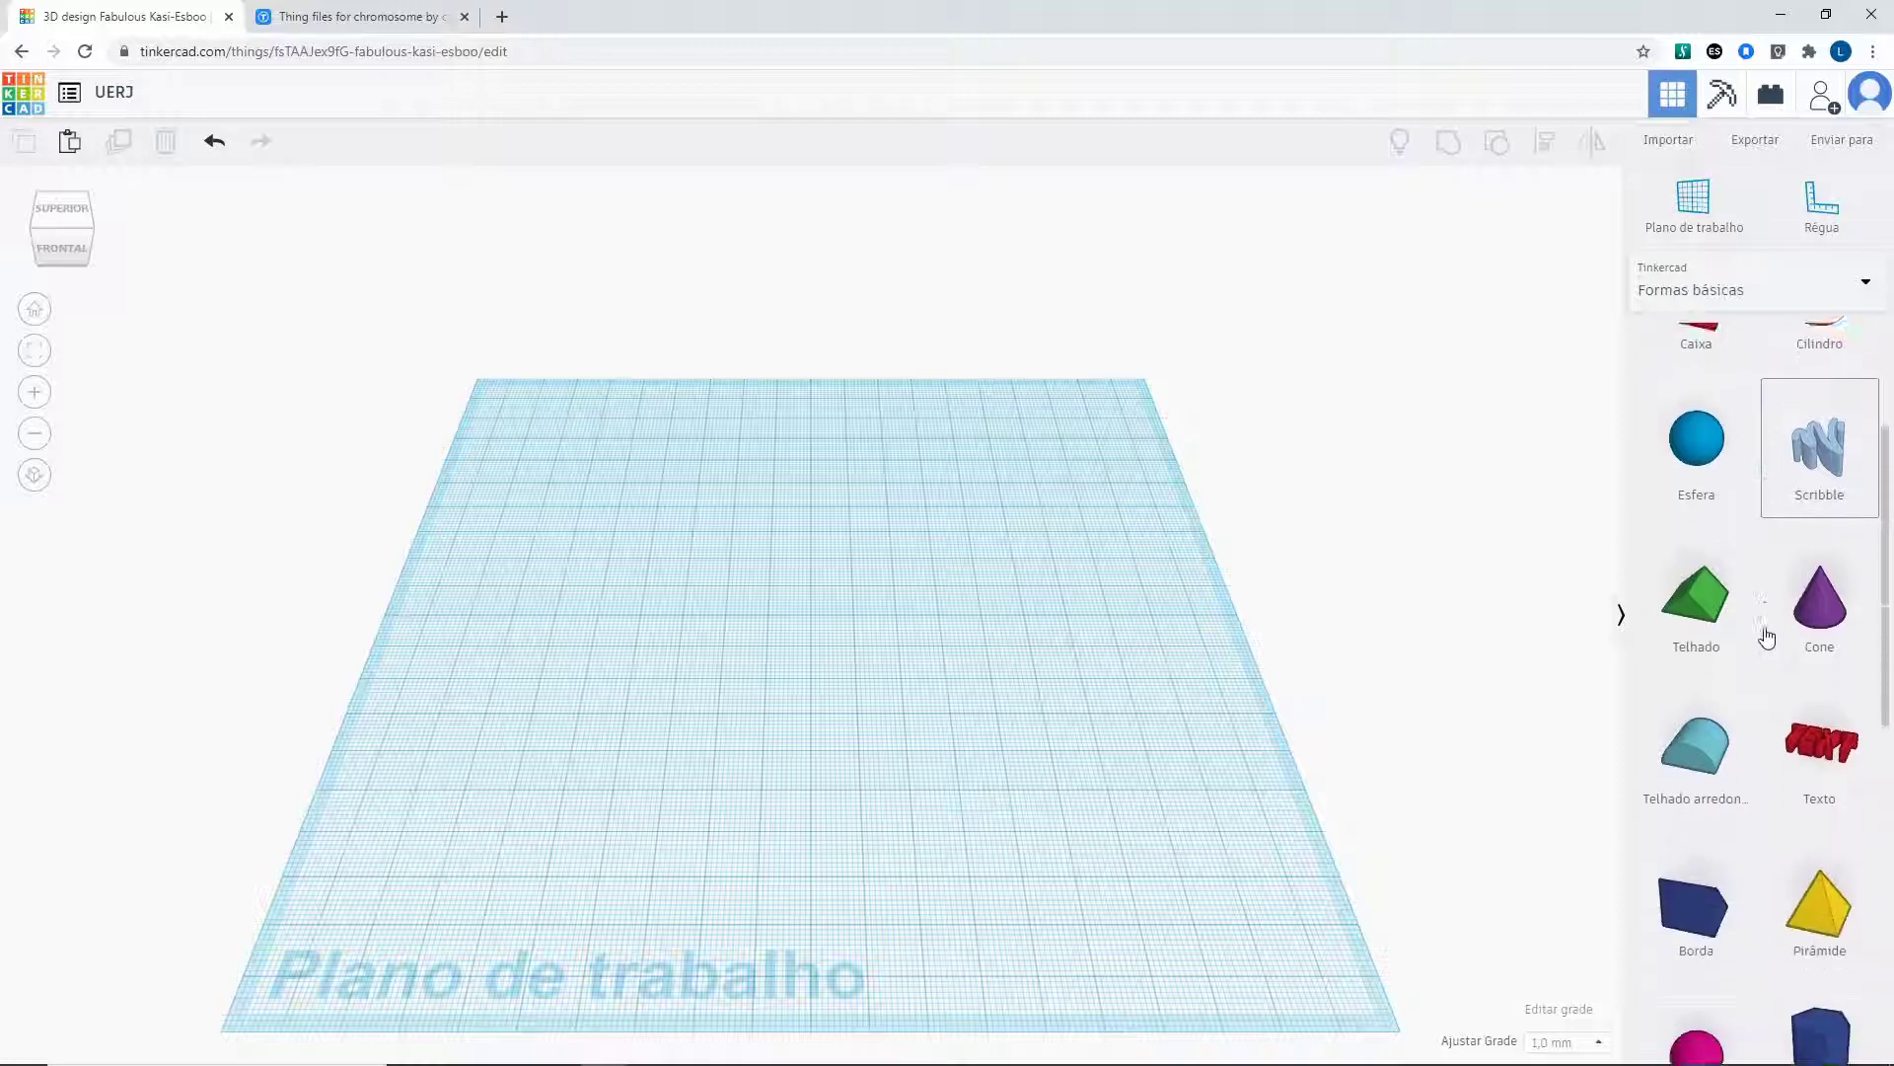
pyautogui.scroll(5, 1741, 769)
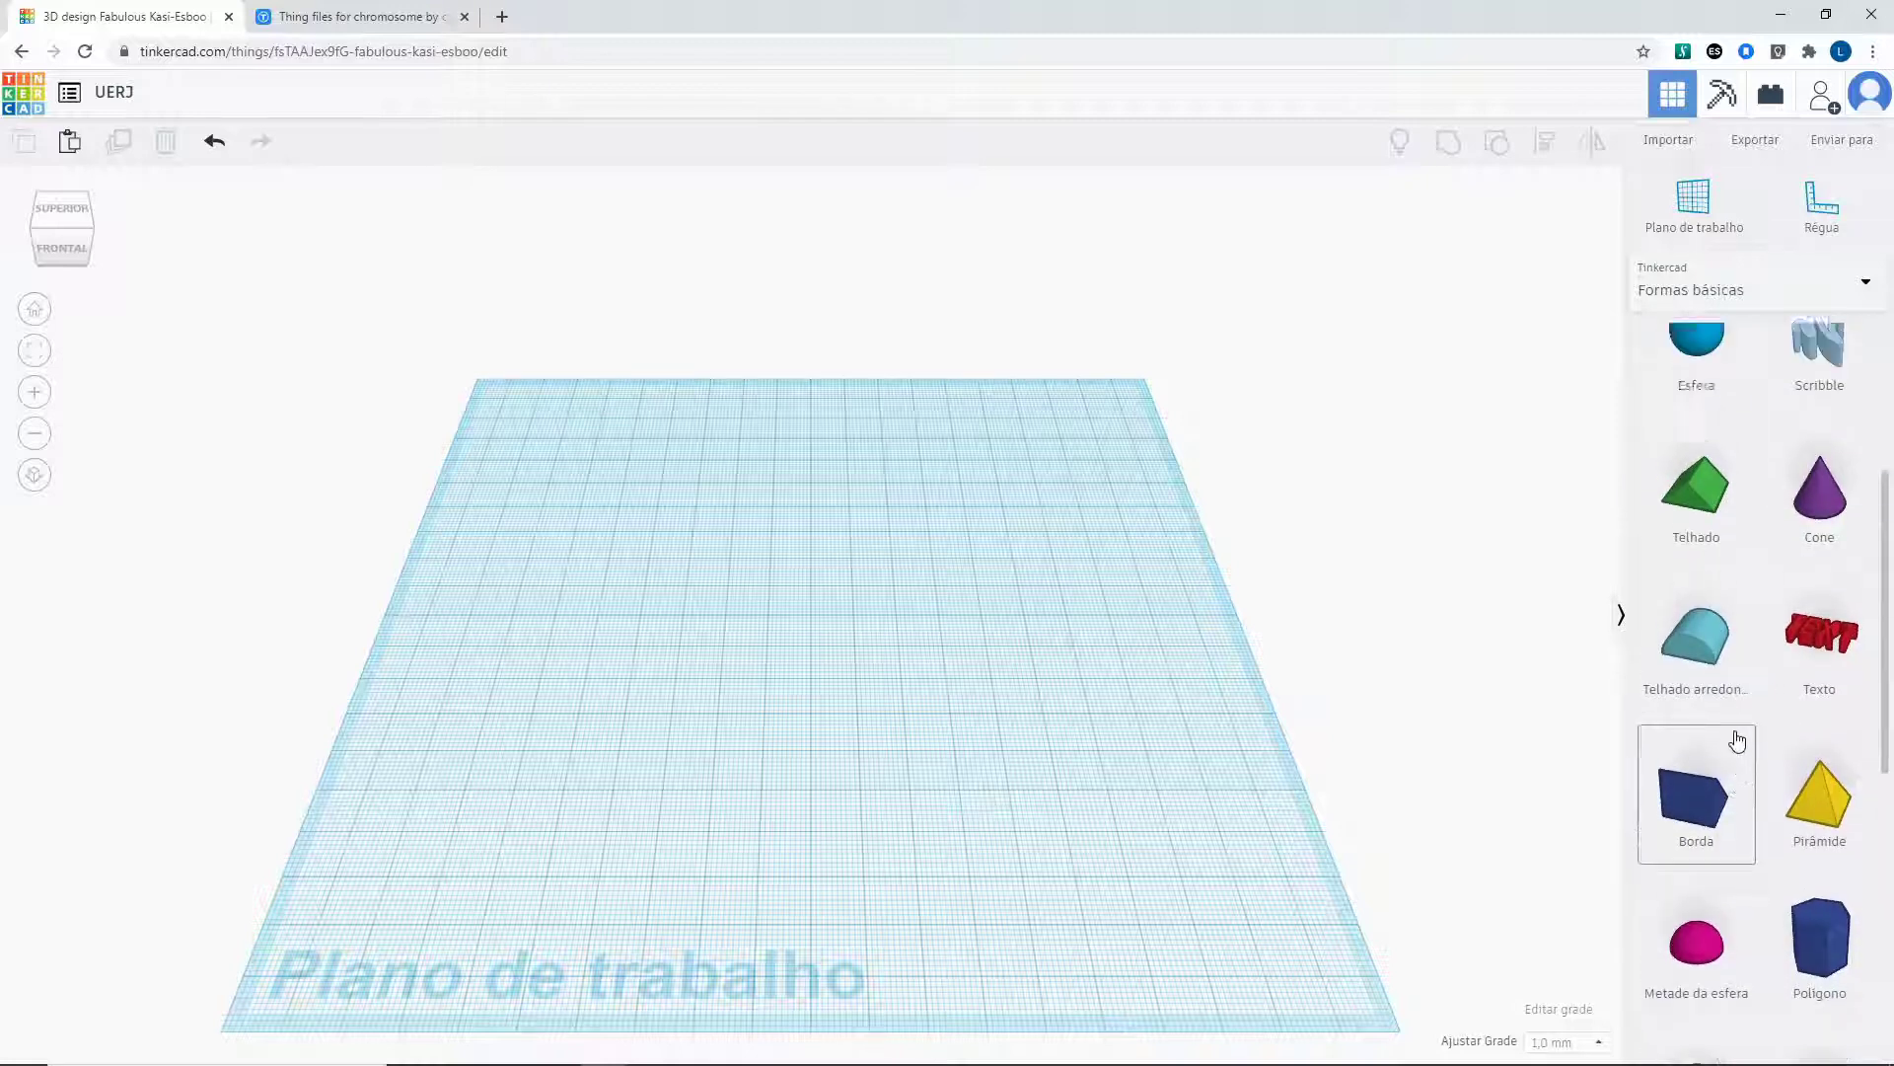
pyautogui.click(1752, 299)
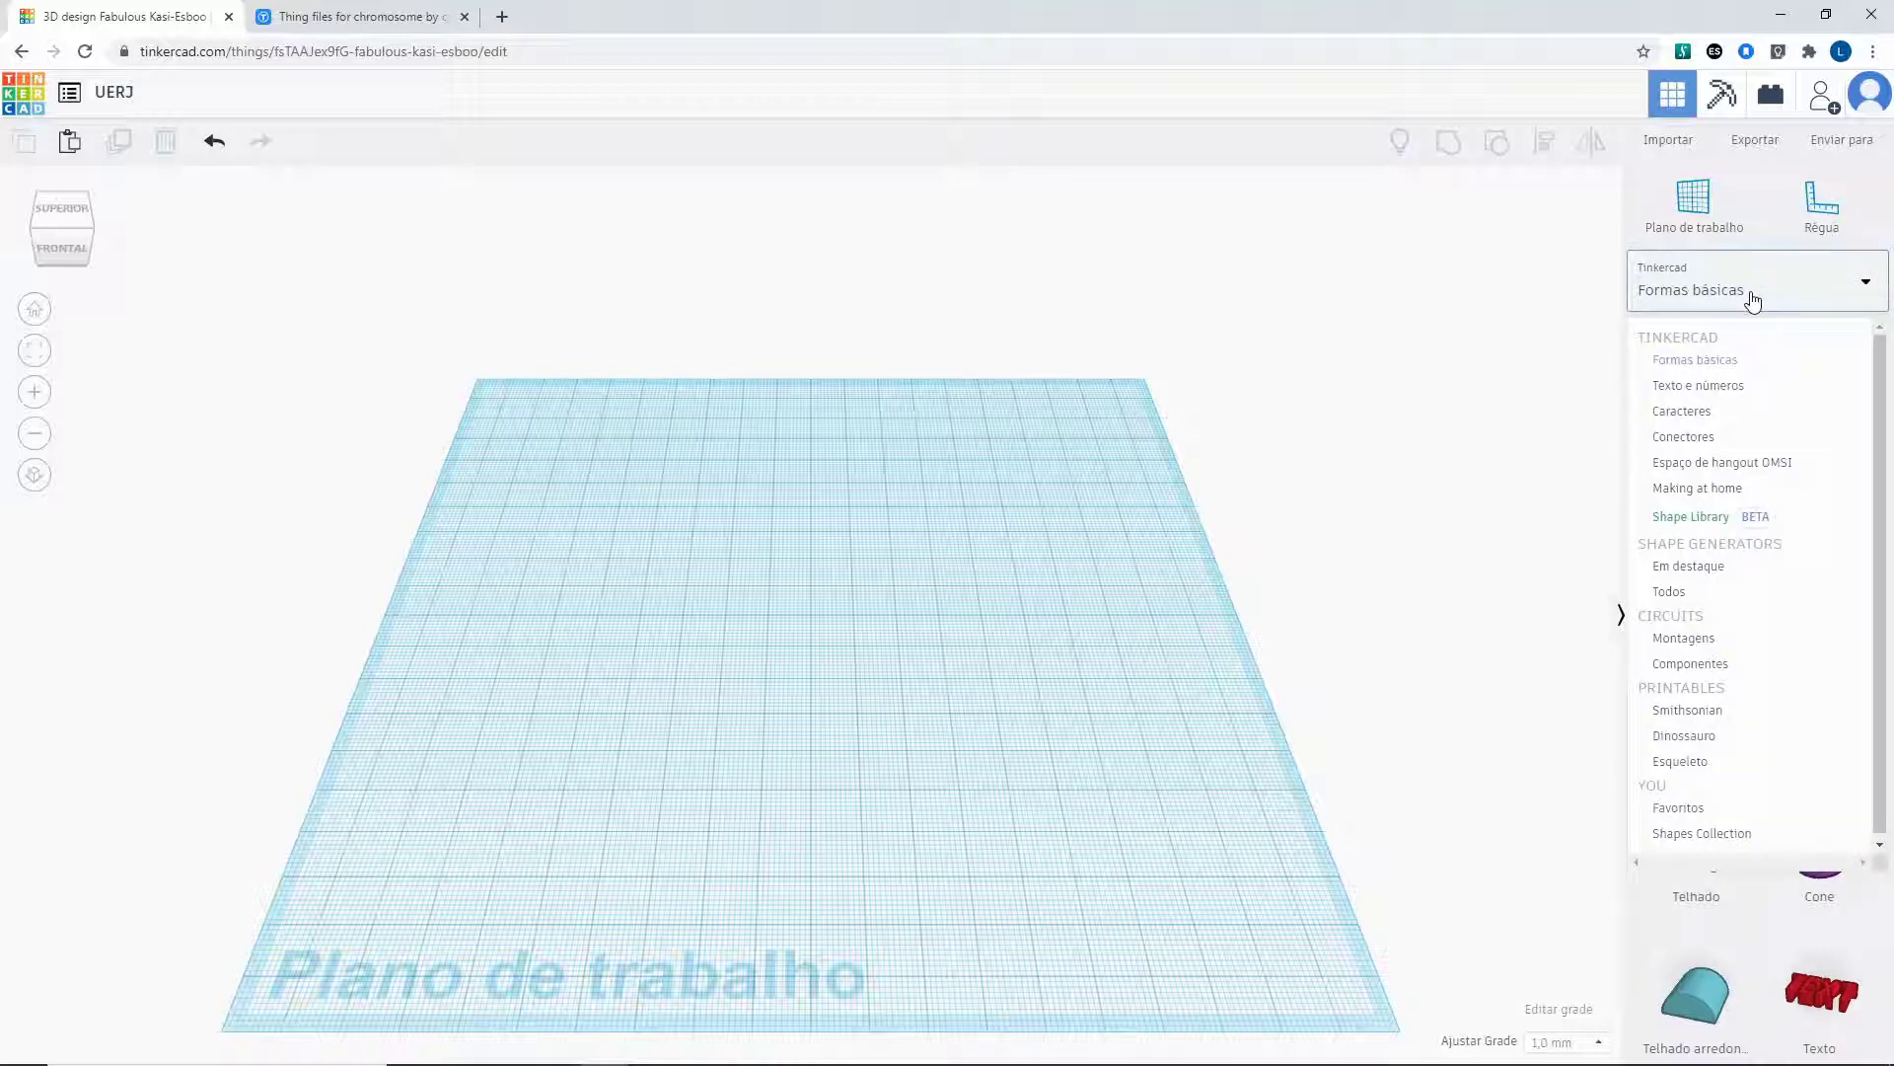
pyautogui.click(1699, 386)
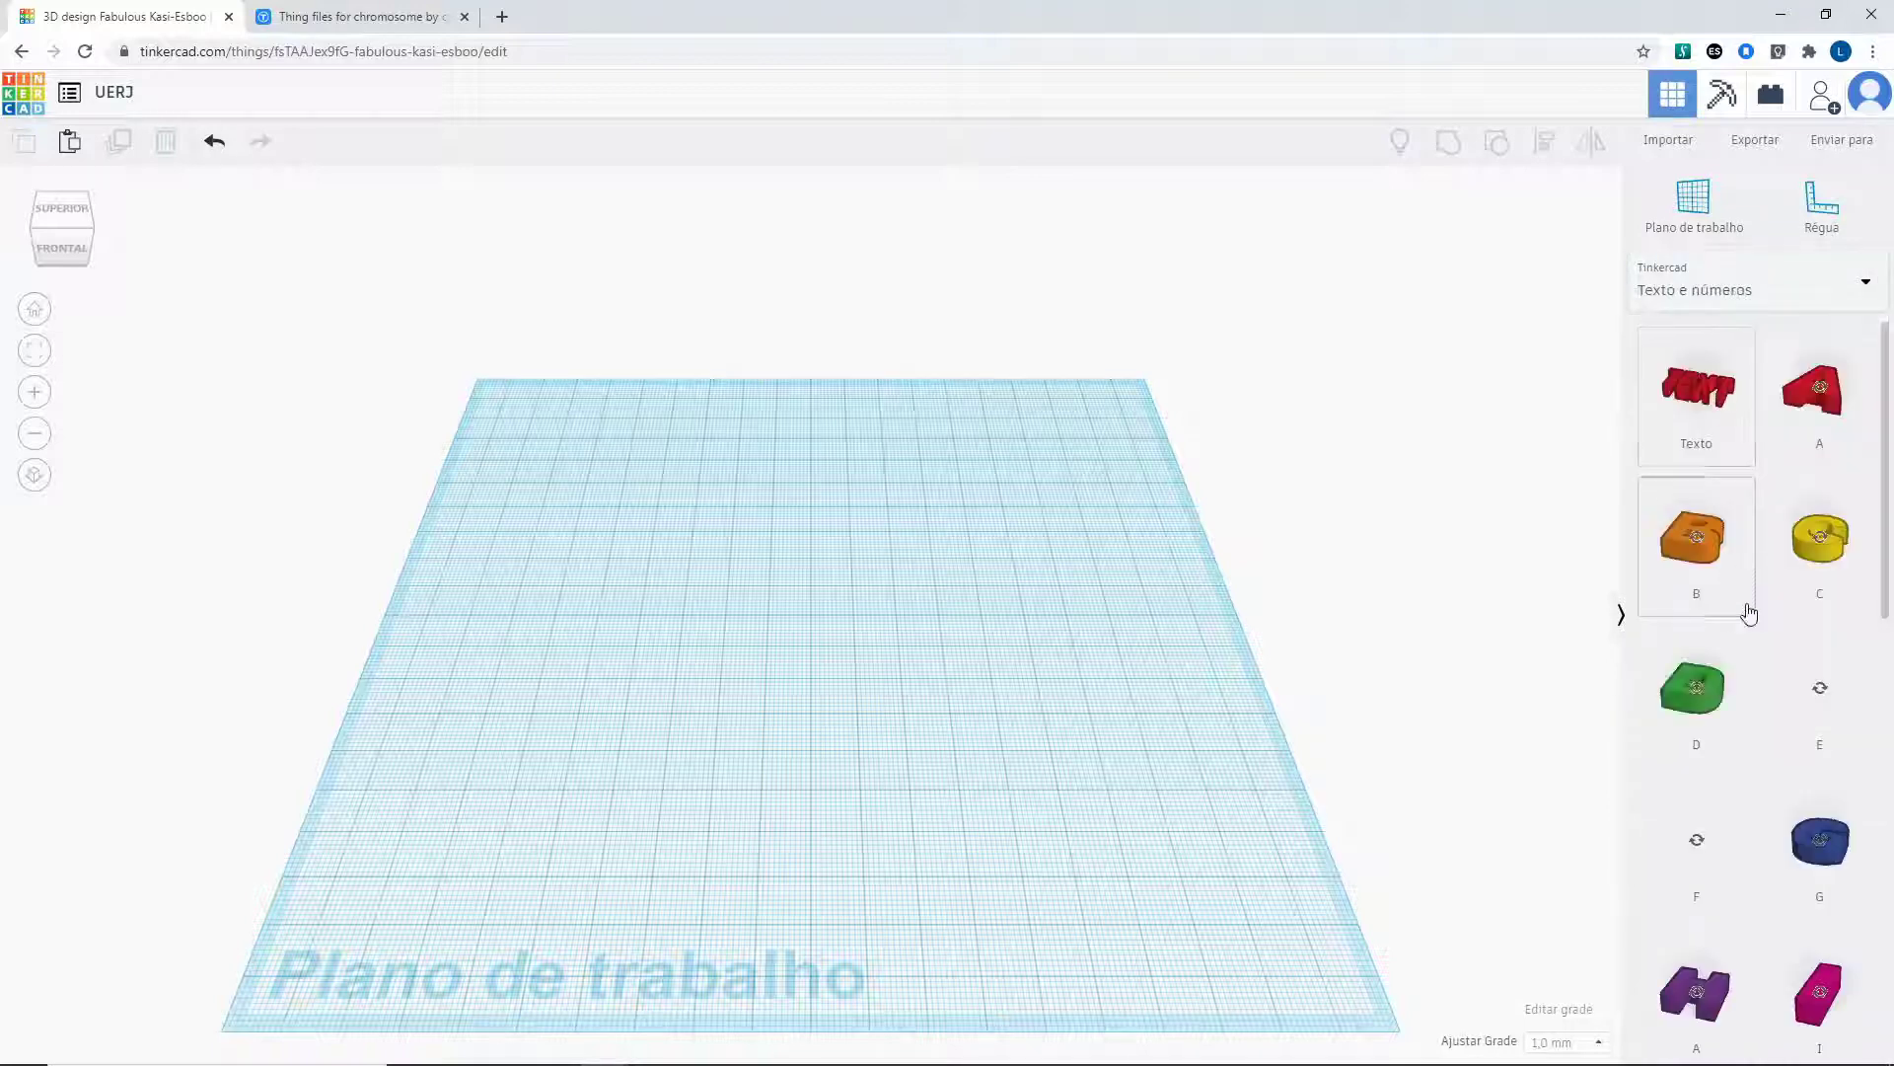
pyautogui.click(1755, 301)
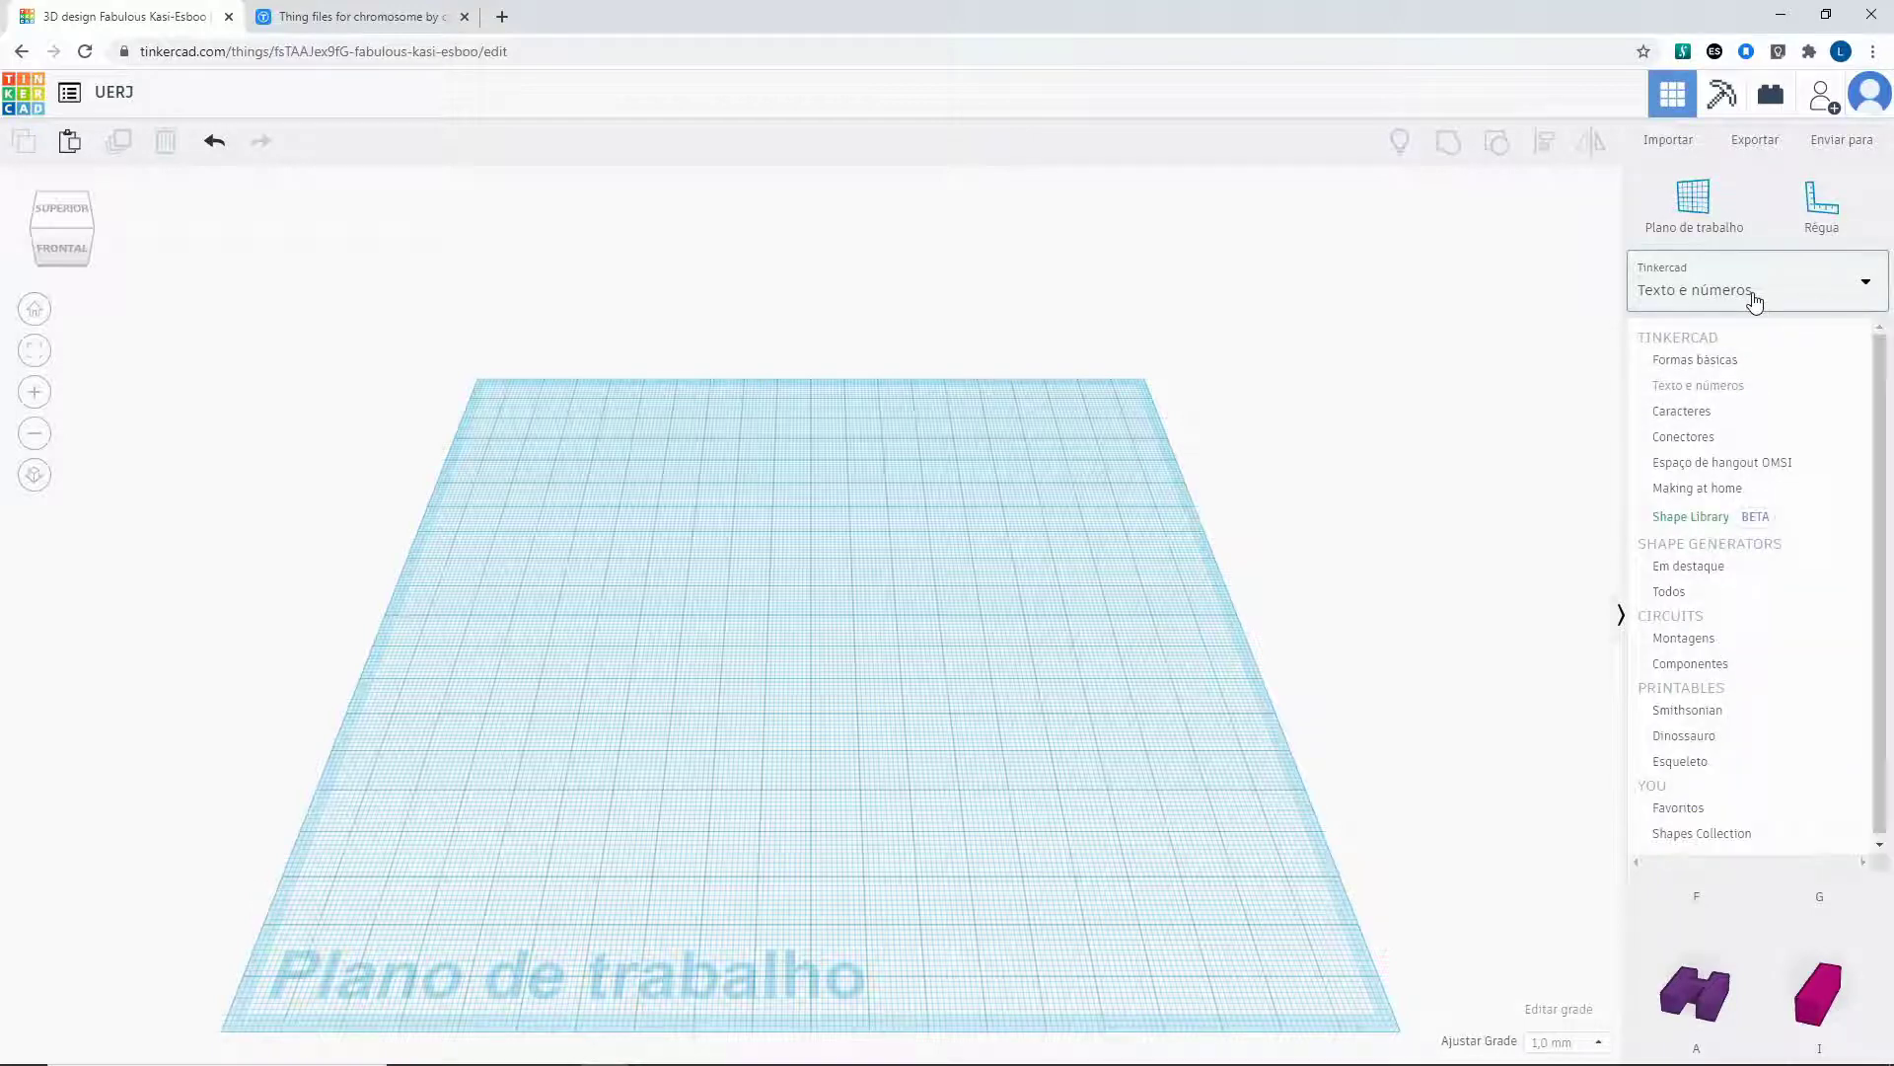
pyautogui.click(1712, 575)
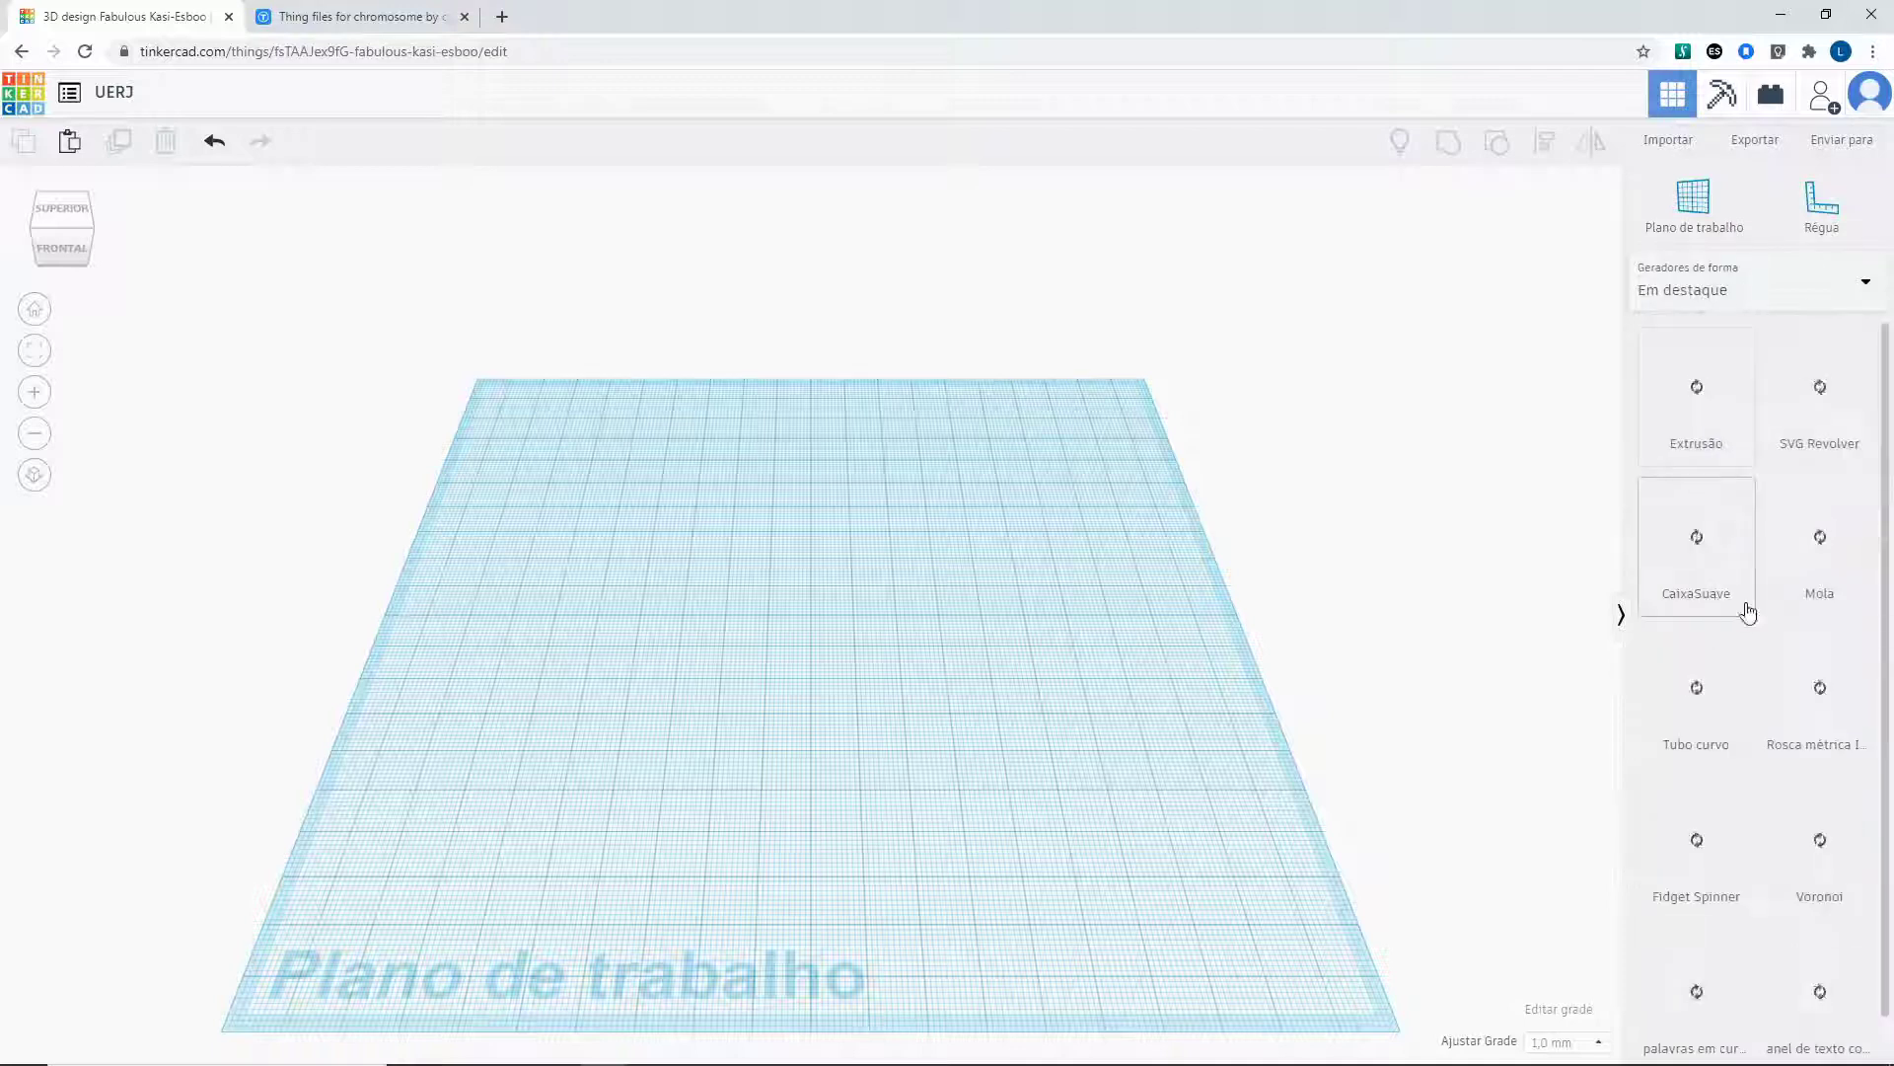
pyautogui.click(1743, 307)
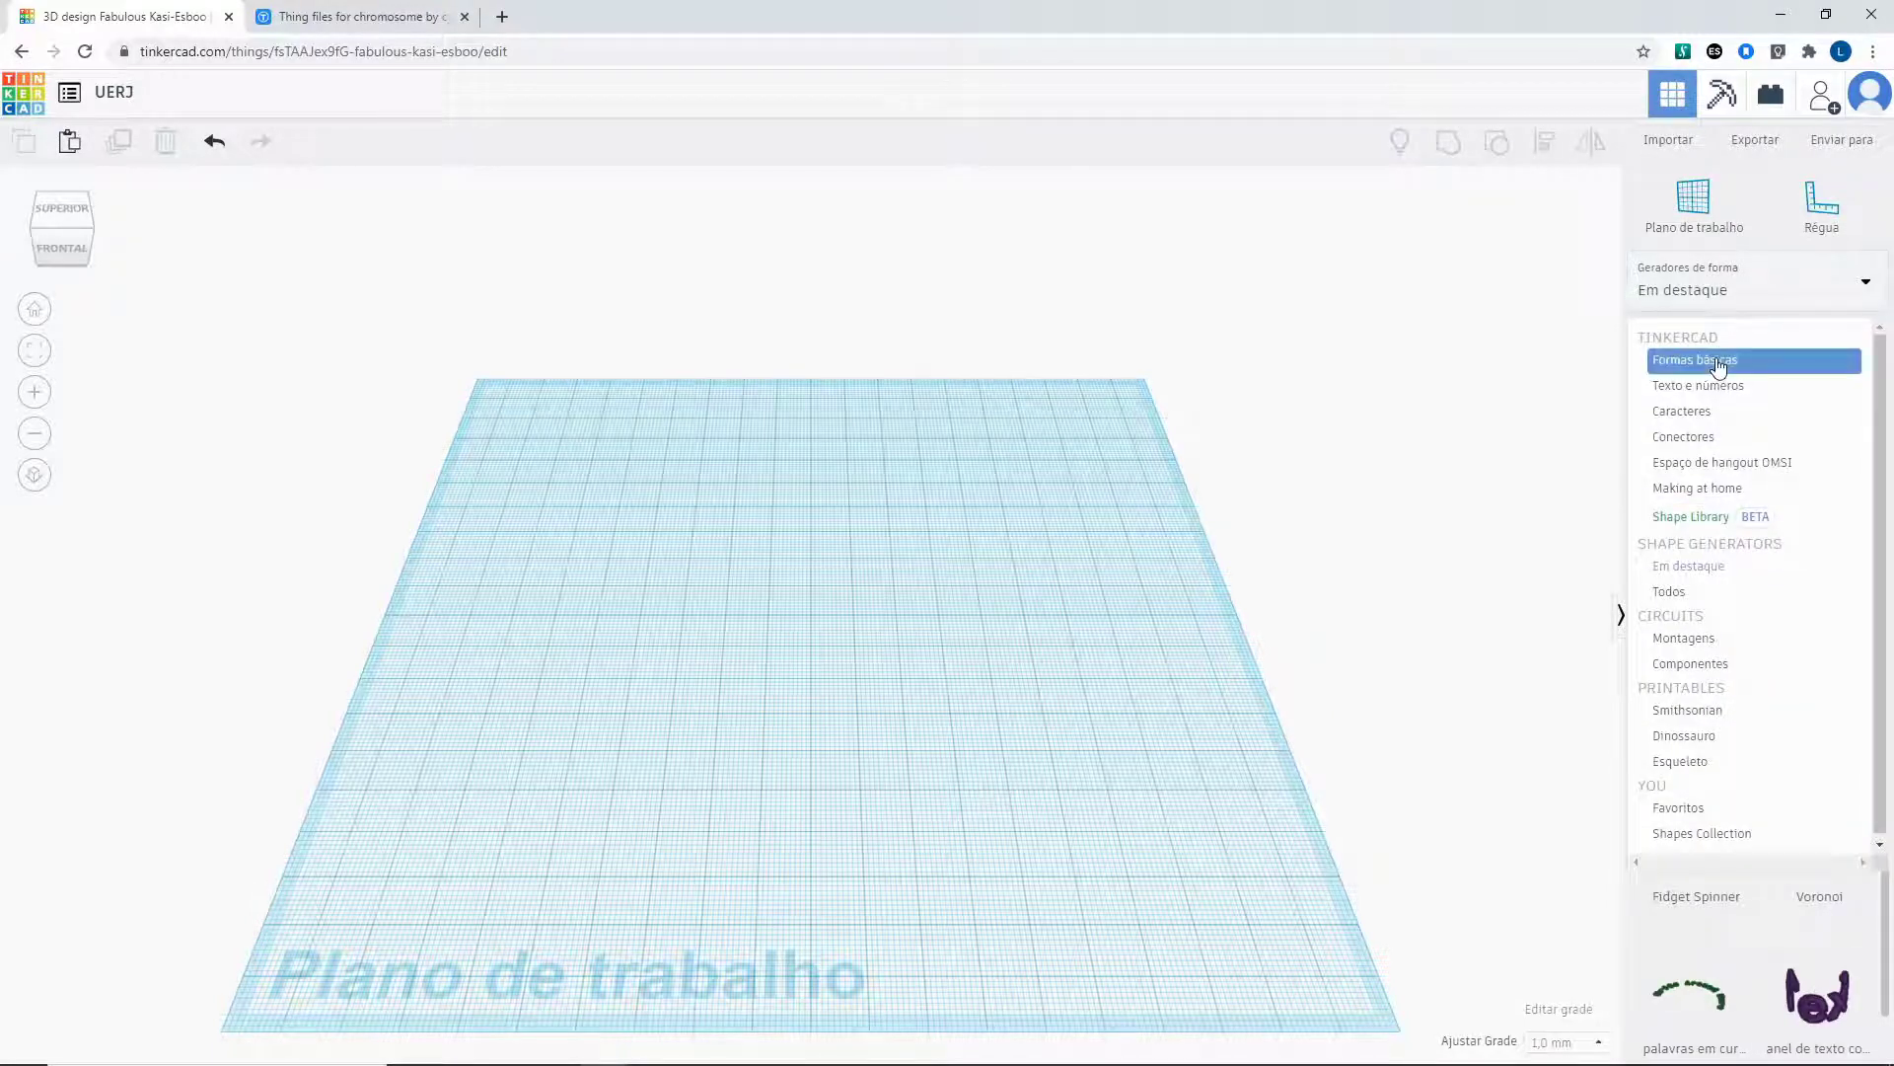
pyautogui.click(1713, 369)
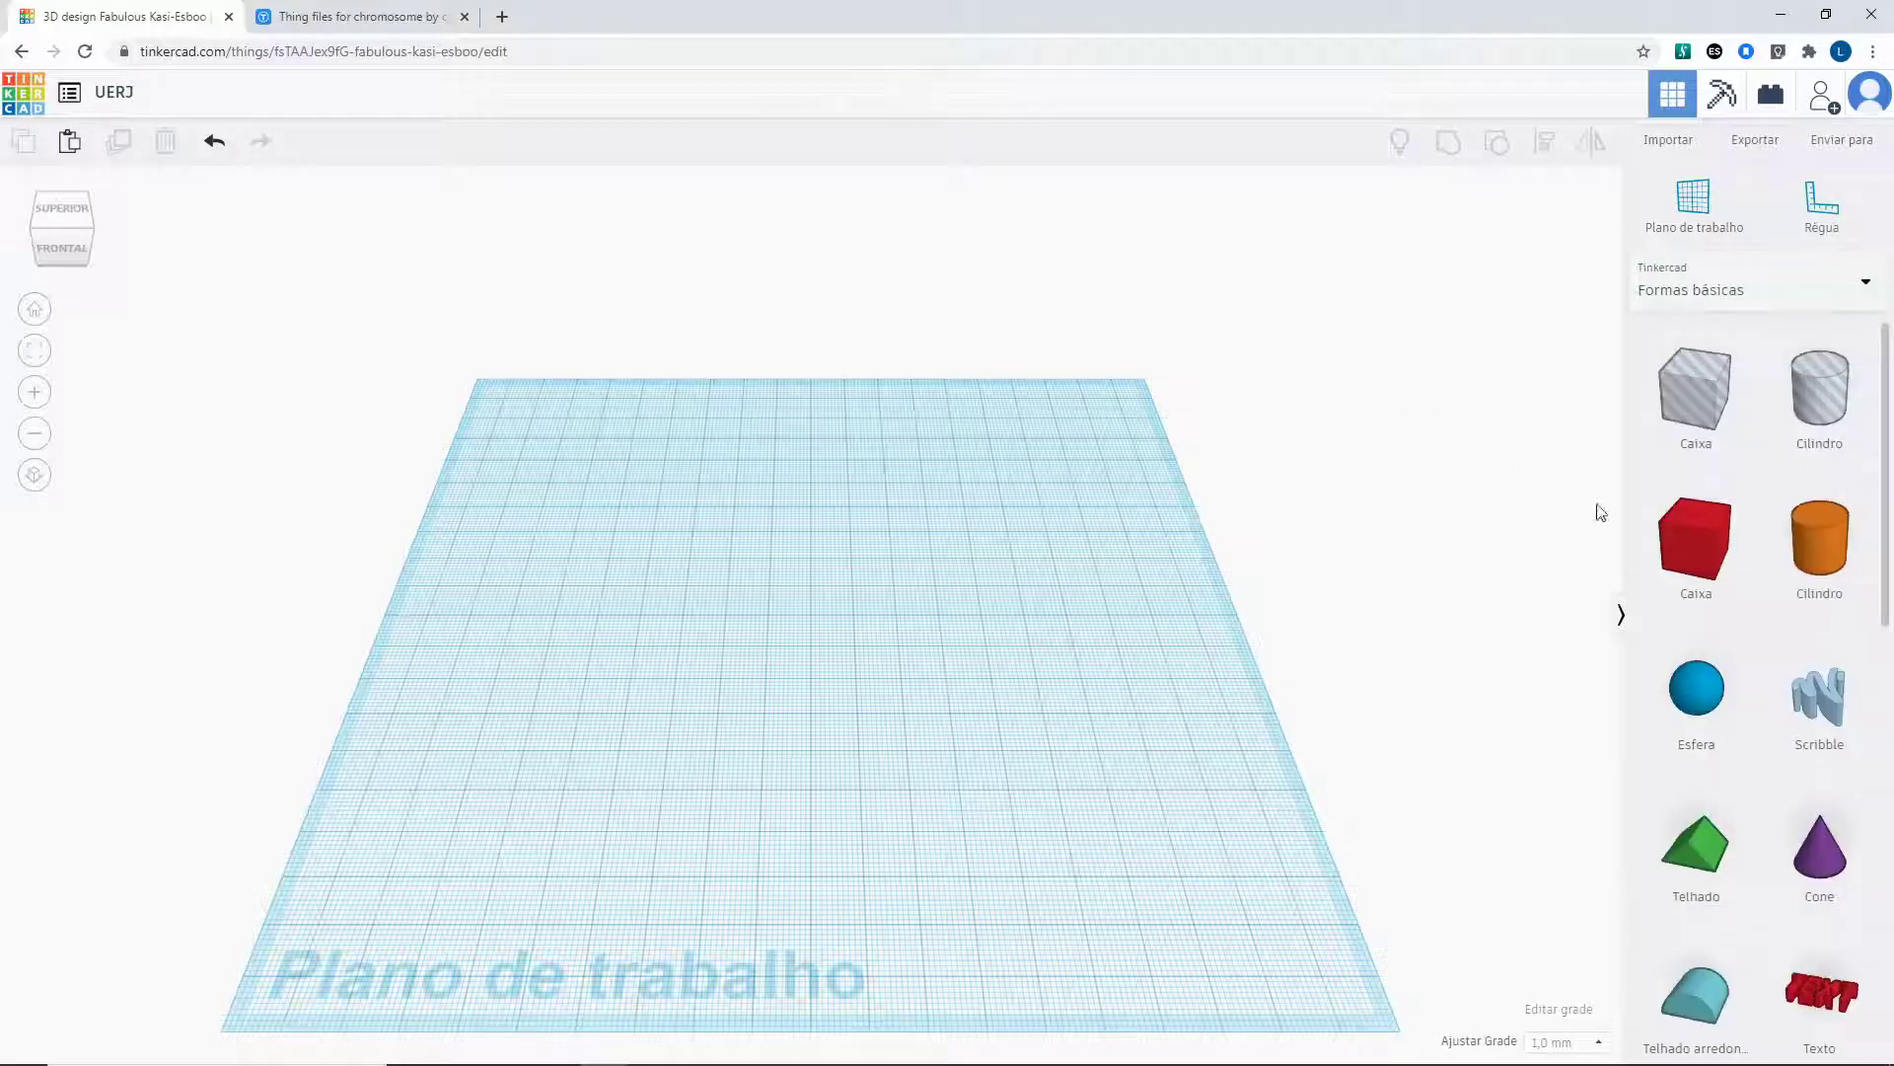
# Try out a solid box on the workplane by enlarging it to about 60 by 60 mm at the base, and delete it.
pyautogui.moveTo(1696, 537); pyautogui.dragTo(666, 647)
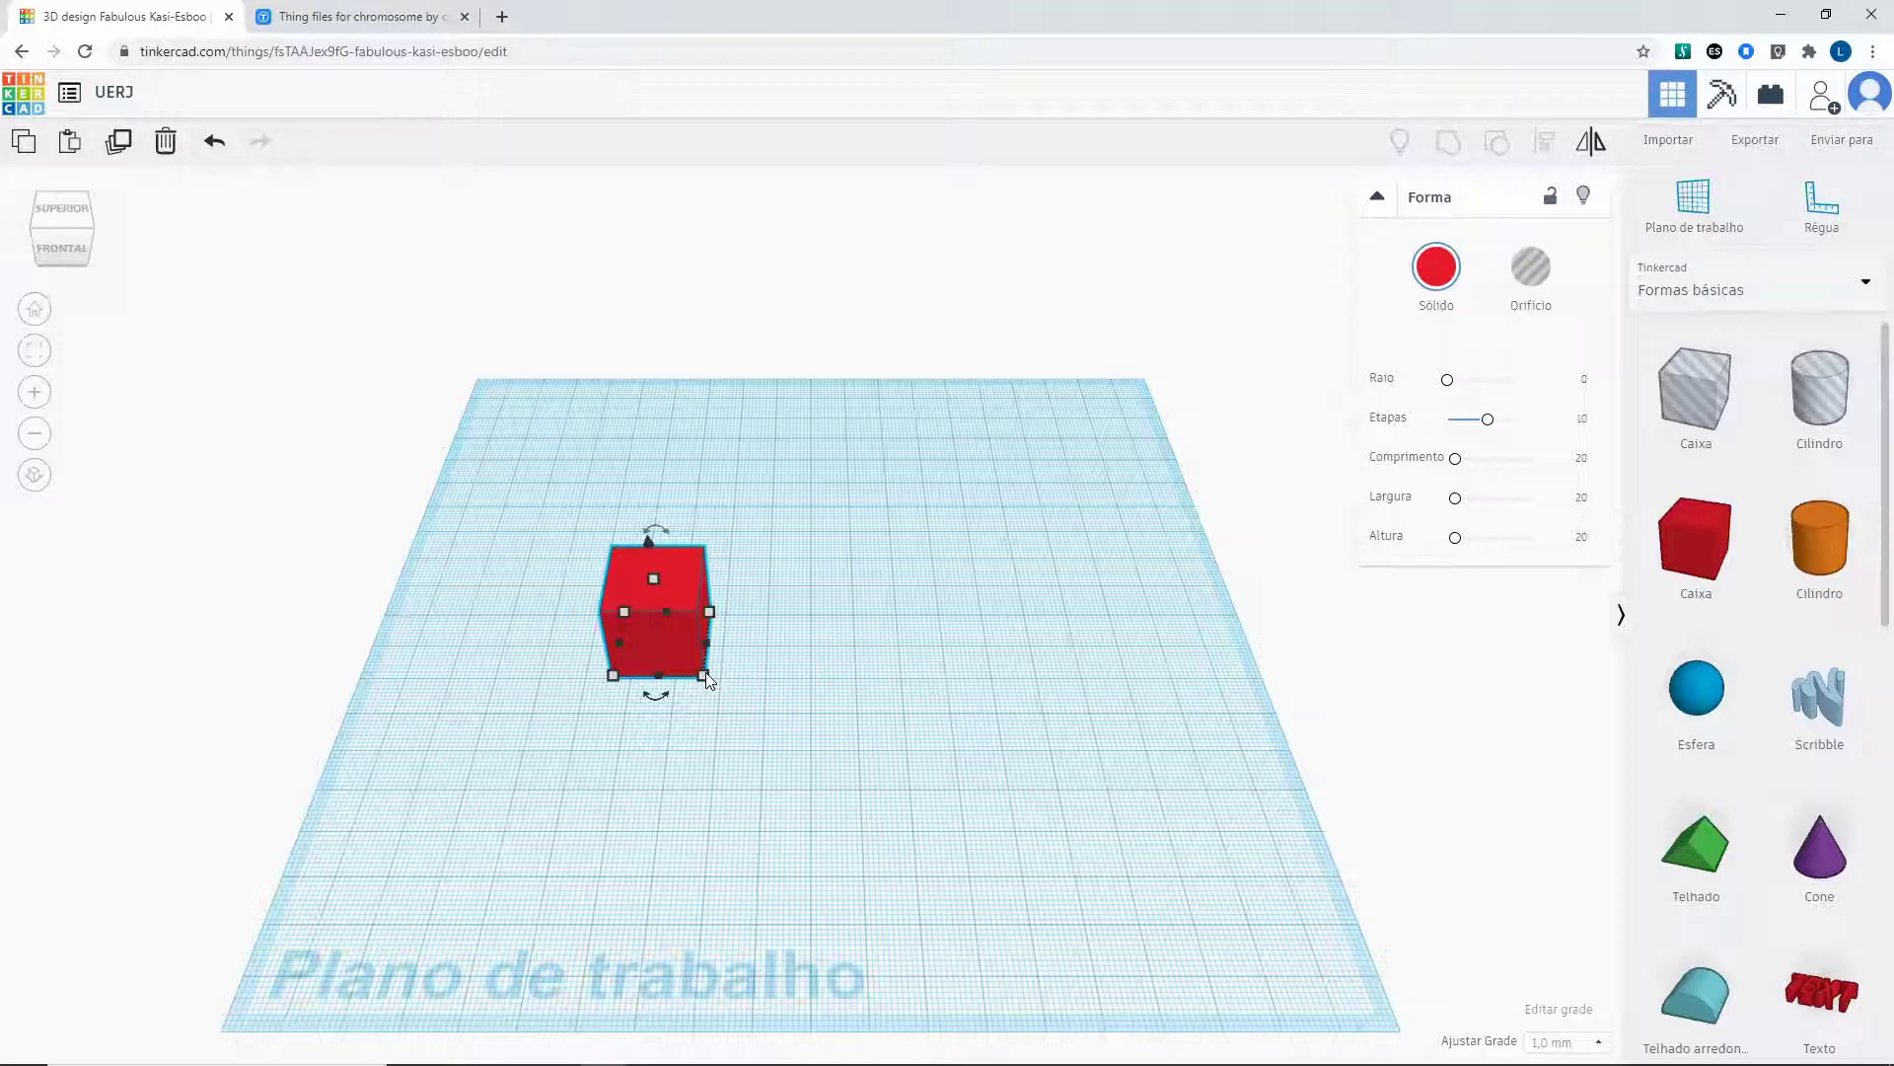
pyautogui.moveTo(706, 678); pyautogui.dragTo(892, 745)
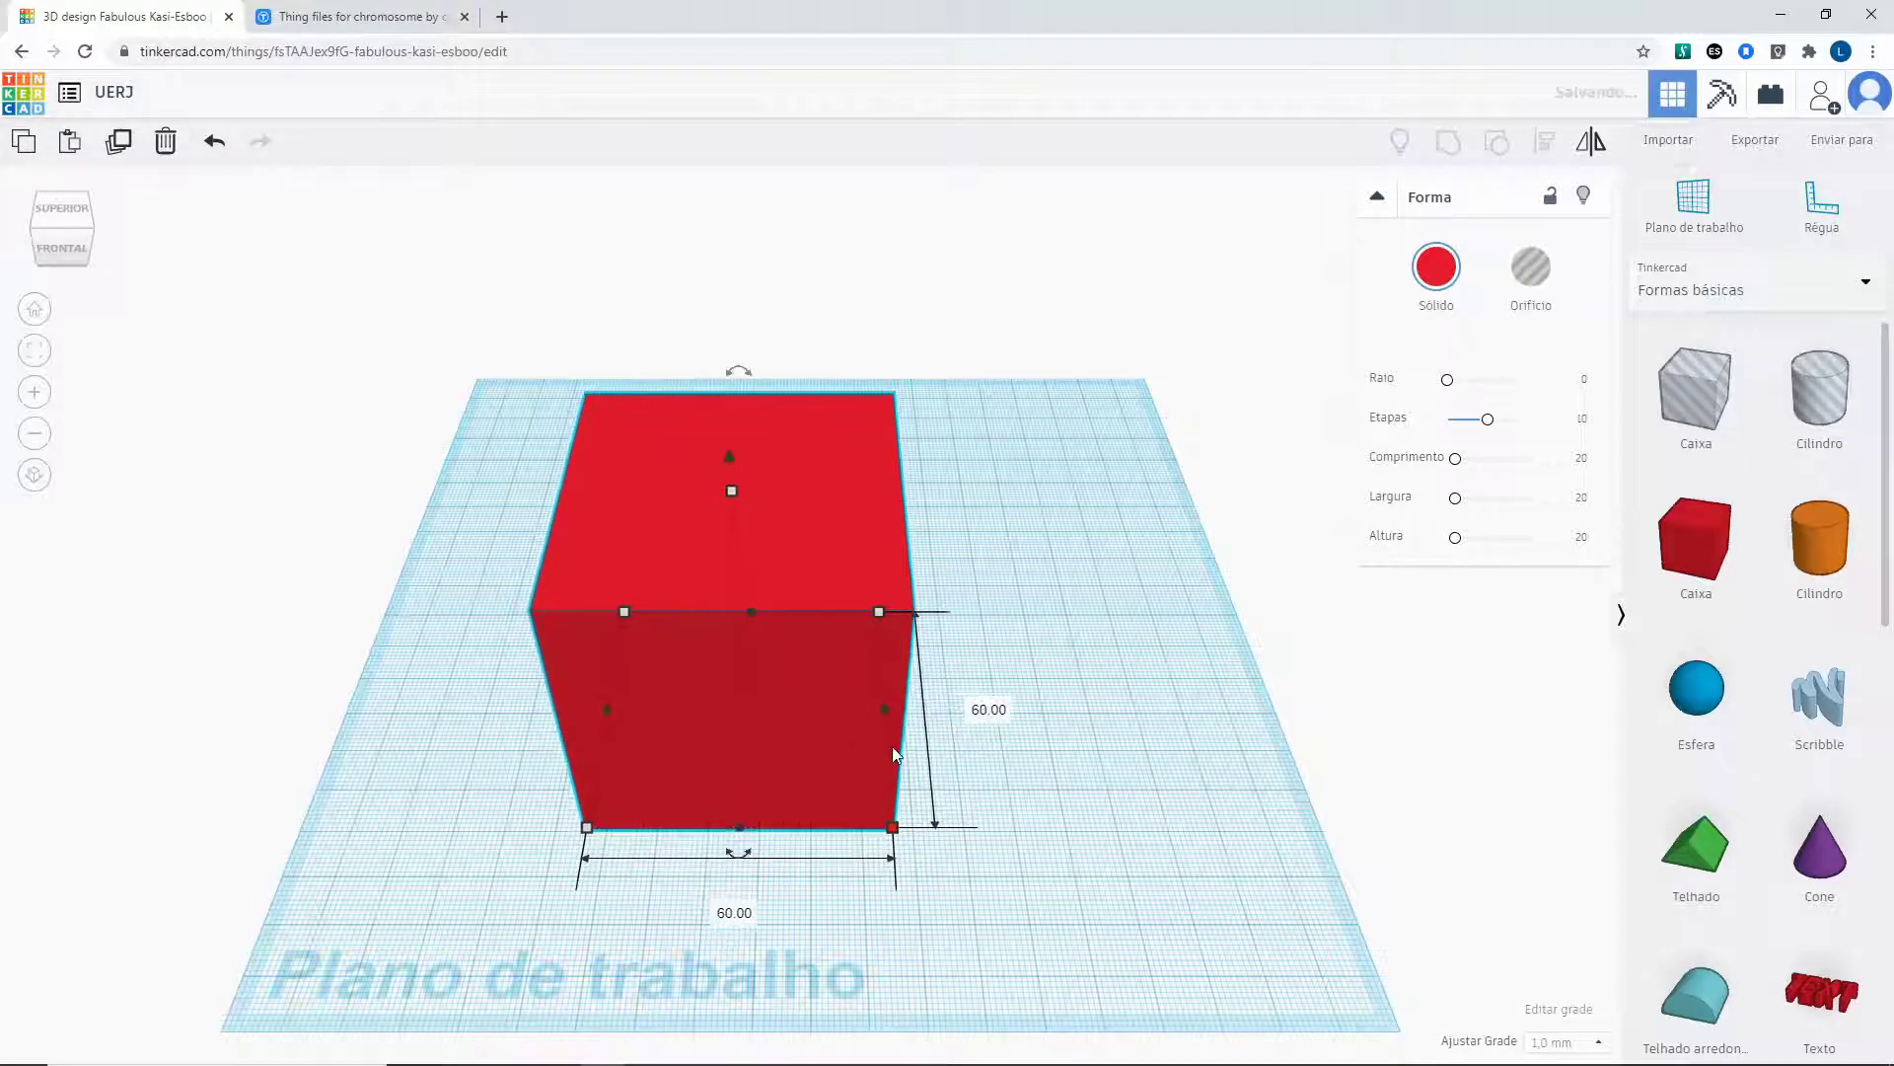
pyautogui.moveTo(895, 827); pyautogui.dragTo(917, 791)
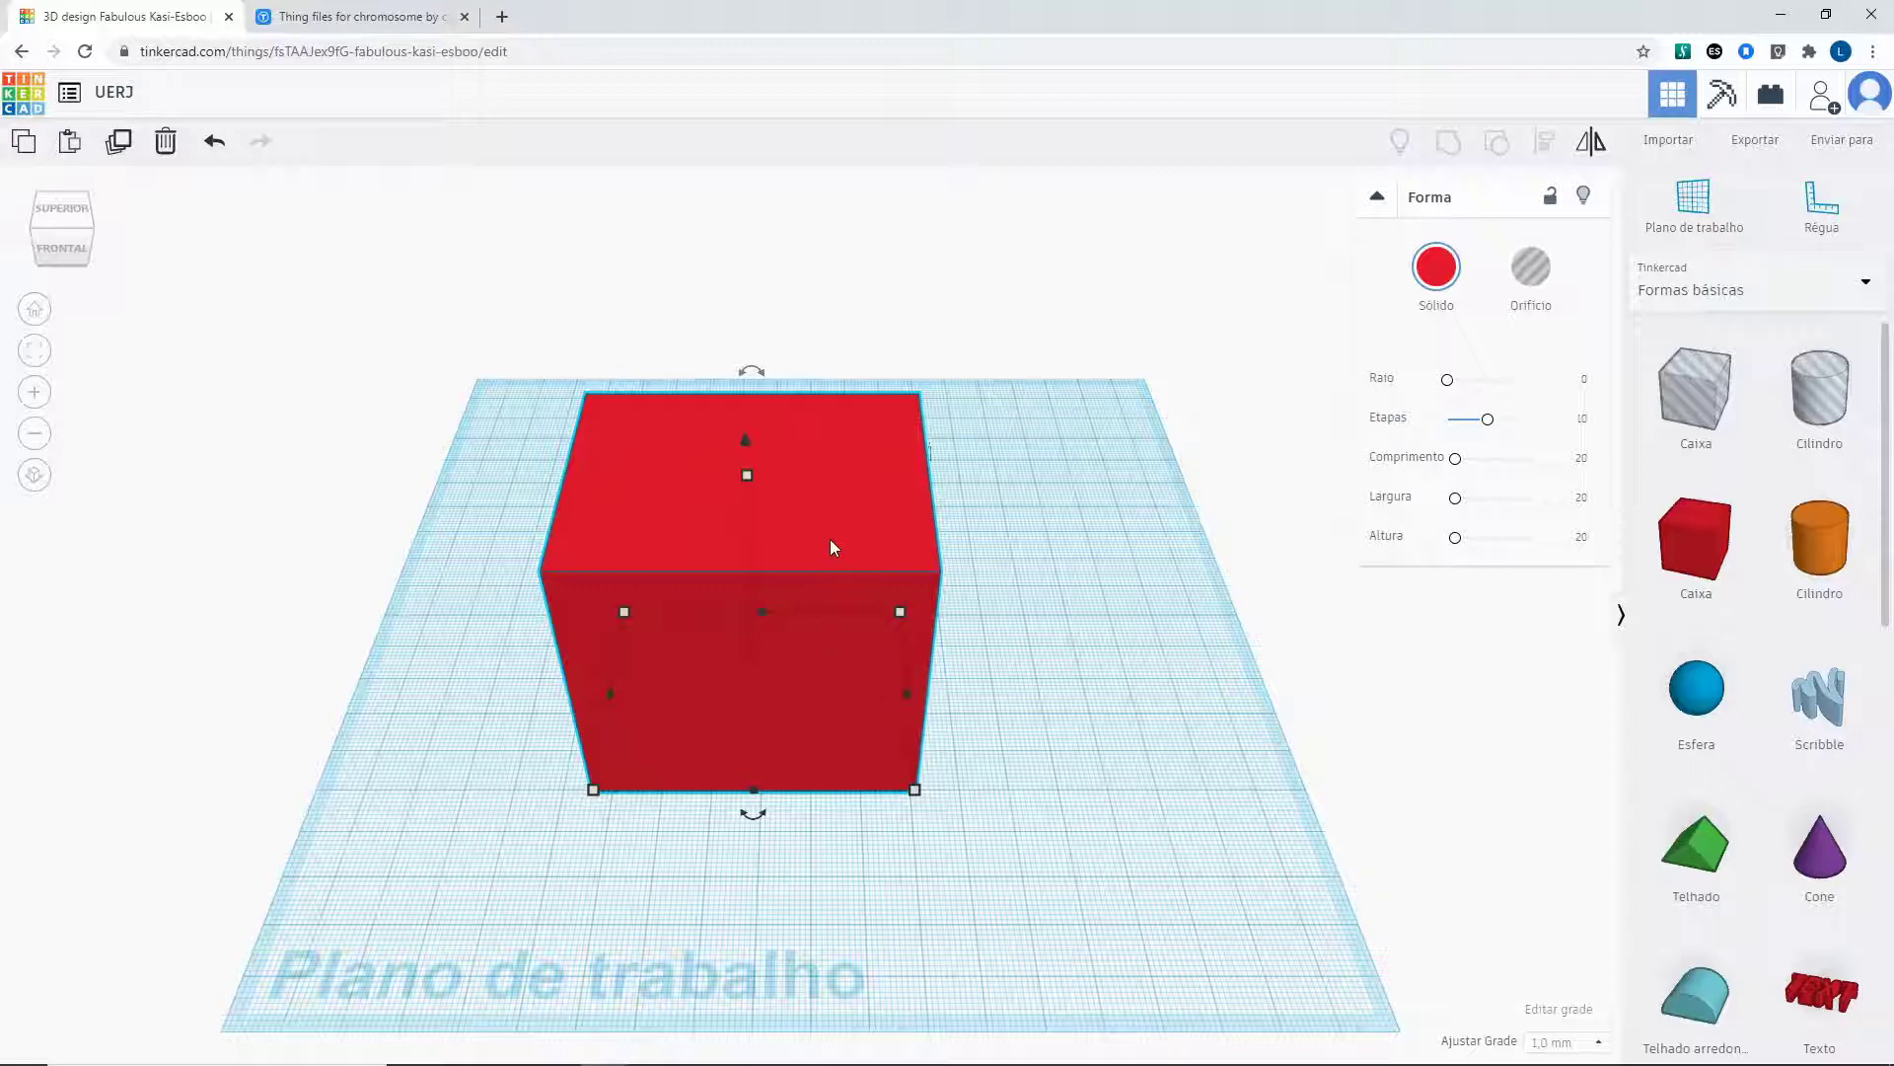
pyautogui.press('Delete')
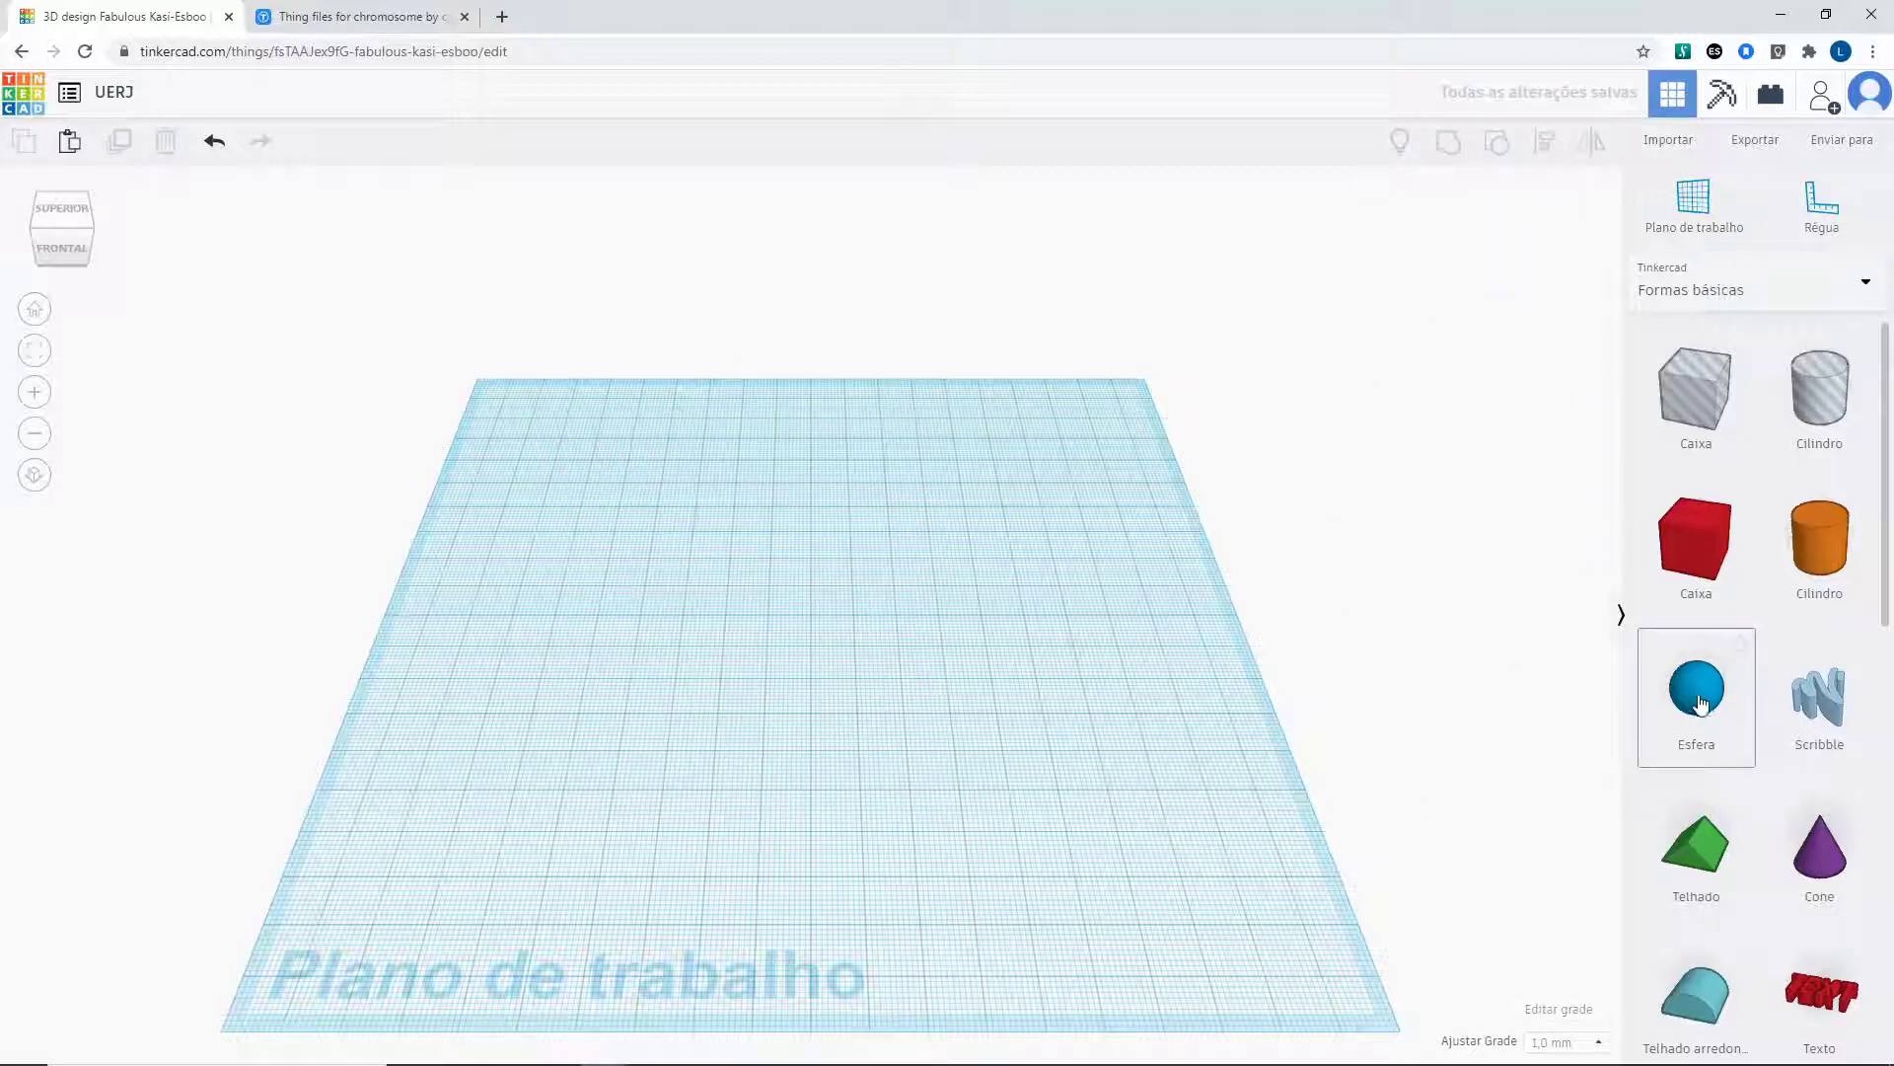
# Try out a greatly enlarged sphere on the workplane with Etapas set to 24, and delete it.
pyautogui.moveTo(1696, 702); pyautogui.dragTo(1158, 934)
pyautogui.moveTo(1160, 856); pyautogui.dragTo(1164, 760)
pyautogui.moveTo(965, 716); pyautogui.dragTo(812, 694)
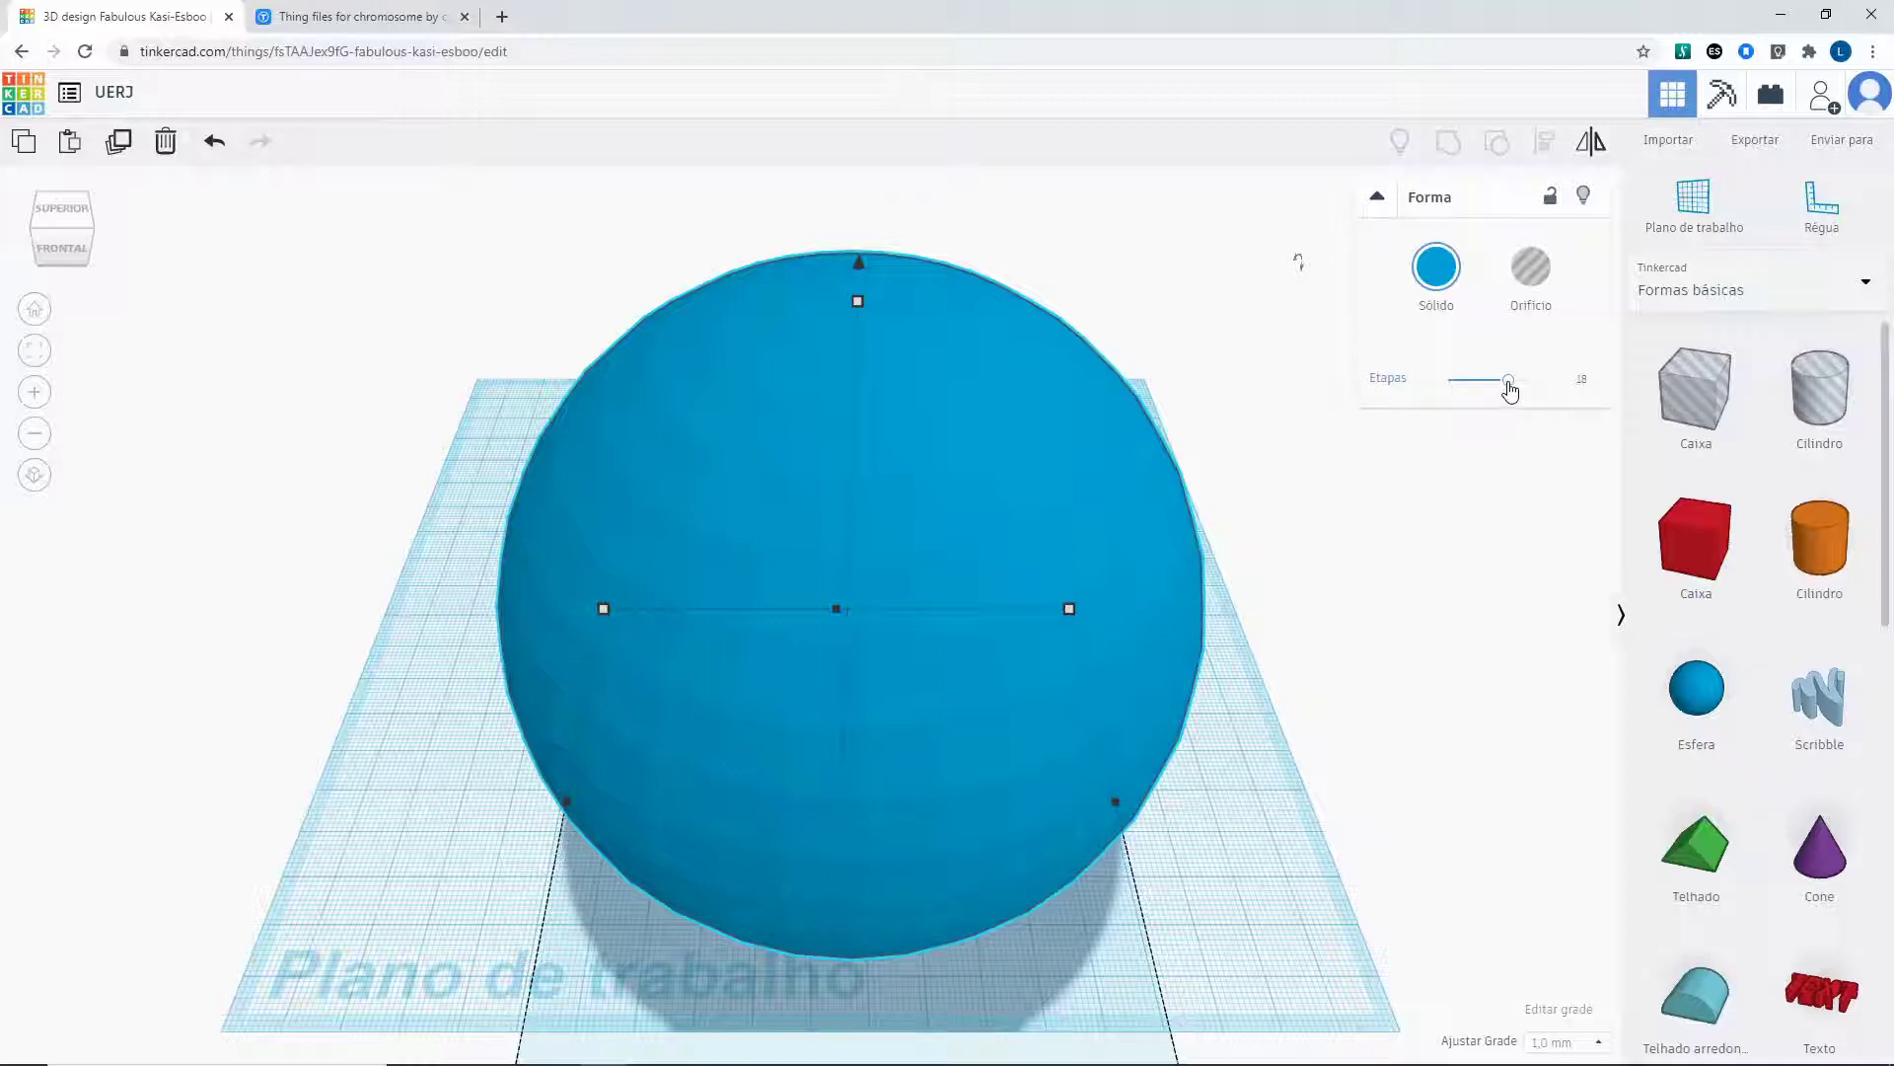
pyautogui.moveTo(1509, 387); pyautogui.dragTo(1568, 388)
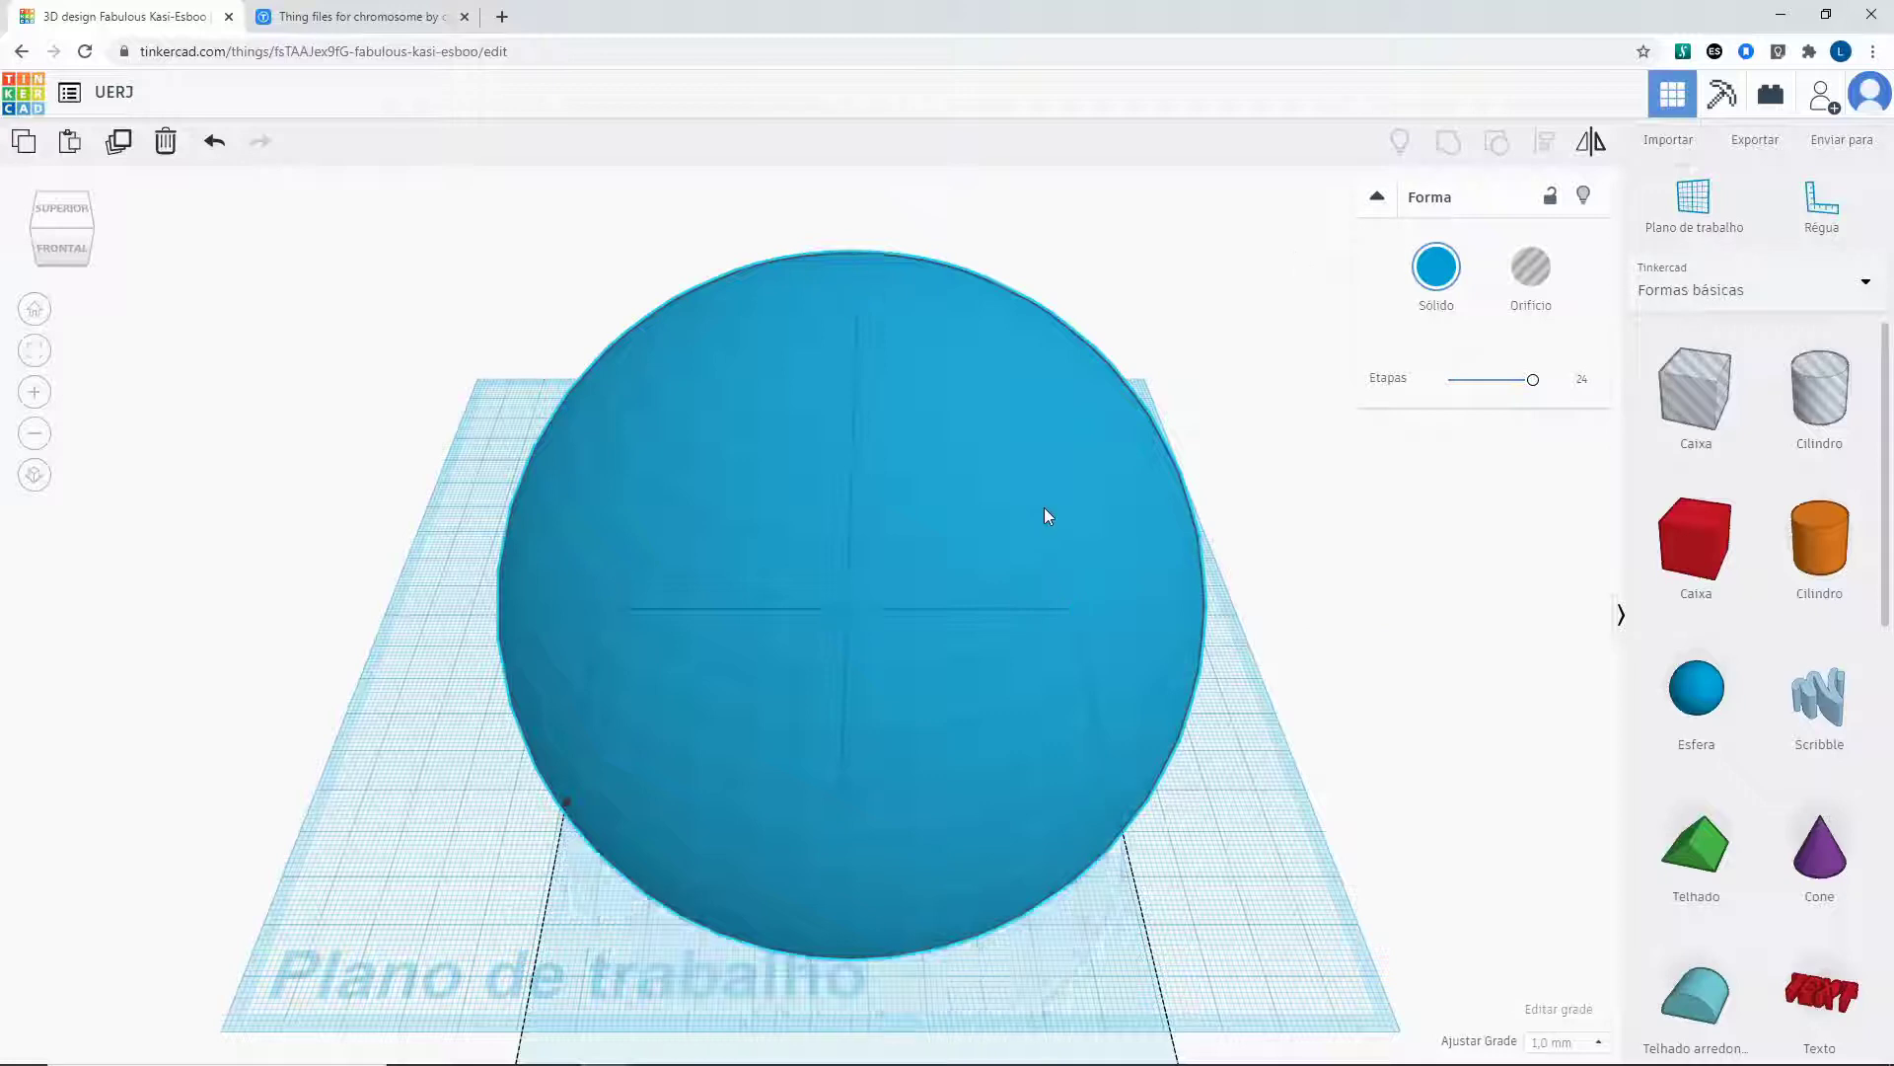
pyautogui.press('Delete')
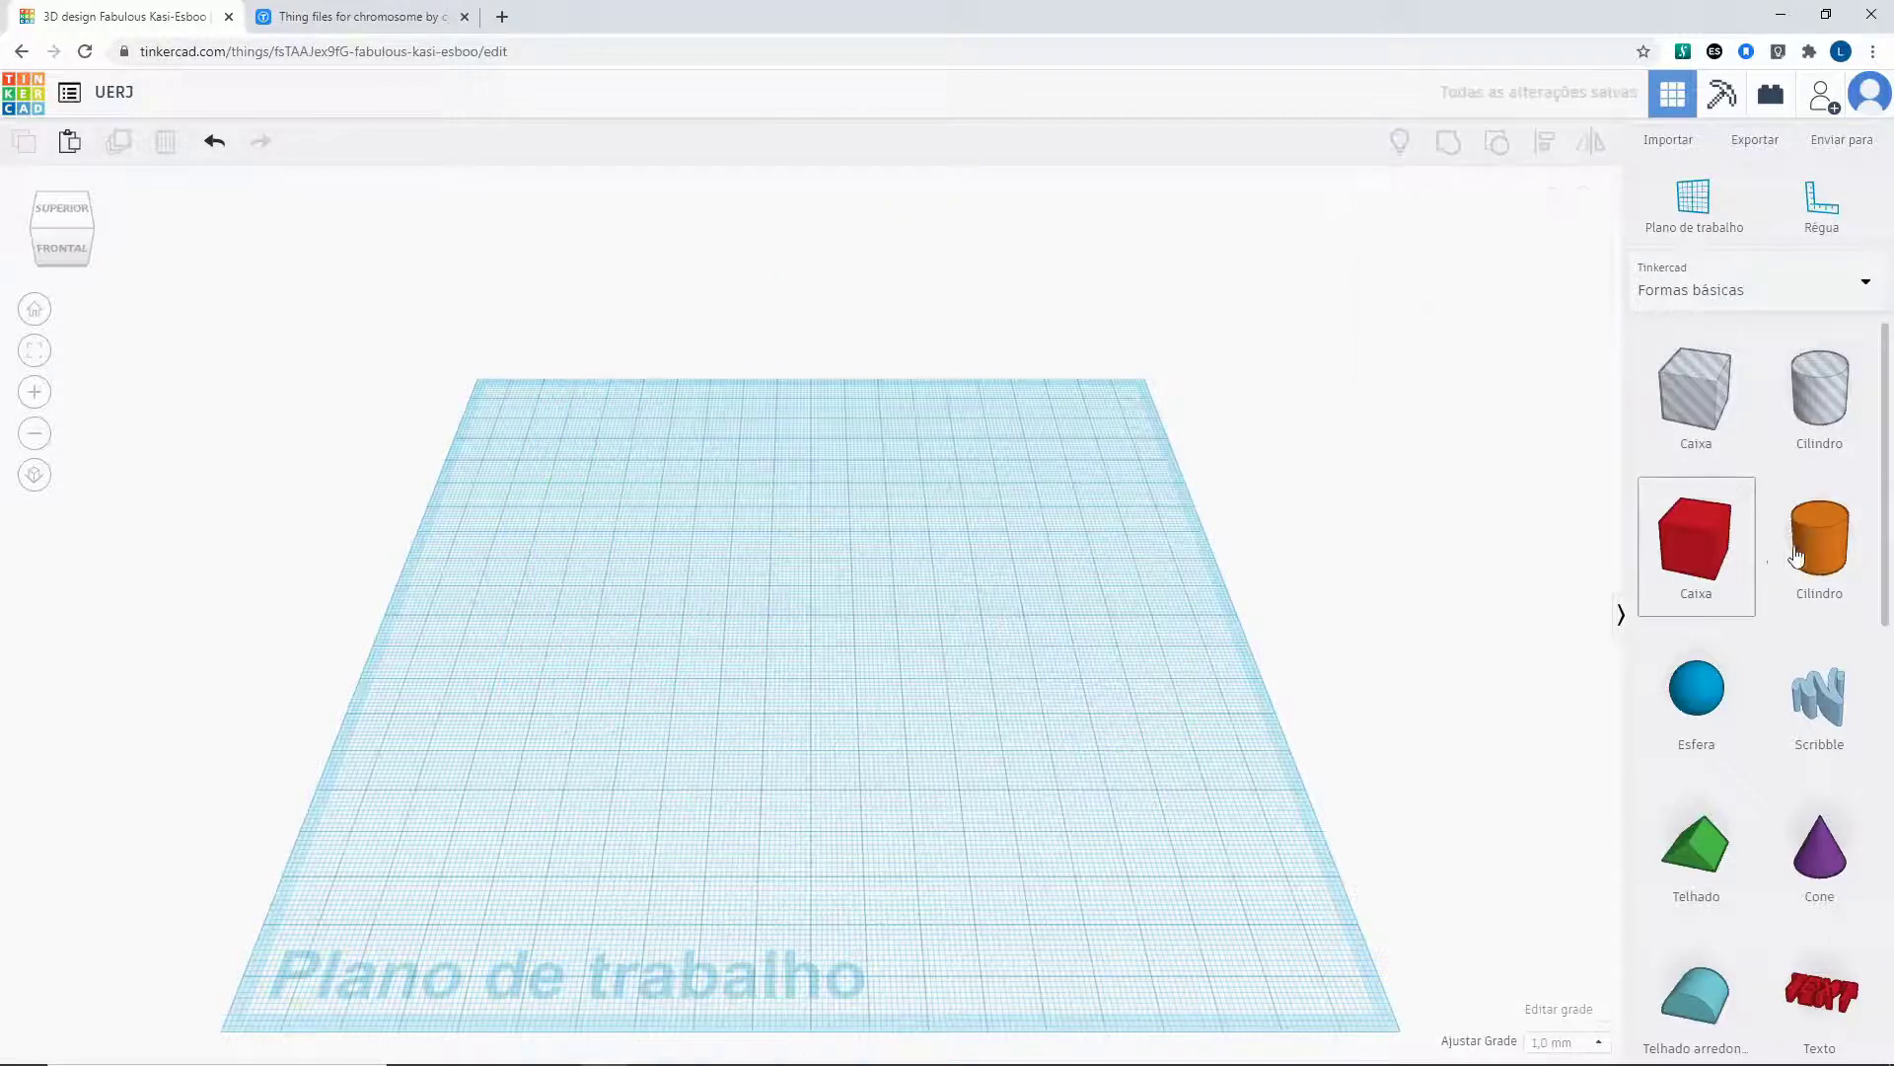
# Place a solid cylinder with a base of about 88 by 88 mm and set its Lados to 64.
pyautogui.moveTo(1814, 540); pyautogui.dragTo(1115, 859)
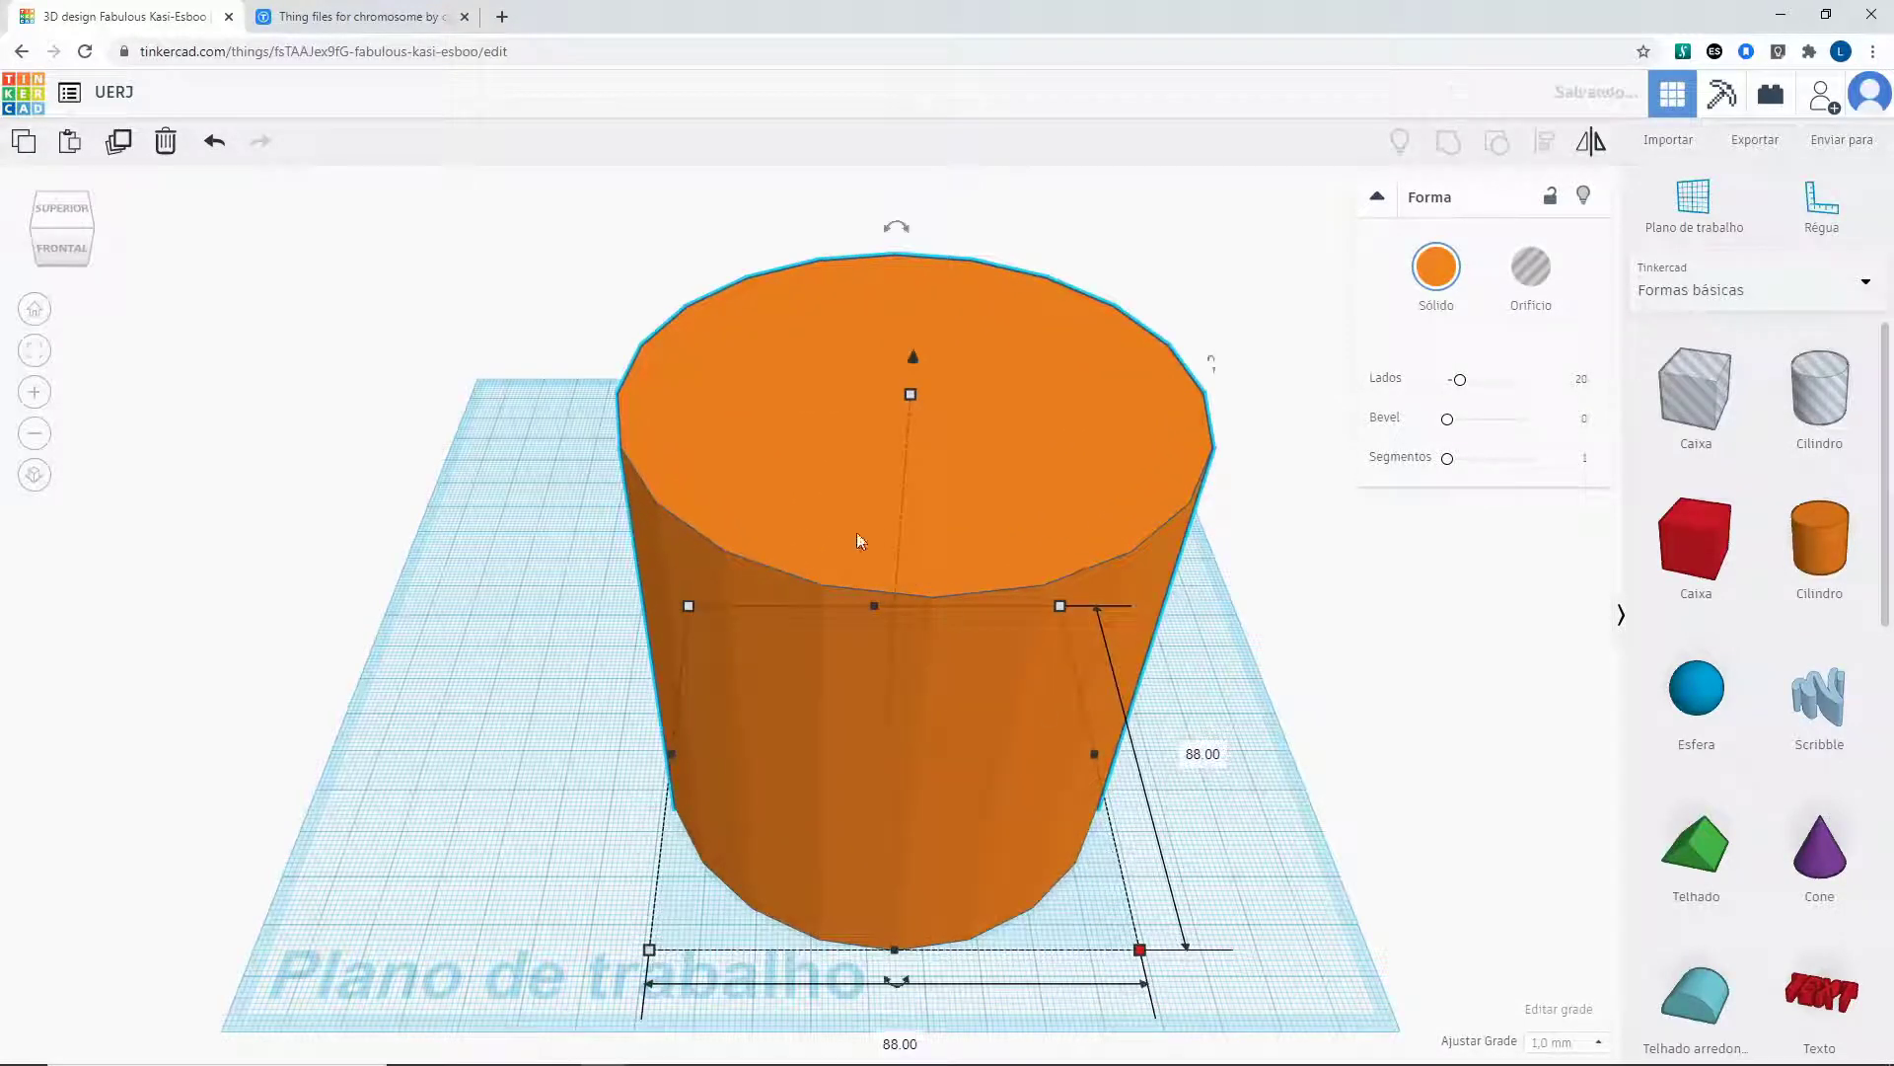
pyautogui.click(370, 646)
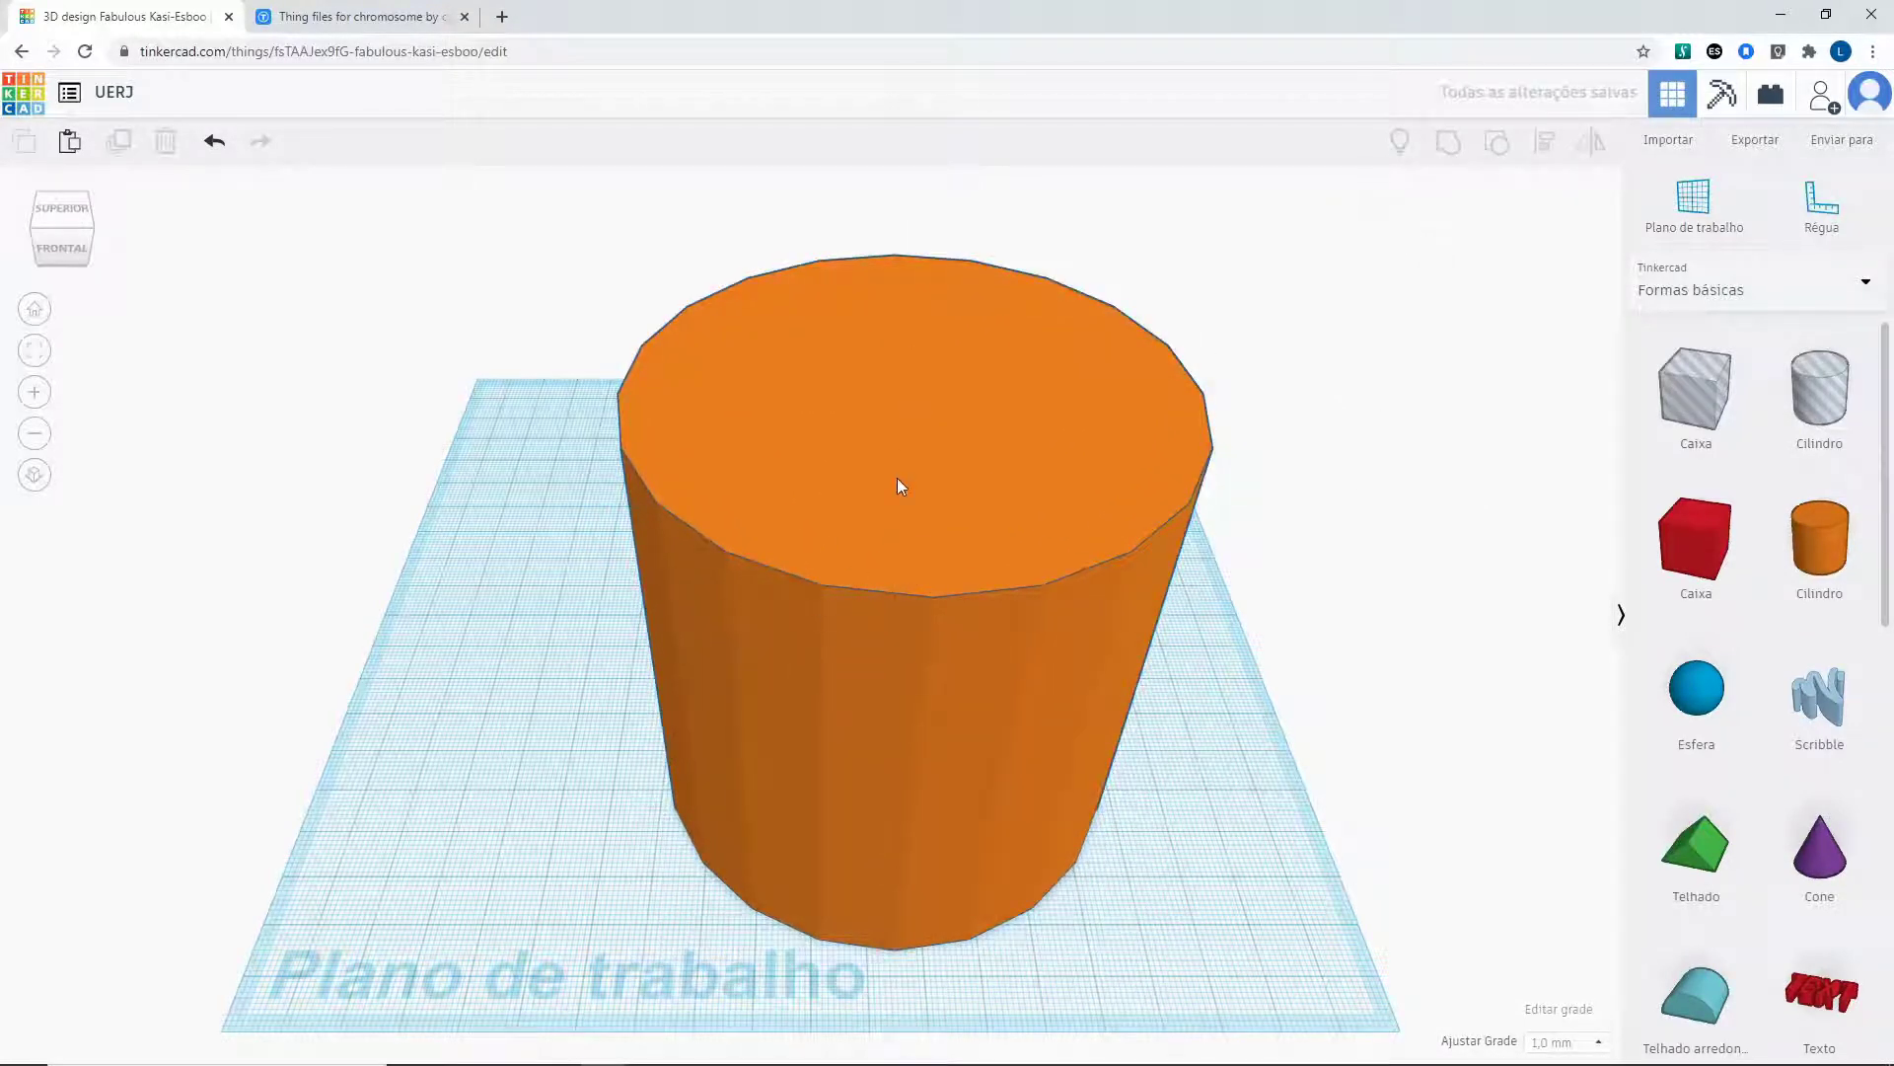
pyautogui.click(864, 490)
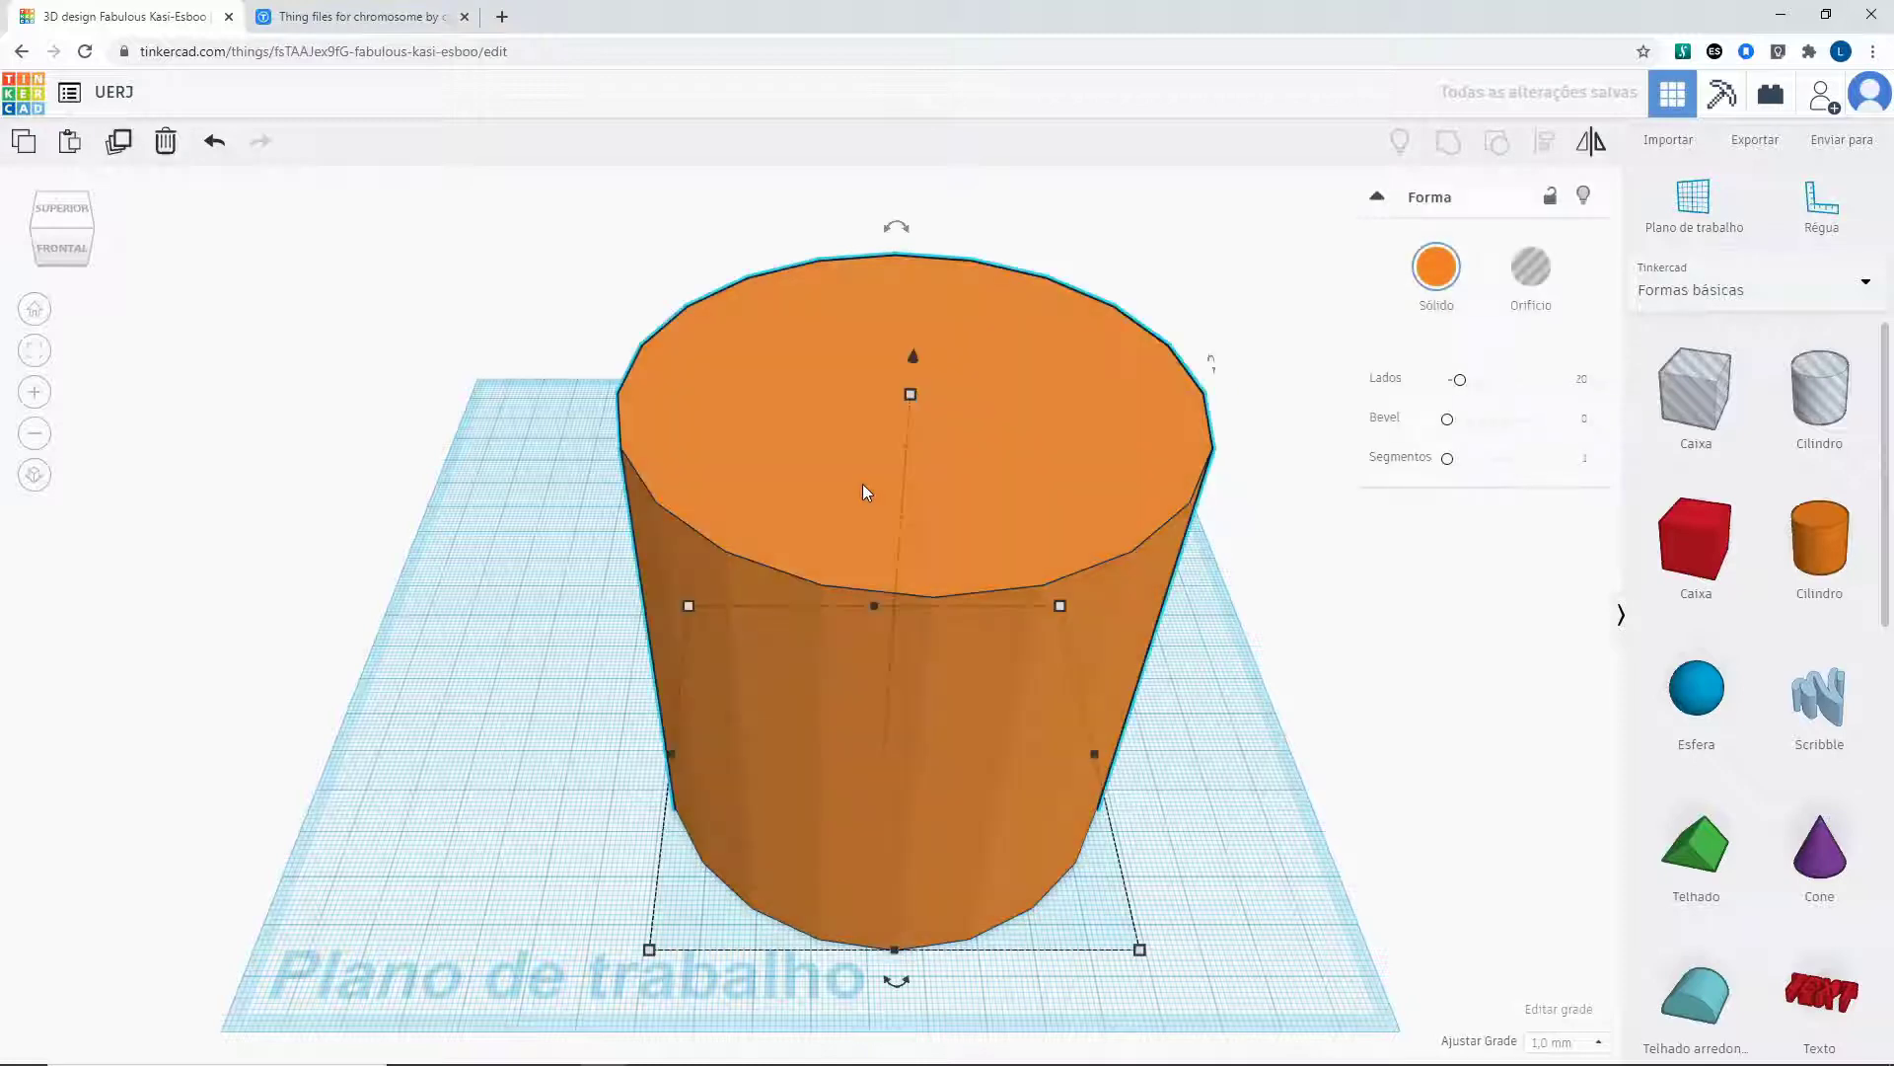
pyautogui.moveTo(1460, 384); pyautogui.dragTo(1601, 386)
# Round the cylinder's edges with a Bevel of 1.77 and 10 Segmentos.
pyautogui.moveTo(1235, 863); pyautogui.dragTo(1210, 817, button='right')
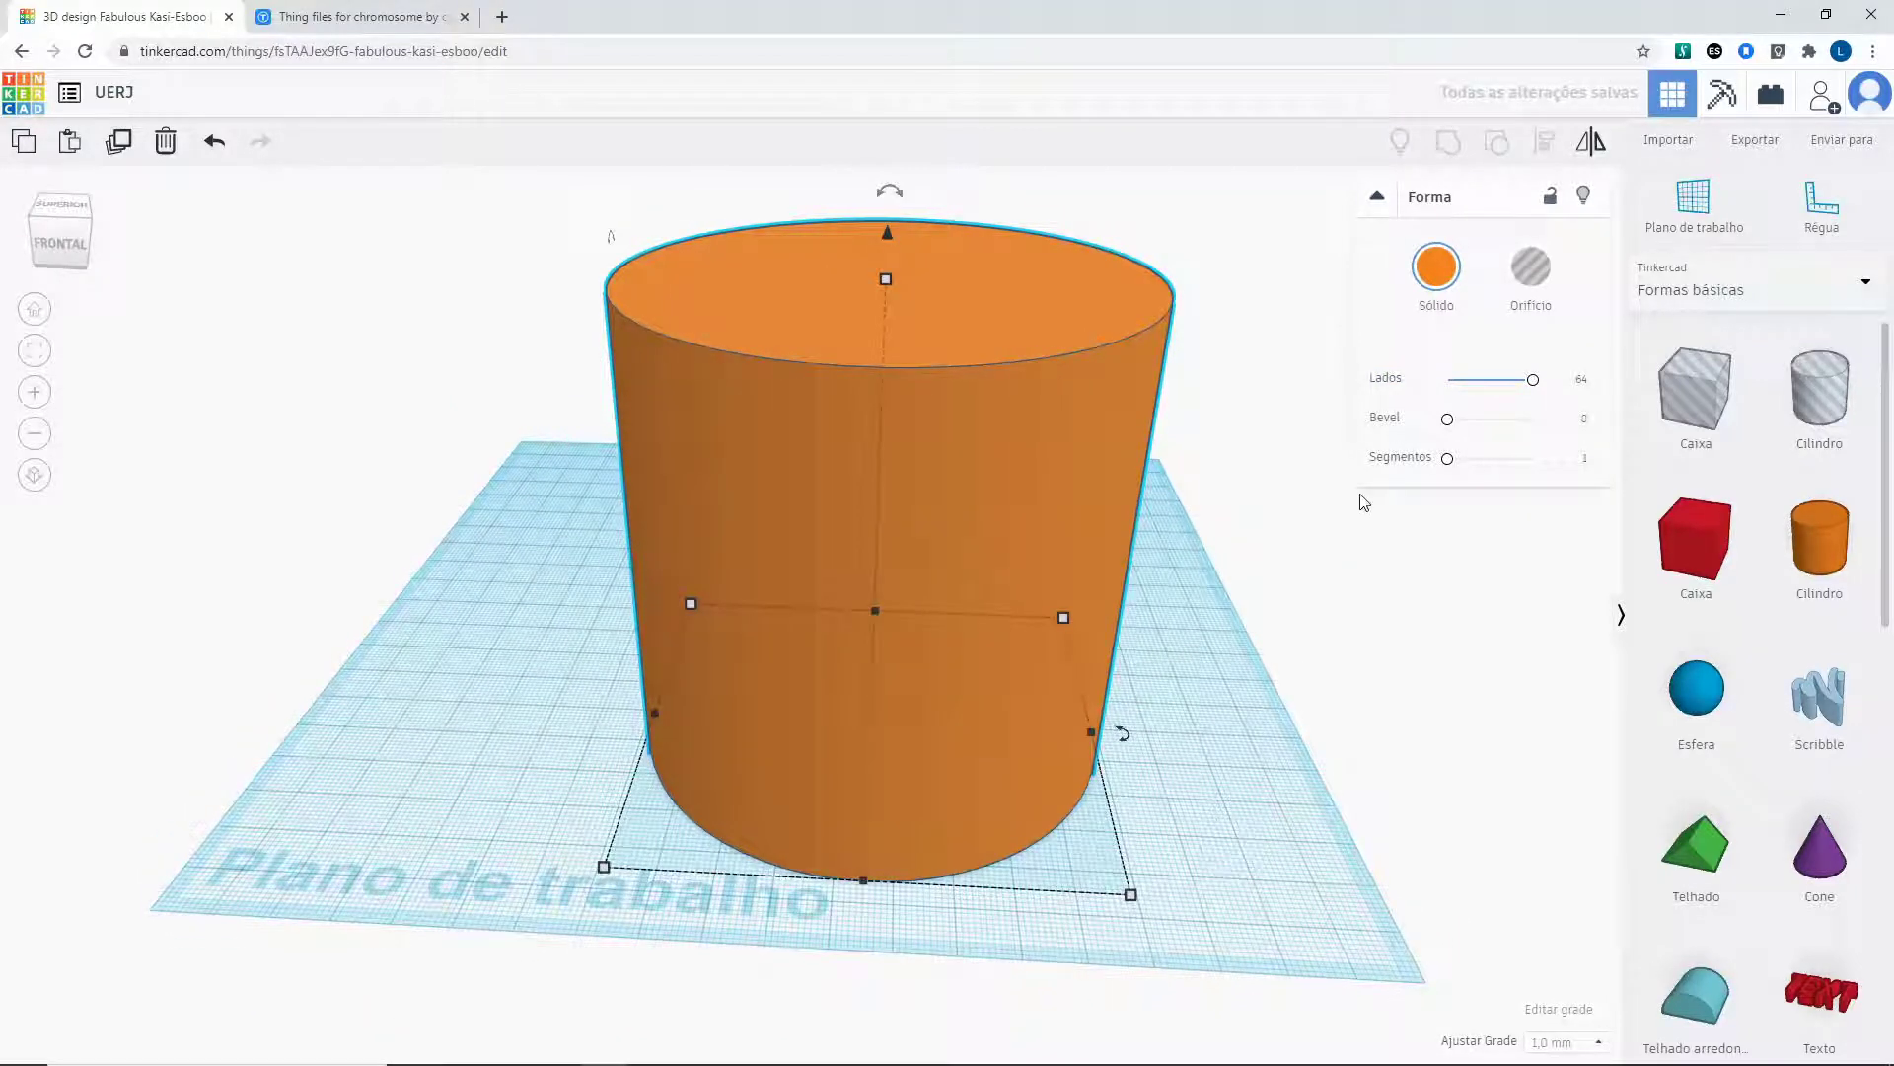
pyautogui.moveTo(1447, 421); pyautogui.dragTo(1507, 419)
pyautogui.moveTo(1310, 554); pyautogui.dragTo(1320, 592, button='right')
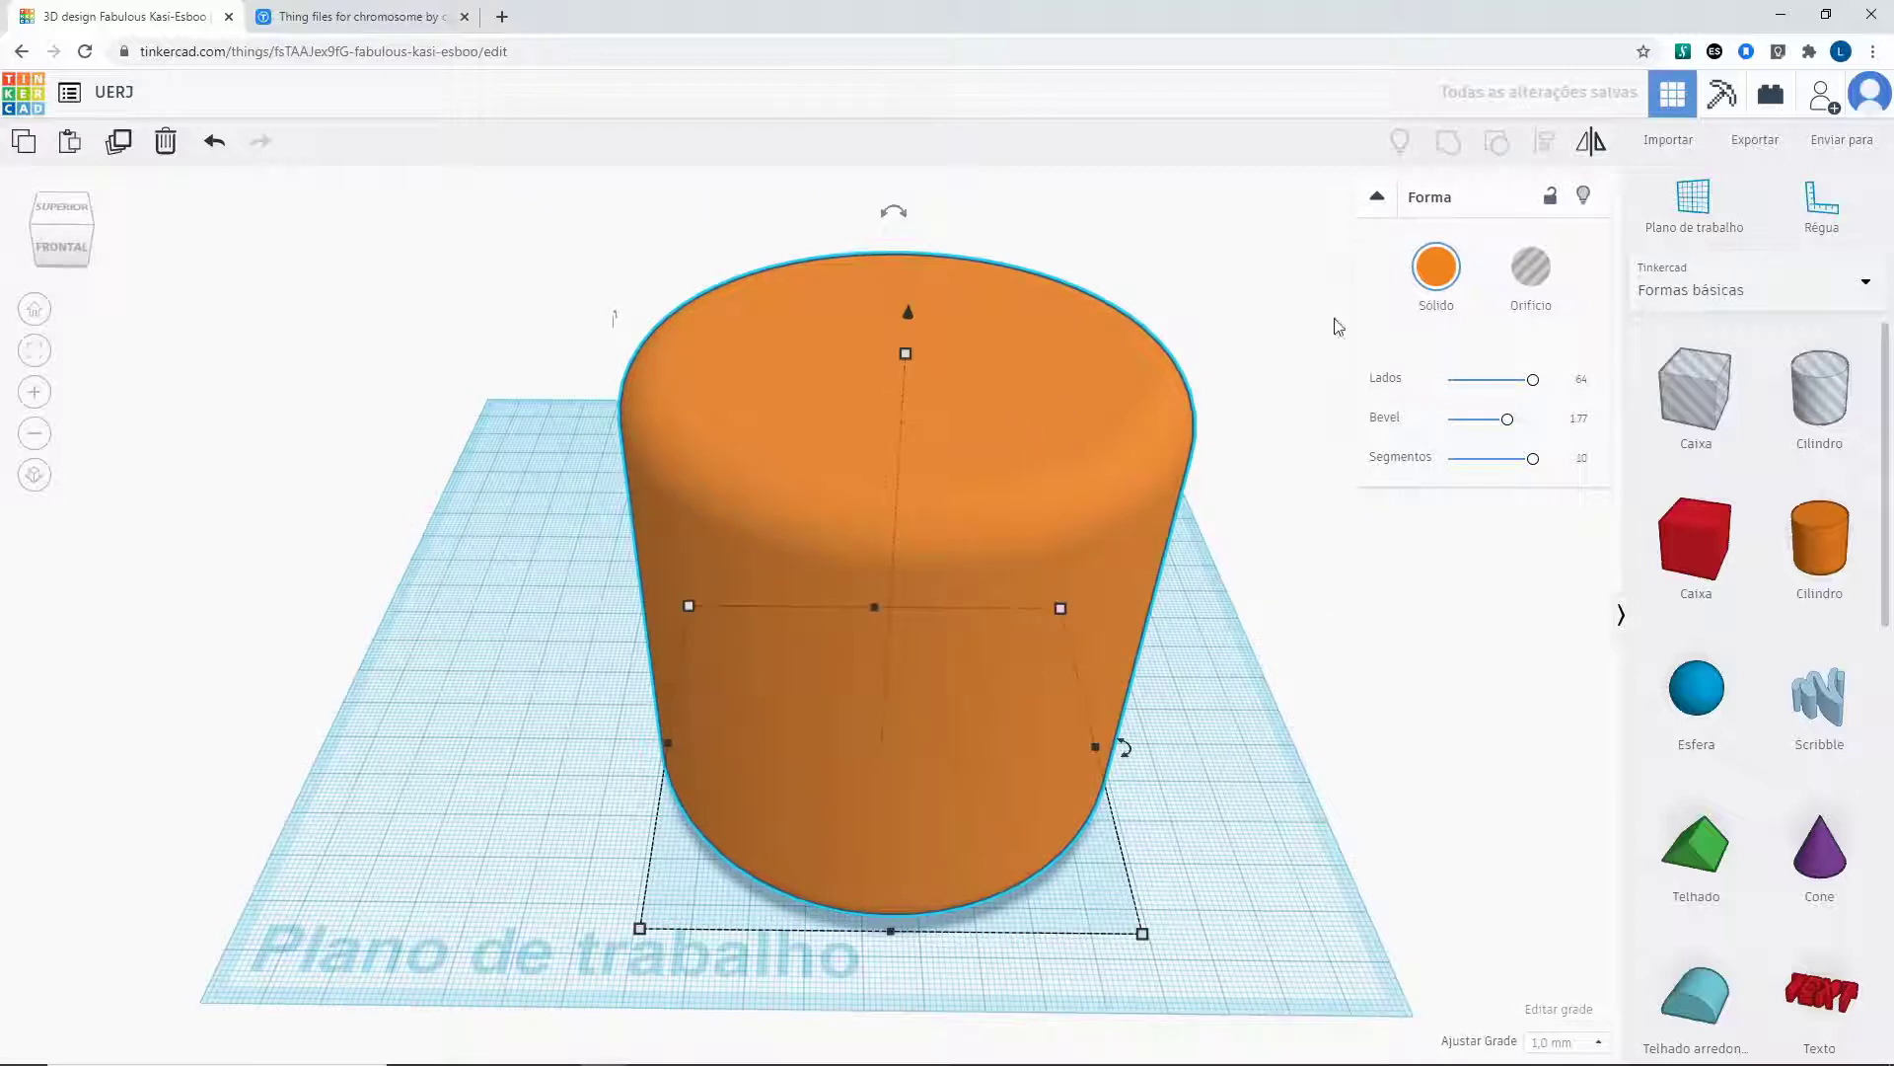
# Recolour the cylinder red and change it to the dark green preset.
pyautogui.click(1434, 275)
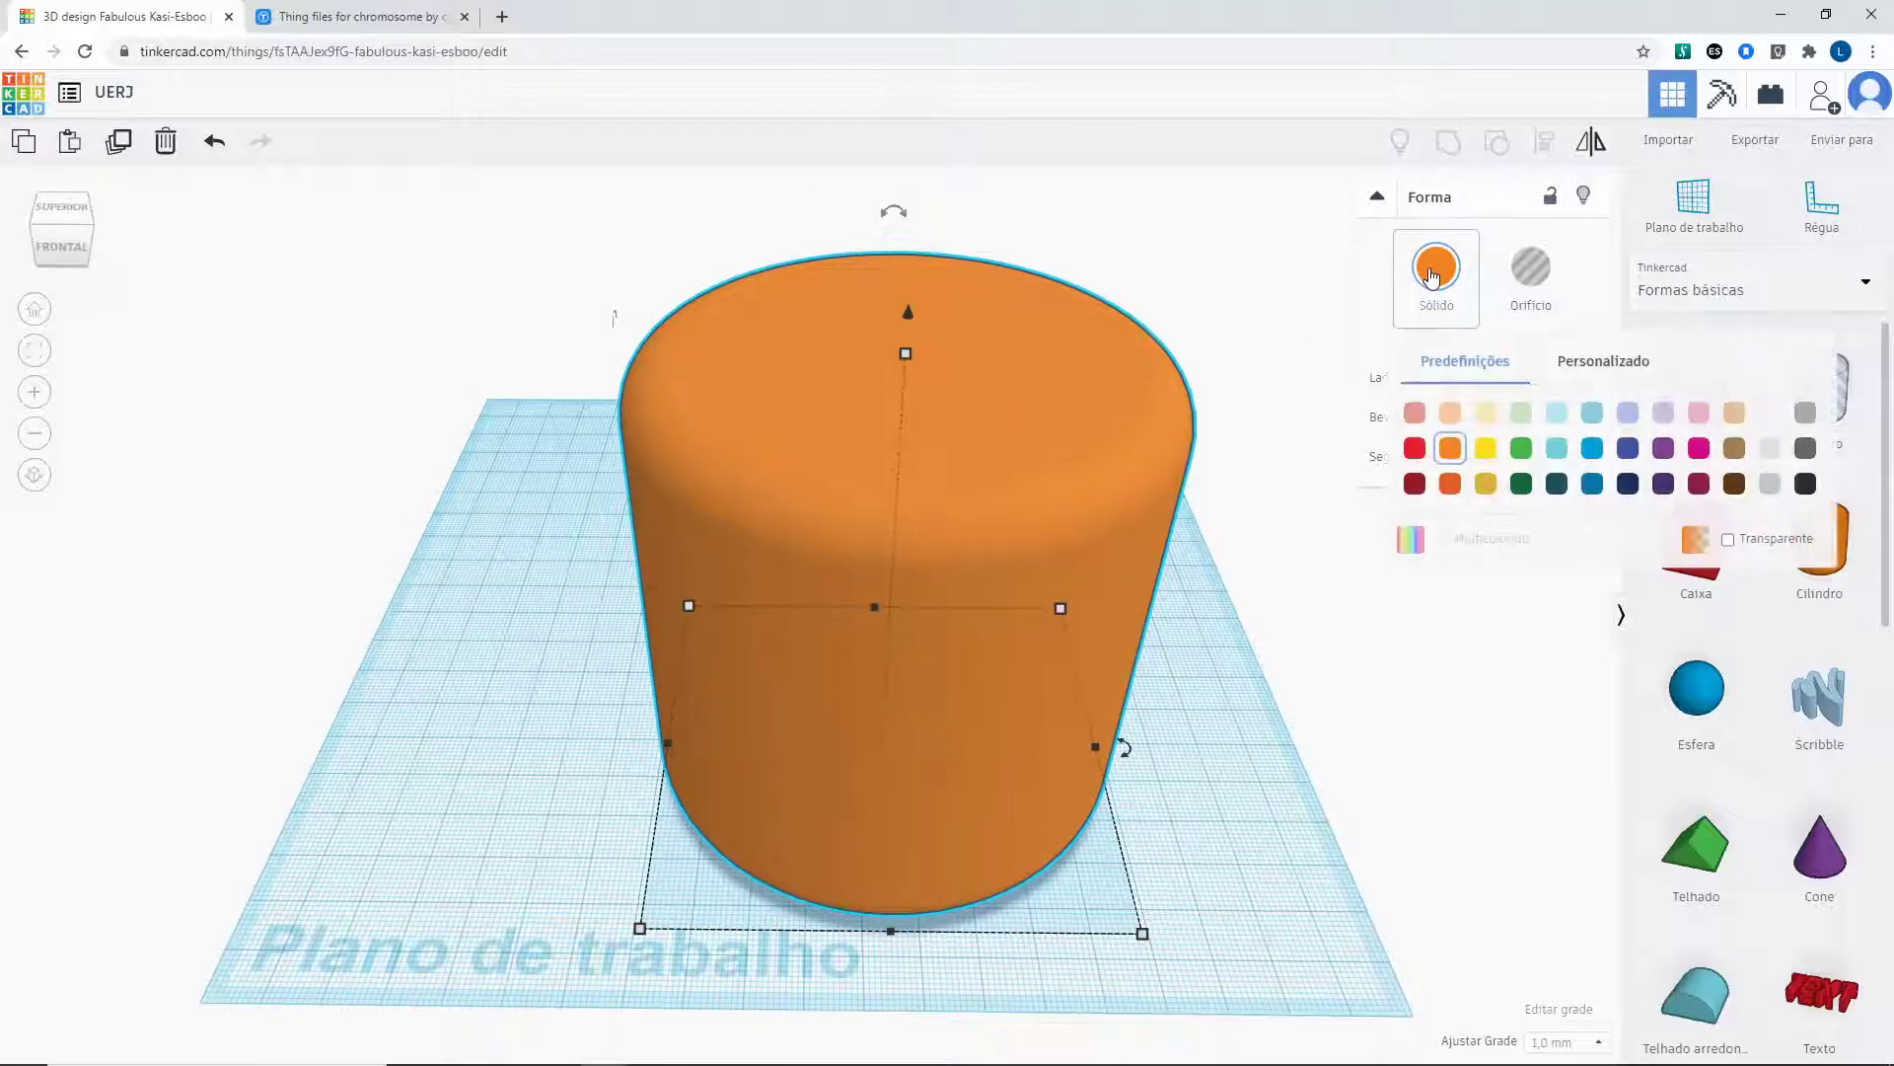
pyautogui.click(1415, 448)
pyautogui.click(1438, 267)
pyautogui.click(1437, 266)
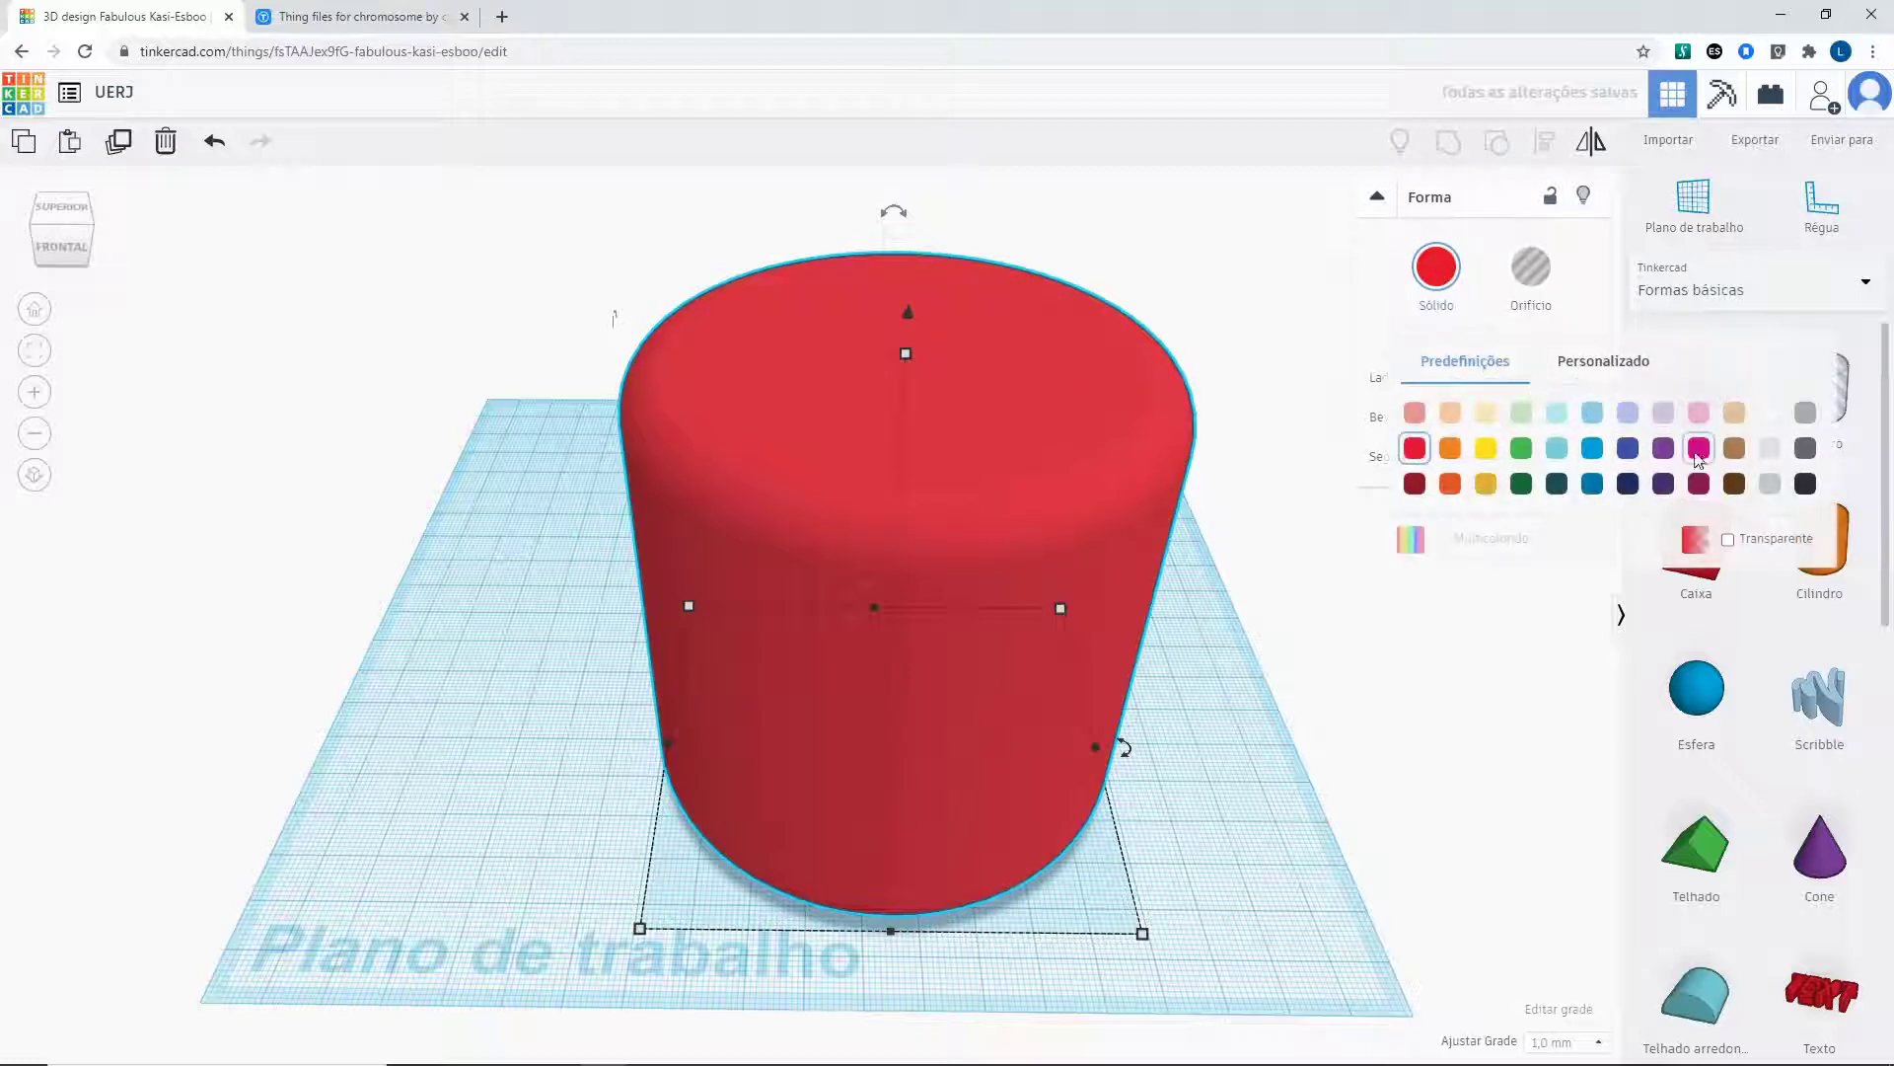
pyautogui.click(1449, 282)
pyautogui.click(1529, 489)
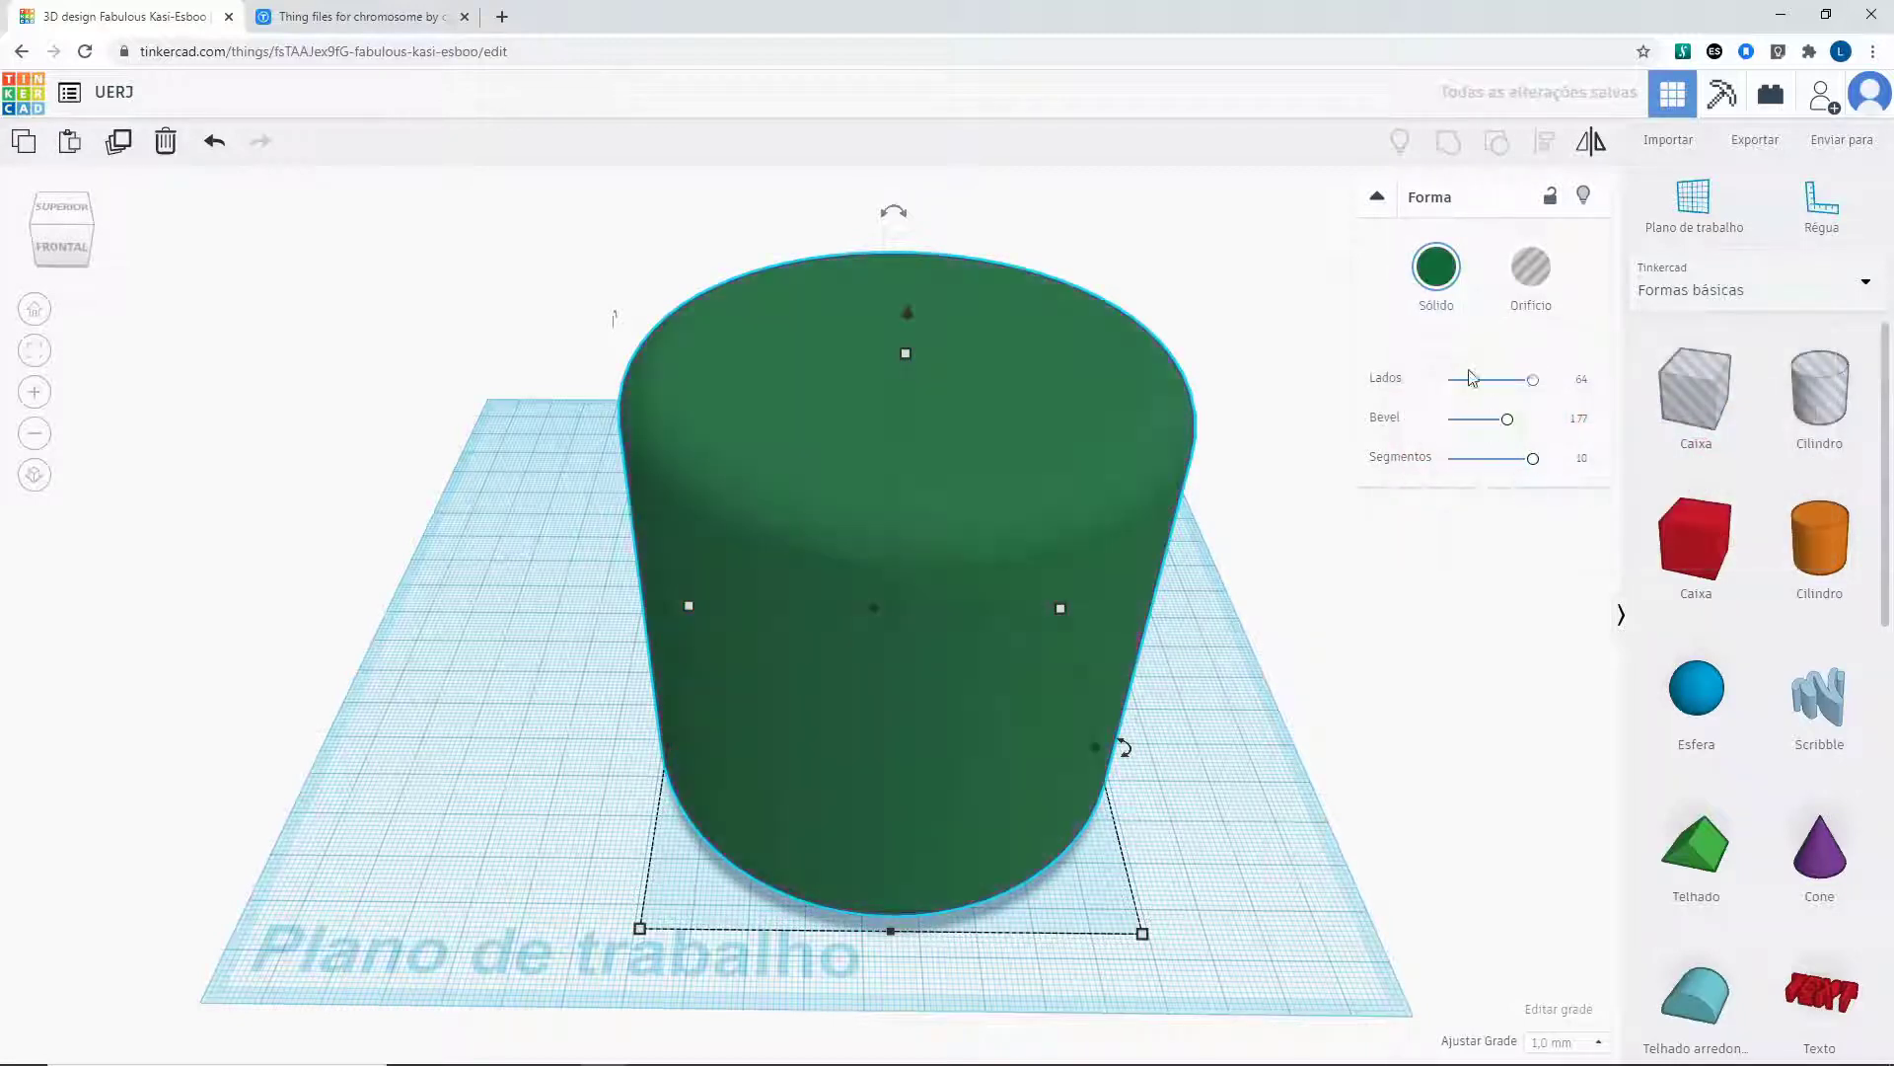
# View the custom colour options for the cylinder, return to the presets, and delete the cylinder.
pyautogui.click(1437, 266)
pyautogui.click(1592, 364)
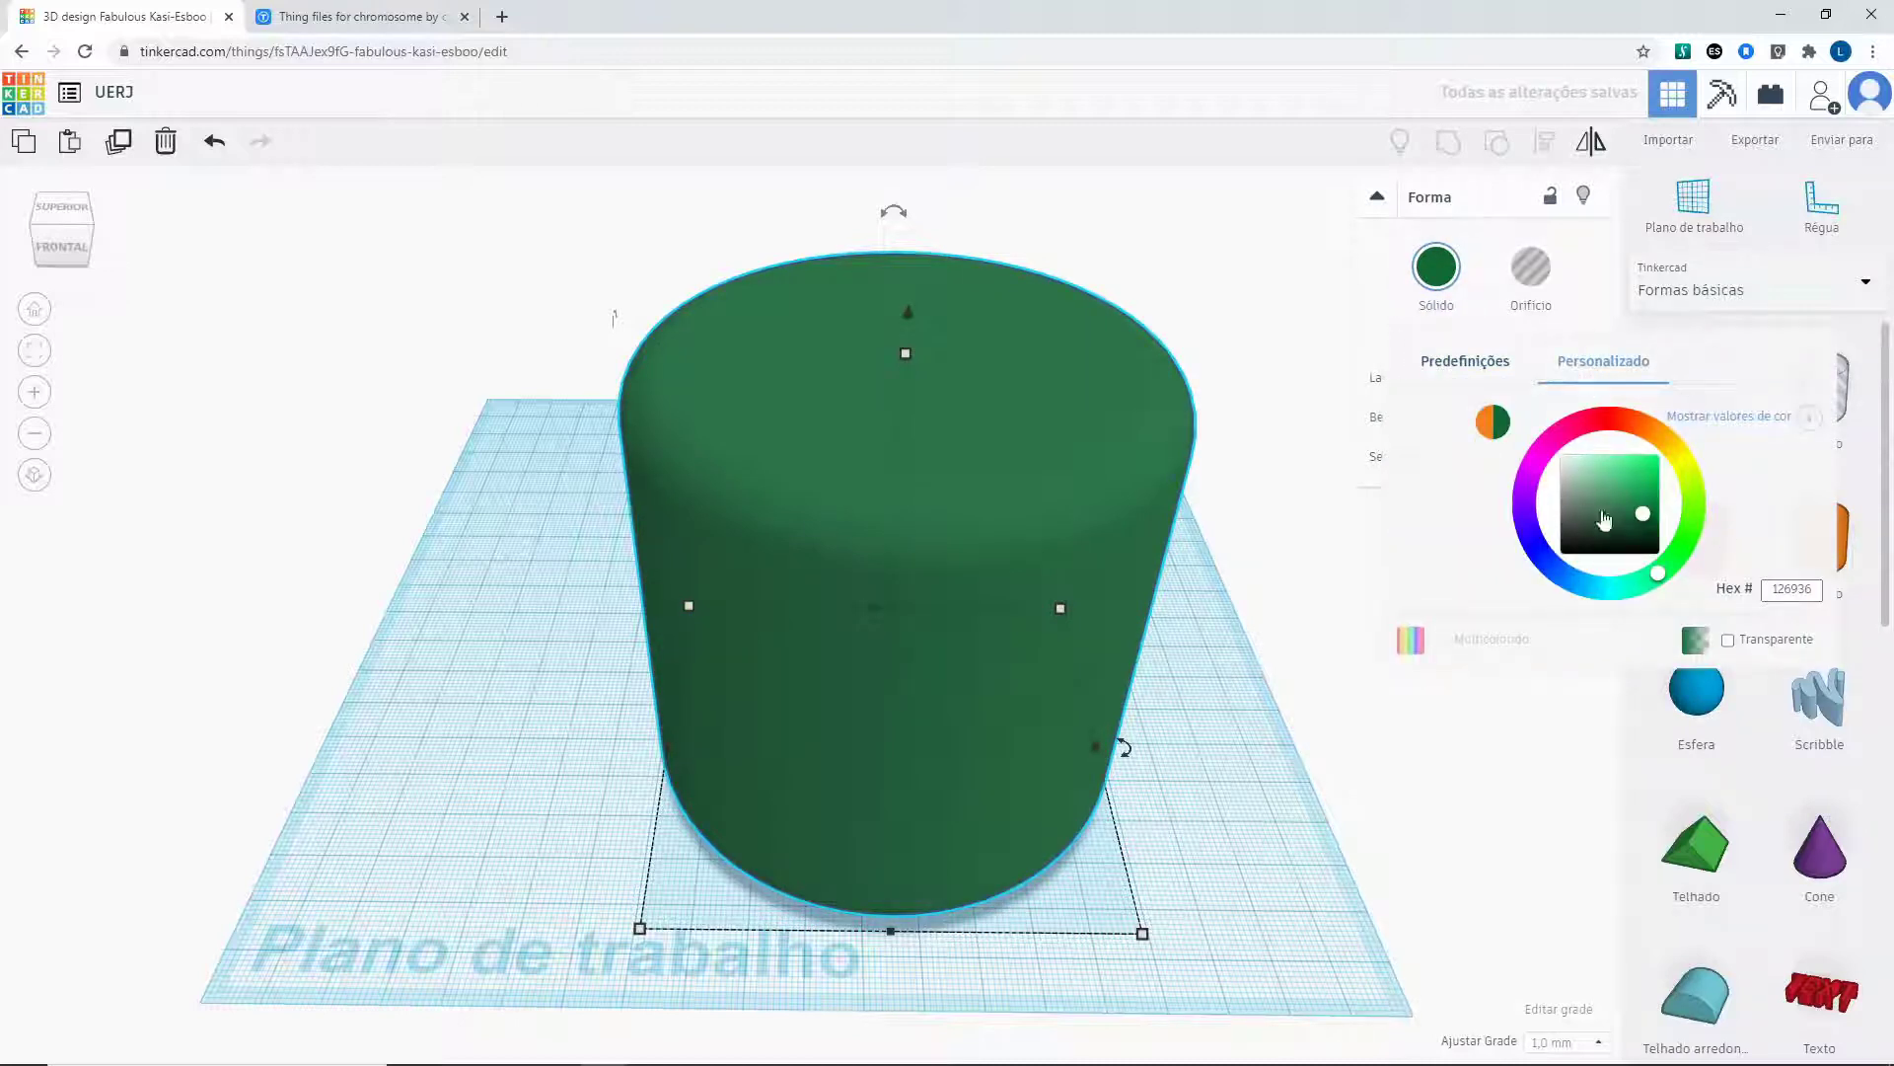
pyautogui.click(1470, 365)
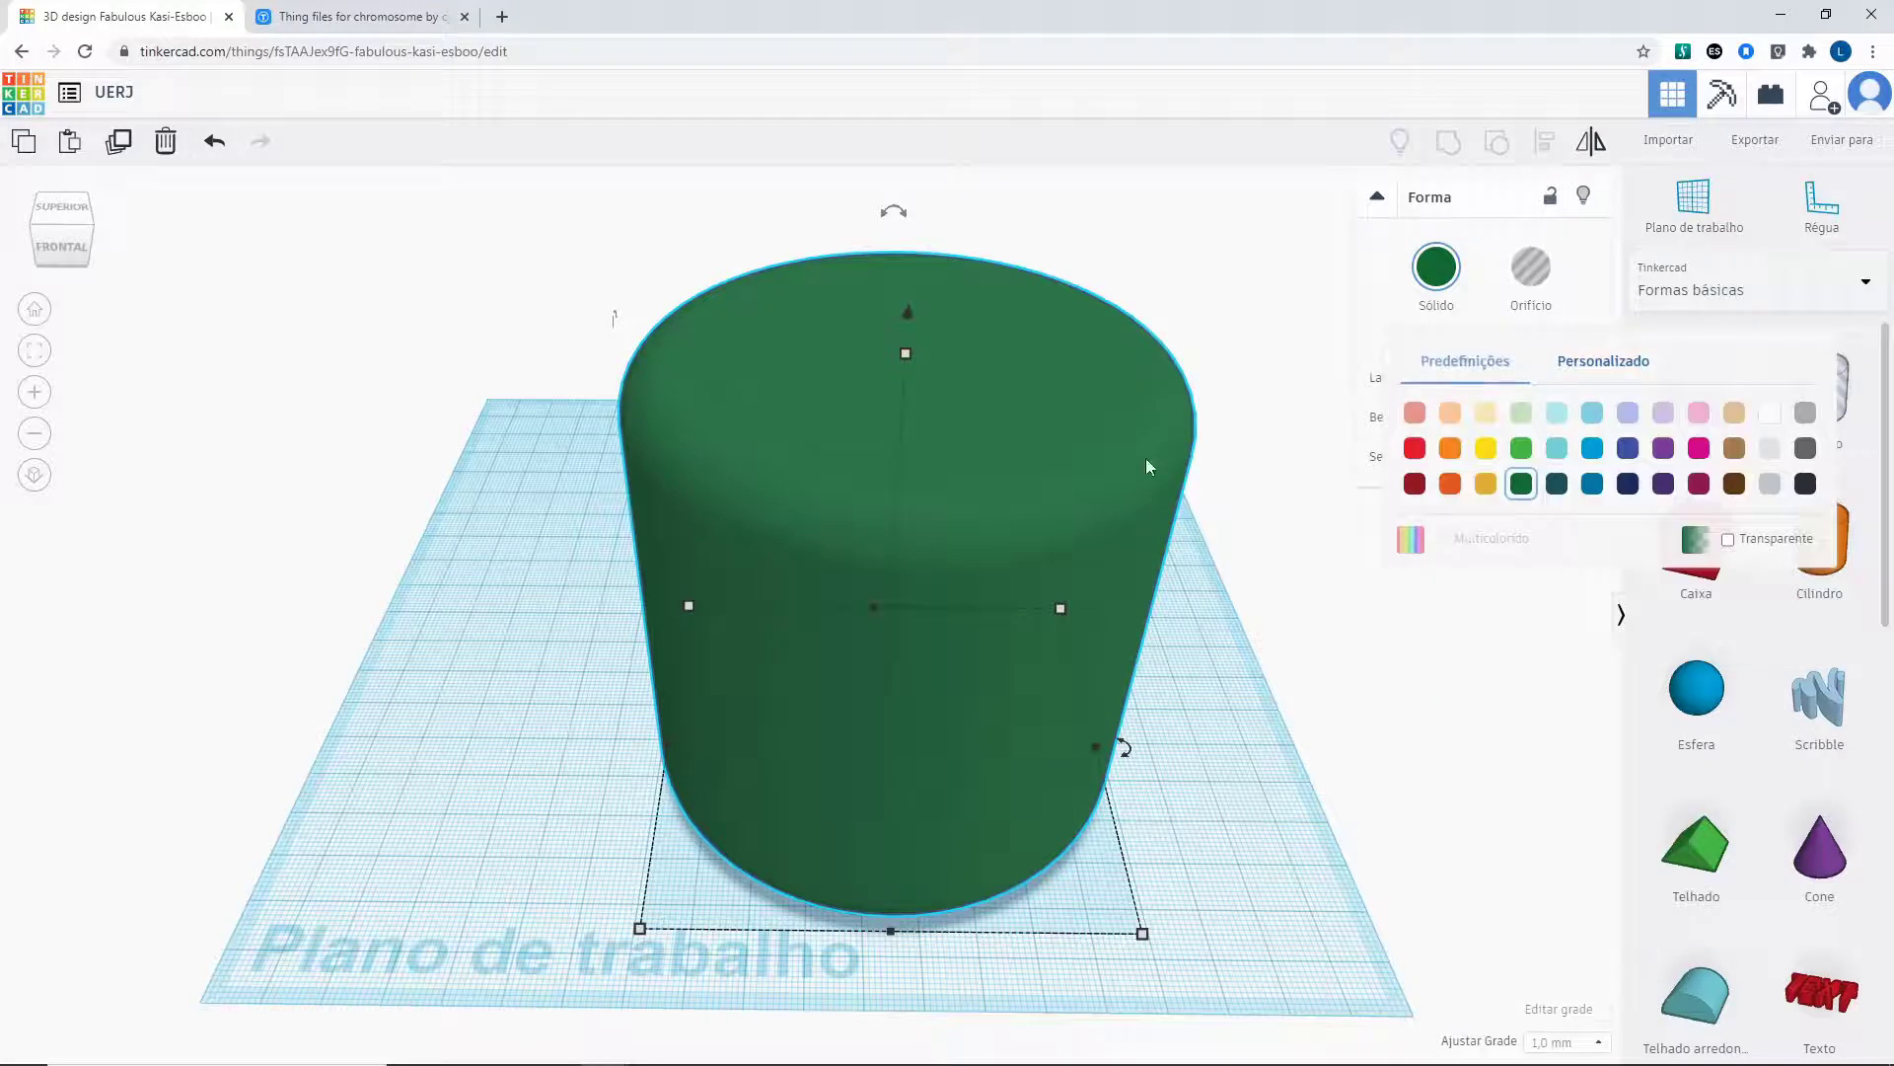
pyautogui.click(1033, 490)
pyautogui.press('Delete')
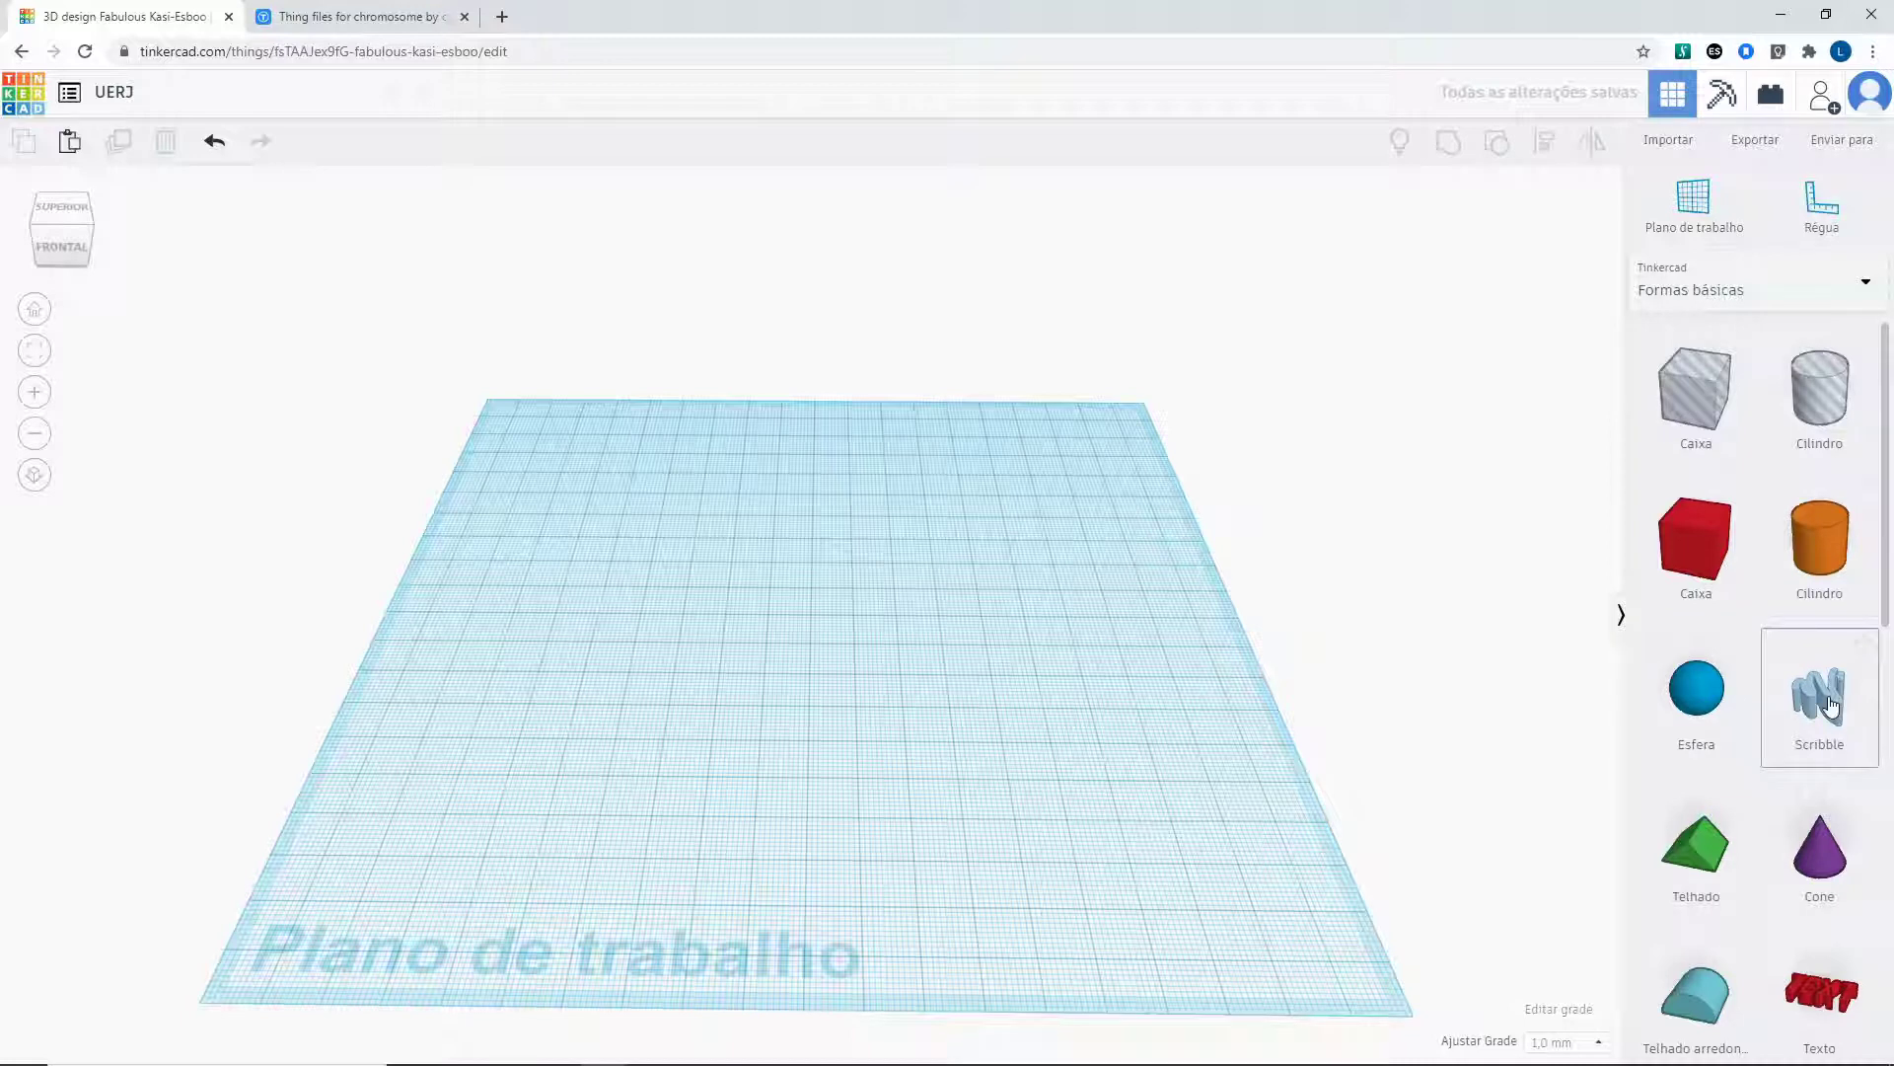
# Place a Scribble shape drawn as one closed curvy outline and stretch it to a height of about 42 mm.
pyautogui.moveTo(1828, 704); pyautogui.dragTo(630, 647)
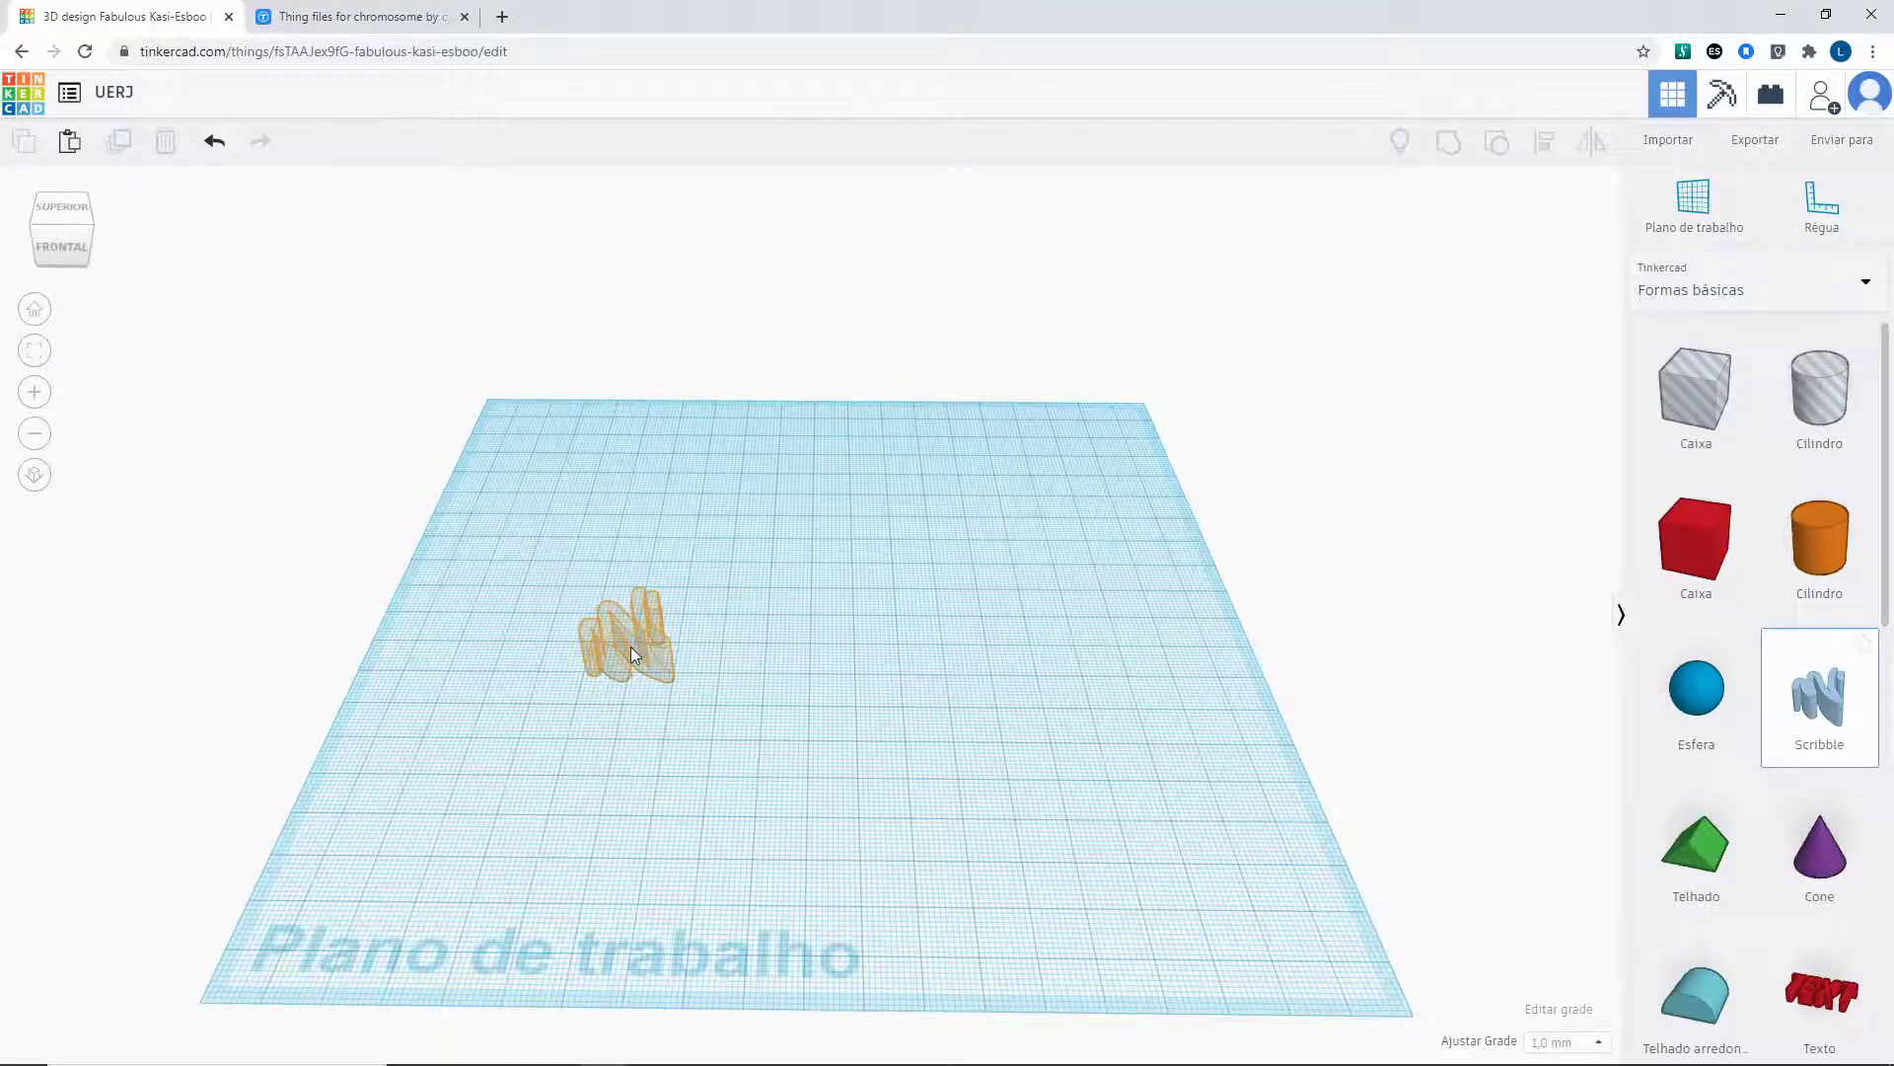
pyautogui.moveTo(578, 246)
pyautogui.mouseDown()
pyautogui.moveTo(414, 323)
pyautogui.moveTo(390, 707)
pyautogui.moveTo(1049, 634)
pyautogui.moveTo(1471, 812)
pyautogui.moveTo(1339, 484)
pyautogui.moveTo(1018, 237)
pyautogui.moveTo(1296, 116)
pyautogui.moveTo(930, 136)
pyautogui.moveTo(576, 241)
pyautogui.mouseUp()
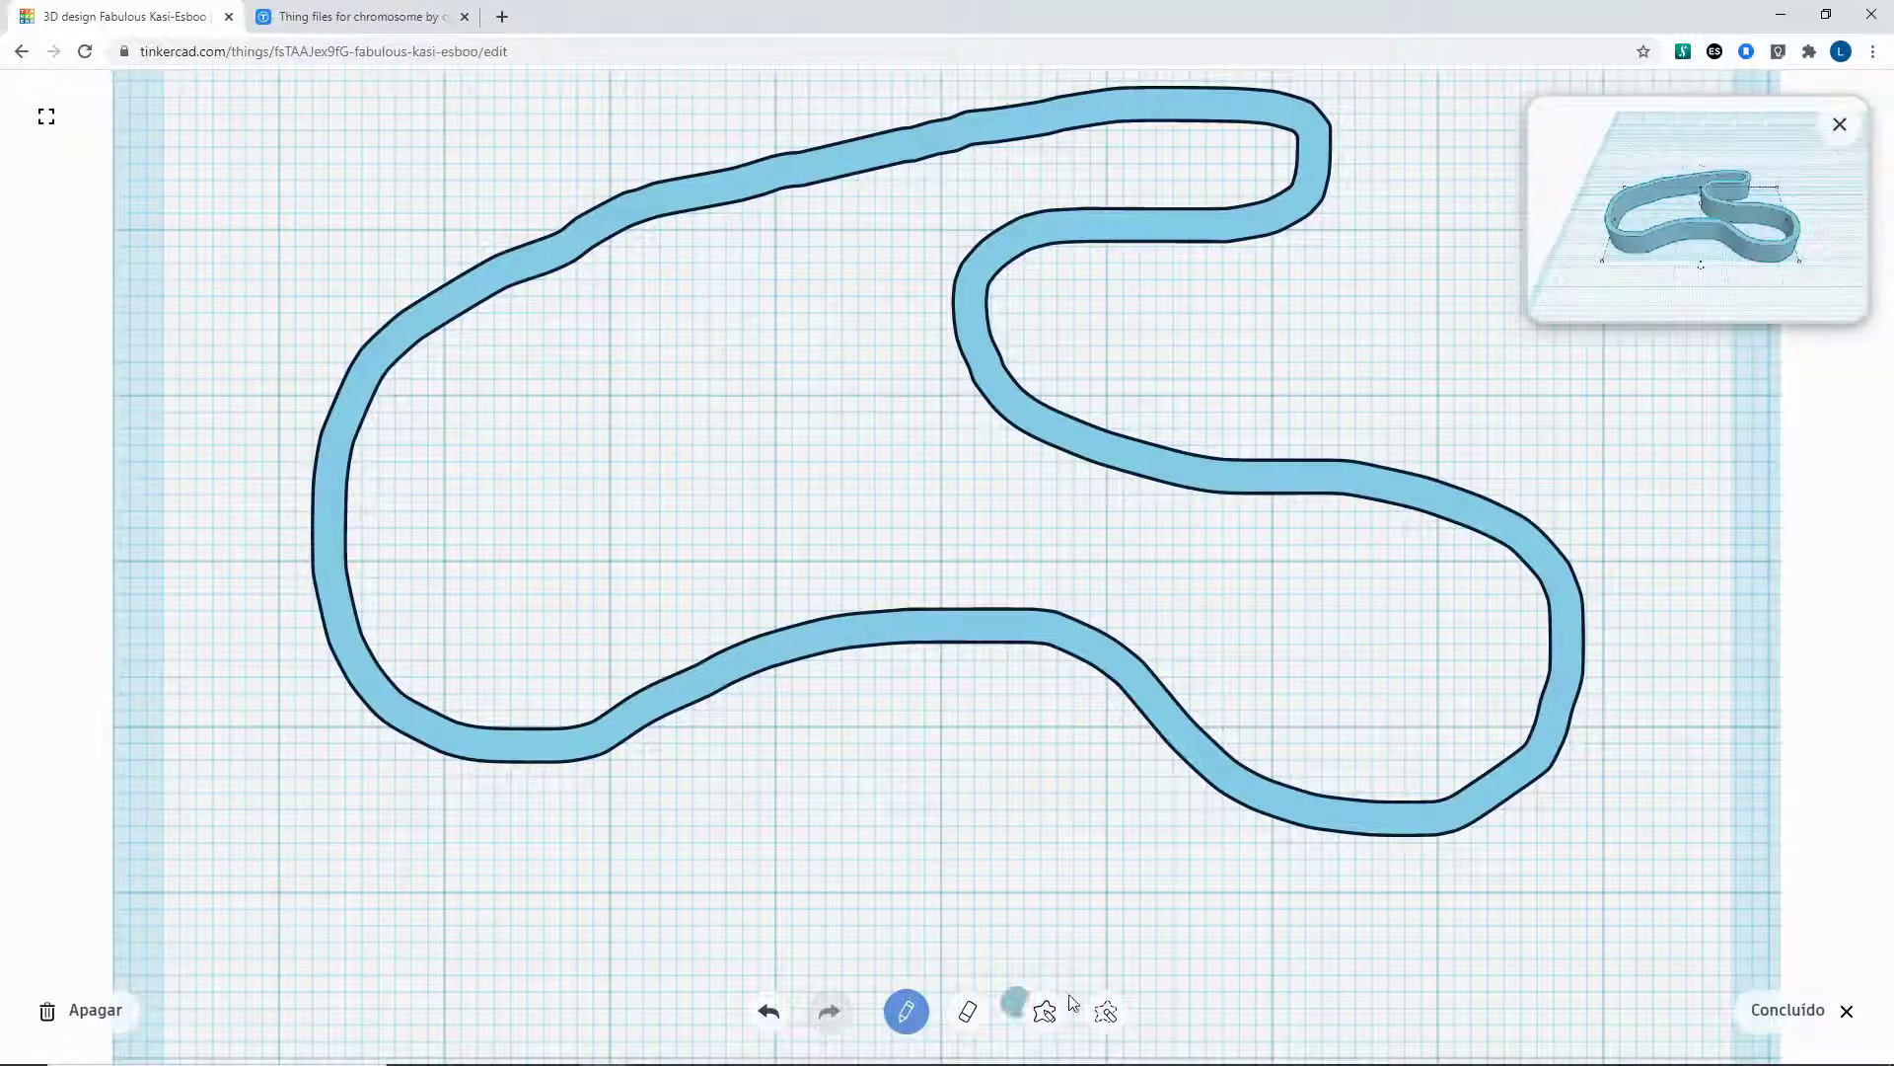
pyautogui.click(1837, 1008)
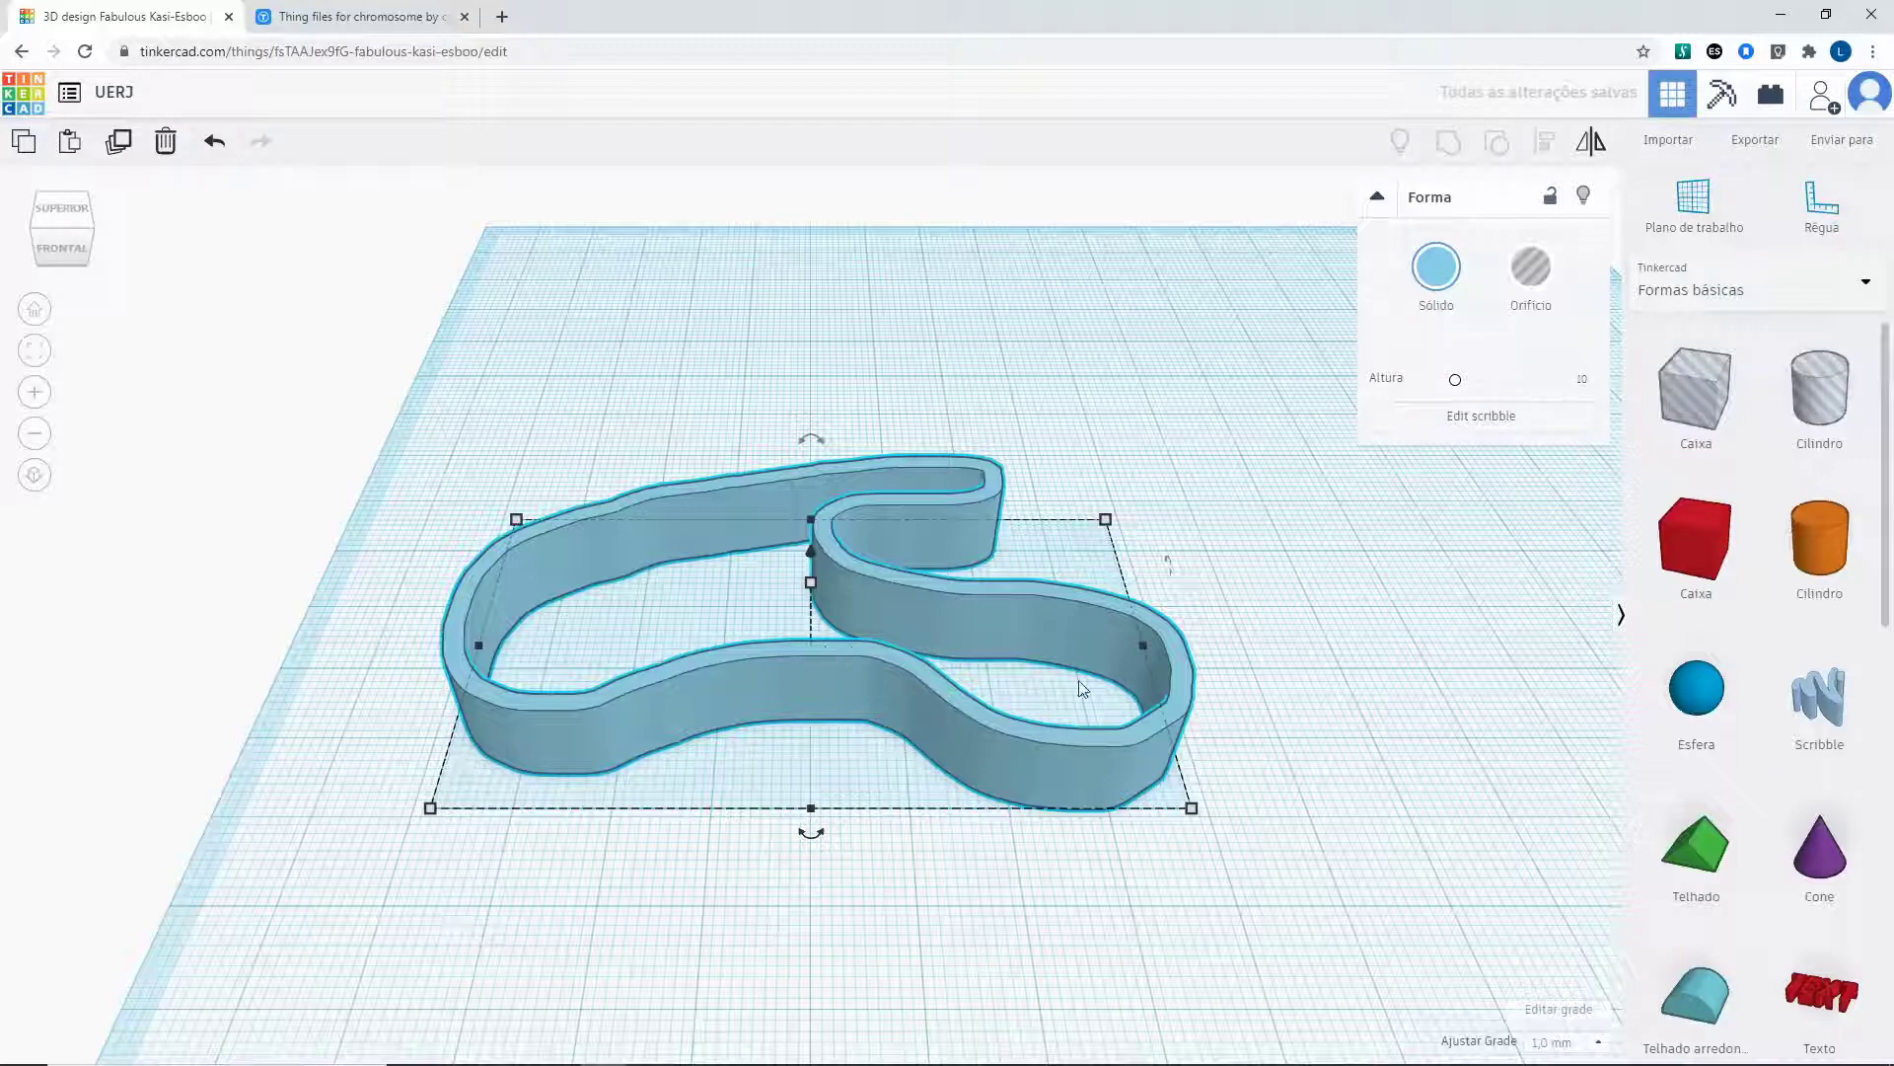
pyautogui.moveTo(1192, 807)
pyautogui.mouseDown()
pyautogui.moveTo(1228, 862)
pyautogui.moveTo(910, 896)
pyautogui.moveTo(947, 631)
pyautogui.moveTo(1144, 818)
pyautogui.moveTo(1140, 804)
pyautogui.mouseUp()
pyautogui.moveTo(818, 574); pyautogui.dragTo(819, 322)
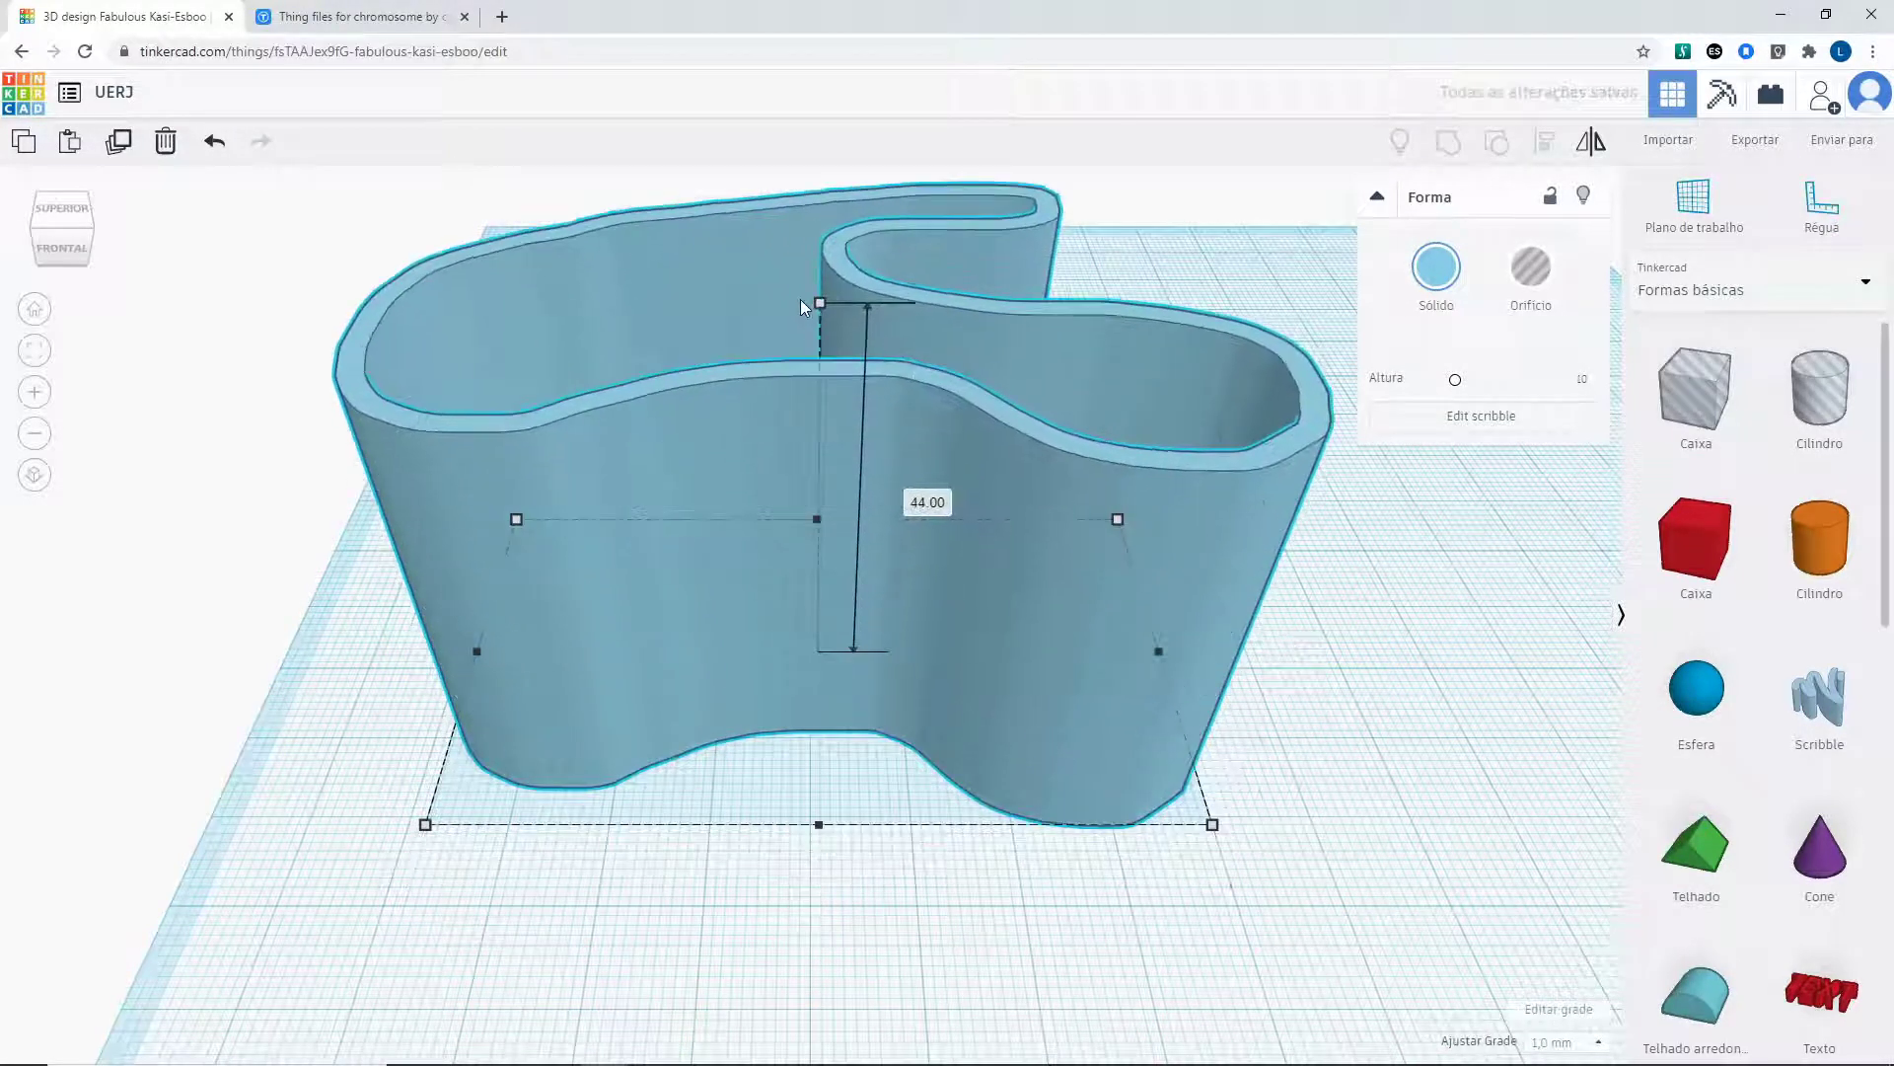
# Recolour the scribble shape orange and delete it.
pyautogui.click(1437, 276)
pyautogui.click(1448, 480)
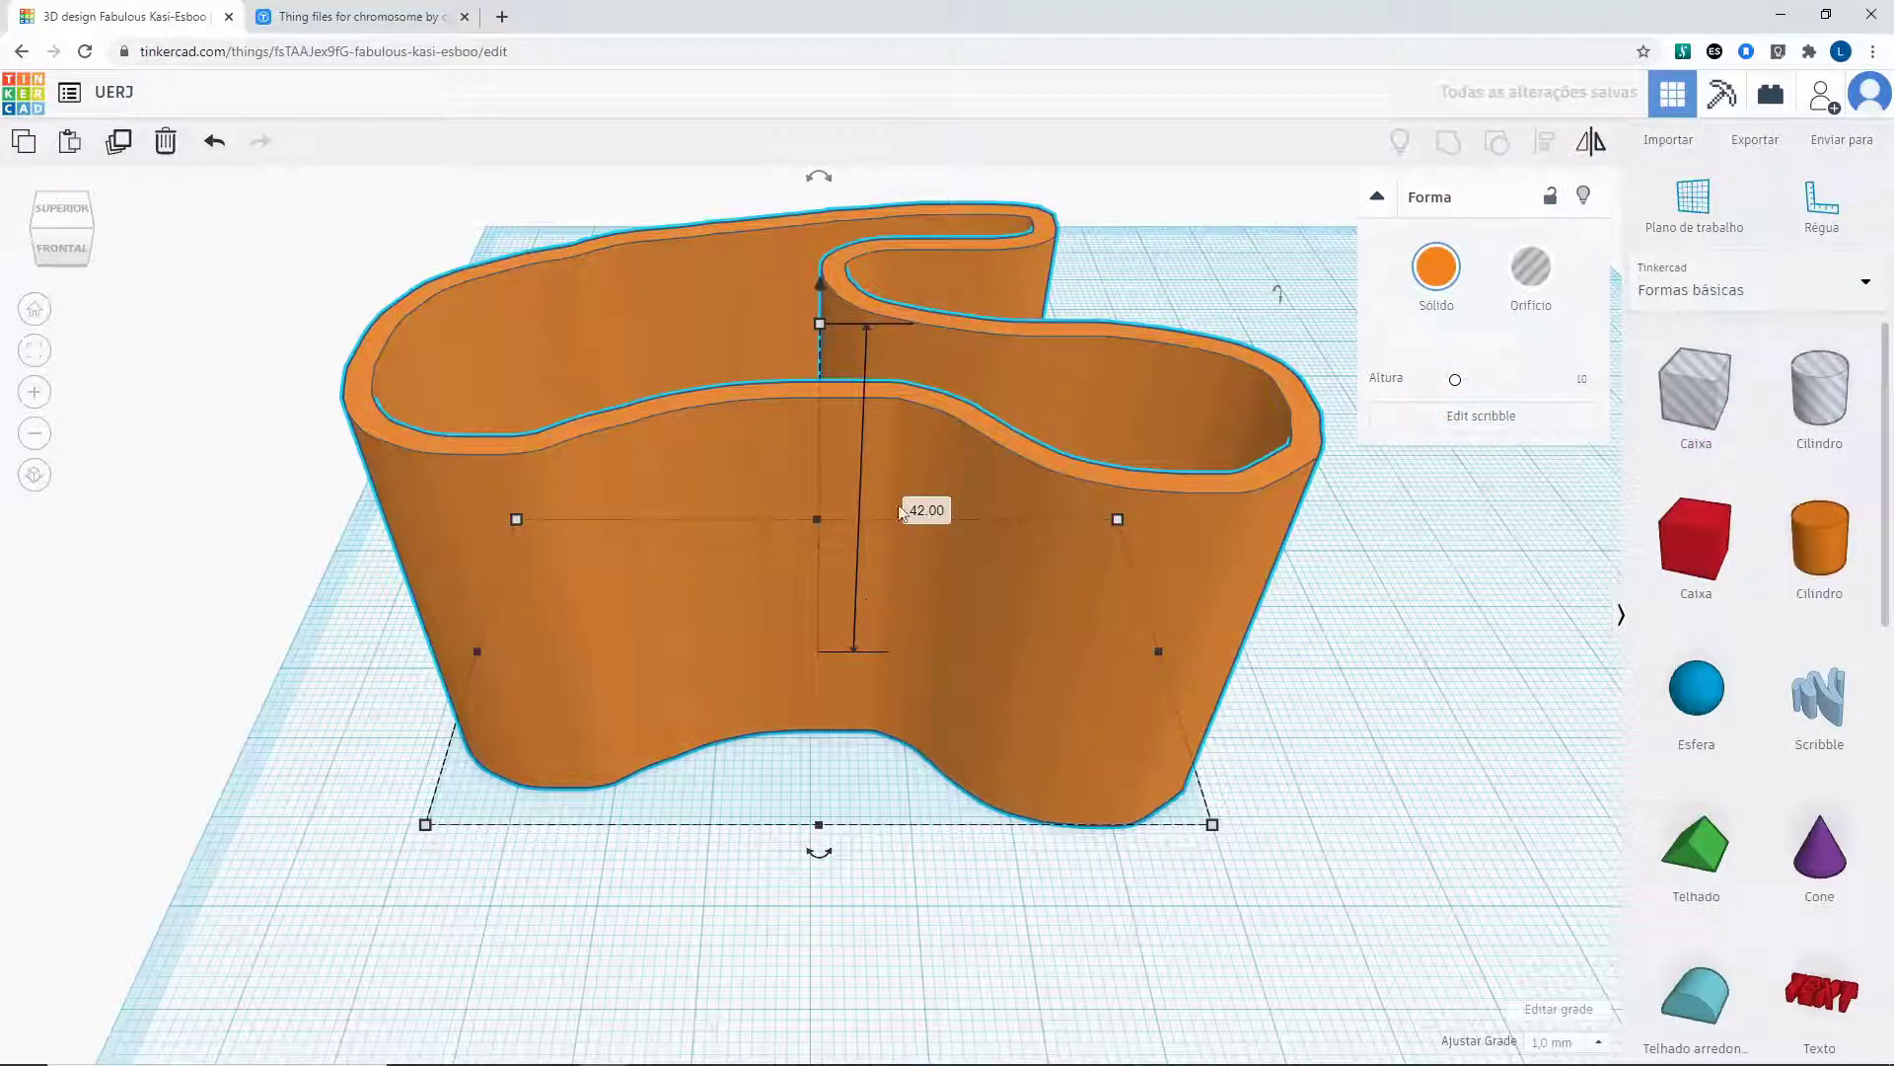
pyautogui.press('Delete')
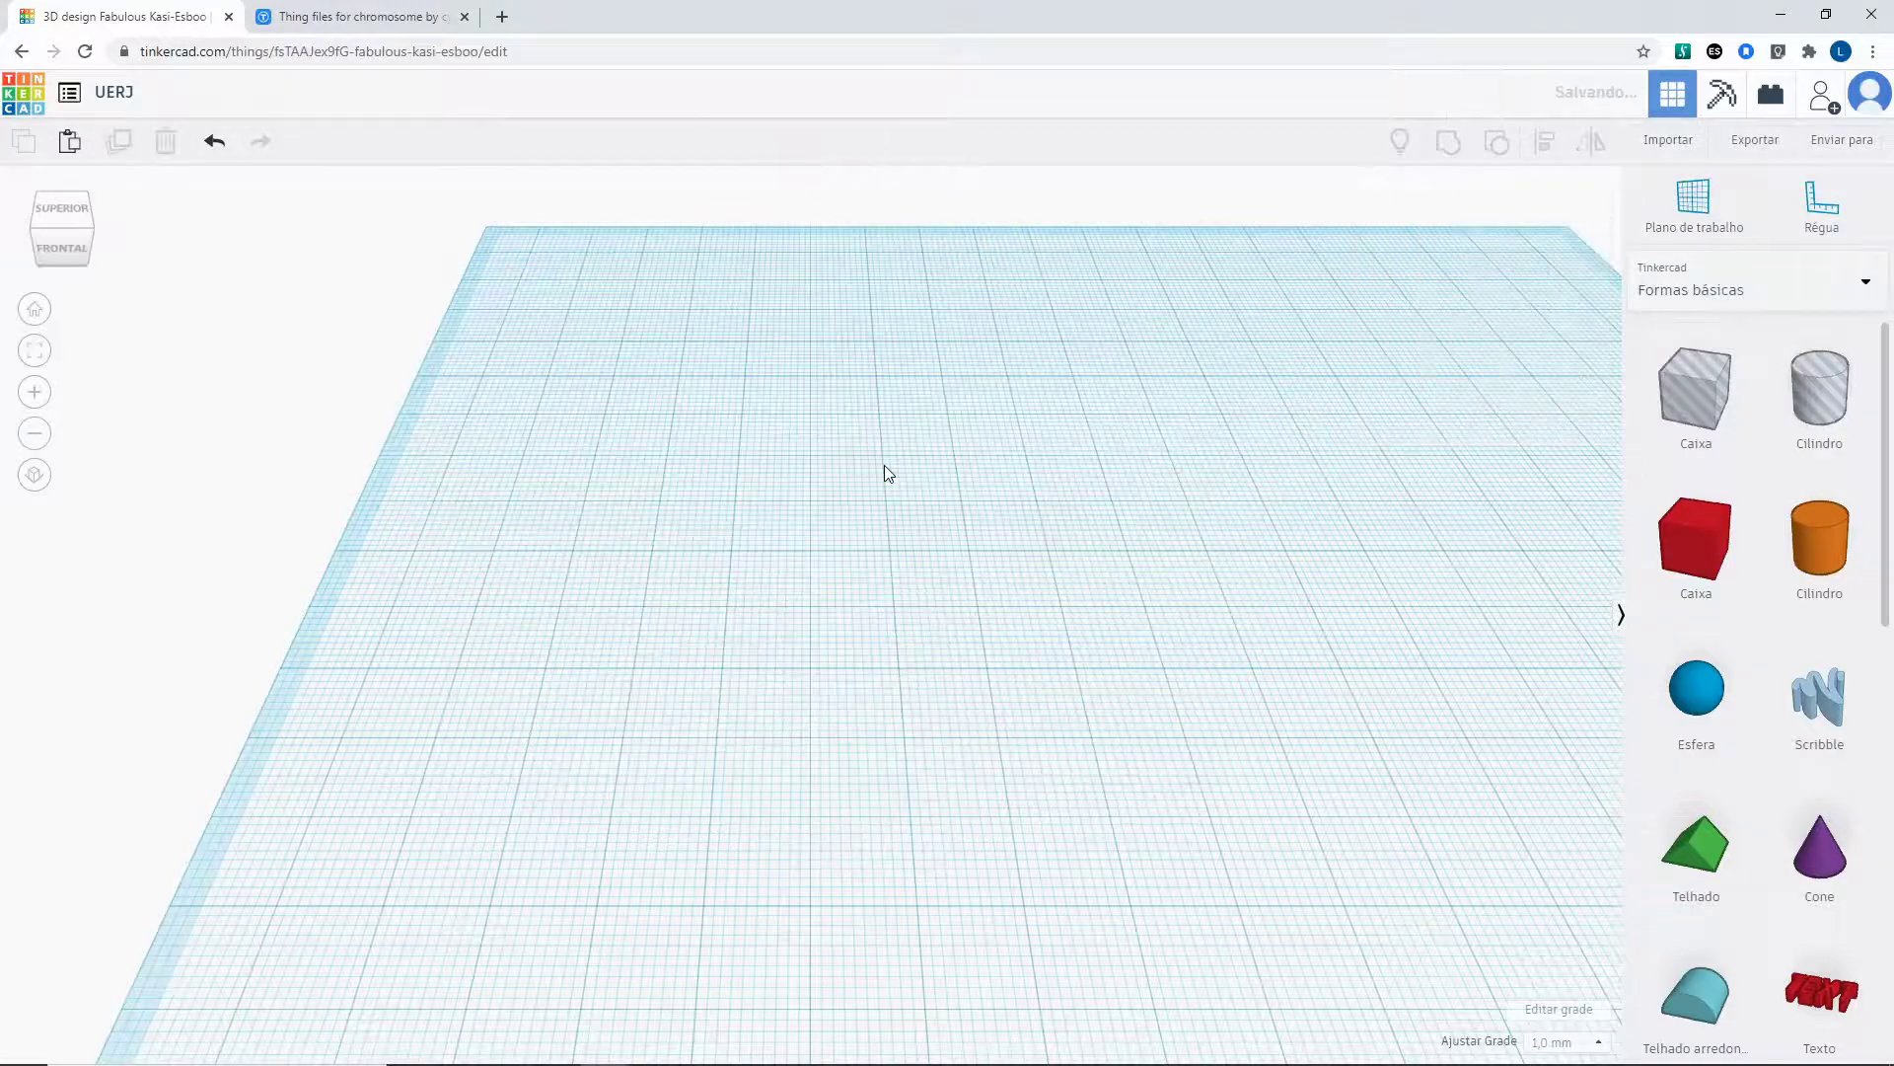
# Place a Texto shape on the workplane and change its text to "UERJ Biologia".
pyautogui.scroll(-5, 1095, 606)
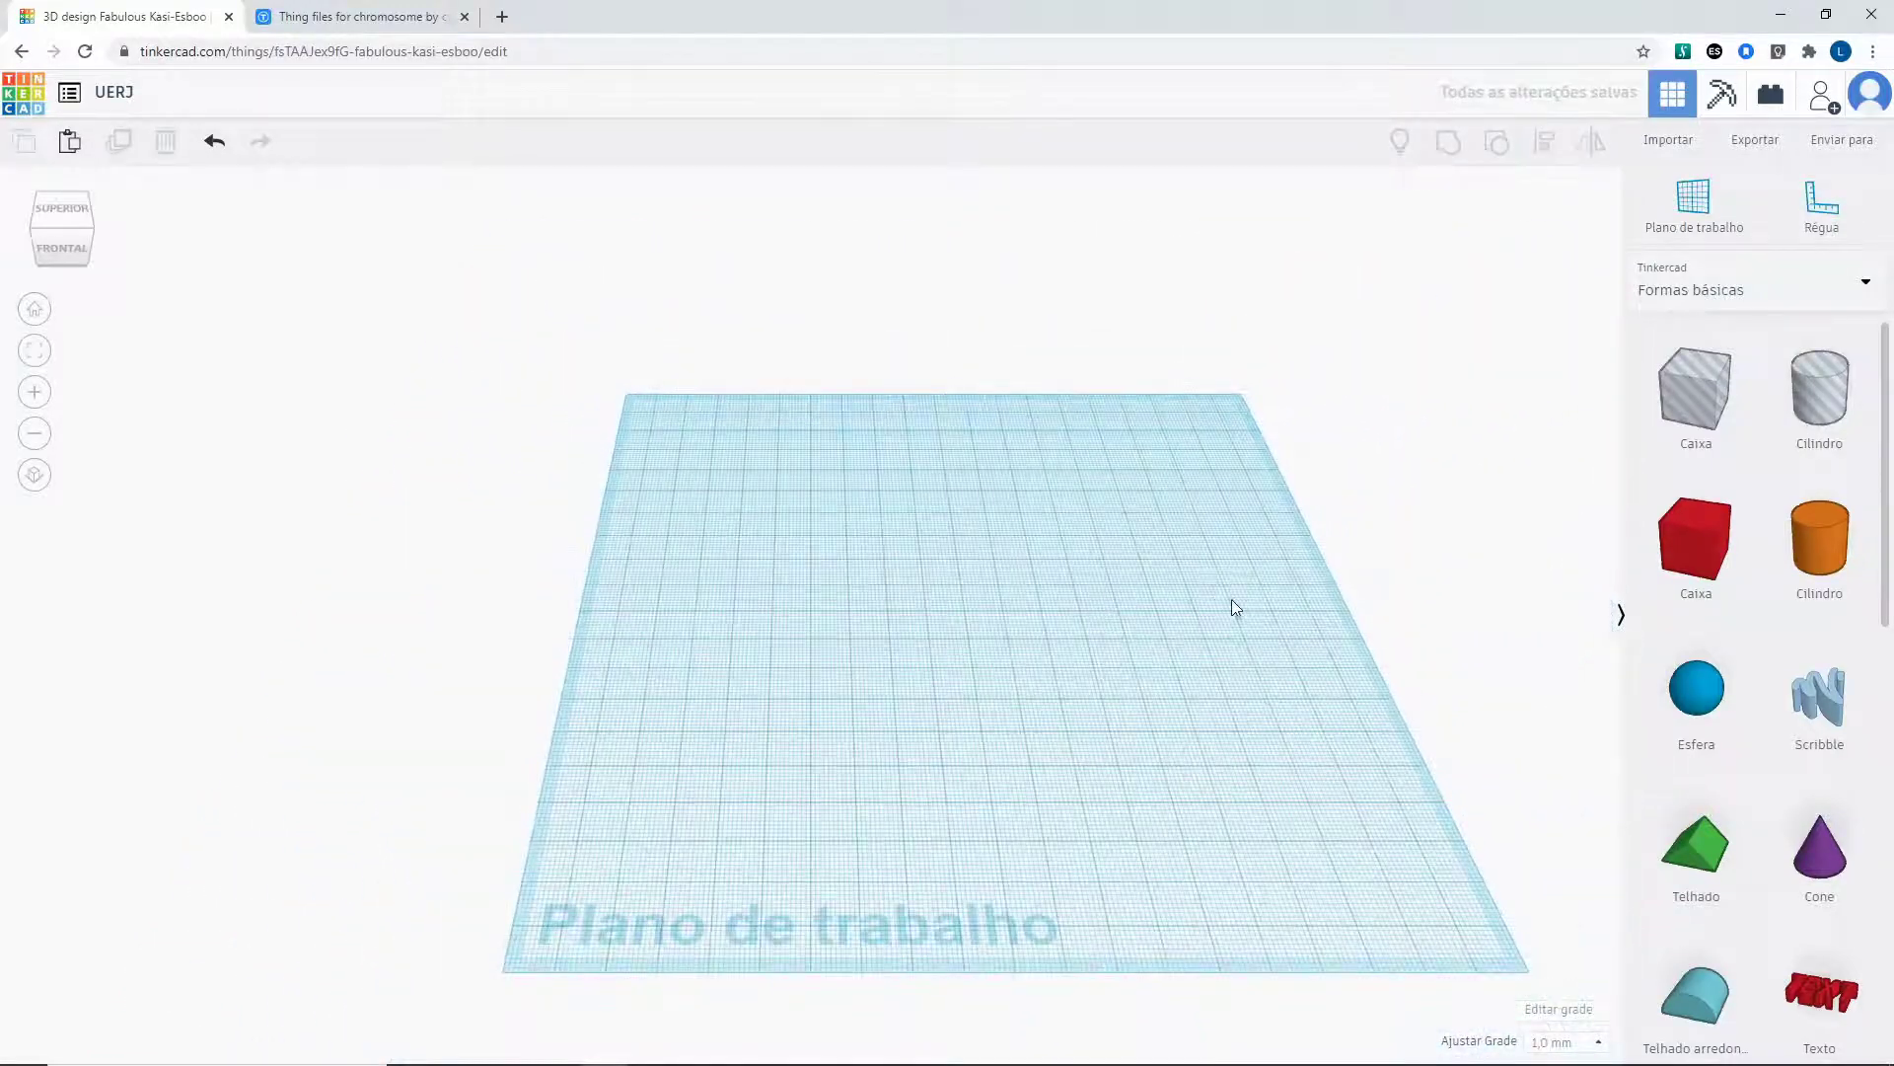
pyautogui.scroll(-1, 1827, 843)
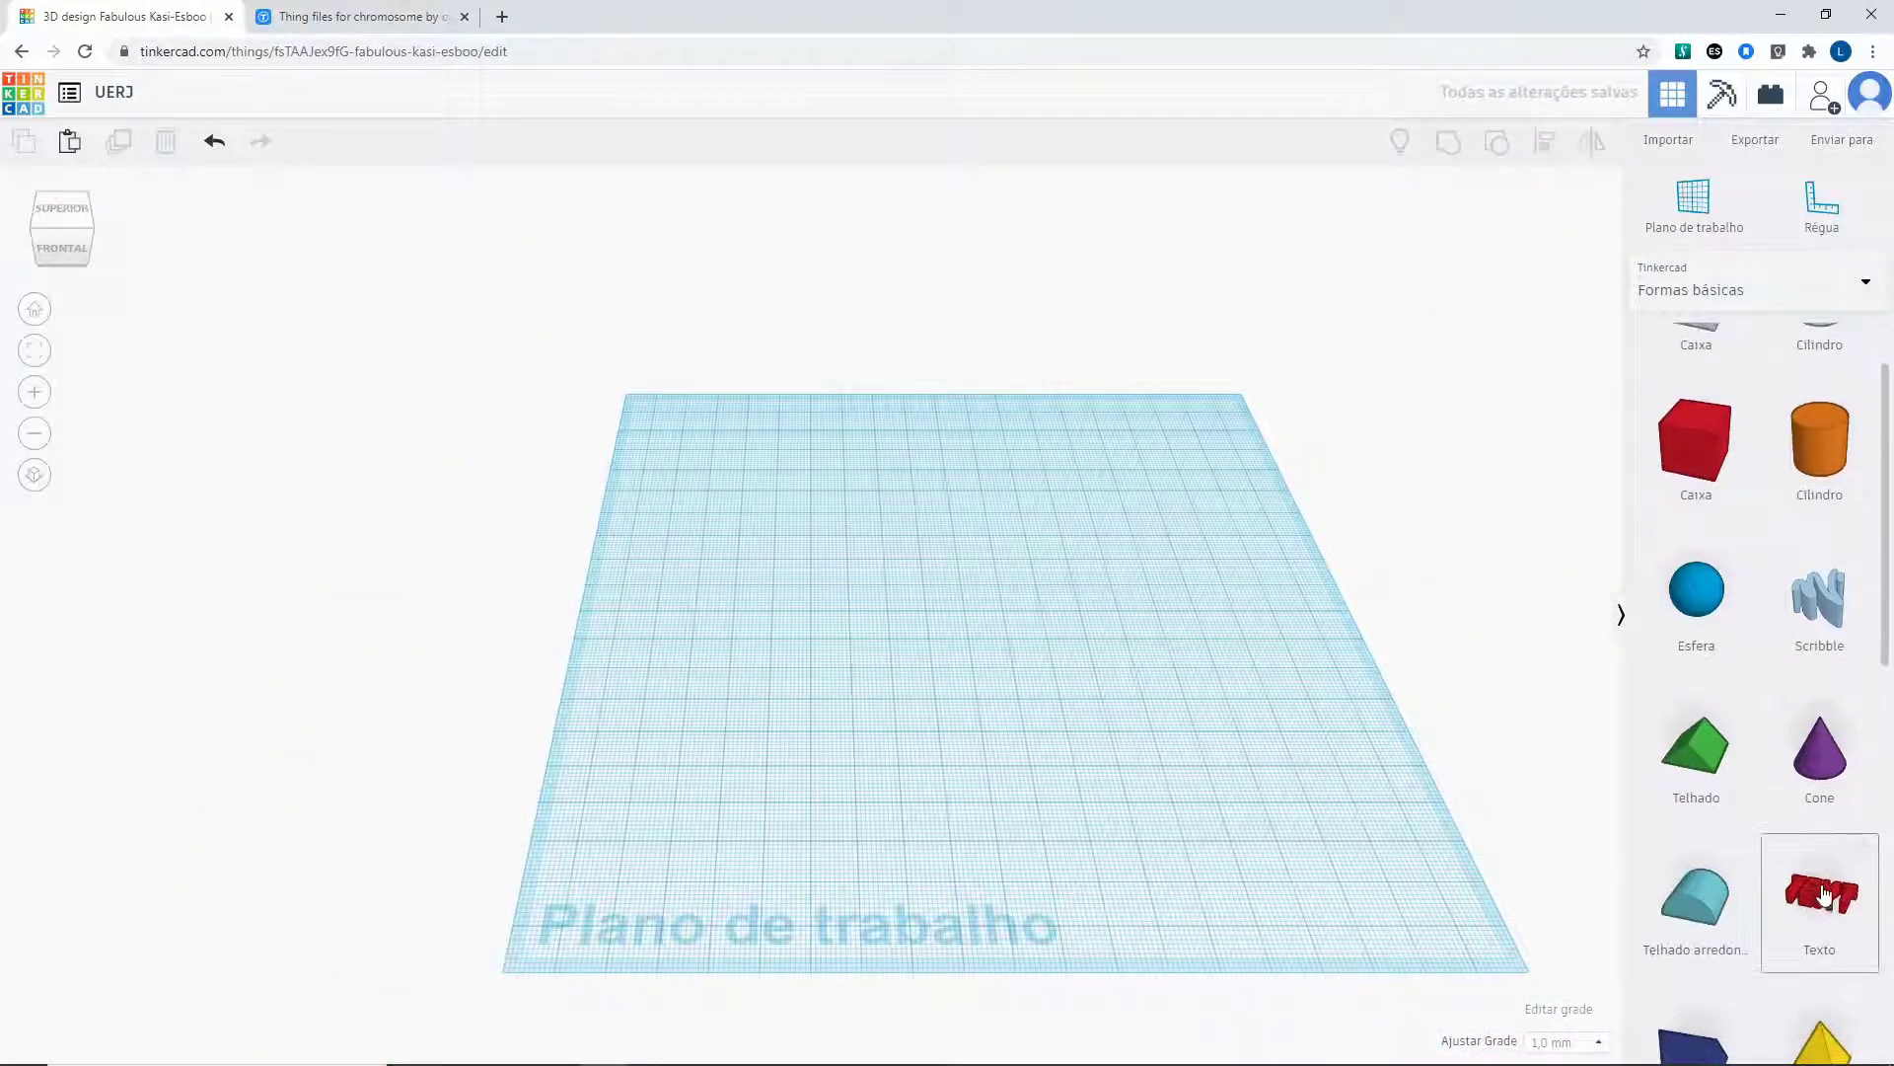
pyautogui.moveTo(1822, 899); pyautogui.dragTo(926, 671)
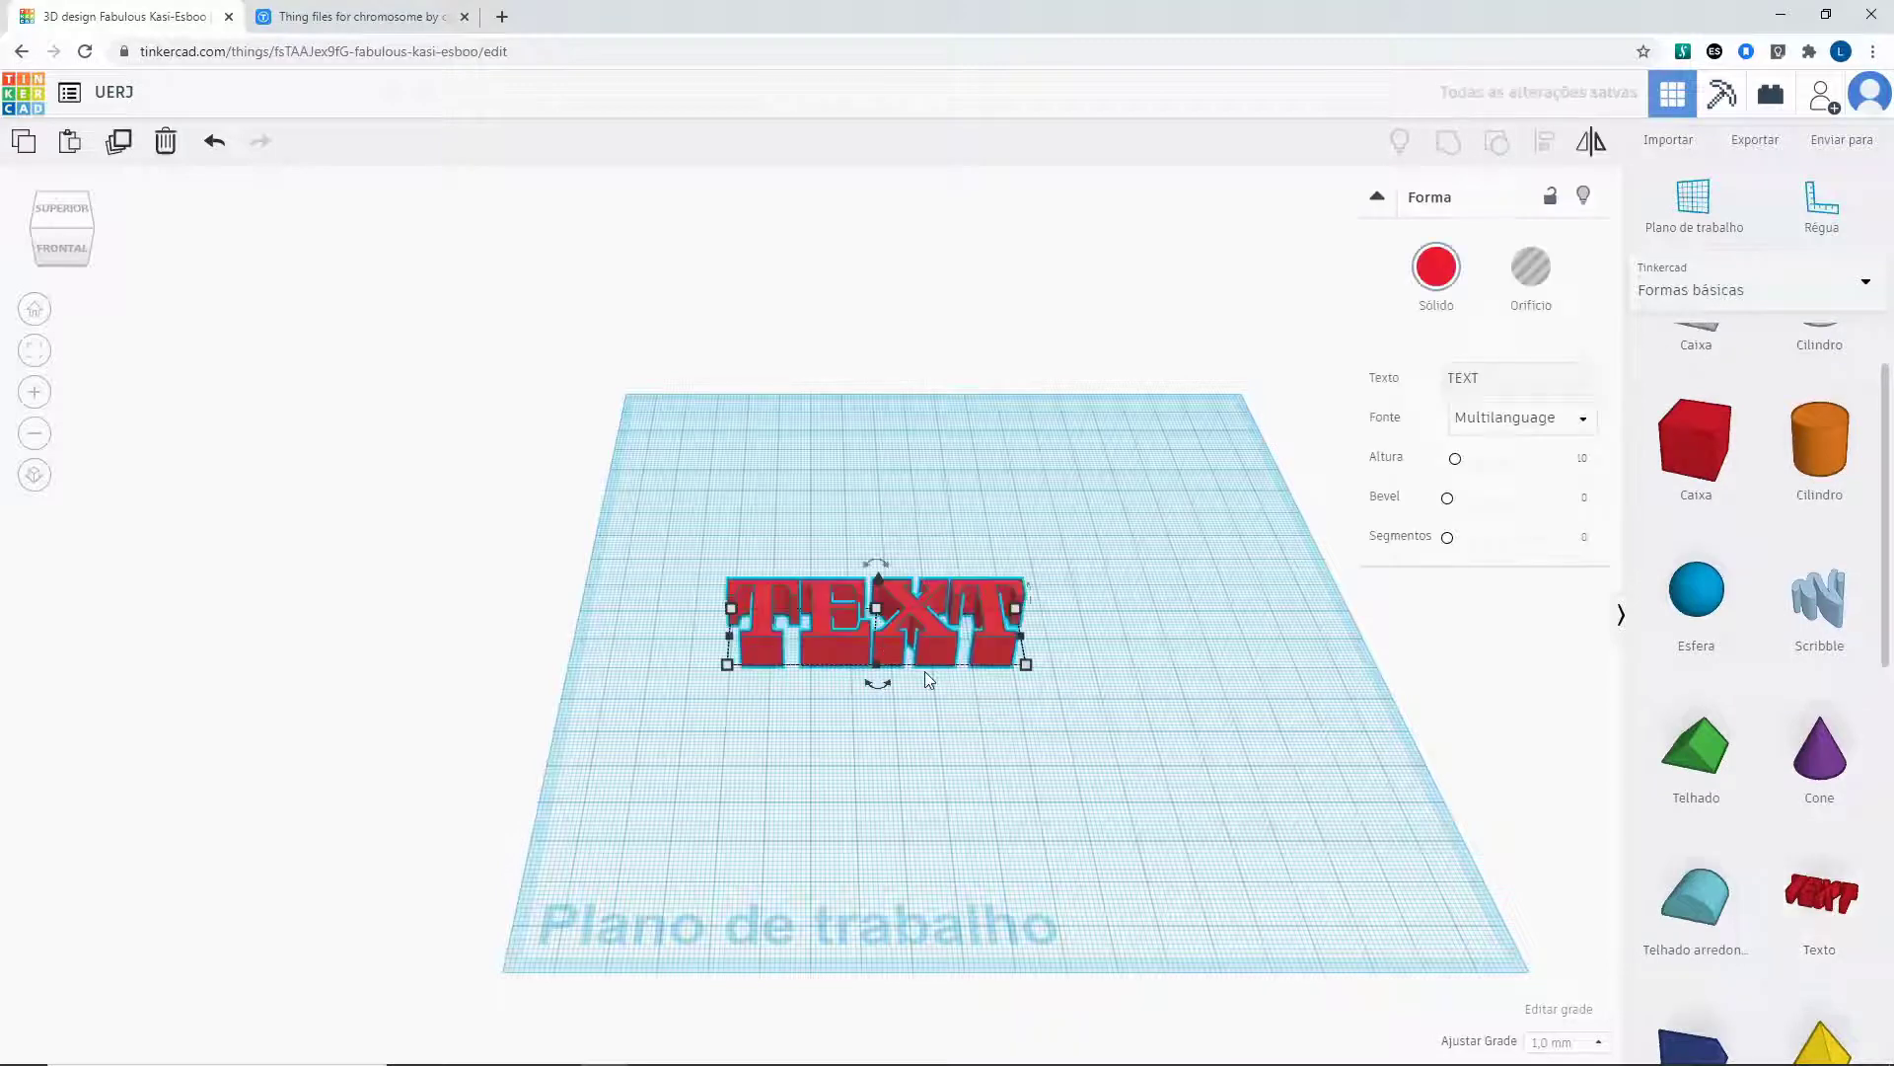
pyautogui.scroll(2, 925, 671)
pyautogui.click(1458, 375)
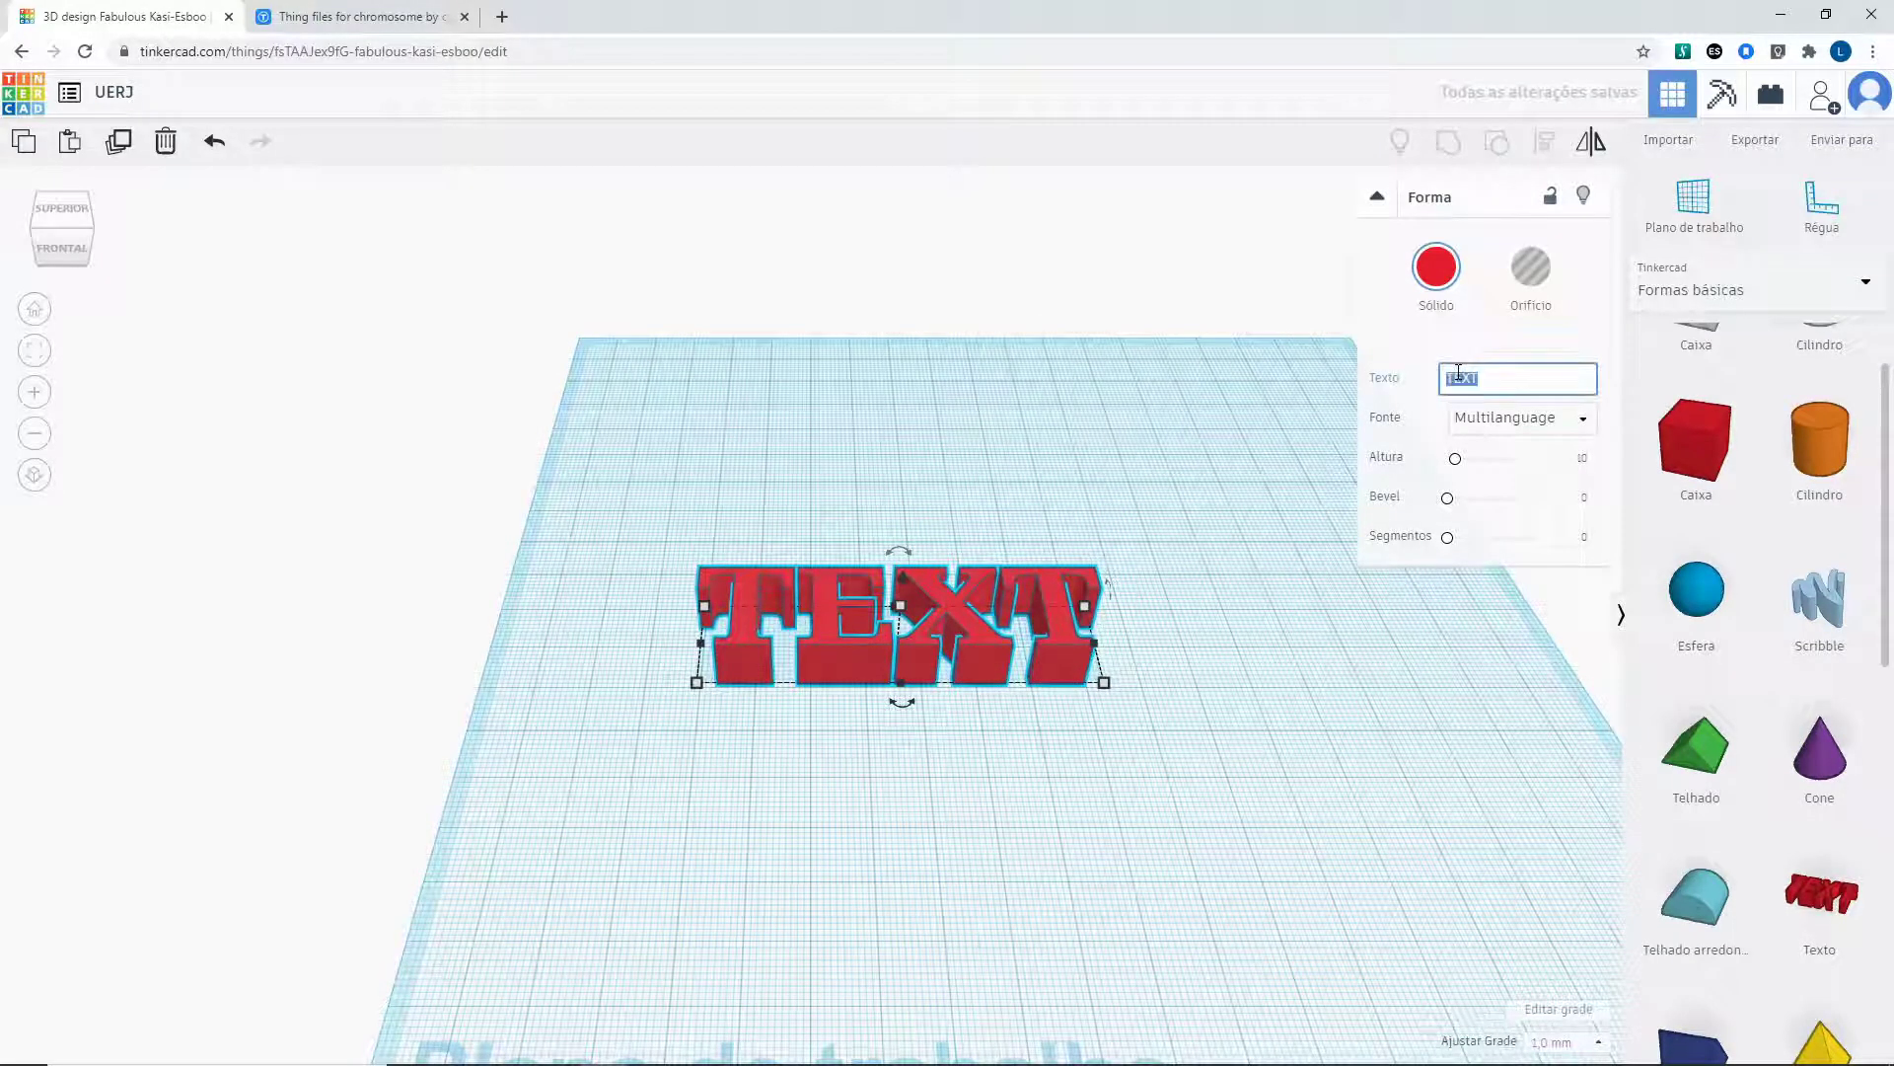
pyautogui.write('UERJ')
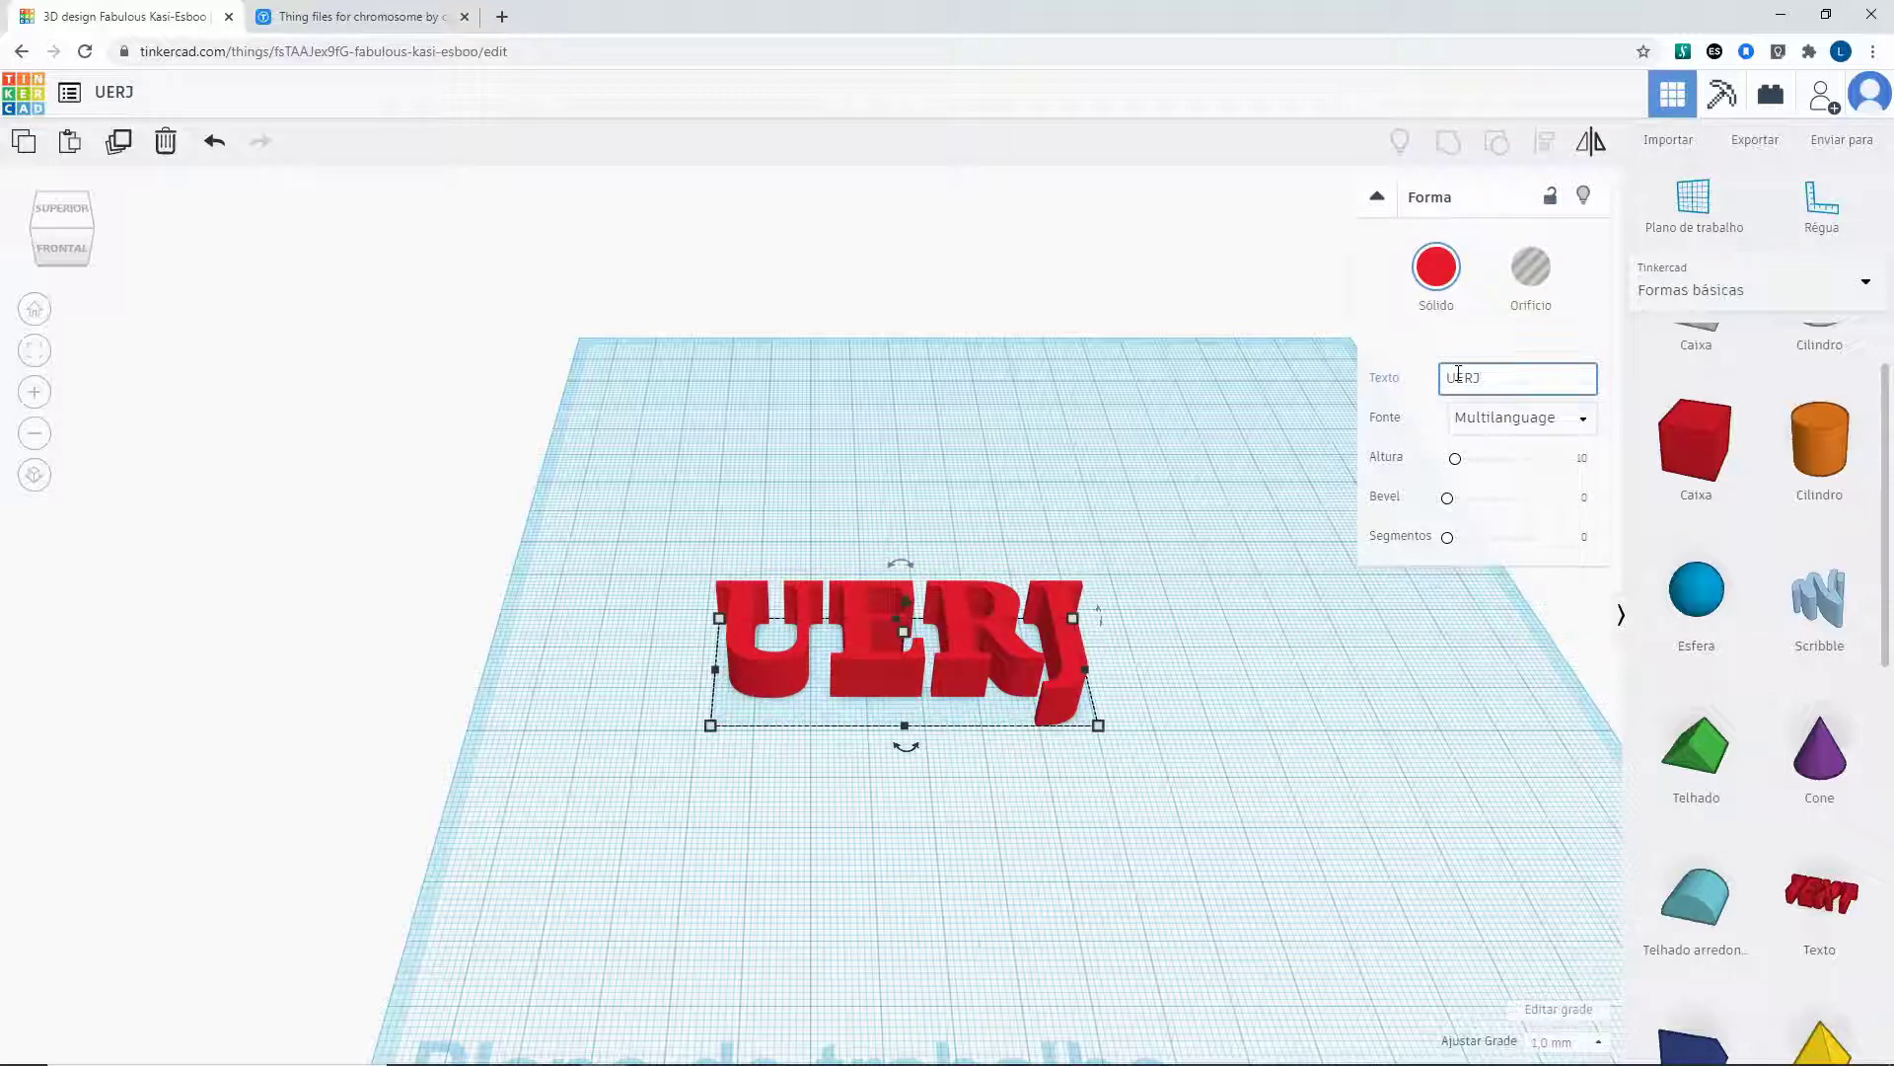
pyautogui.write(' Biologia')
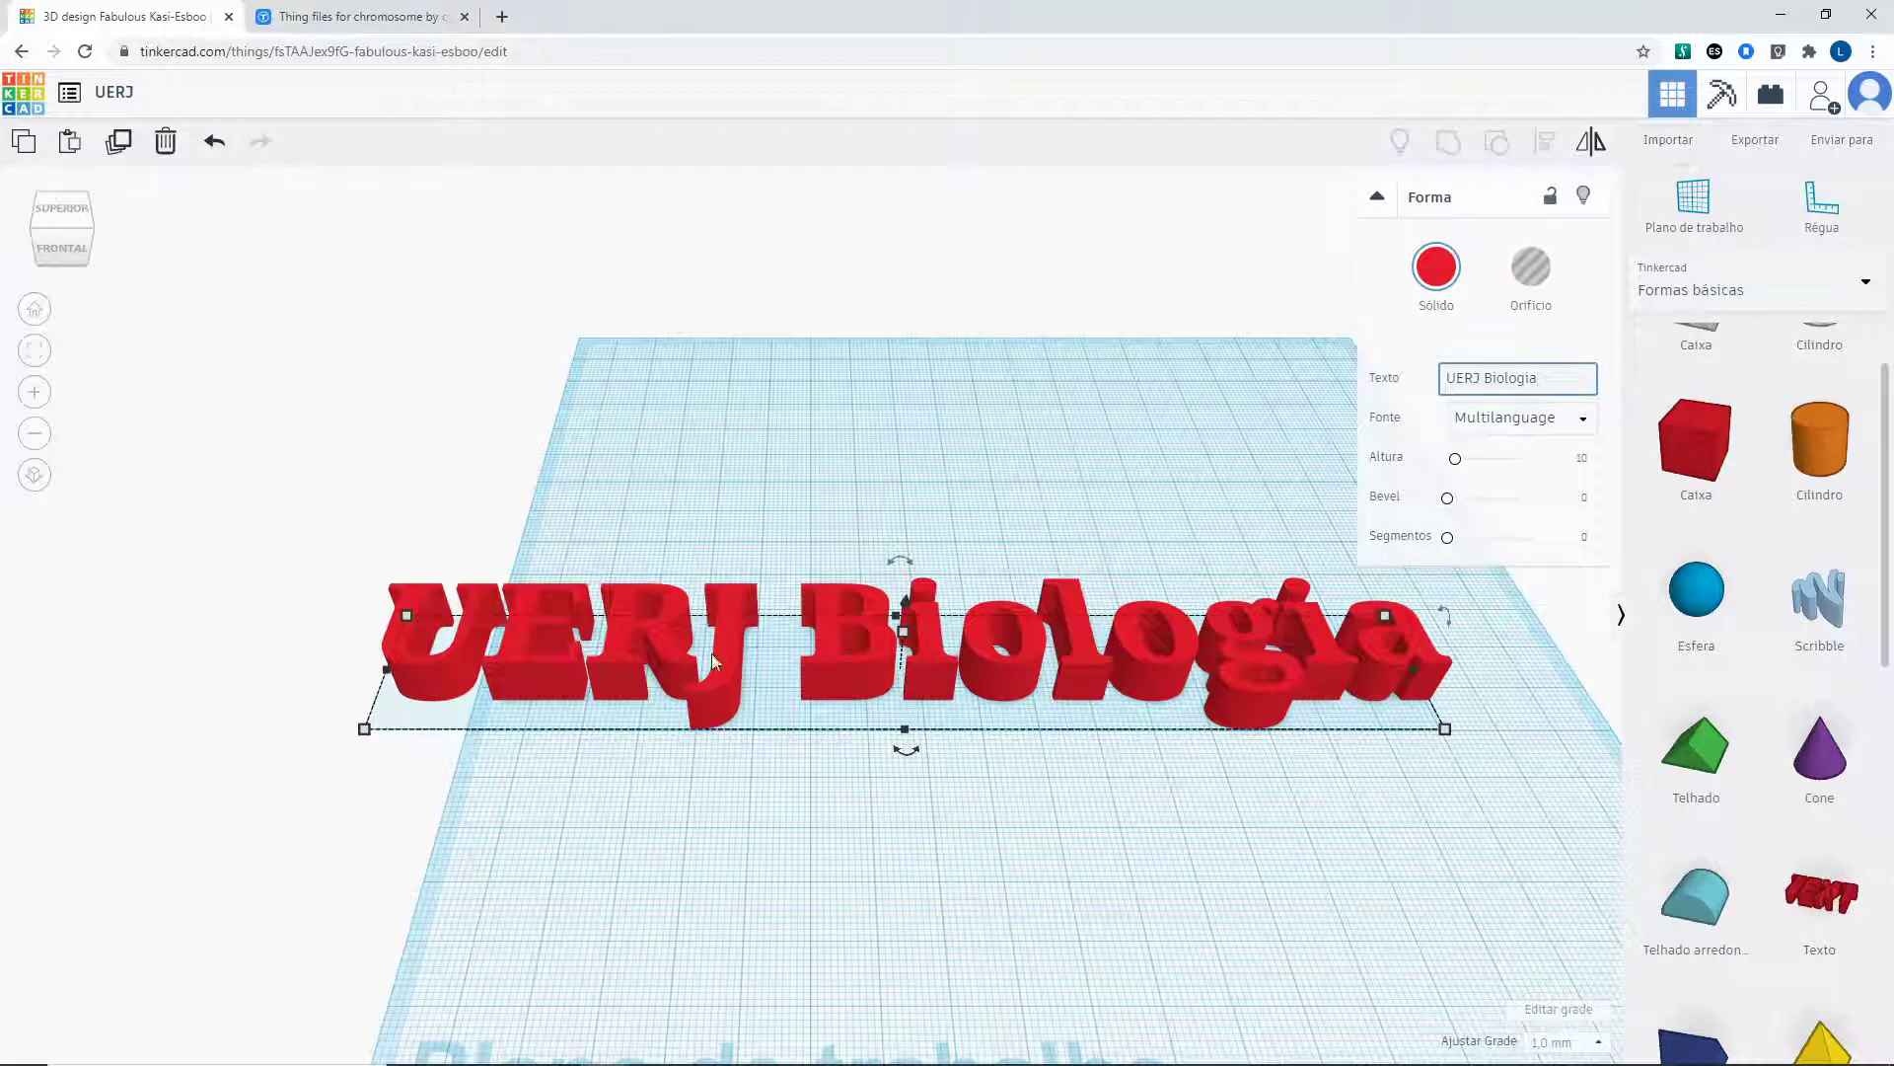
# Try the Sans and Sans Mono fonts on the text and set its font to Serif.
pyautogui.click(1527, 424)
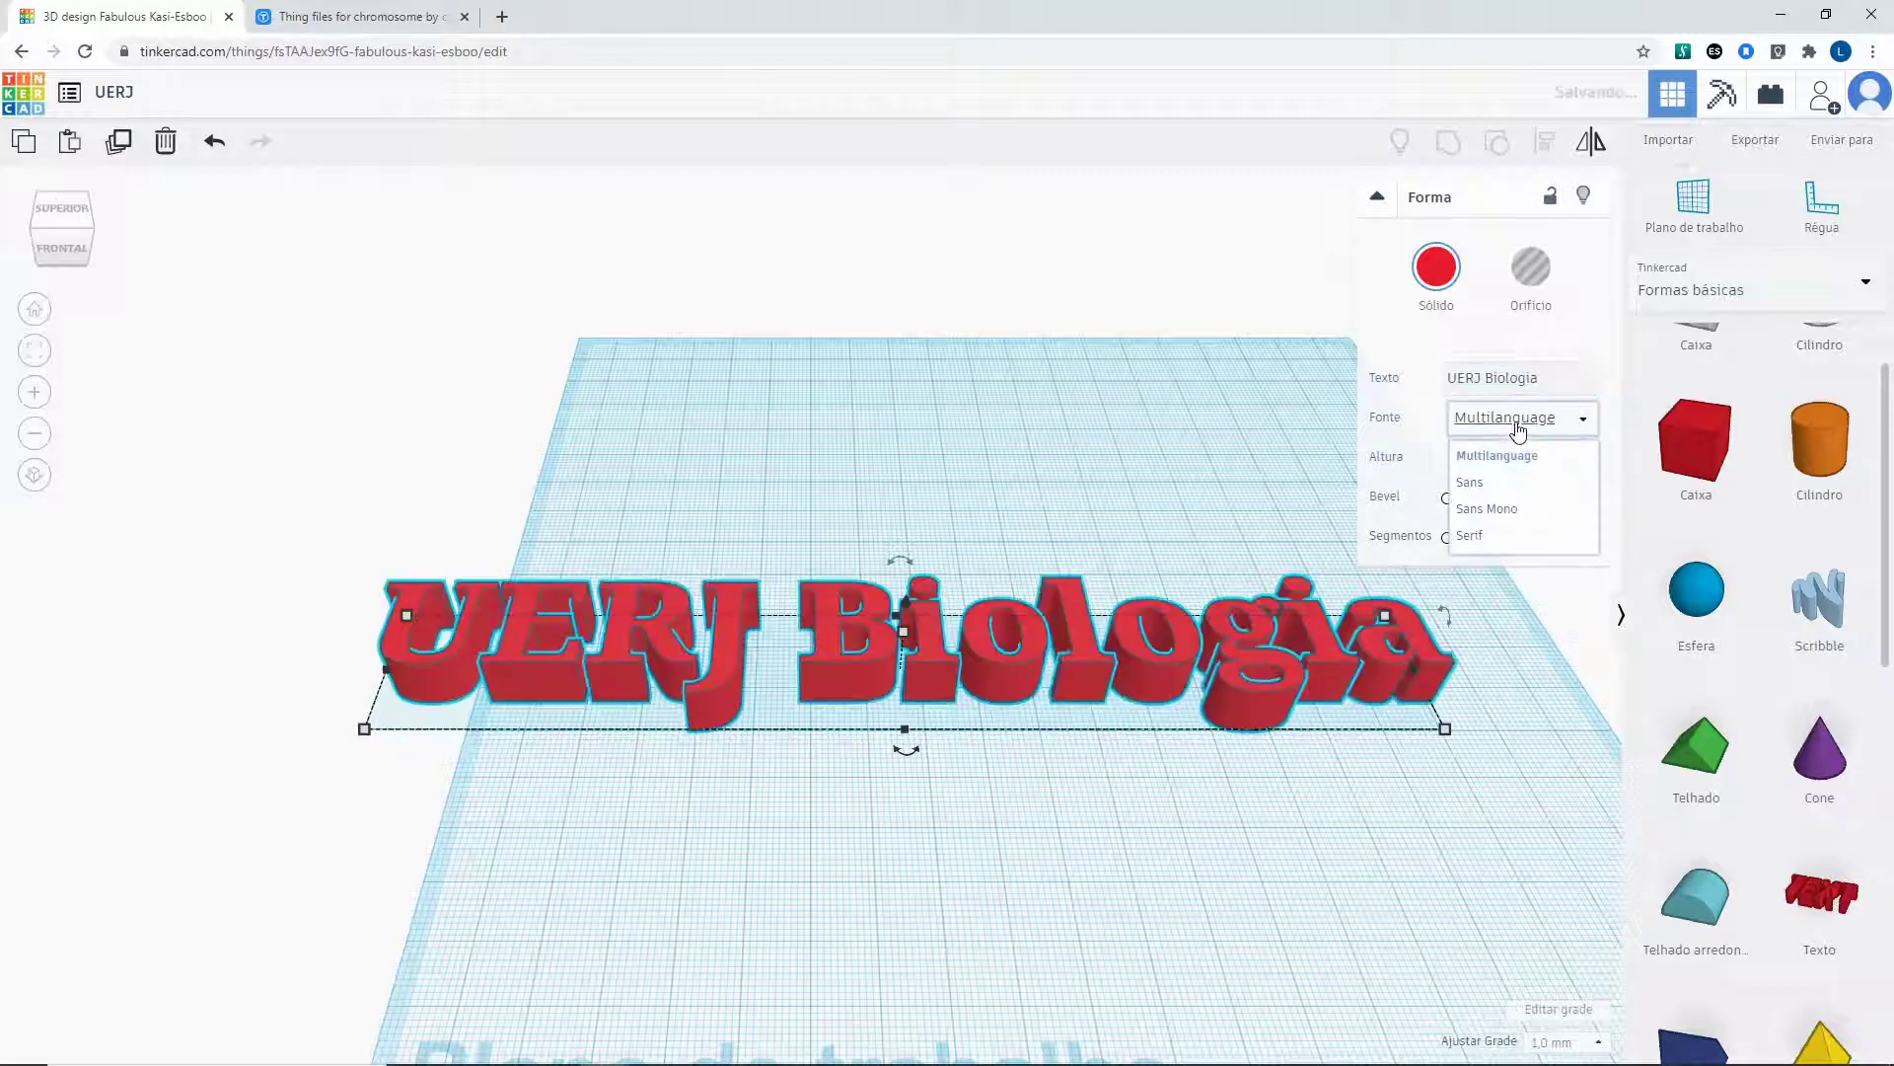
pyautogui.click(1488, 484)
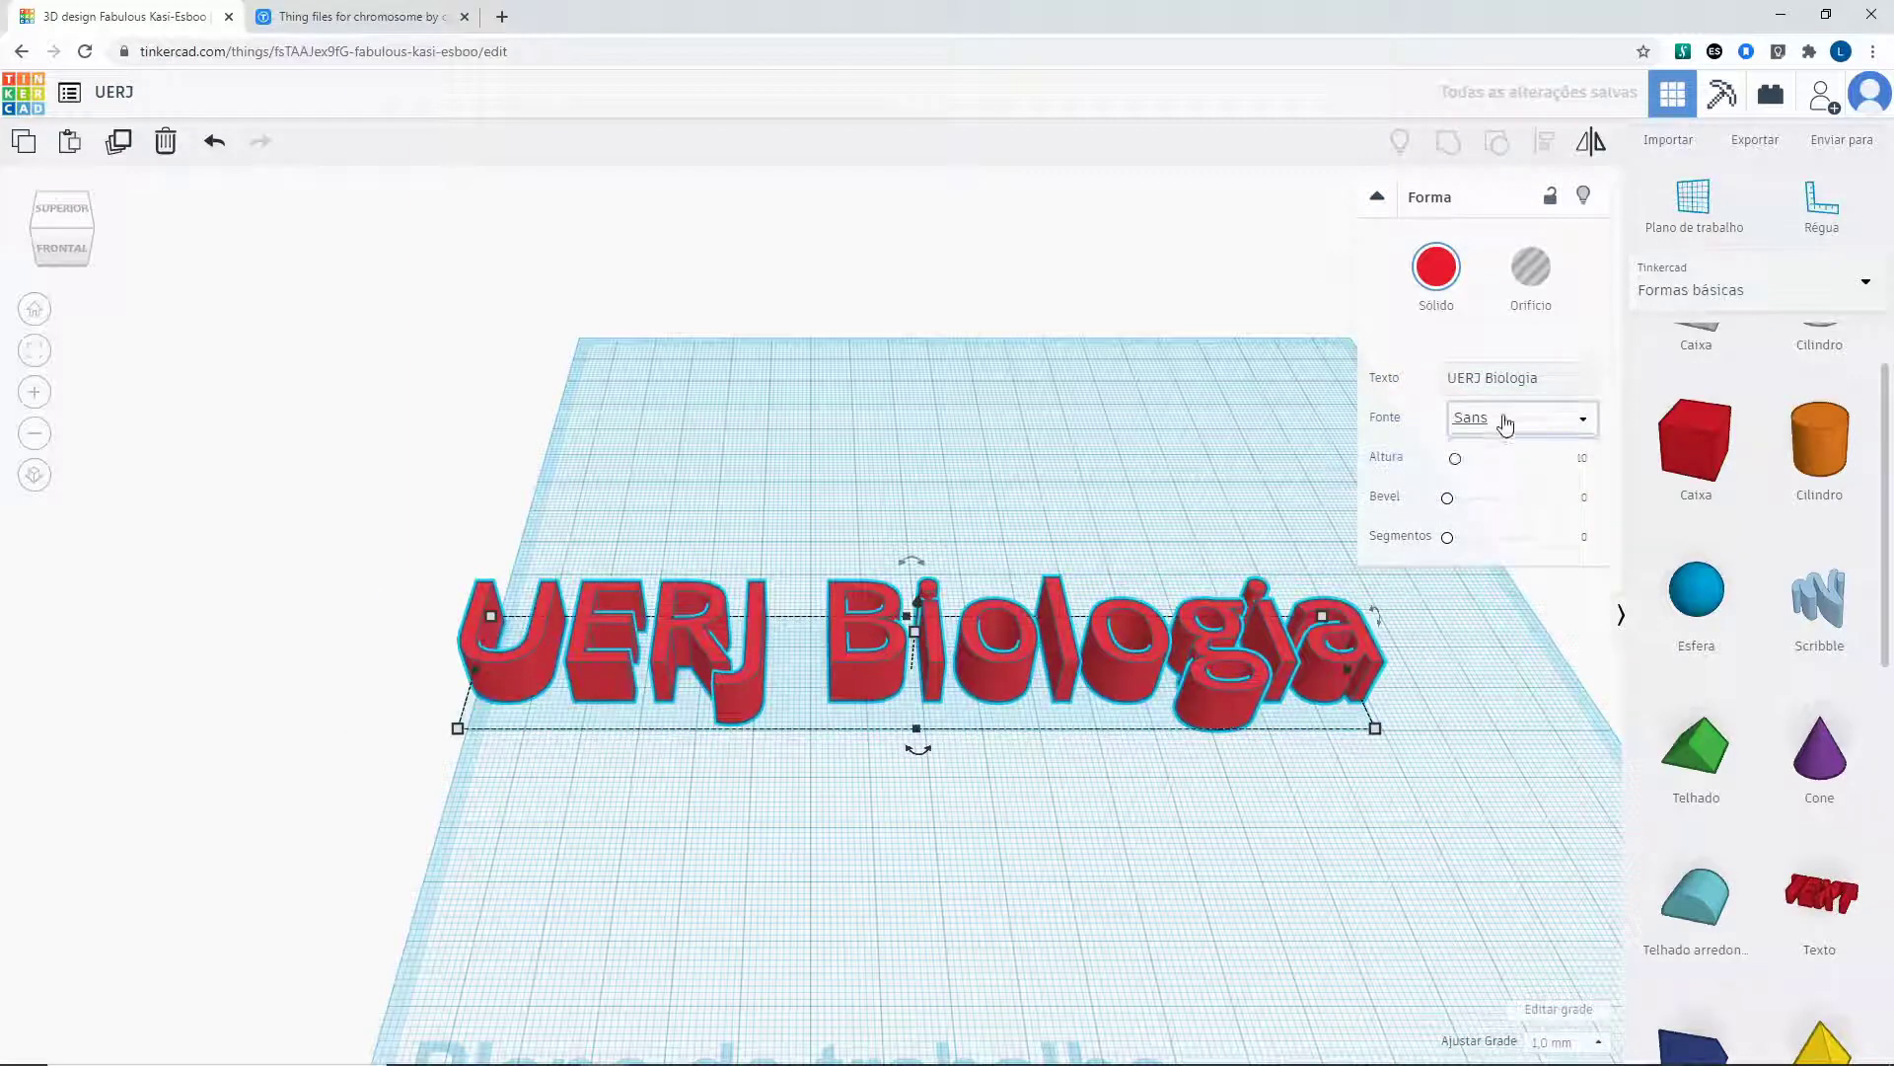
pyautogui.click(1501, 418)
pyautogui.click(1497, 509)
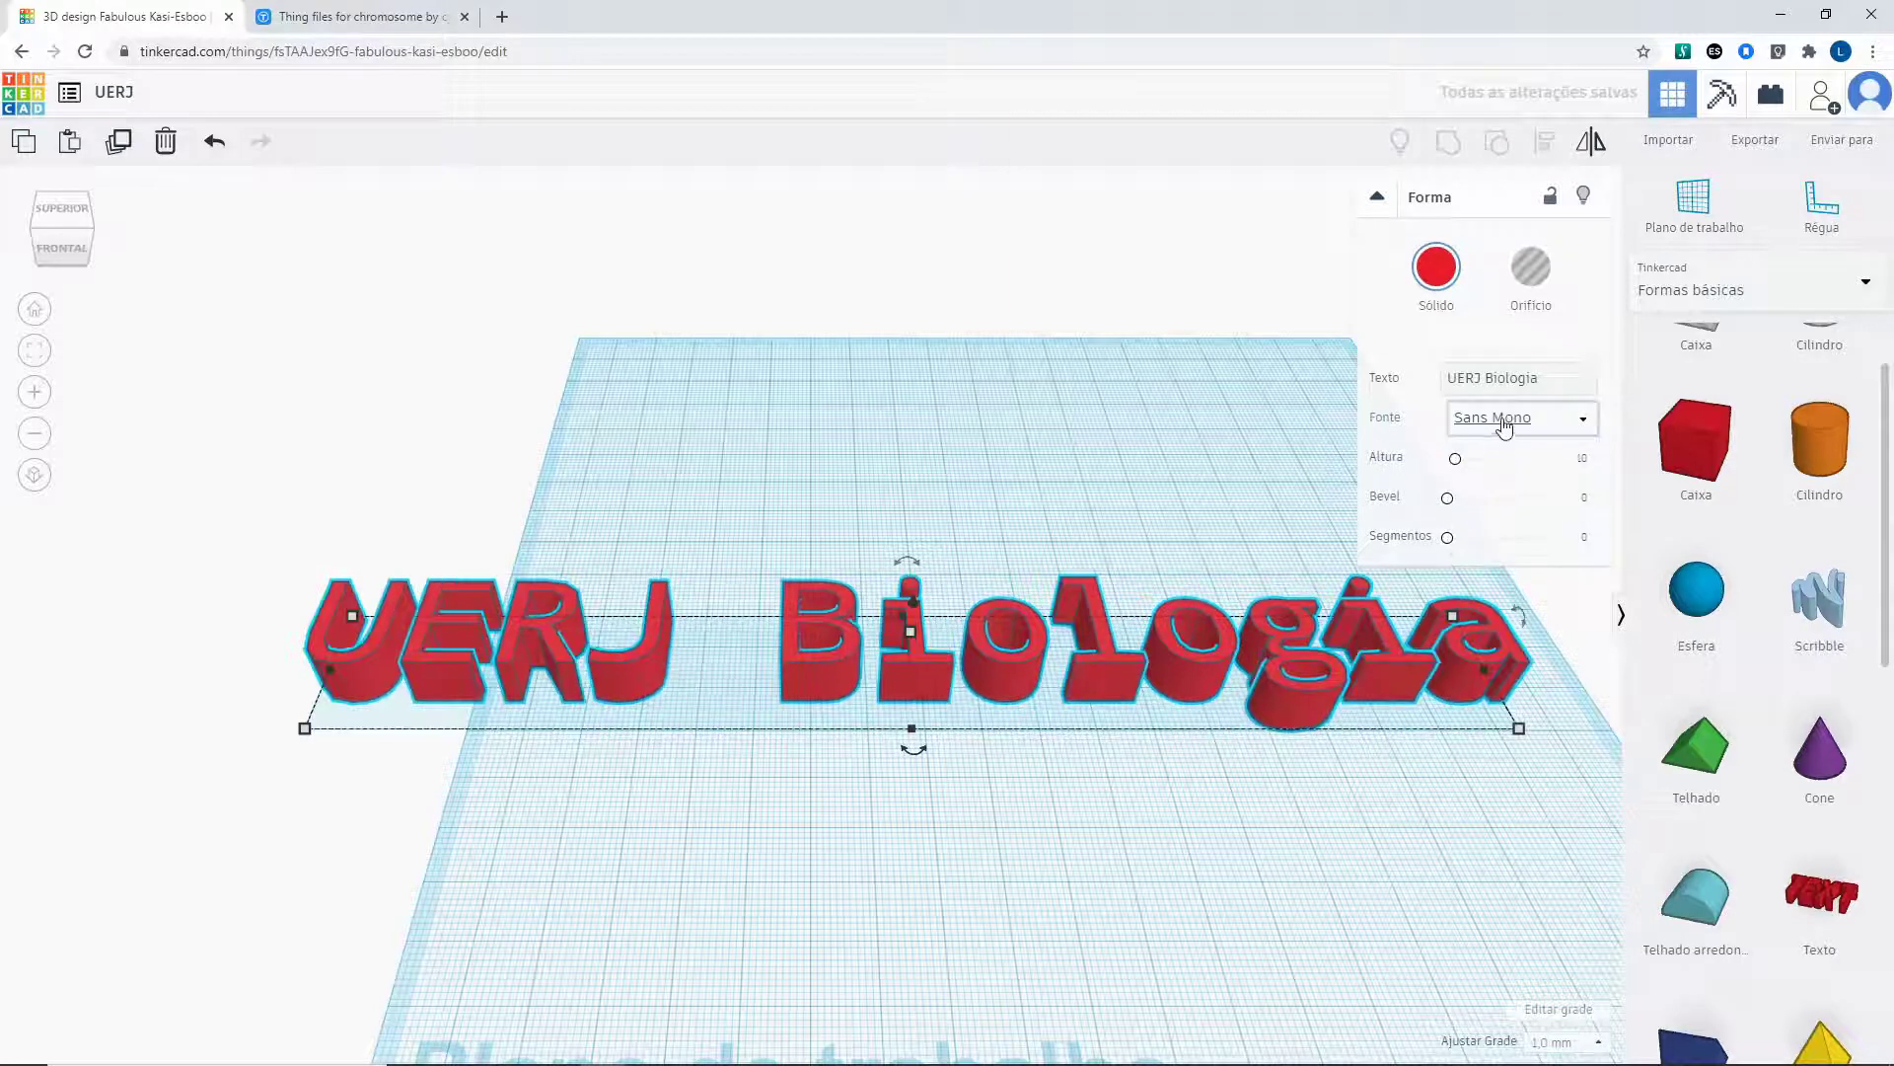
pyautogui.click(1500, 421)
pyautogui.click(1501, 535)
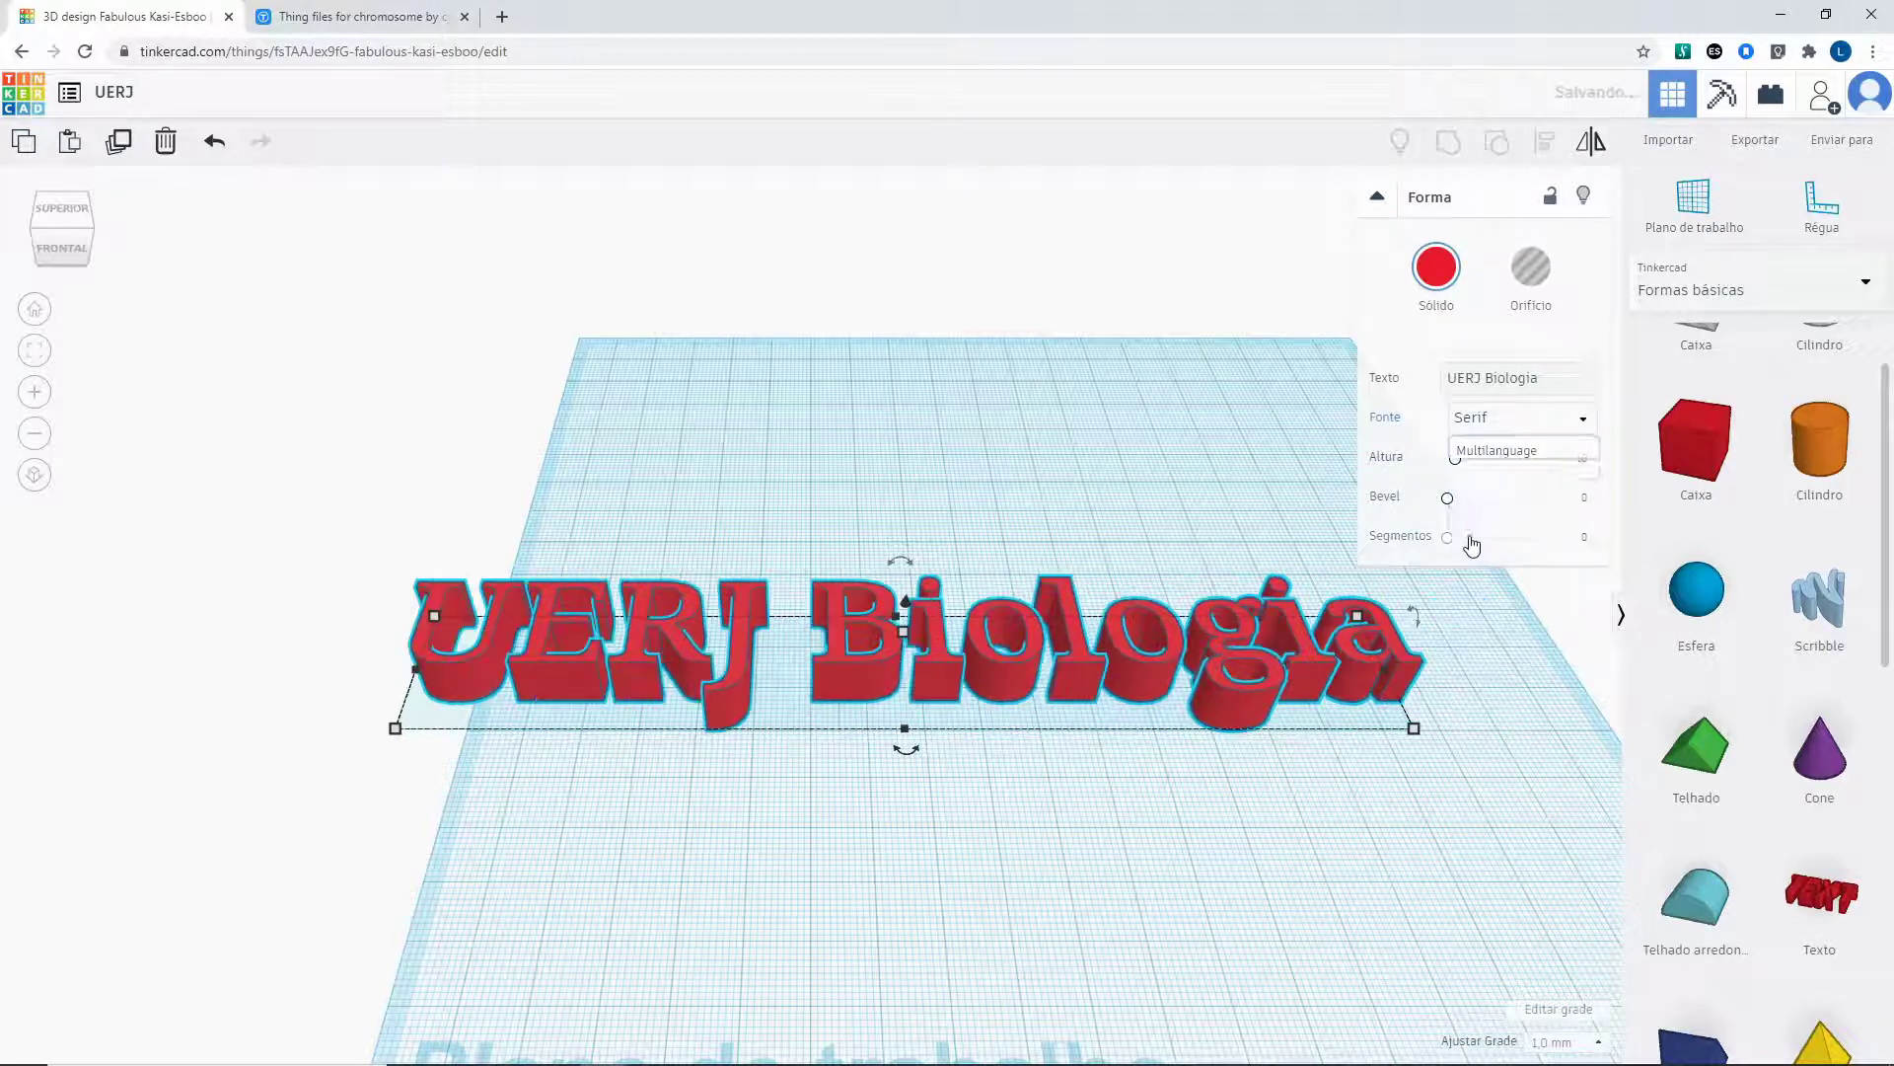
# Round the text's edges with a Bevel of 1.11 and 4 Segmentos, inspect it, and delete the text.
pyautogui.moveTo(1448, 499); pyautogui.dragTo(1516, 538)
pyautogui.scroll(8, 984, 779)
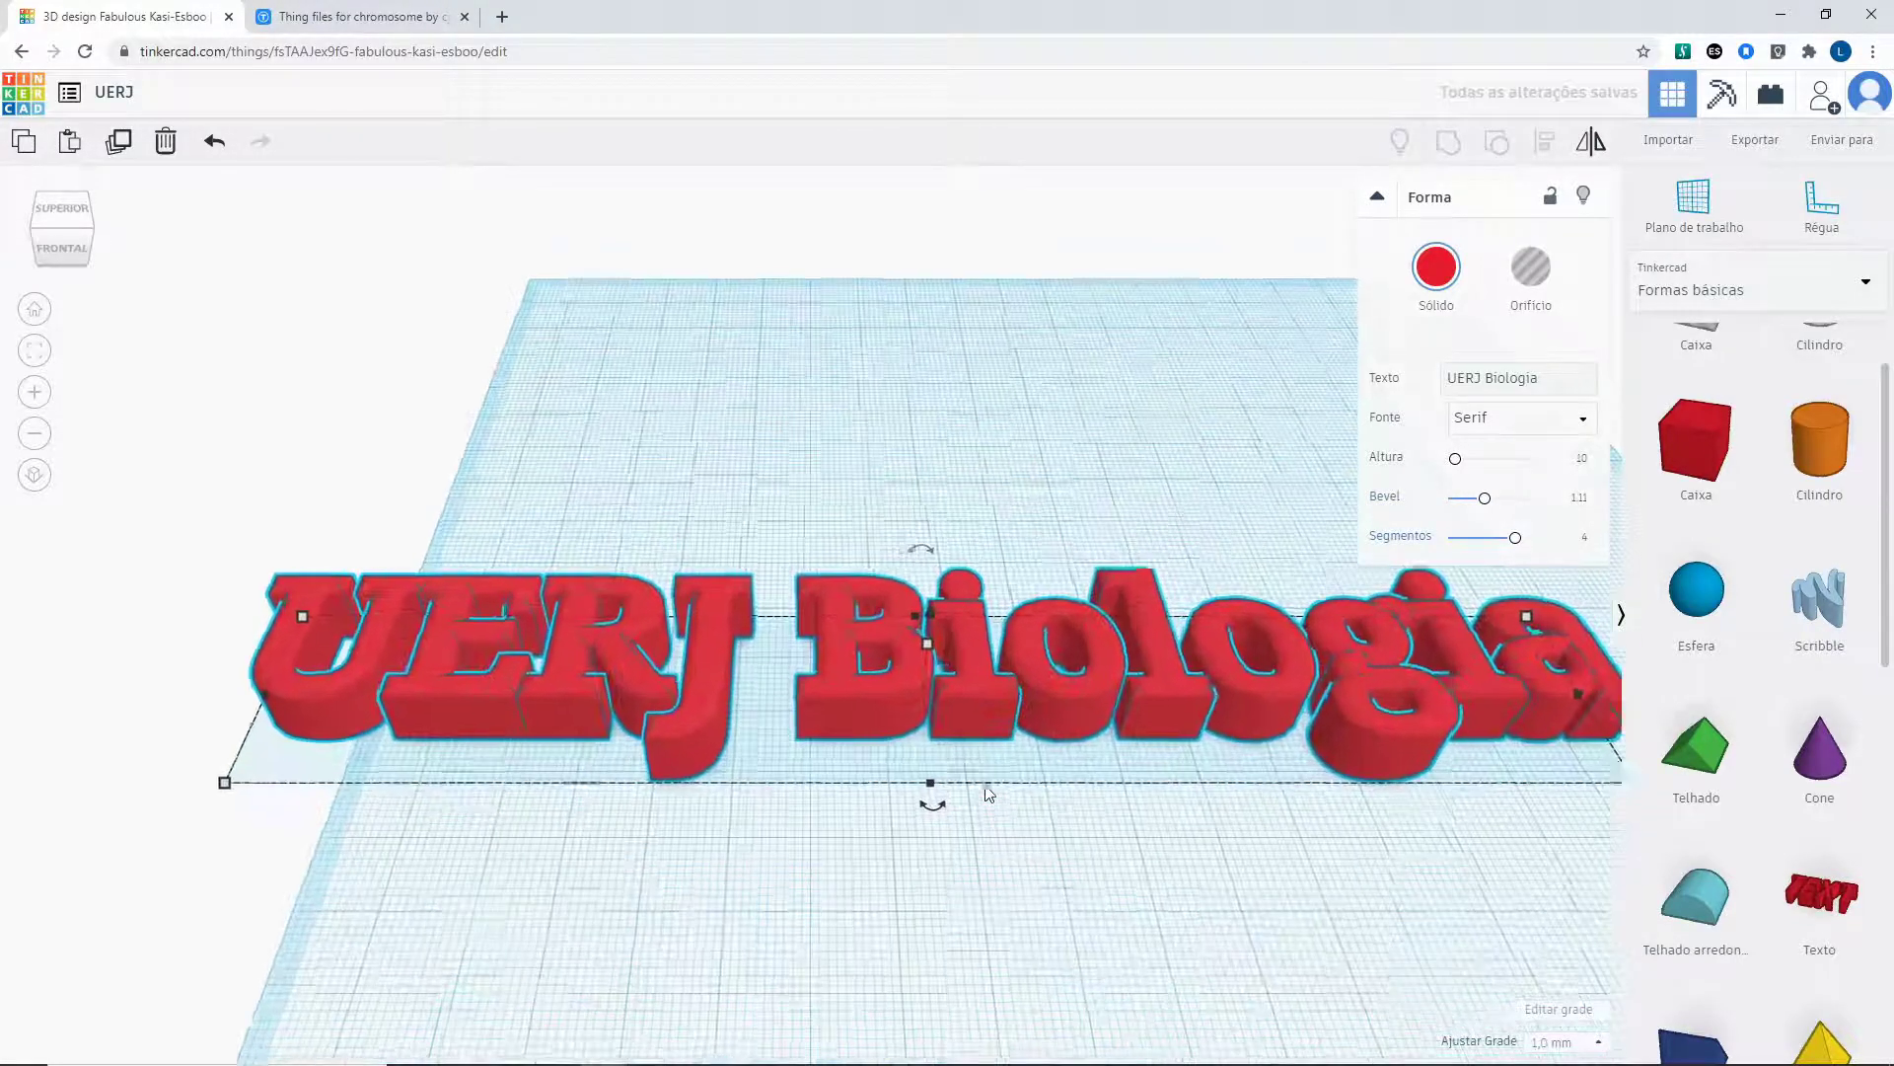
pyautogui.scroll(-8, 984, 777)
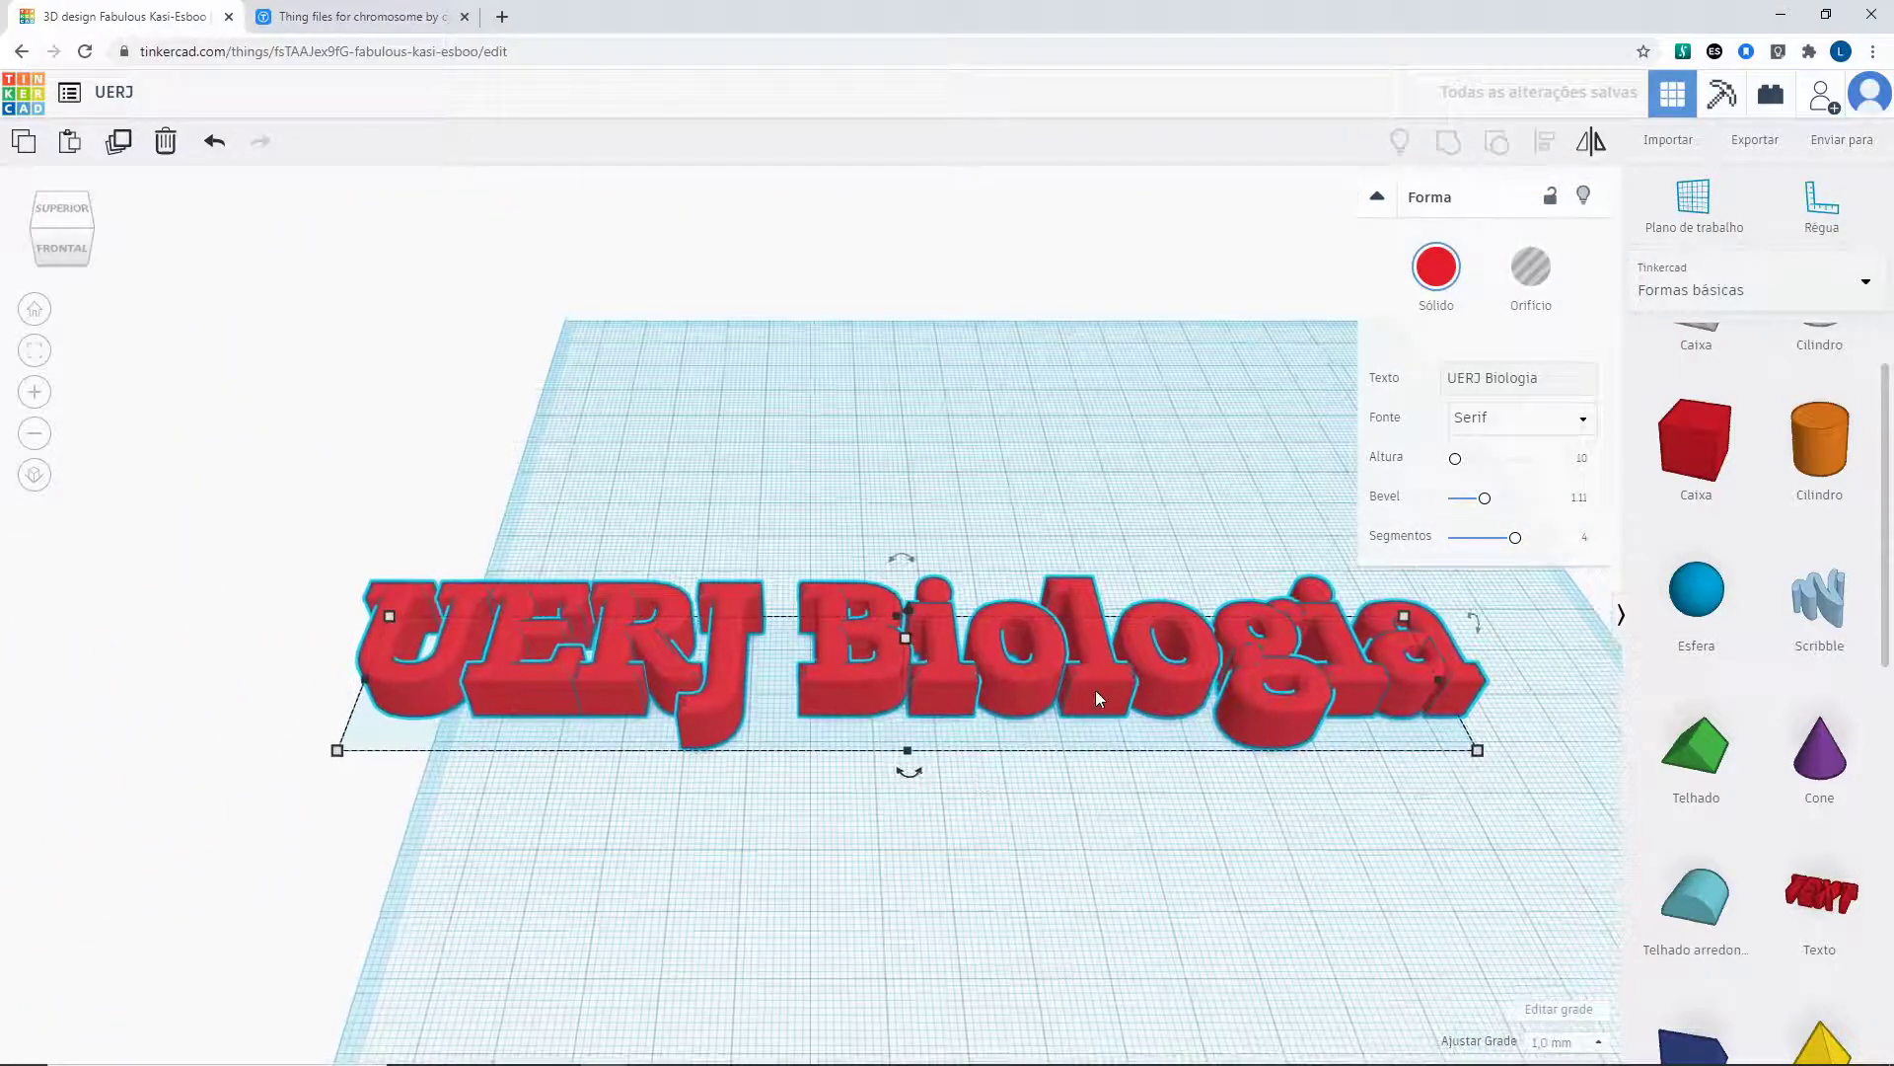
pyautogui.press('Delete')
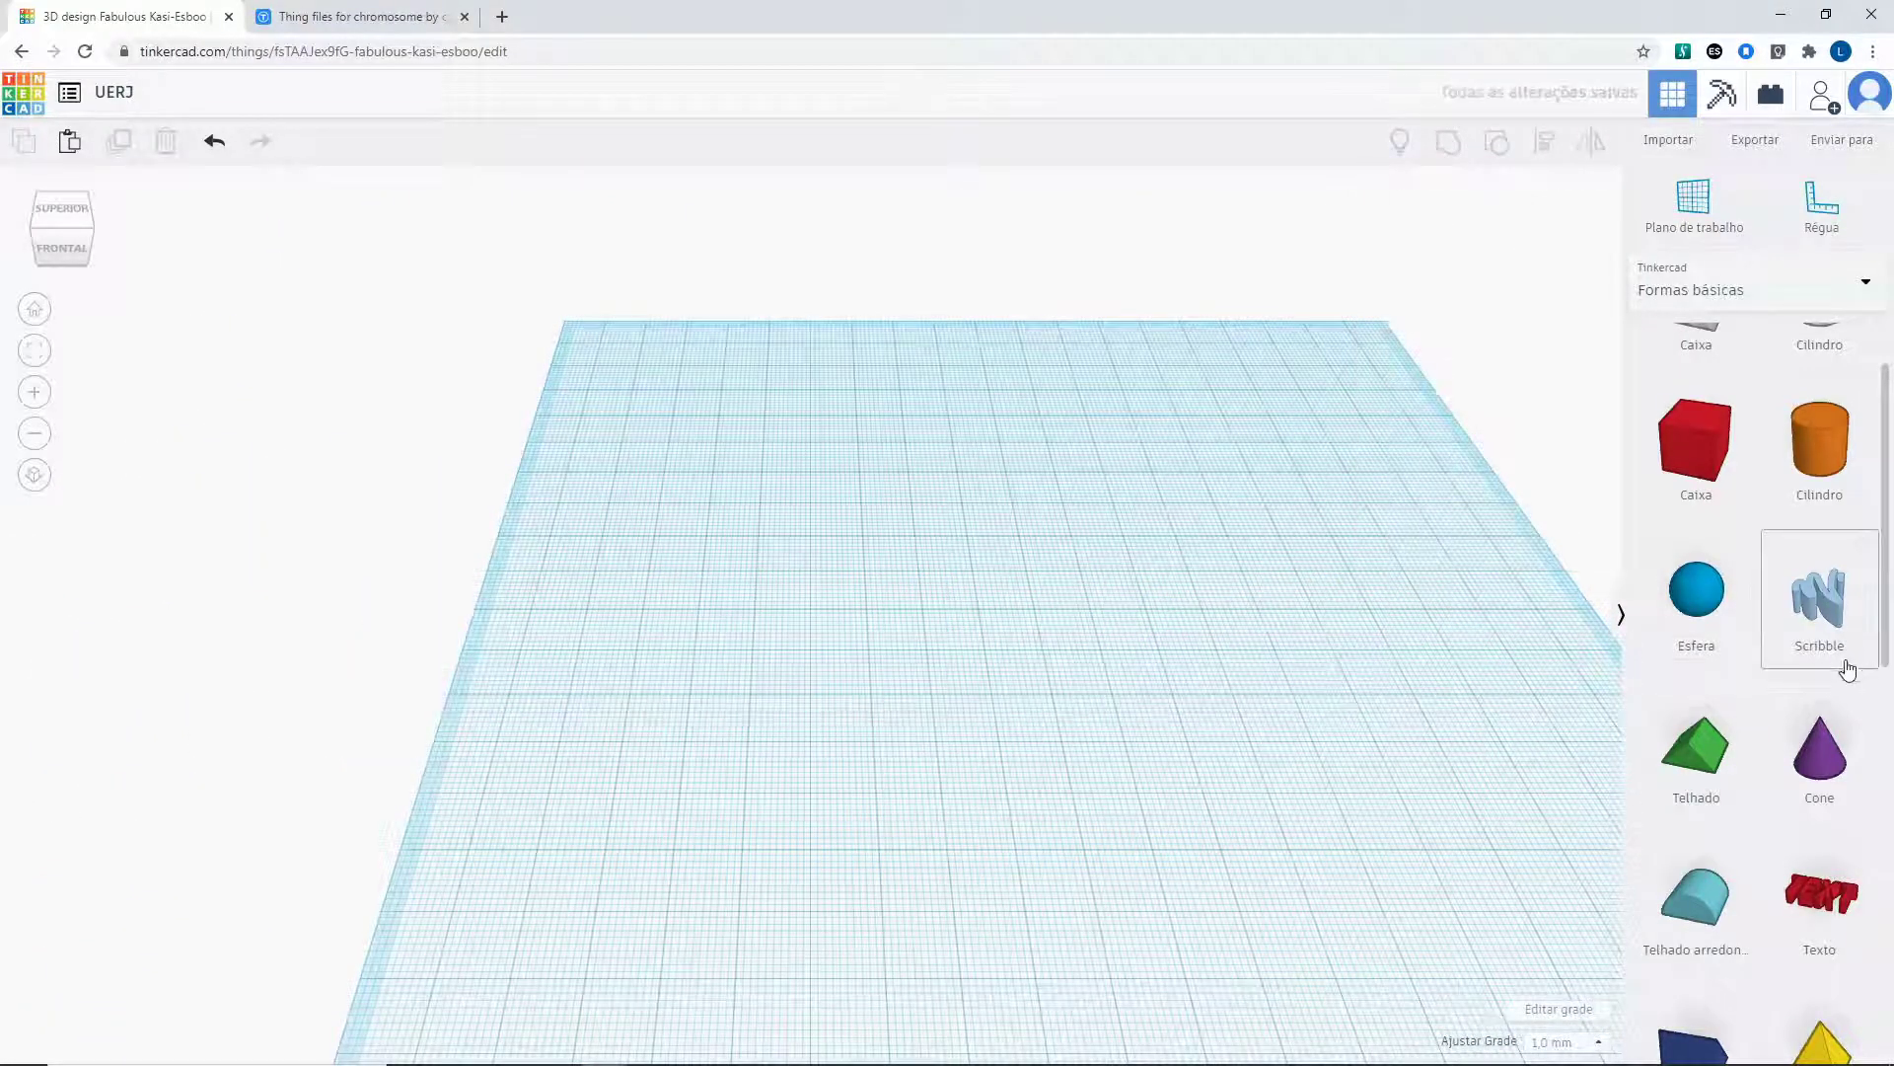
# Place a Polígono shape on the workplane and set its Lados to 9.
pyautogui.scroll(-4, 1843, 664)
pyautogui.scroll(-2, 1845, 679)
pyautogui.moveTo(1821, 606); pyautogui.dragTo(890, 586)
pyautogui.scroll(3, 1108, 605)
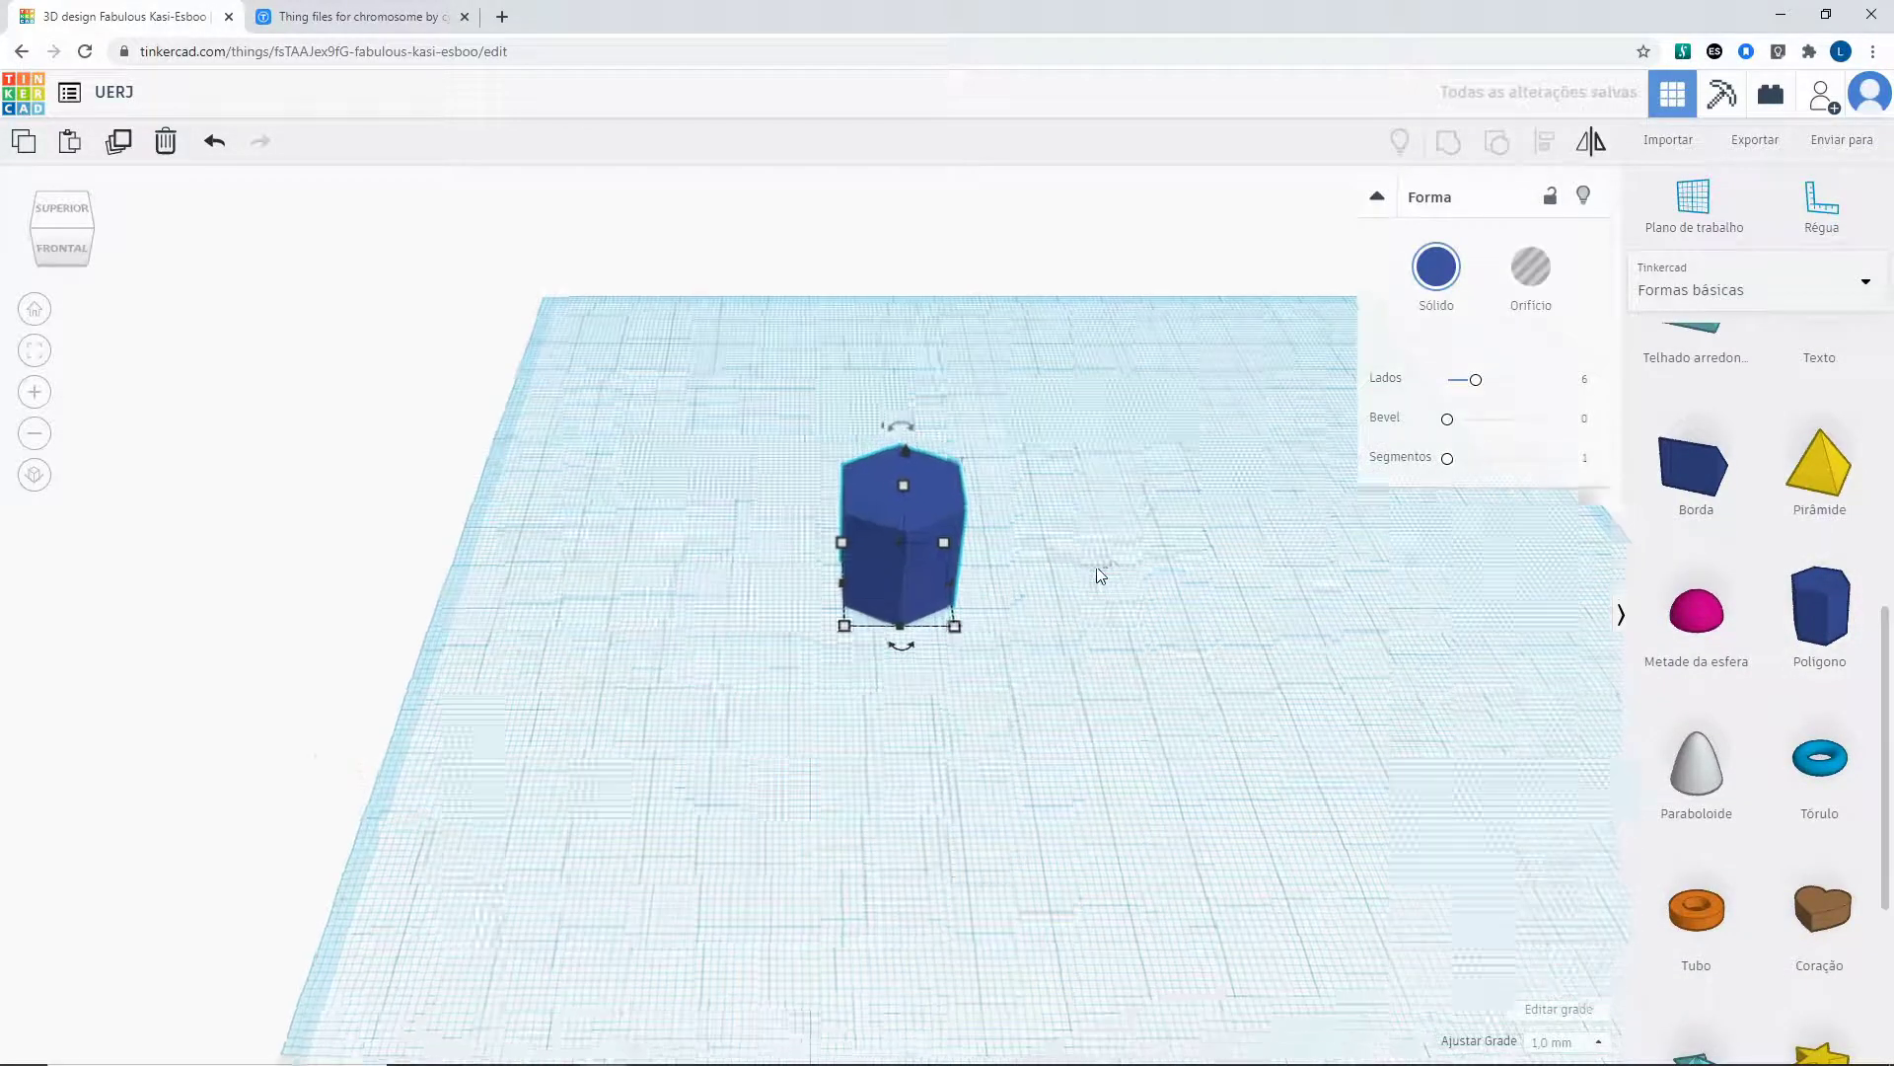
pyautogui.moveTo(1476, 385); pyautogui.dragTo(1504, 390)
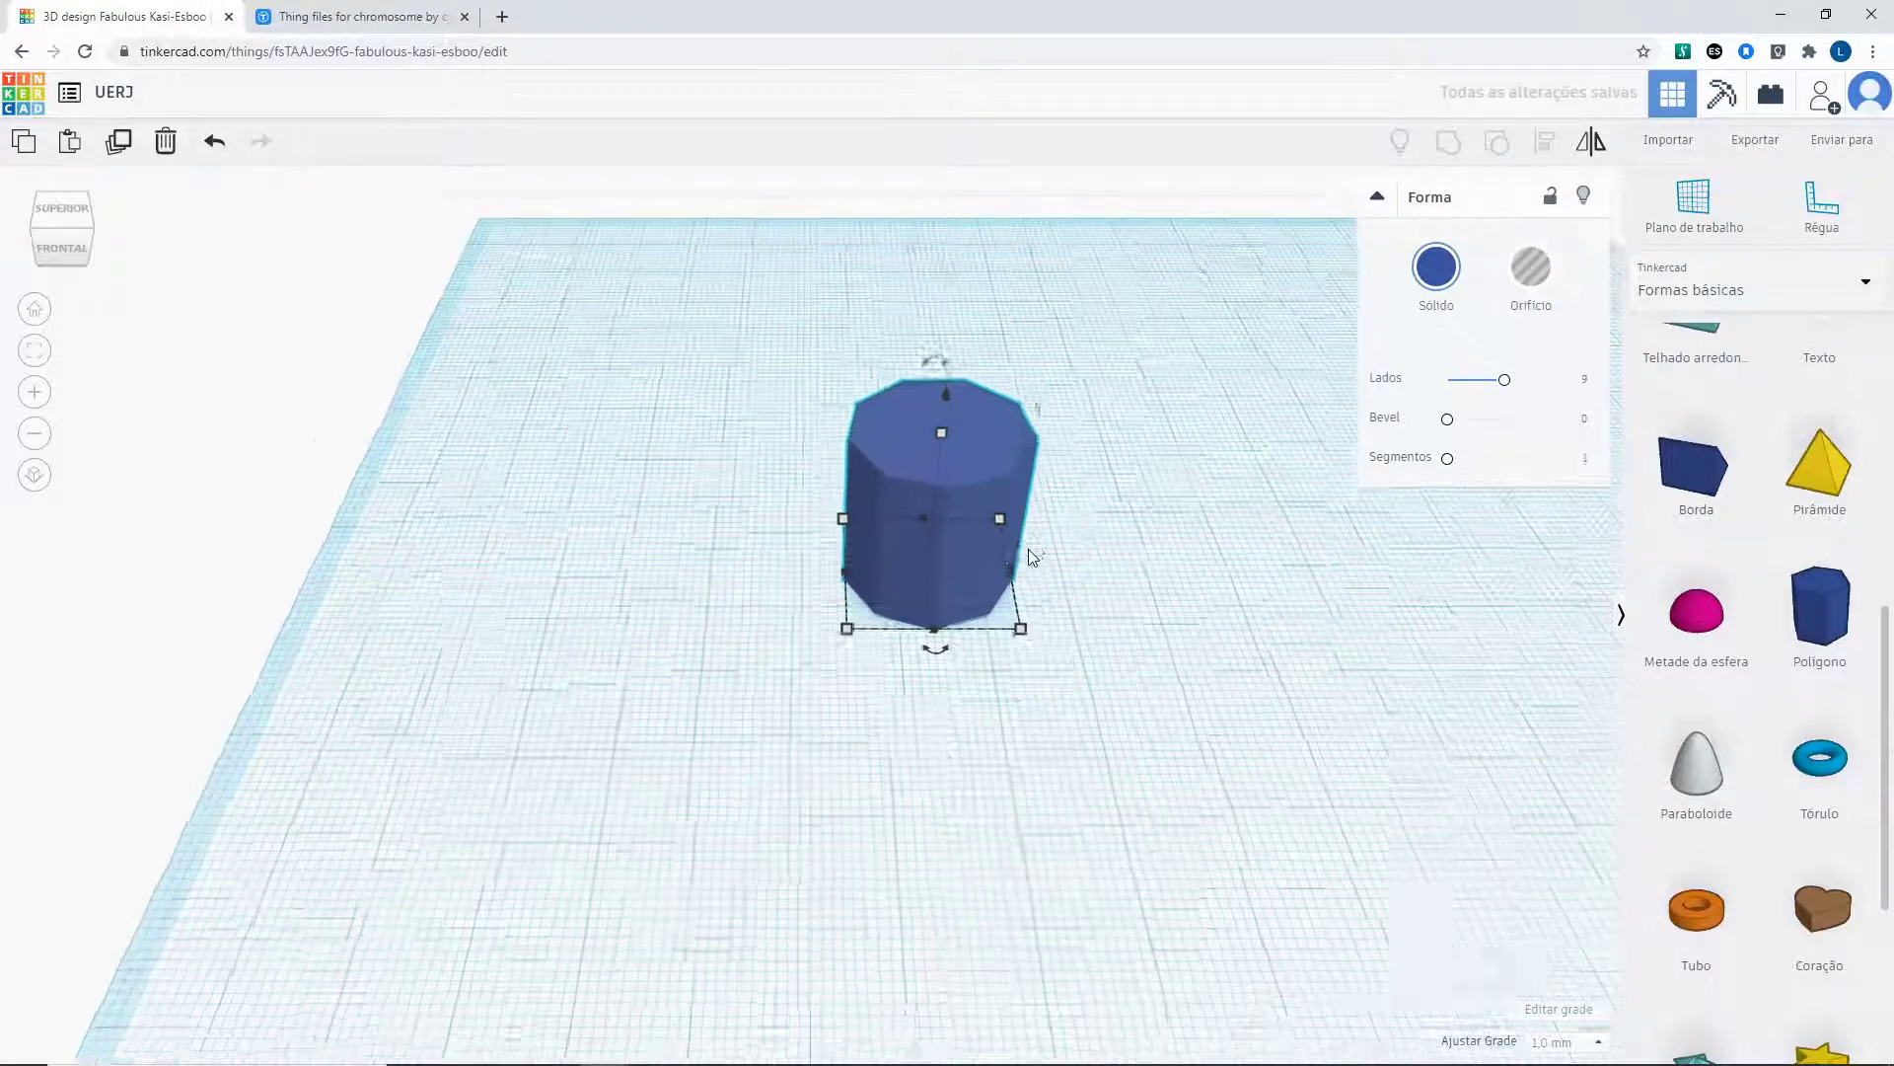
pyautogui.scroll(5, 1132, 533)
pyautogui.scroll(-5, 1241, 491)
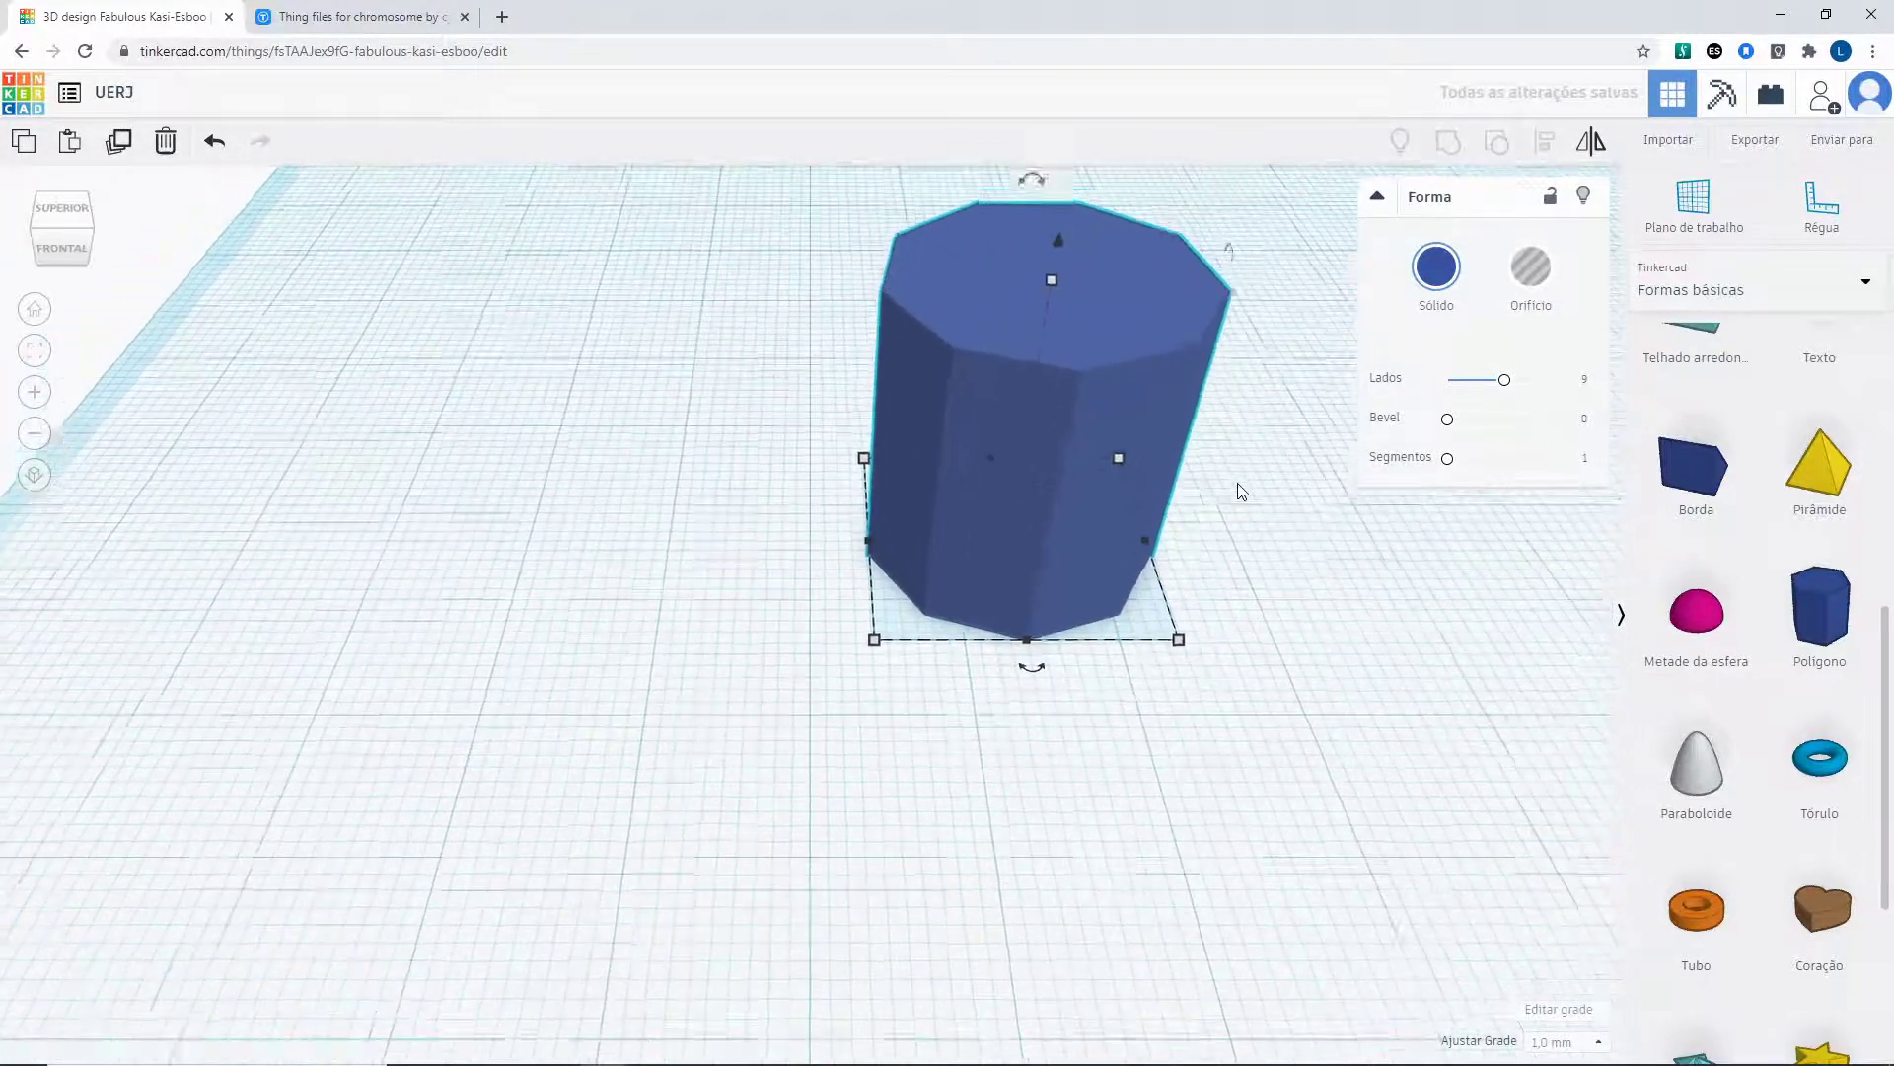
# Recolour the polygon with the yellow preset and delete it.
pyautogui.click(1466, 273)
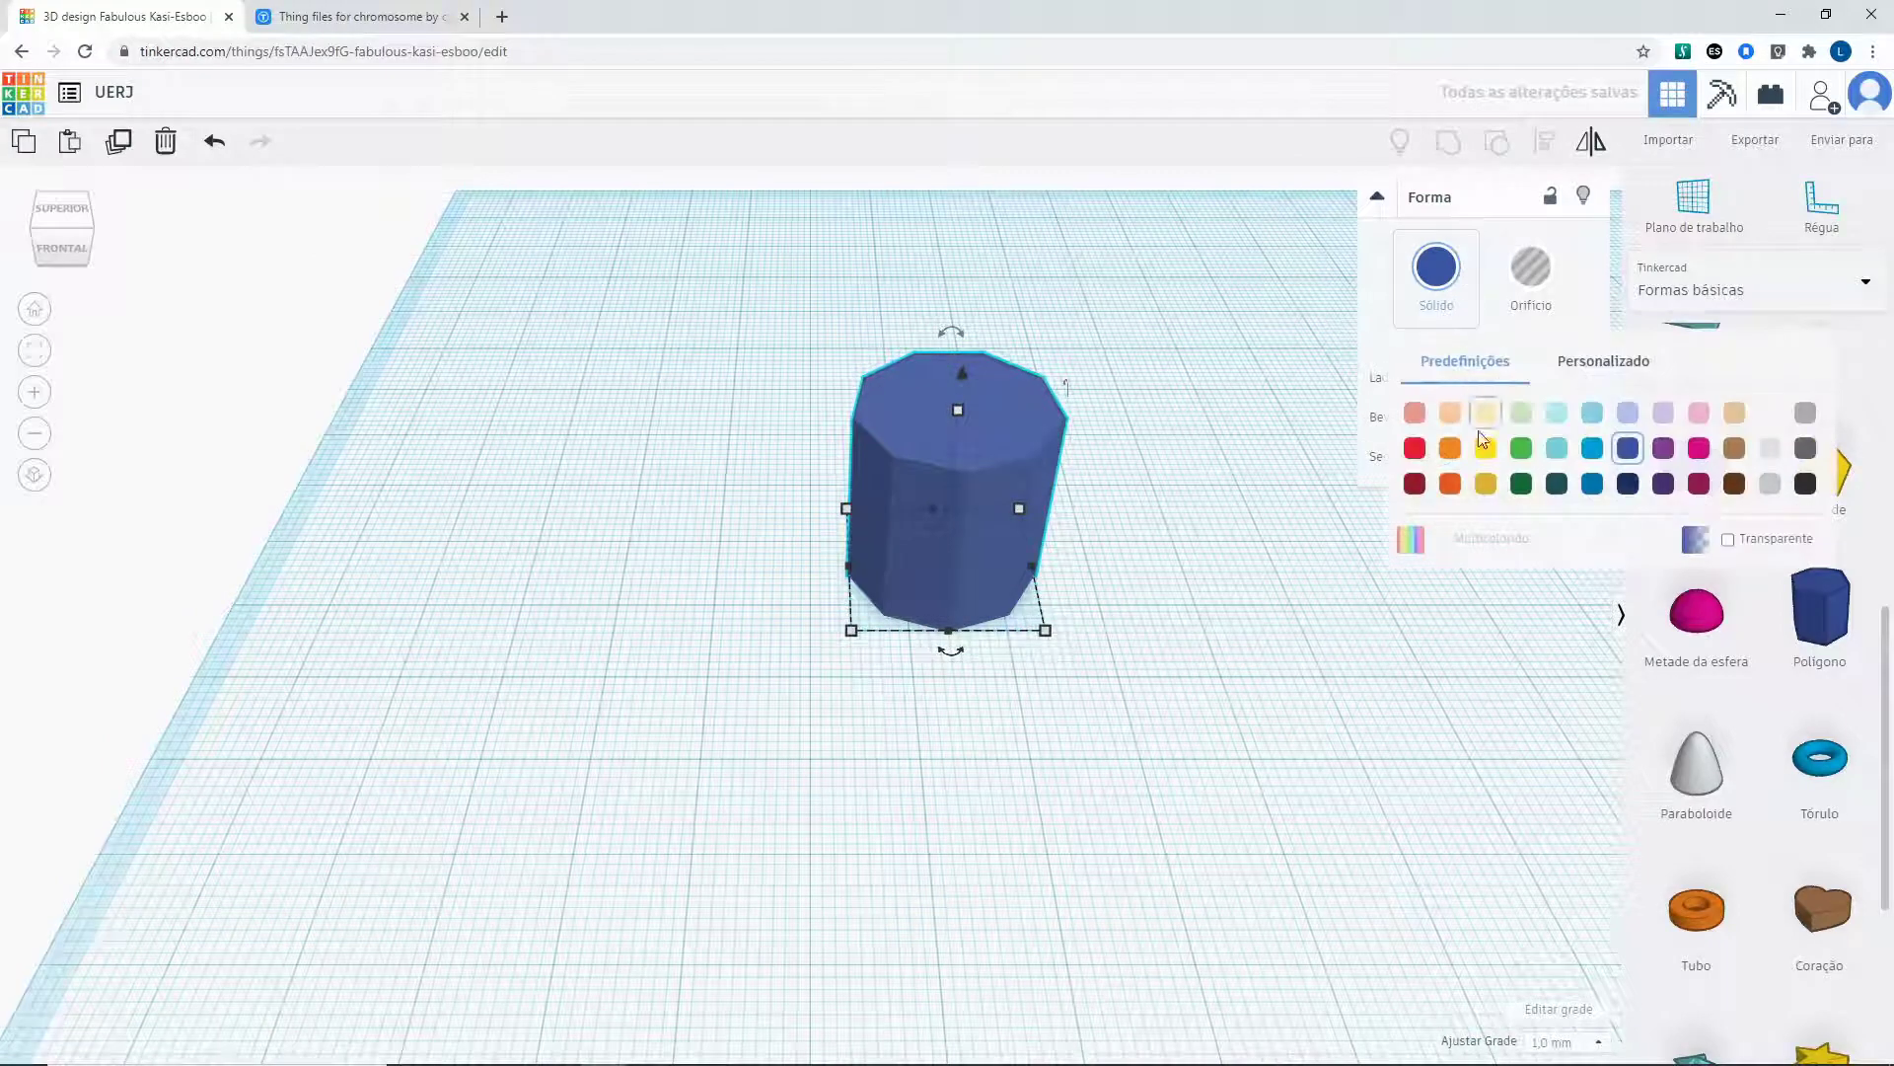
pyautogui.click(1480, 440)
pyautogui.scroll(4, 1038, 452)
pyautogui.scroll(1, 1045, 464)
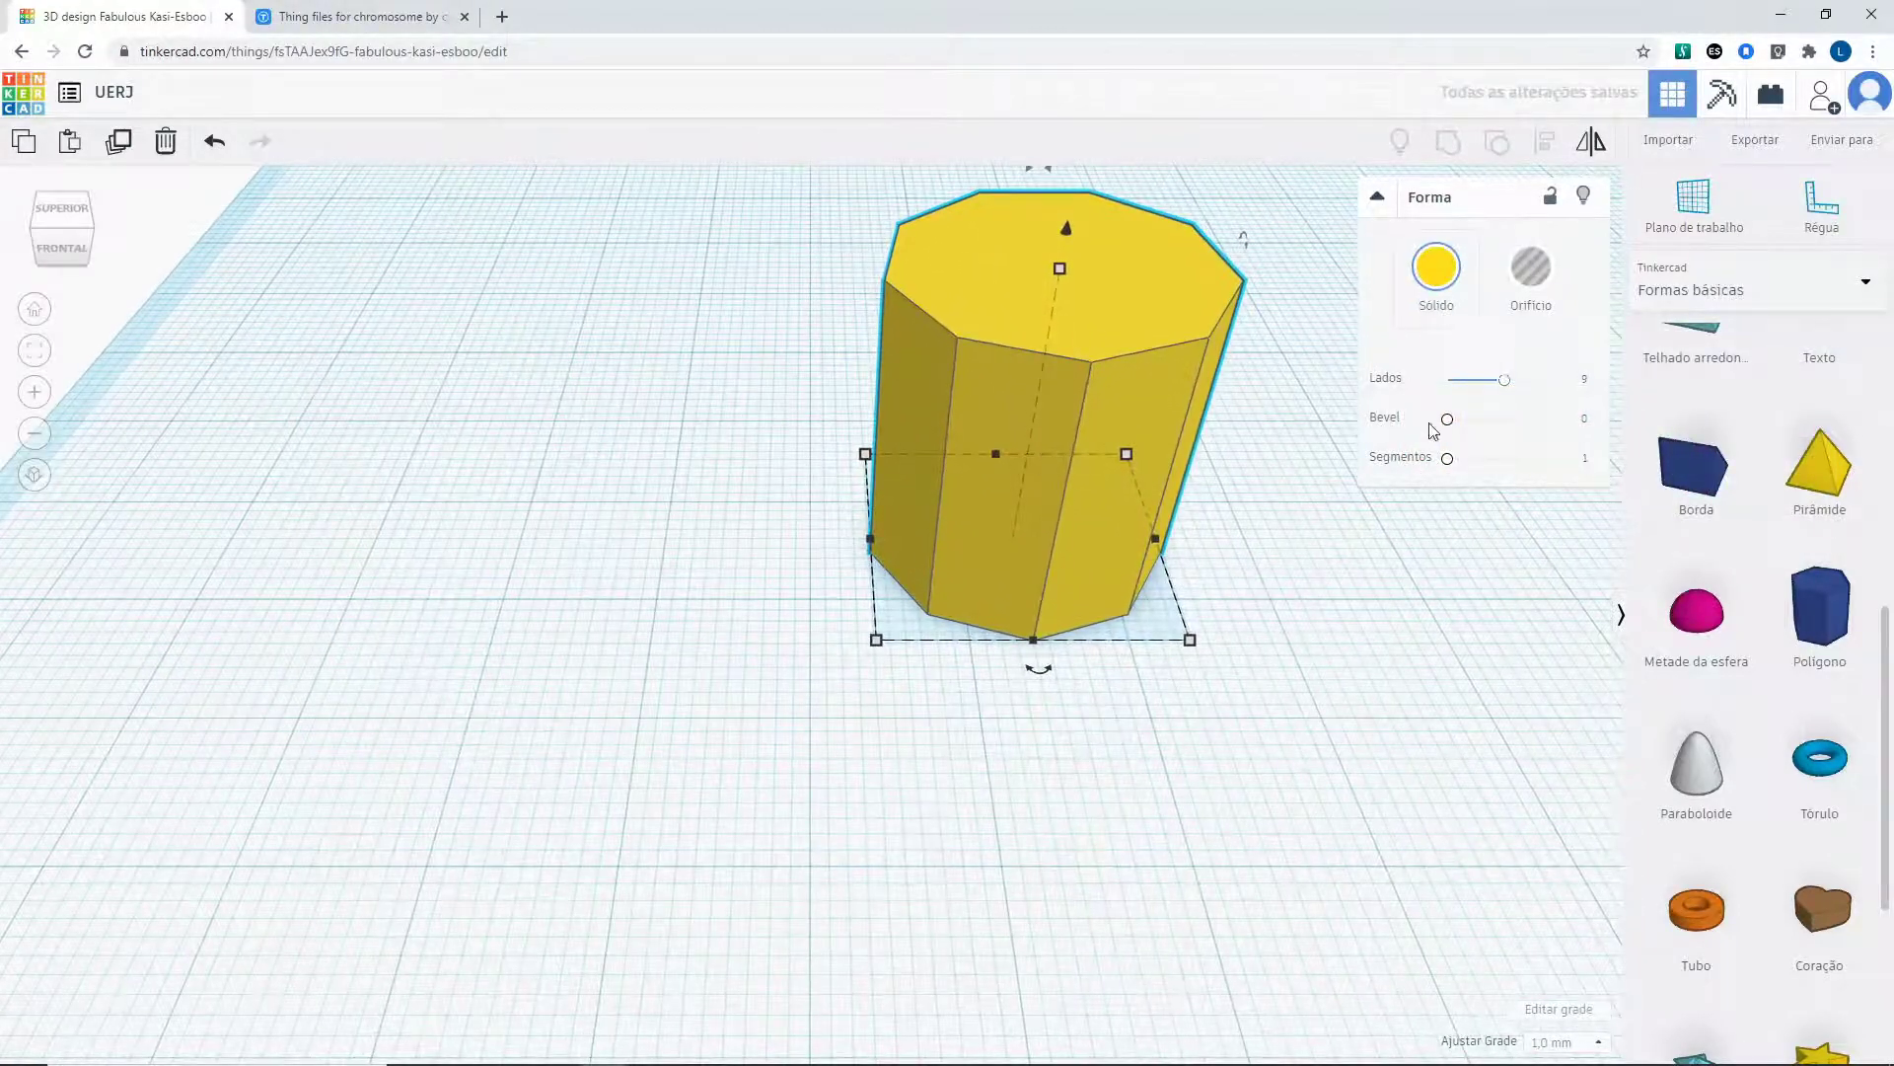
pyautogui.press('Delete')
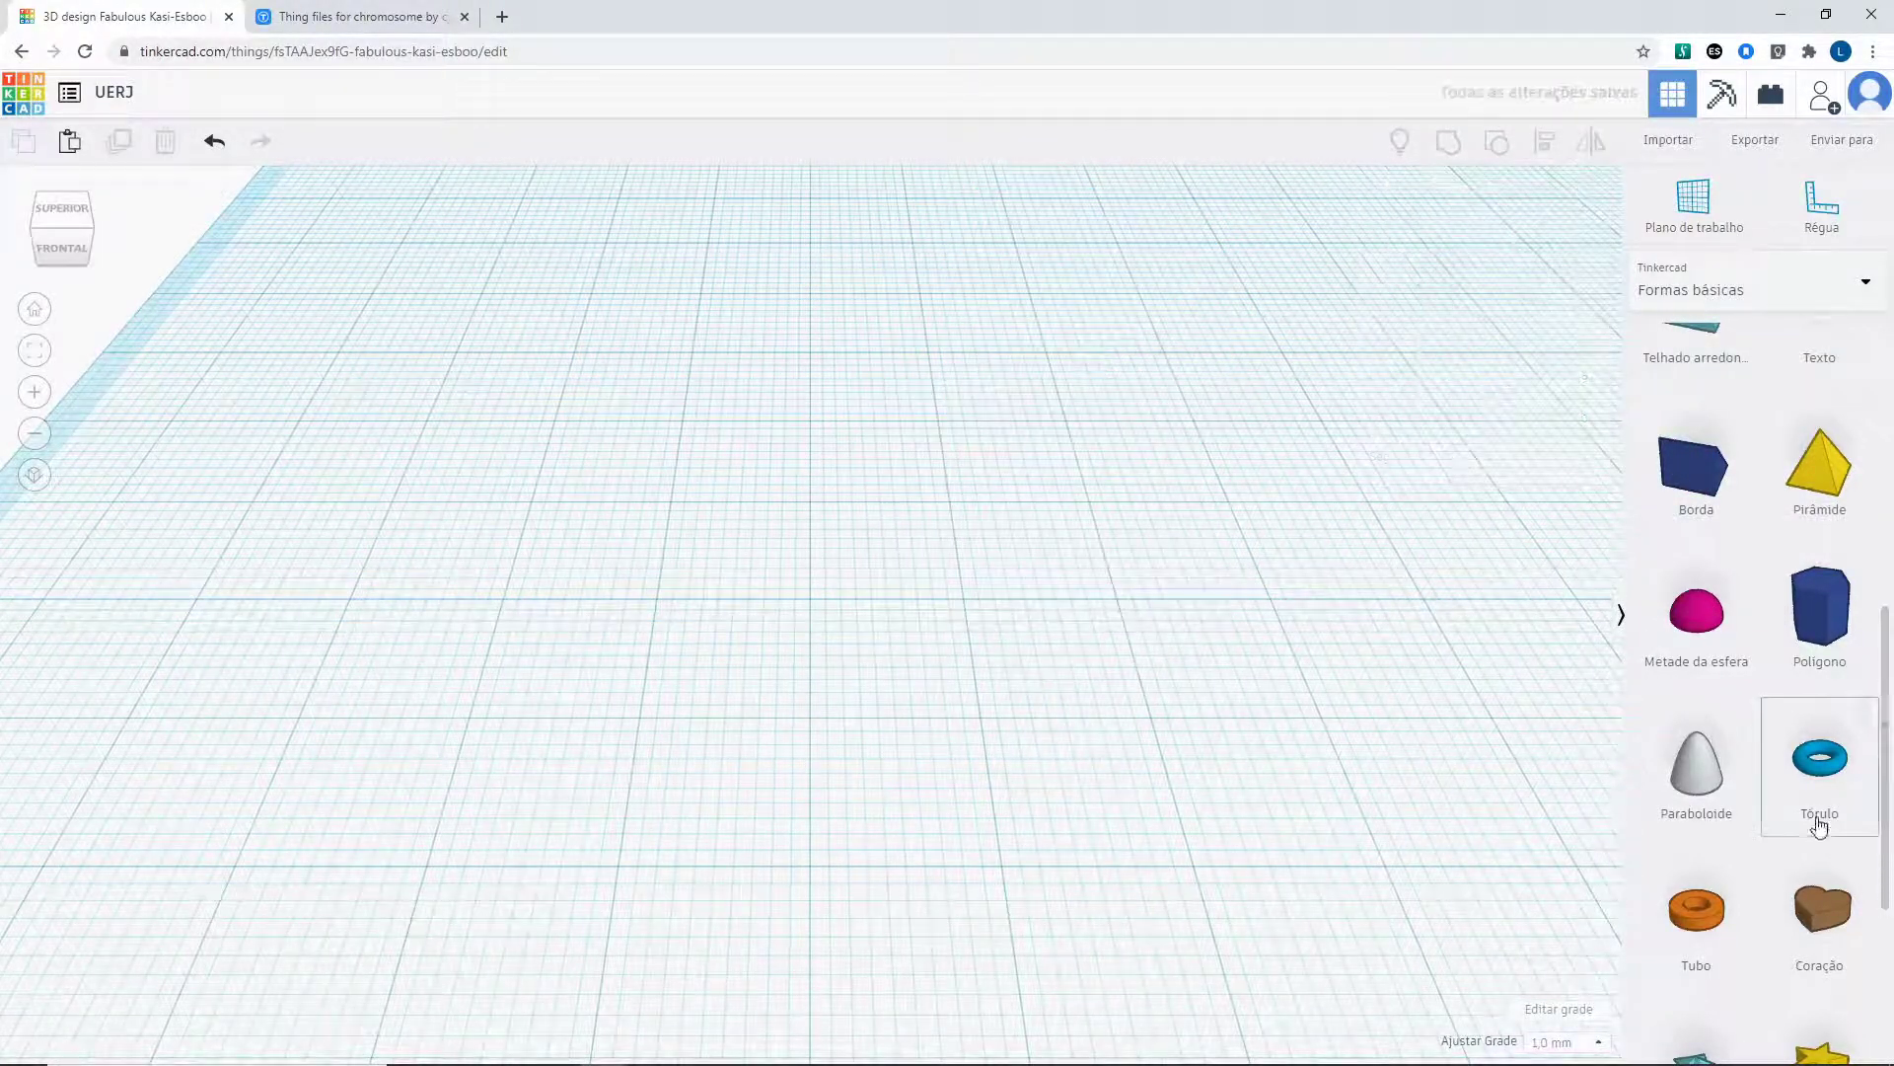
# Place a Tubo shape on the workplane and set its Raio to 100.
pyautogui.scroll(-3, 1776, 800)
pyautogui.moveTo(1528, 711); pyautogui.dragTo(858, 596)
pyautogui.scroll(-3, 858, 596)
pyautogui.scroll(-2, 858, 596)
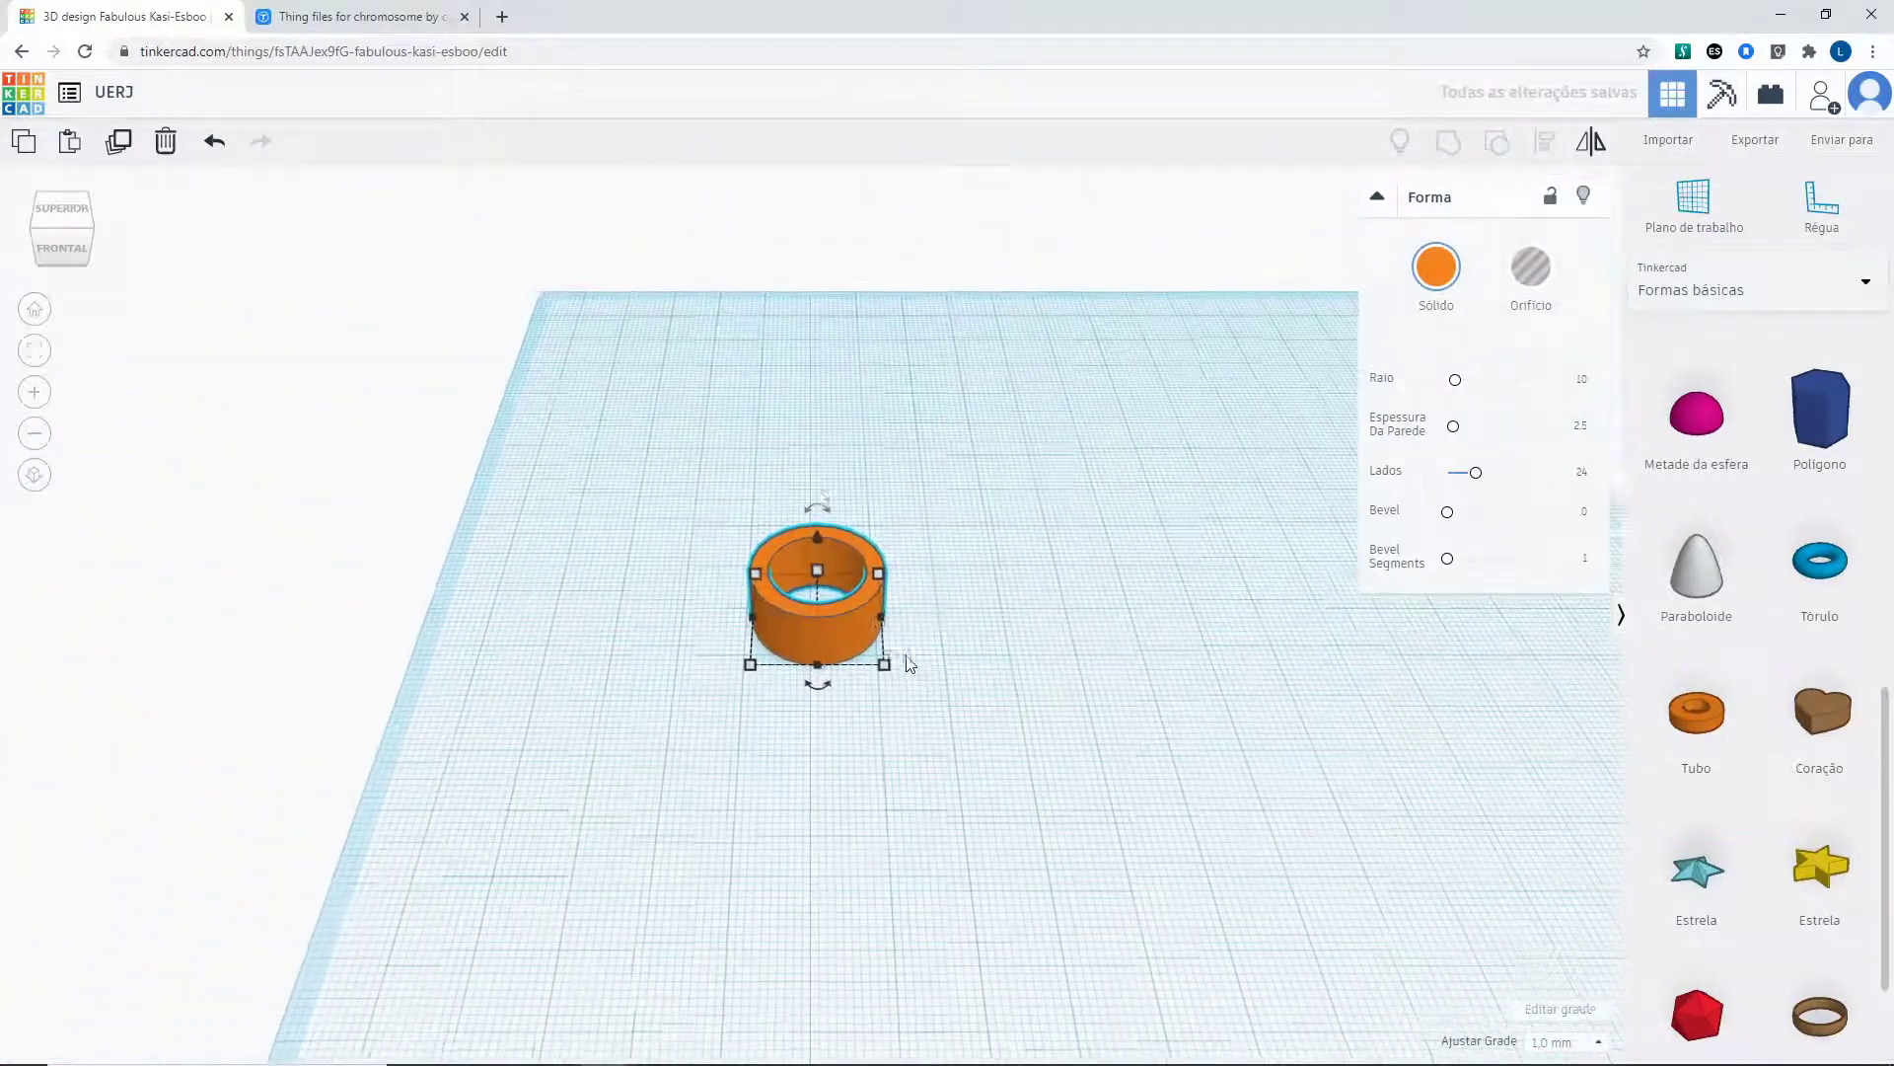
pyautogui.moveTo(884, 664)
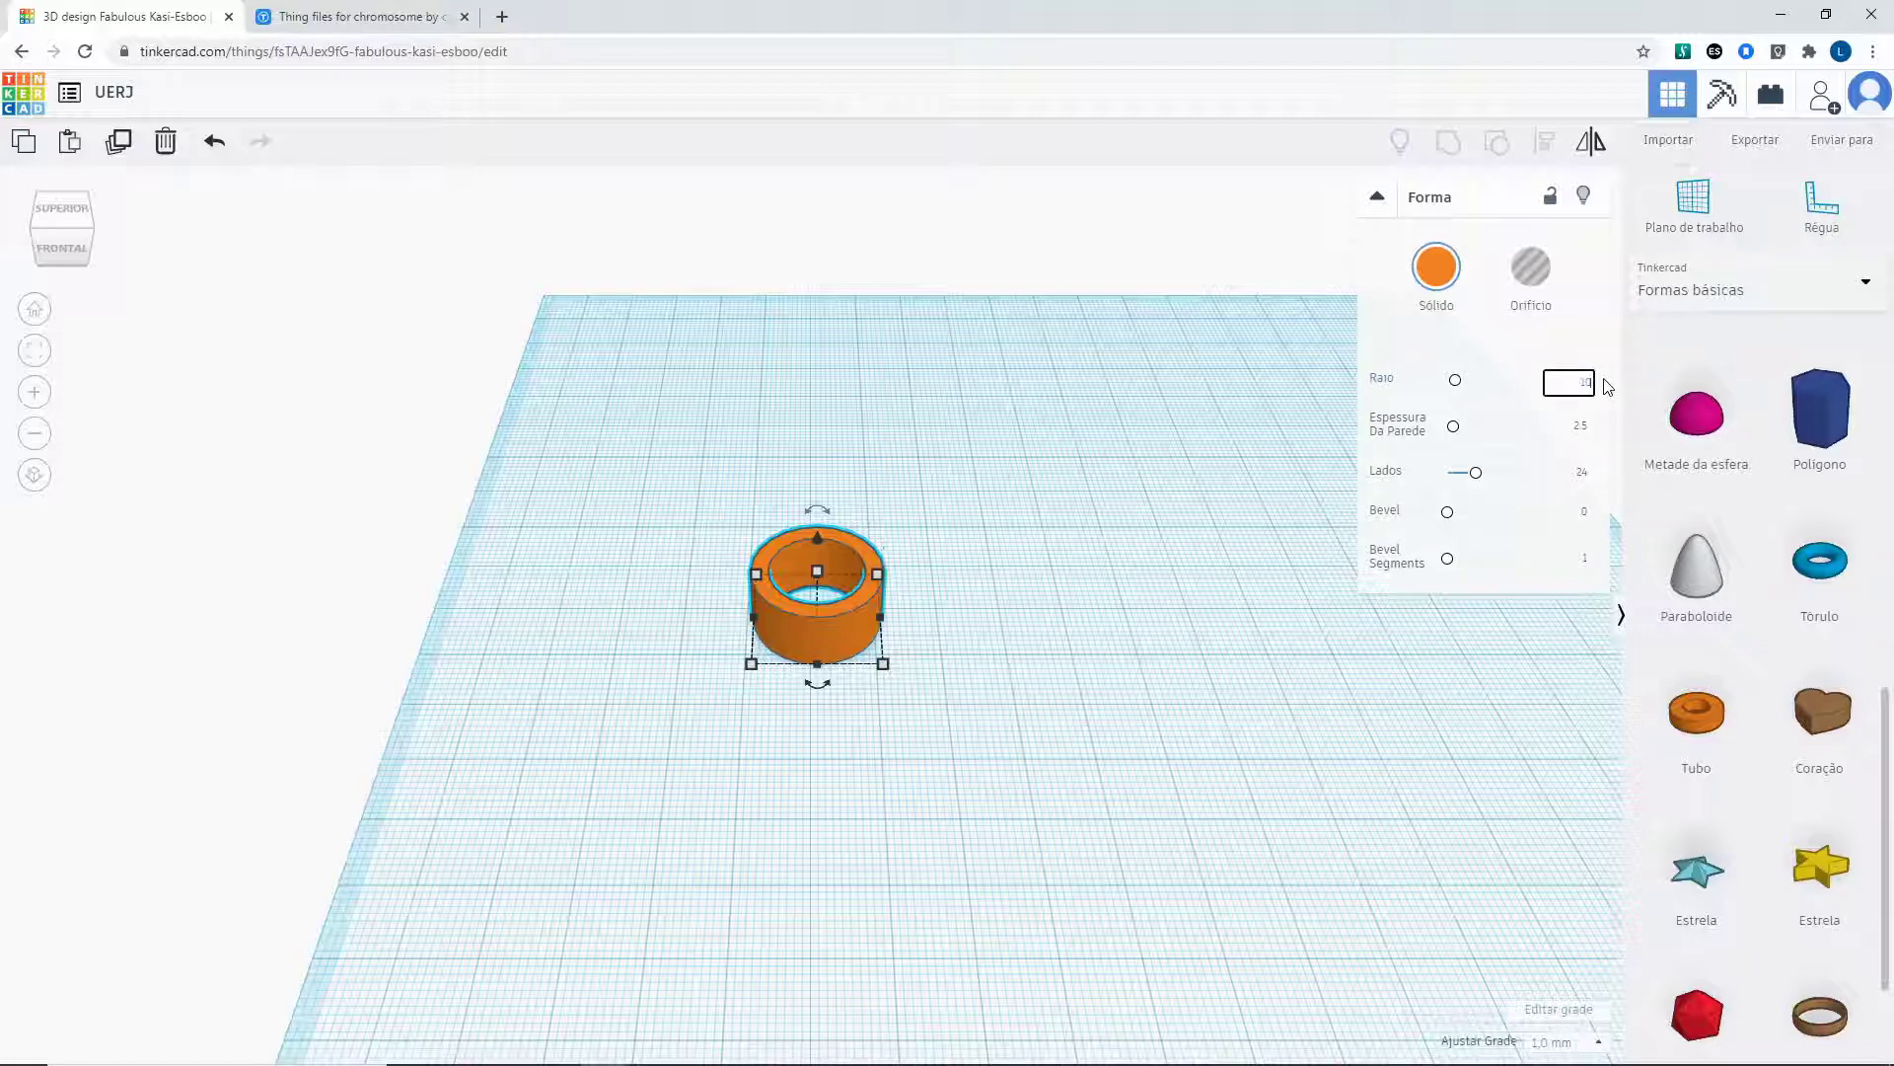
pyautogui.press('Return')
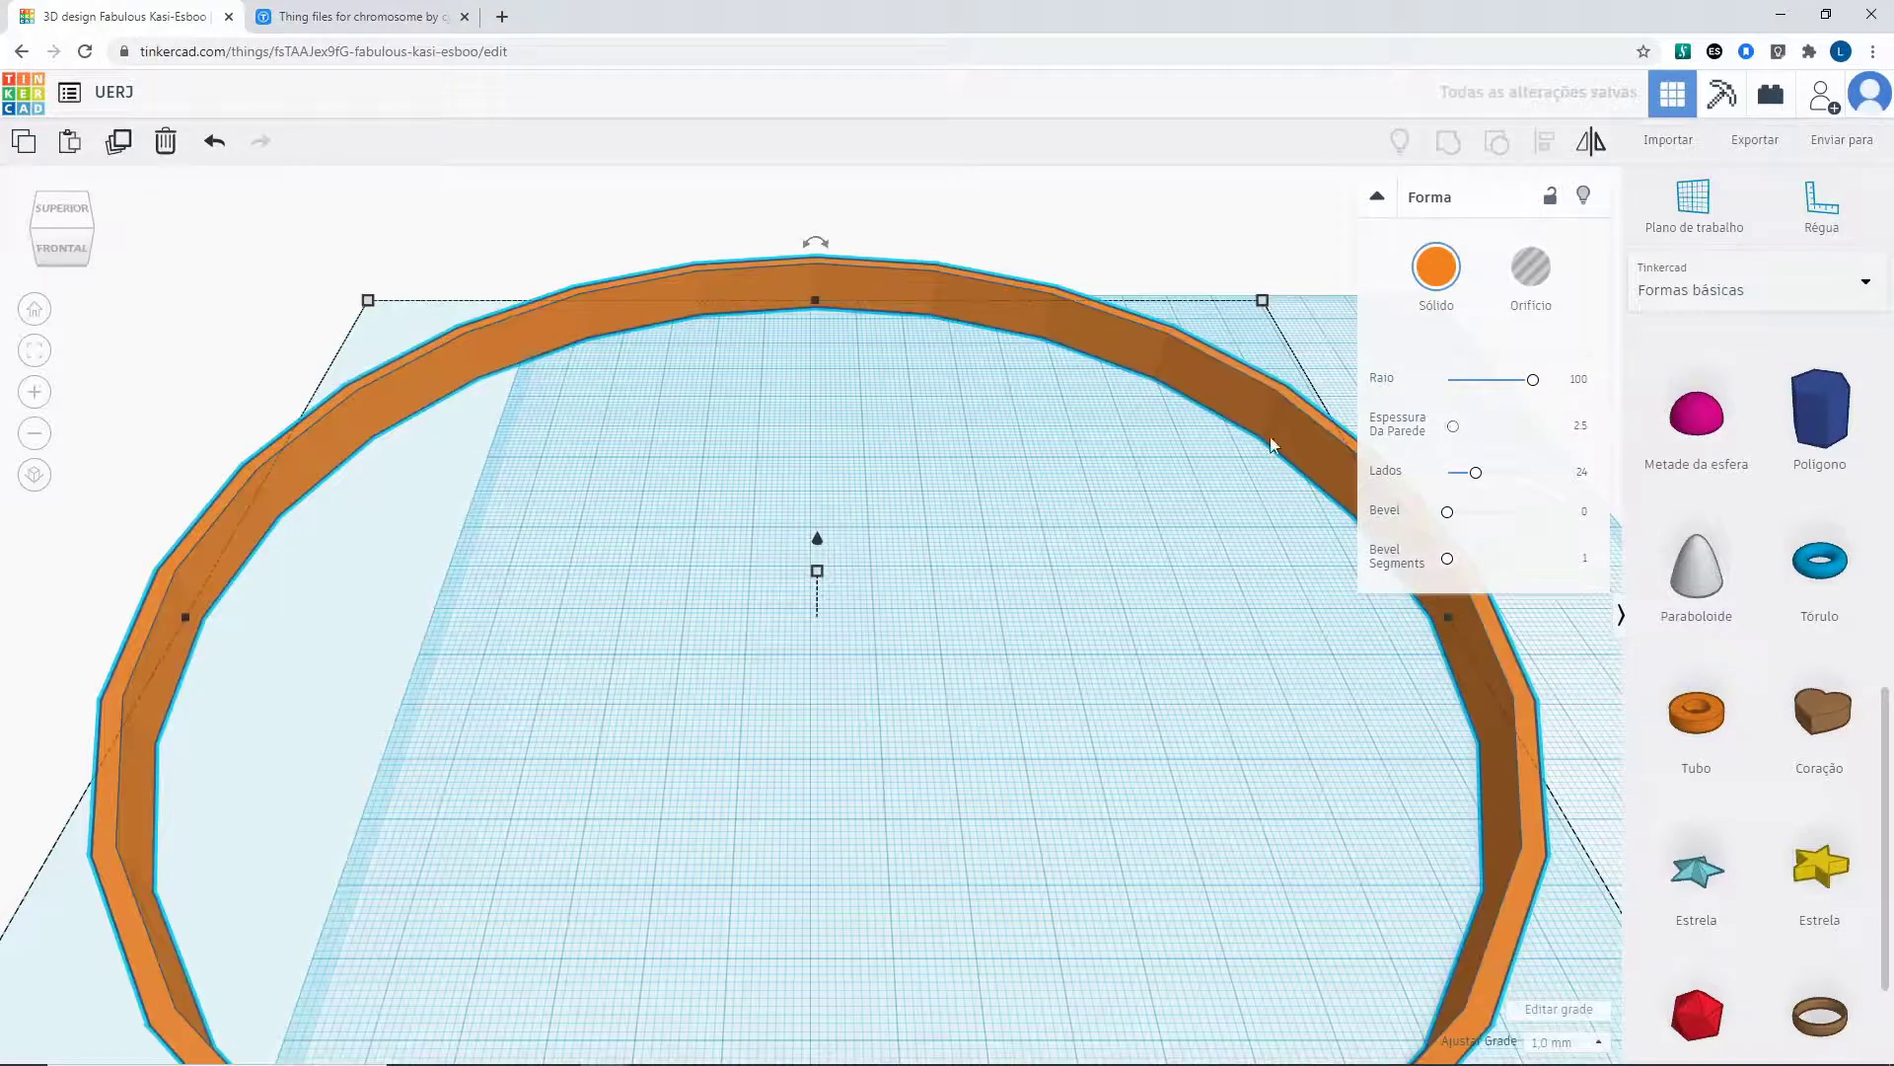
pyautogui.press('f')
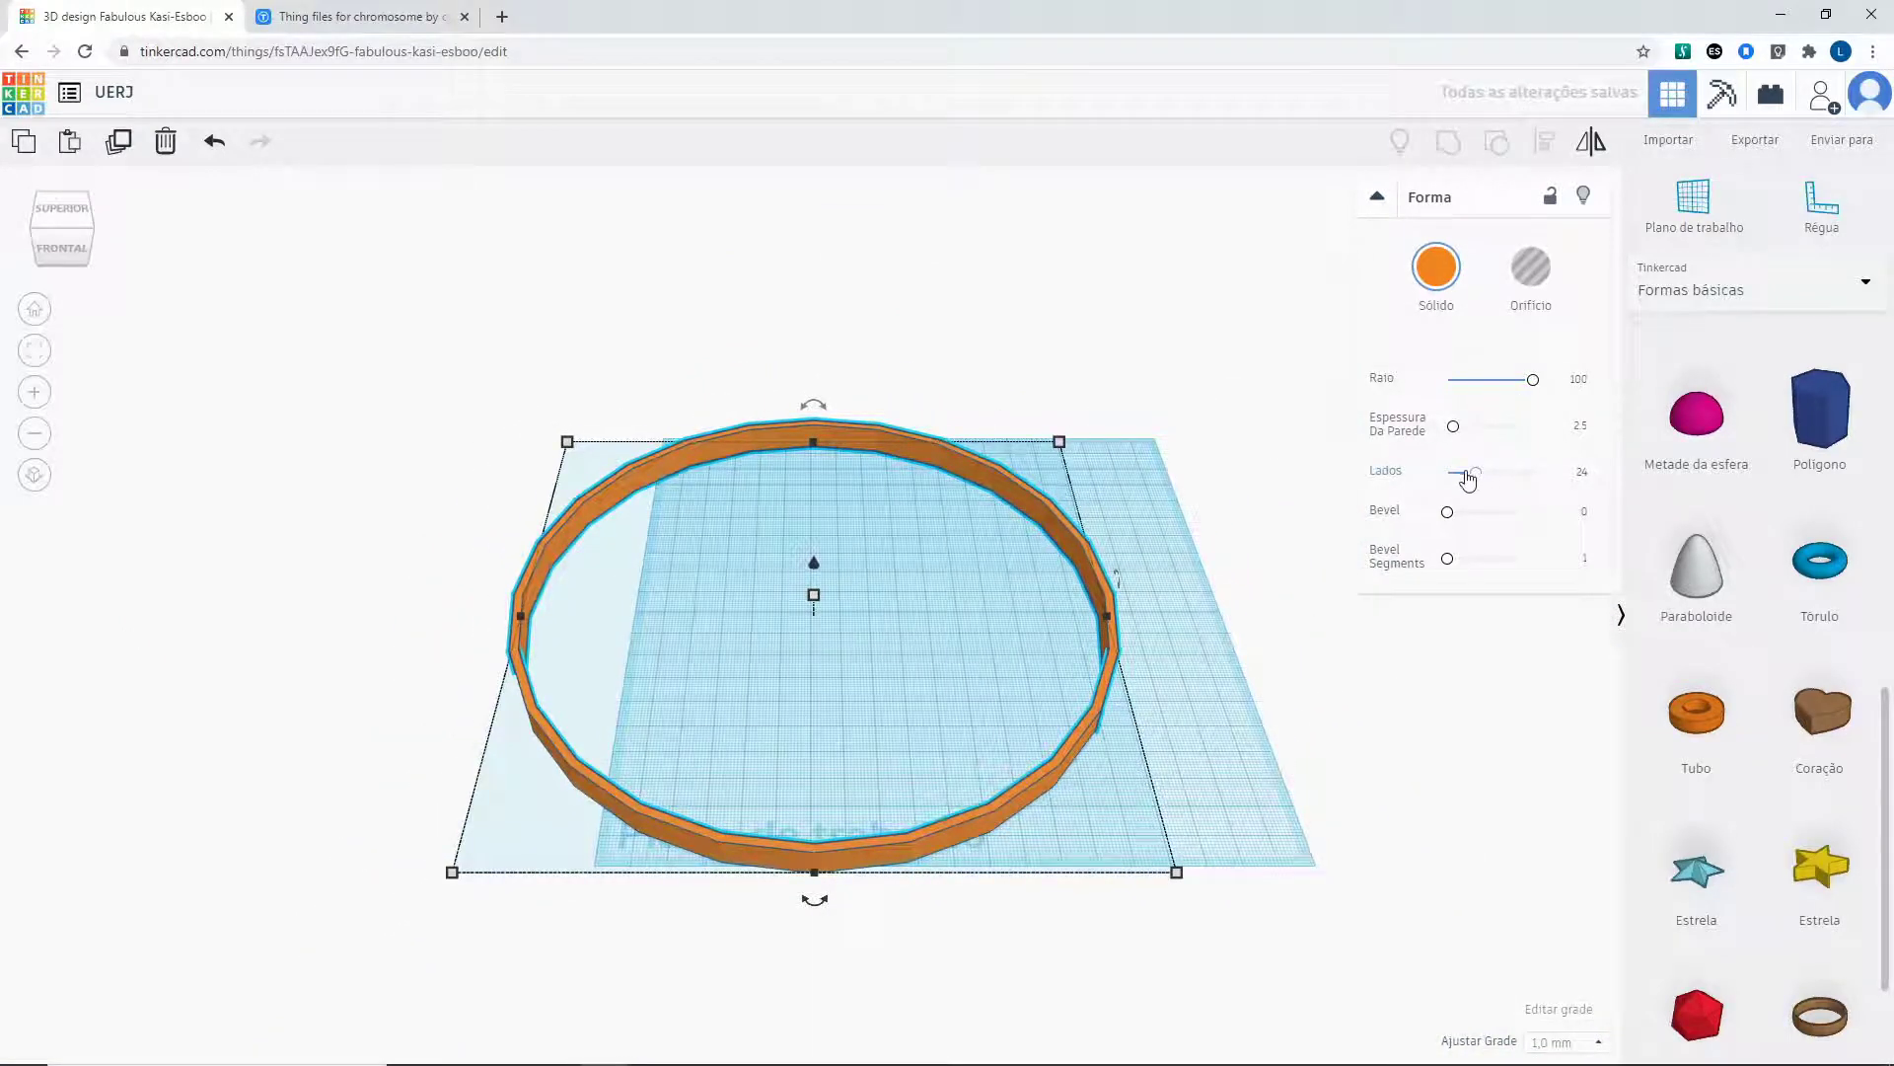
# Set the tube's Lados to 64 and its Espessura Da Parede to 10.
pyautogui.moveTo(1480, 480); pyautogui.dragTo(1558, 484)
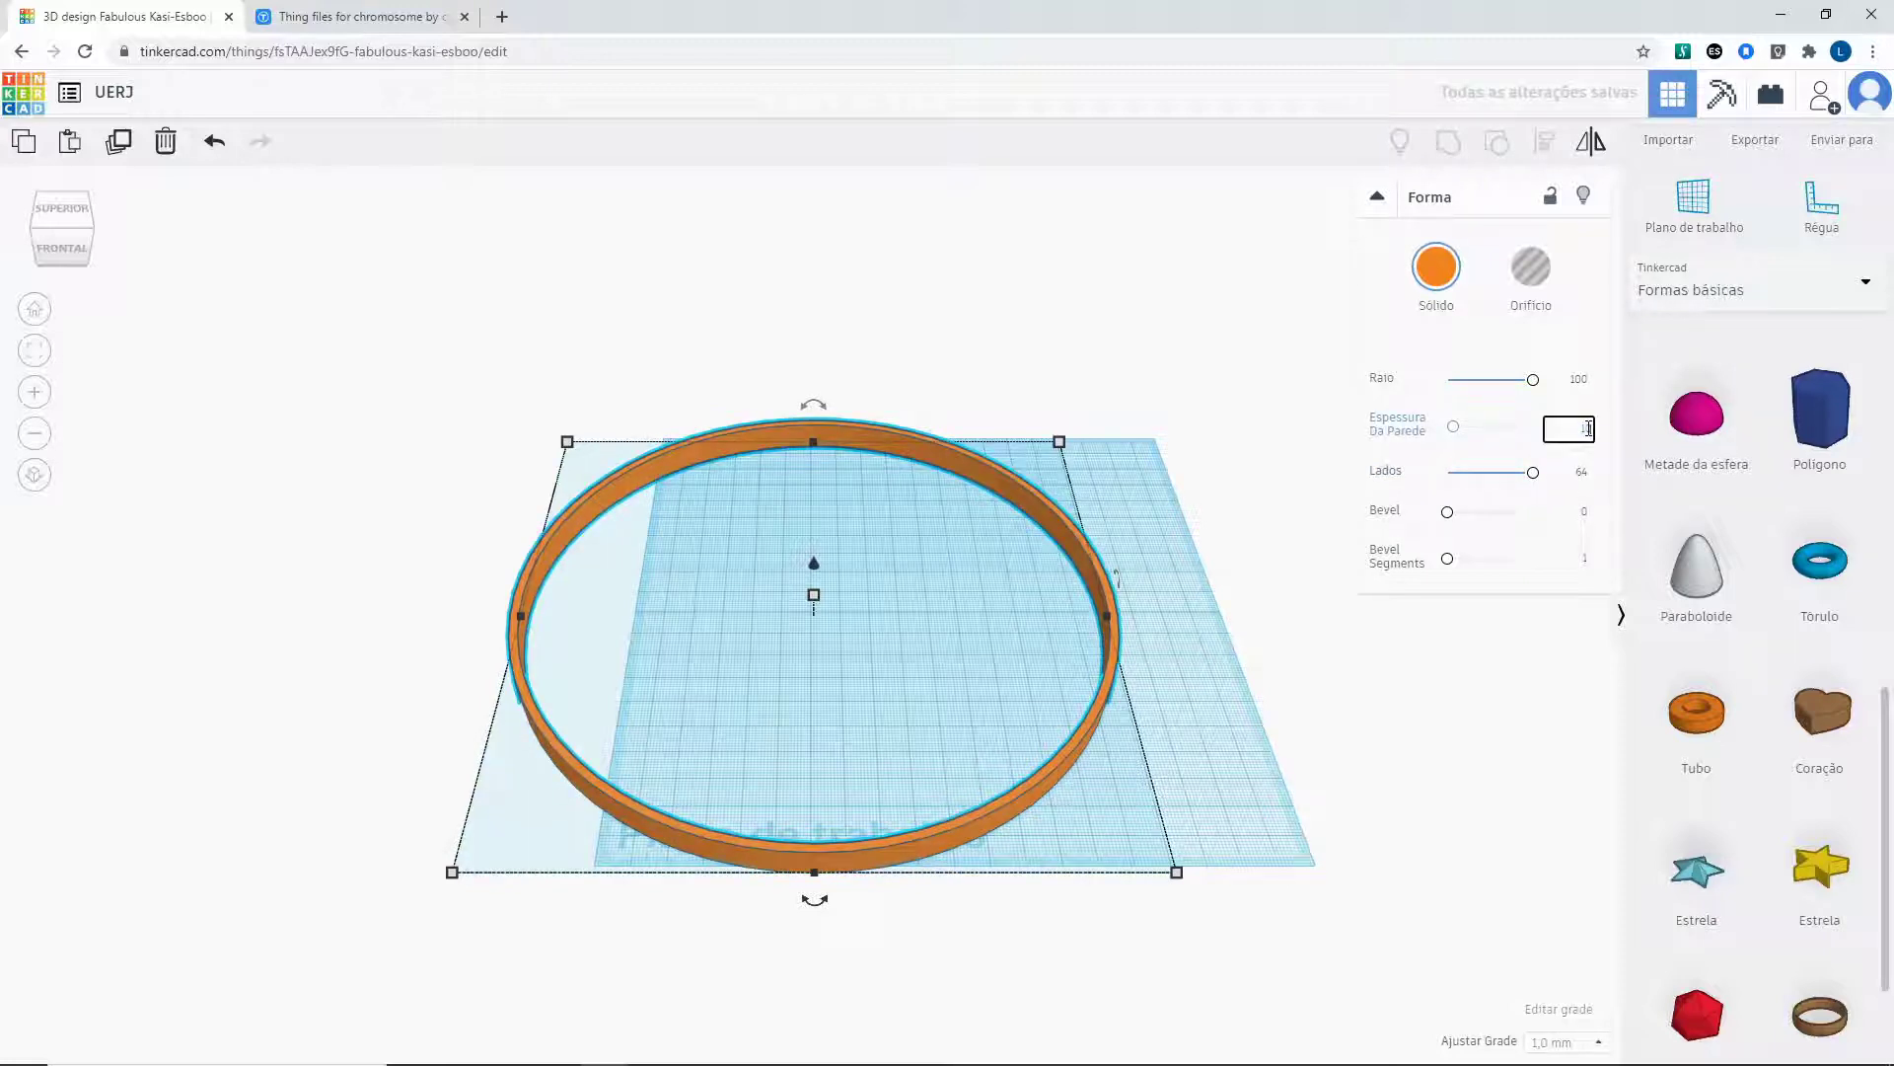
pyautogui.press('Return')
pyautogui.scroll(-2, 944, 688)
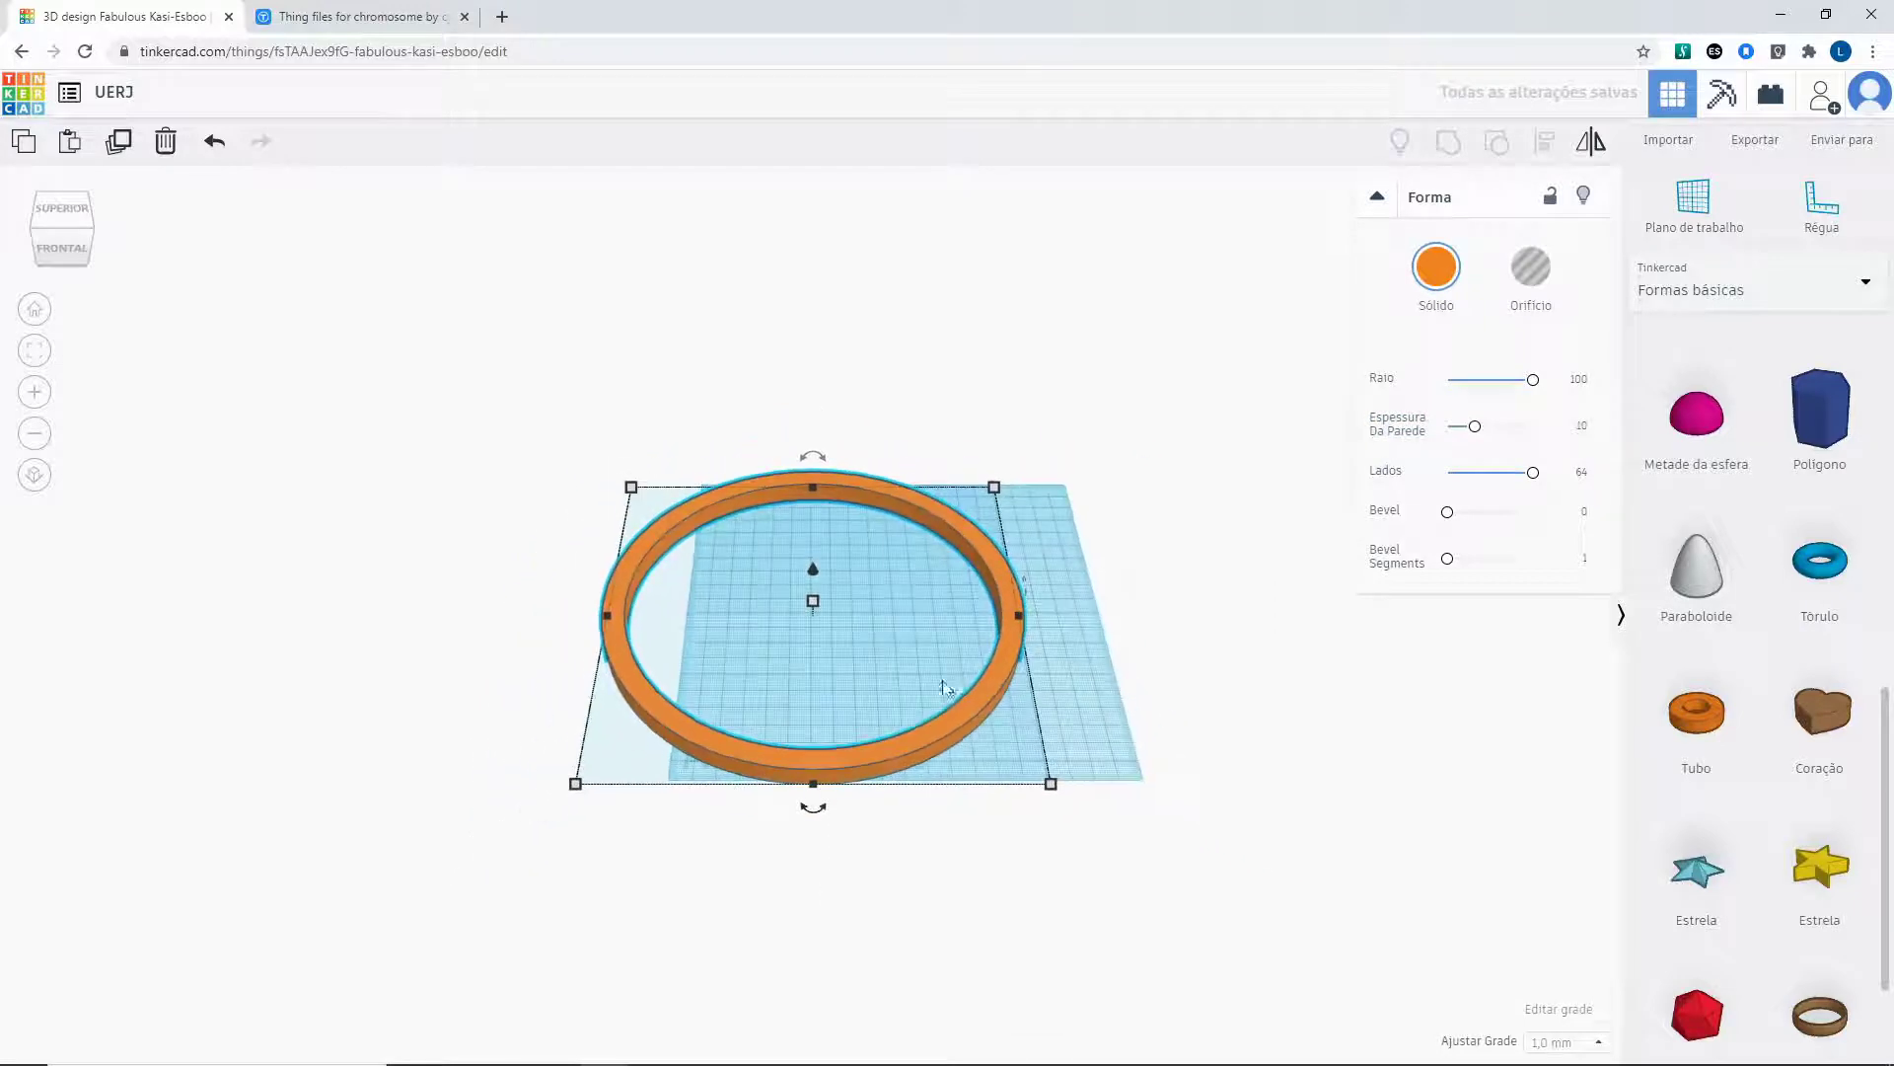
# Move the tube about 44 mm sideways to fit over the workplane, stretch it much taller, and delete it.
pyautogui.moveTo(965, 697); pyautogui.dragTo(956, 649, button='right')
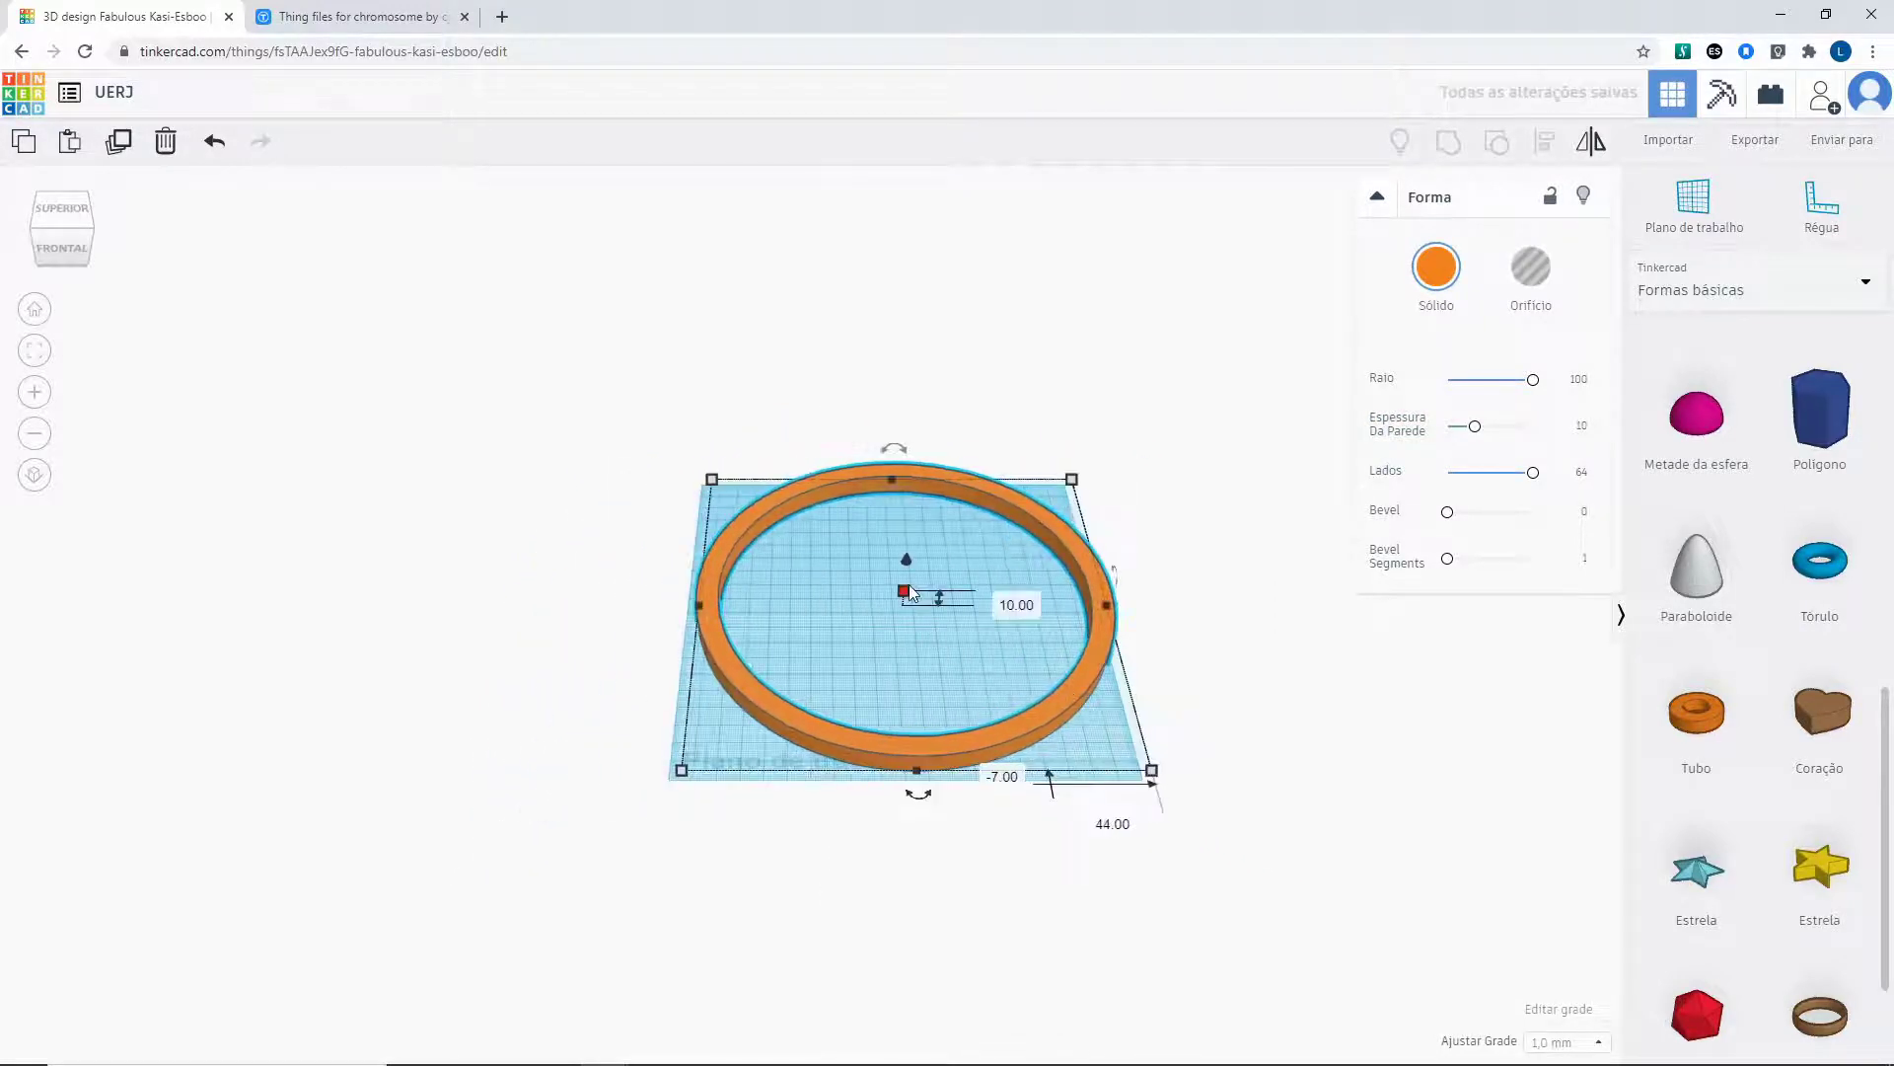
pyautogui.moveTo(904, 548); pyautogui.dragTo(897, 427)
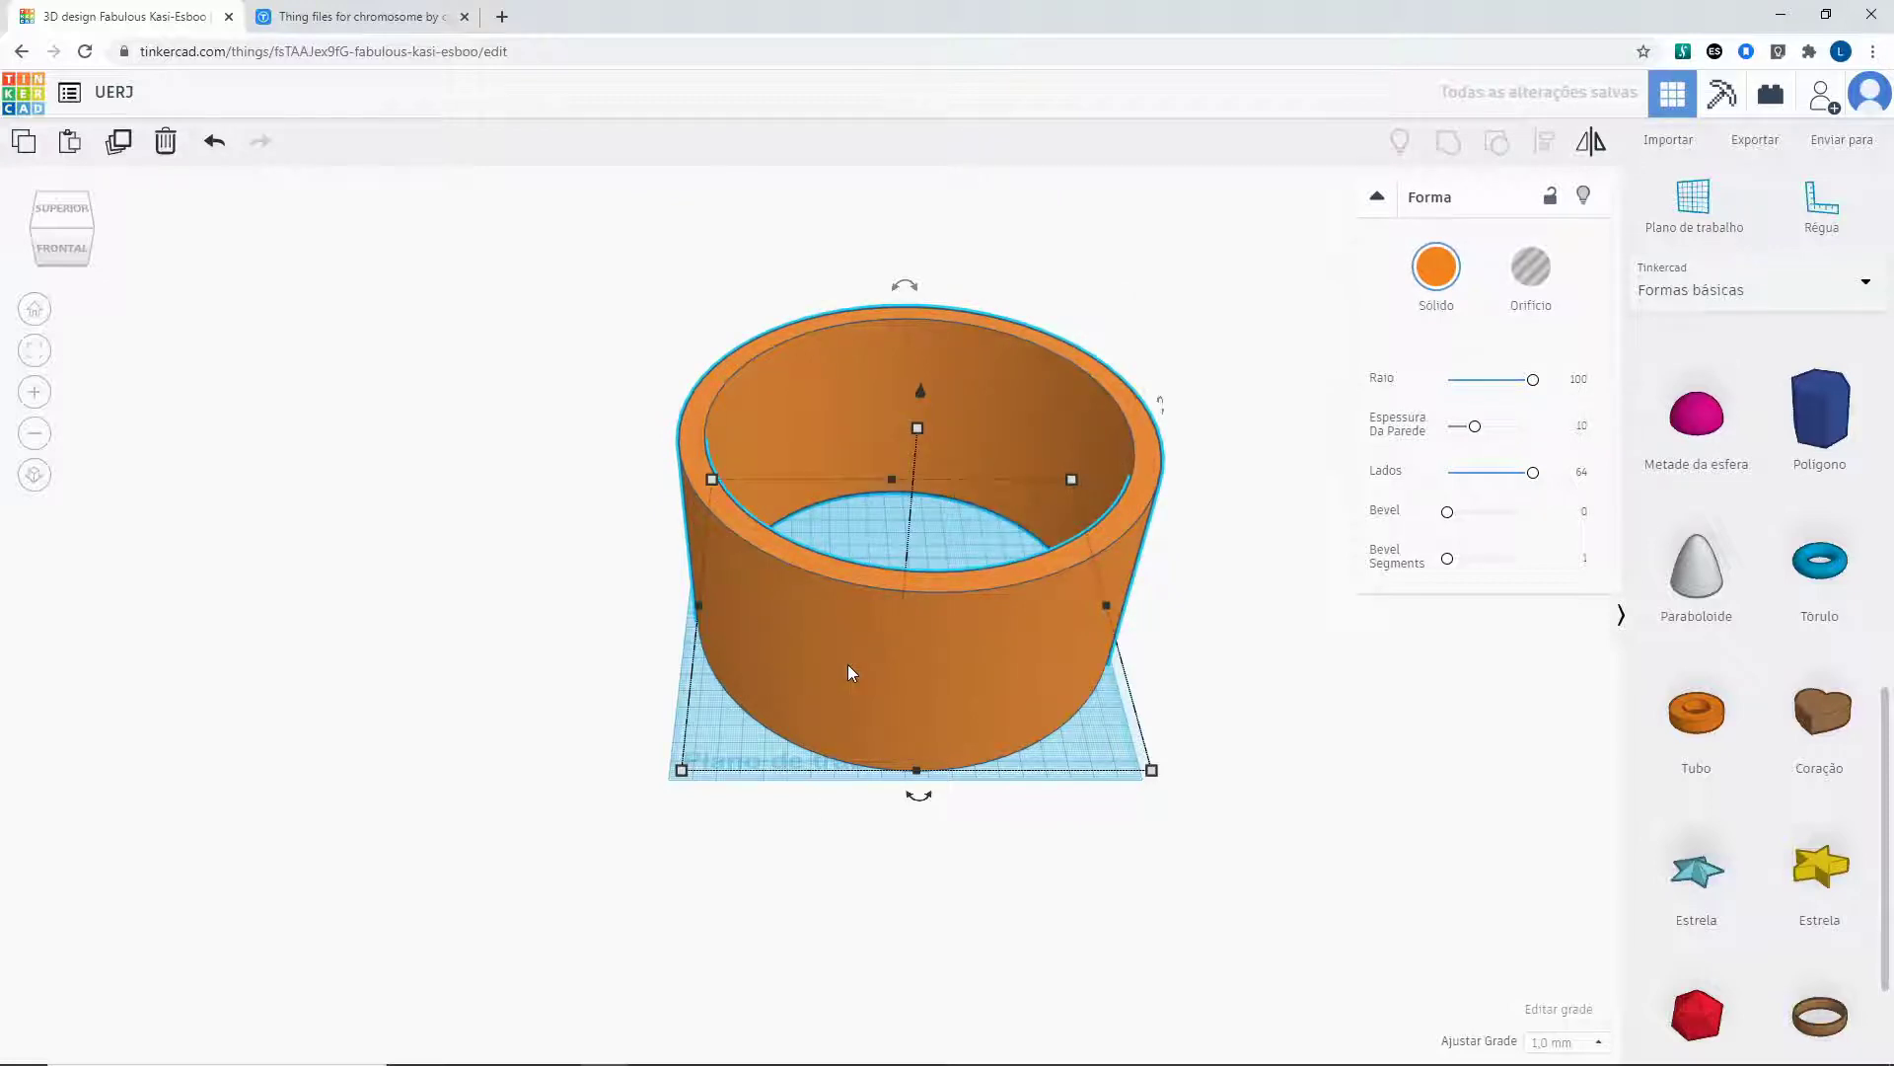
pyautogui.press('Delete')
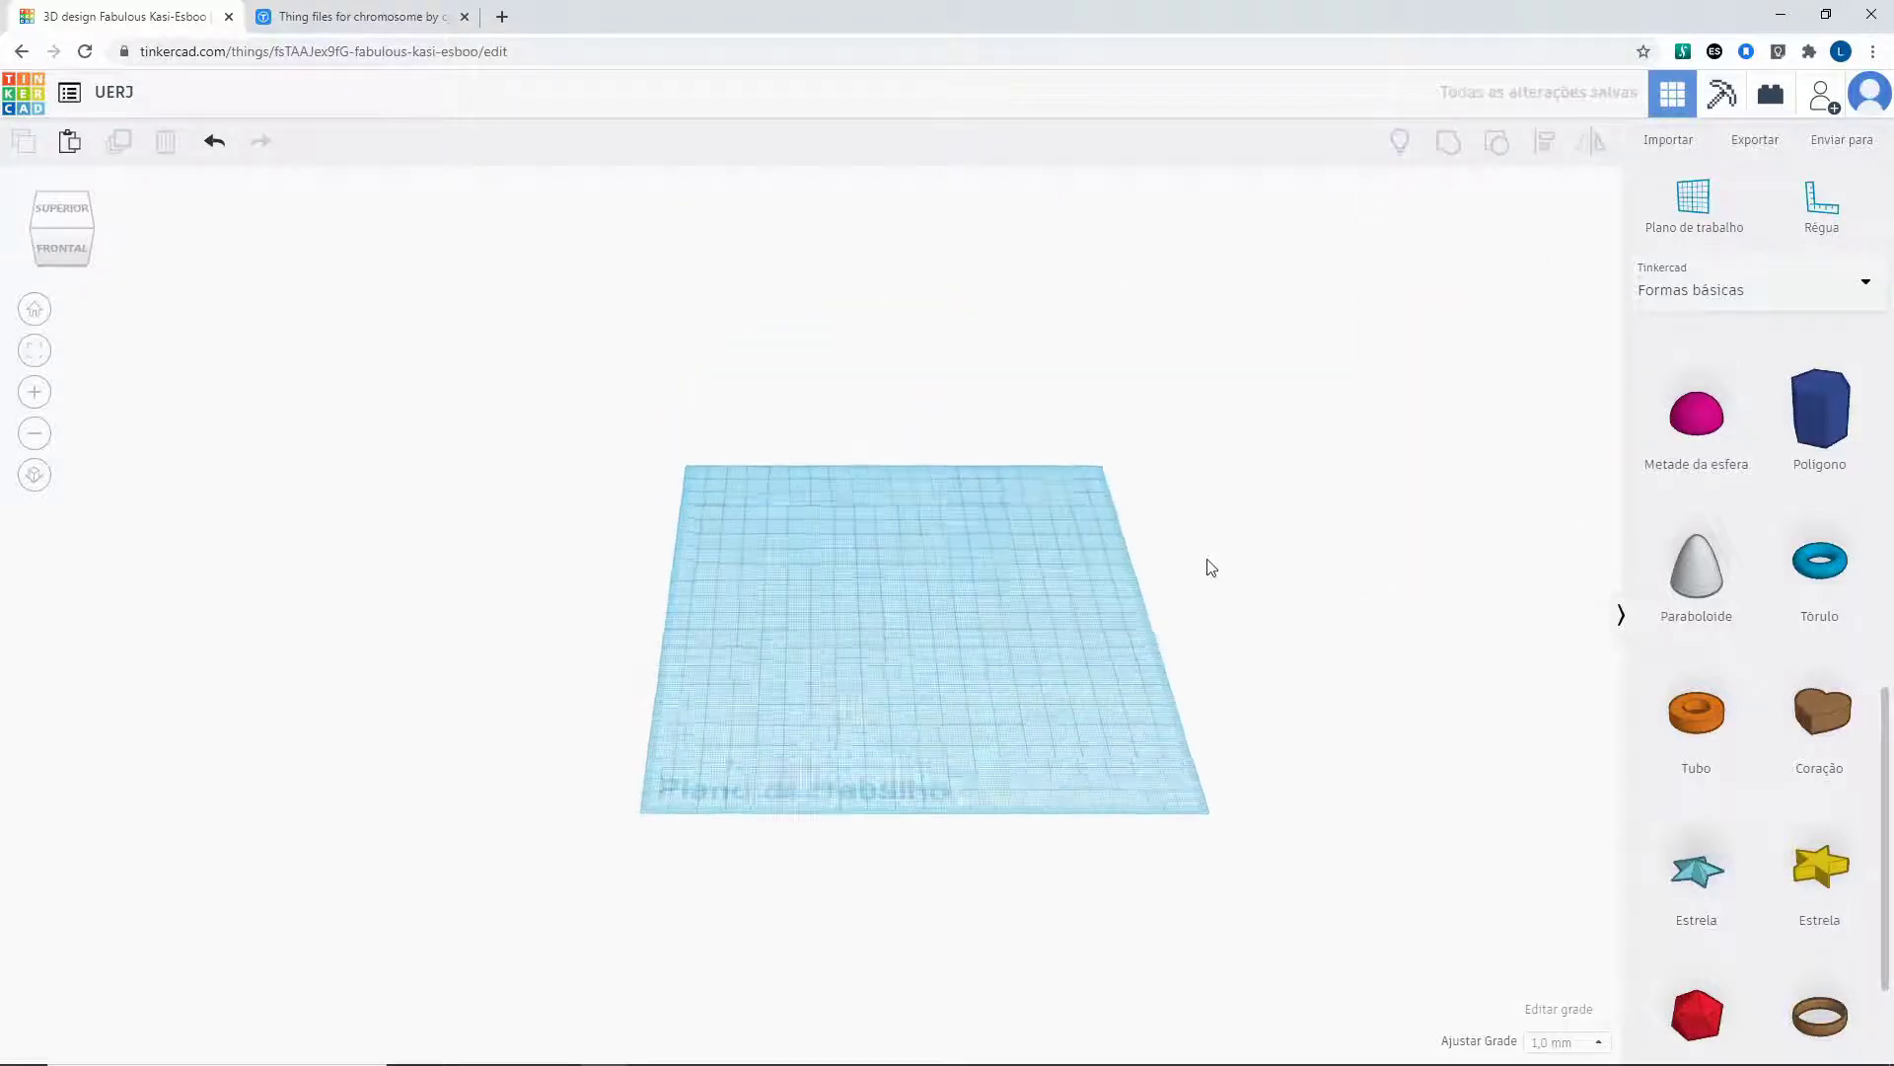
pyautogui.scroll(5, 1212, 567)
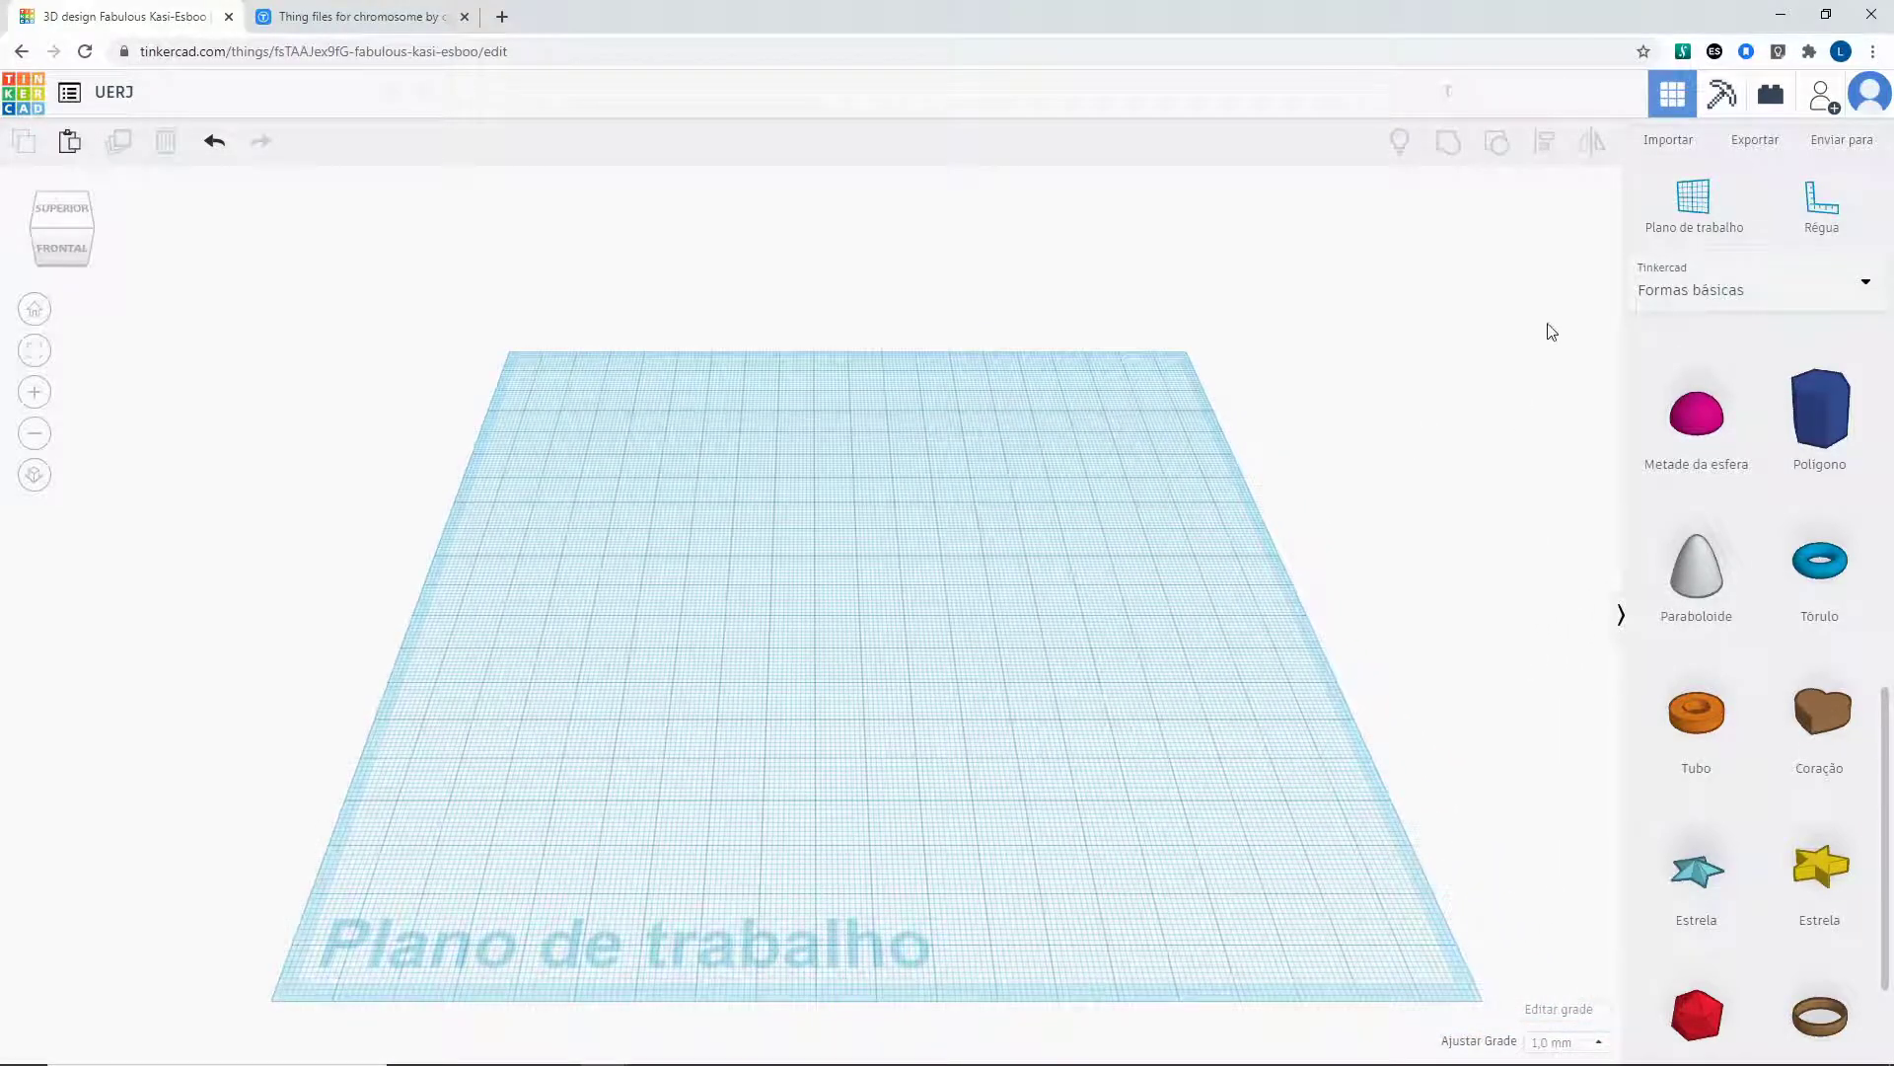
# Place a solid red Caixa enlarged to a 70 by 70 mm base, and move it about 14 mm towards the workplane's back.
pyautogui.scroll(8, 1758, 346)
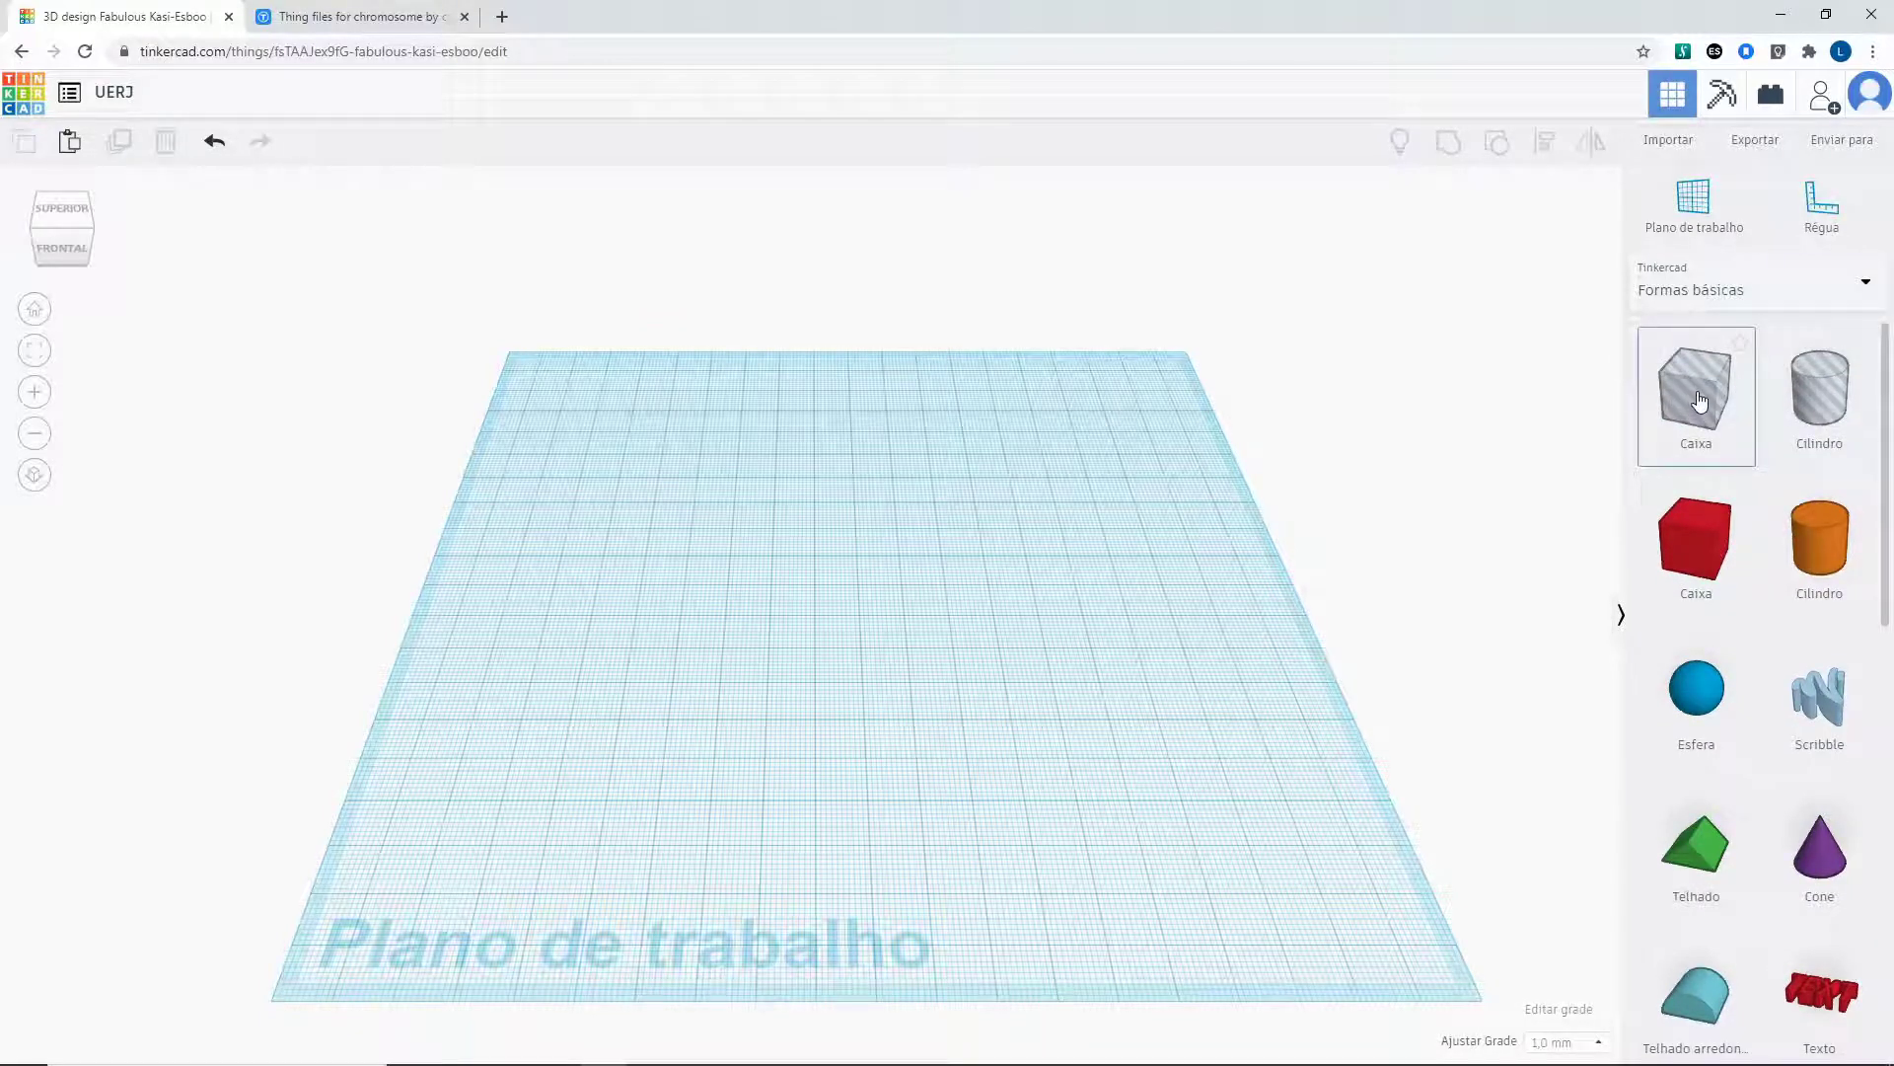
pyautogui.moveTo(1697, 551); pyautogui.dragTo(978, 827)
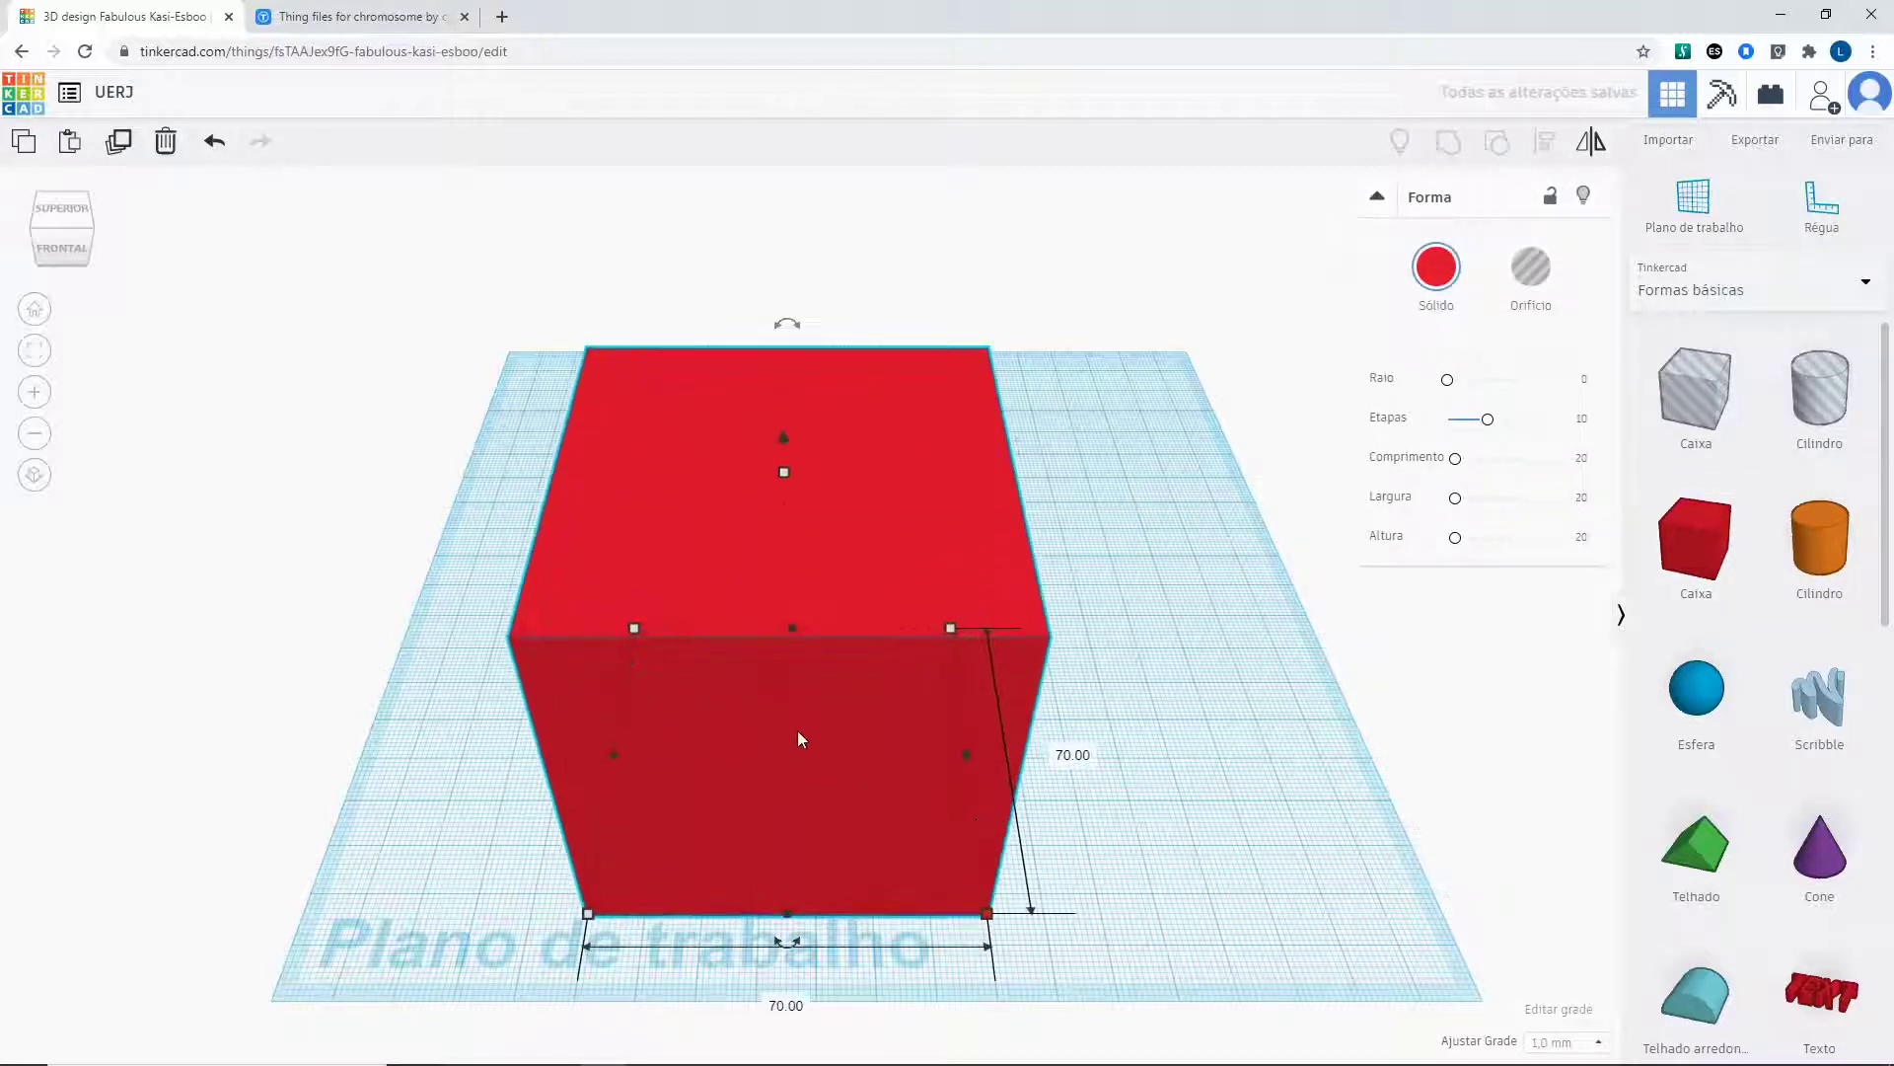
pyautogui.moveTo(798, 730); pyautogui.dragTo(845, 636)
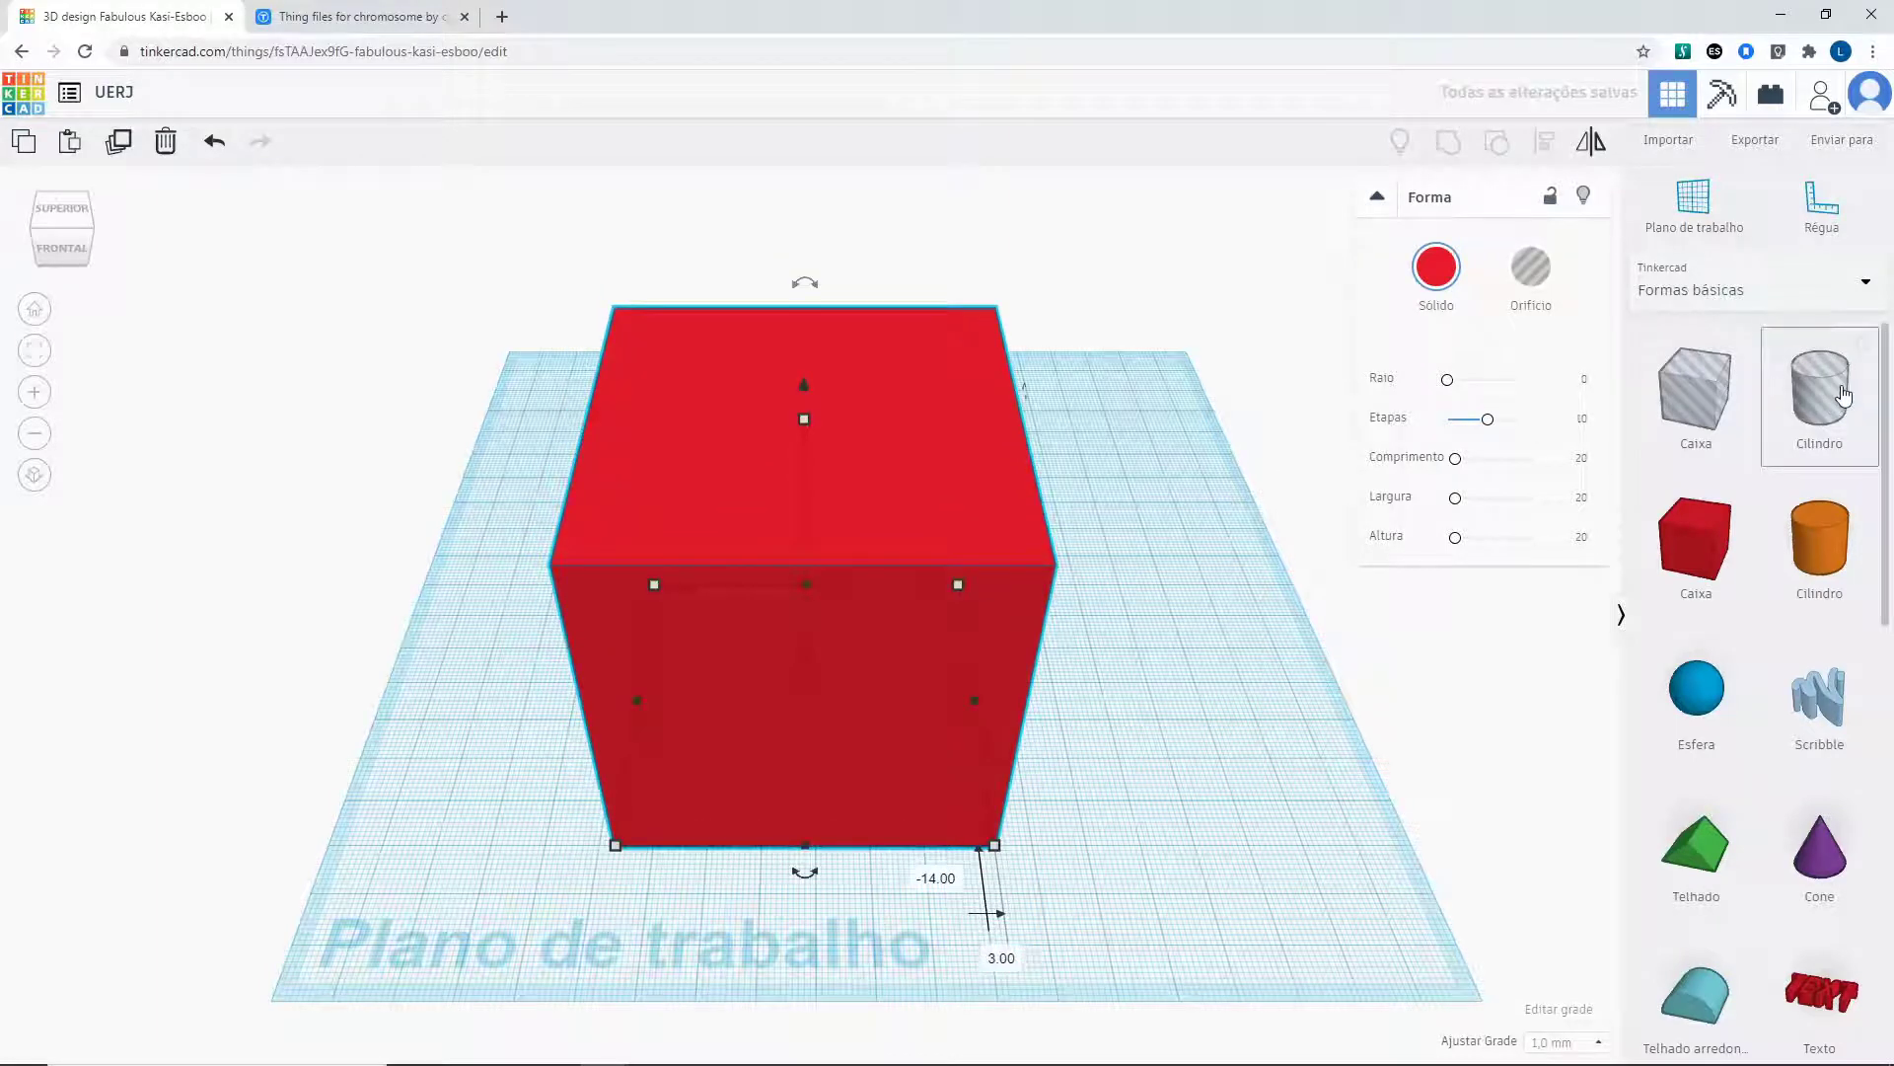
# Place a hole Cilindro beside the box, set its Lados to 64, and stretch it to 112 mm tall.
pyautogui.moveTo(1844, 395); pyautogui.dragTo(1089, 728)
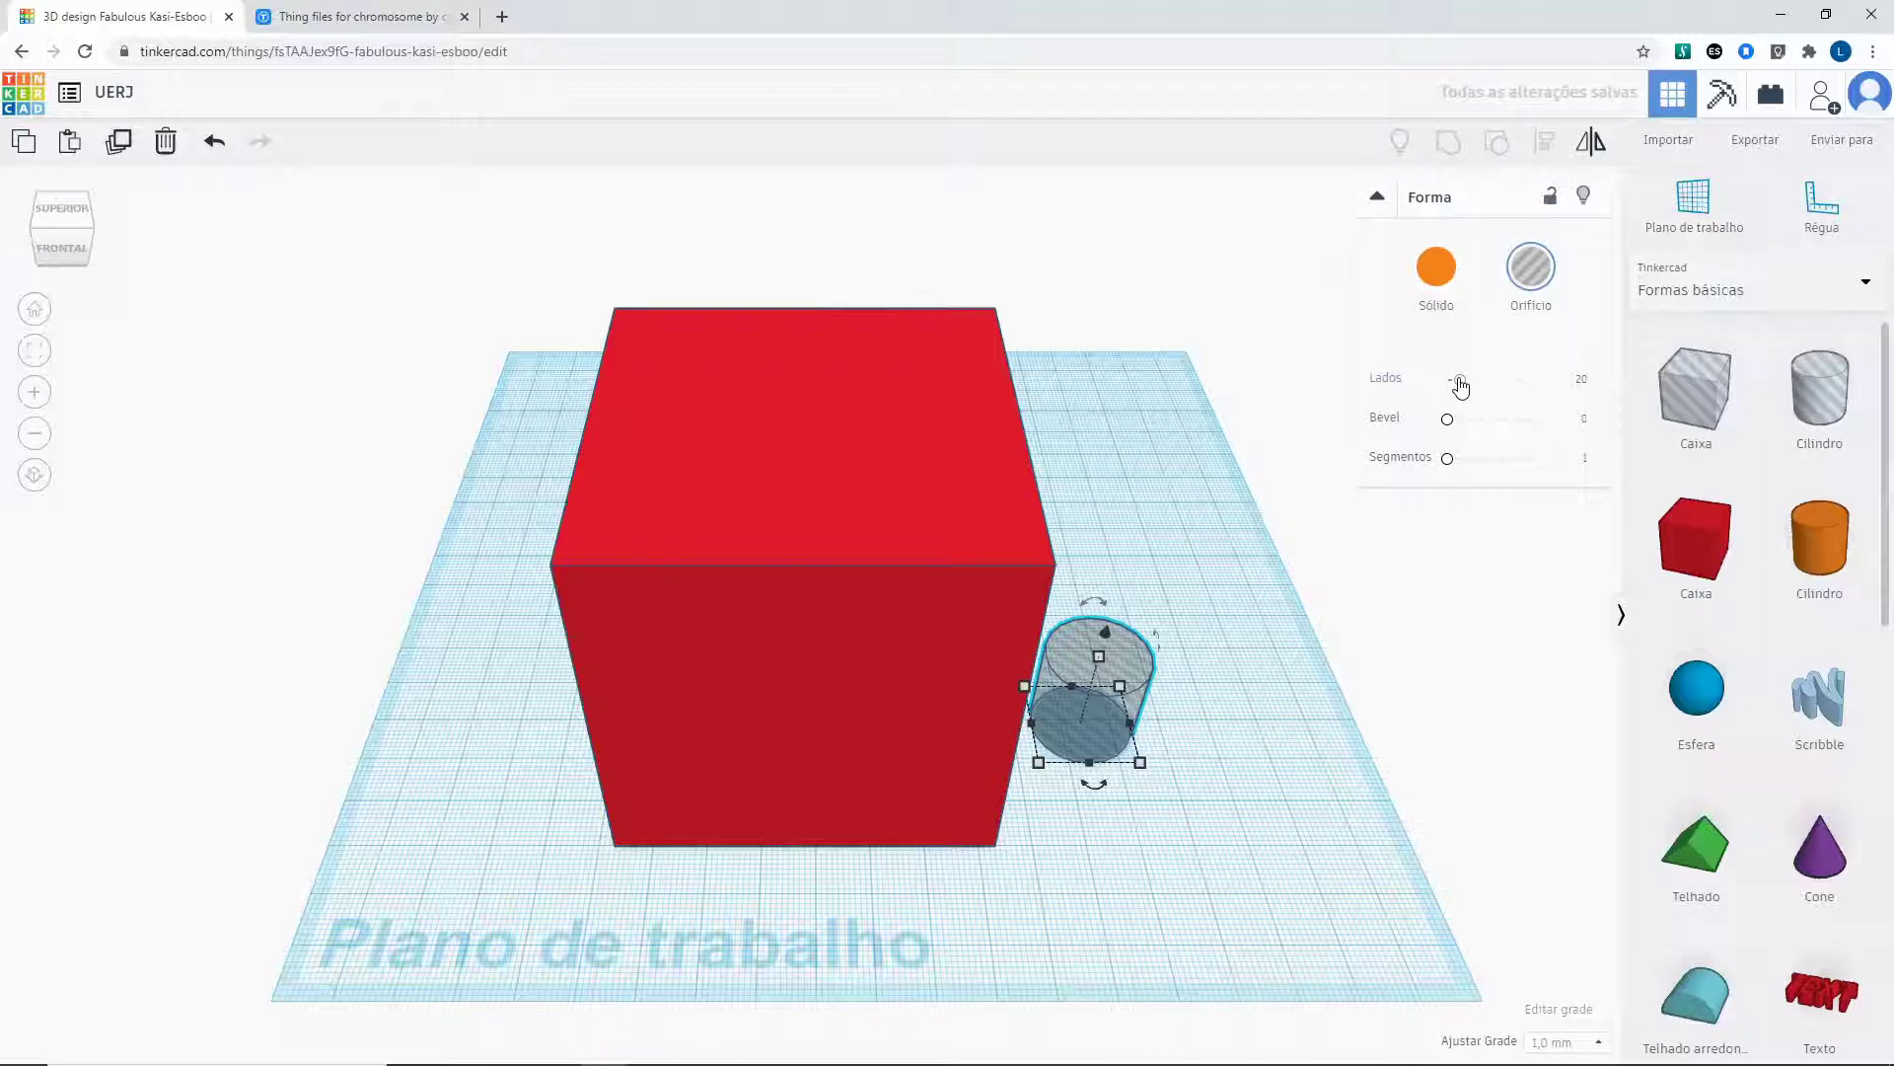
pyautogui.moveTo(1461, 385); pyautogui.dragTo(1532, 380)
pyautogui.moveTo(1099, 660)
pyautogui.moveTo(1101, 656); pyautogui.dragTo(1154, 163)
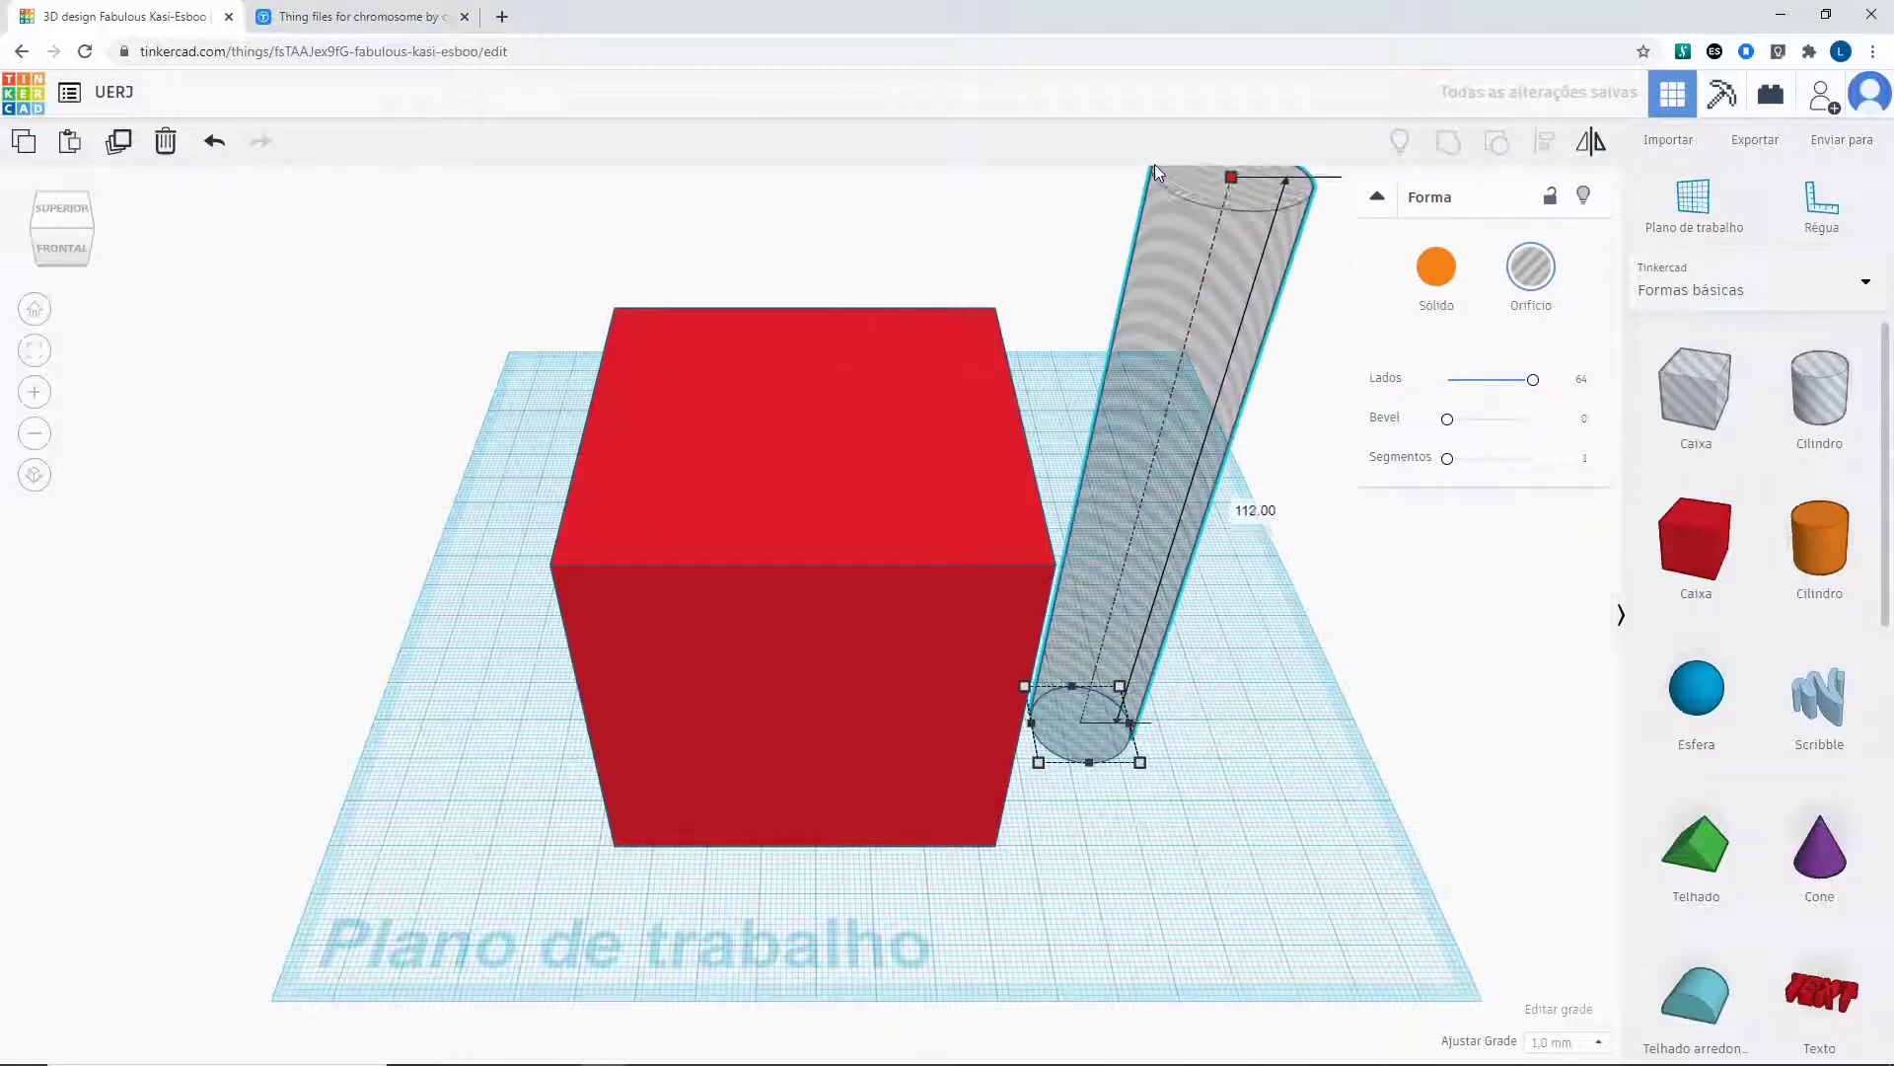
# Move the hole cylinder about 58 mm sideways into the middle of the red box.
pyautogui.moveTo(1135, 469); pyautogui.dragTo(757, 470)
pyautogui.scroll(-3, 757, 472)
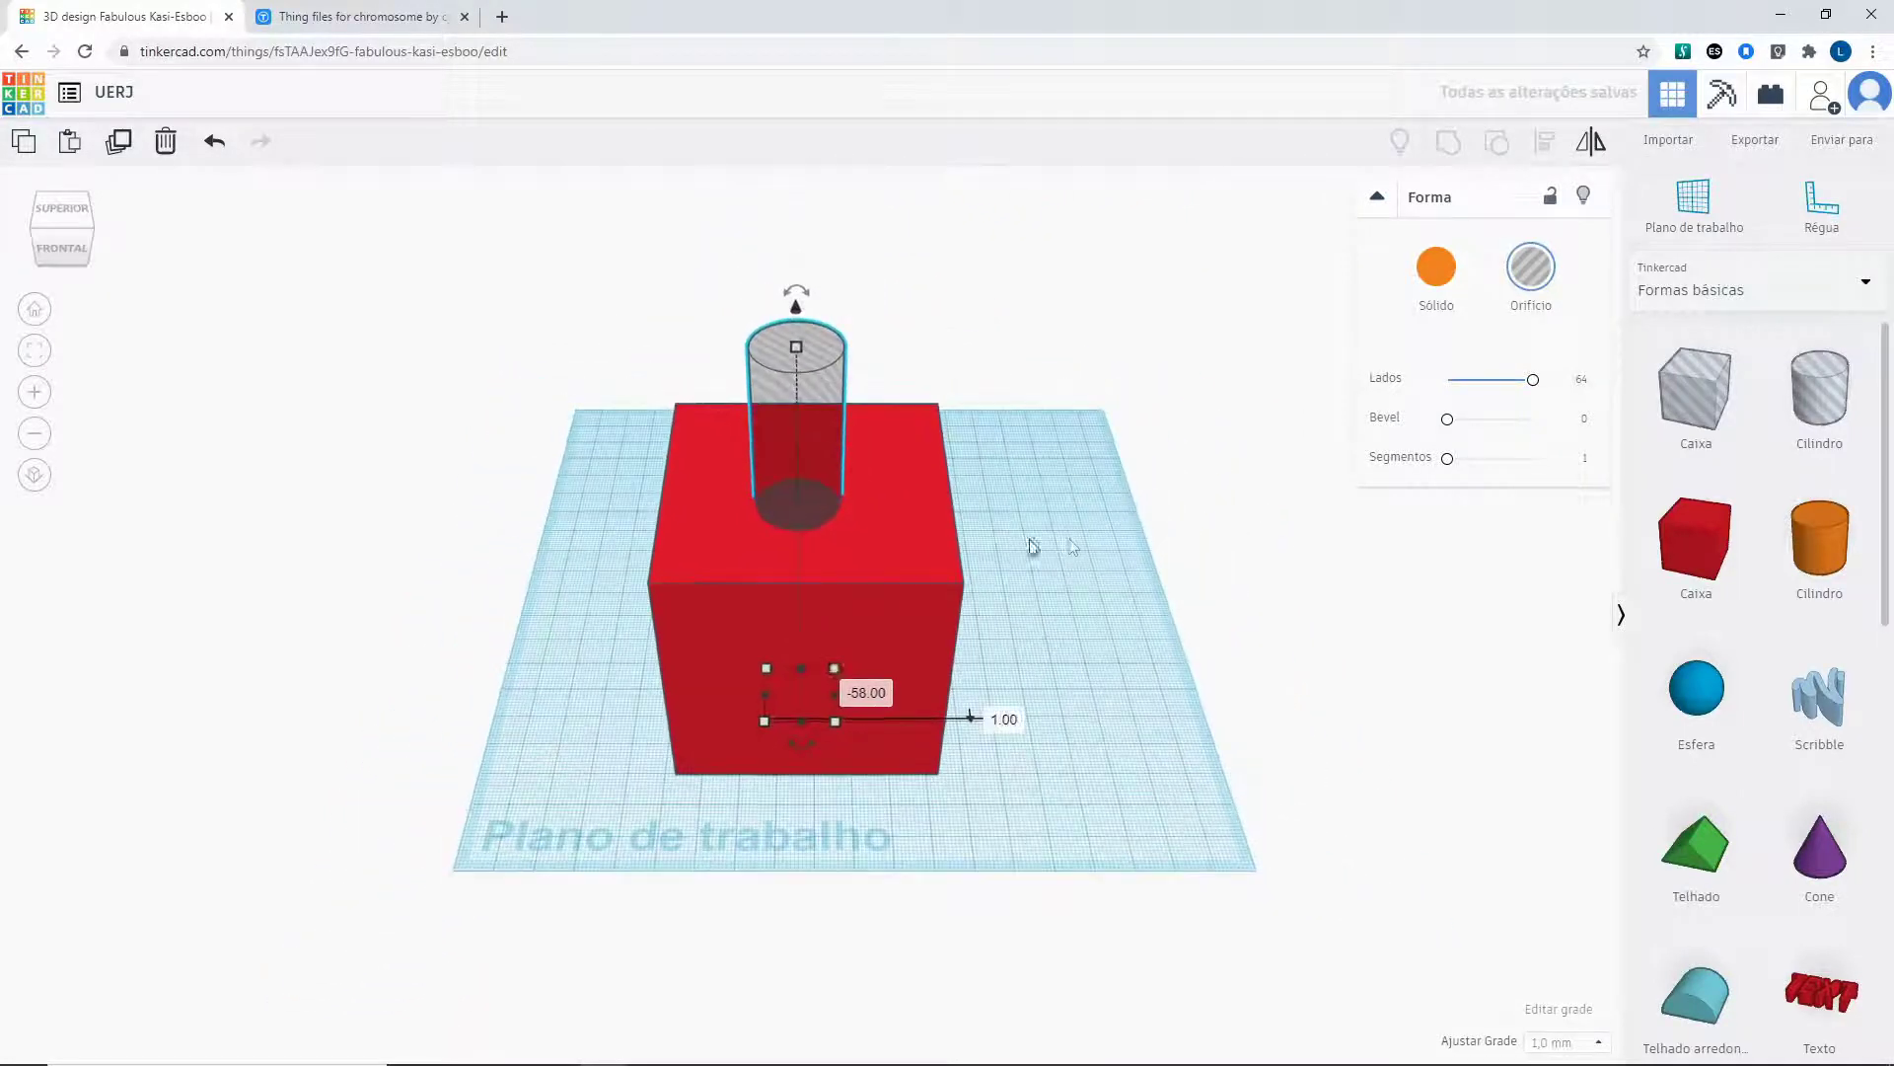
pyautogui.moveTo(1065, 554); pyautogui.dragTo(1076, 503, button='right')
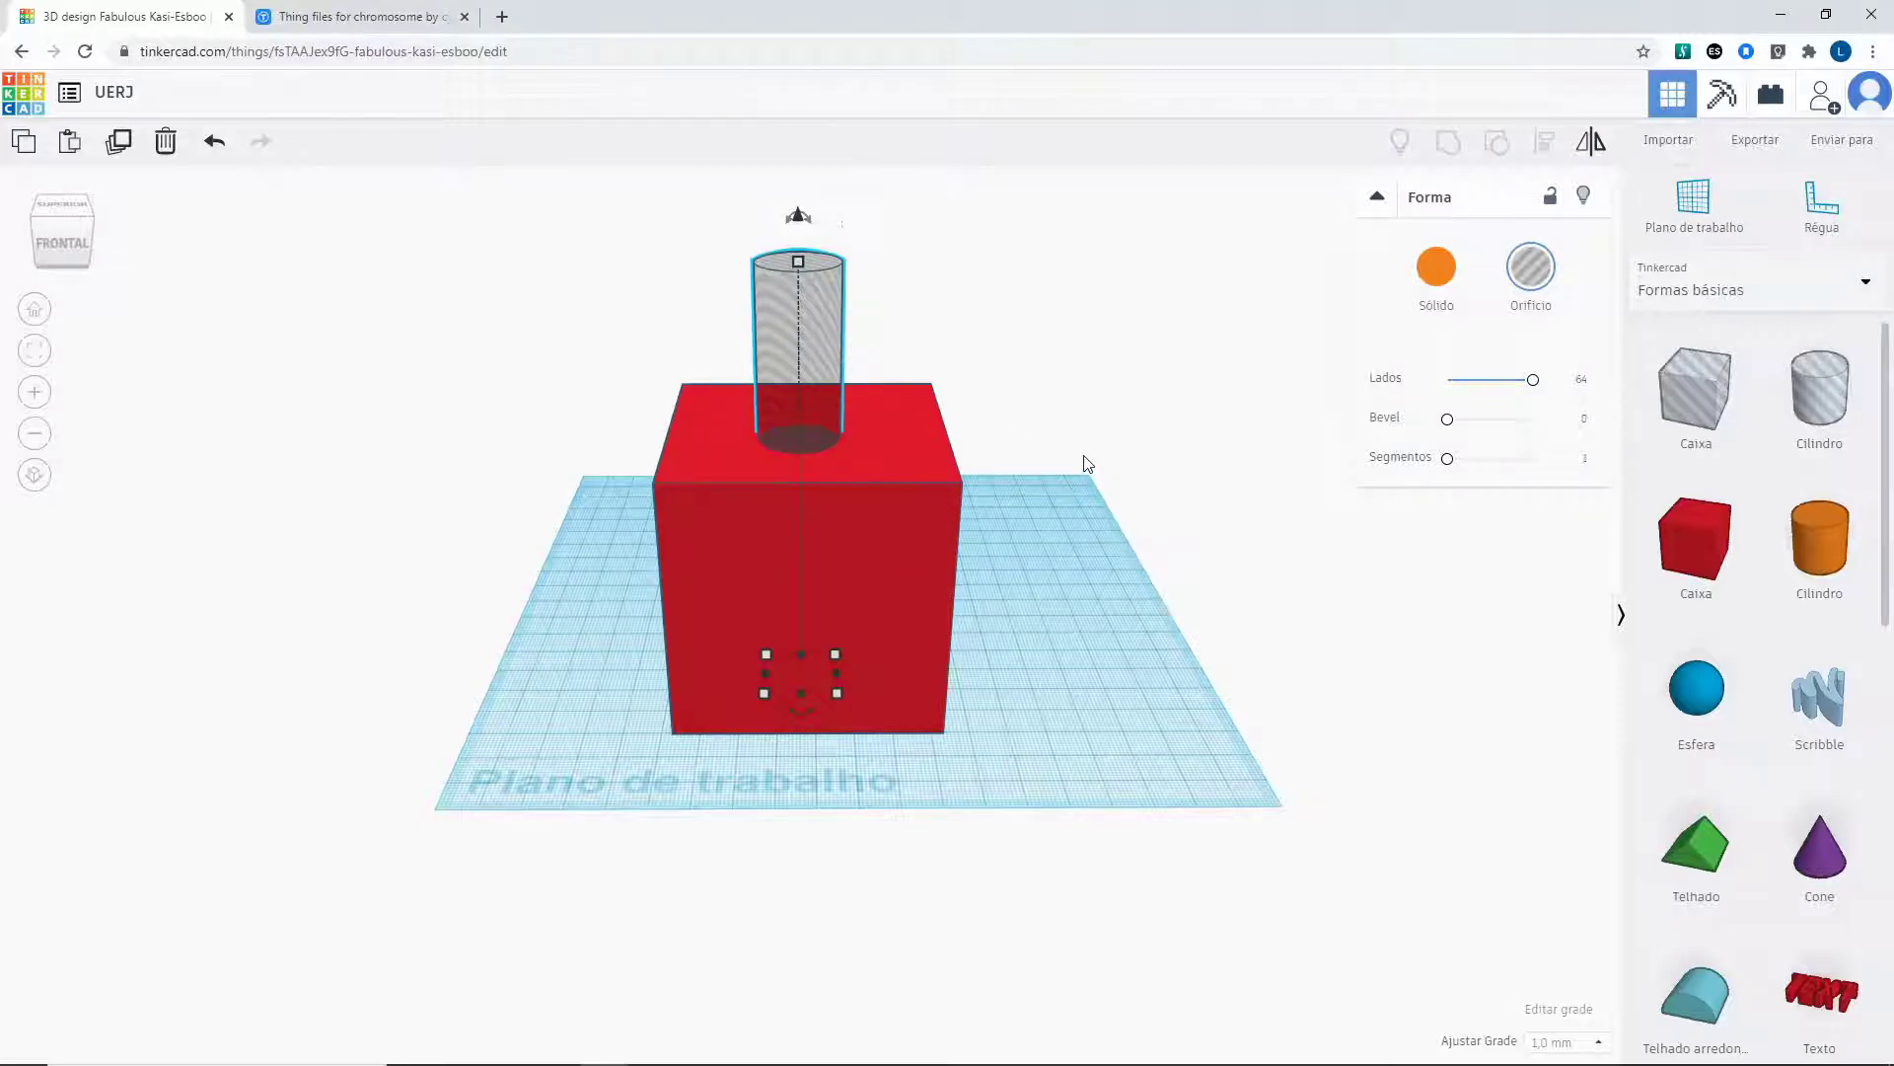
# Group the box with the hole cylinder to cut a round hole, and undo the grouping.
pyautogui.moveTo(468, 284); pyautogui.dragTo(980, 758)
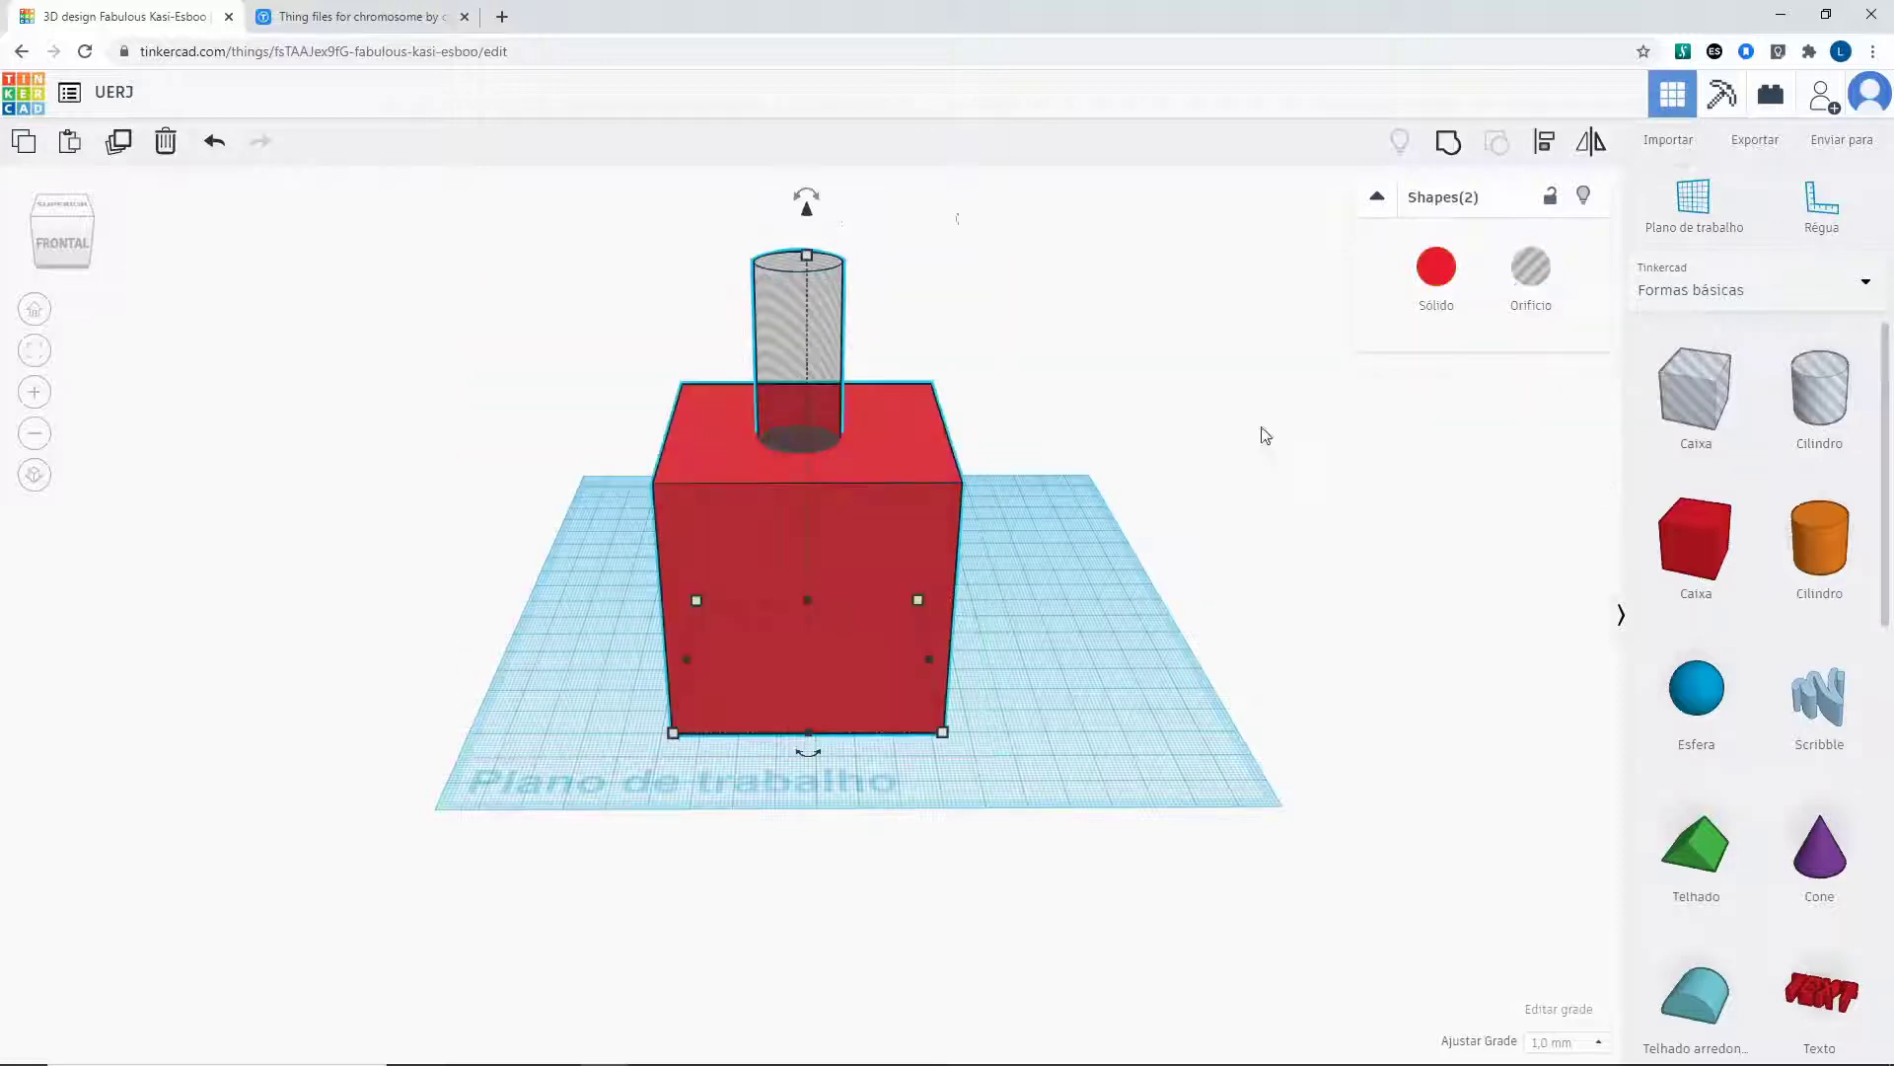
pyautogui.click(1455, 156)
pyautogui.moveTo(1081, 471); pyautogui.dragTo(1070, 556, button='right')
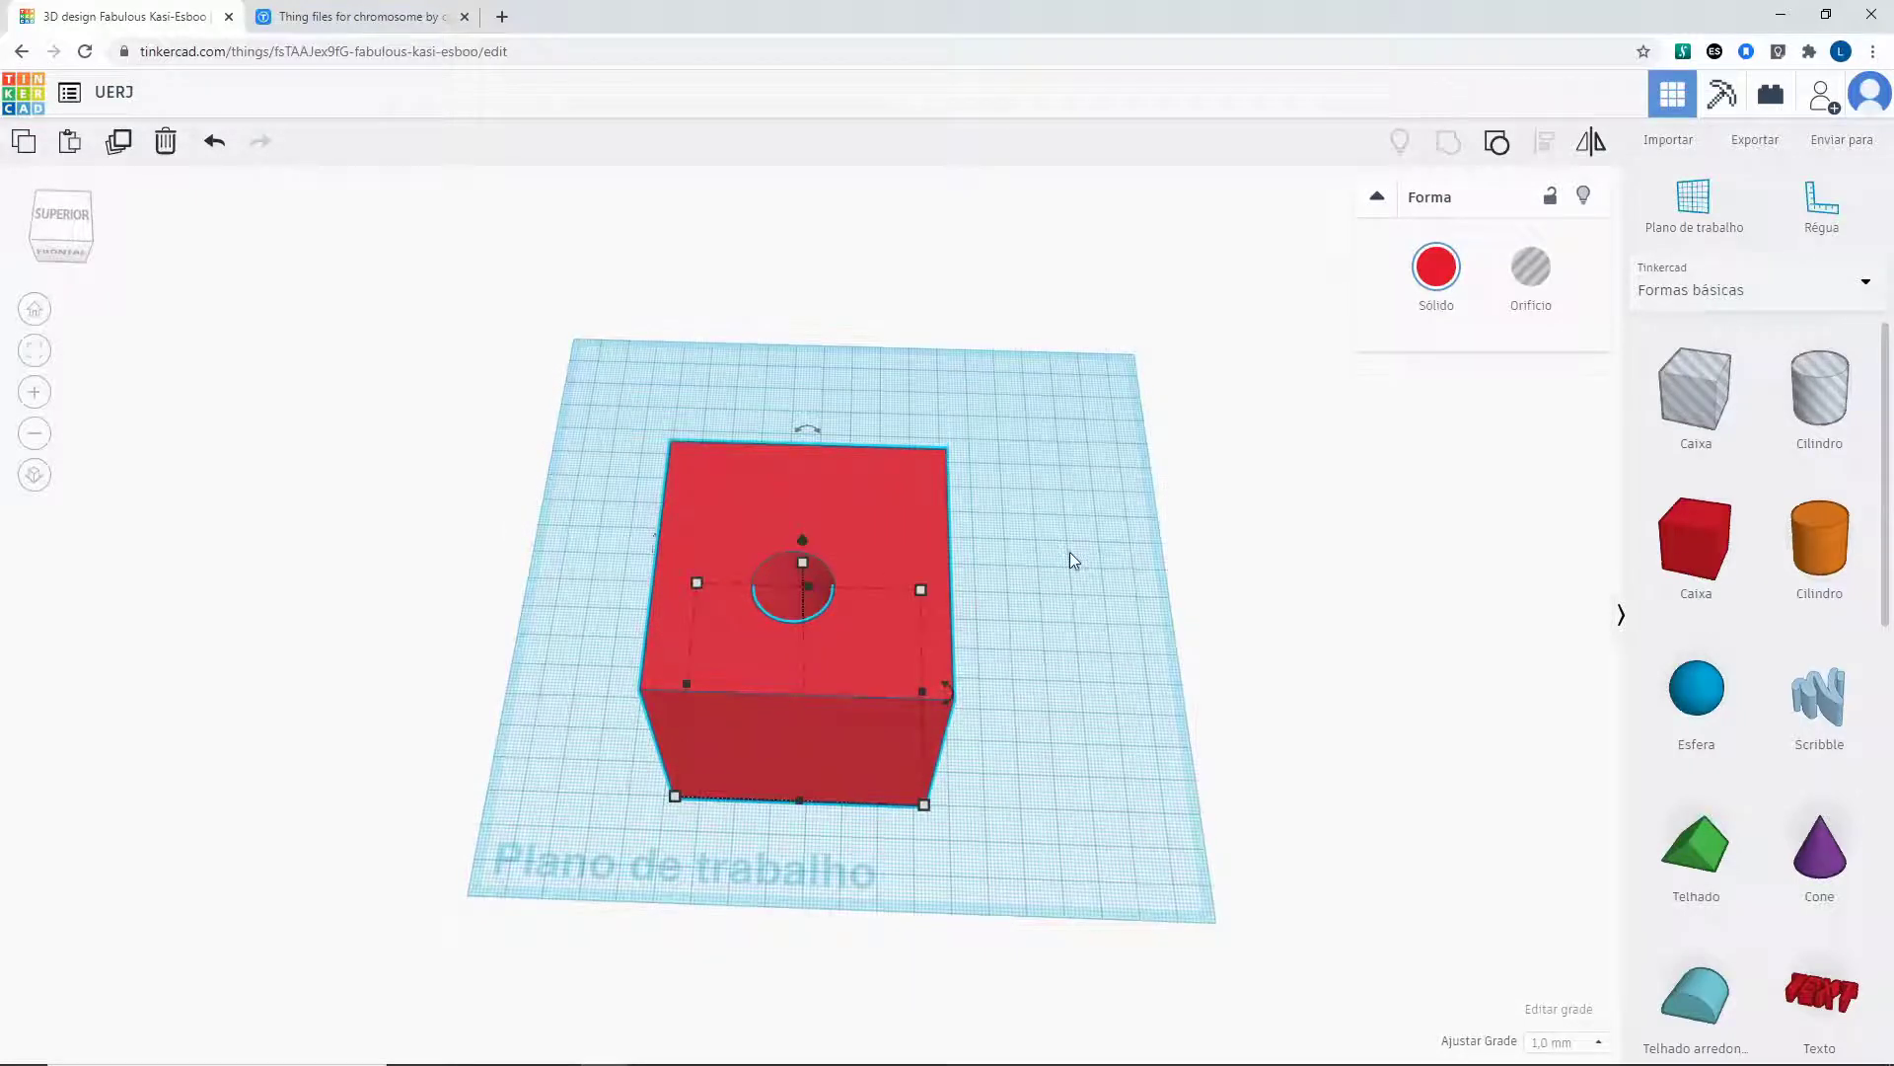
pyautogui.hotkey('ctrl', 'z')
pyautogui.moveTo(1068, 552); pyautogui.dragTo(897, 387, button='right')
# Turn the hole cylinder into an orange solid and group it with the red box.
pyautogui.click(819, 337)
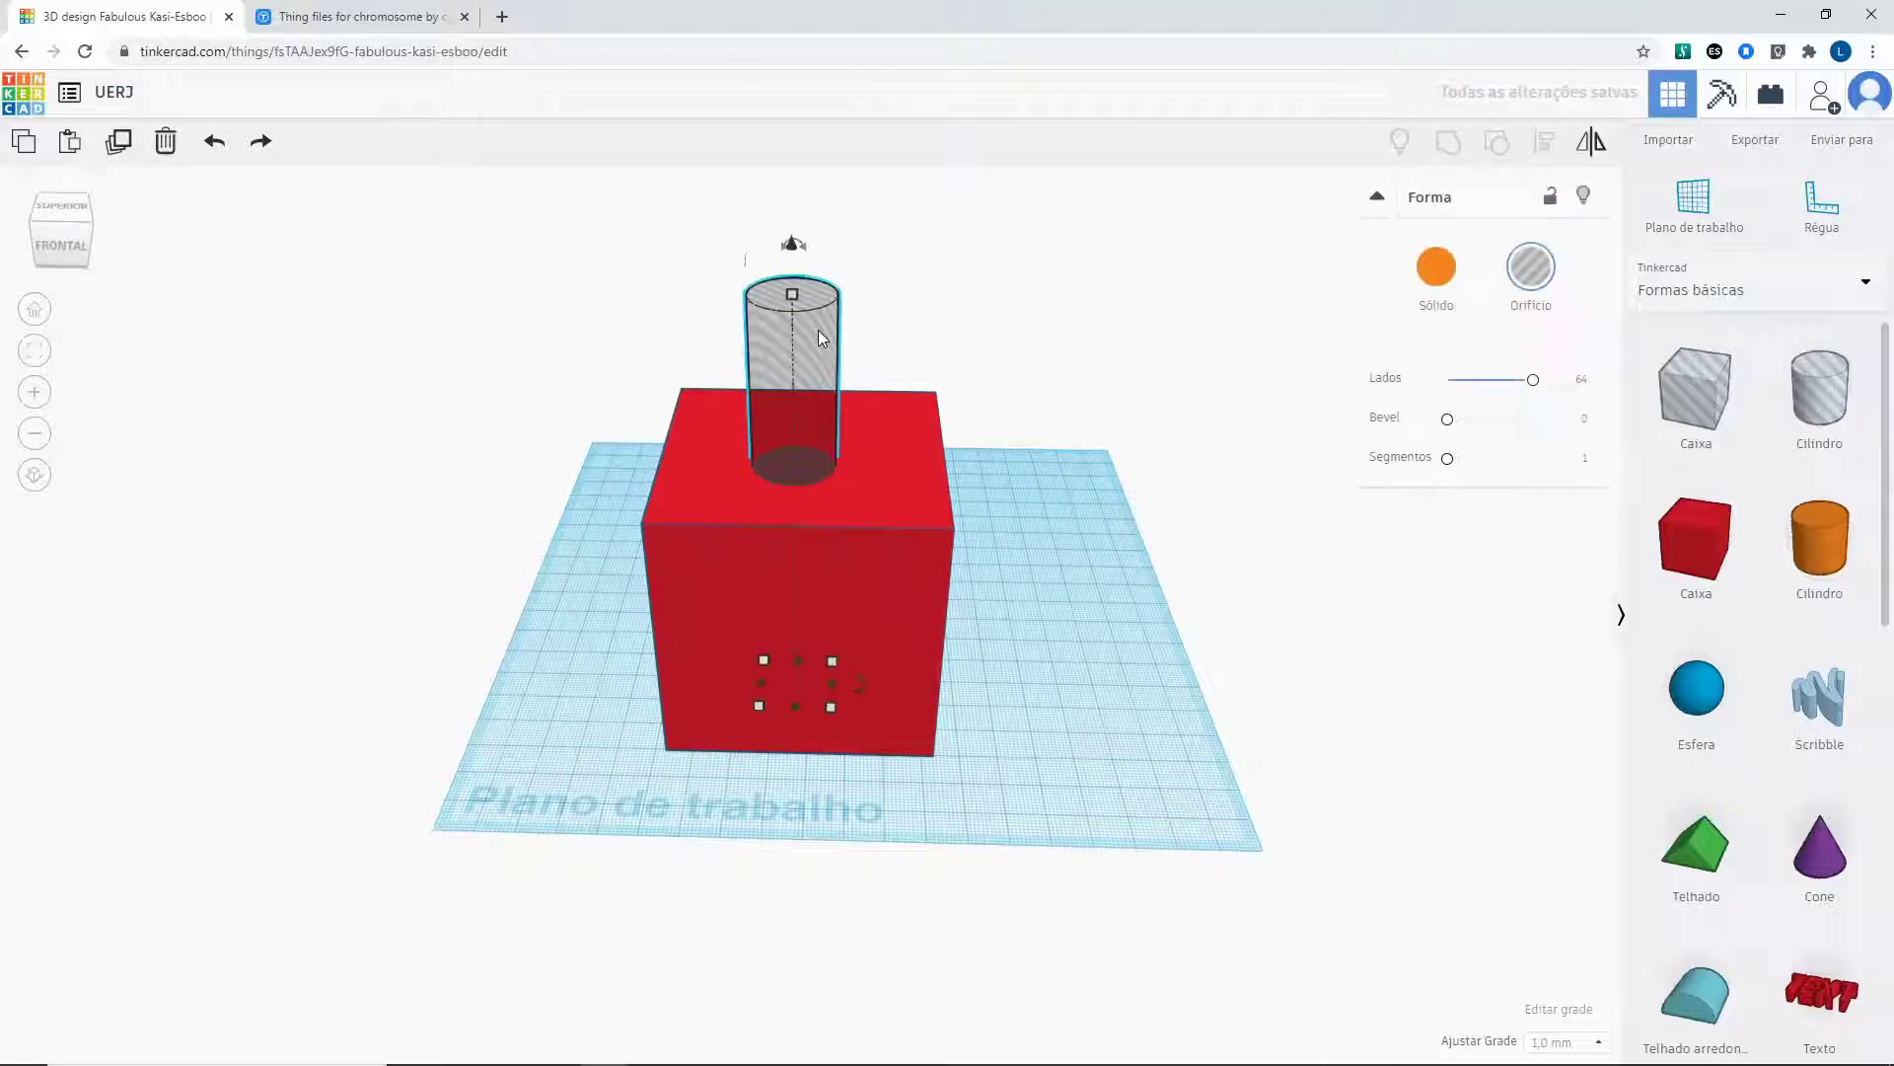
pyautogui.click(1436, 268)
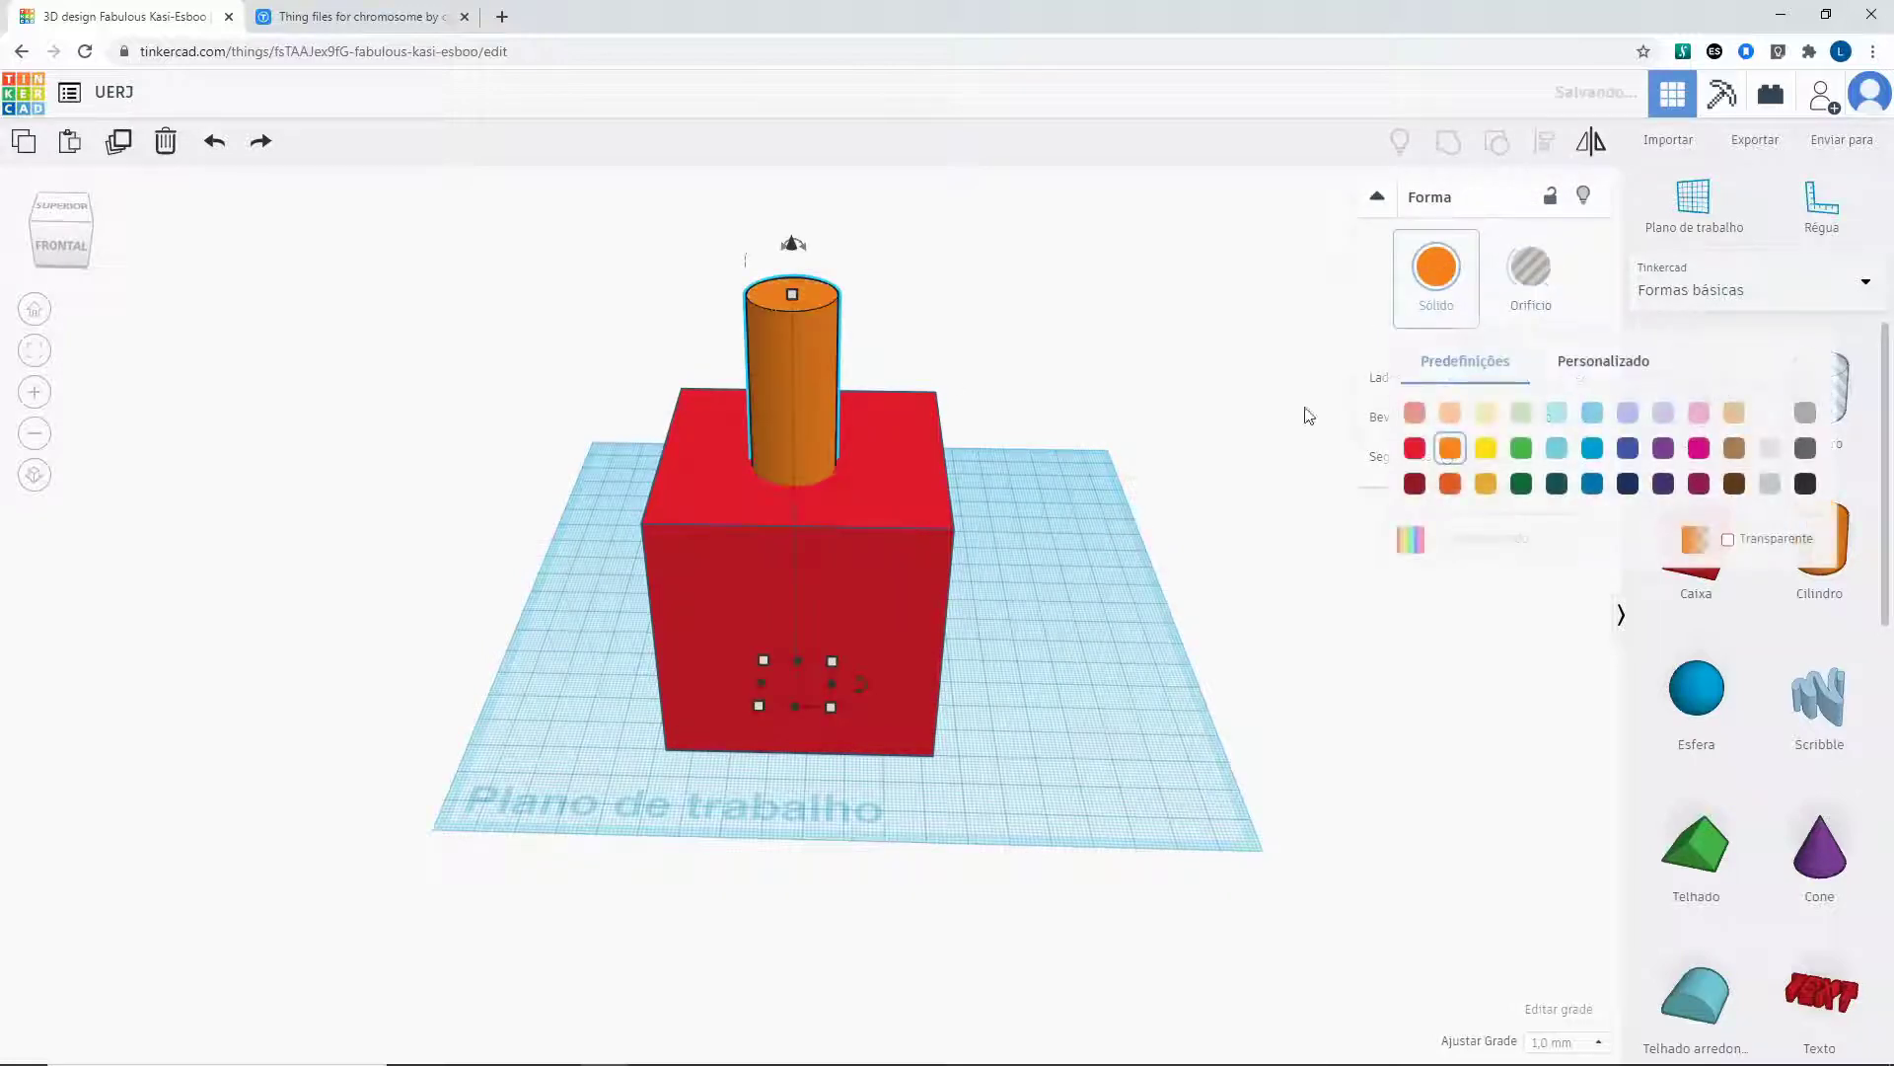
pyautogui.click(1144, 678)
pyautogui.moveTo(425, 375); pyautogui.dragTo(1063, 714)
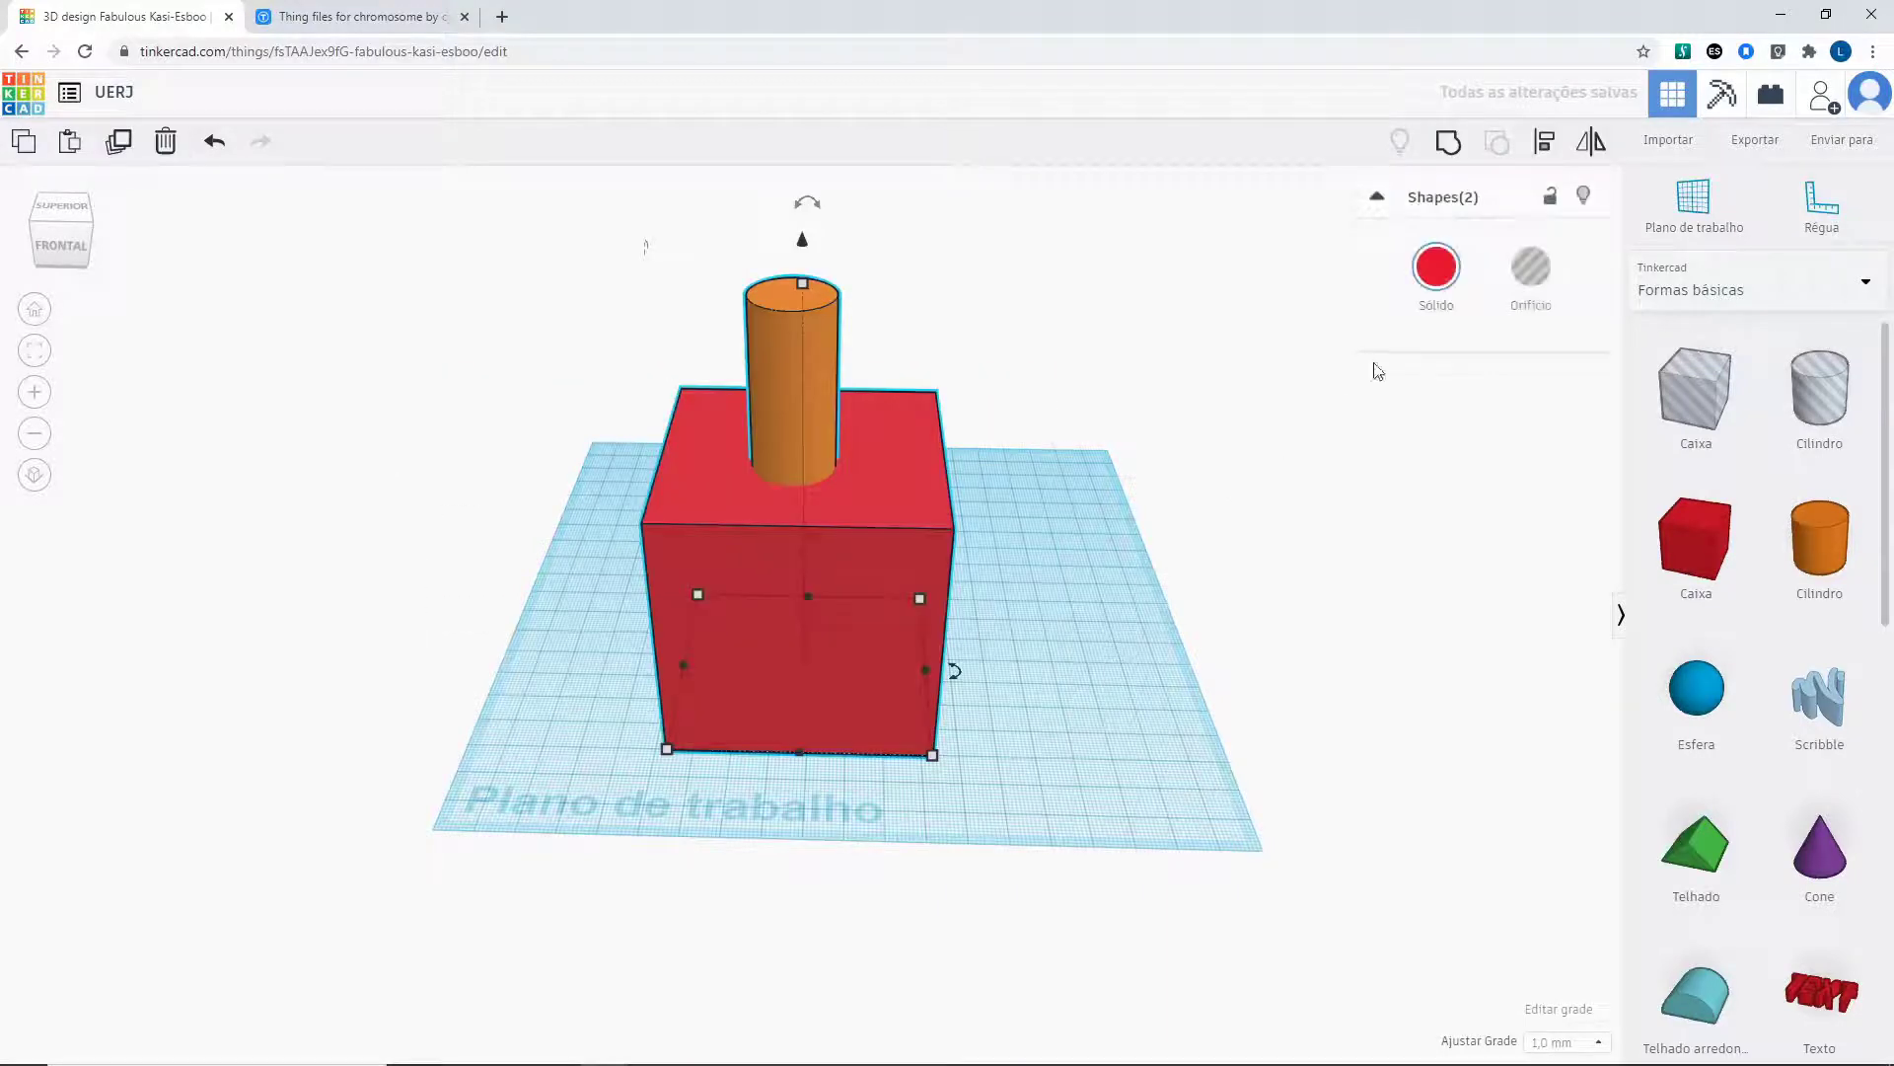
pyautogui.click(1446, 146)
pyautogui.moveTo(1156, 578); pyautogui.dragTo(1174, 642, button='right')
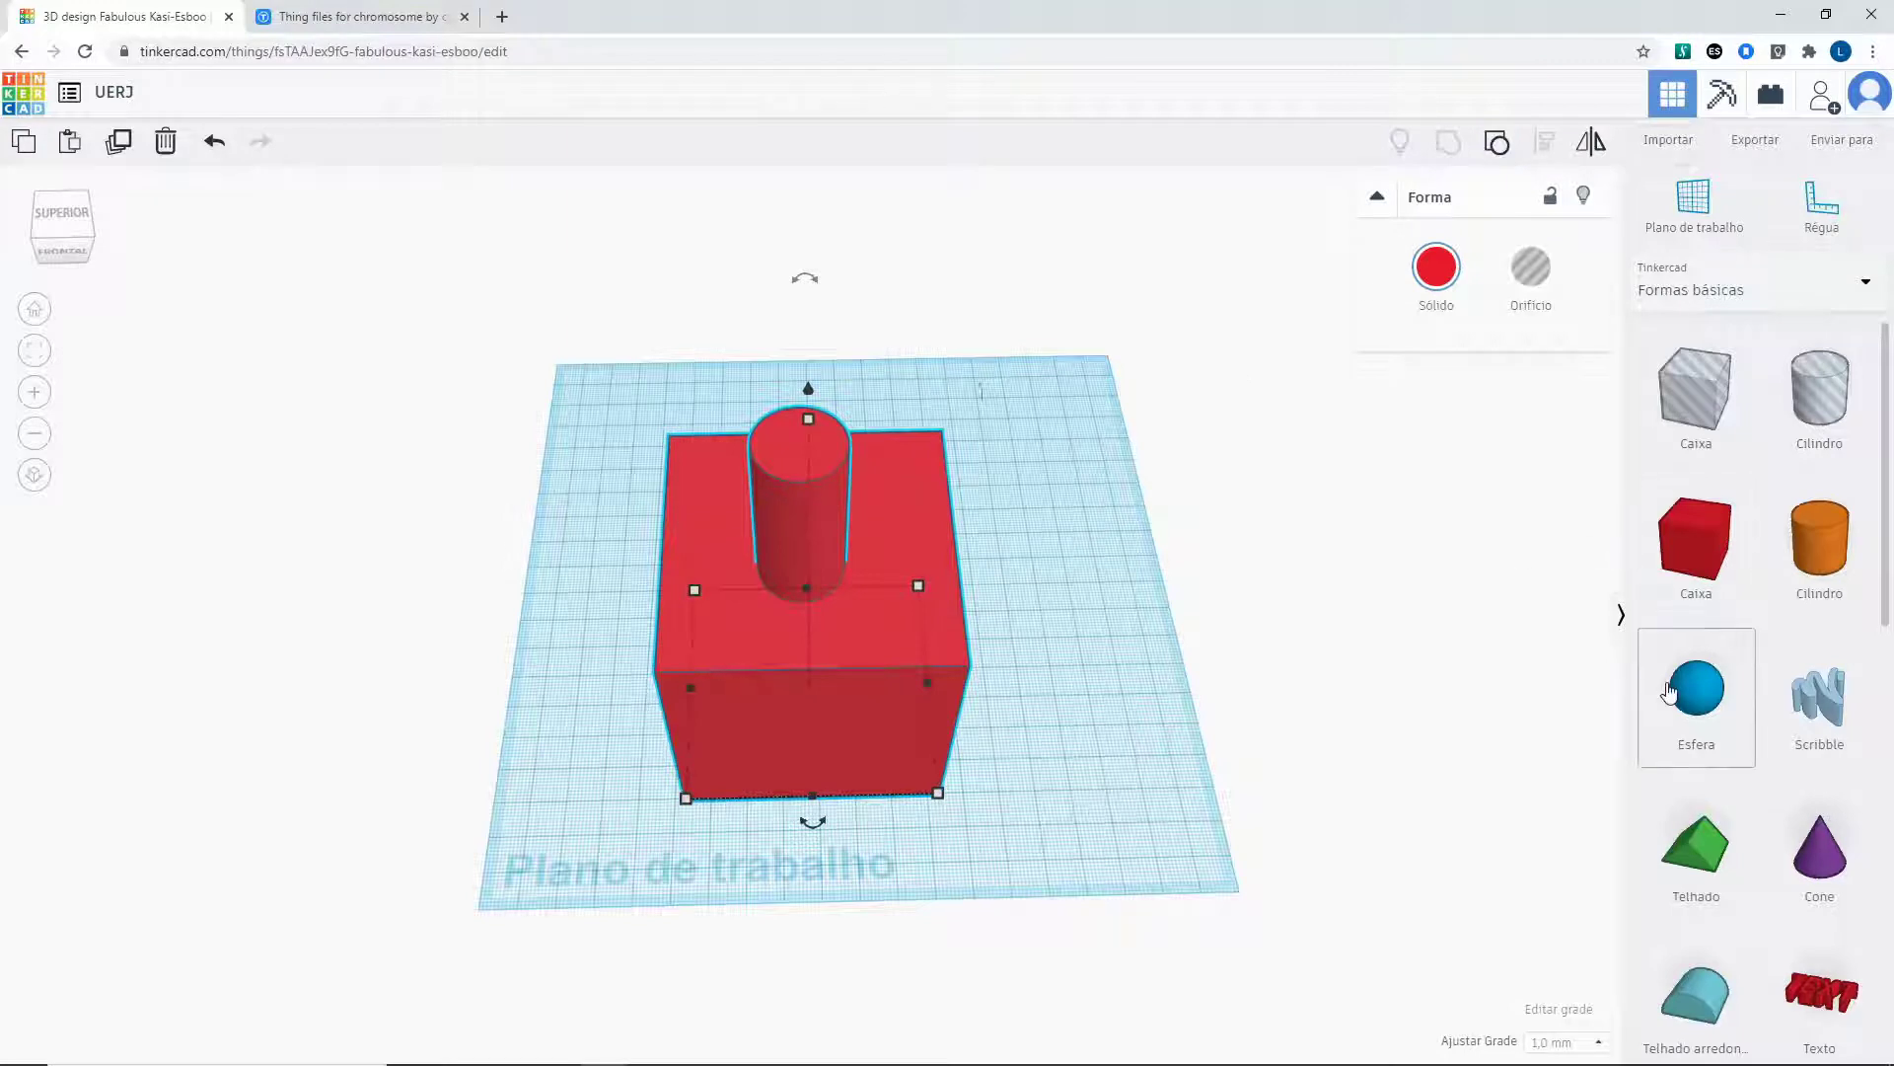
# Place a Coração as a hole, stretched to 129 mm tall, and move it into the box beside the cylinder.
pyautogui.scroll(-2, 1663, 688)
pyautogui.scroll(-6, 1779, 720)
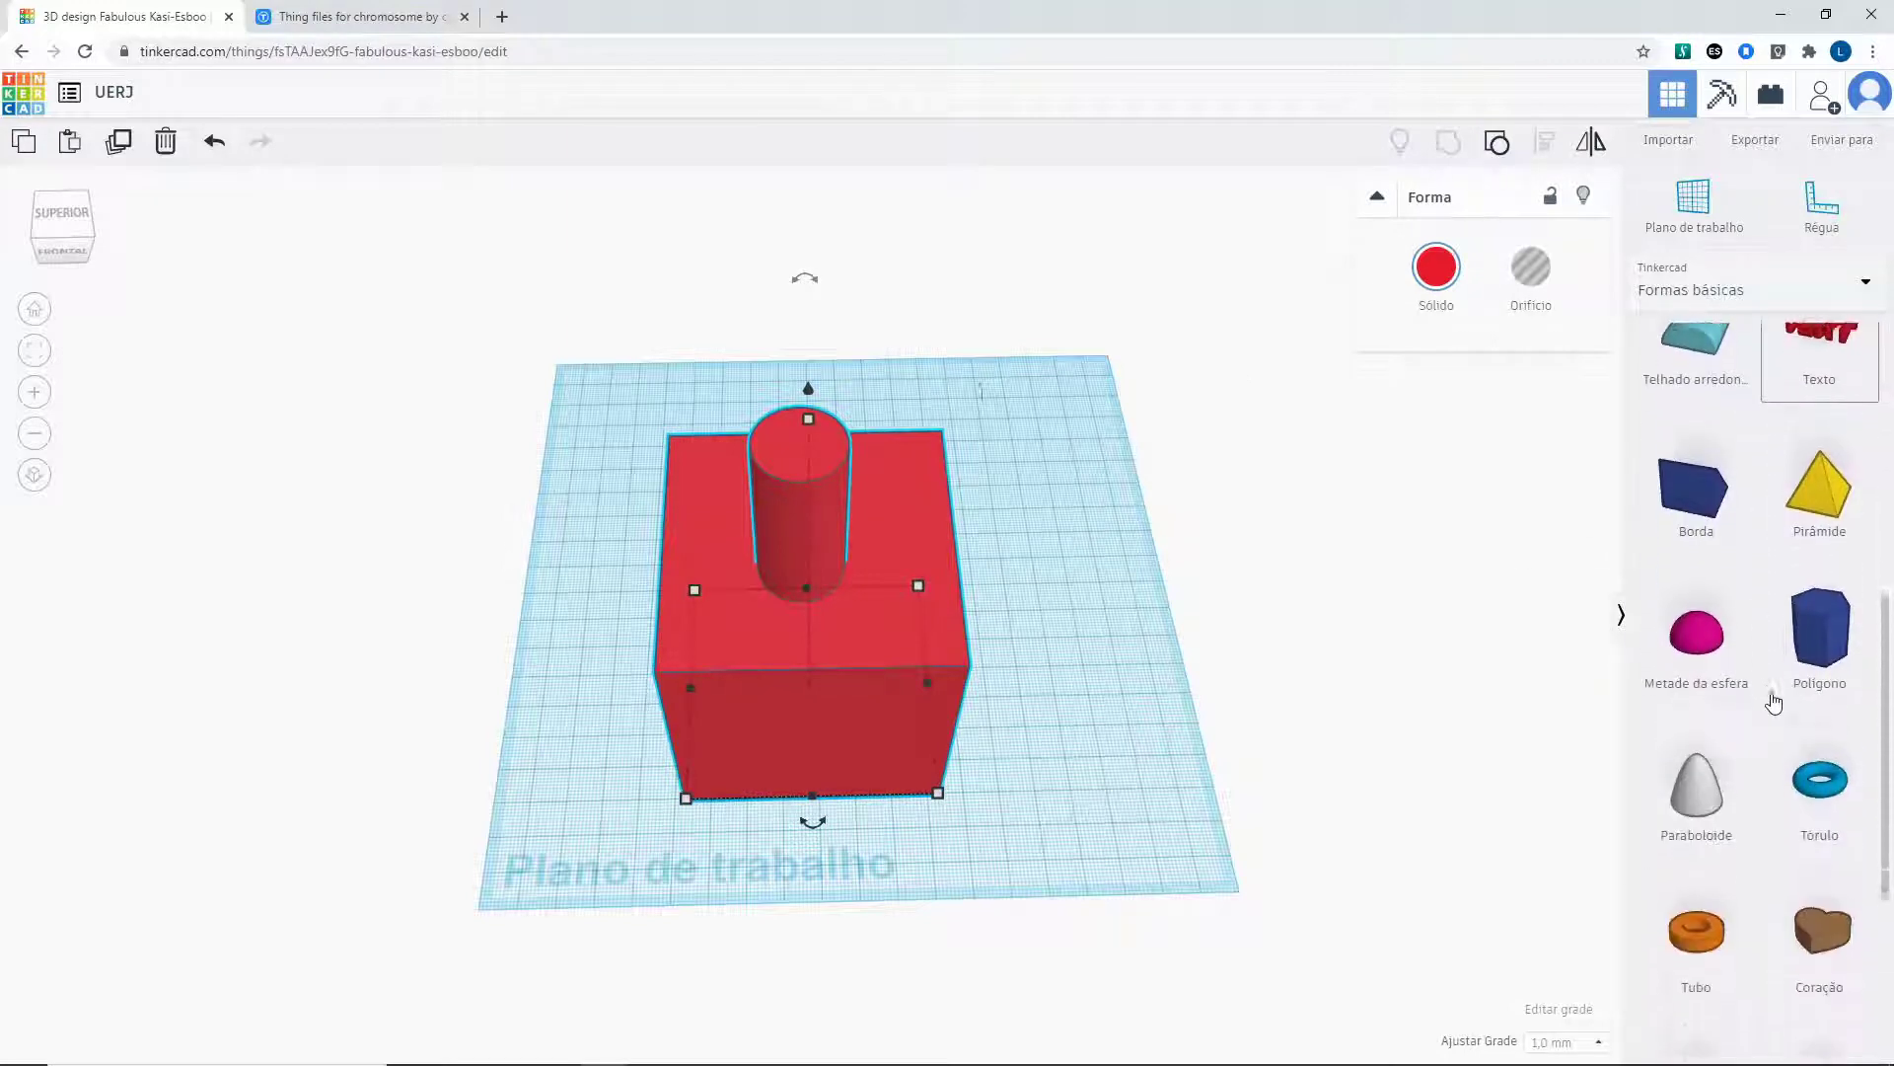
pyautogui.scroll(-2, 1766, 834)
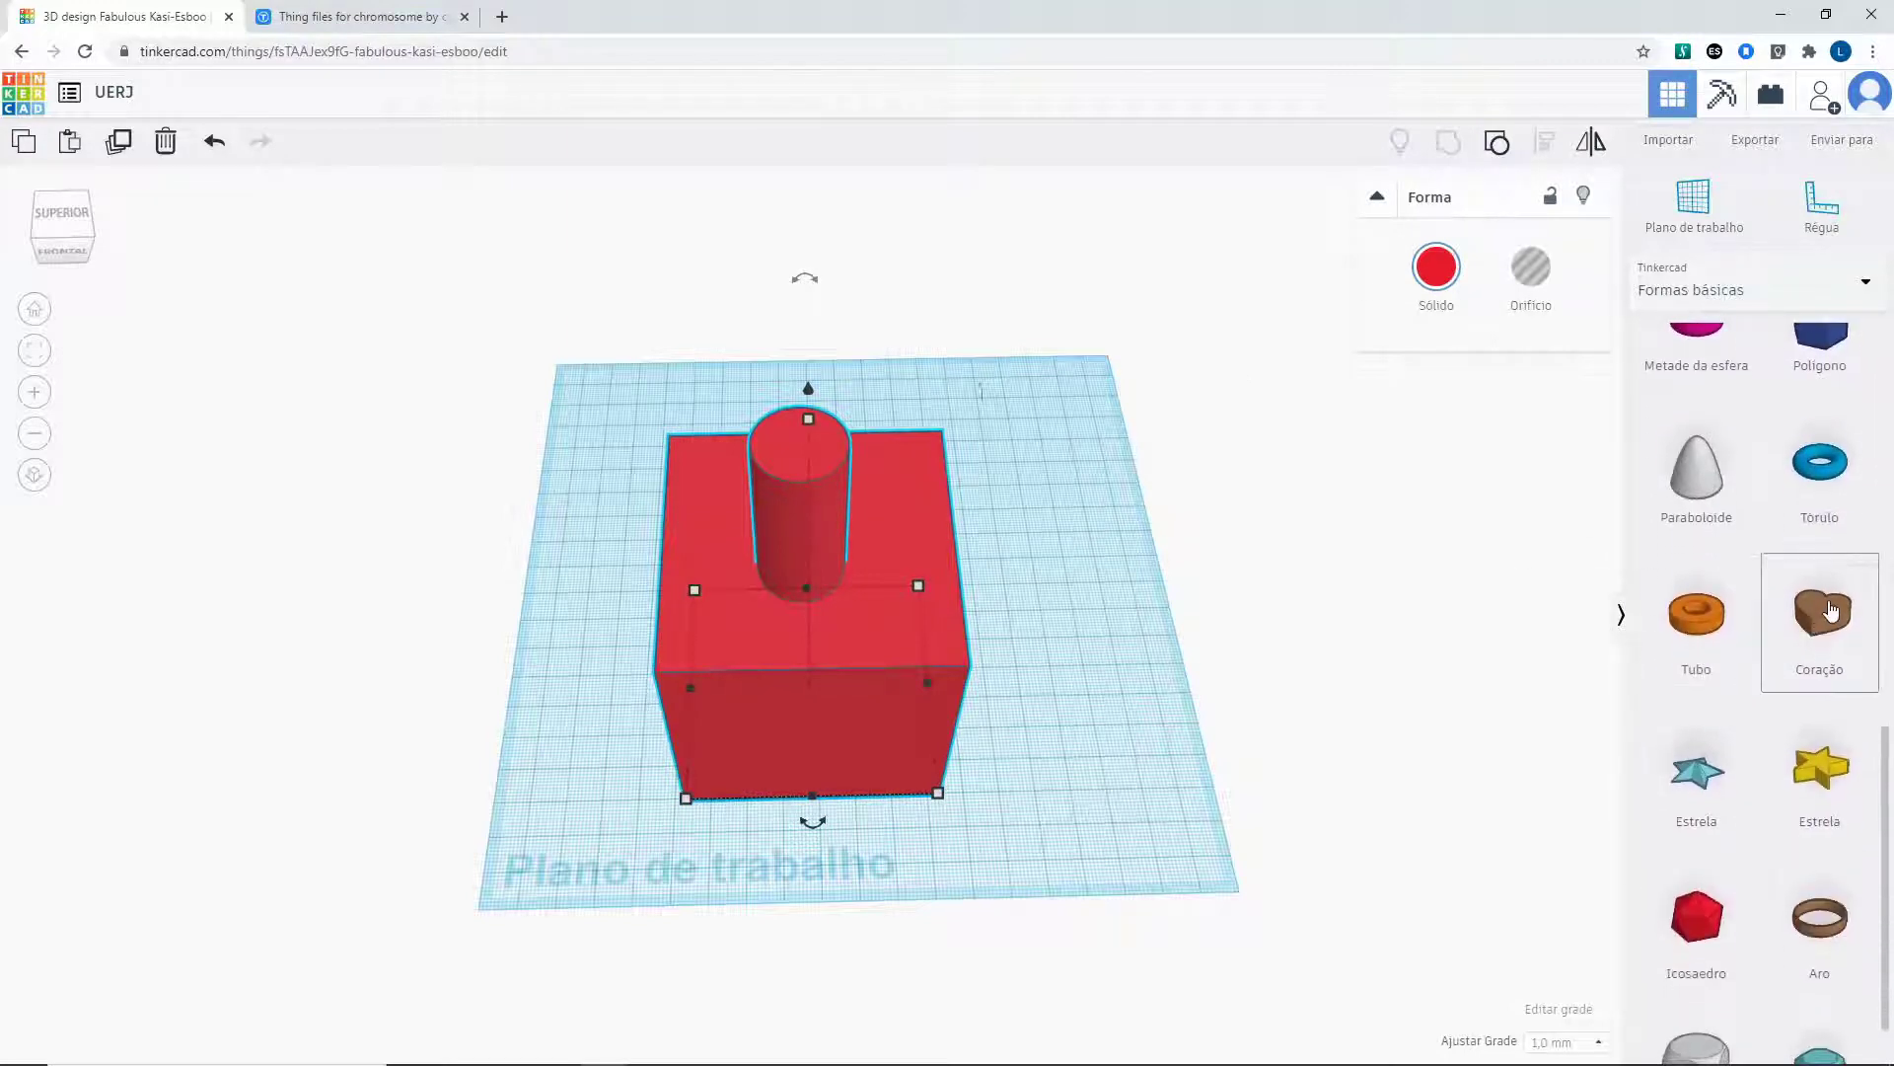
pyautogui.moveTo(1818, 612); pyautogui.dragTo(1074, 426)
pyautogui.click(1531, 266)
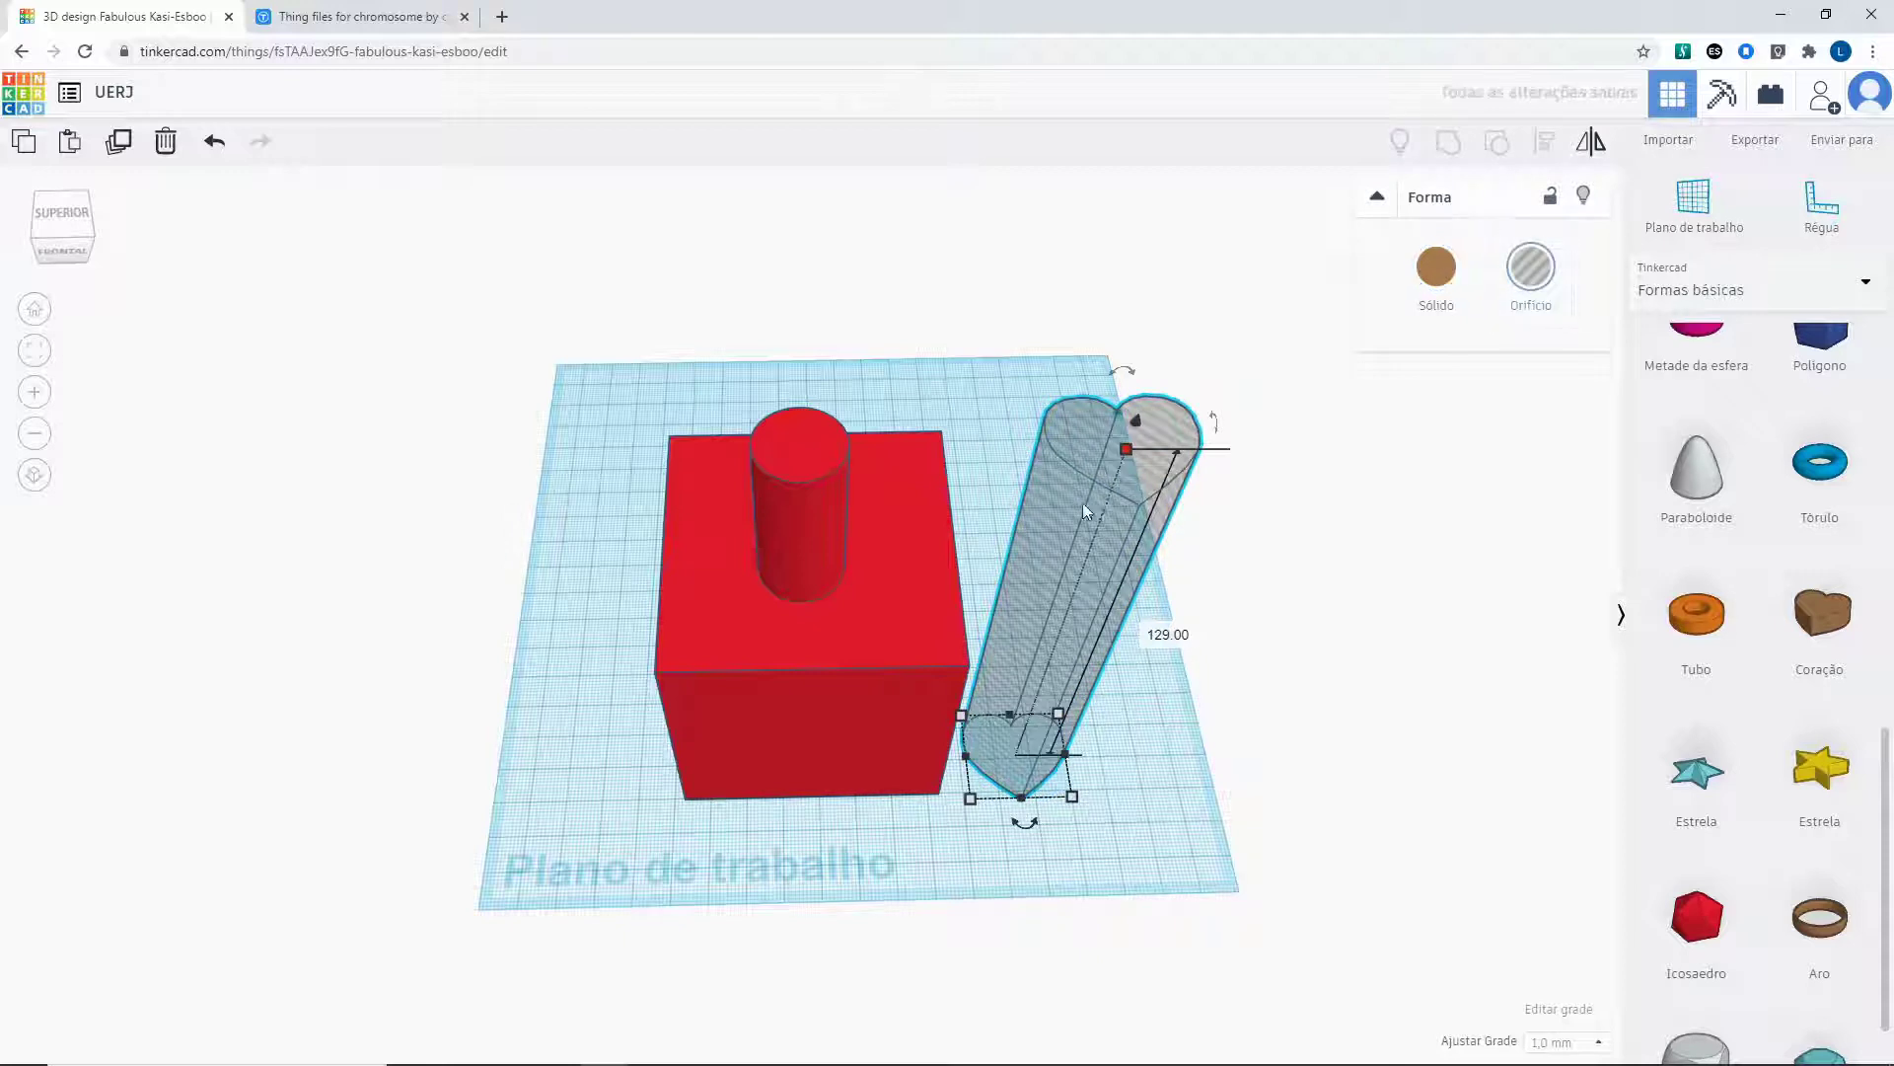
pyautogui.moveTo(1081, 501); pyautogui.dragTo(873, 501)
# Group the heart hole with the red box and cylinder to cut a heart-shaped opening.
pyautogui.moveTo(1157, 827); pyautogui.dragTo(577, 560)
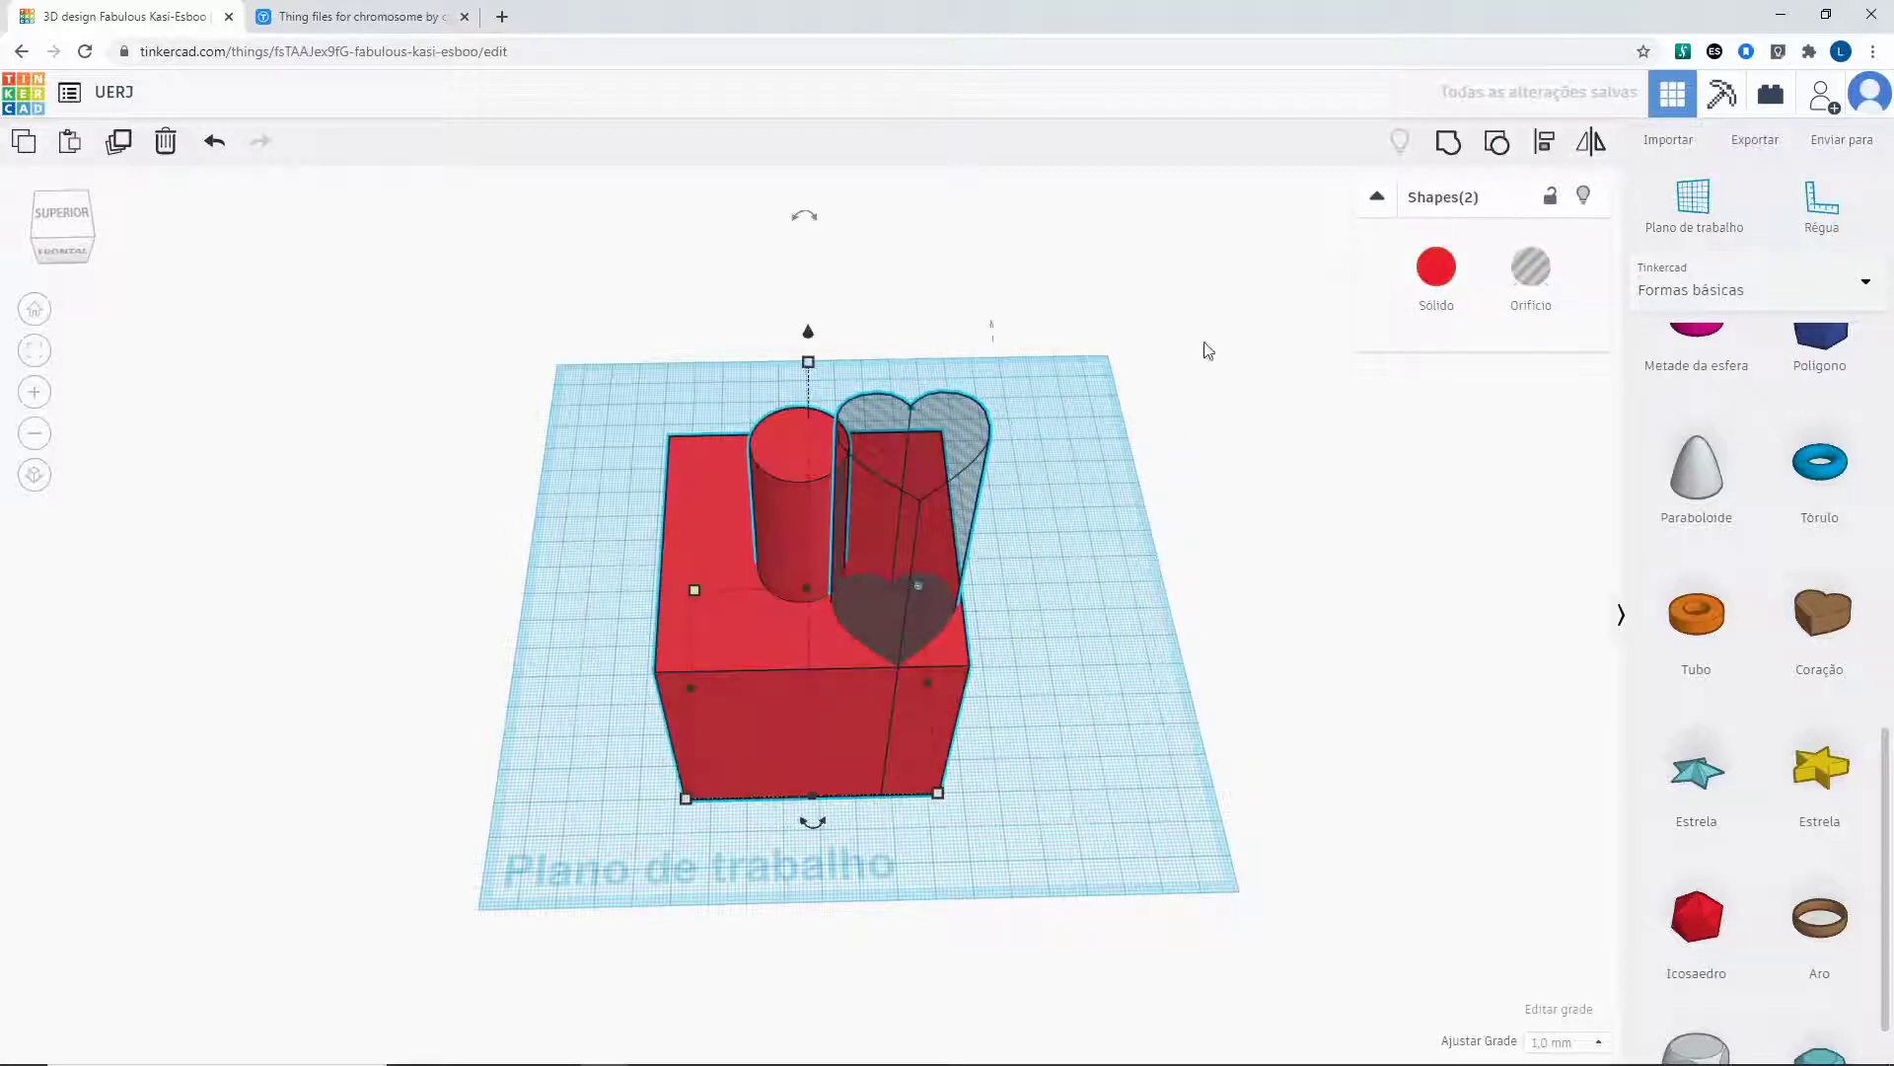
pyautogui.click(1454, 150)
pyautogui.moveTo(1115, 563); pyautogui.dragTo(1230, 664, button='right')
pyautogui.scroll(4, 1026, 646)
pyautogui.press('Home')
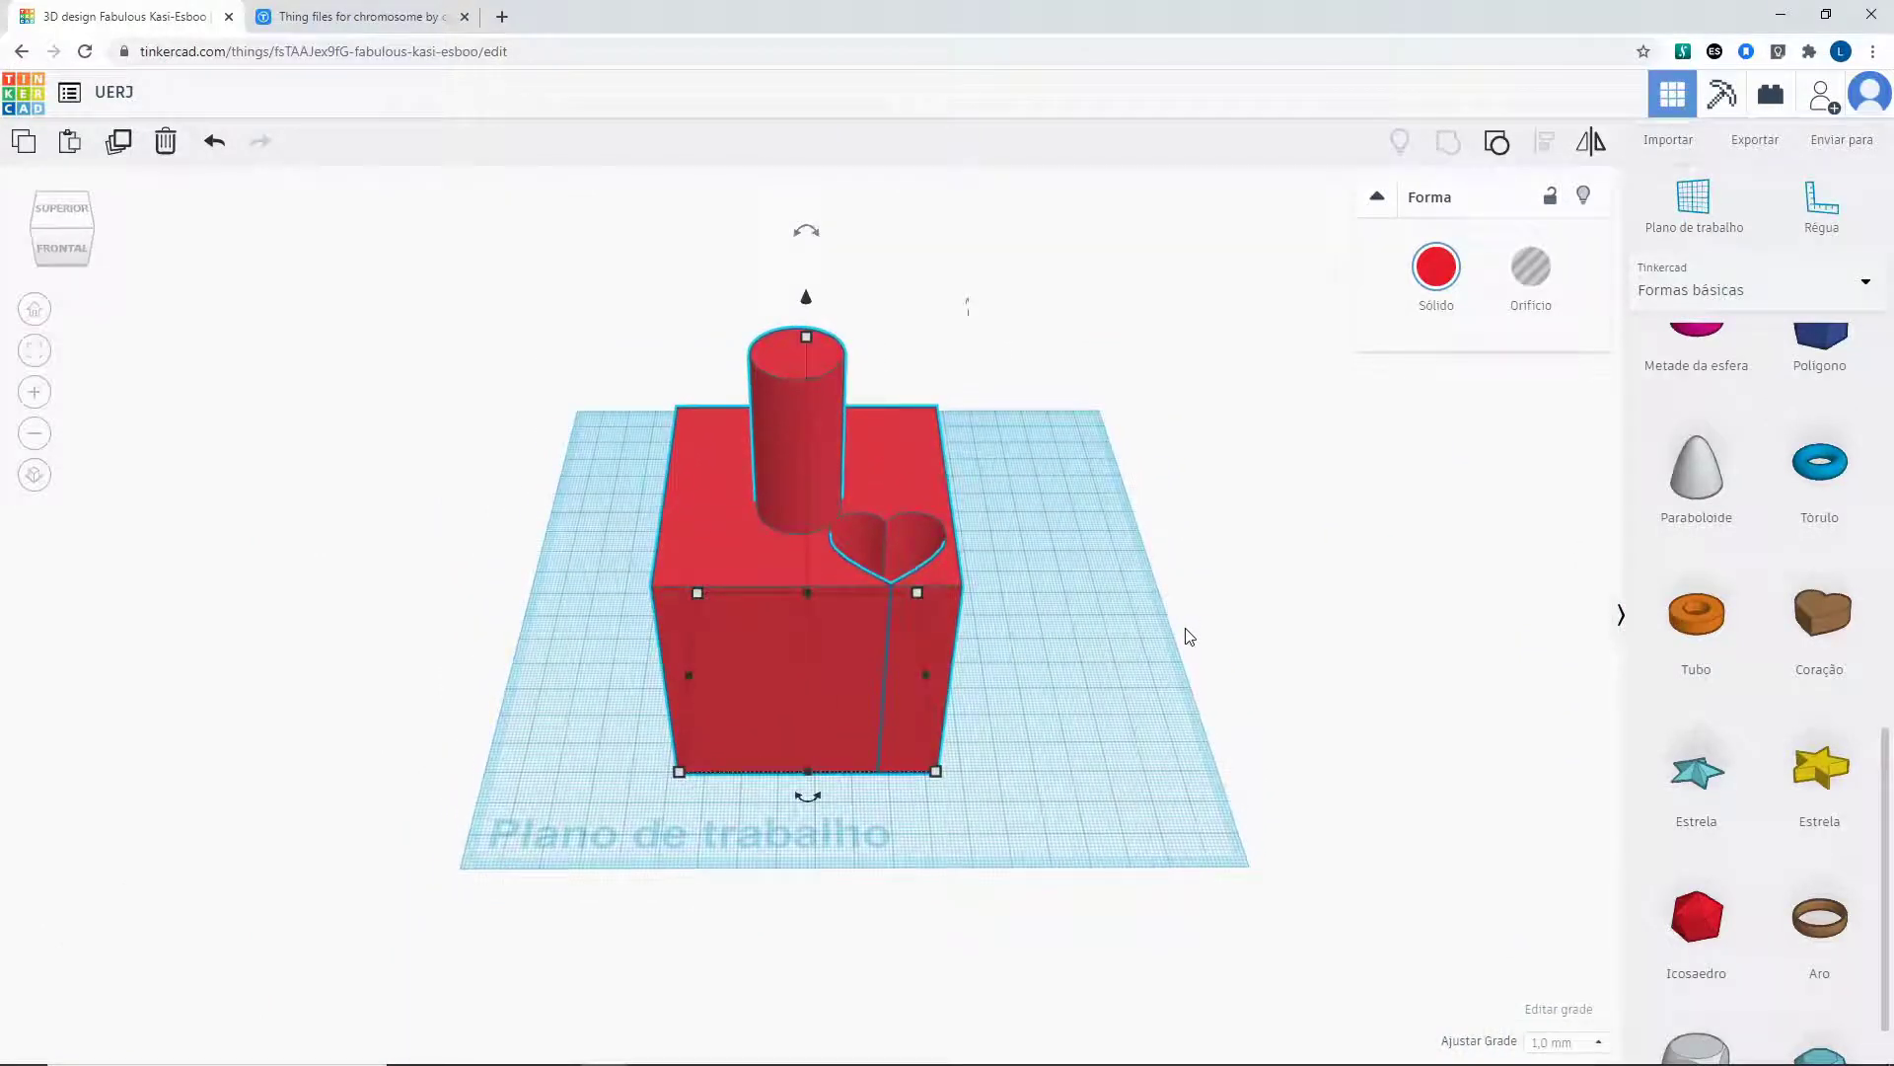
# Inspect the heart-shaped cut-out and delete the grouped model.
pyautogui.scroll(1, 1700, 634)
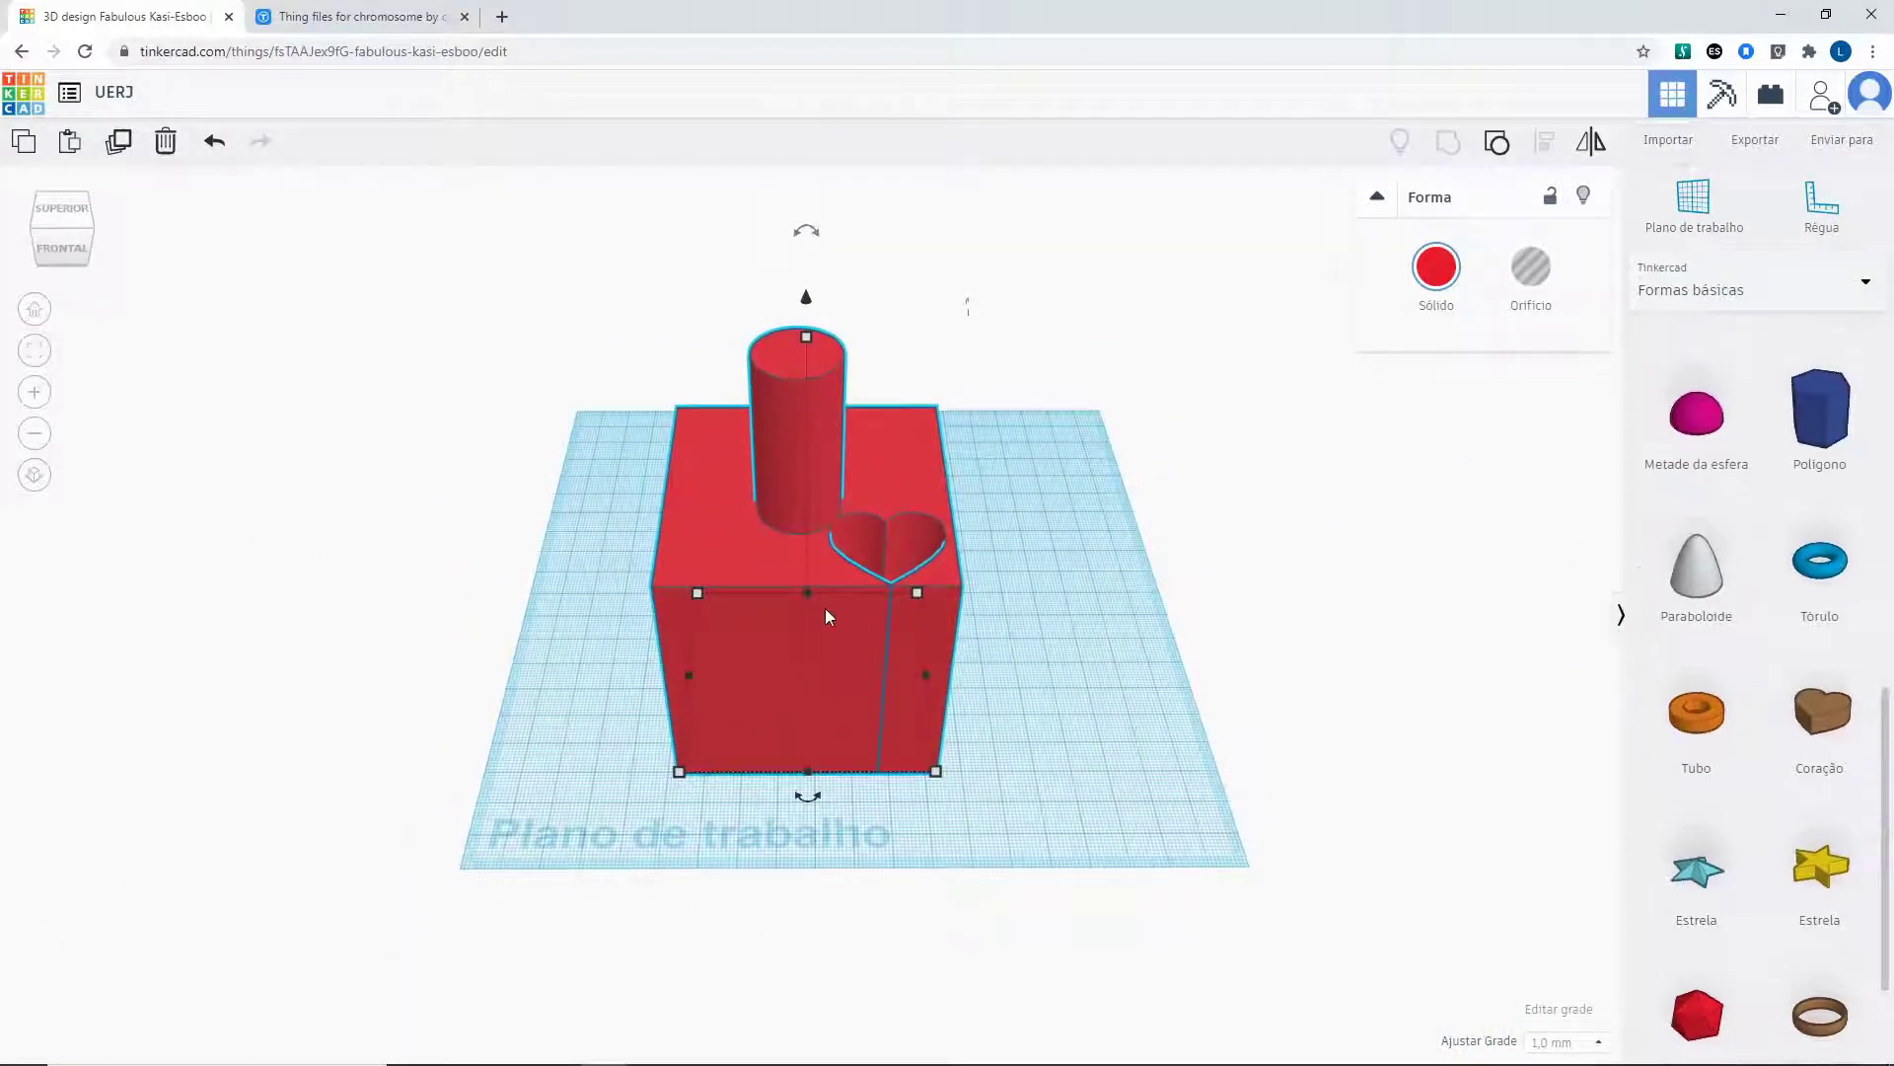
pyautogui.scroll(3, 1077, 620)
pyautogui.scroll(-3, 1077, 612)
pyautogui.scroll(3, 1057, 605)
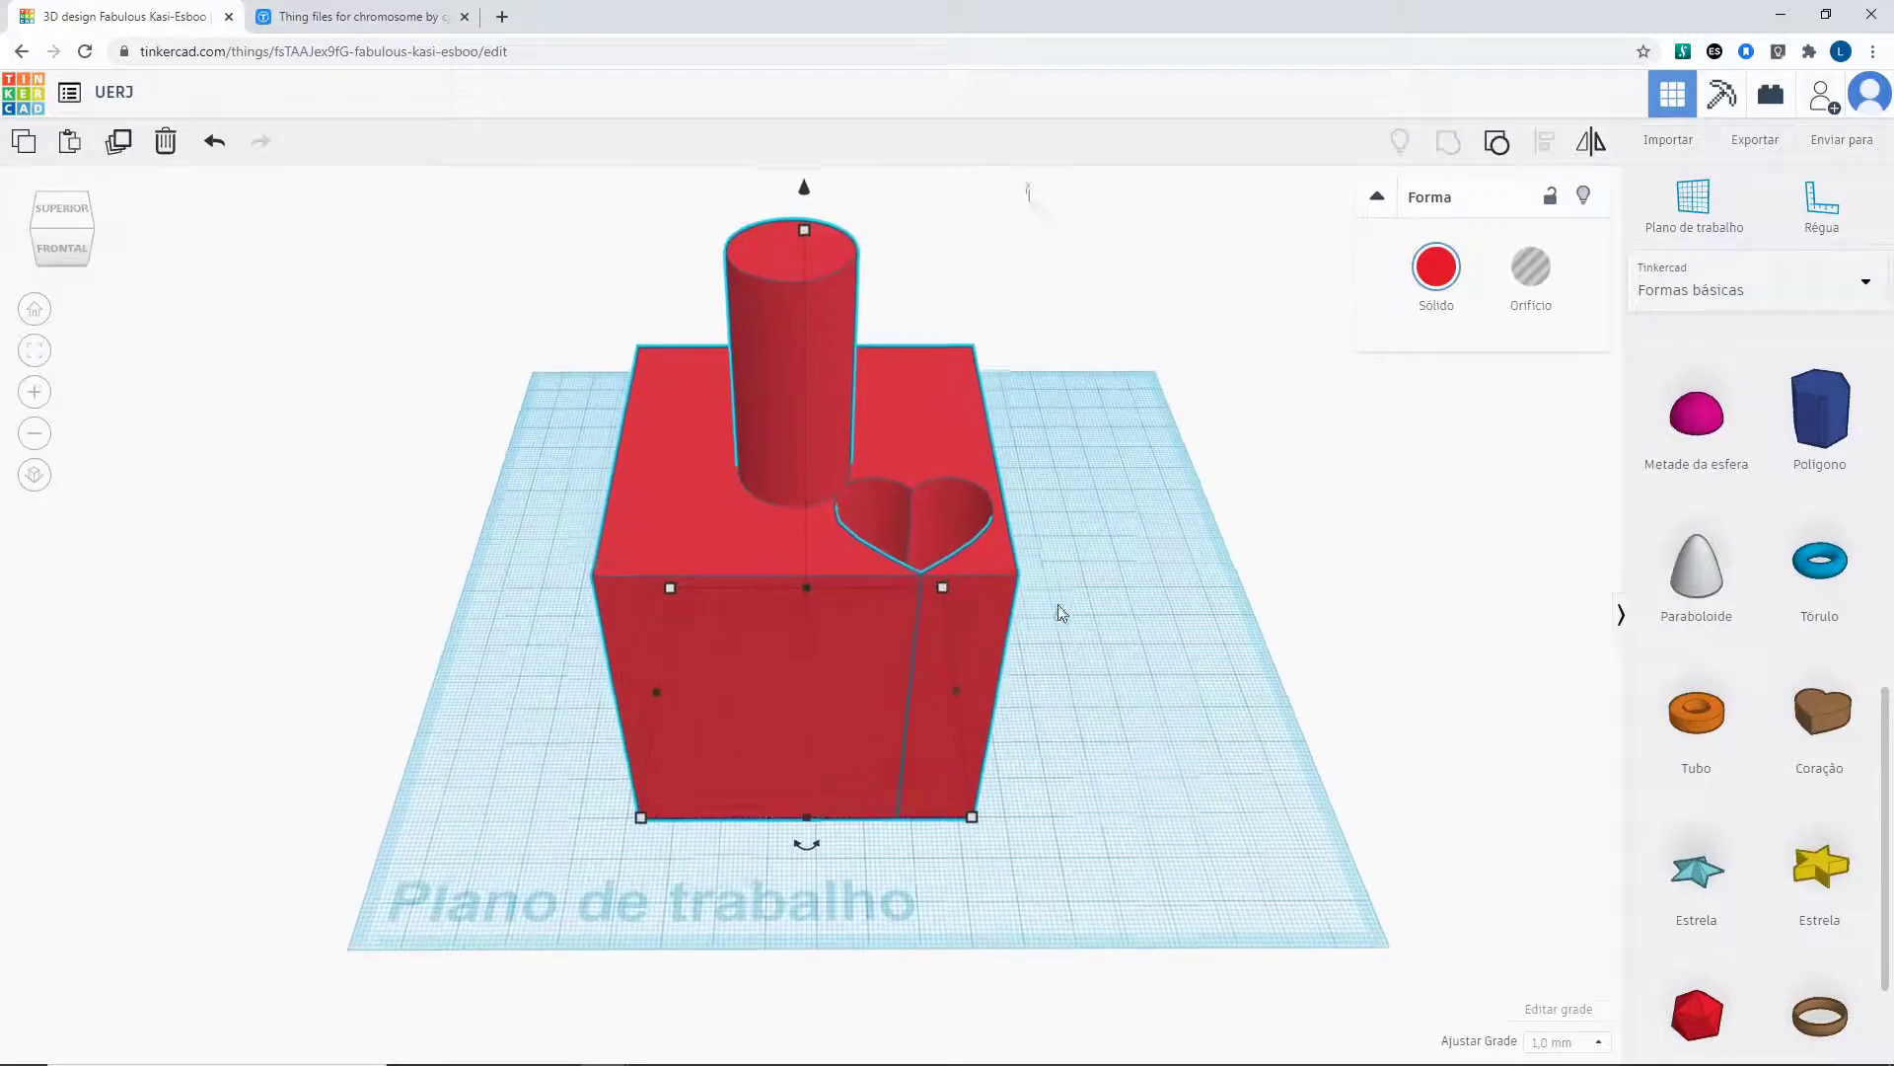
pyautogui.scroll(-3, 1058, 605)
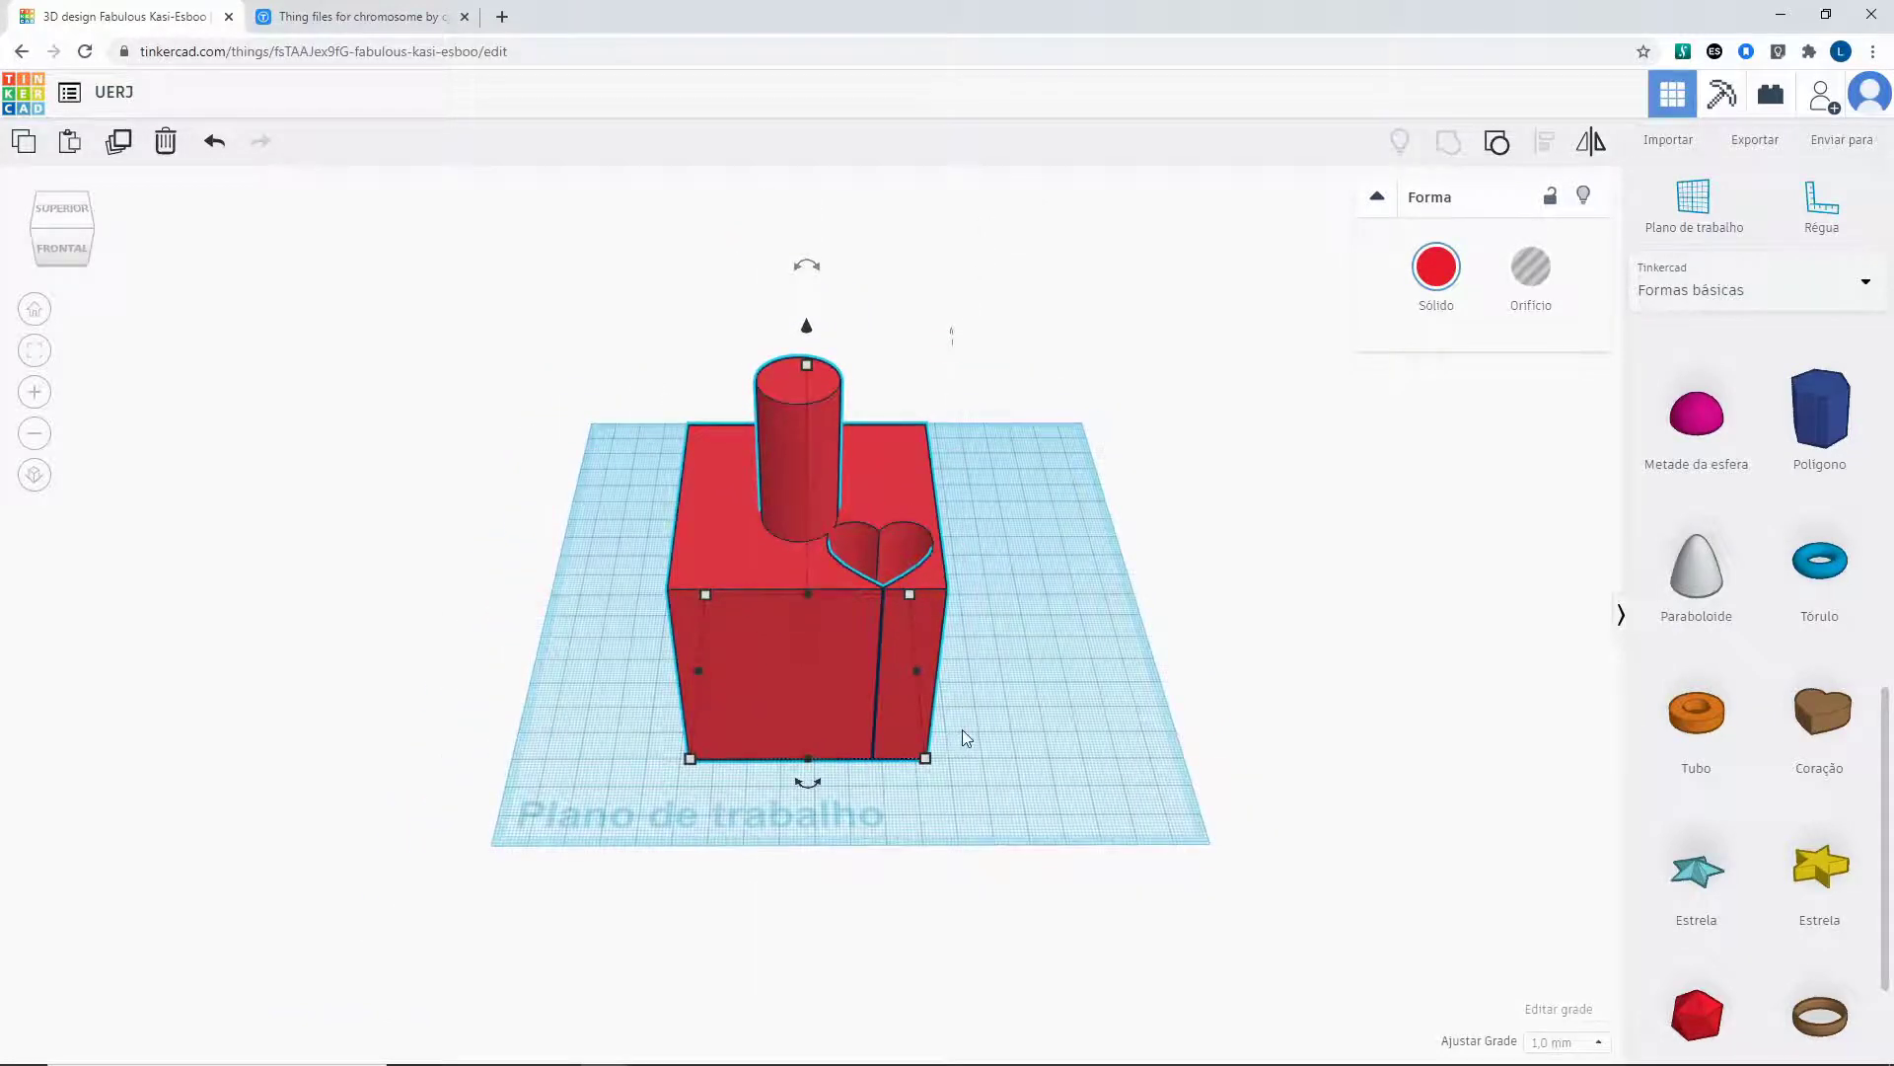
pyautogui.press('Delete')
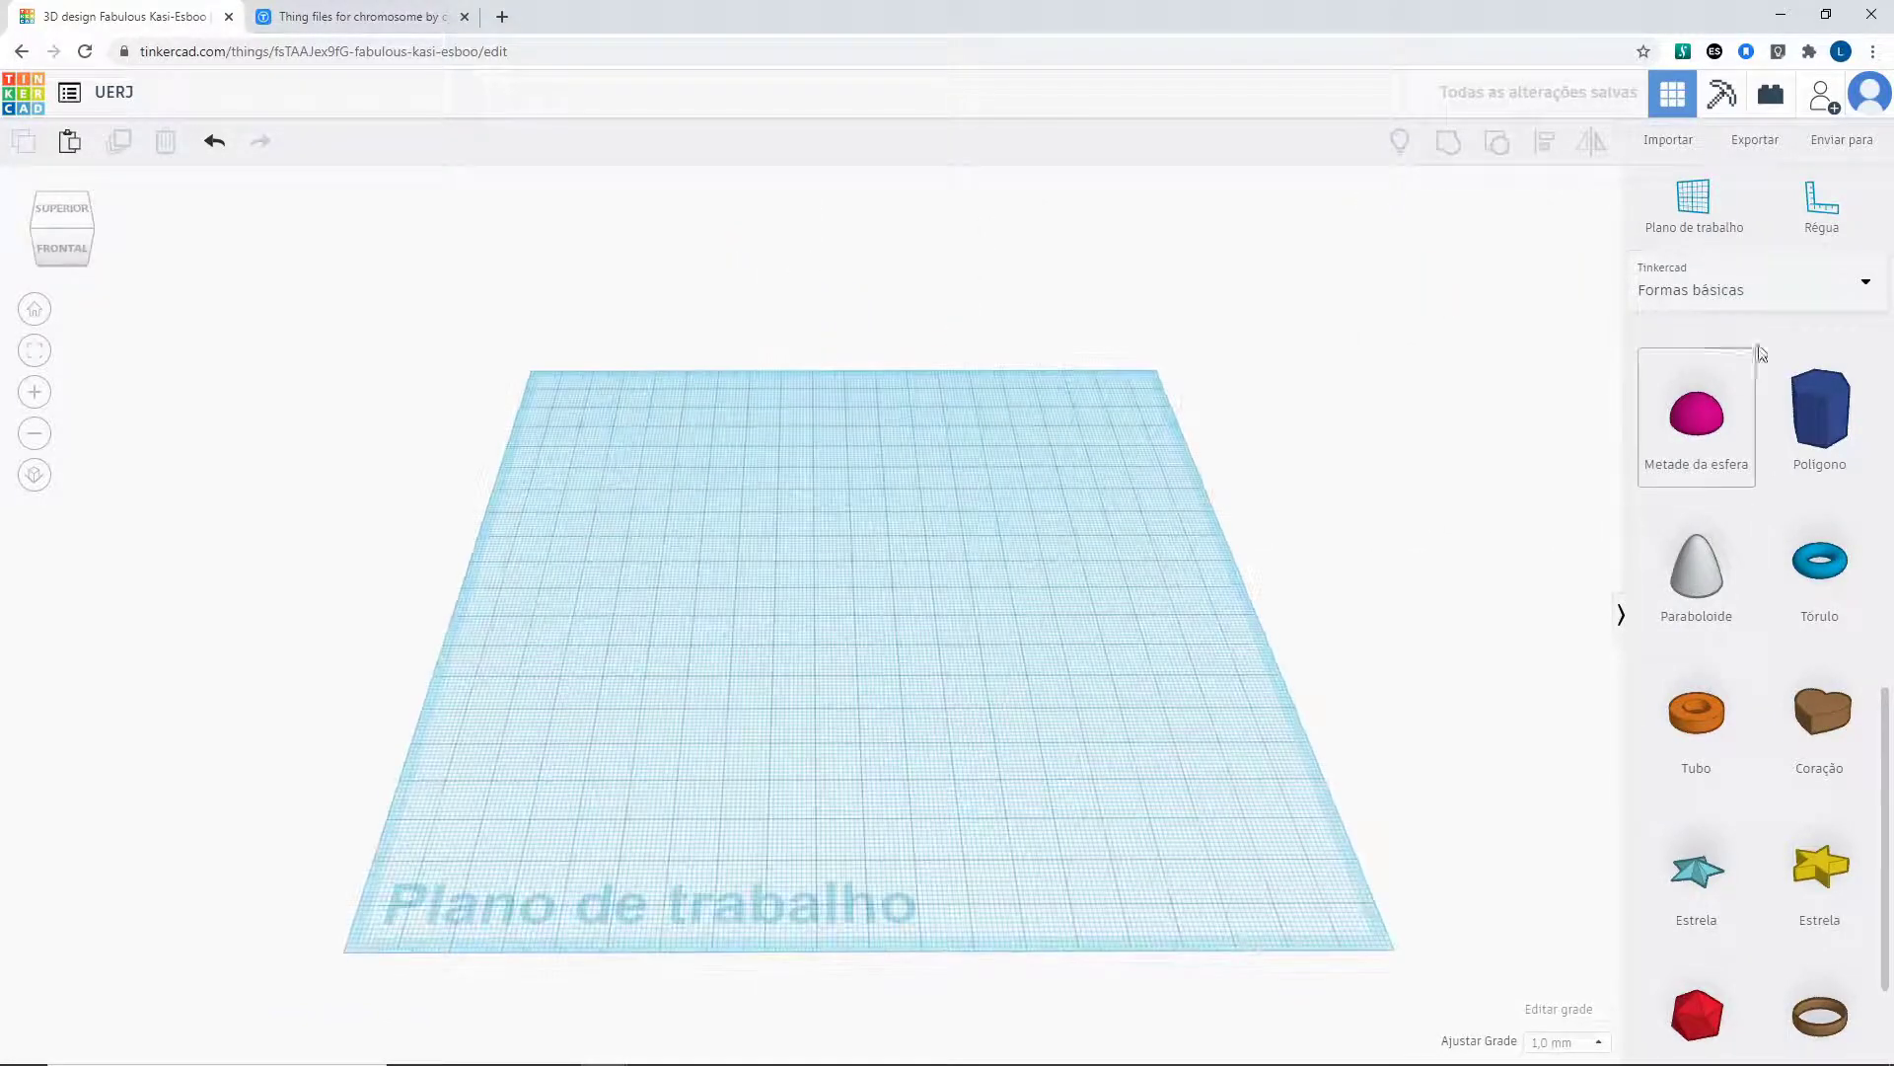
# Switch the shape library to the Em destaque shape generators and place a Mola on the workplane.
pyautogui.click(1761, 286)
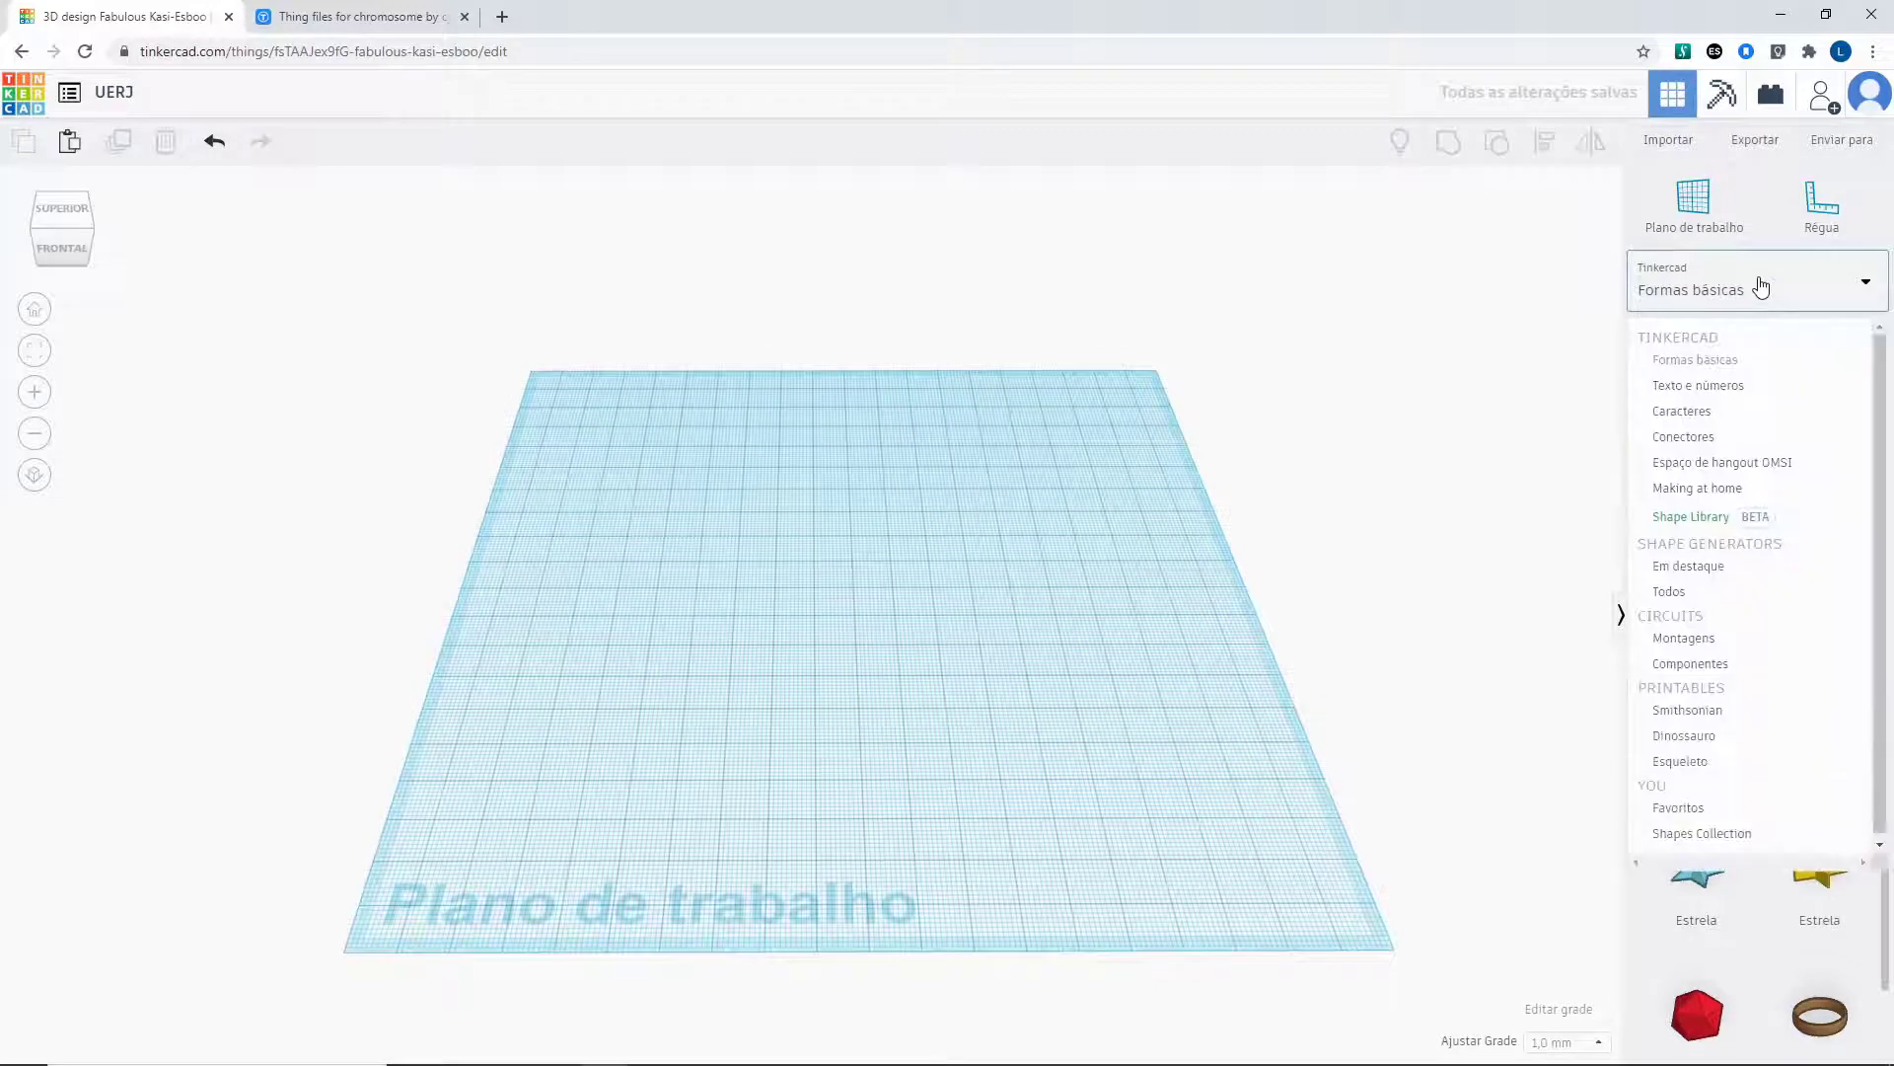
pyautogui.click(1718, 576)
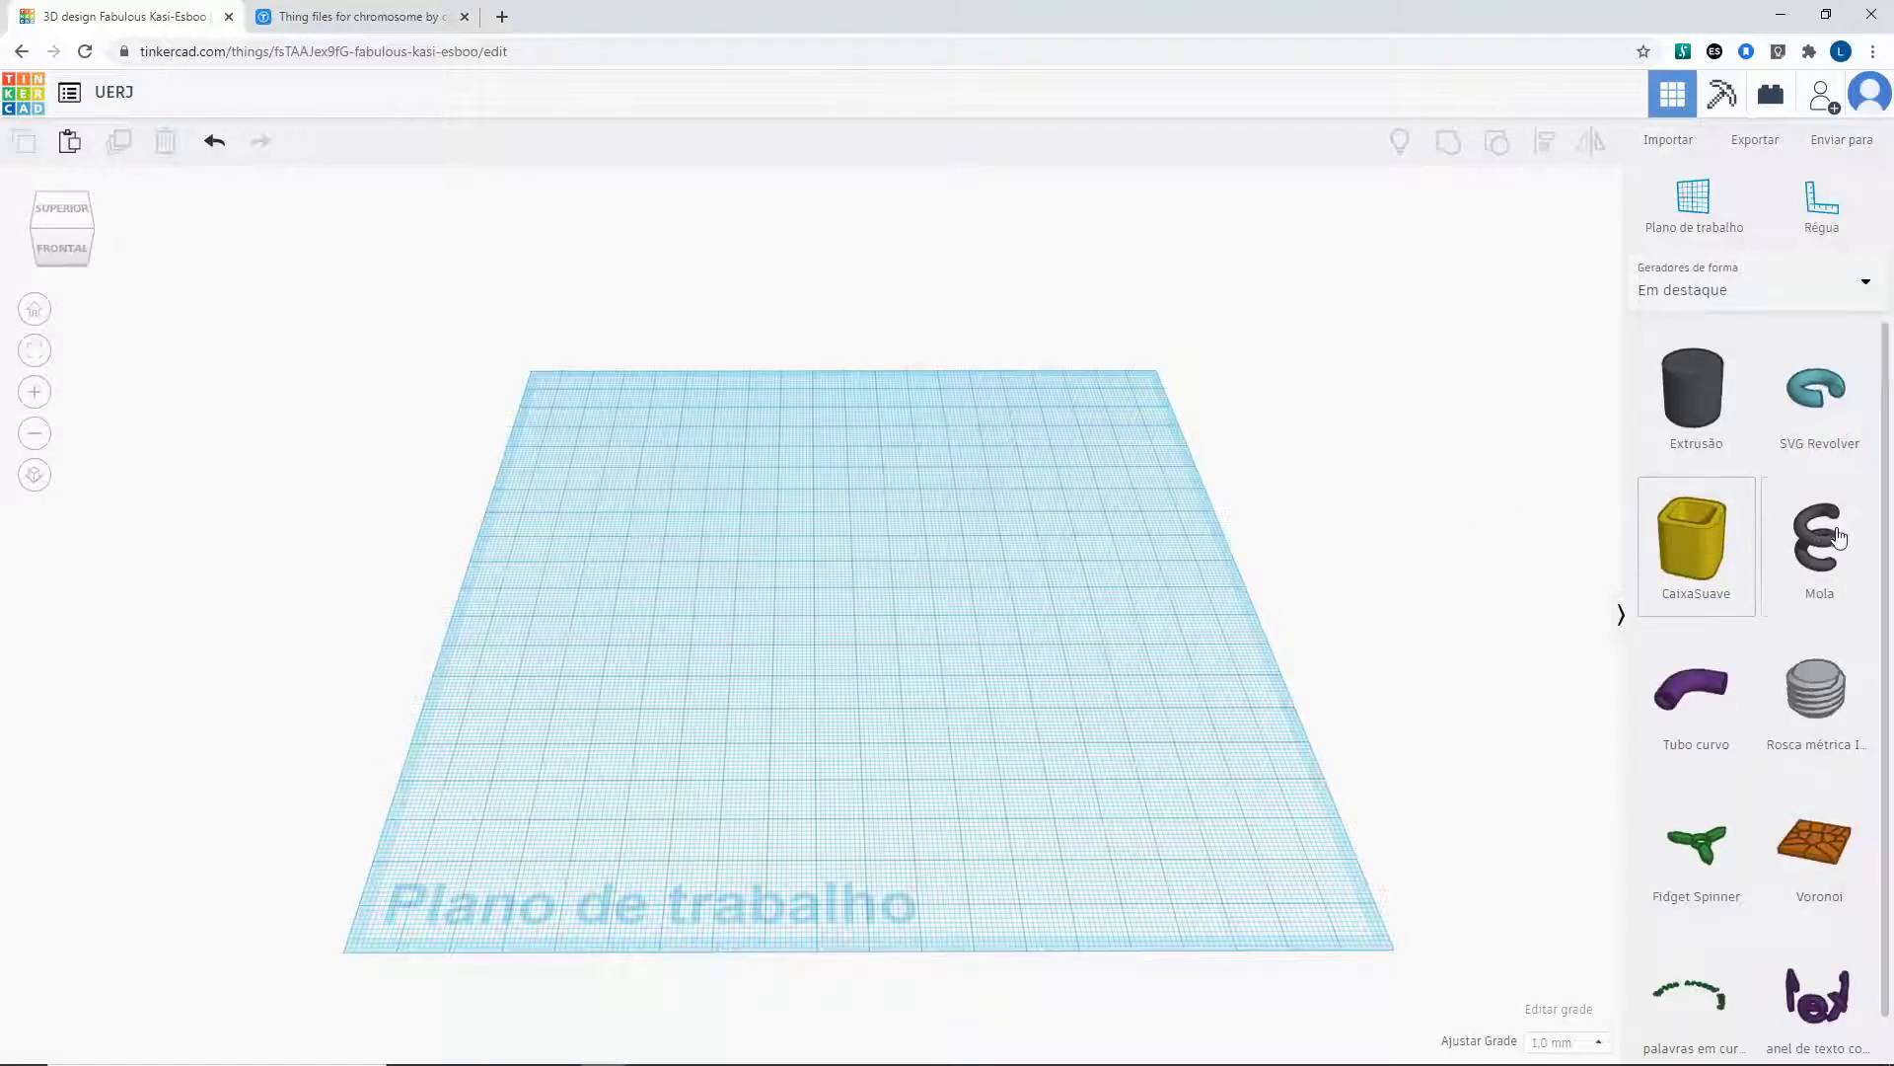
pyautogui.moveTo(1823, 546); pyautogui.dragTo(1502, 542)
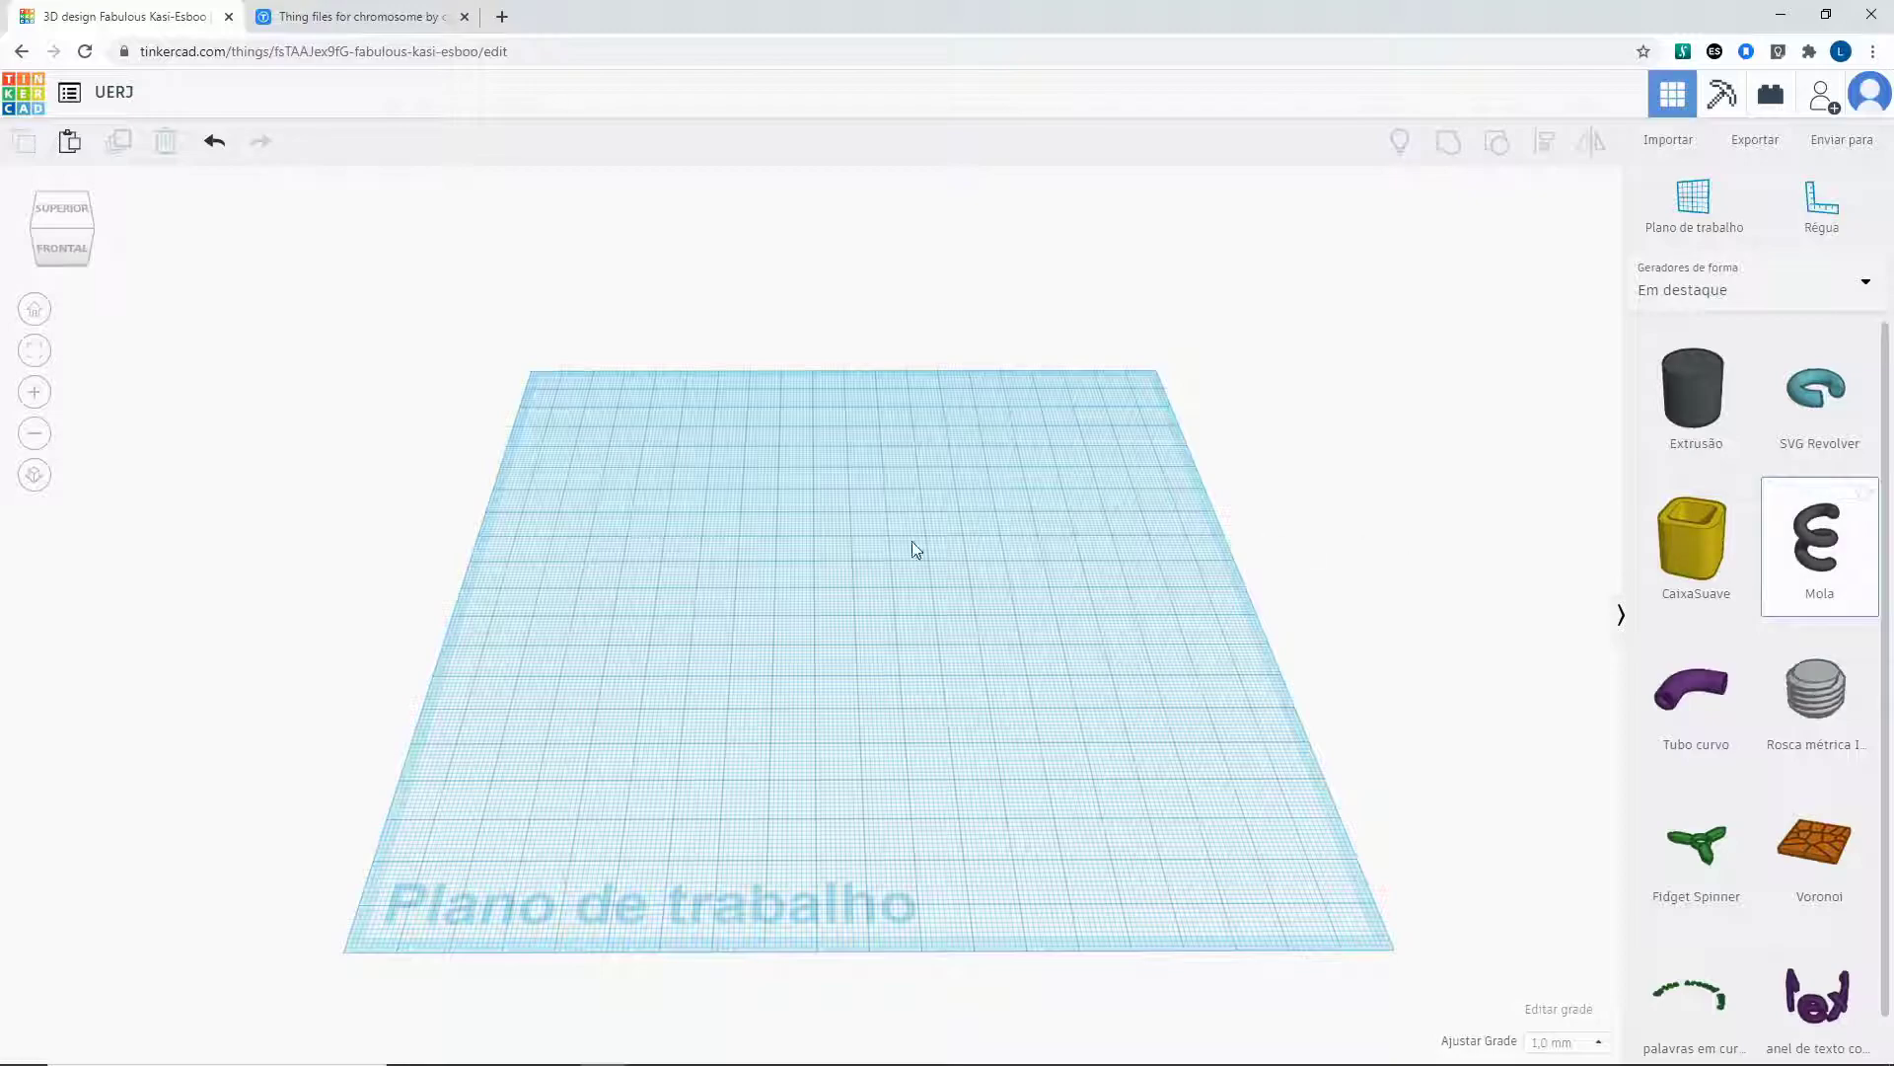
pyautogui.moveTo(913, 550); pyautogui.dragTo(789, 643)
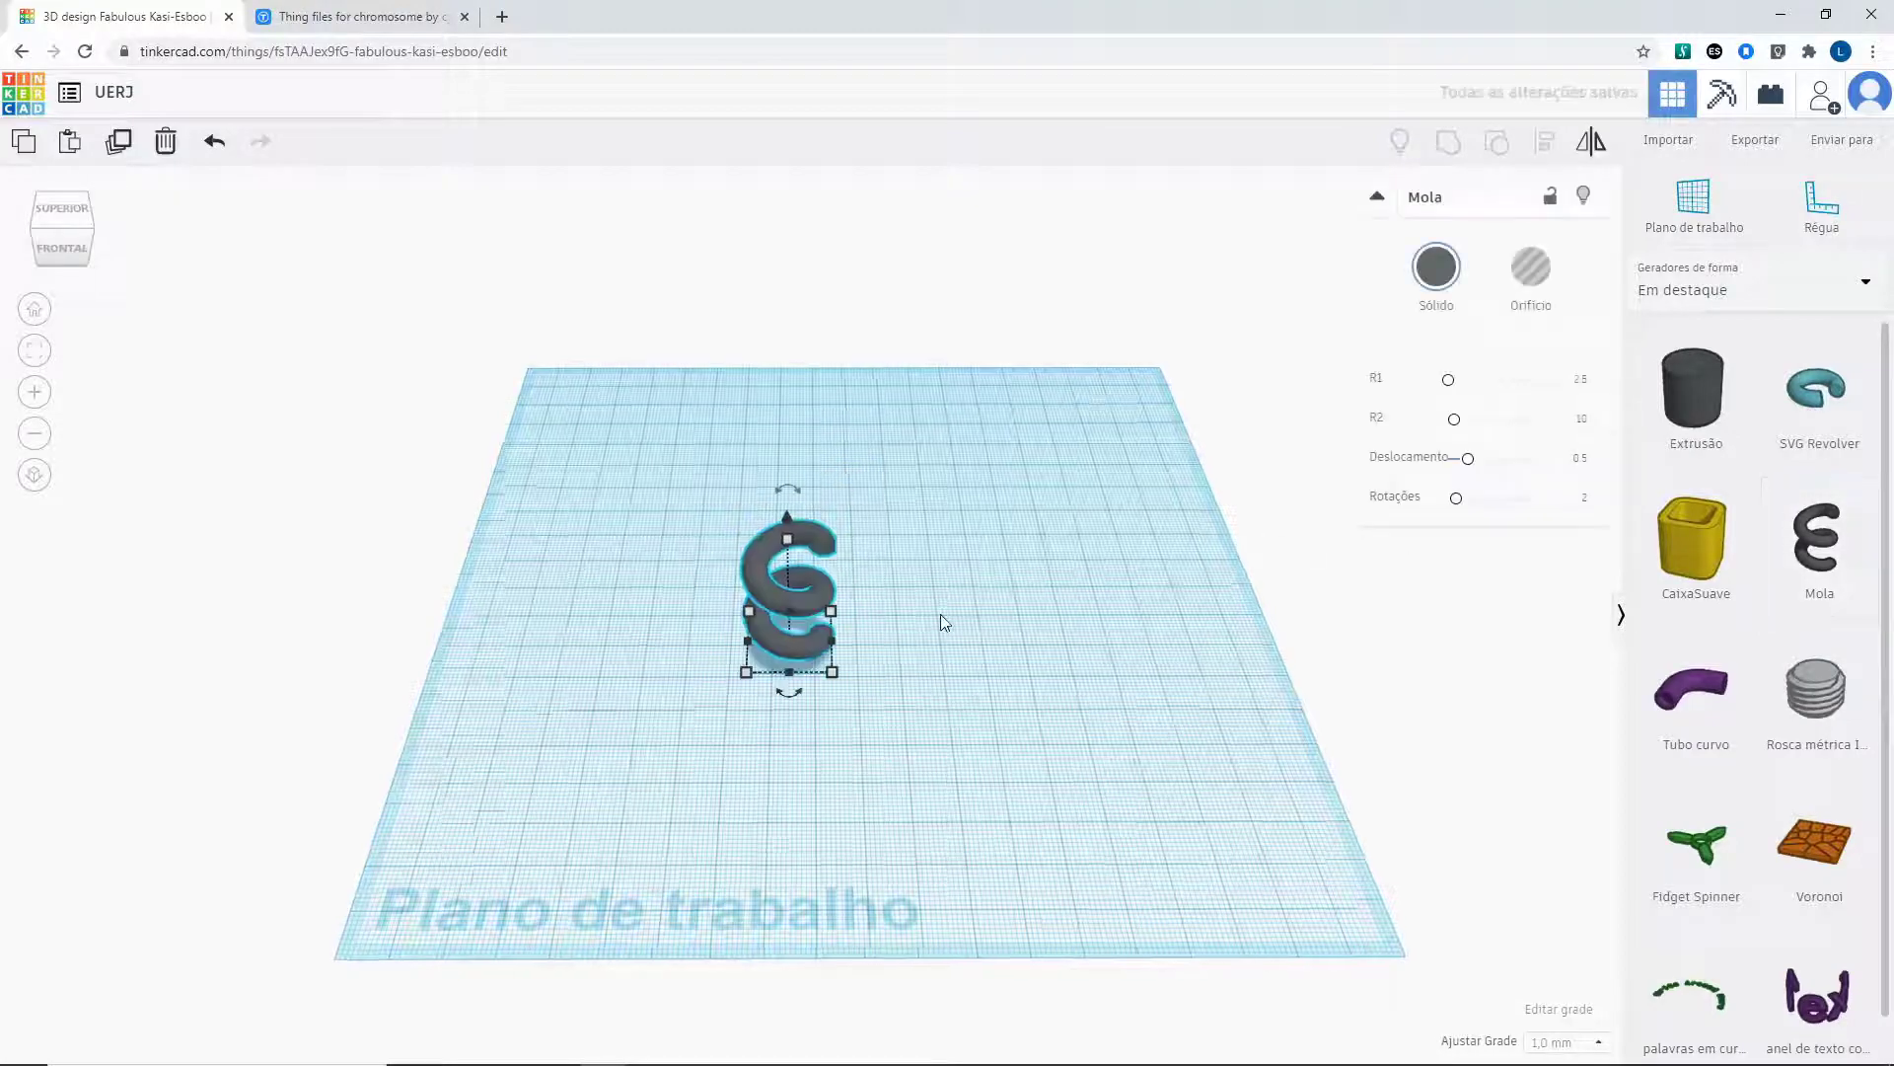
# Set the spring's Rotações to 10.
pyautogui.scroll(2, 942, 622)
pyautogui.scroll(3, 892, 584)
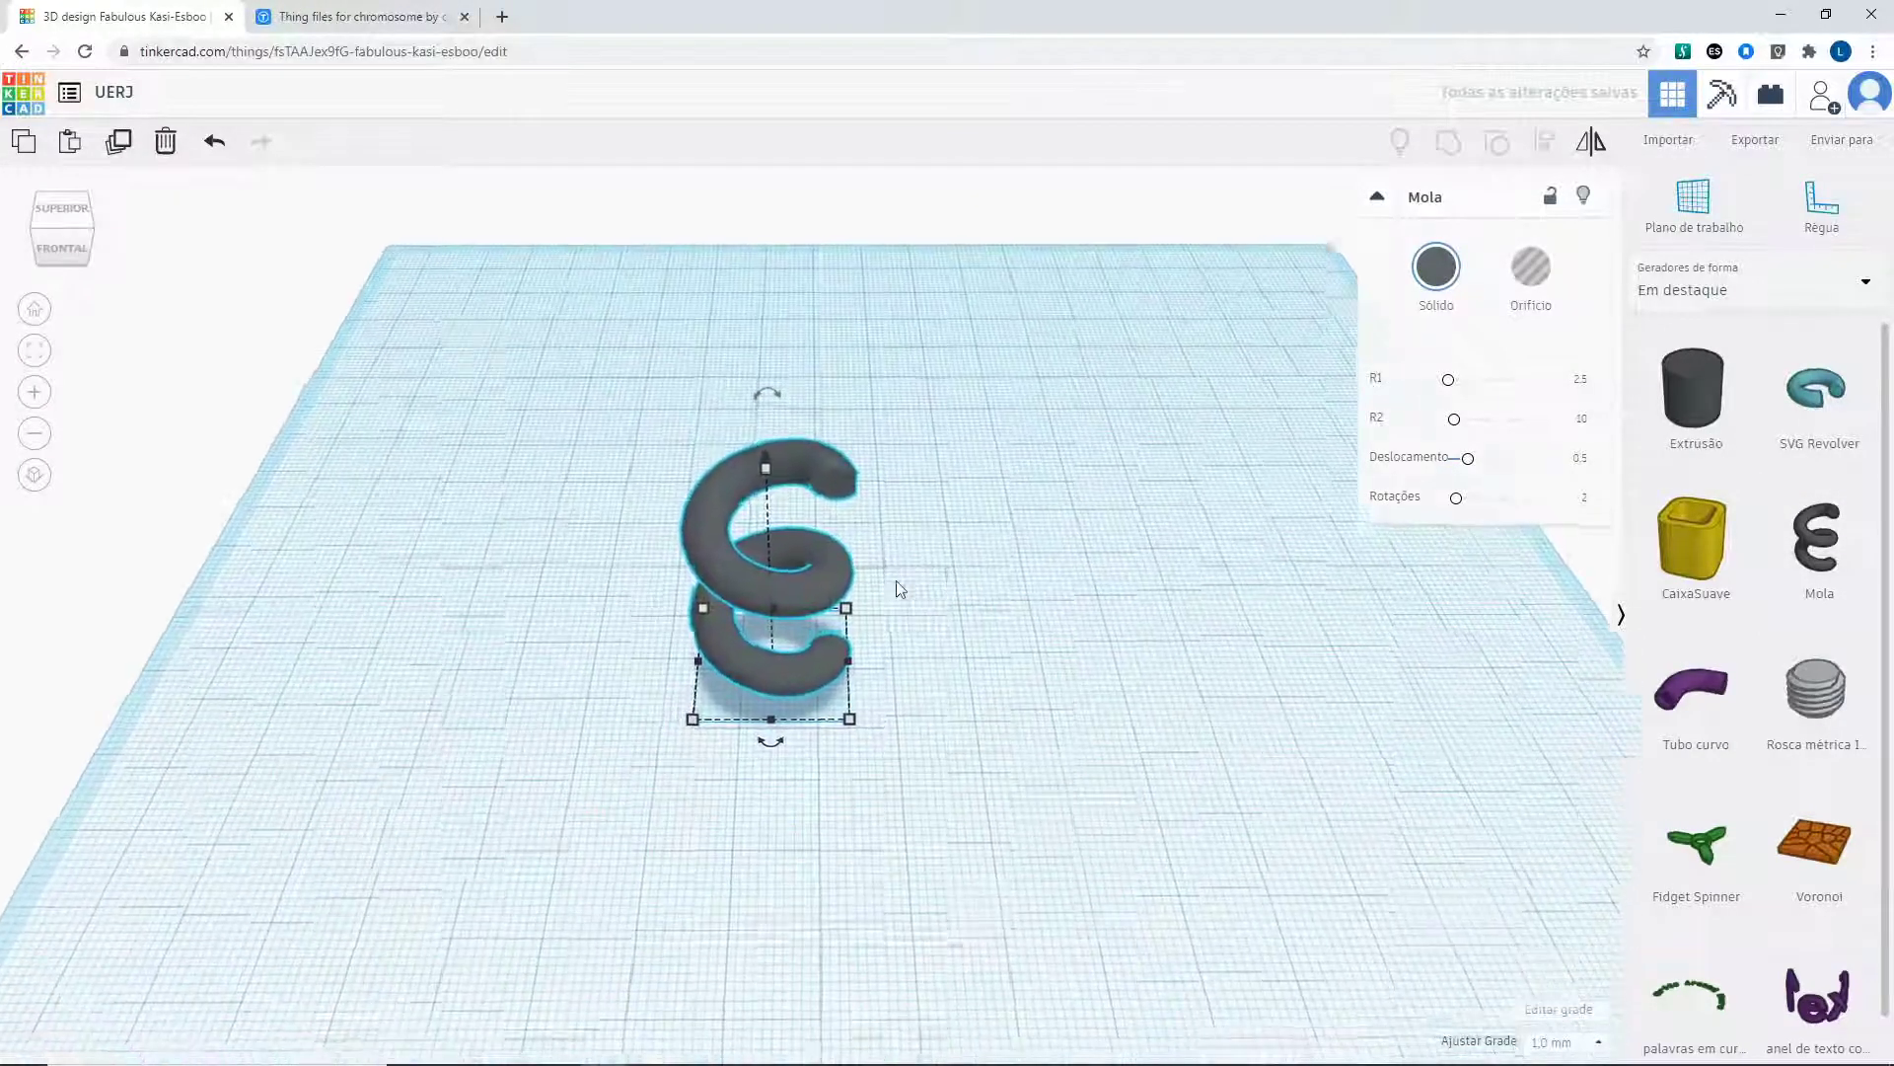
pyautogui.scroll(-2, 918, 563)
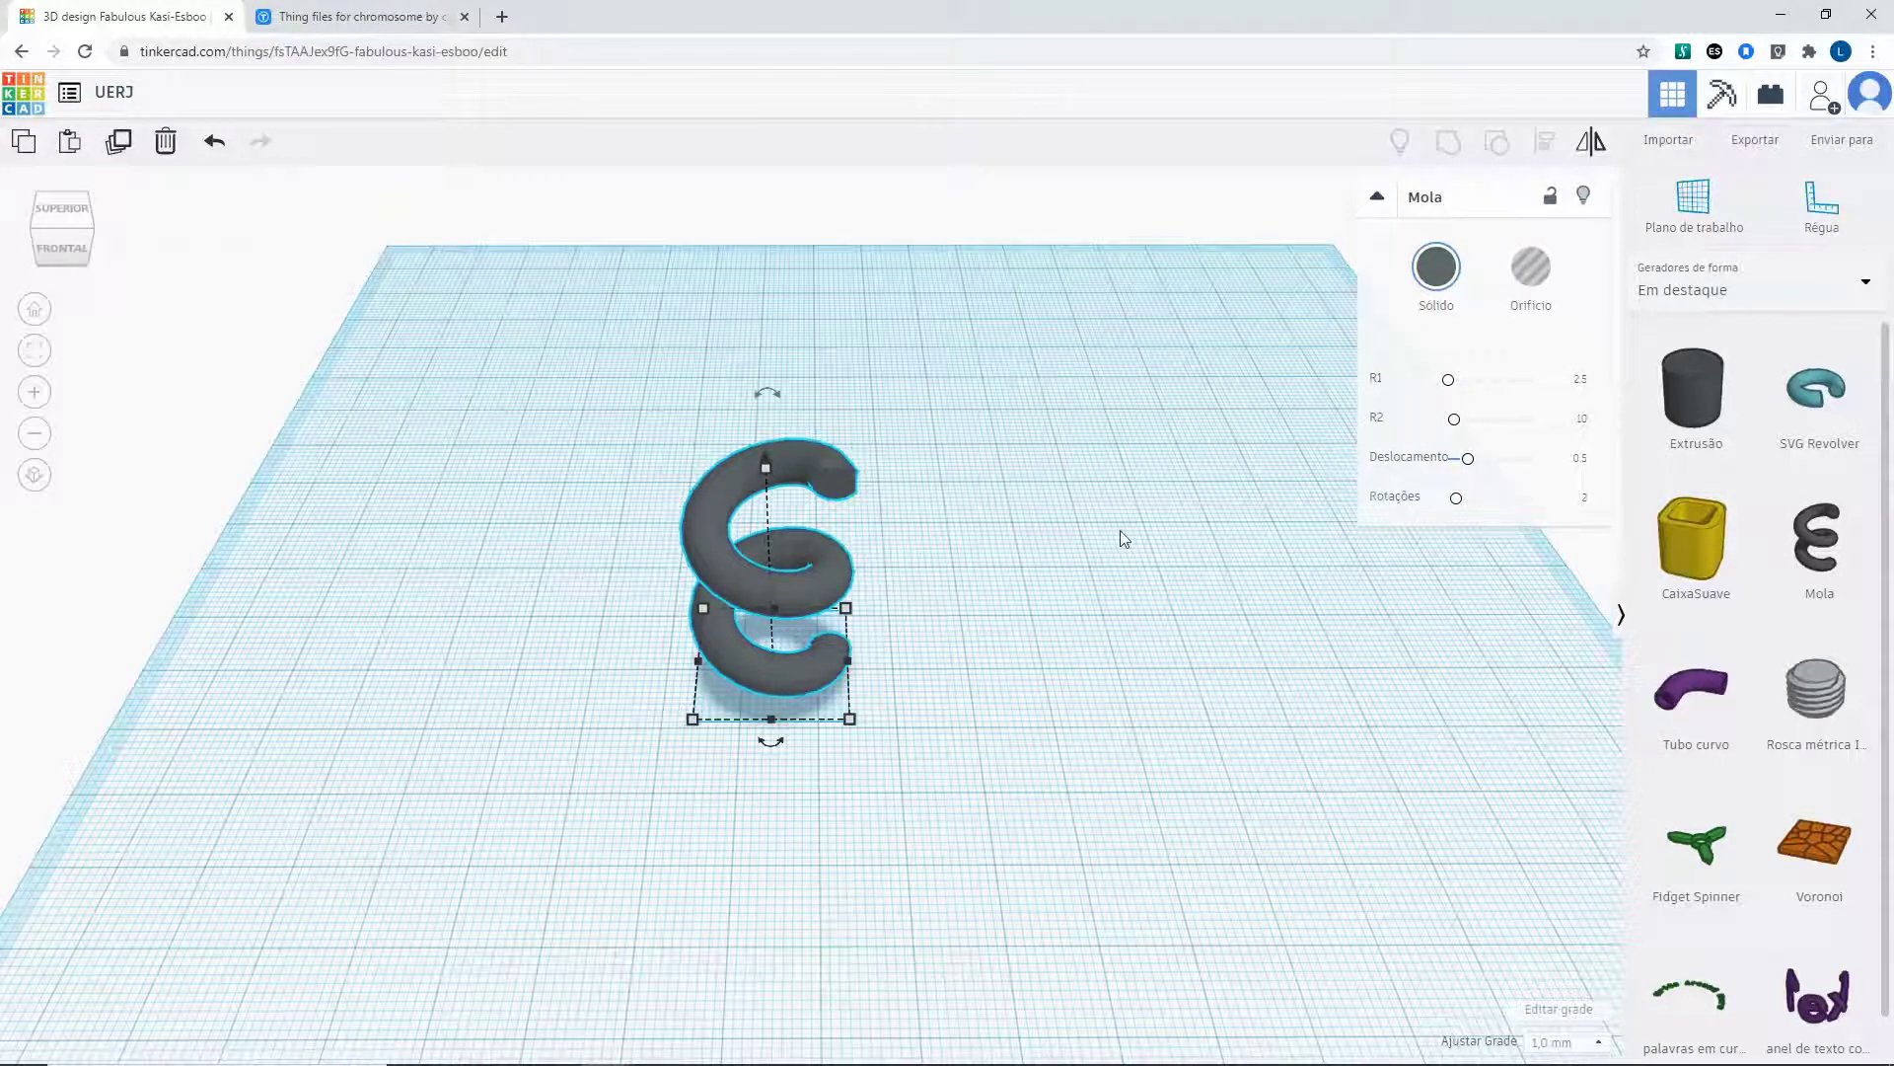
pyautogui.scroll(-2, 1125, 538)
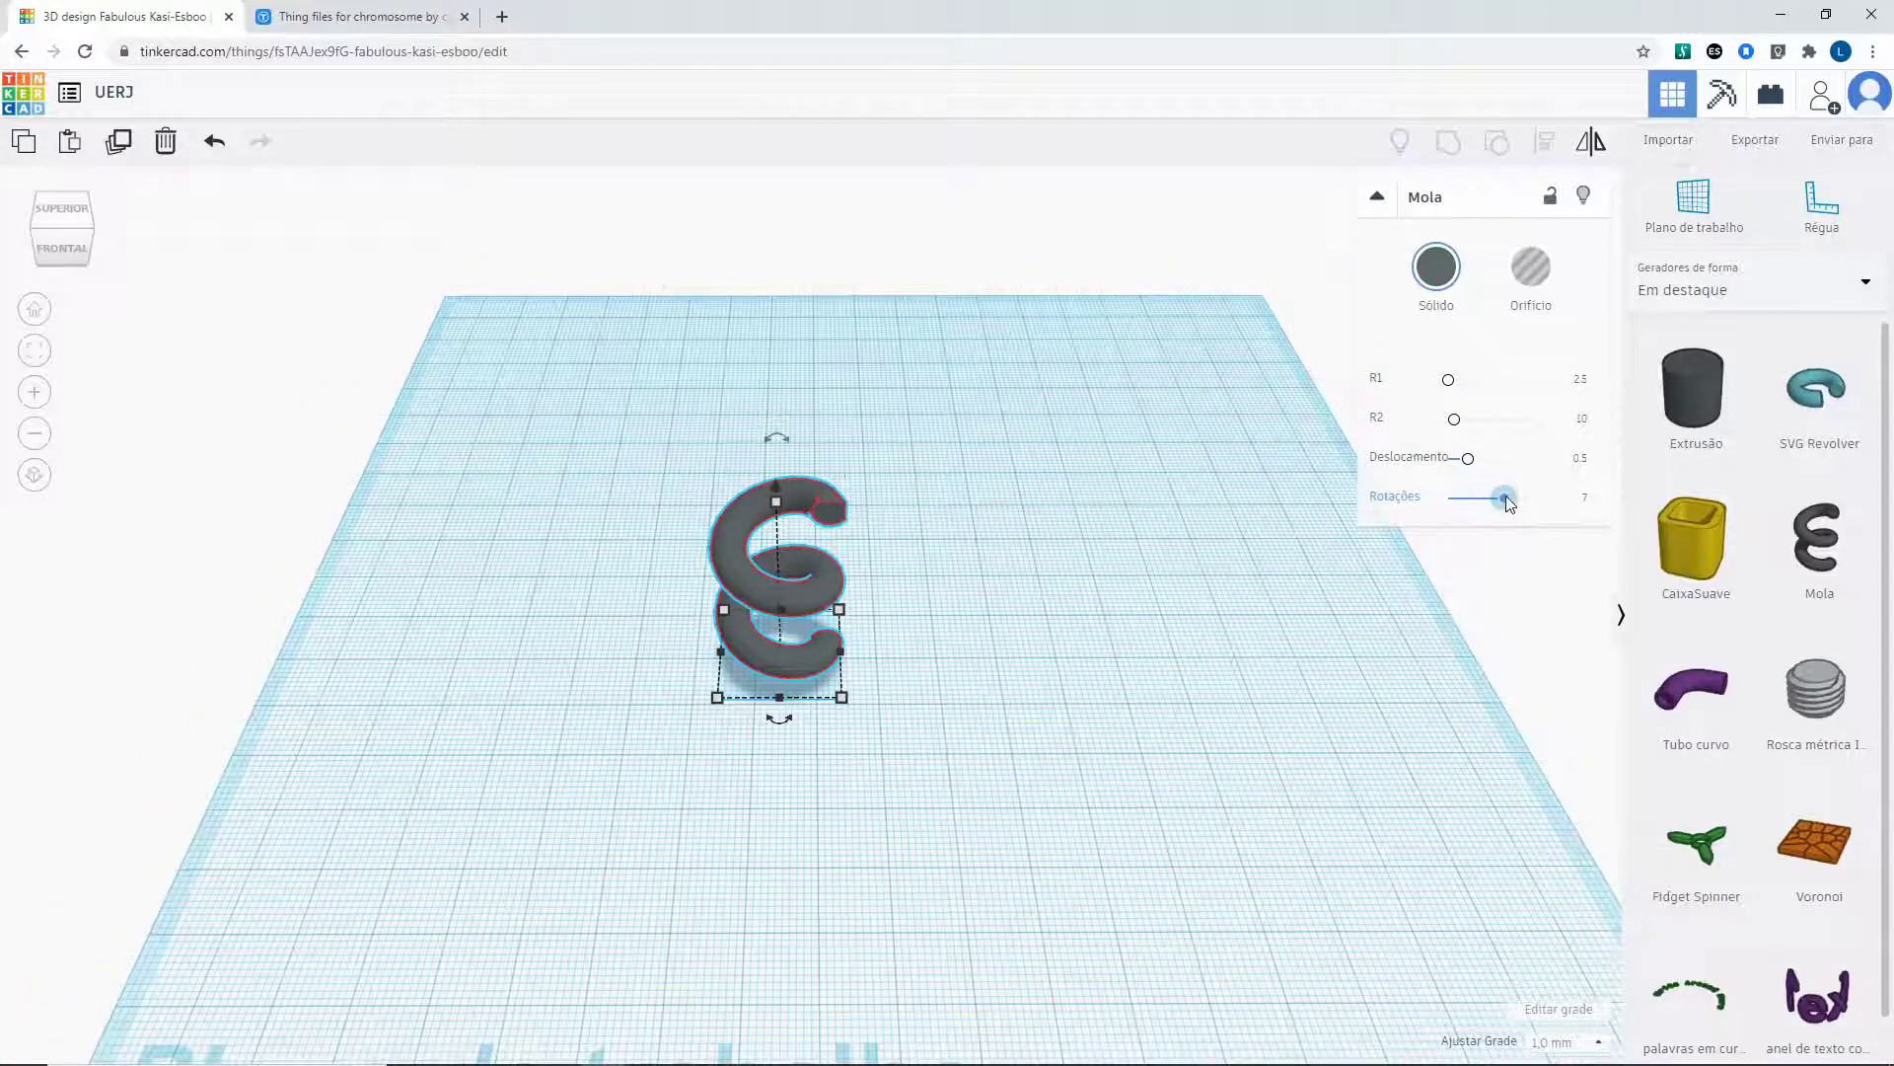
pyautogui.scroll(-6, 880, 592)
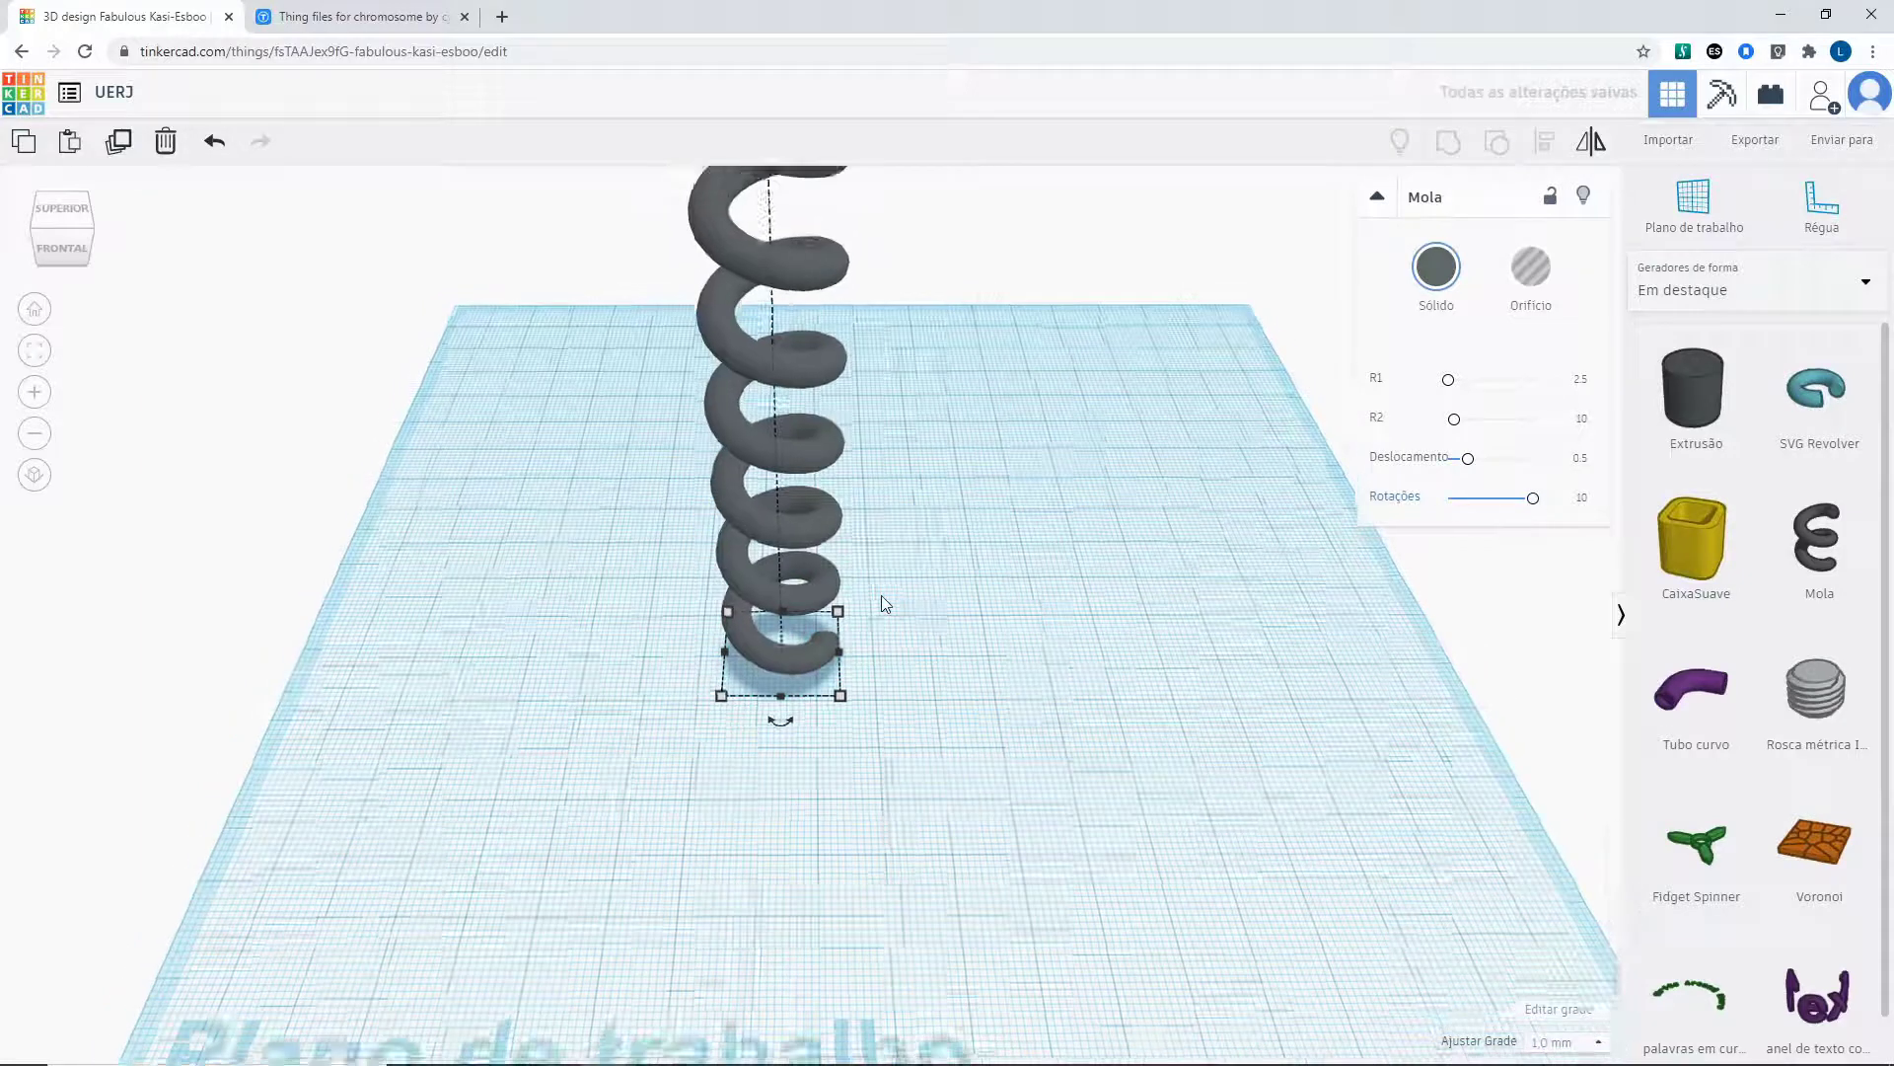
pyautogui.moveTo(892, 590); pyautogui.dragTo(849, 567, button='right')
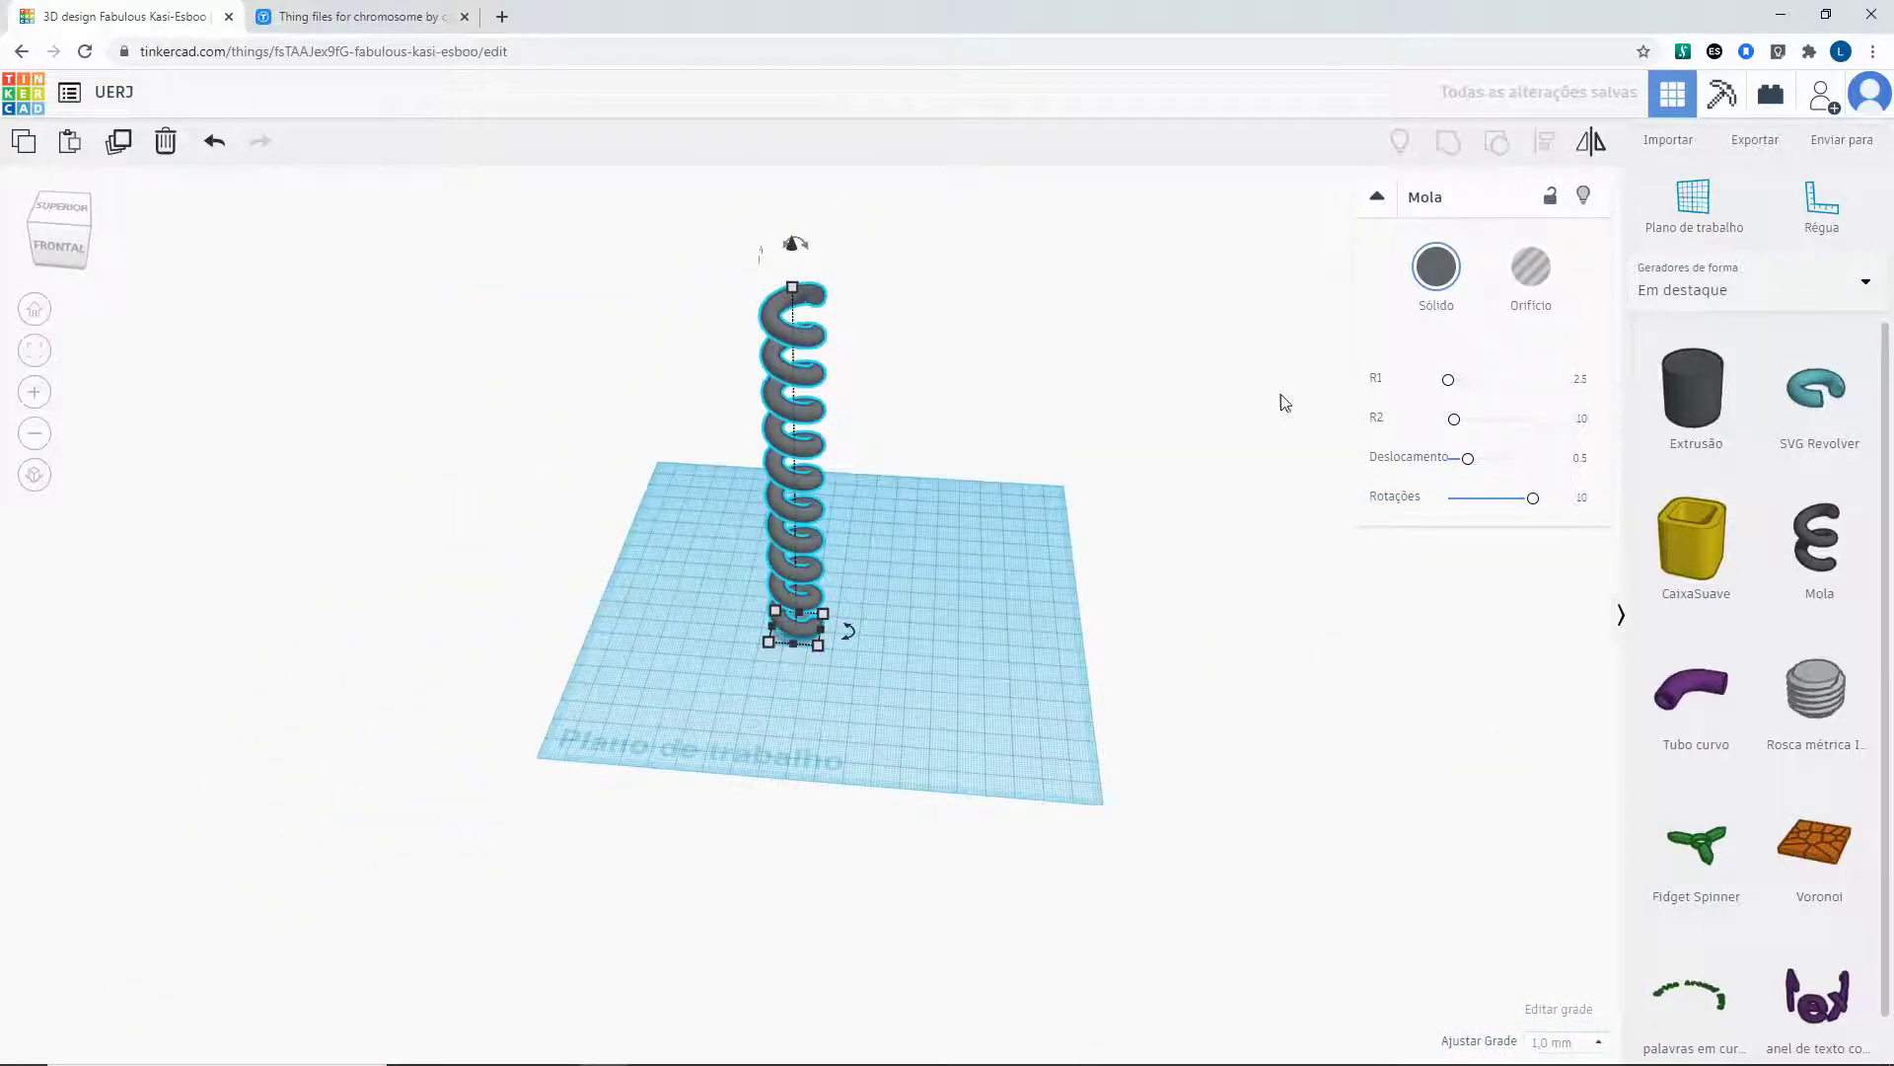
# Set the spring's Deslocamento to 0.15, inspect the tightened coils, and delete the spring.
pyautogui.moveTo(1470, 458)
pyautogui.mouseDown()
pyautogui.moveTo(1523, 458)
pyautogui.moveTo(1453, 459)
pyautogui.mouseUp()
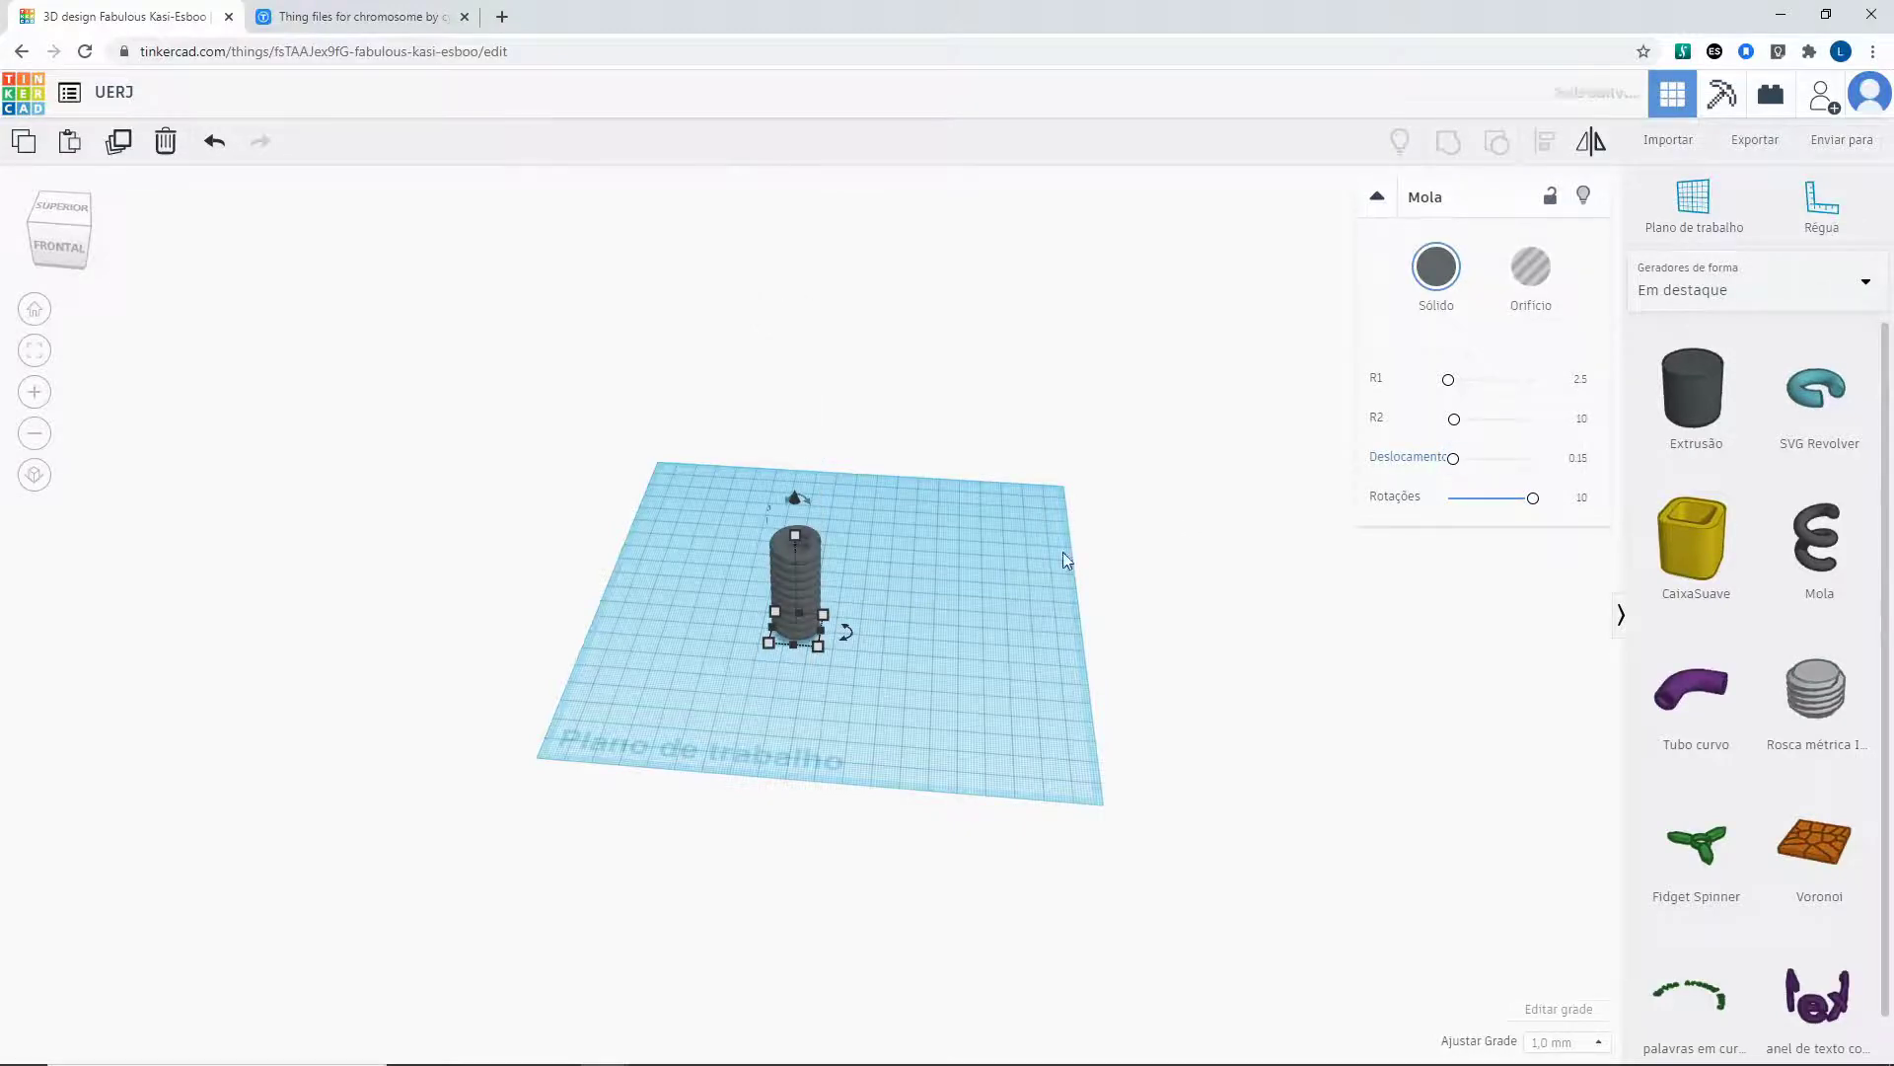
pyautogui.scroll(6, 870, 598)
pyautogui.moveTo(900, 594); pyautogui.dragTo(997, 646, button='right')
pyautogui.scroll(-3, 1004, 554)
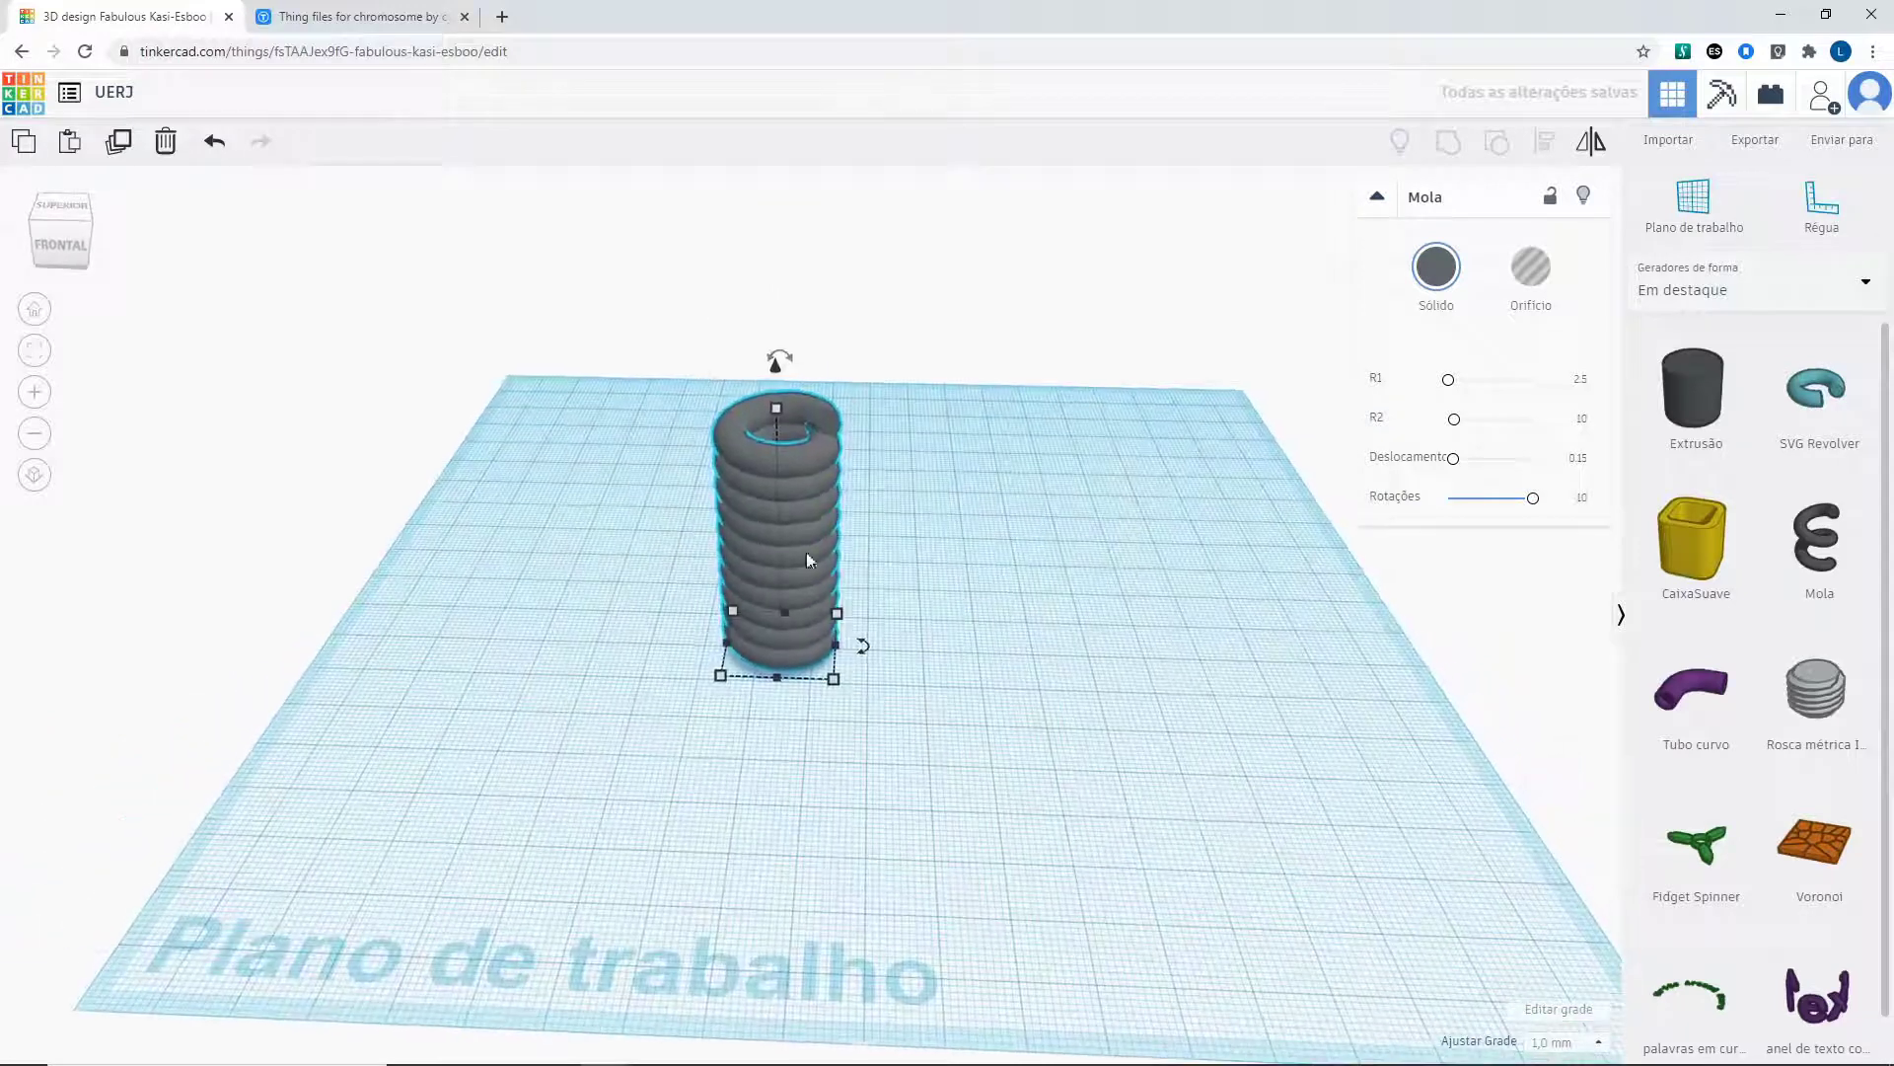
pyautogui.press('Delete')
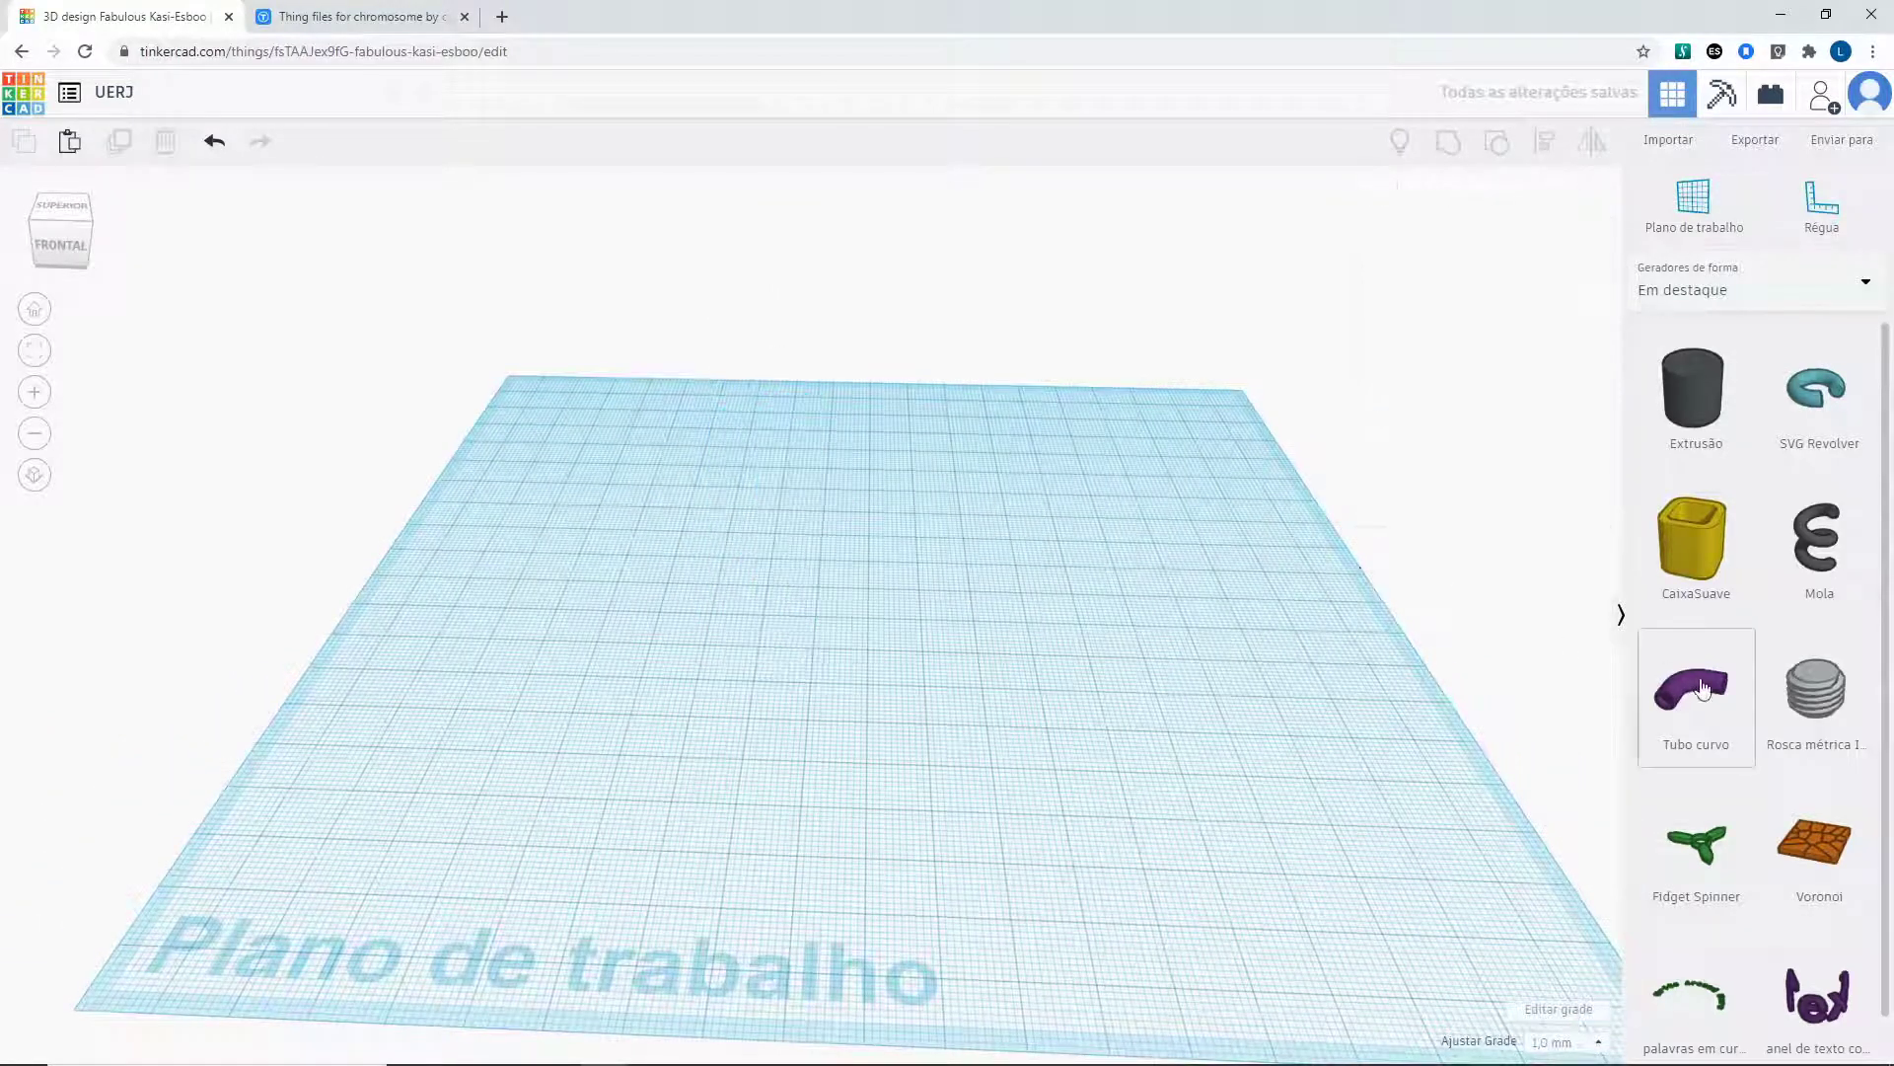
# Place a Tubo curvo on the workplane, try an Ângulo De Curvatura of 58, and delete the tube.
pyautogui.moveTo(1696, 681); pyautogui.dragTo(814, 600)
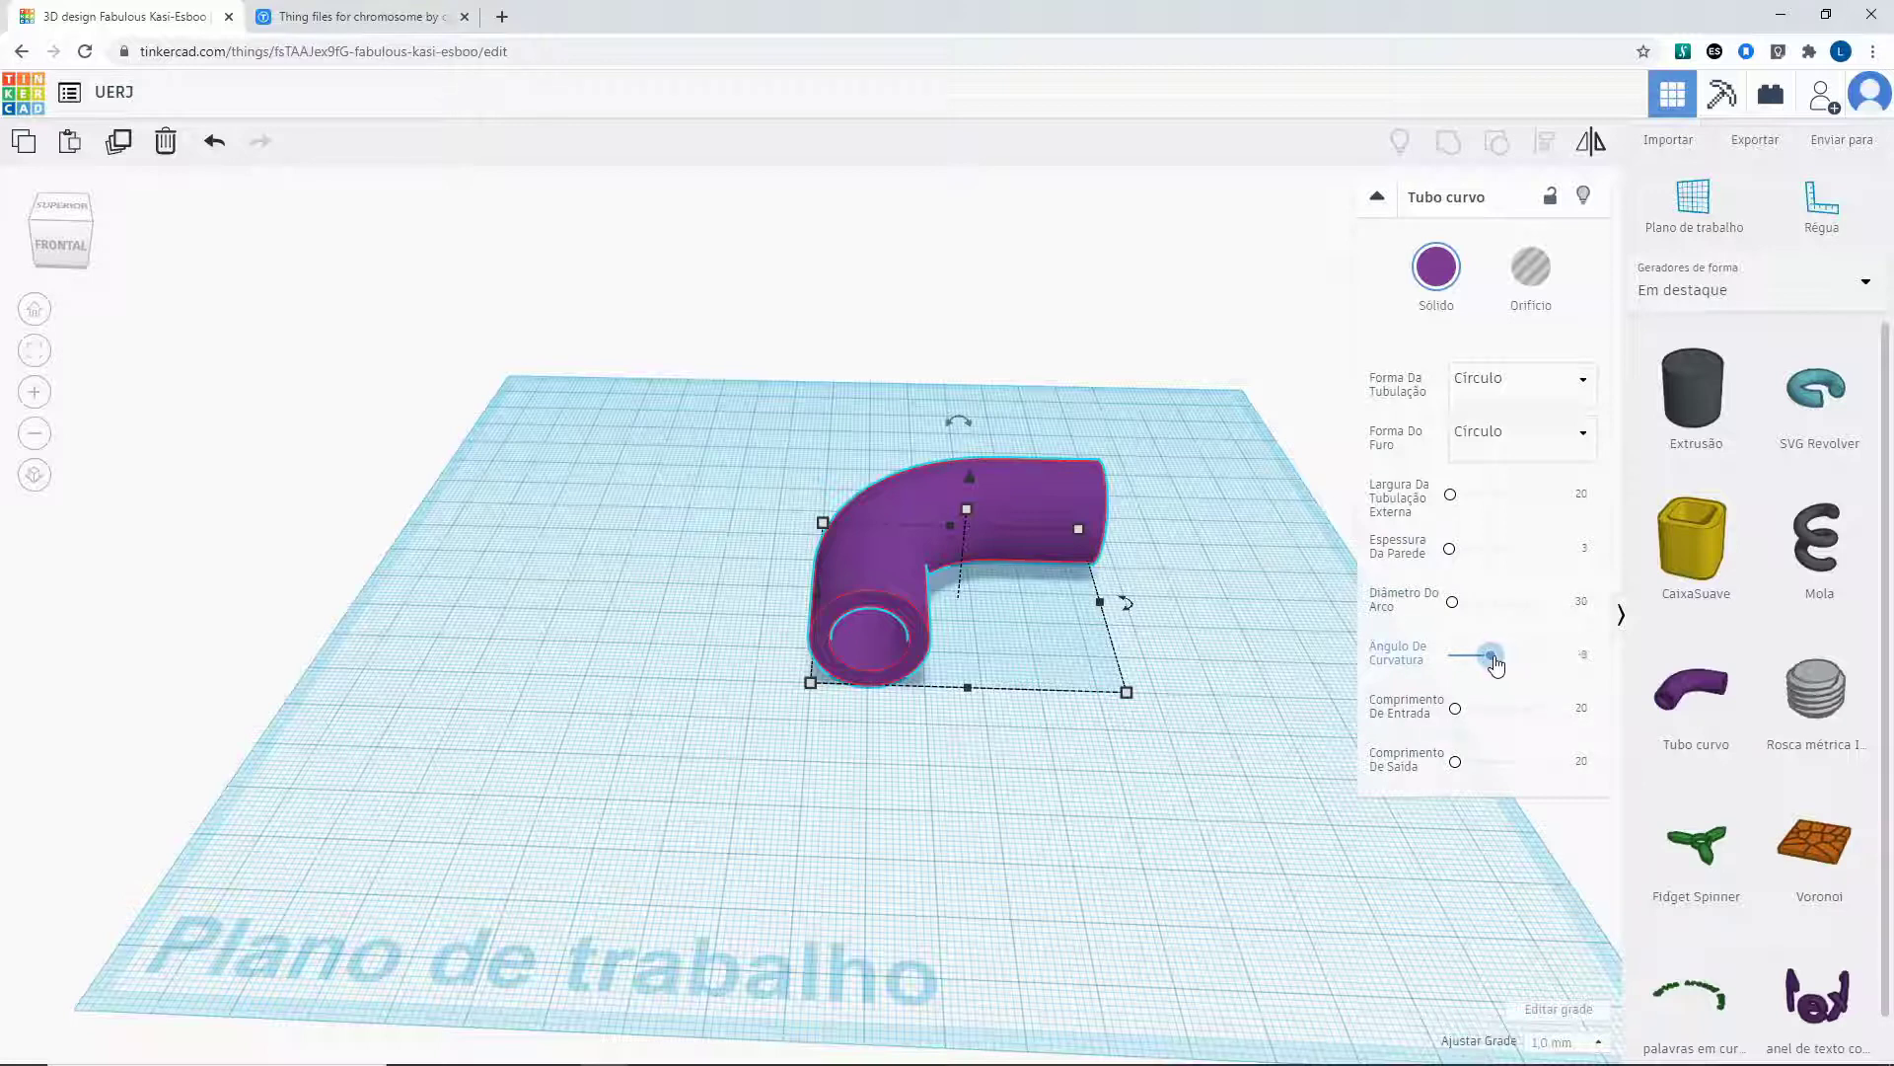
pyautogui.moveTo(1497, 665)
pyautogui.mouseDown()
pyautogui.moveTo(1529, 666)
pyautogui.moveTo(1497, 661)
pyautogui.mouseUp()
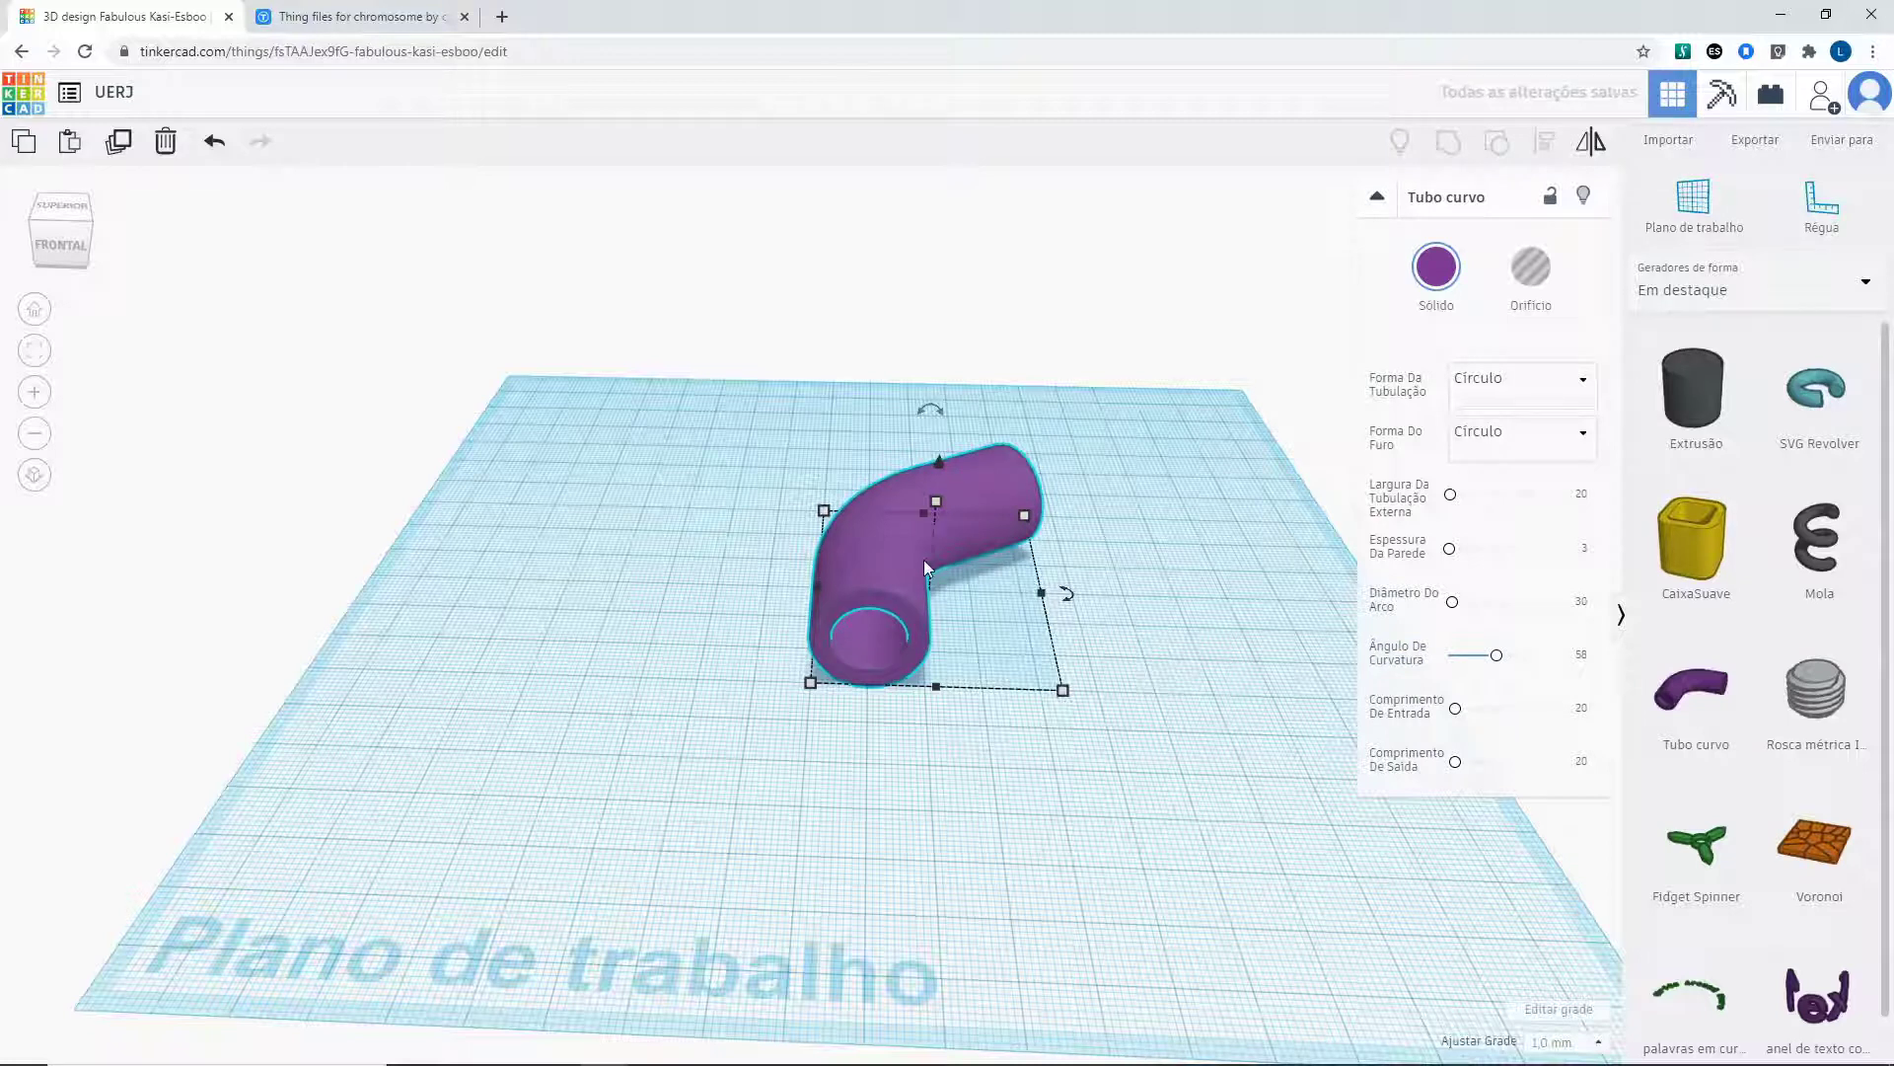
pyautogui.press('Delete')
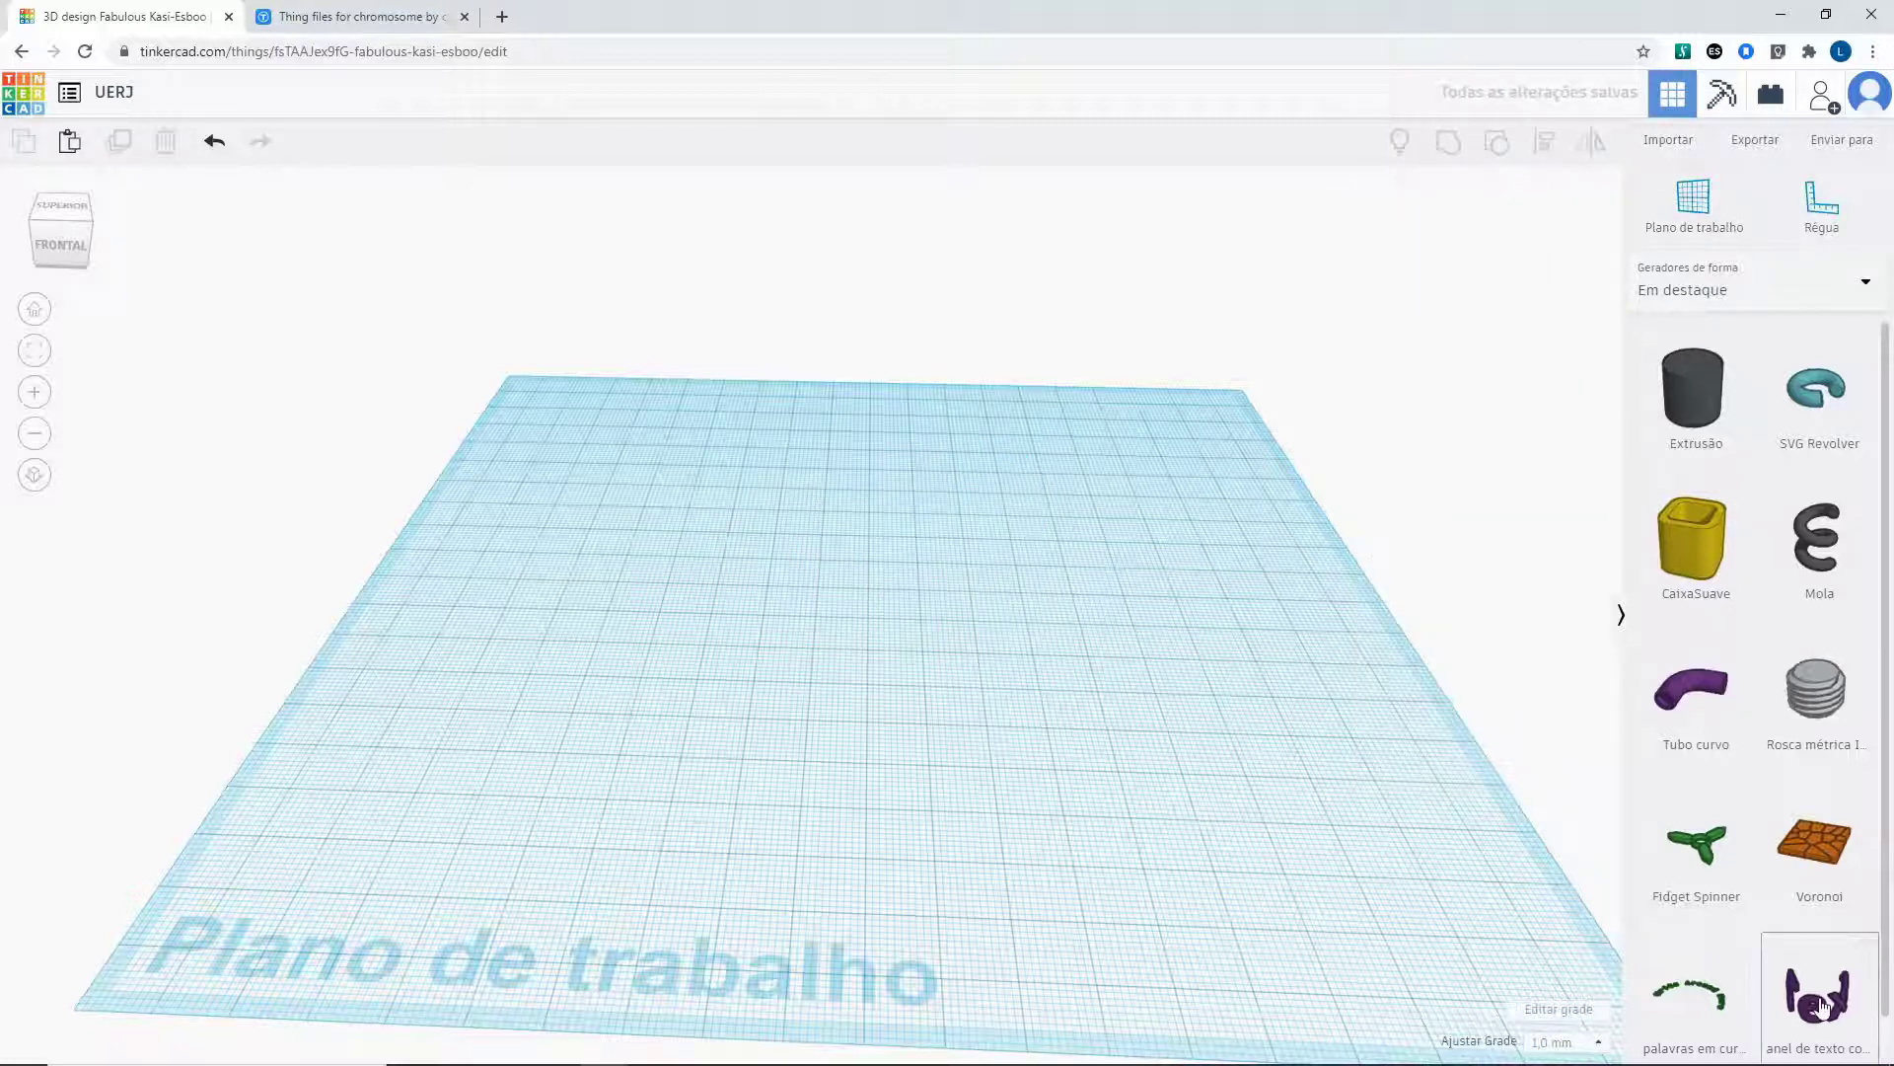
# Place a curved text ring (anel de texto) on the workplane and set its Texto to UERJ.
pyautogui.click(860, 674)
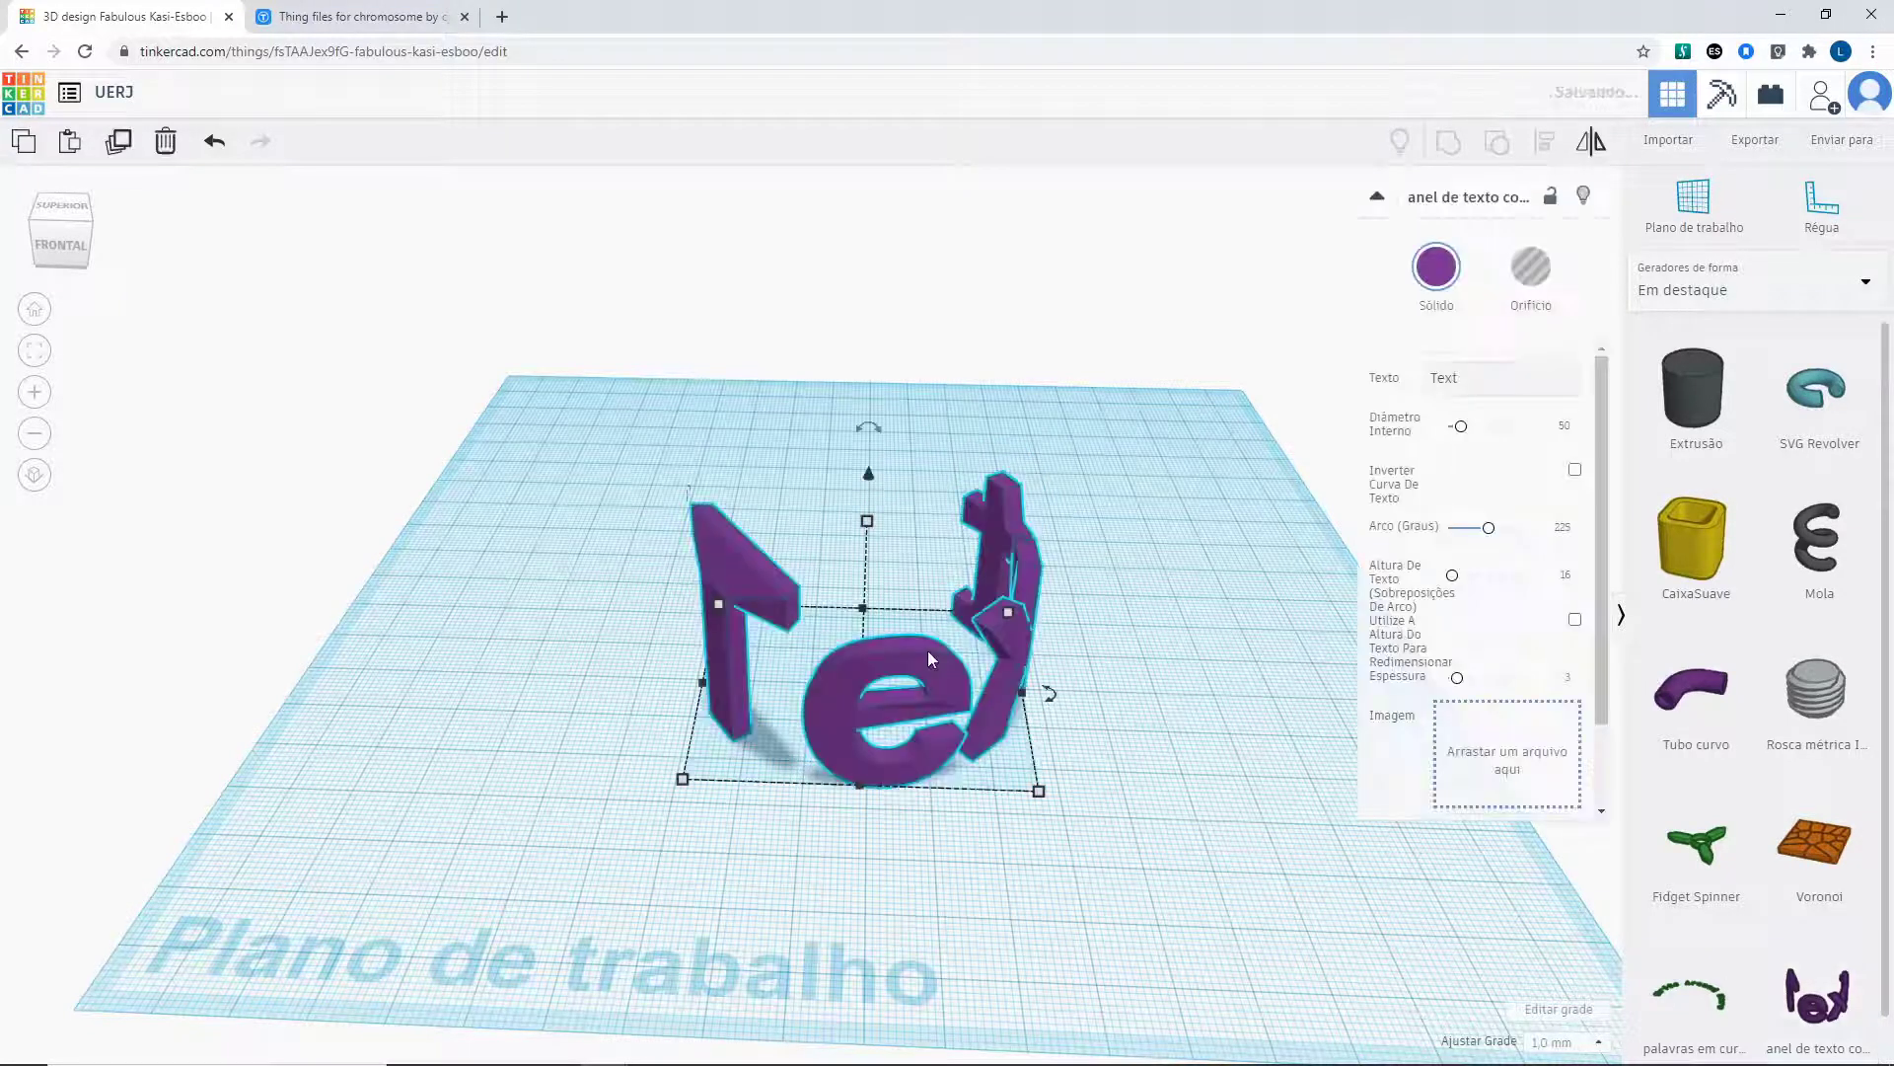
pyautogui.click(1464, 380)
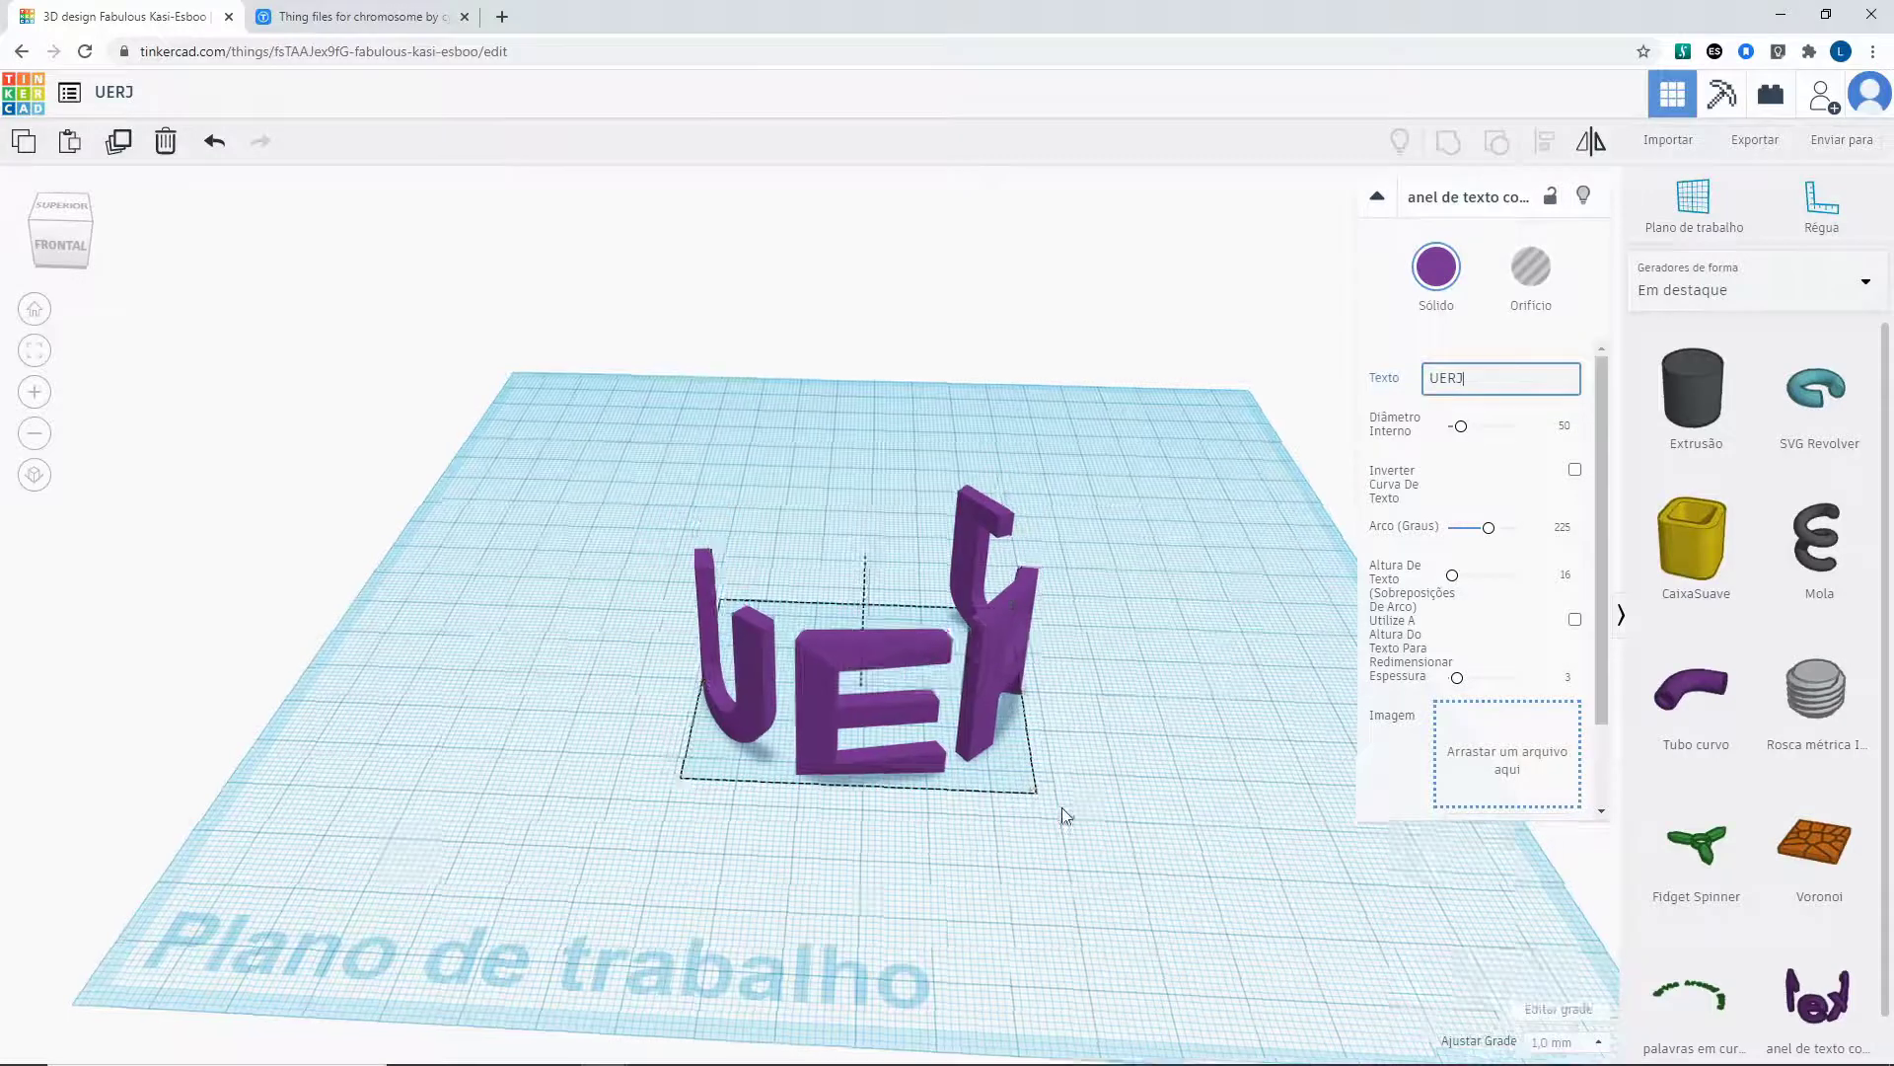
pyautogui.moveTo(1061, 807); pyautogui.dragTo(955, 772, button='right')
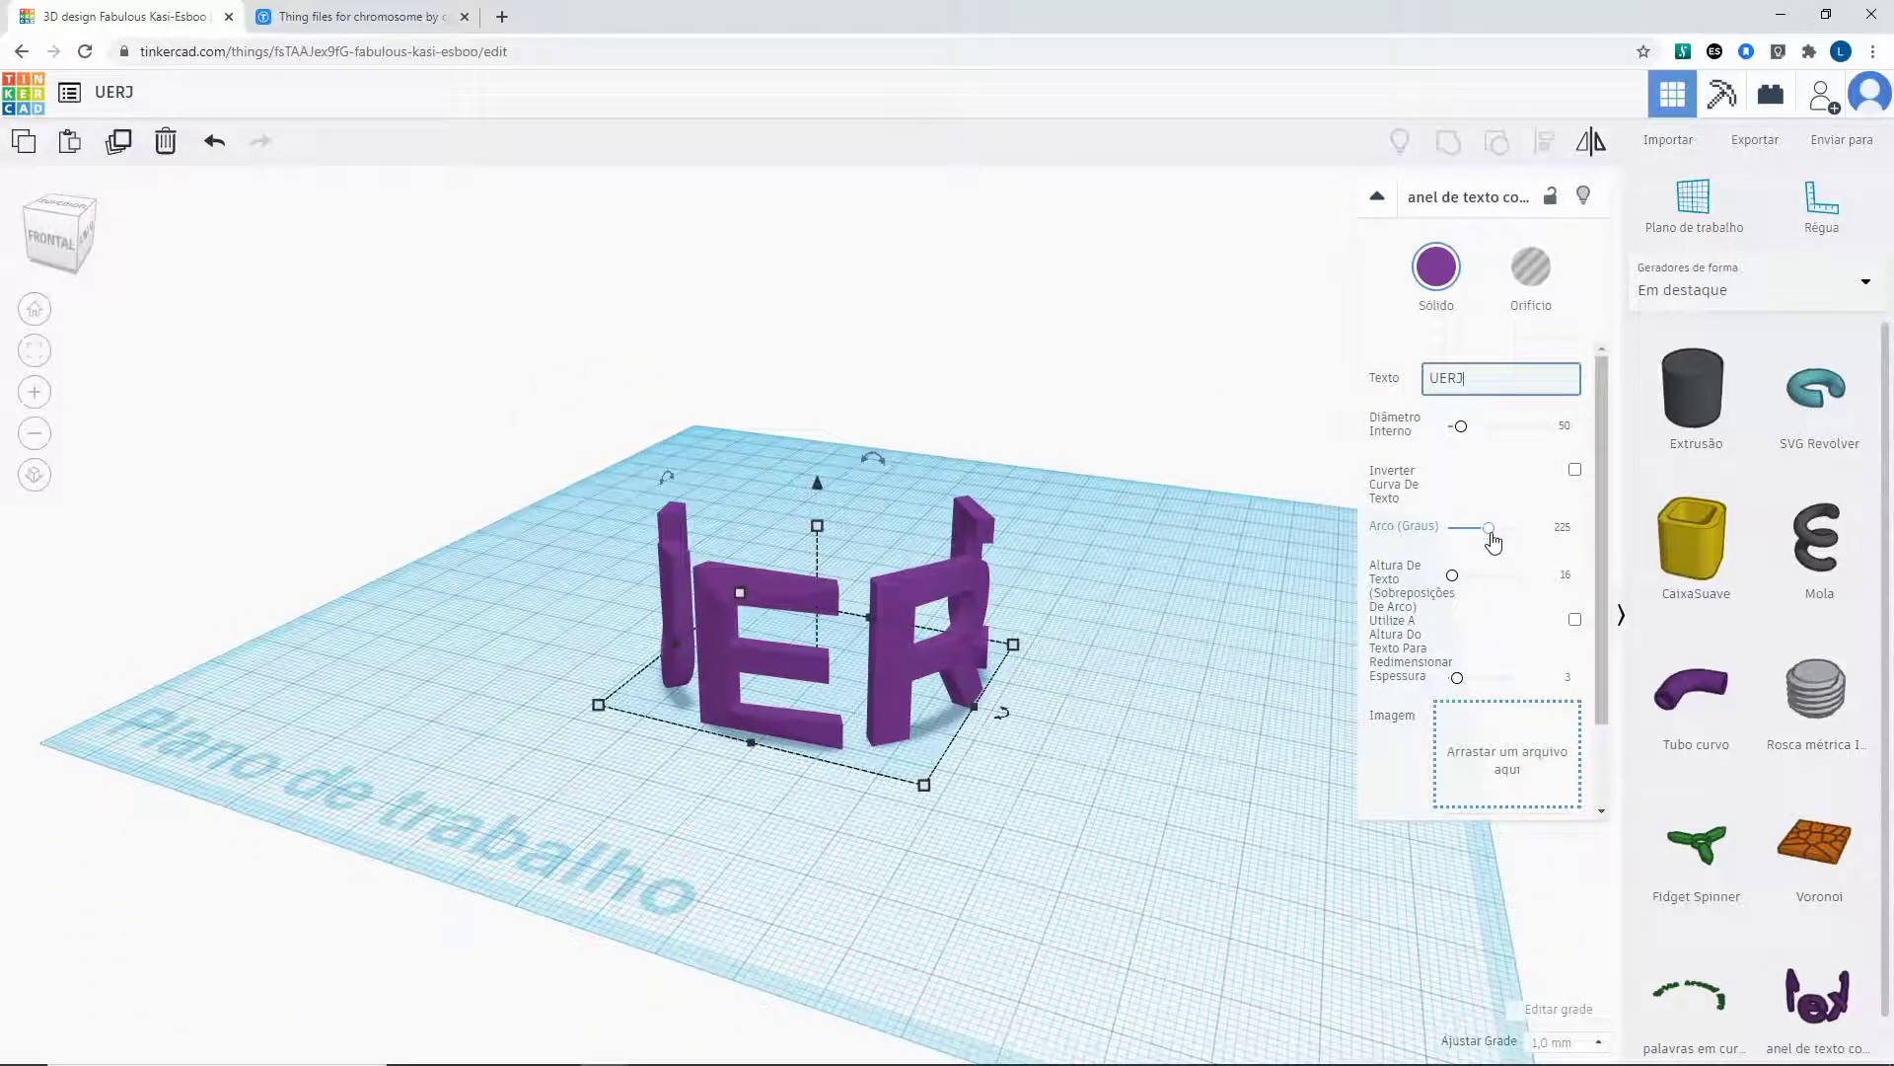
# Set the text ring's Arco (Graus) to 118 and inspect the curved letters up close.
pyautogui.moveTo(1493, 541); pyautogui.dragTo(1470, 536)
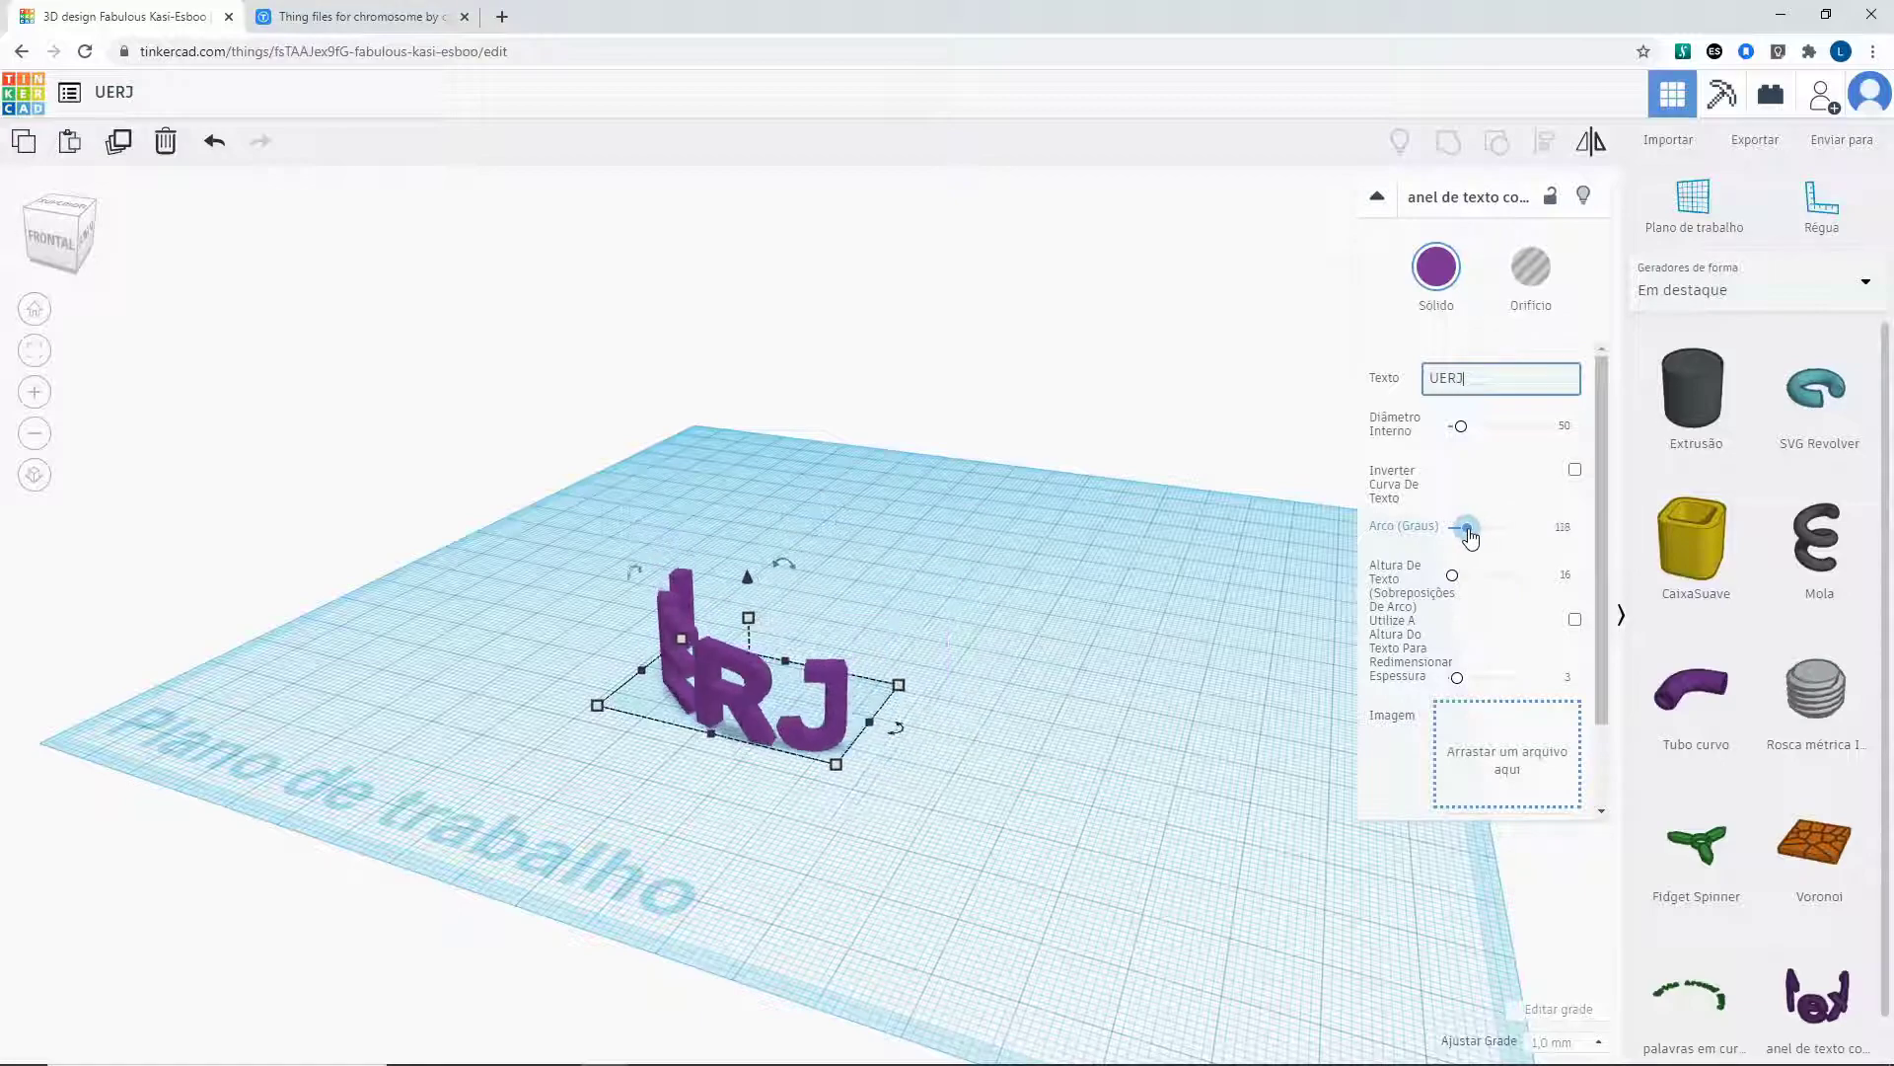
pyautogui.moveTo(901, 771); pyautogui.dragTo(1159, 779, button='right')
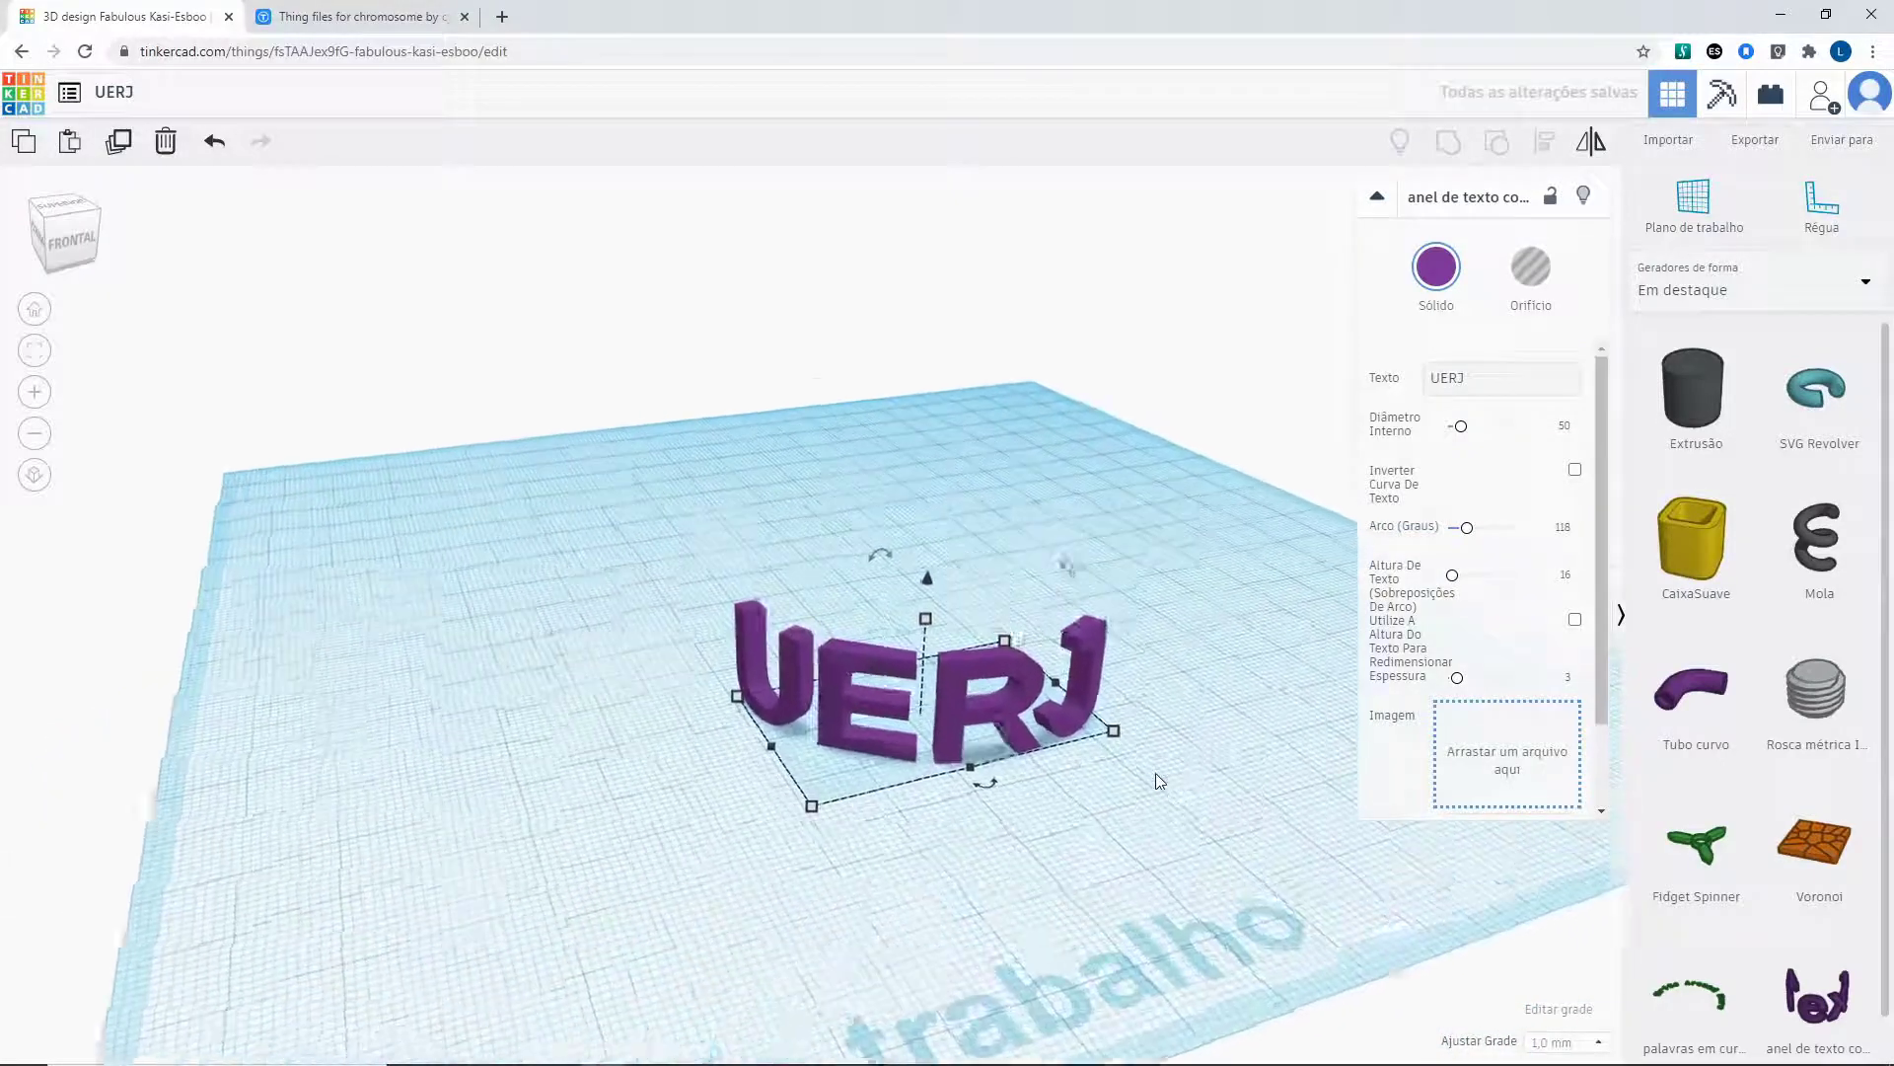
pyautogui.scroll(3, 1156, 775)
pyautogui.moveTo(1254, 865); pyautogui.dragTo(1160, 829, button='right')
pyautogui.scroll(2, 1182, 846)
pyautogui.scroll(2, 1187, 848)
pyautogui.scroll(-4, 1195, 854)
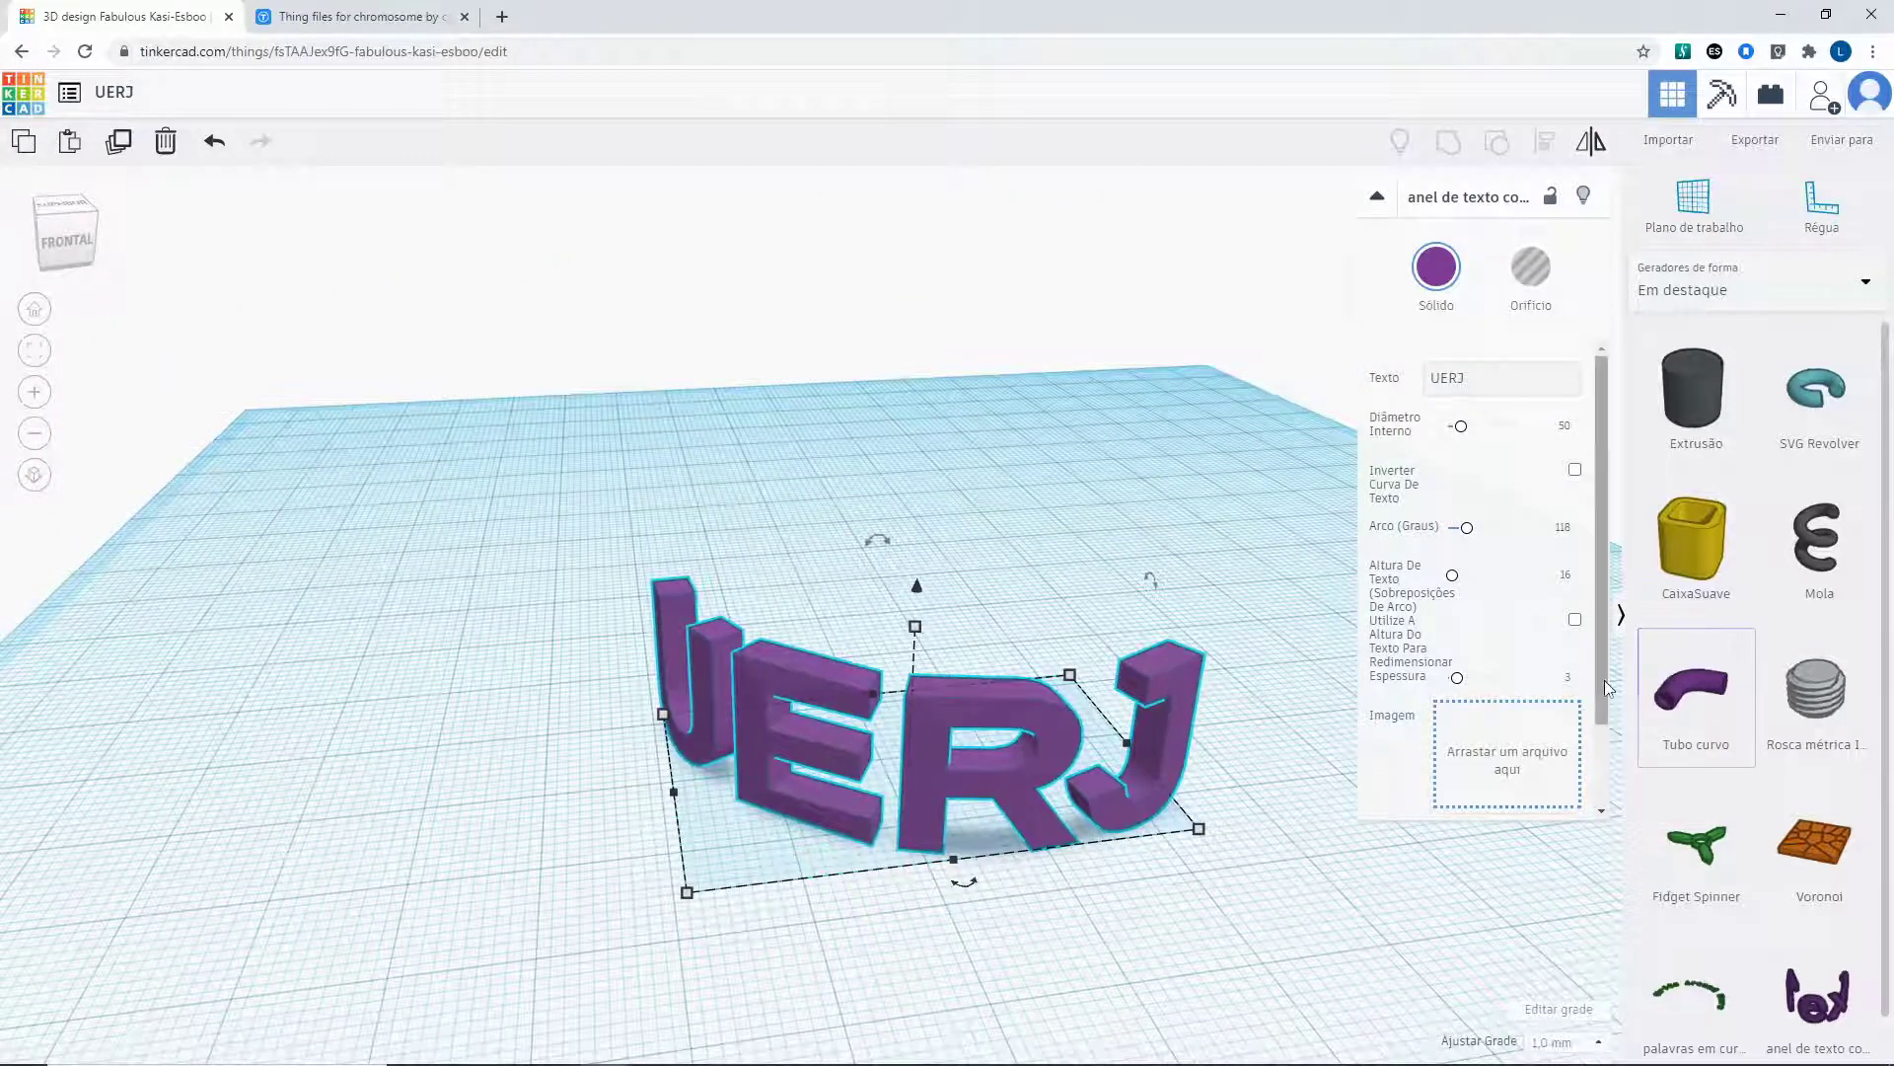
# Review the text ring's remaining settings and delete the text ring.
pyautogui.scroll(-1, 1539, 592)
pyautogui.moveTo(1273, 651); pyautogui.dragTo(1181, 710, button='right')
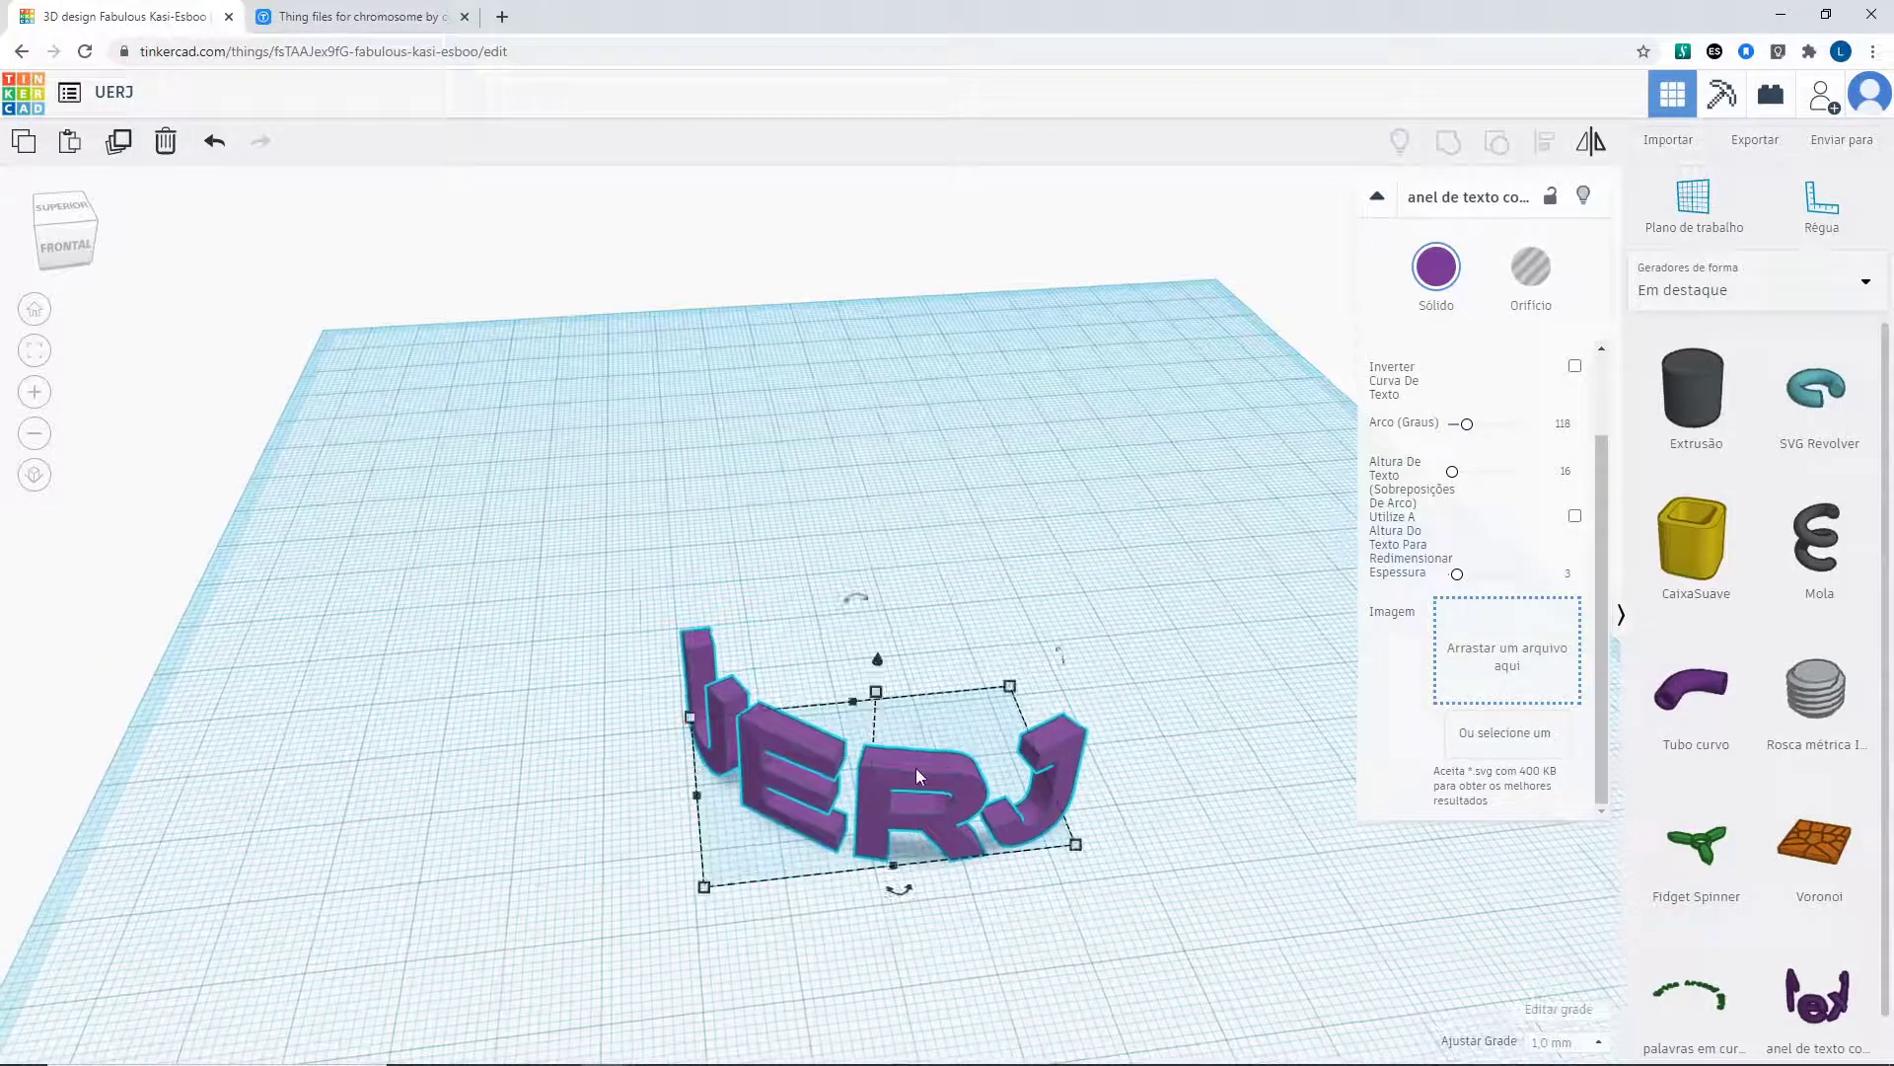
pyautogui.press('Delete')
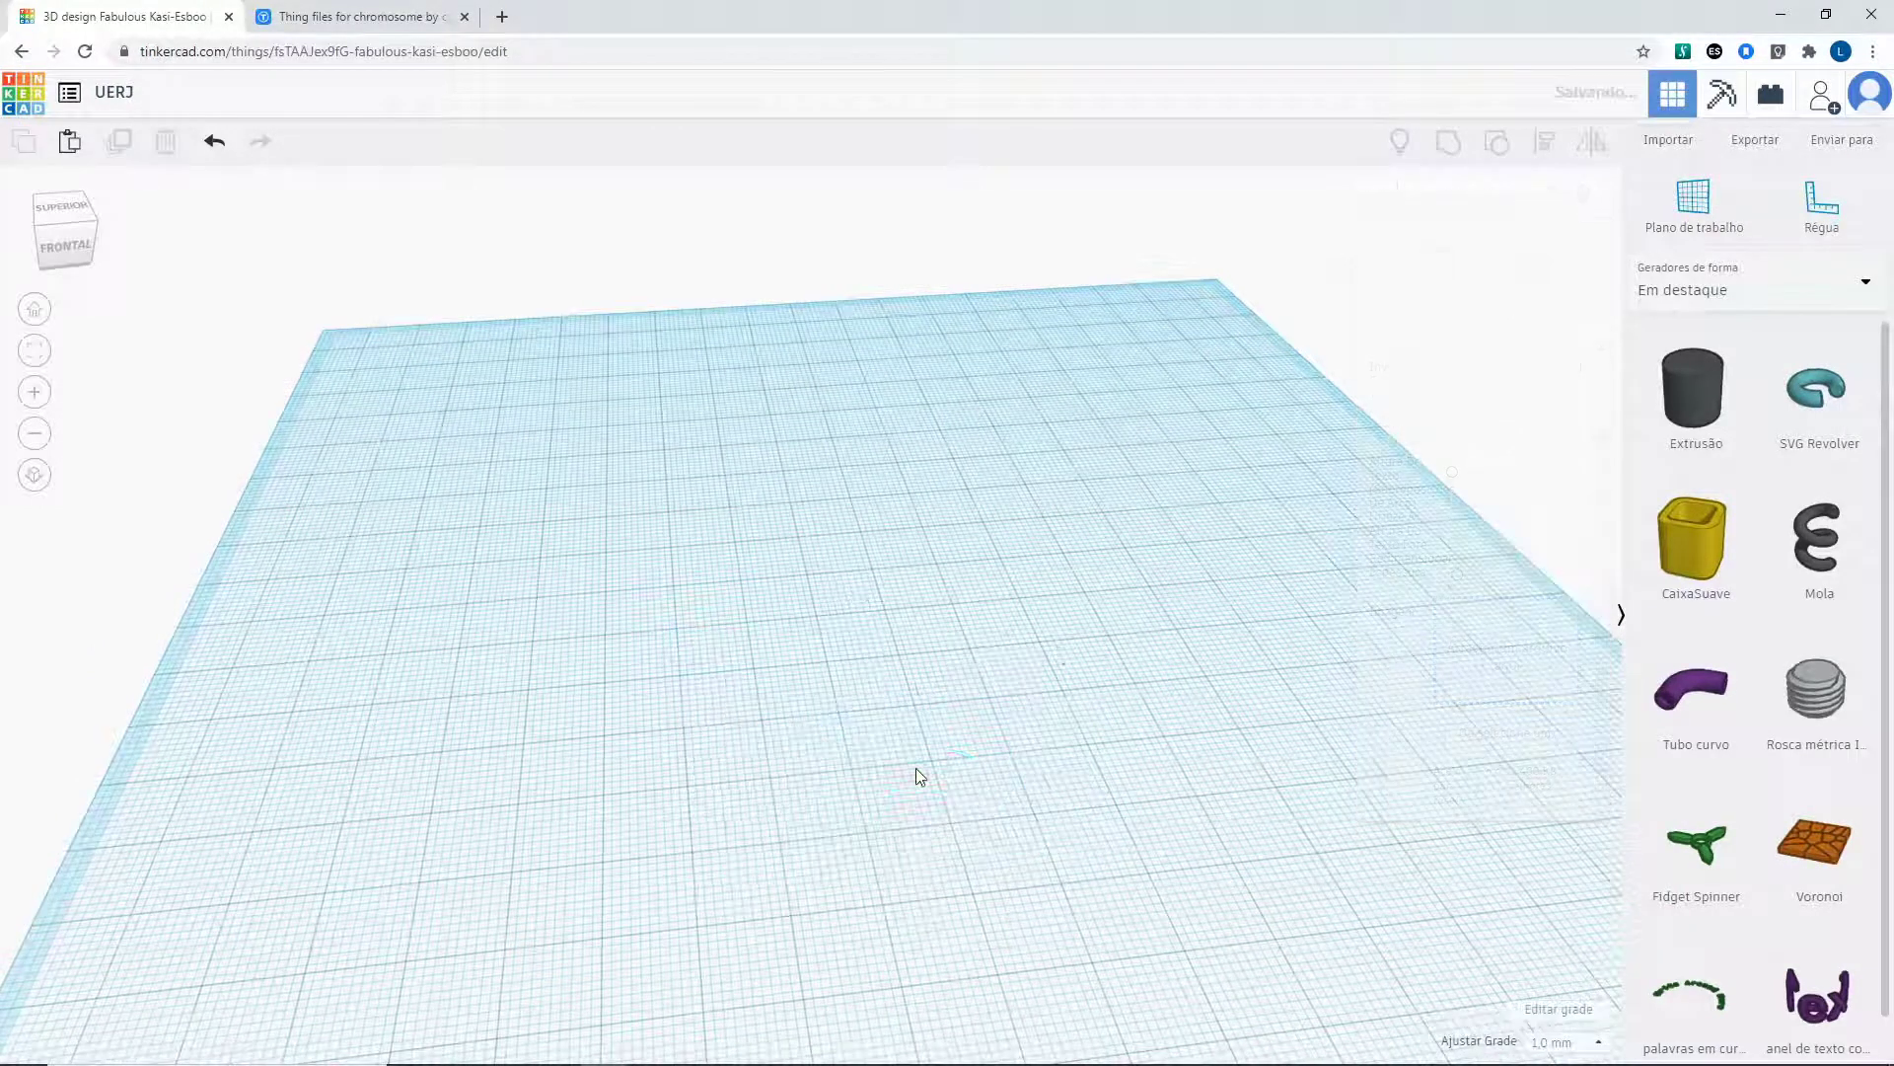
# Switch the shape library to Formas básicas, then place a red Caixa on the workplane and enlarge it.
pyautogui.click(1708, 287)
pyautogui.click(1707, 367)
pyautogui.scroll(-5, 1145, 590)
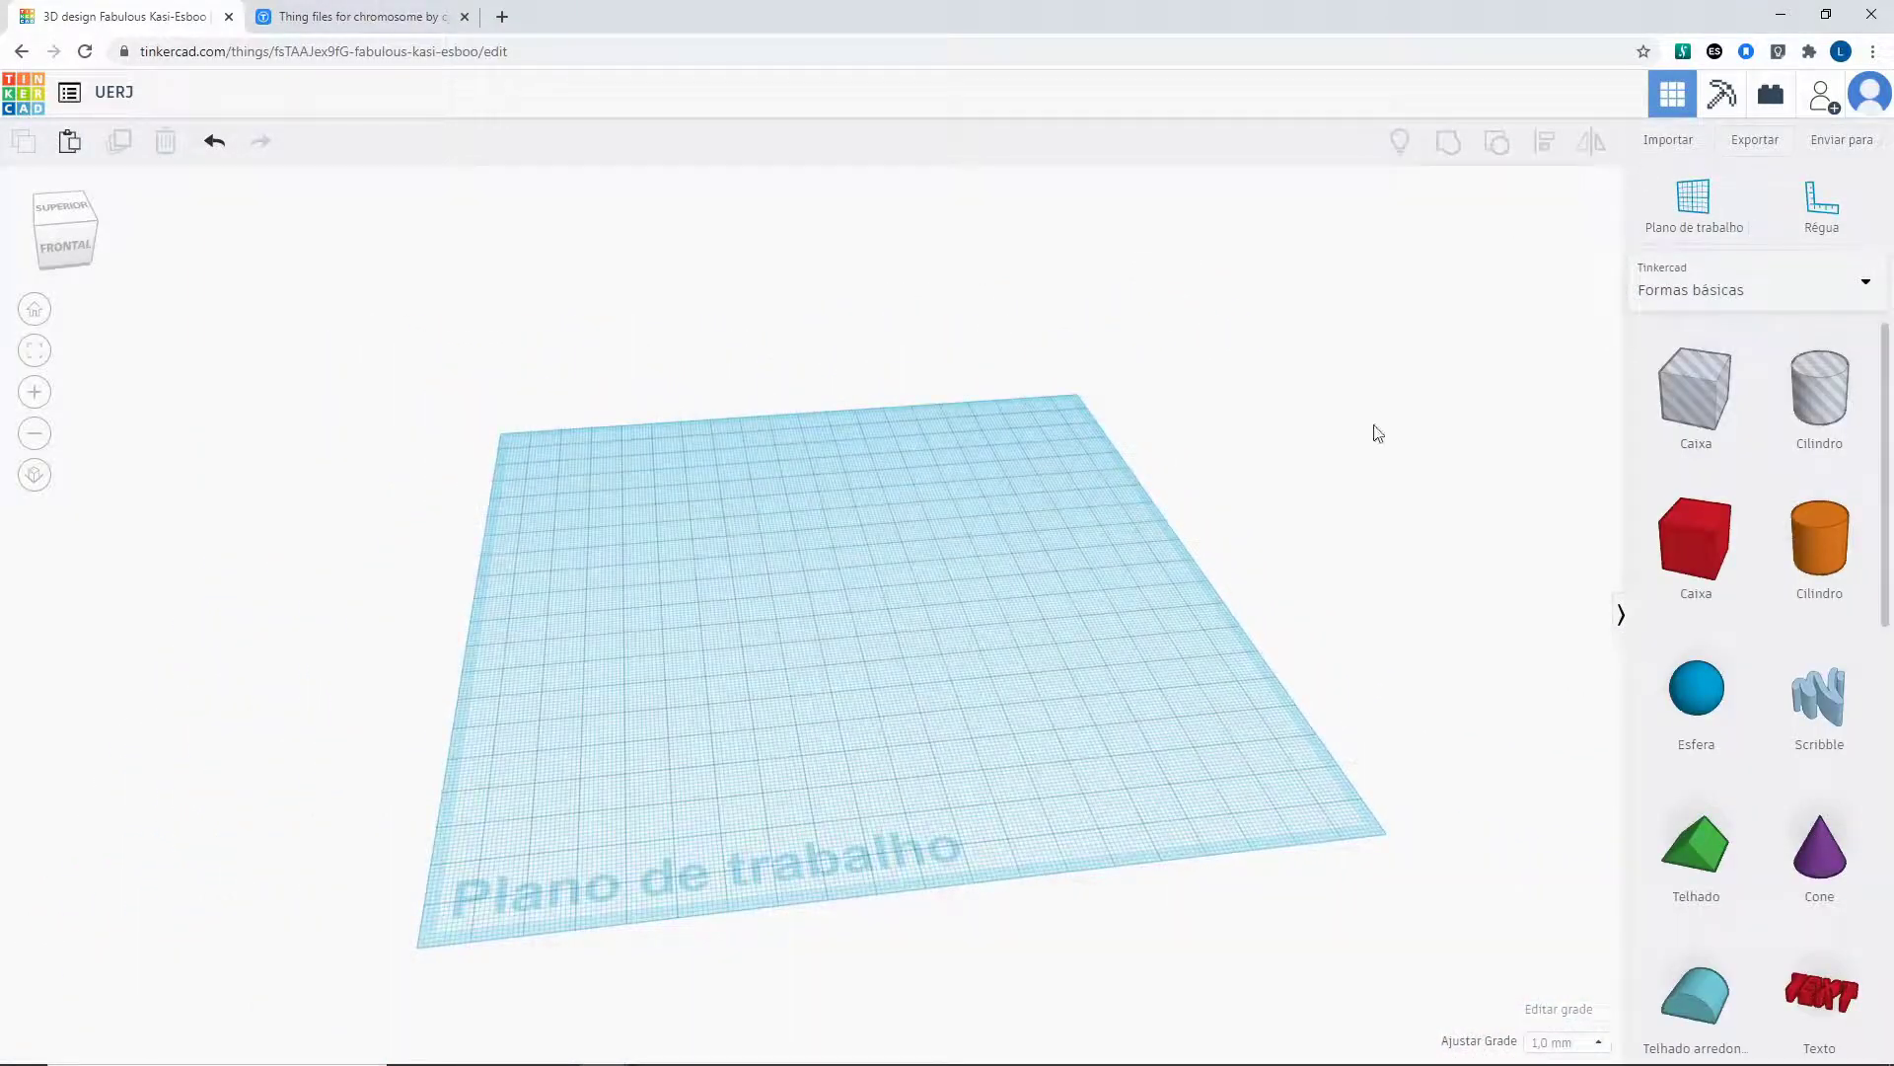
pyautogui.moveTo(888, 661); pyautogui.dragTo(1280, 604, button='right')
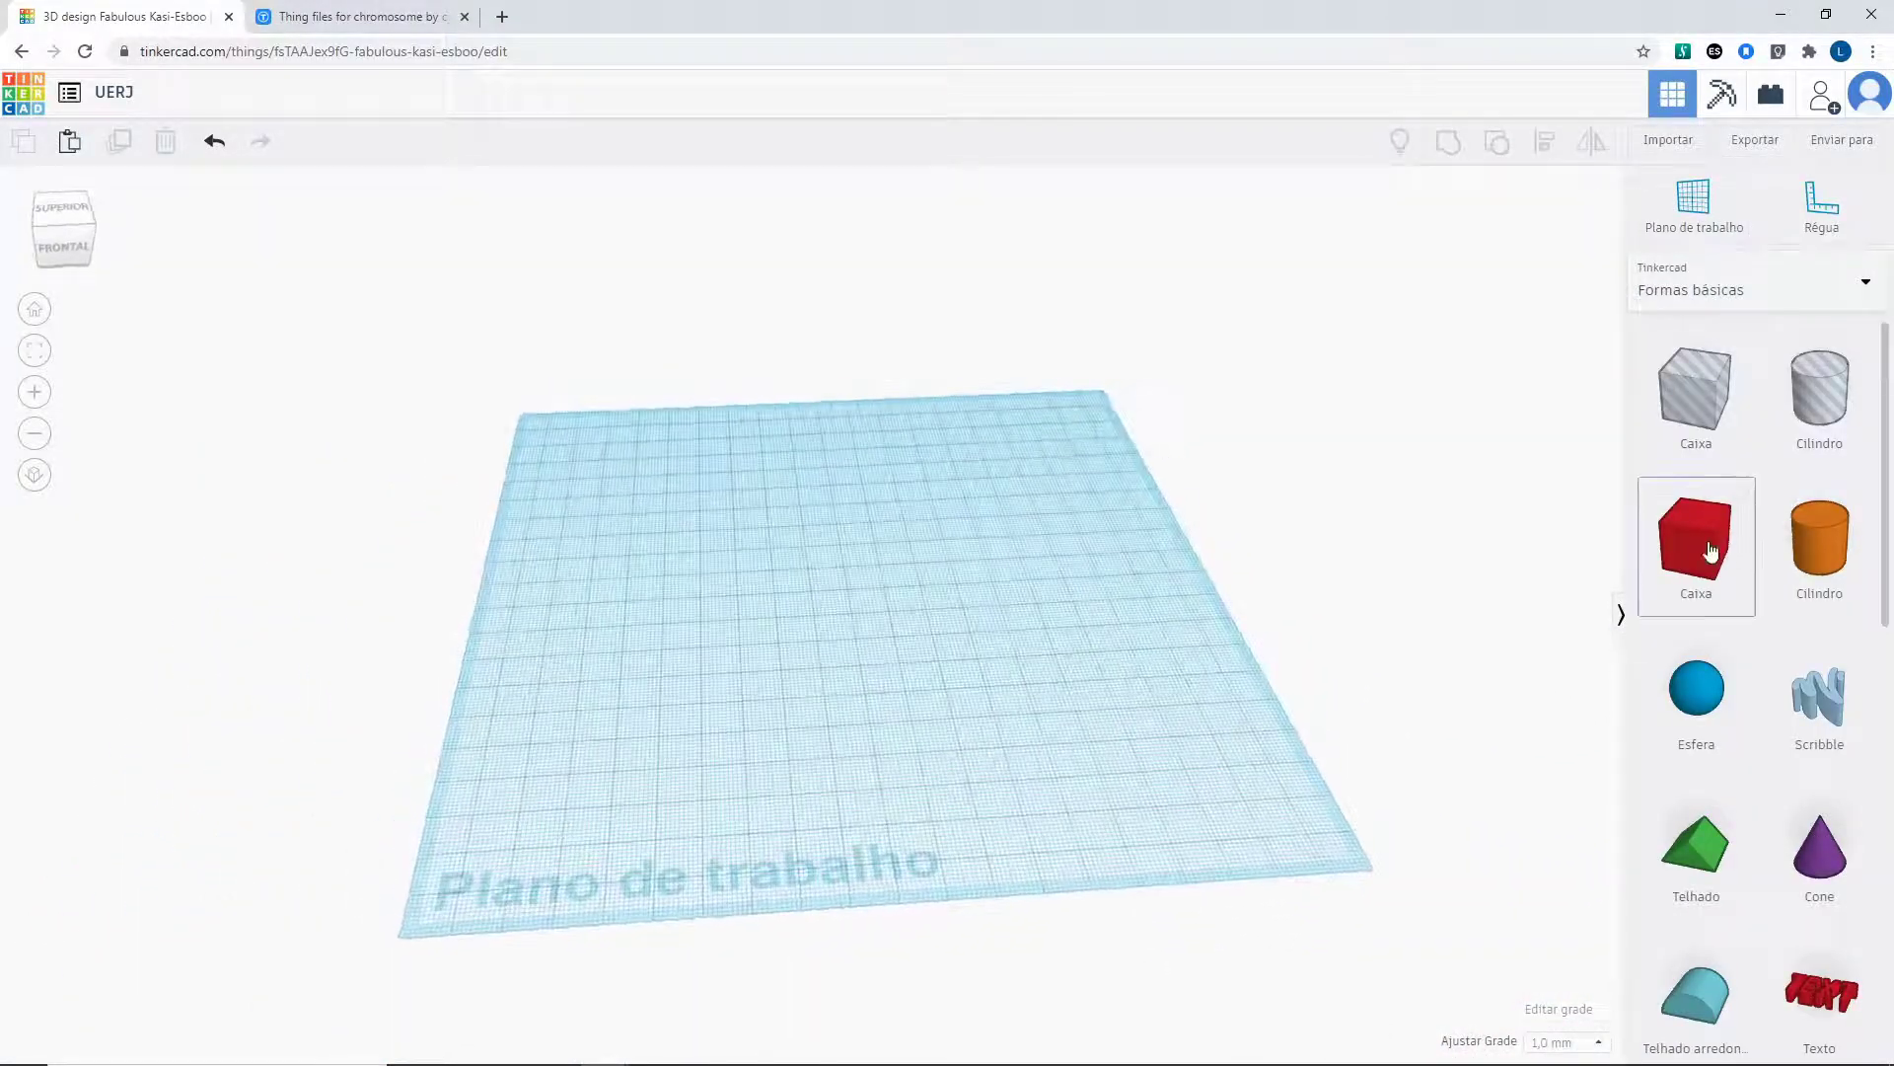
pyautogui.moveTo(1696, 540); pyautogui.dragTo(837, 709)
pyautogui.click(1331, 613)
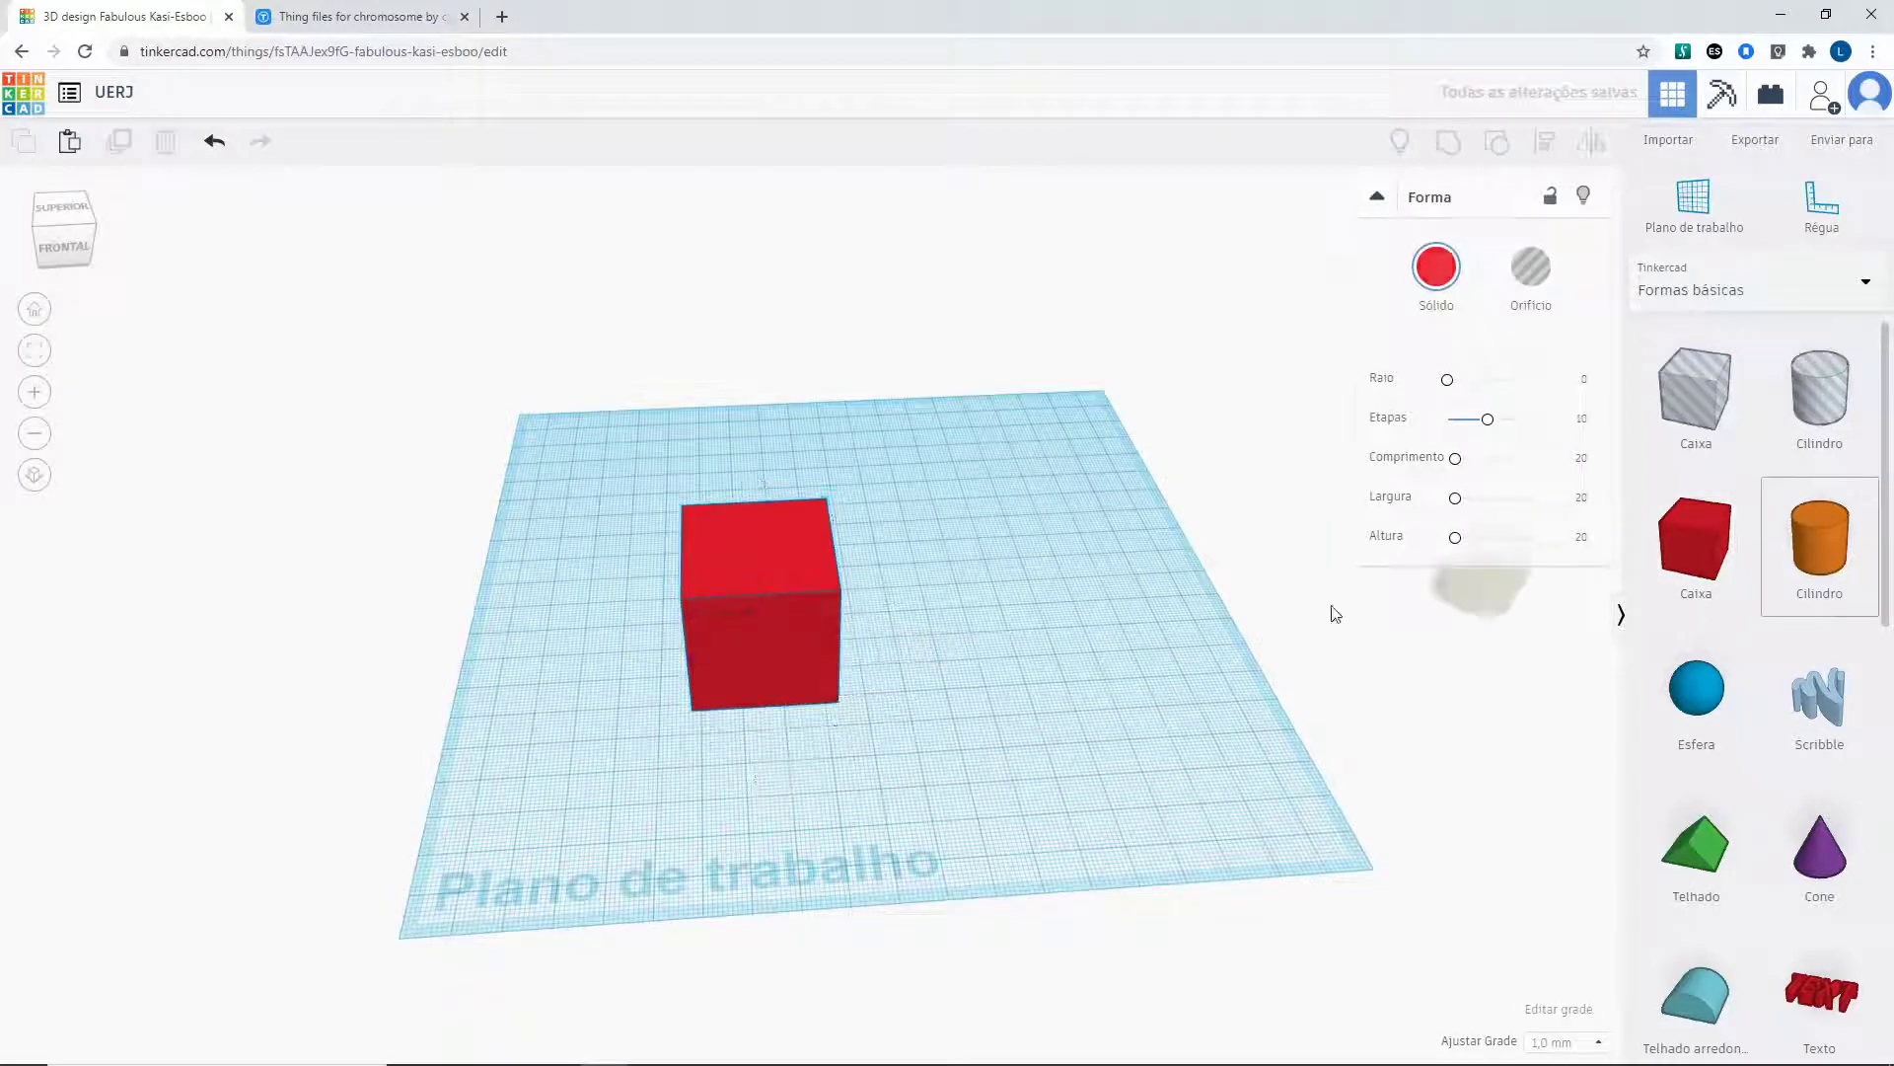
# Place an orange Cilindro with 64 Lados beside the box and resize it to 32 × 32 mm and 71 mm high.
pyautogui.moveTo(1820, 540); pyautogui.dragTo(973, 633)
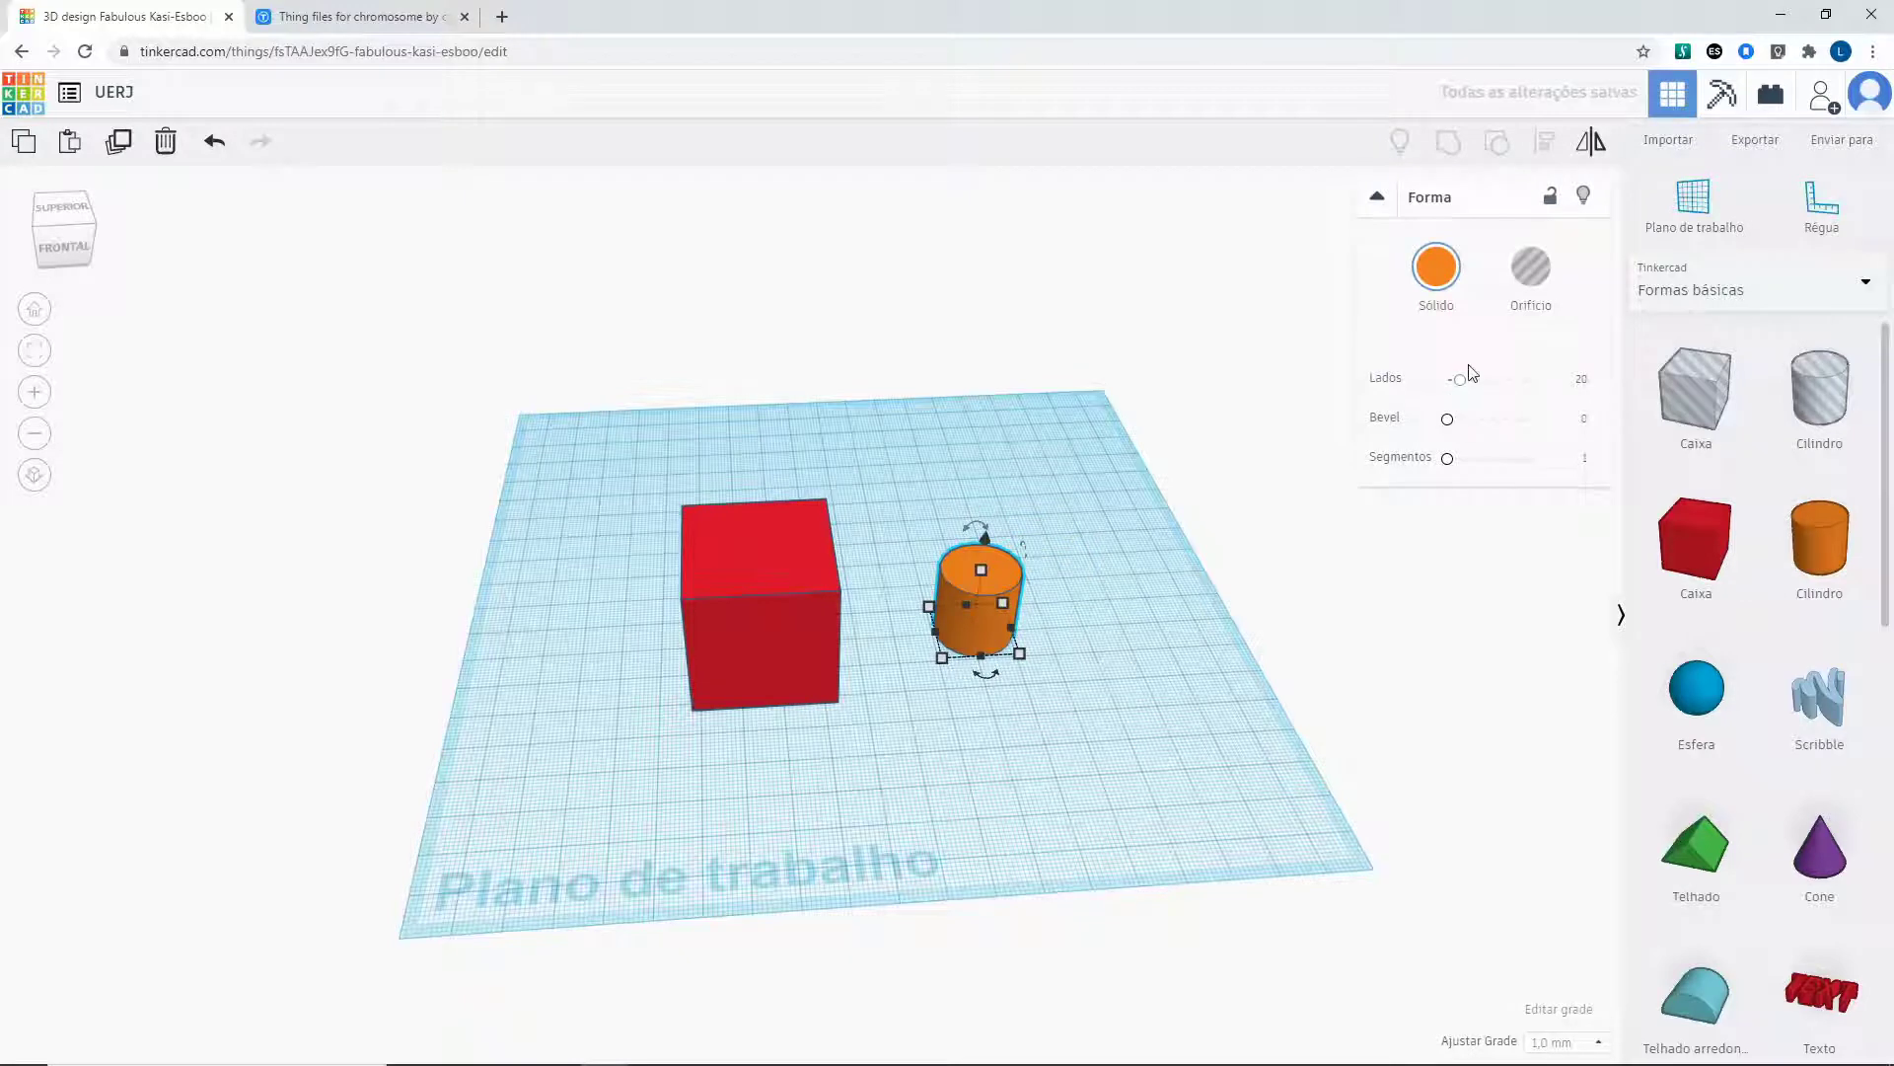
pyautogui.moveTo(1461, 381); pyautogui.dragTo(1532, 380)
pyautogui.moveTo(1019, 653); pyautogui.dragTo(1078, 683)
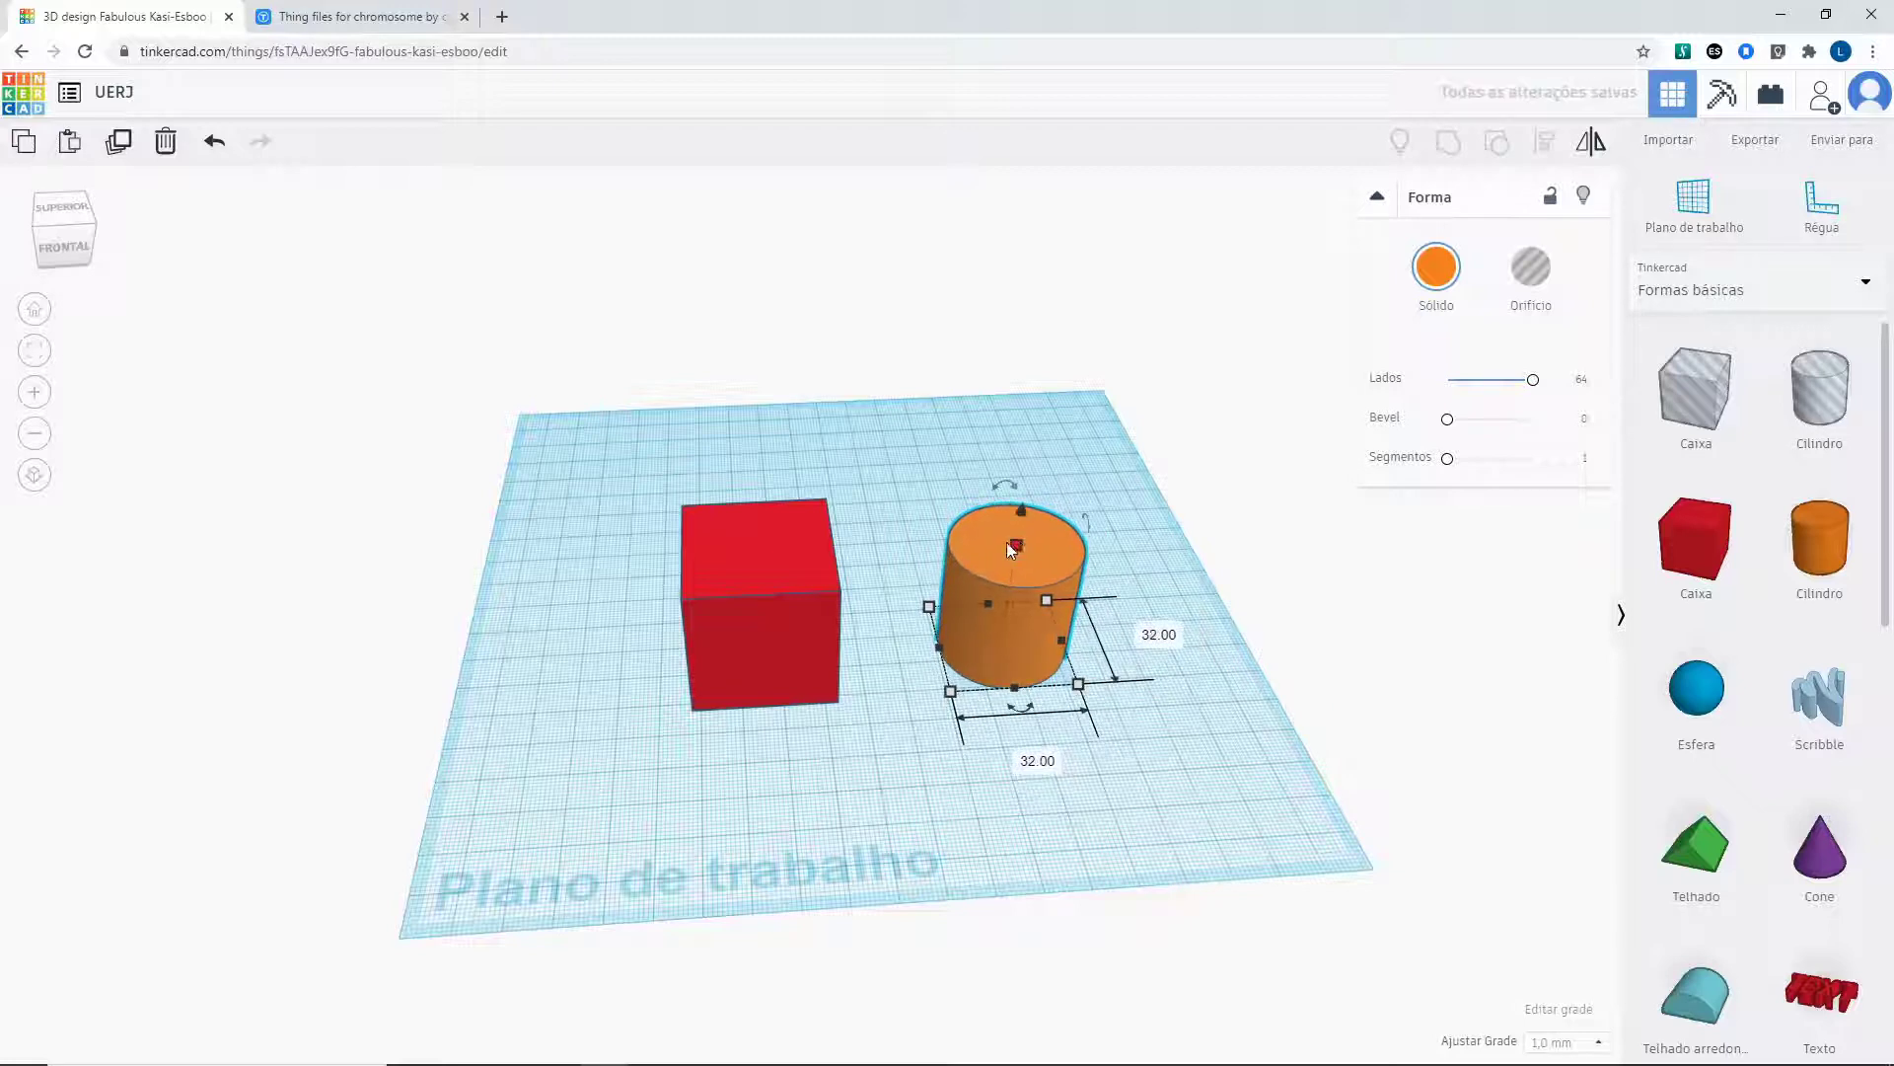
pyautogui.moveTo(1016, 545); pyautogui.dragTo(1039, 400)
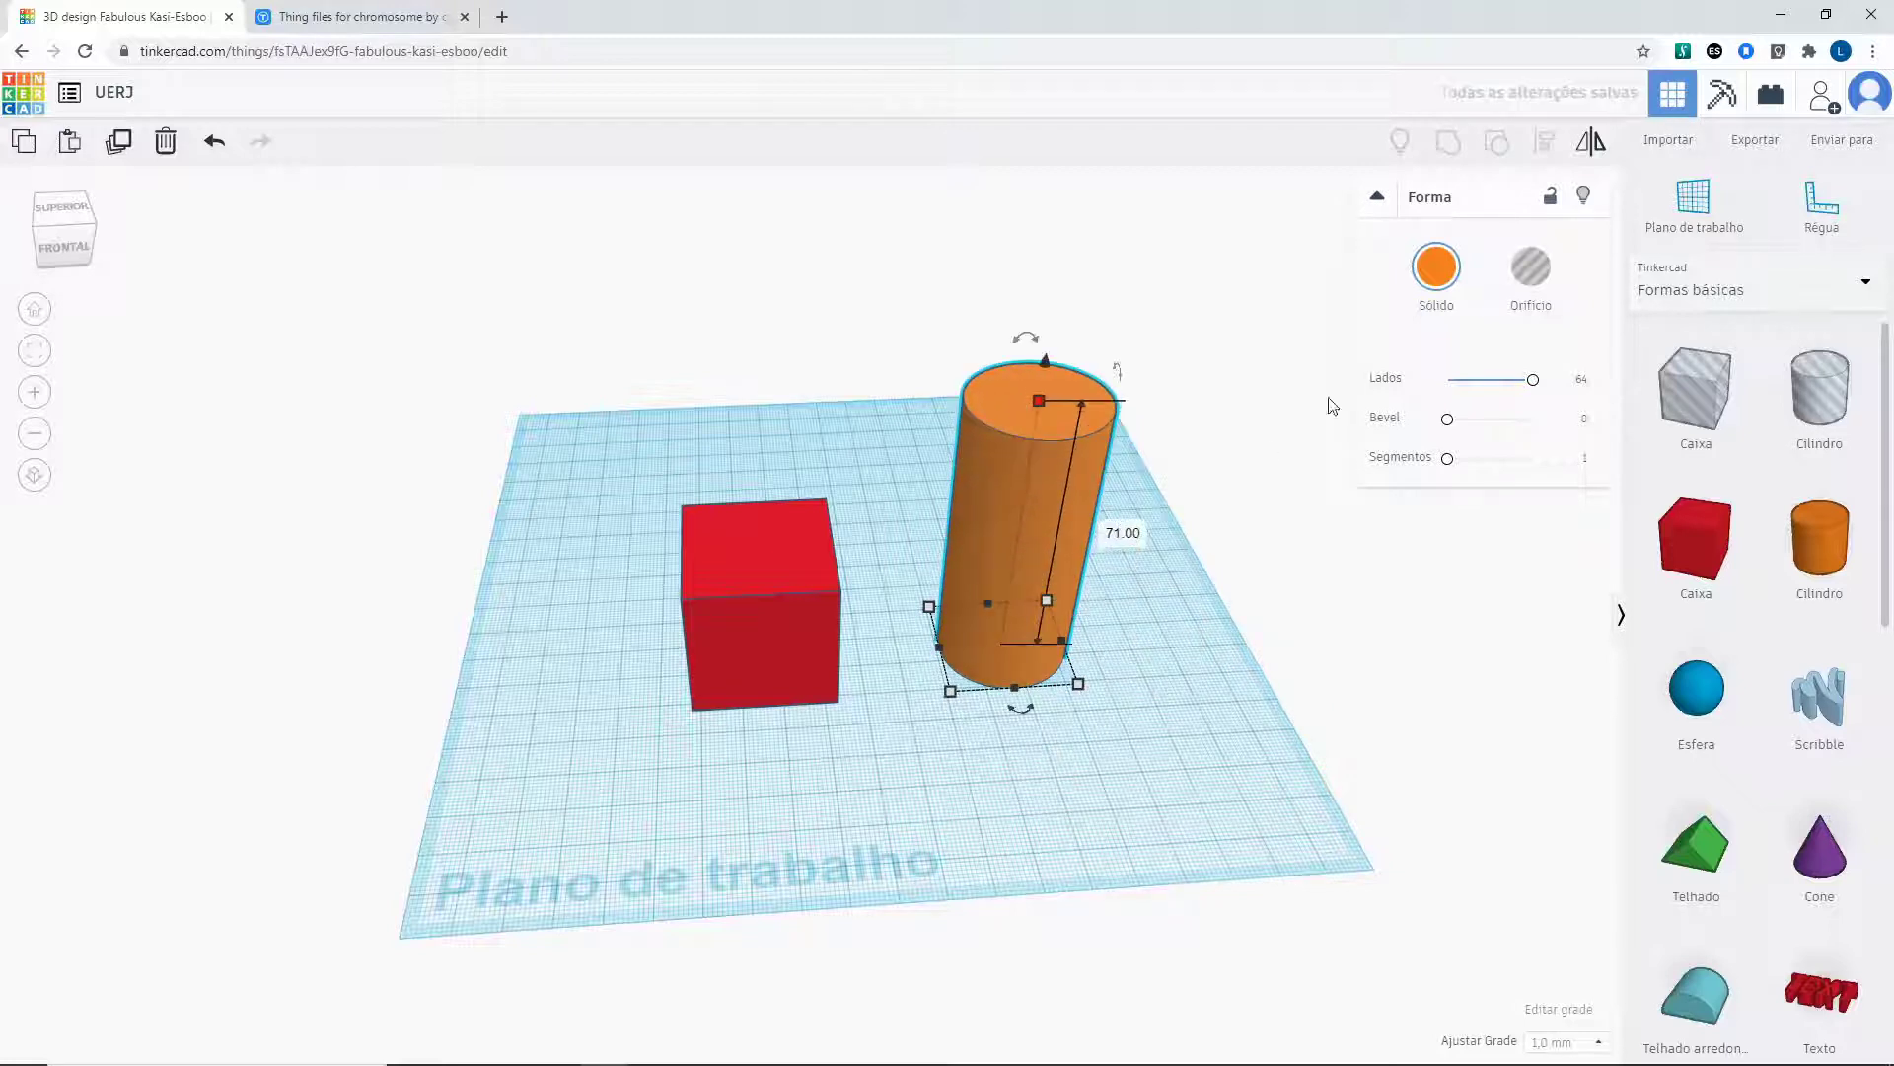
# Move the orange cylinder into the red box so that it rises through the box's upper face.
pyautogui.moveTo(1242, 633); pyautogui.dragTo(1225, 701, button='right')
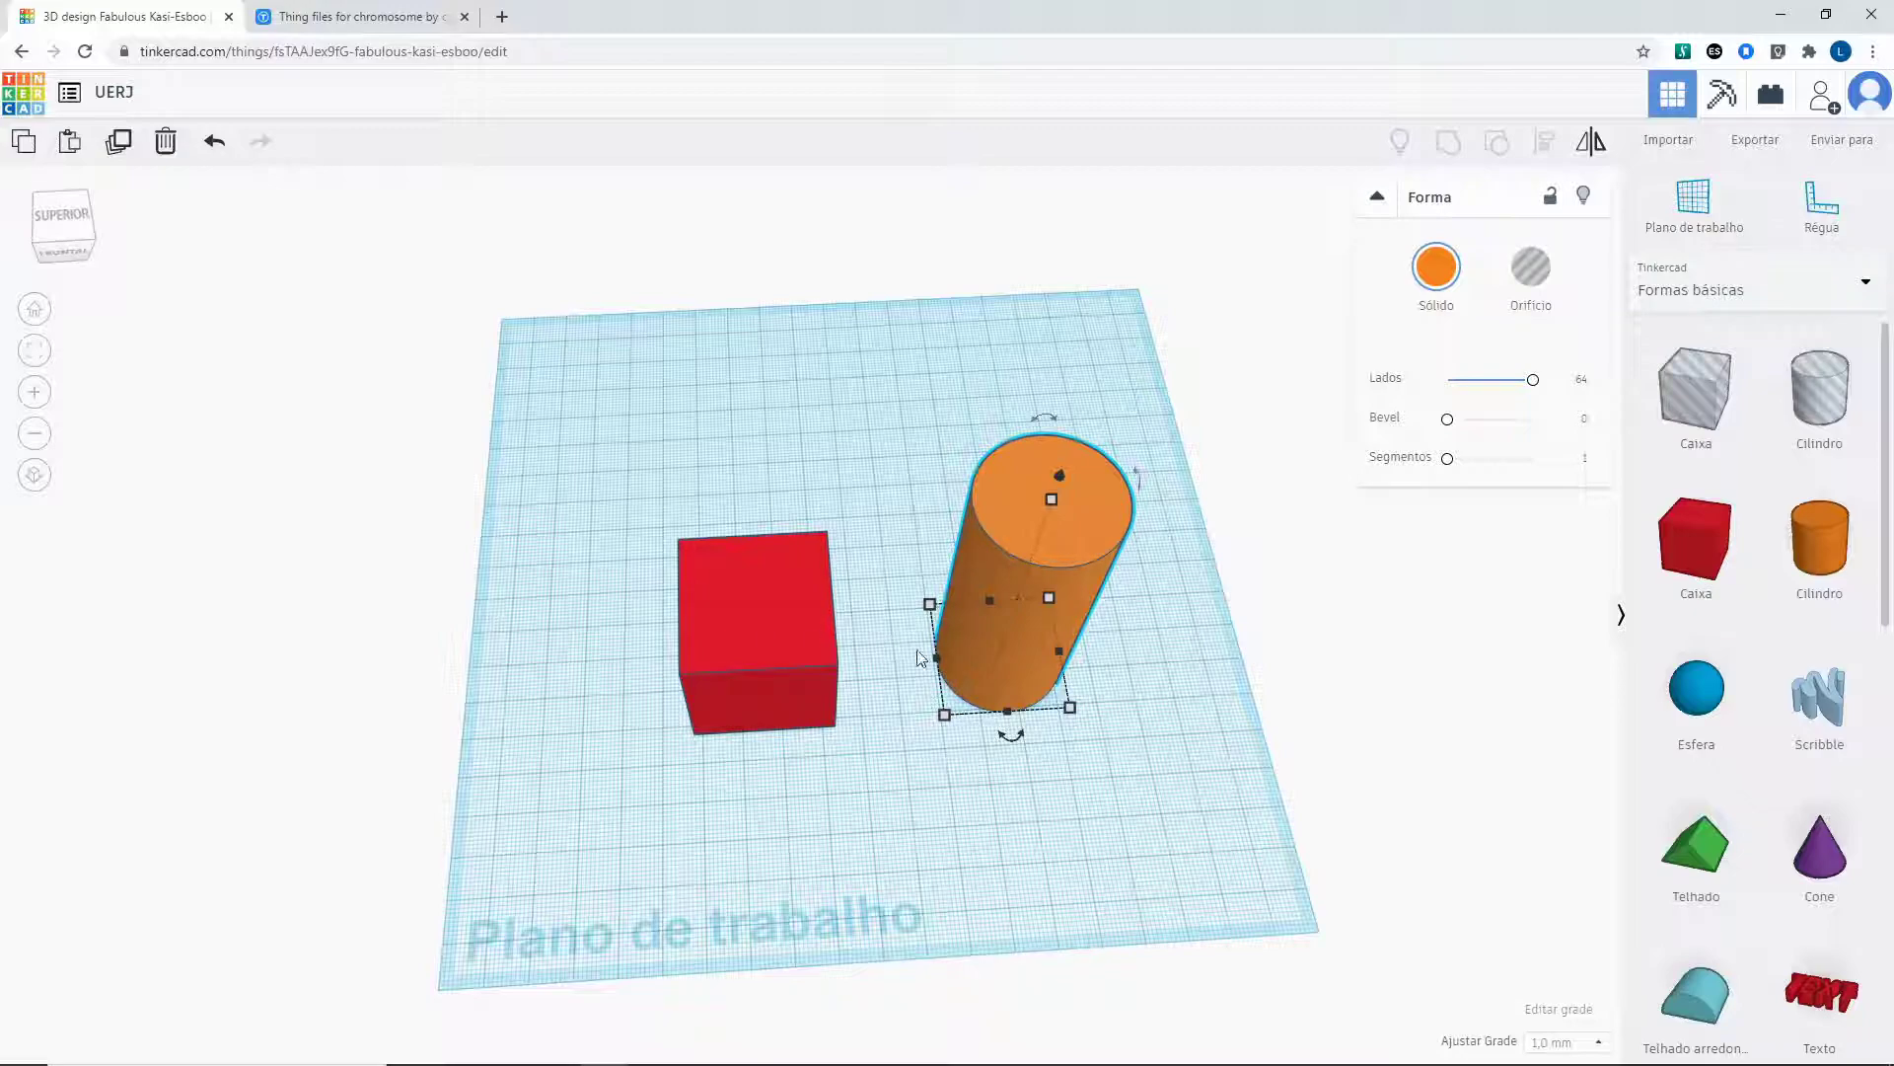
pyautogui.moveTo(1027, 578); pyautogui.dragTo(728, 596)
pyautogui.scroll(6, 849, 689)
pyautogui.moveTo(1006, 698); pyautogui.dragTo(1099, 605, button='right')
pyautogui.scroll(-6, 988, 651)
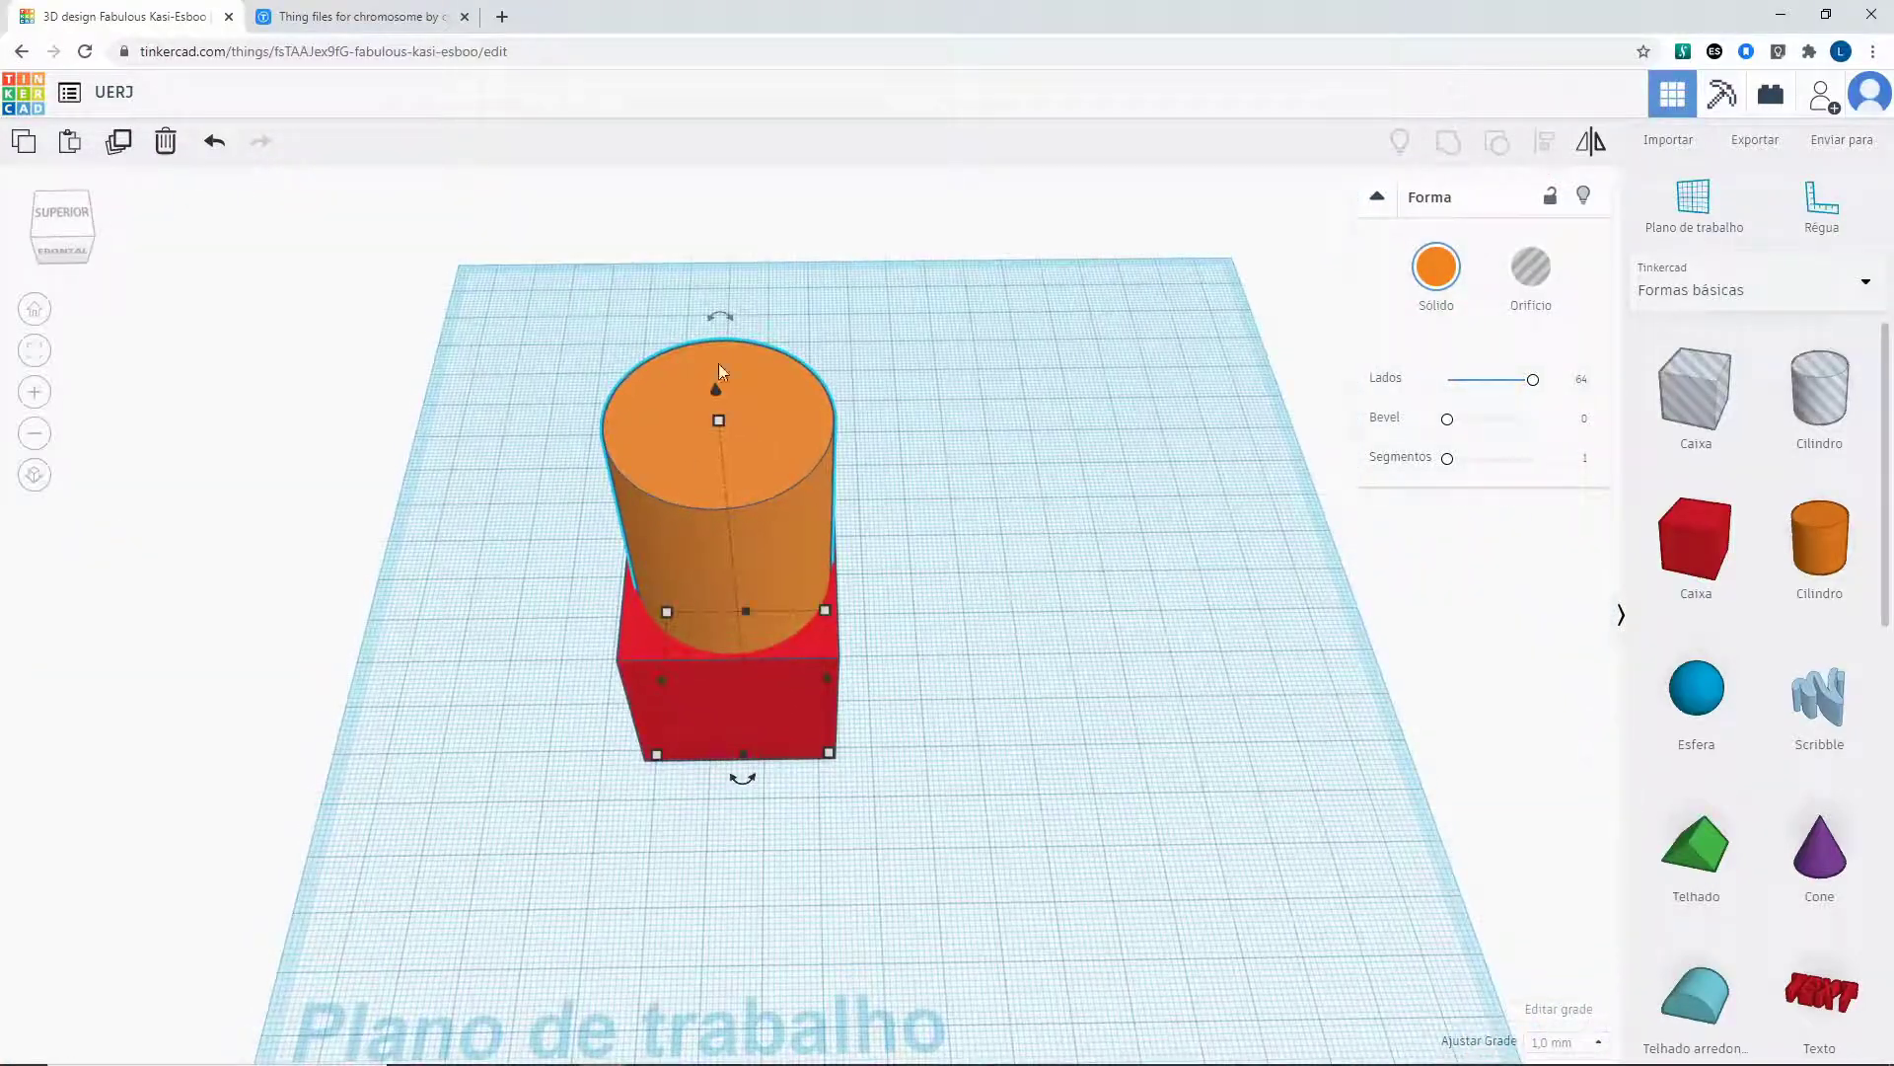
# Select the box and cylinder together and use Align to centre them on each other along both horizontal axes.
pyautogui.click(1086, 380)
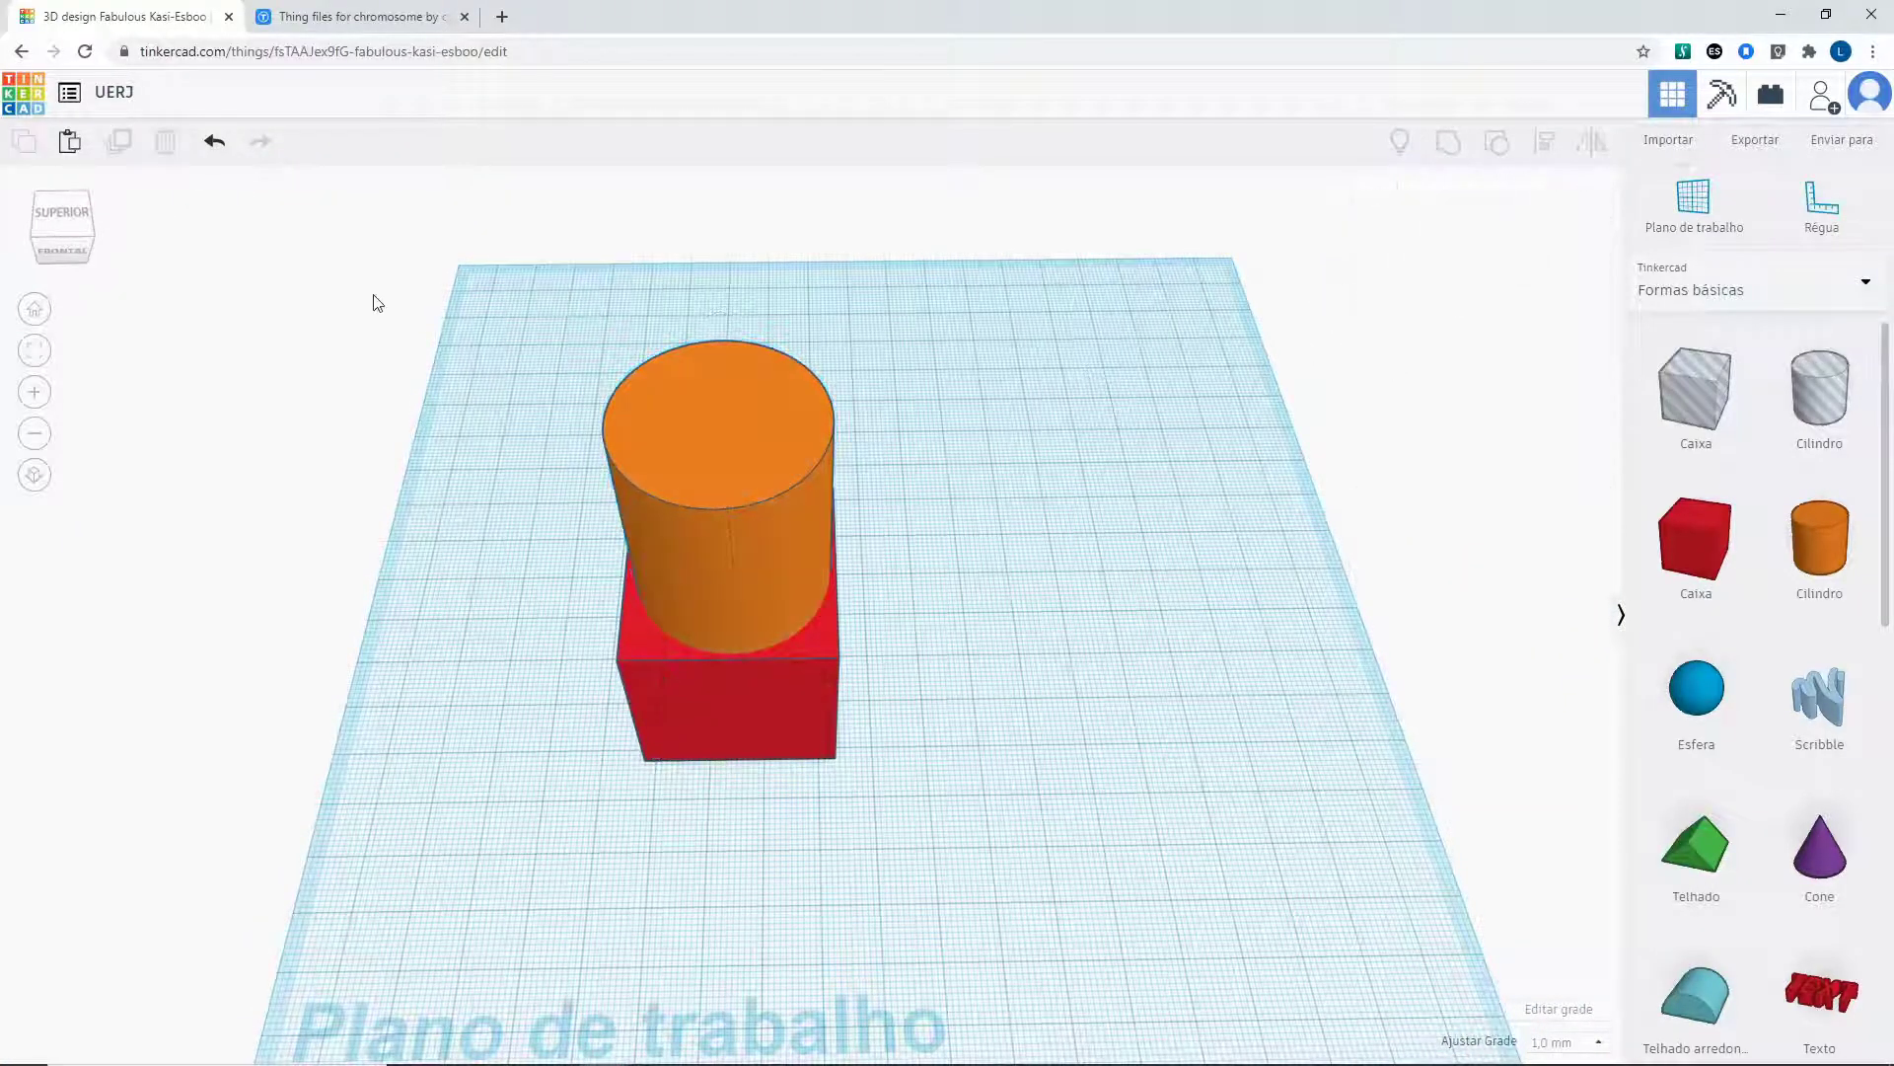
pyautogui.moveTo(373, 291); pyautogui.dragTo(923, 854)
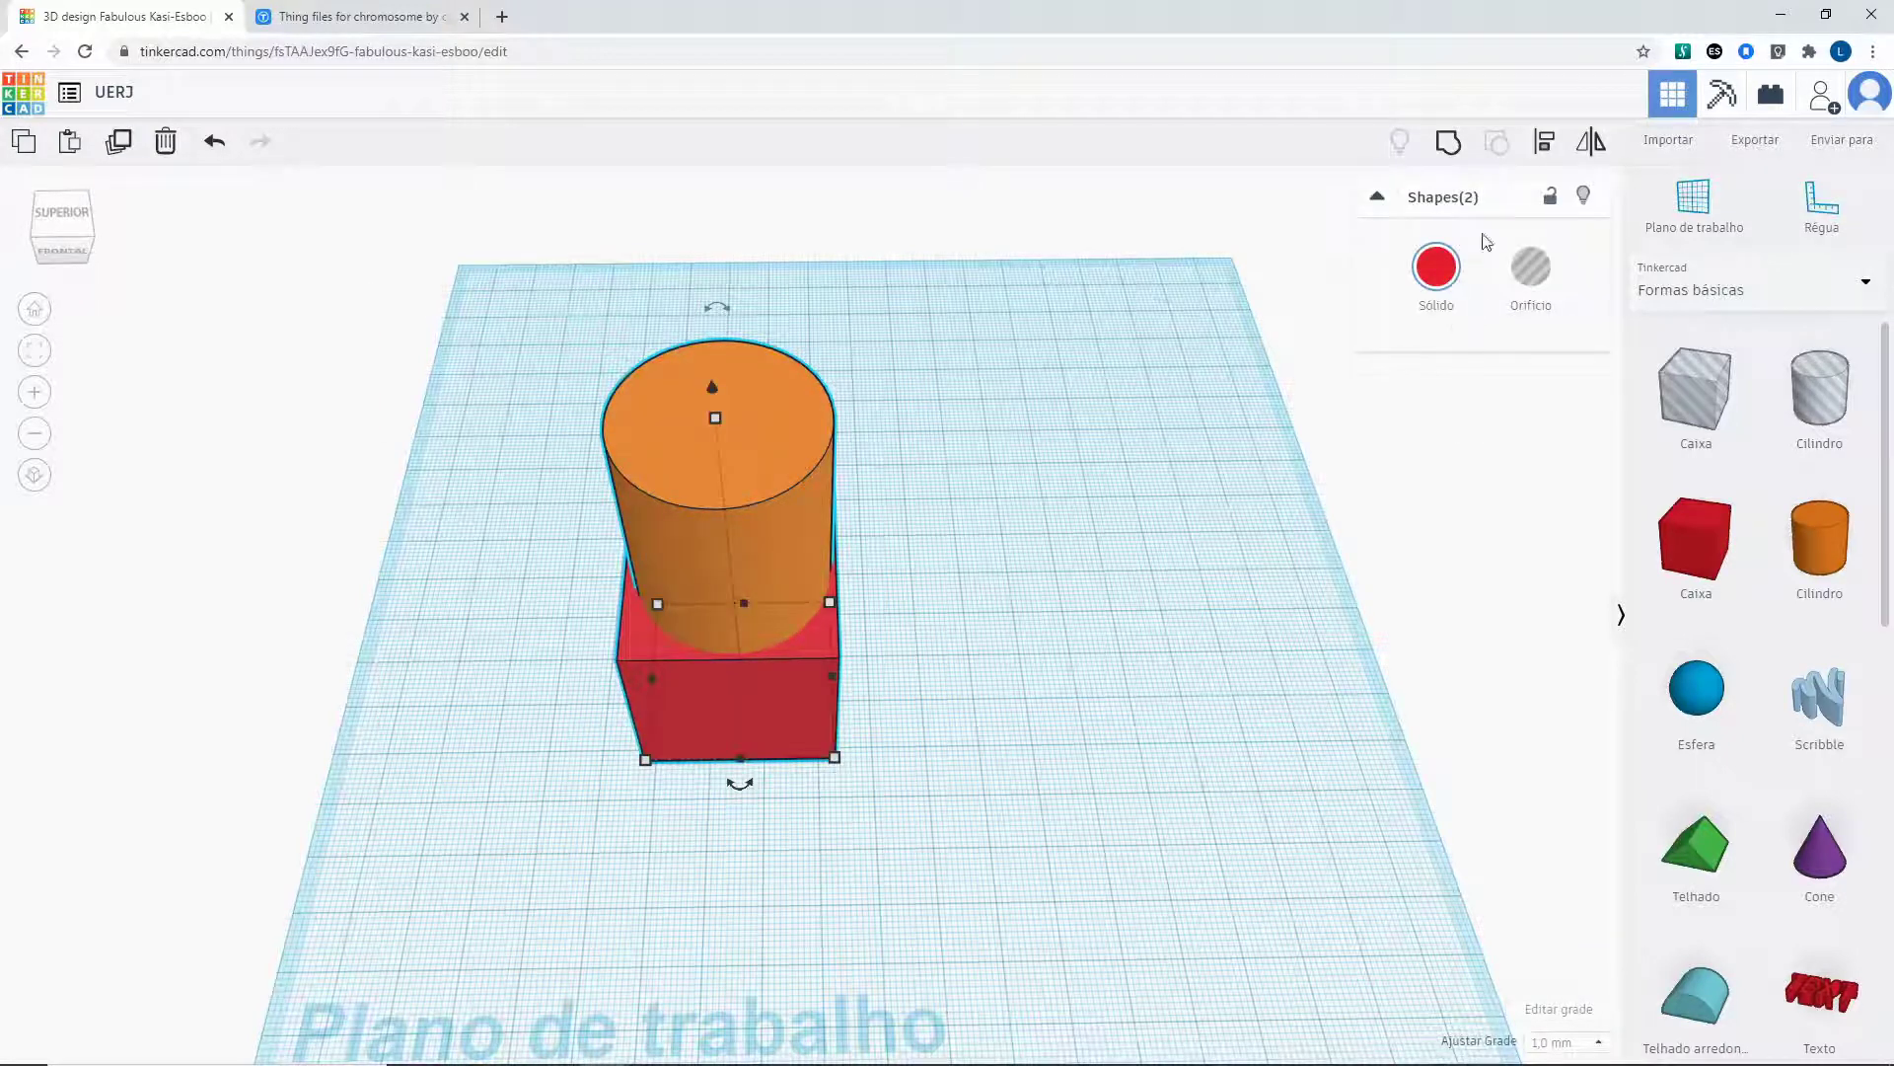
pyautogui.click(1545, 142)
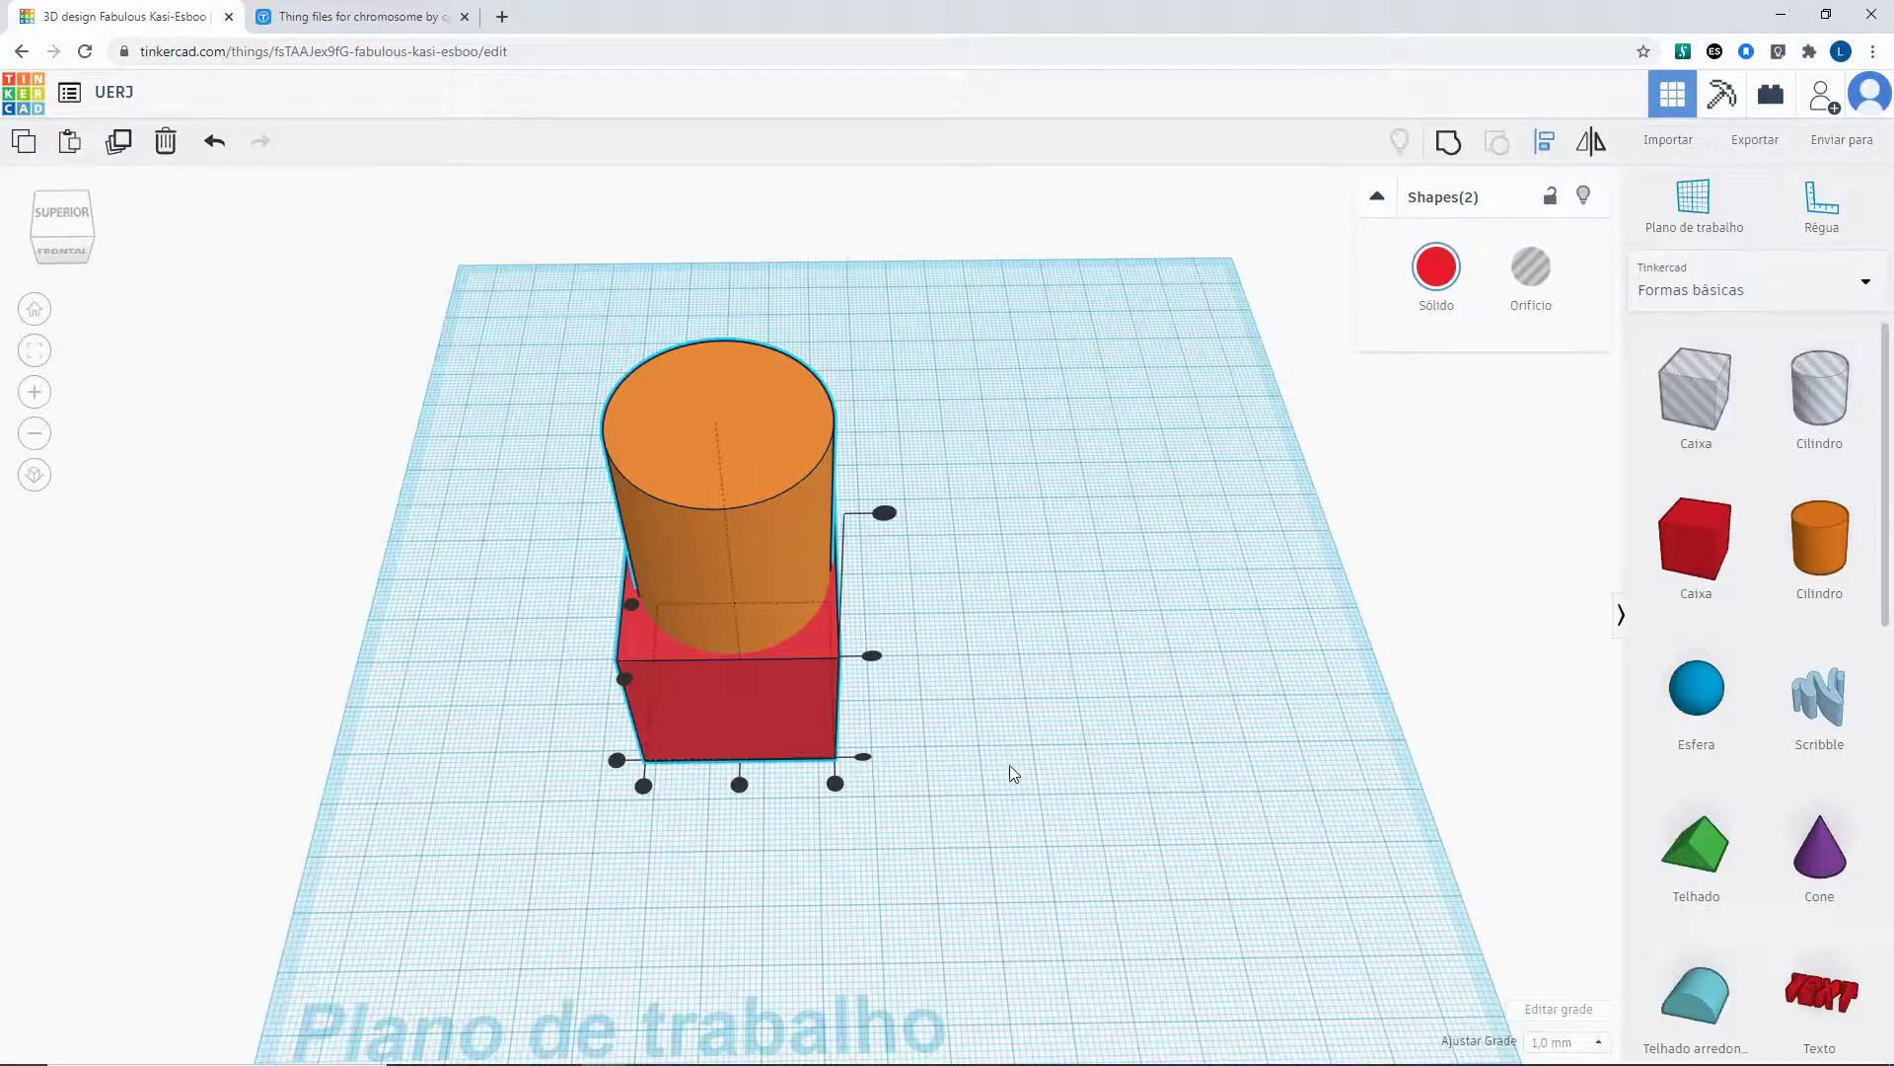
pyautogui.moveTo(1010, 774); pyautogui.dragTo(920, 777, button='right')
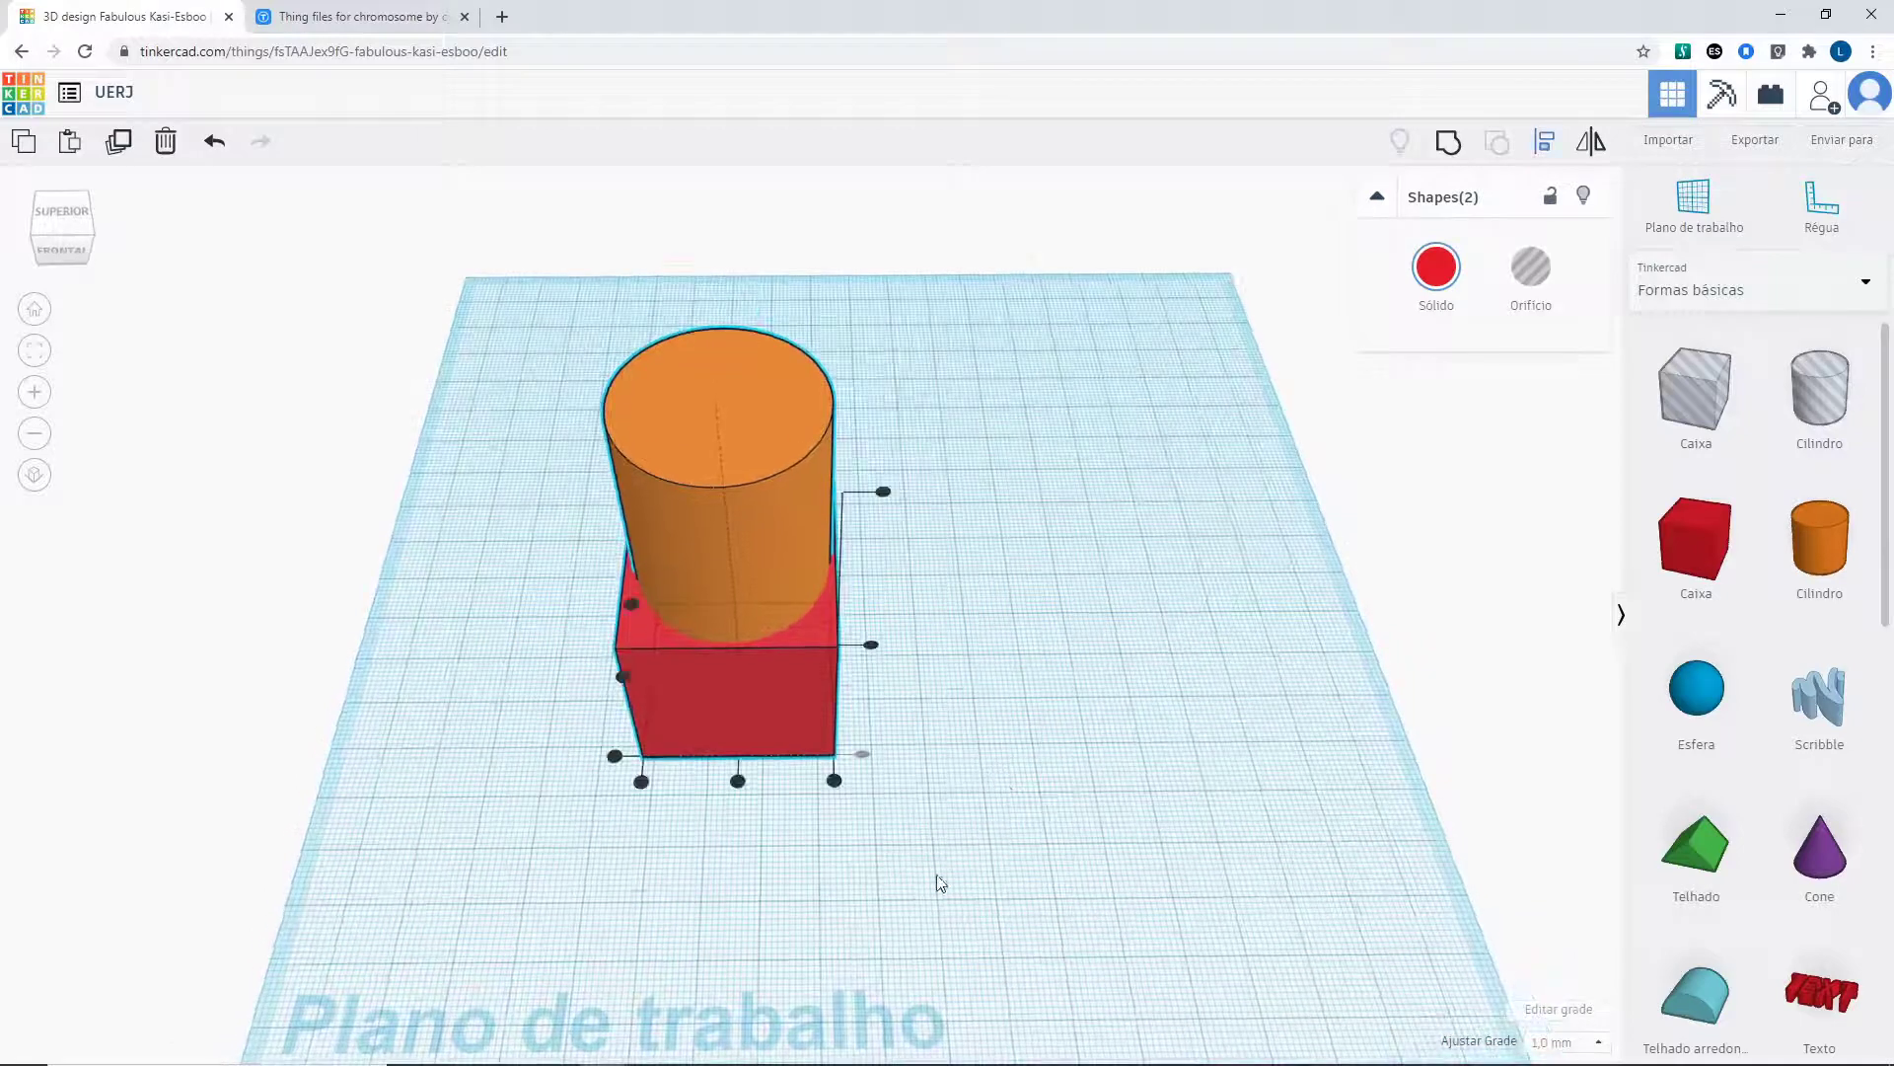
pyautogui.click(740, 785)
pyautogui.moveTo(704, 841); pyautogui.dragTo(893, 819, button='right')
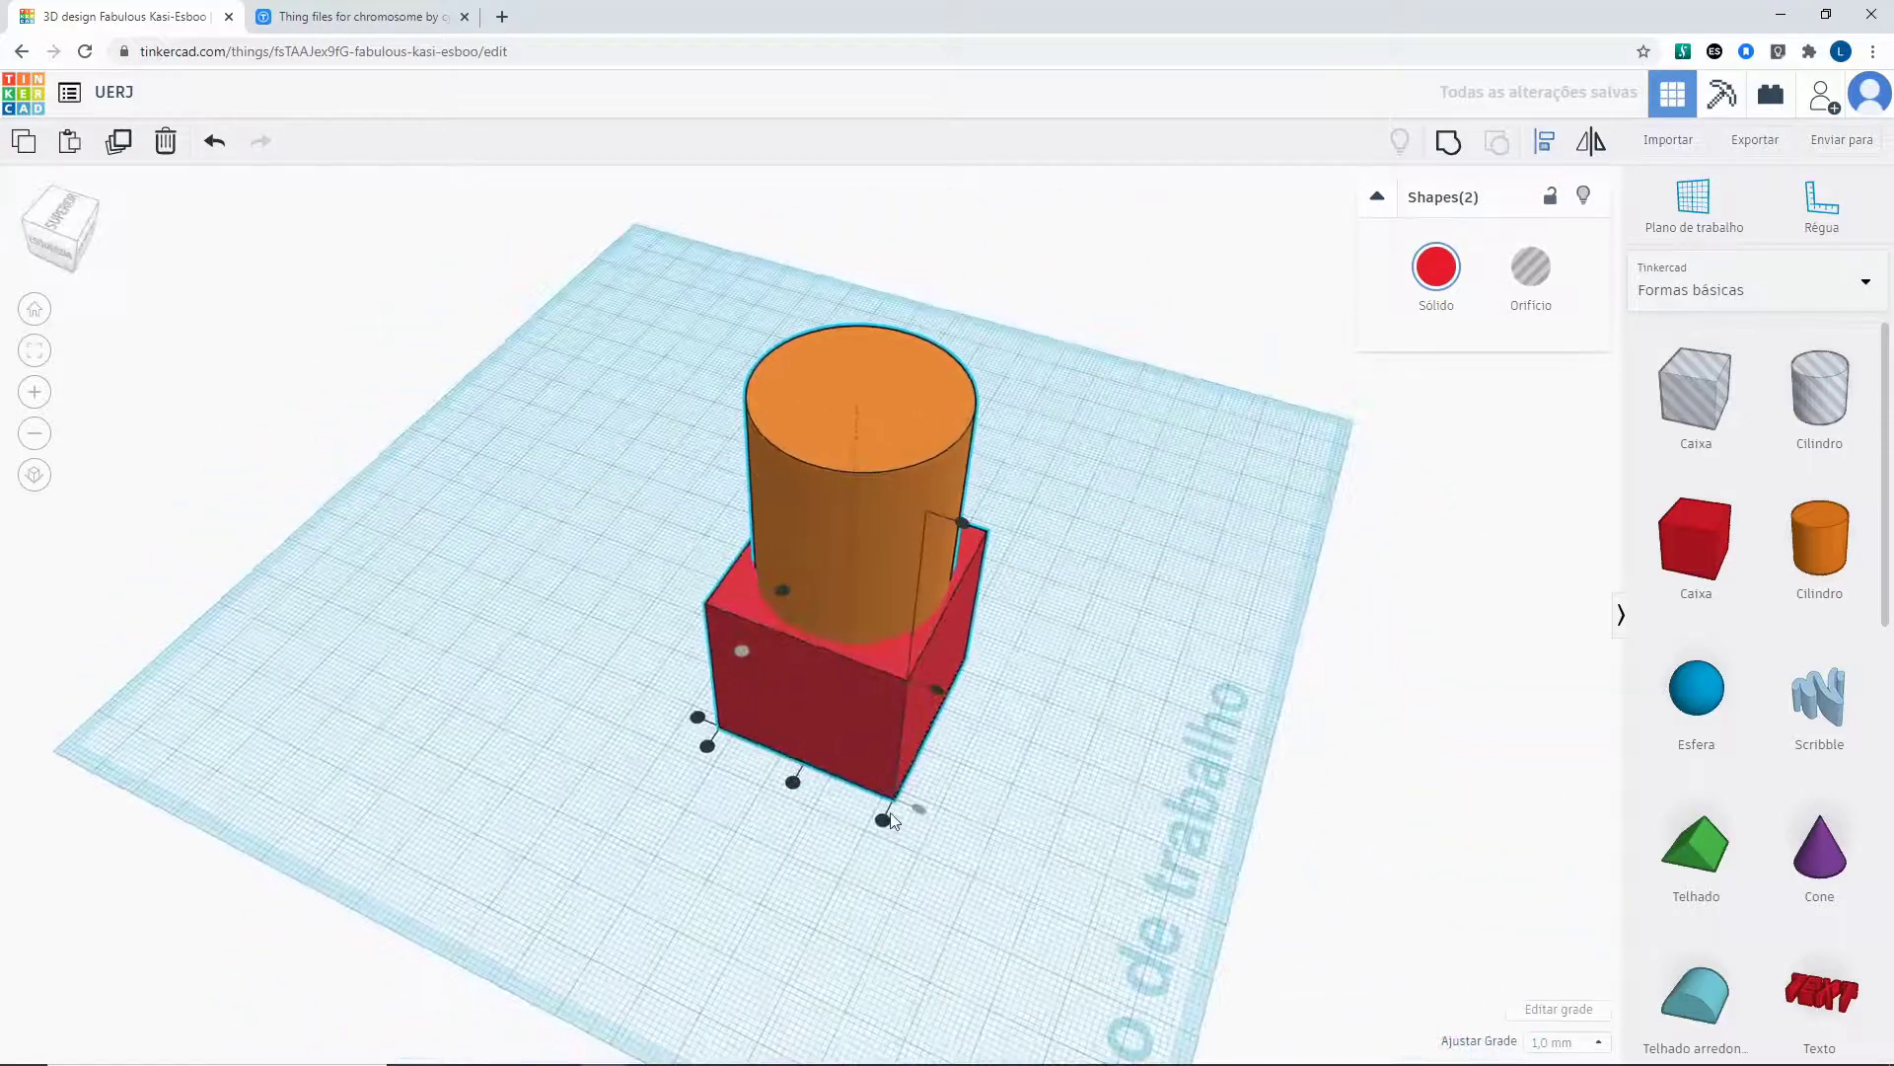
pyautogui.click(794, 783)
pyautogui.moveTo(791, 781); pyautogui.dragTo(713, 781, button='right')
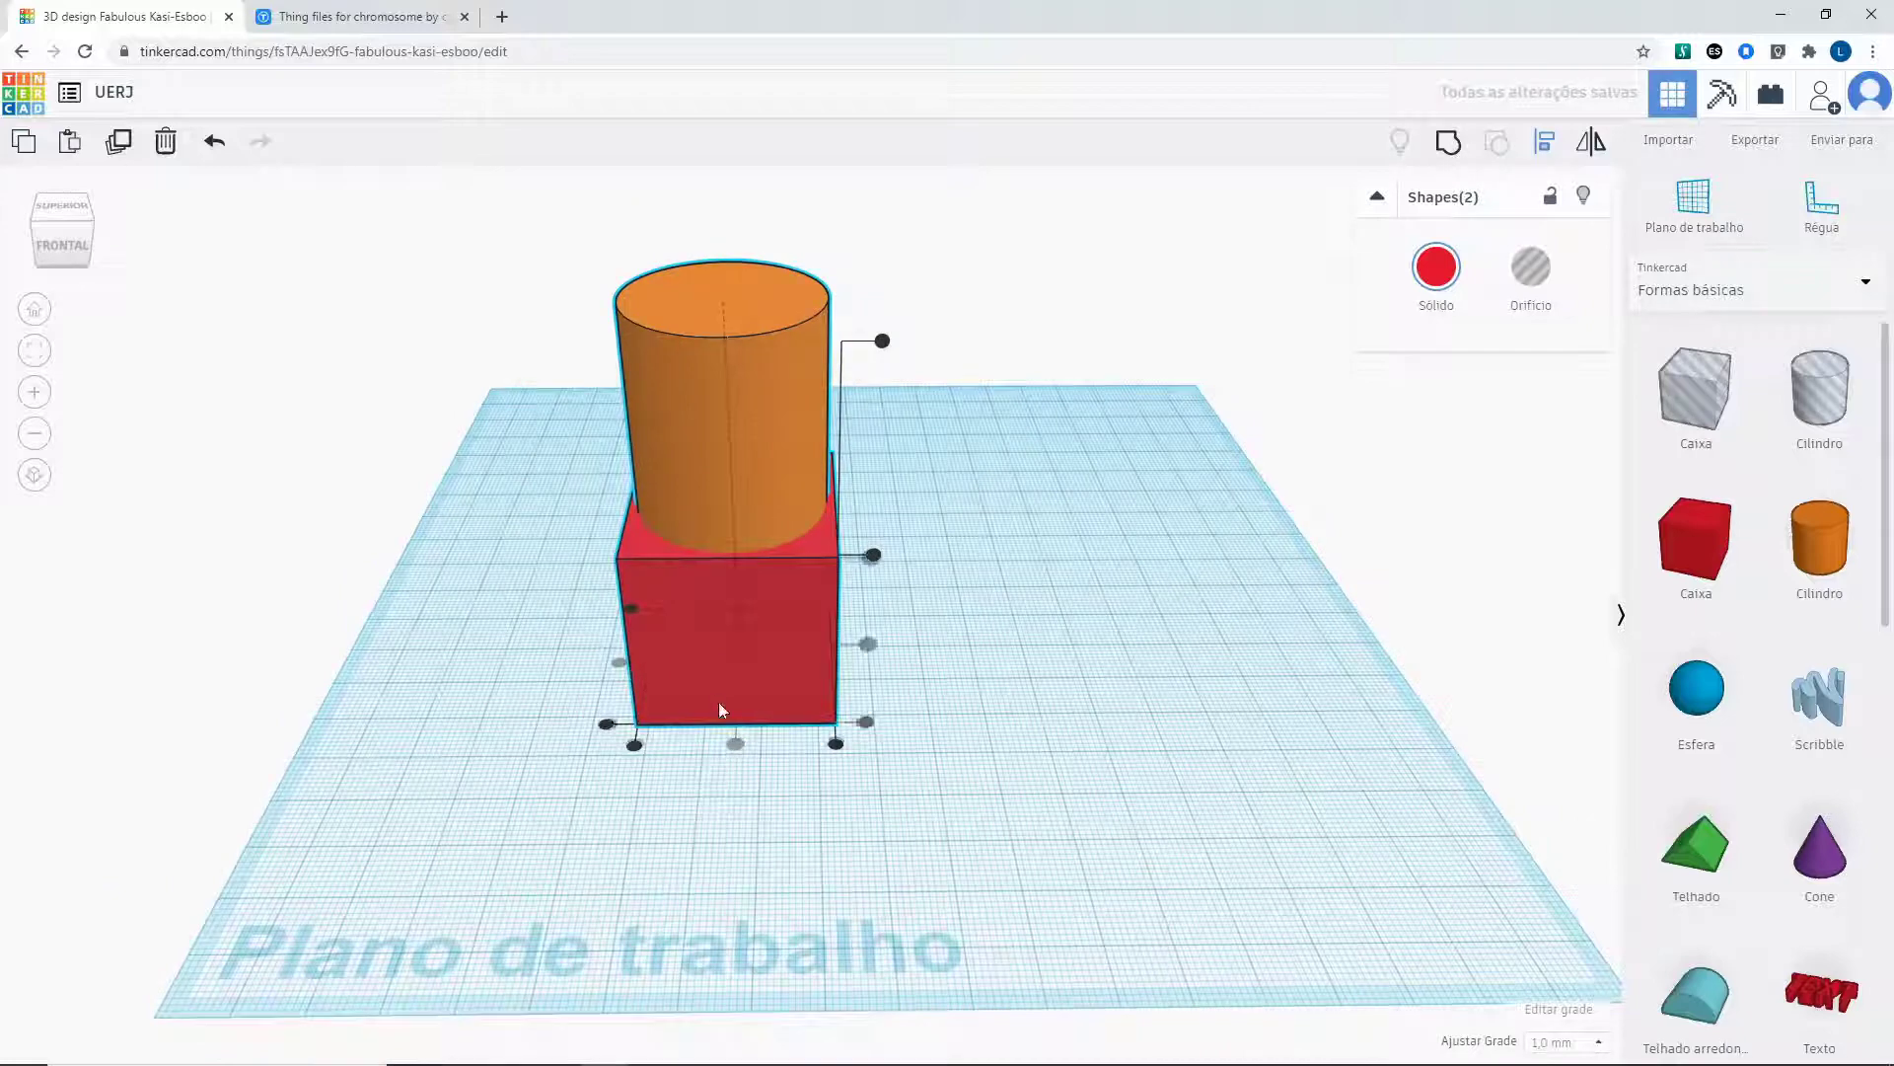
# Align the box and cylinder at the middle of their height and deselect them.
pyautogui.click(874, 556)
pyautogui.moveTo(874, 554); pyautogui.dragTo(997, 683, button='right')
pyautogui.scroll(3, 998, 683)
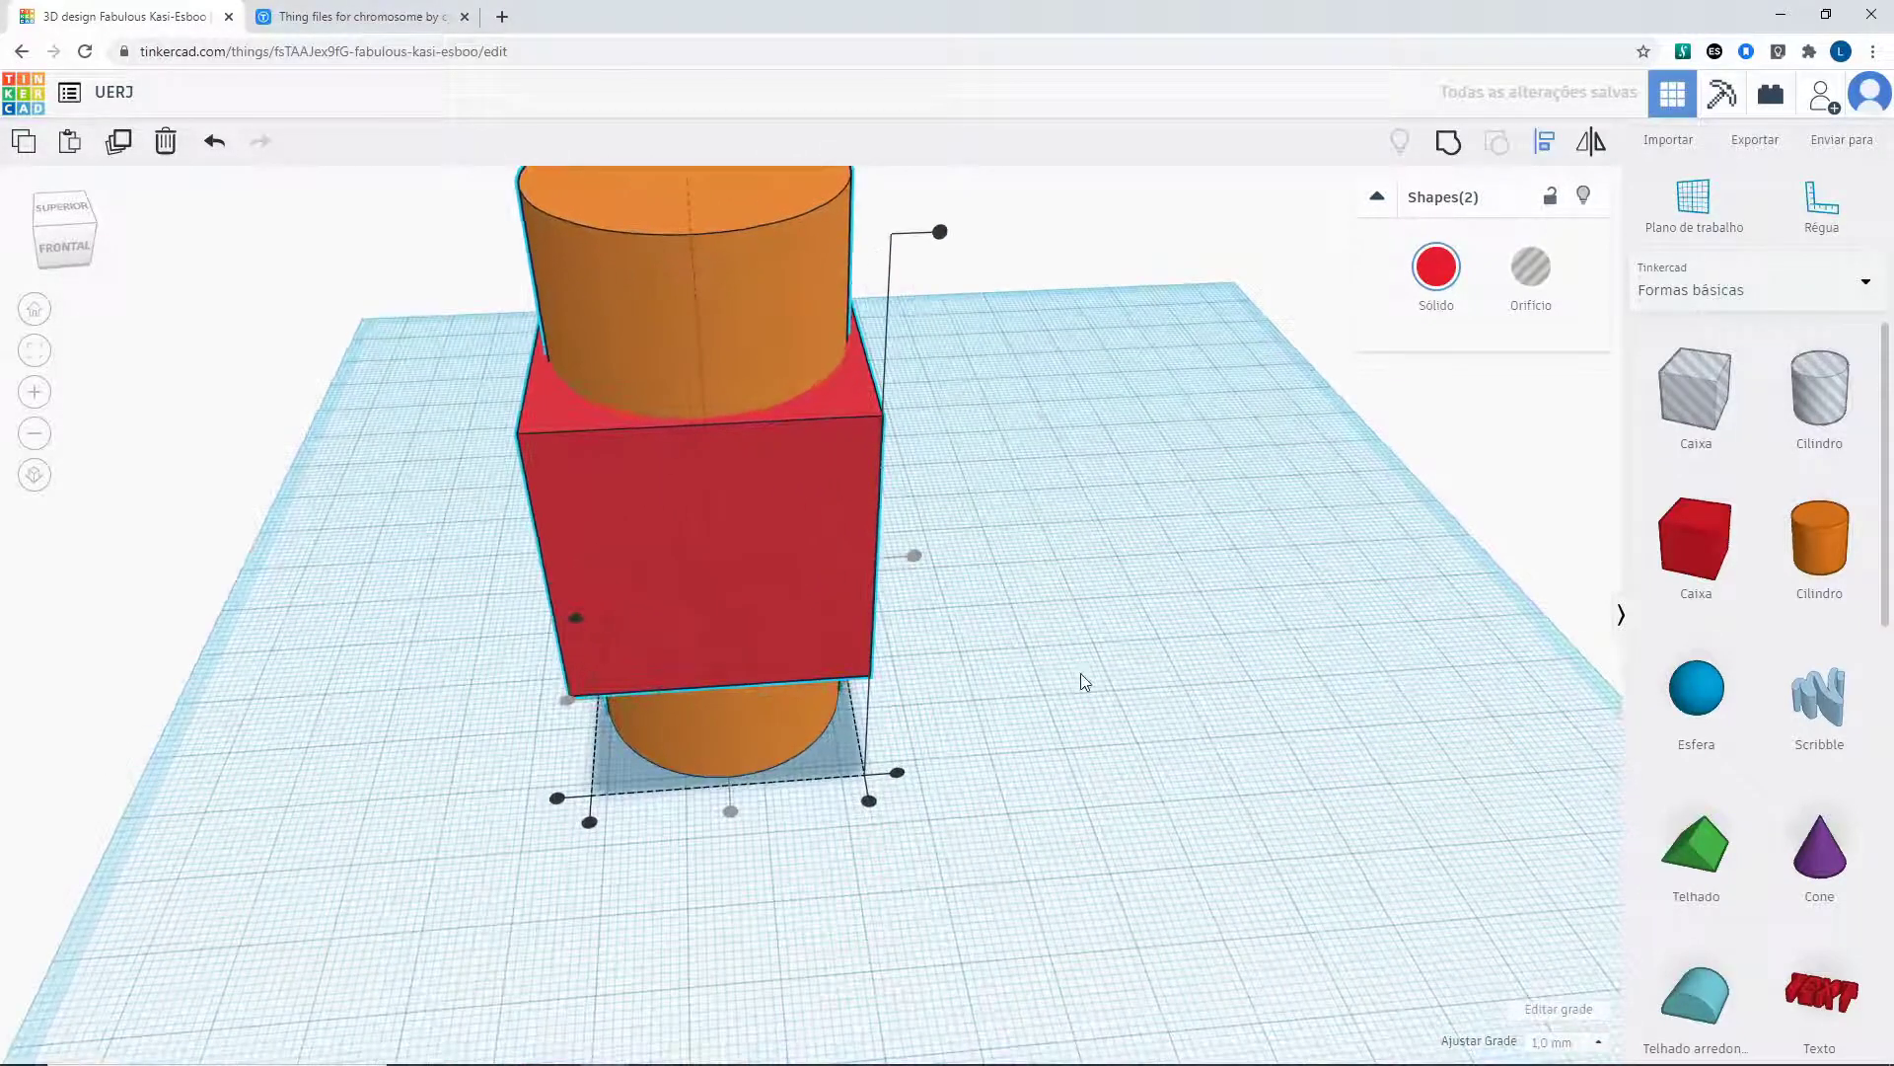
pyautogui.click(1078, 679)
# Move the orange cylinder sideways out of the red box onto free workplane.
pyautogui.scroll(-8, 1078, 683)
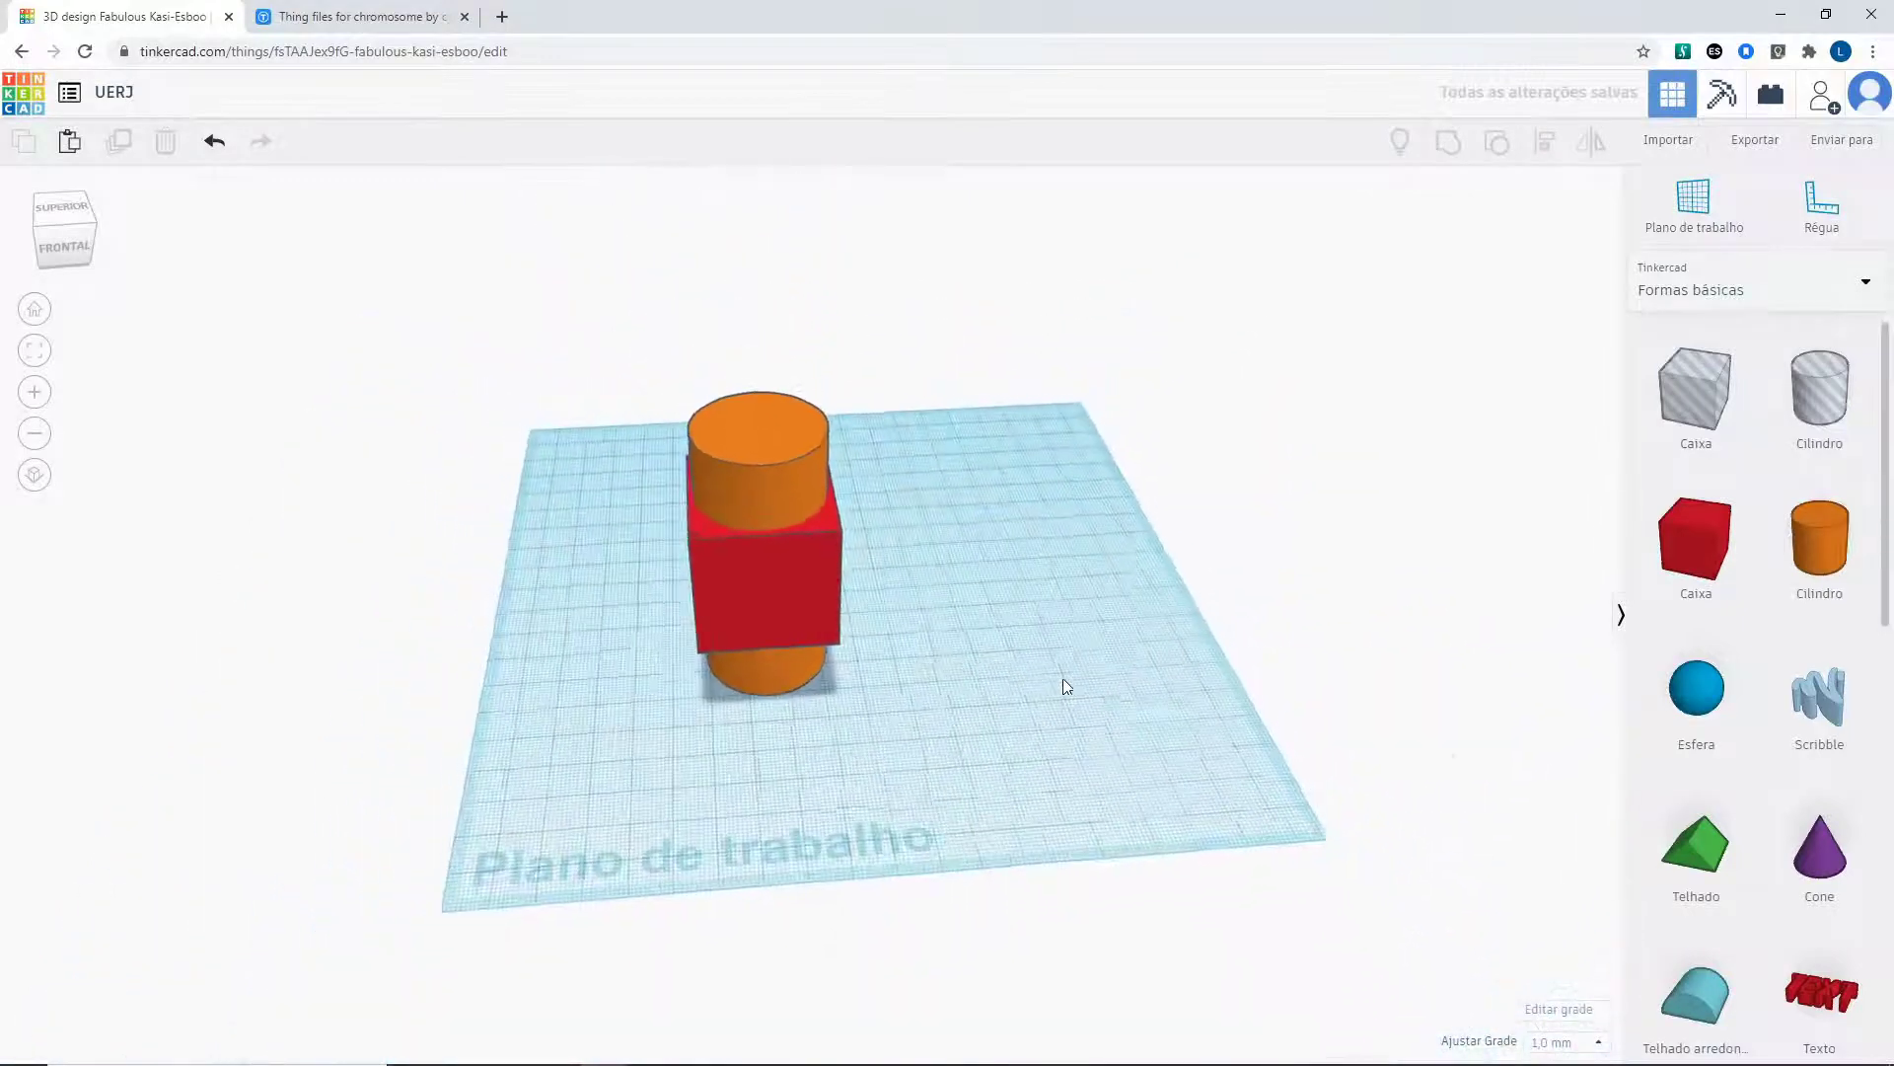
pyautogui.click(779, 484)
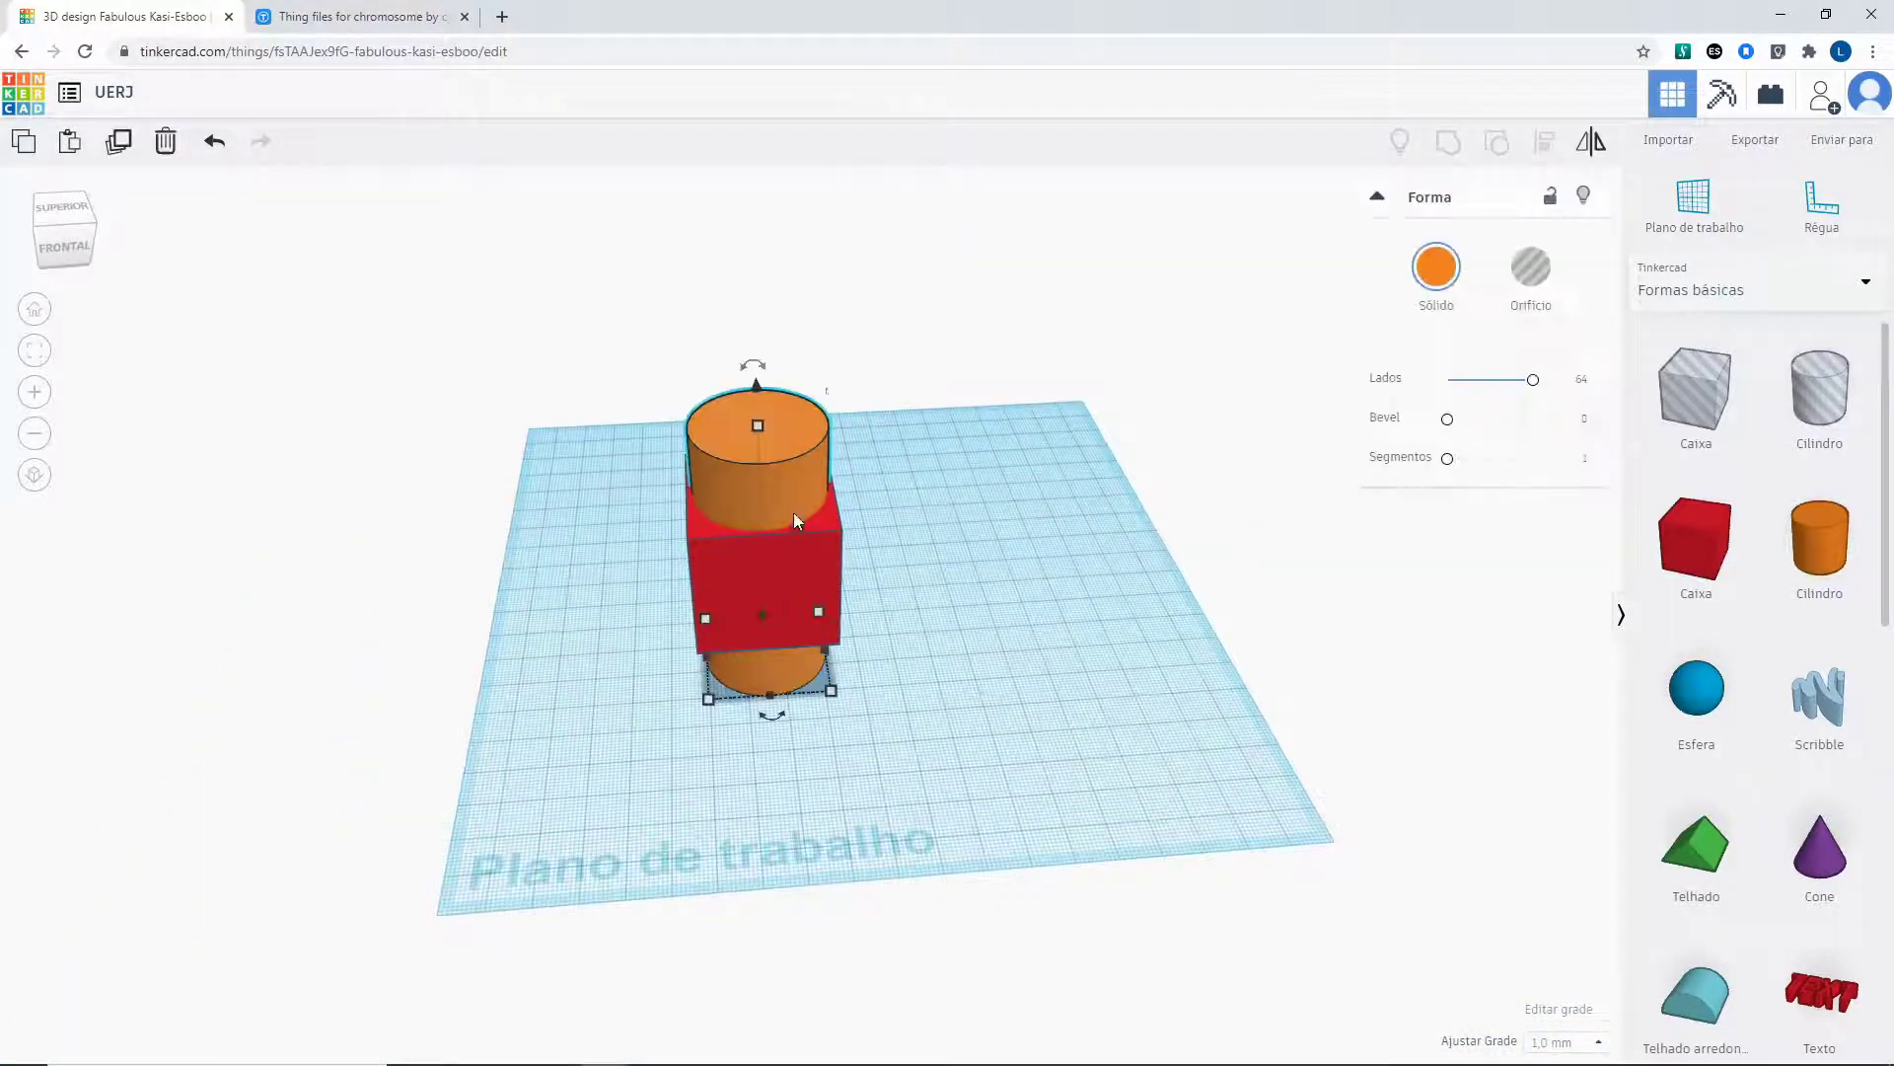
pyautogui.moveTo(794, 512); pyautogui.dragTo(1056, 512)
# Inspect the raised red box, then move the orange cylinder about 21 mm toward it and about 14 mm back.
pyautogui.click(792, 523)
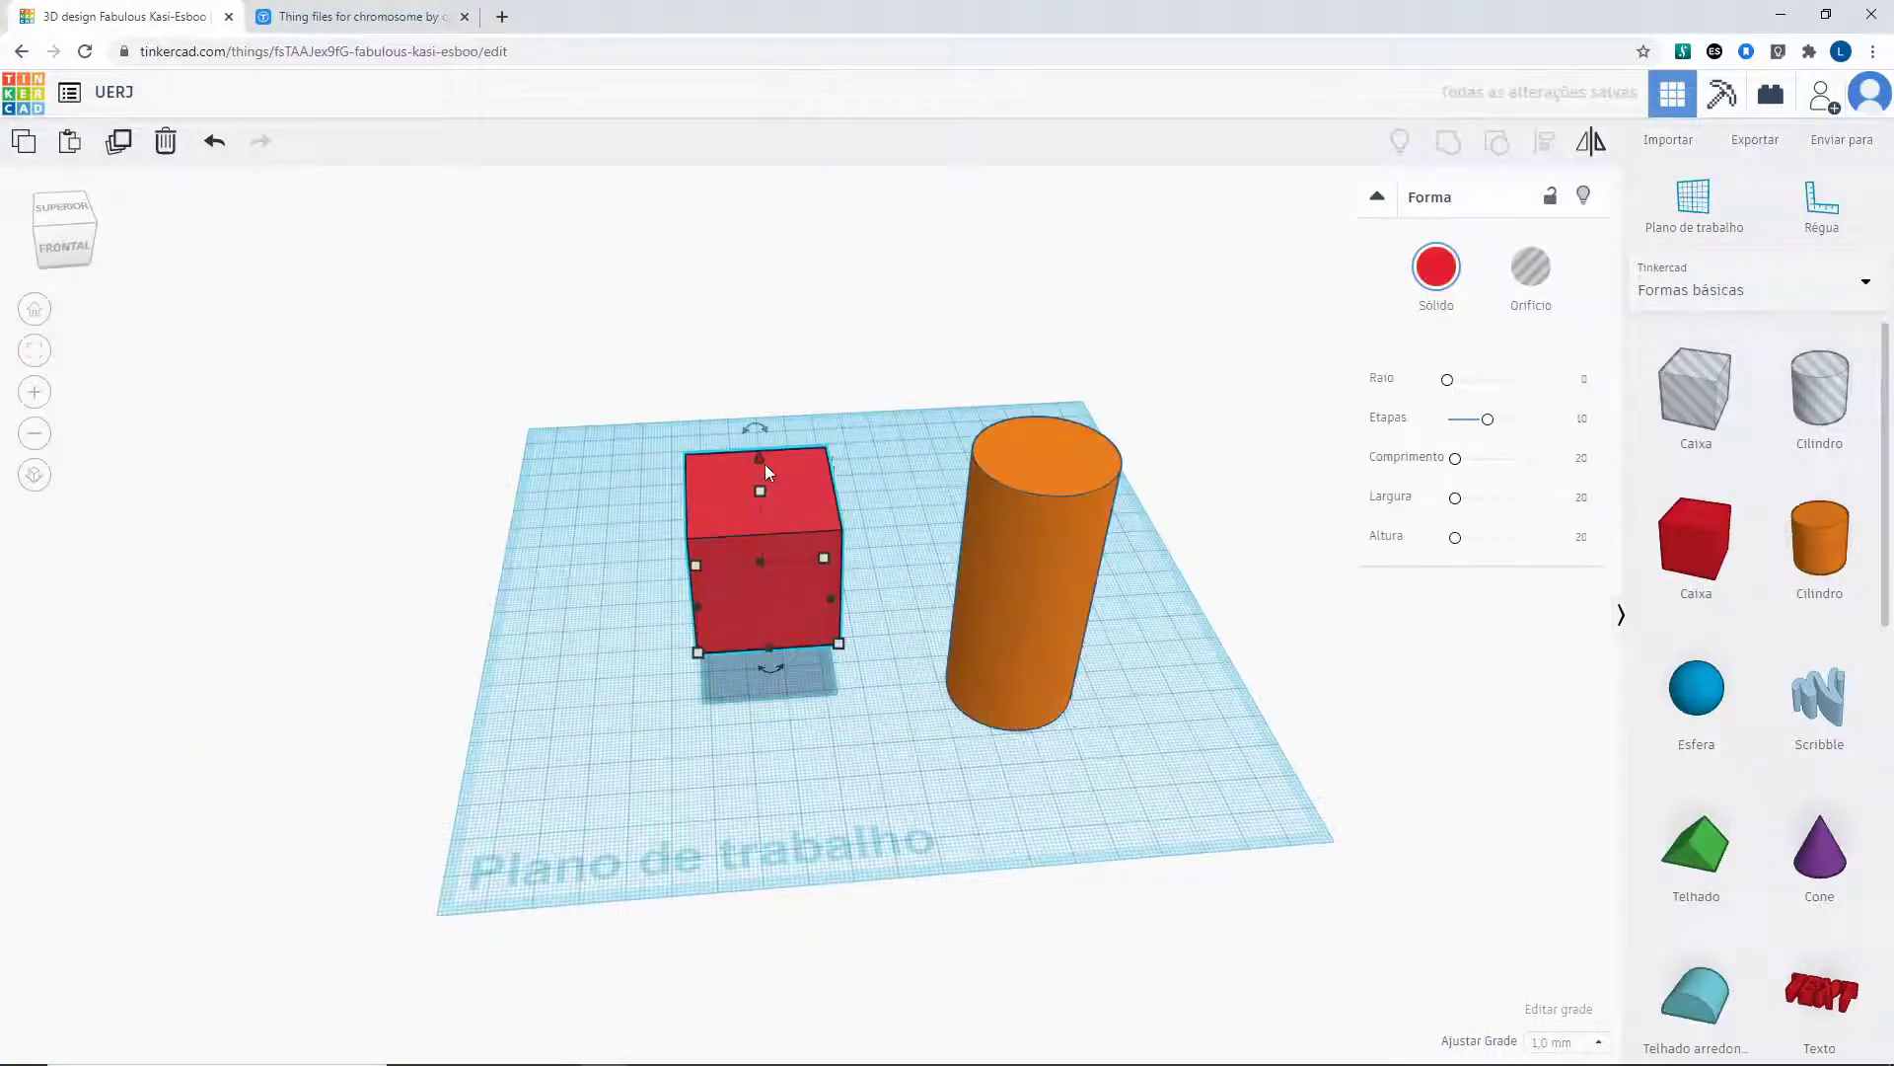
pyautogui.moveTo(797, 485); pyautogui.dragTo(850, 557, button='right')
pyautogui.scroll(6, 858, 577)
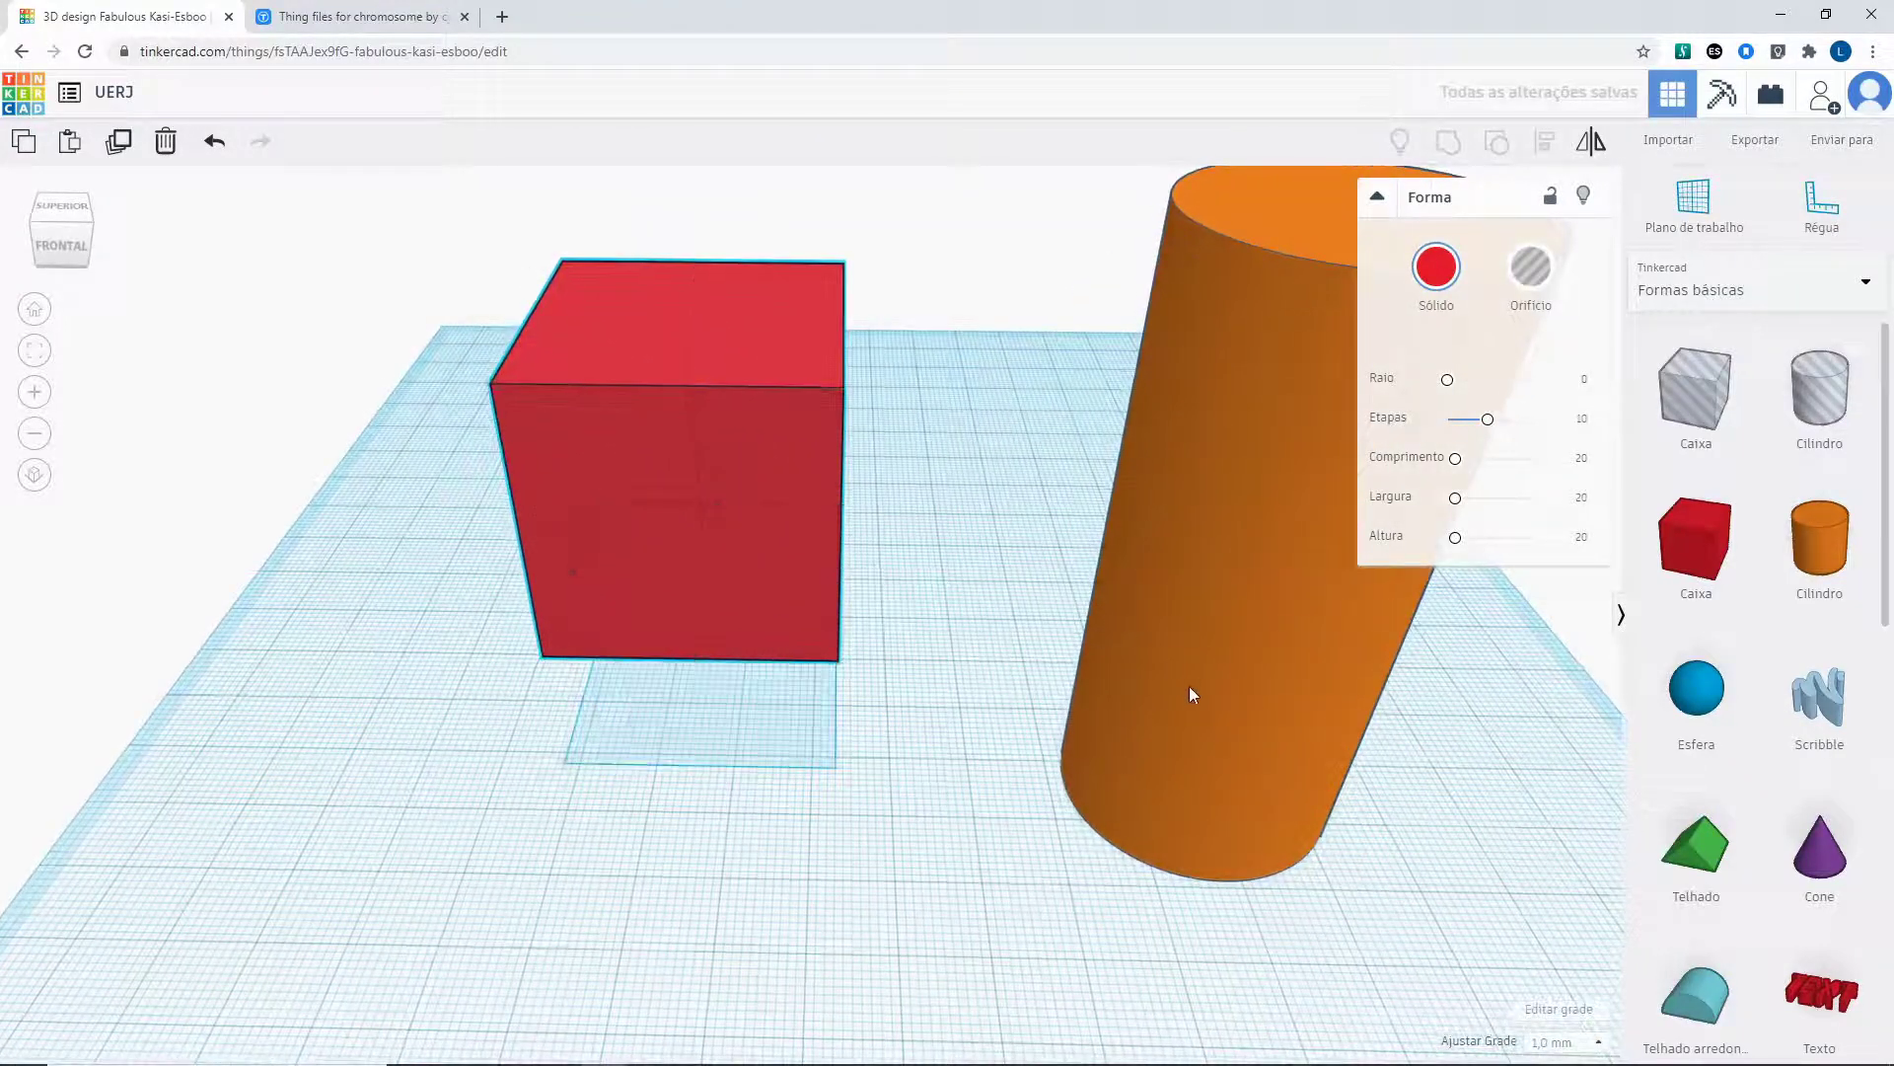
pyautogui.moveTo(1188, 684); pyautogui.dragTo(986, 597)
pyautogui.scroll(-3, 982, 598)
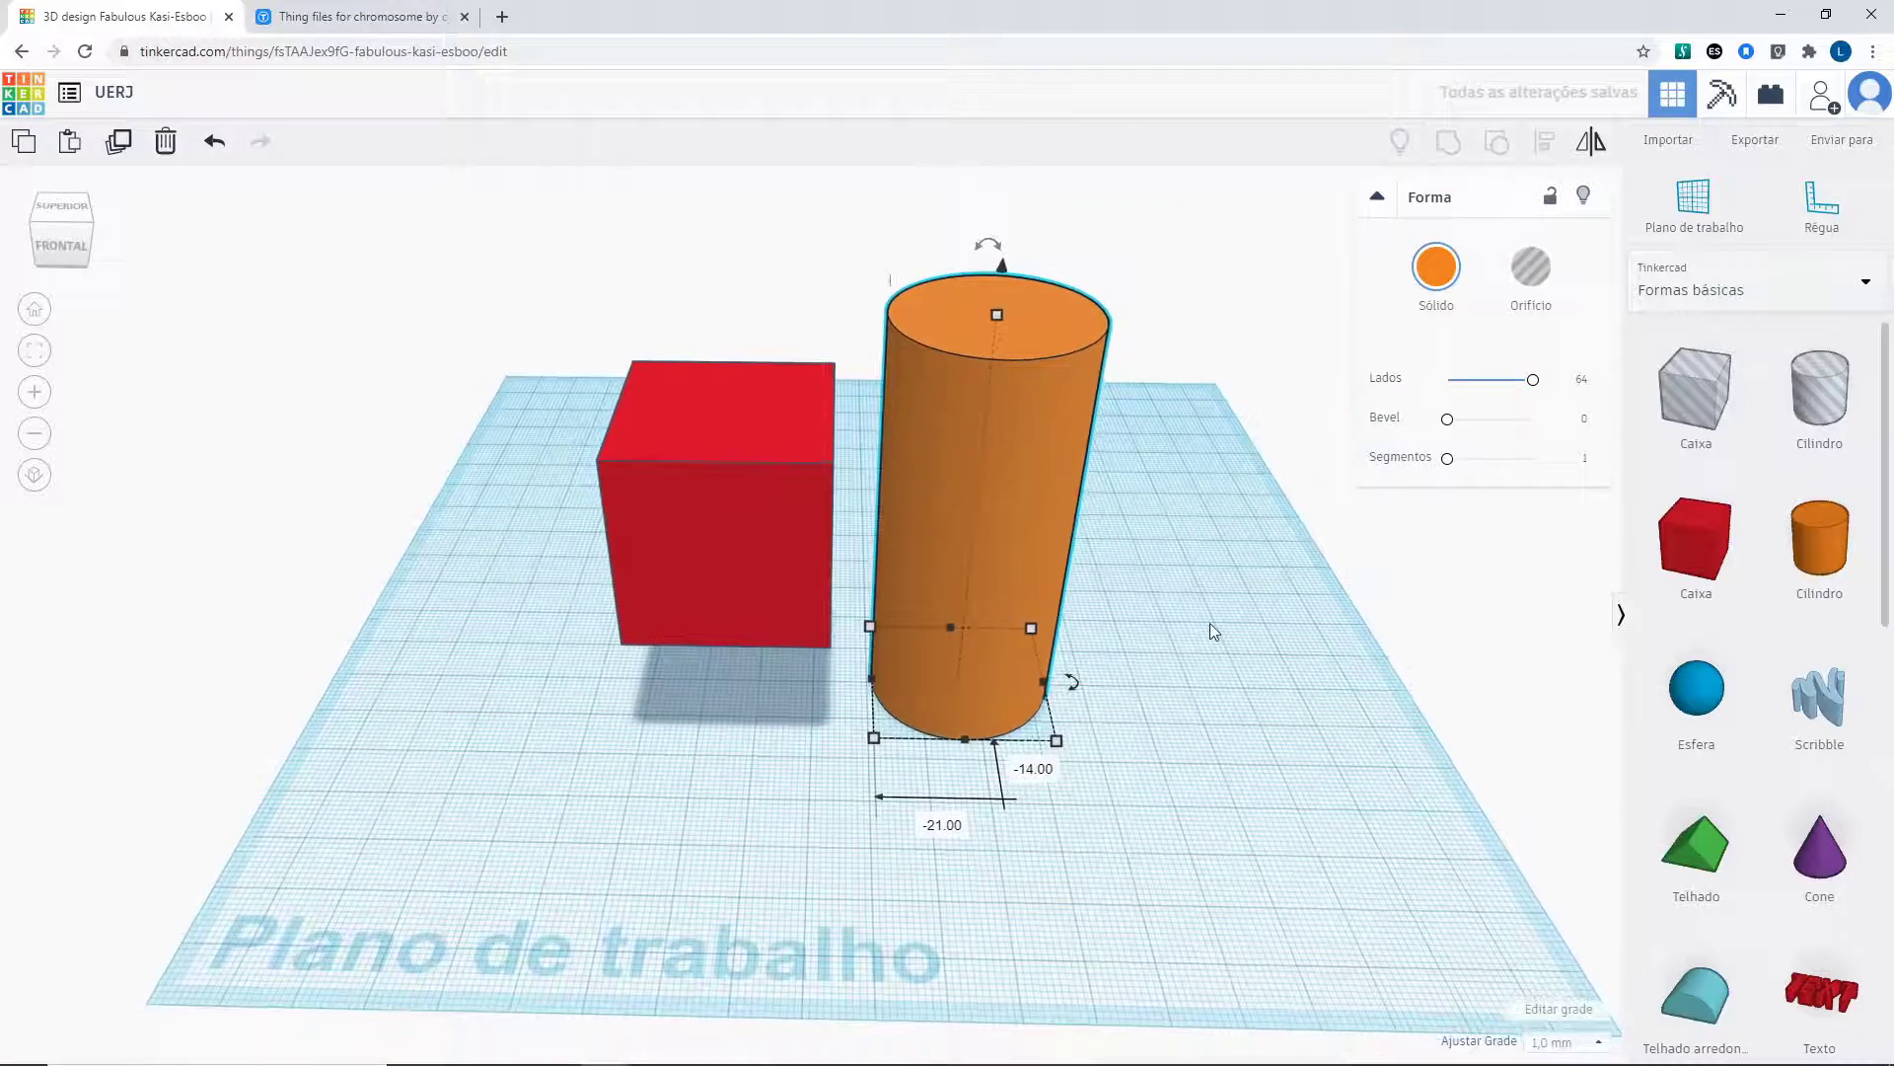
# Nudge the orange cylinder in small increments away from the red box and back toward it.
pyautogui.press('Right')
pyautogui.press('Right')
pyautogui.press('Right')
pyautogui.press('Right')
pyautogui.press('Right')
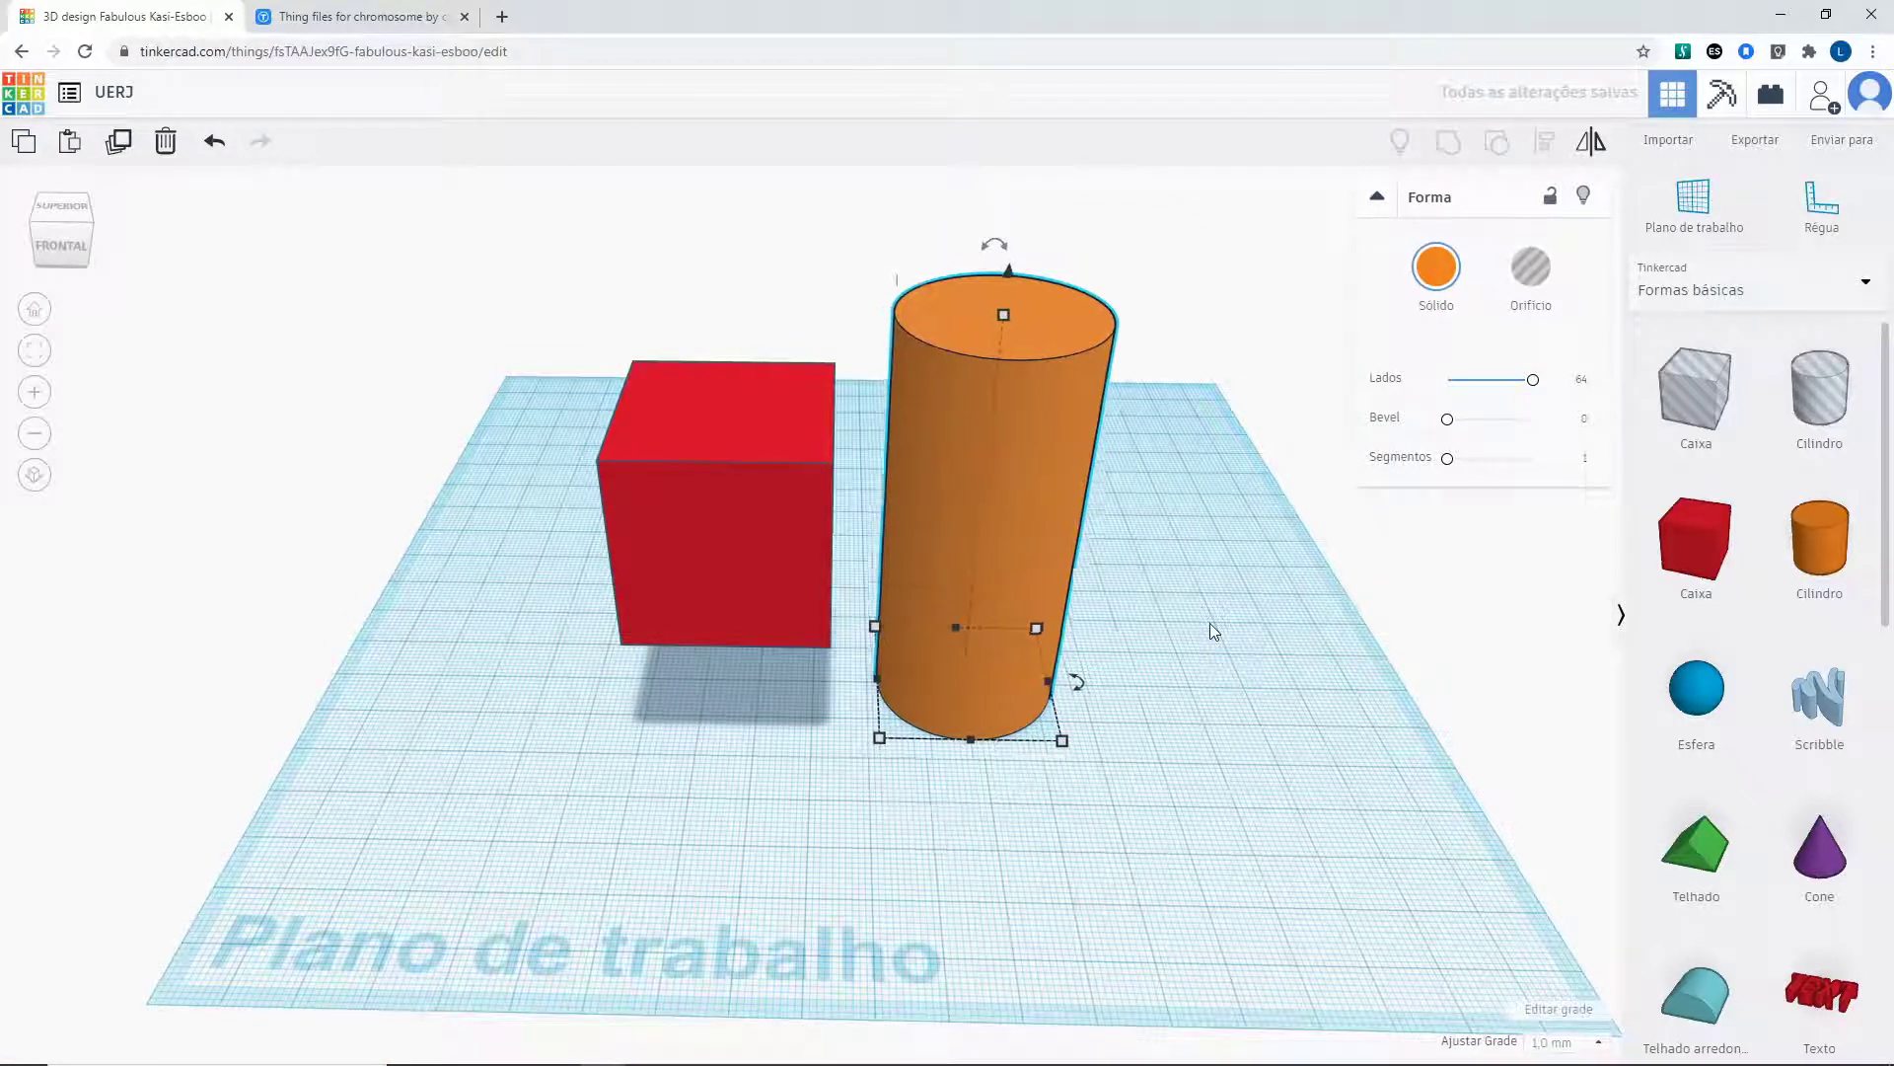
pyautogui.press('Right')
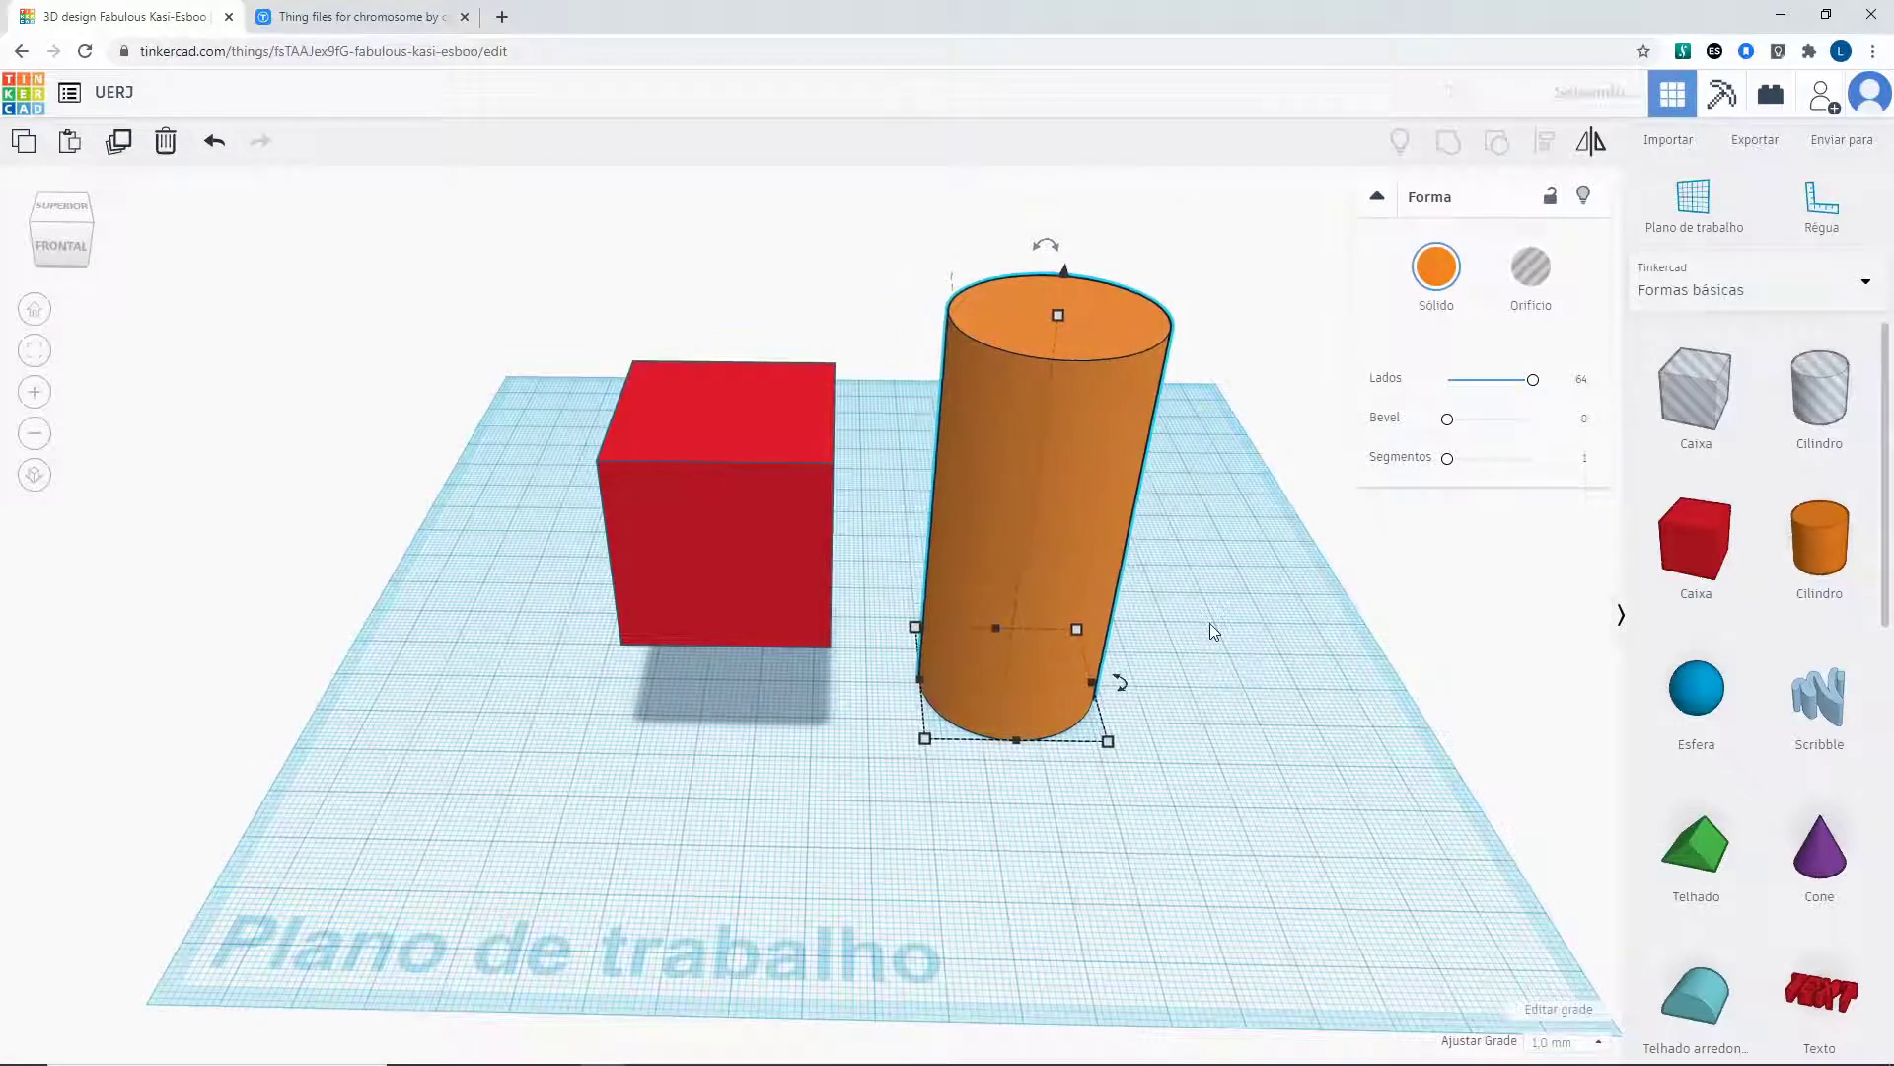
pyautogui.press('Left')
pyautogui.press('Left')
pyautogui.press('Left')
pyautogui.press('Left')
pyautogui.press('Left')
pyautogui.press('Left')
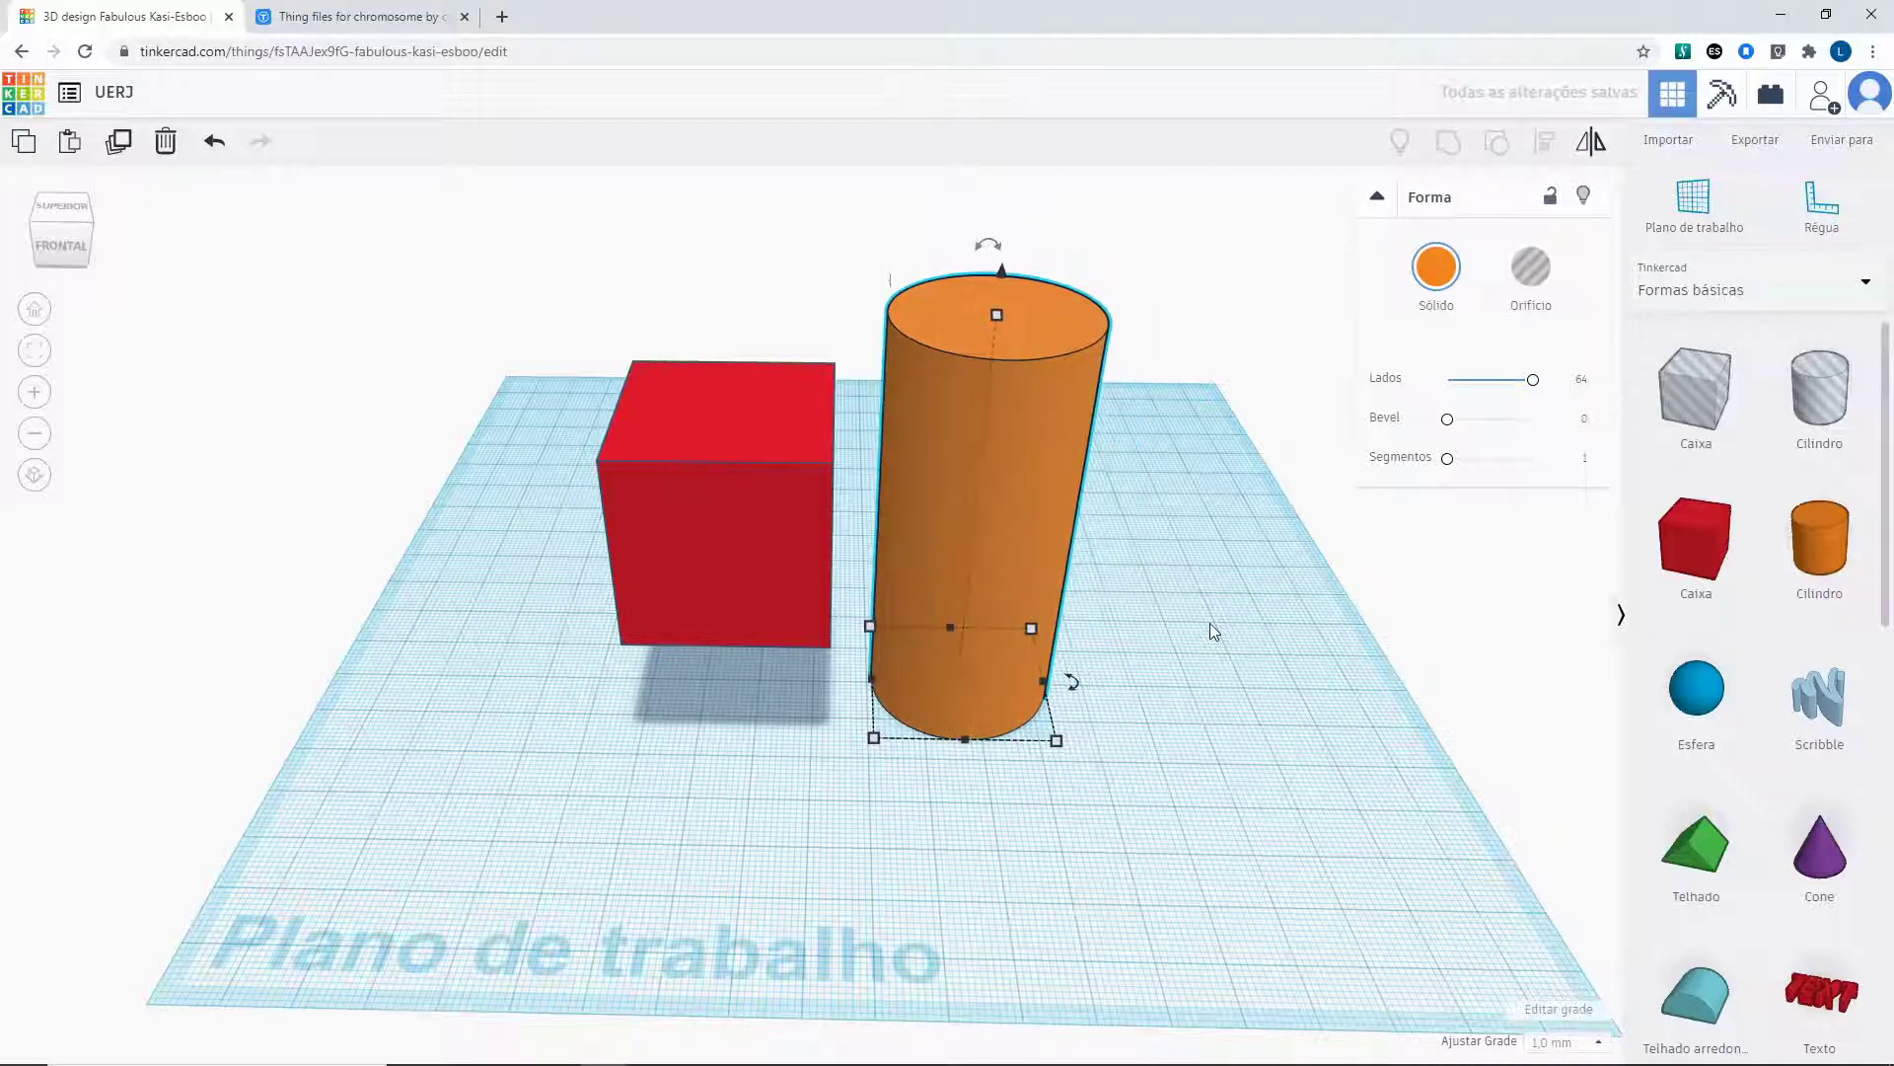
# Nudge the orange cylinder in small increments toward the rear edge of the workplane.
pyautogui.press('Up')
pyautogui.press('Up')
pyautogui.press('Up')
pyautogui.press('Up')
pyautogui.press('Up')
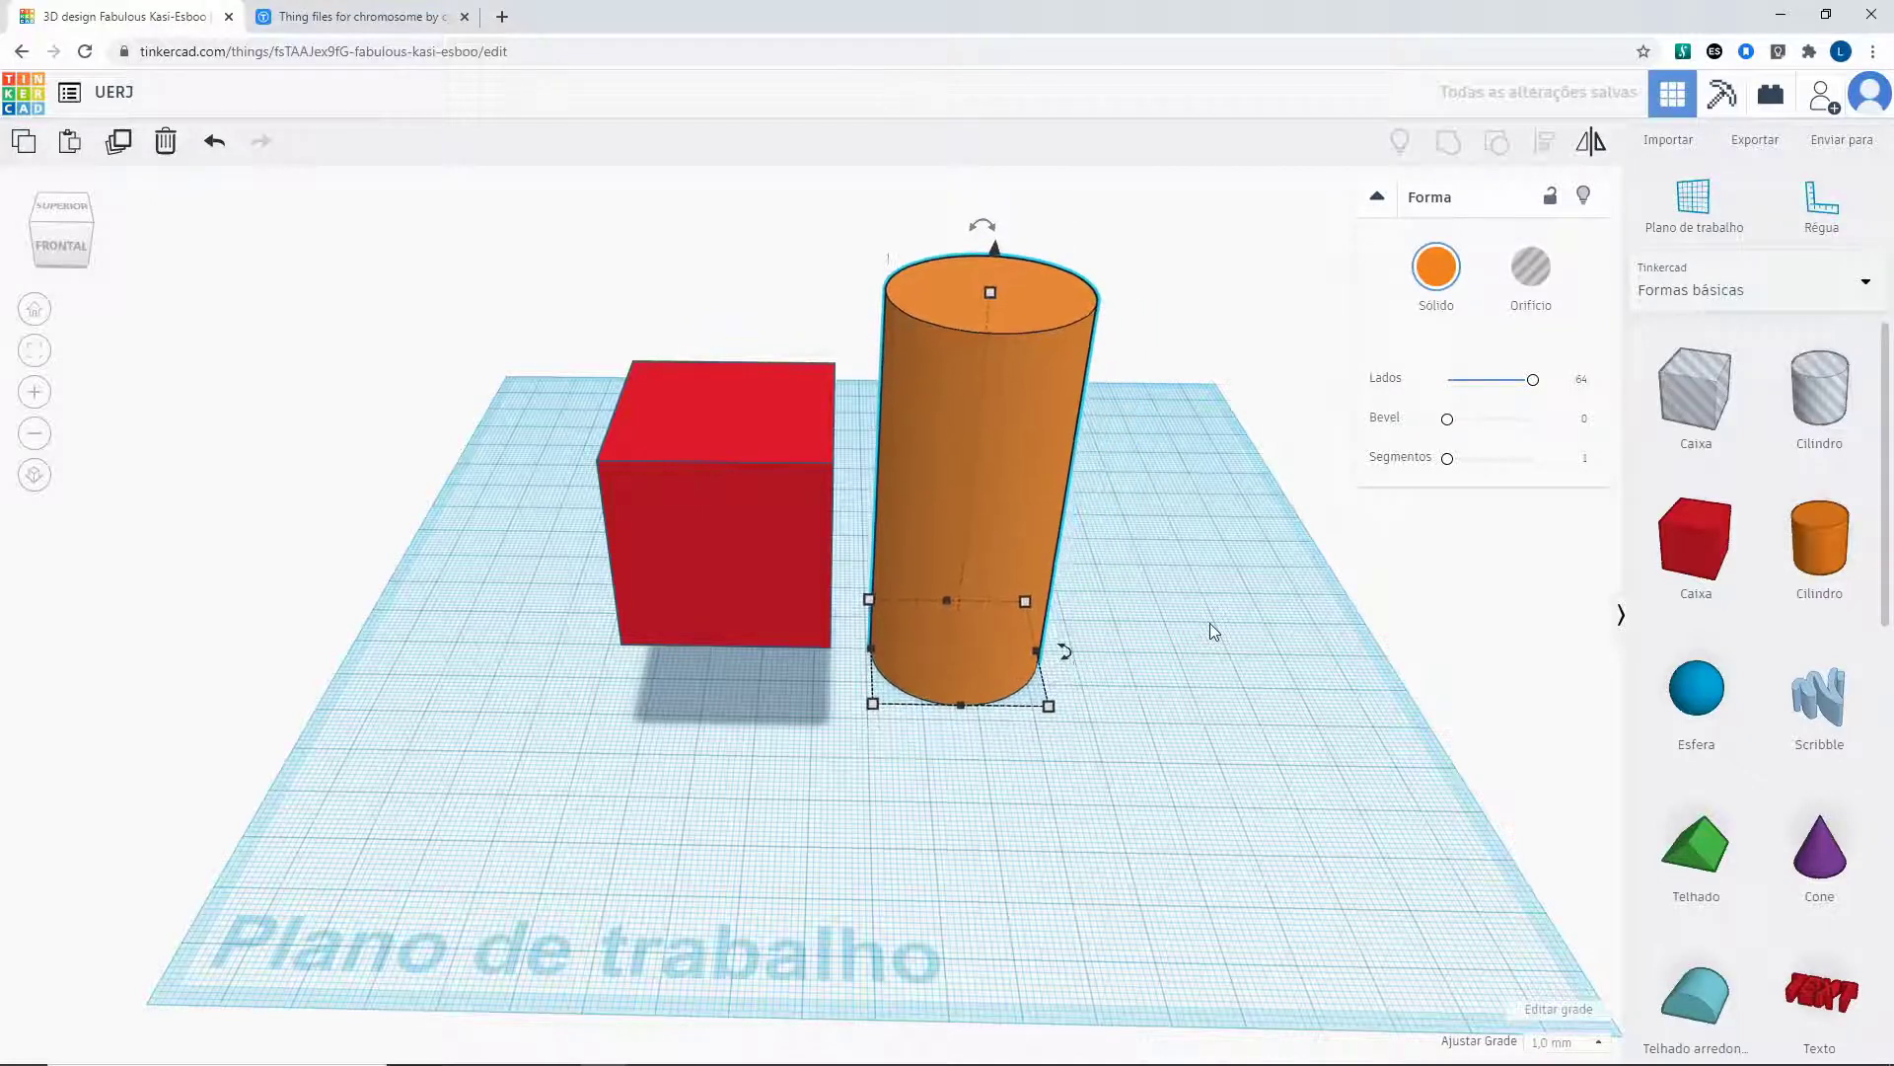
# Nudge the orange cylinder in small increments toward the front edge of the workplane.
pyautogui.press('Down')
pyautogui.press('Down')
pyautogui.press('Down')
pyautogui.press('Down')
pyautogui.press('Down')
pyautogui.press('Down')
pyautogui.press('Down')
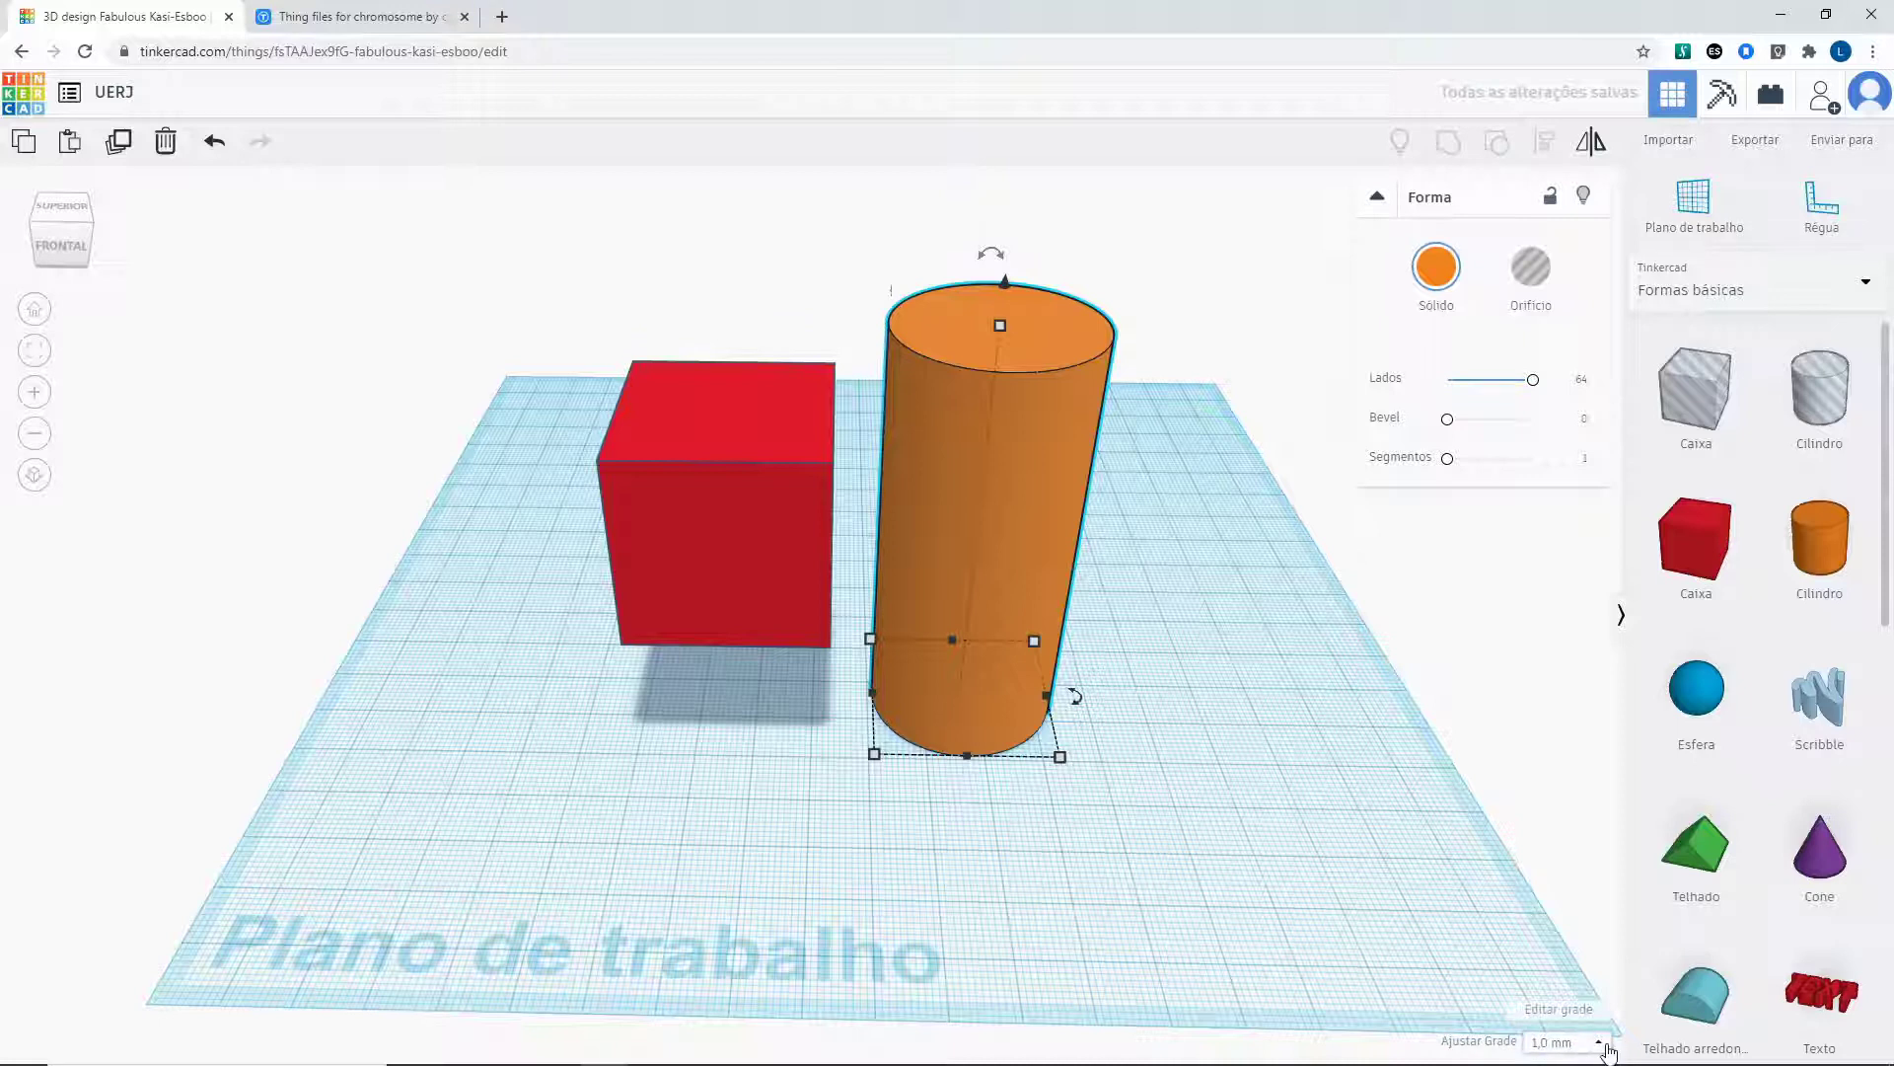
# Set the snap grid to 5.0 mm and nudge the orange cylinder away from the red box and back.
pyautogui.click(1600, 1044)
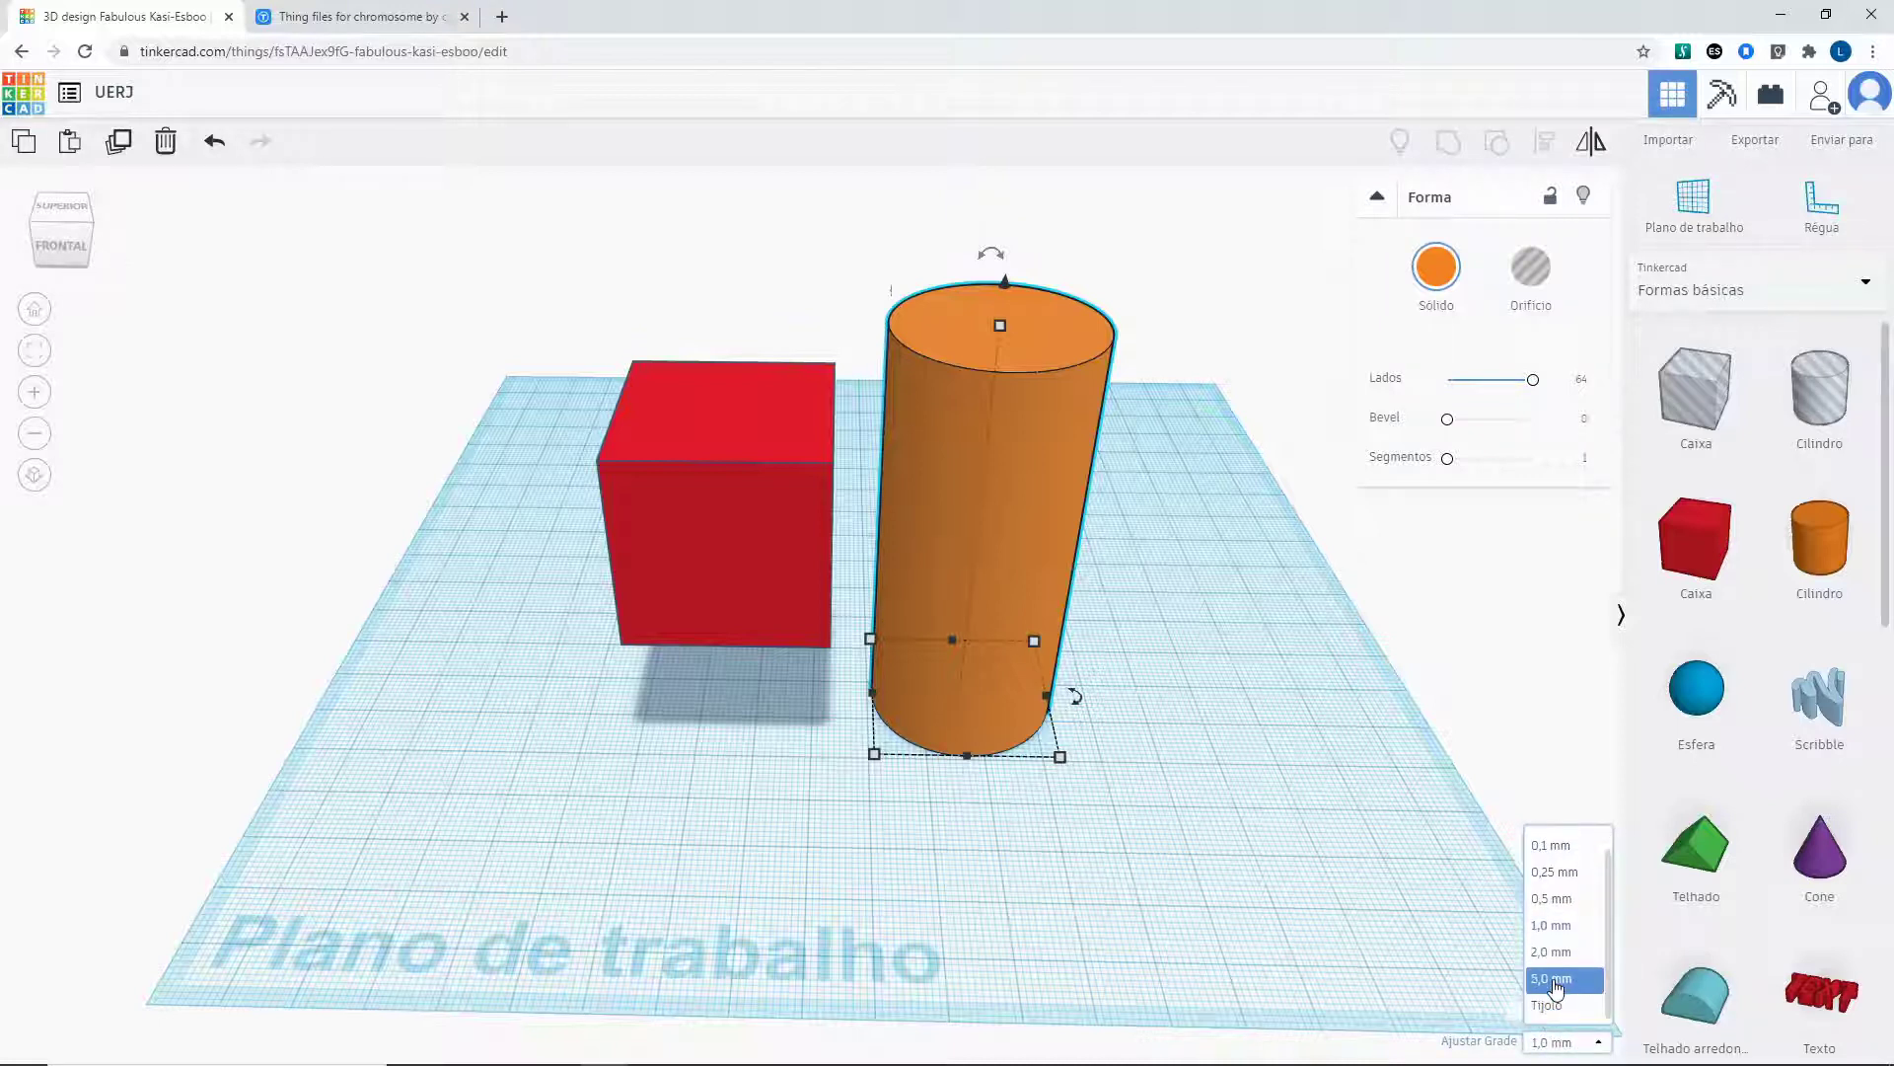
pyautogui.click(1553, 980)
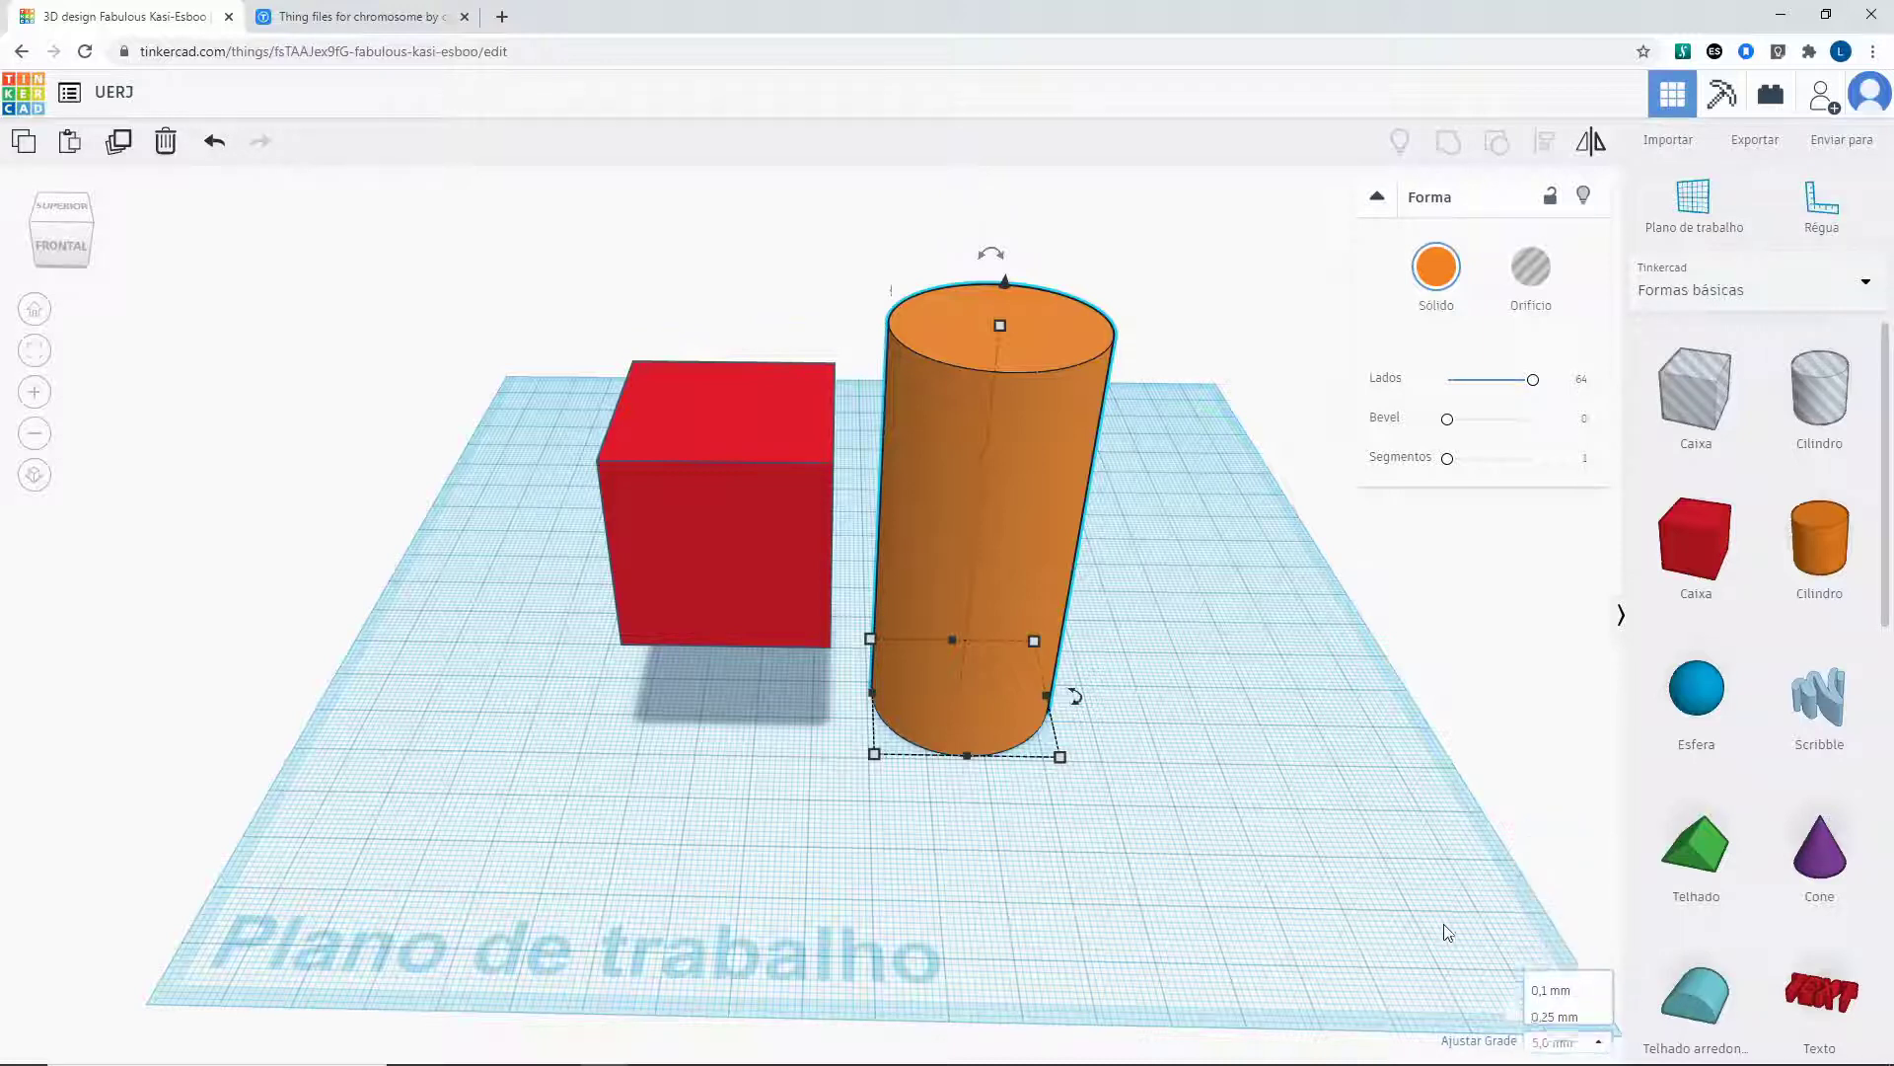
pyautogui.press('Right')
pyautogui.press('Right')
pyautogui.press('Right')
pyautogui.press('Right')
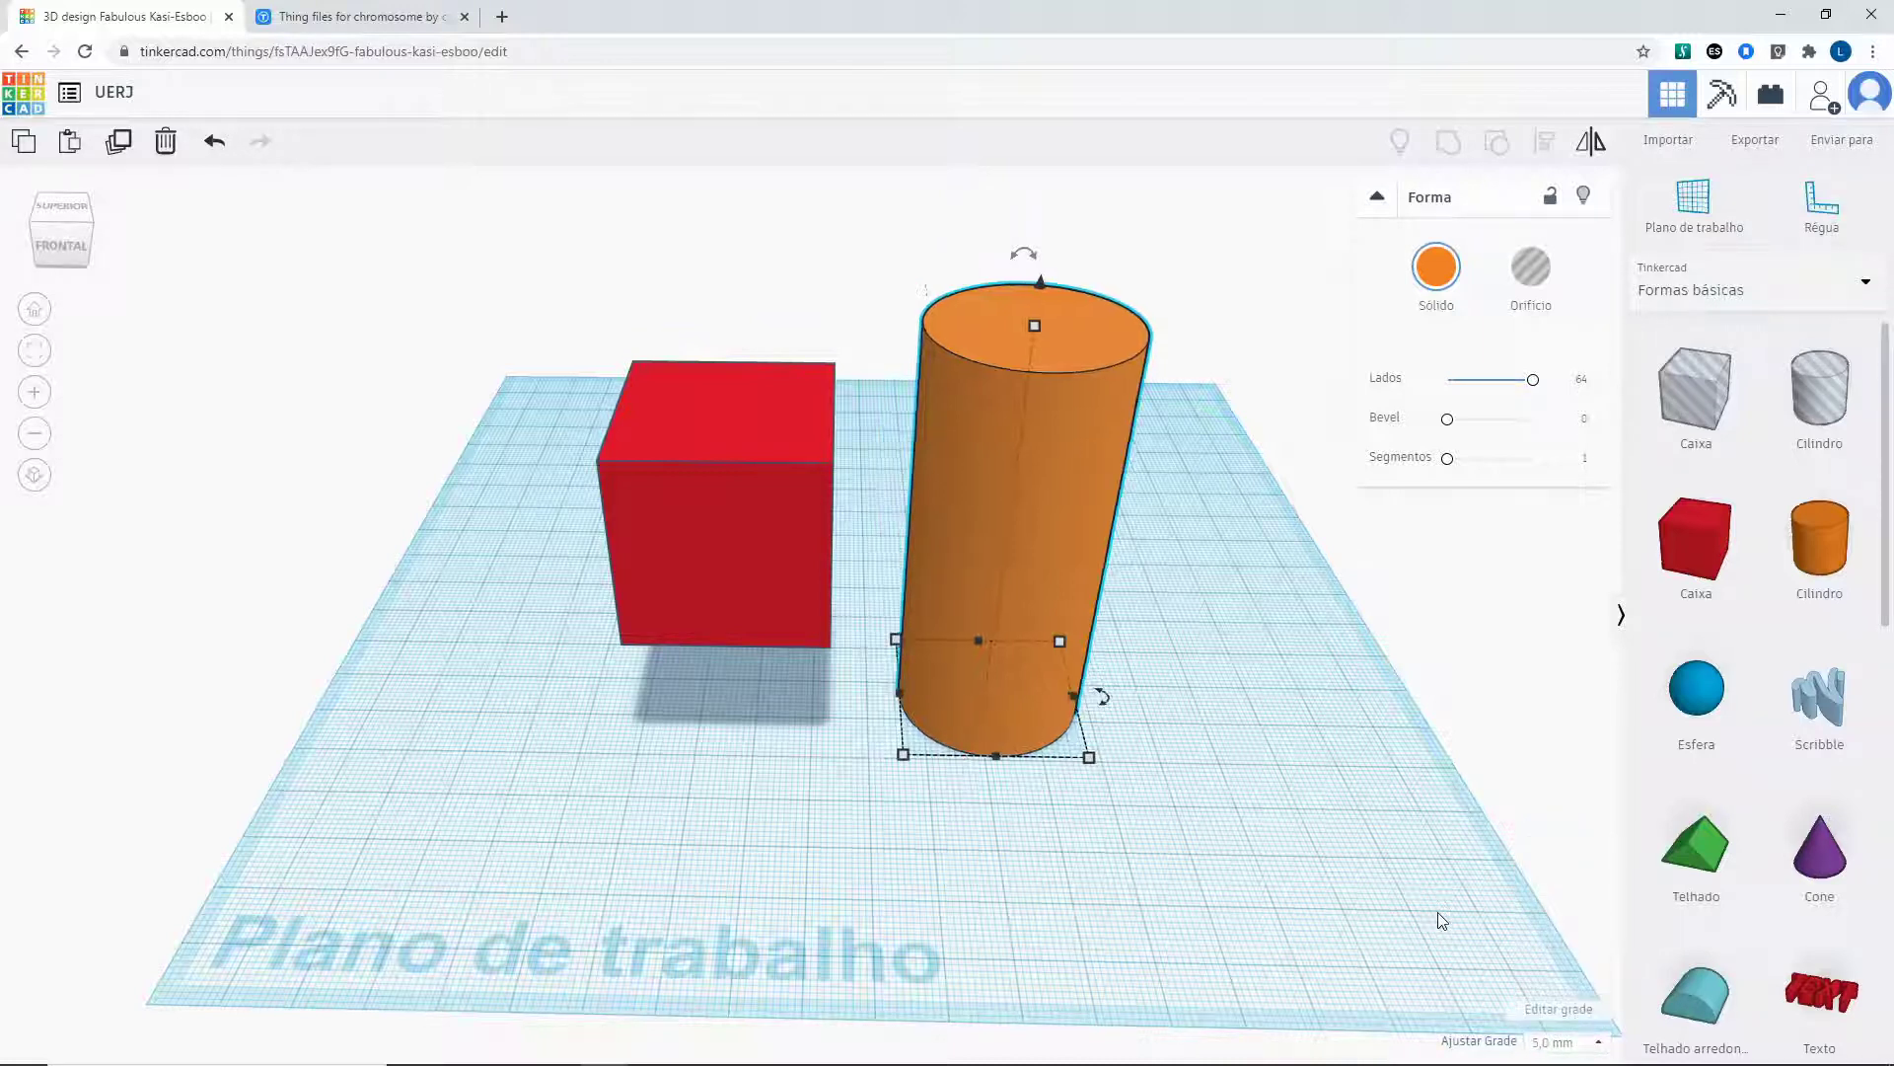
pyautogui.press('Left')
pyautogui.press('Left')
pyautogui.press('Left')
pyautogui.press('Left')
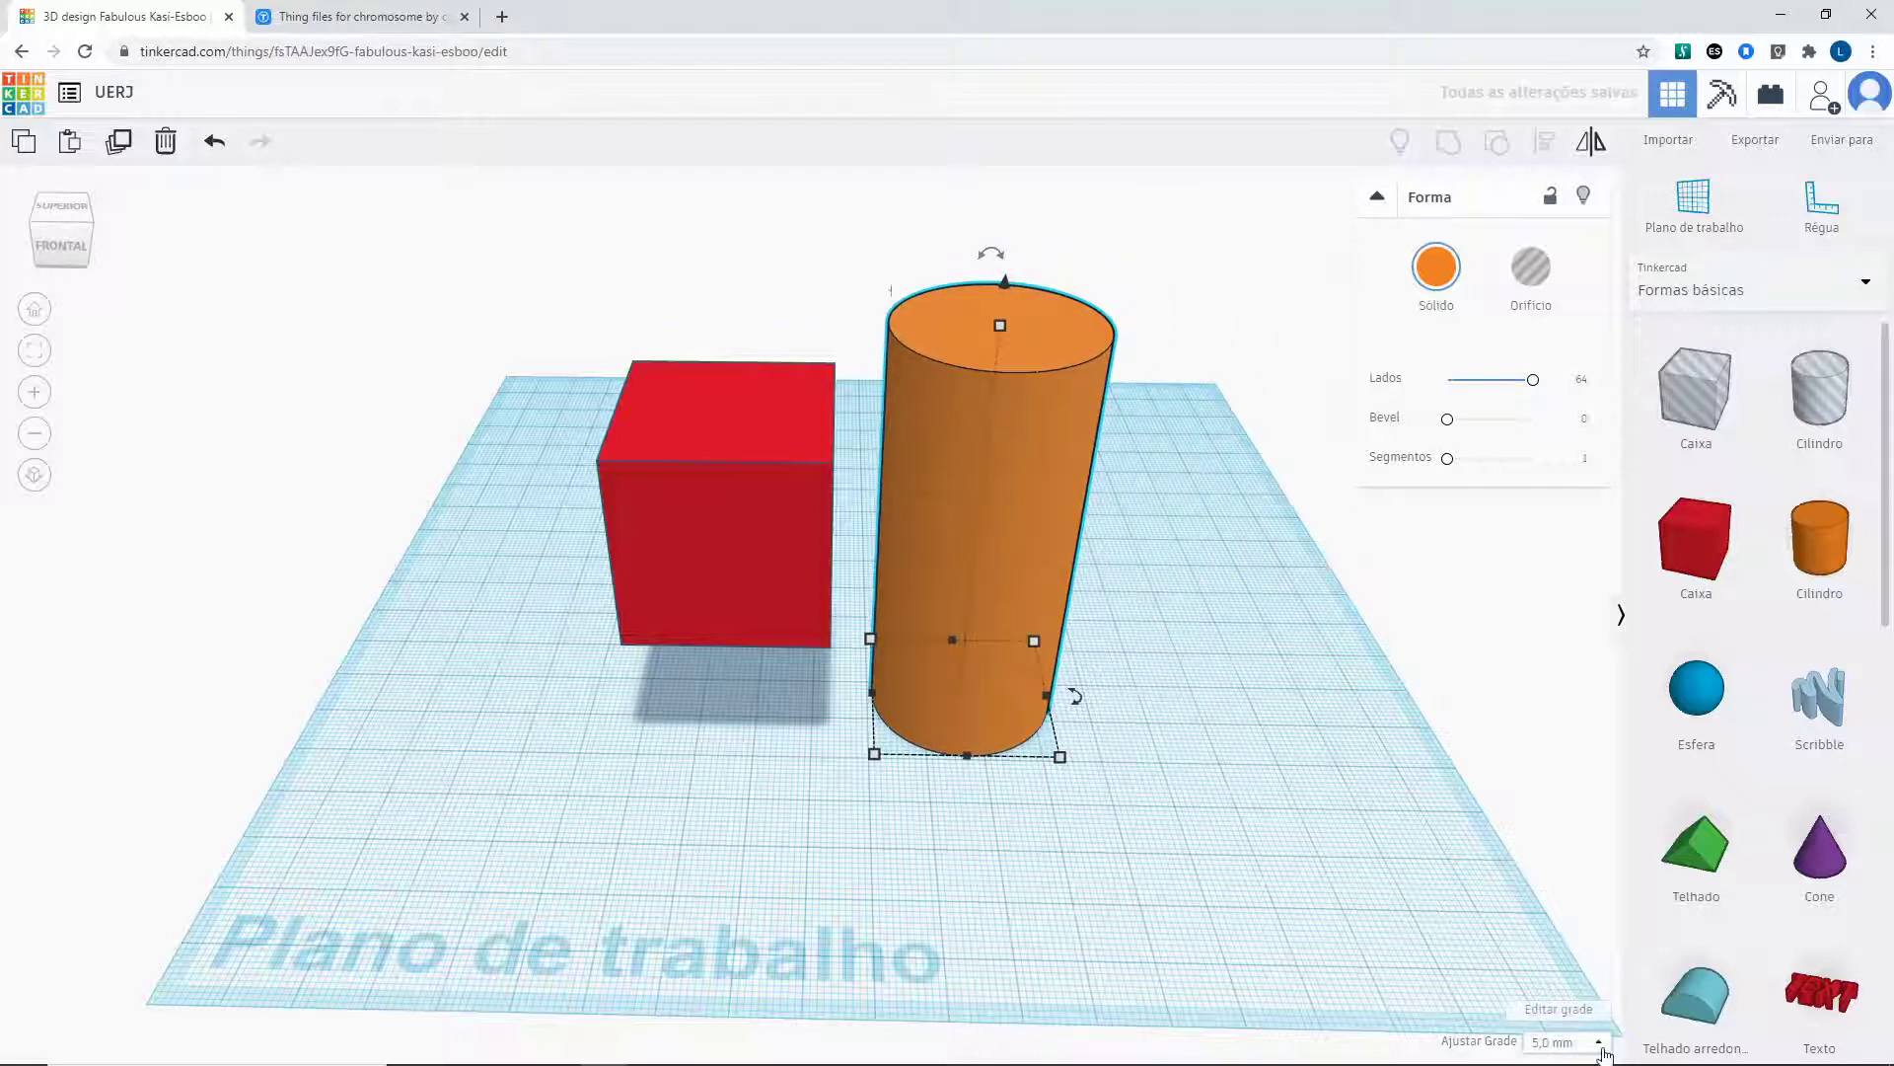
# Set the snap grid to 0.1 mm and nudge the orange cylinder finely away from the red box.
pyautogui.click(1564, 1041)
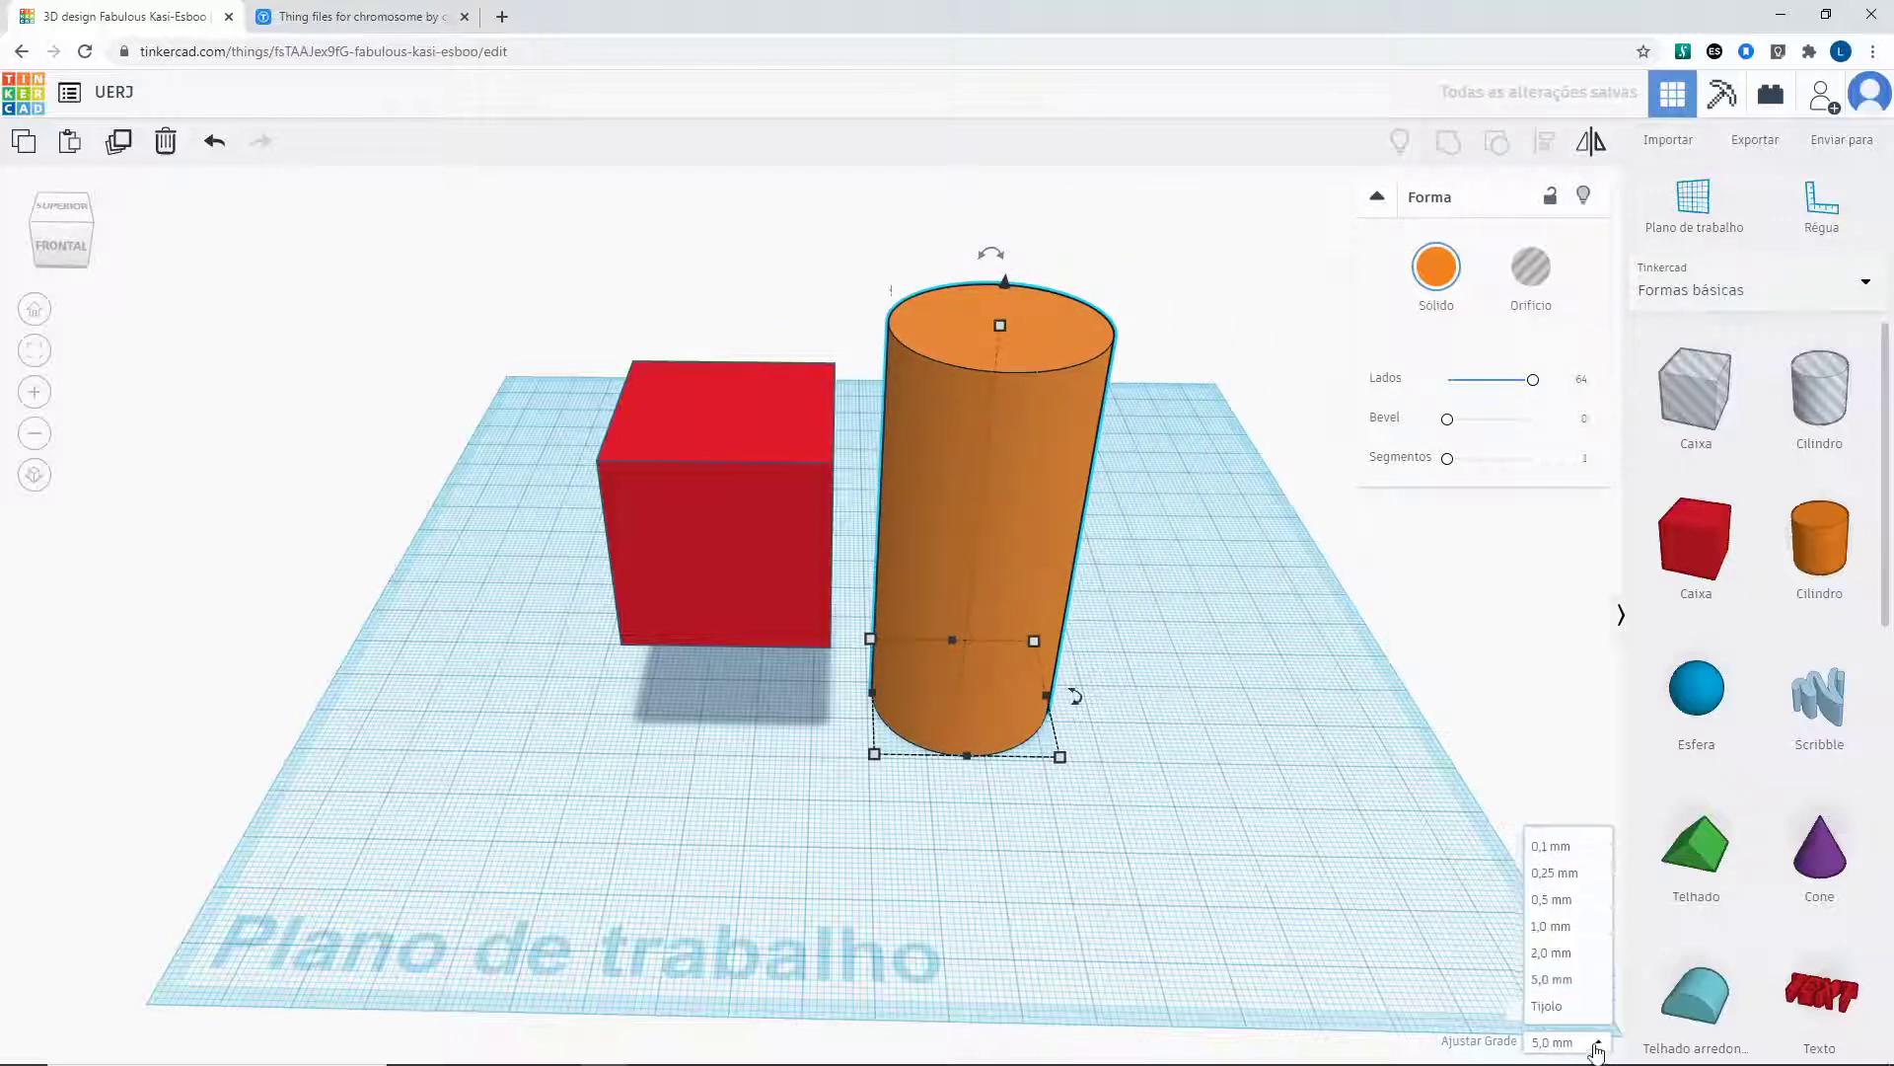
pyautogui.click(1571, 847)
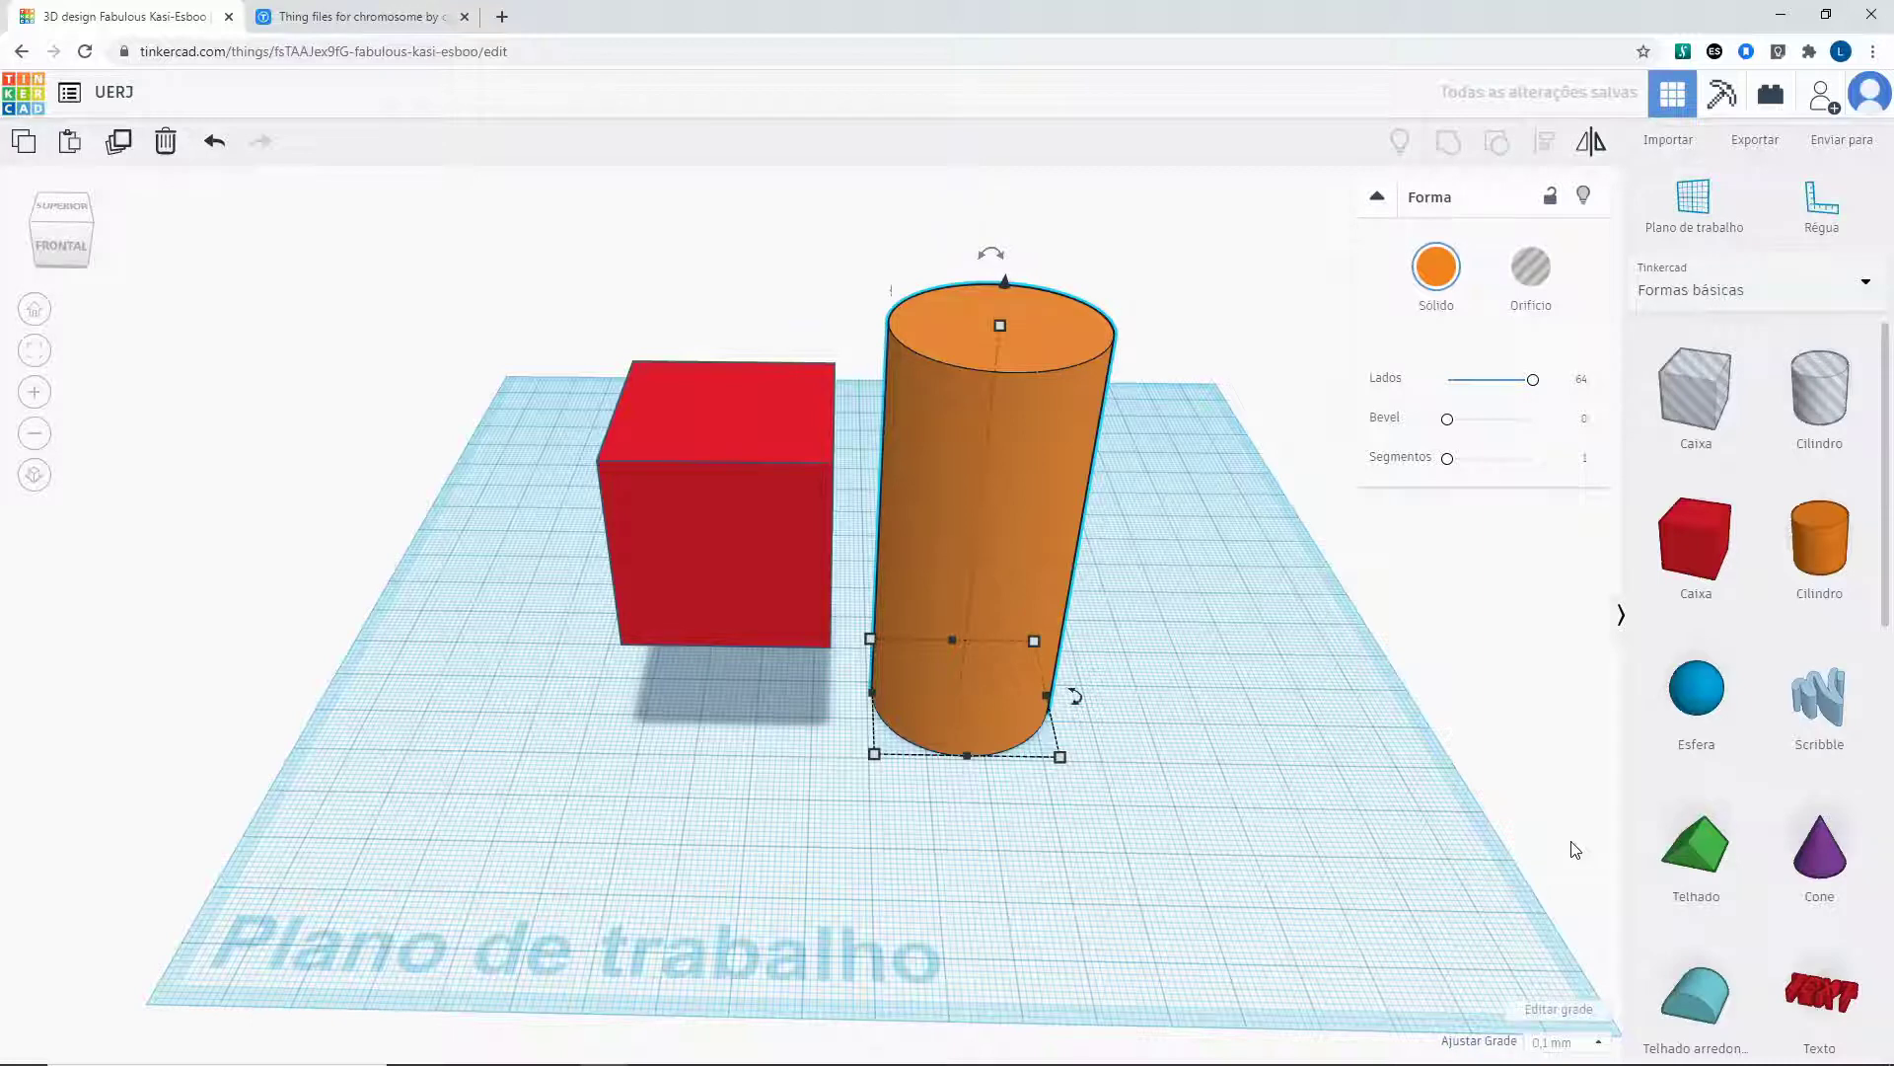
pyautogui.press('Right')
pyautogui.press('Right')
pyautogui.press('Right')
pyautogui.press('Right')
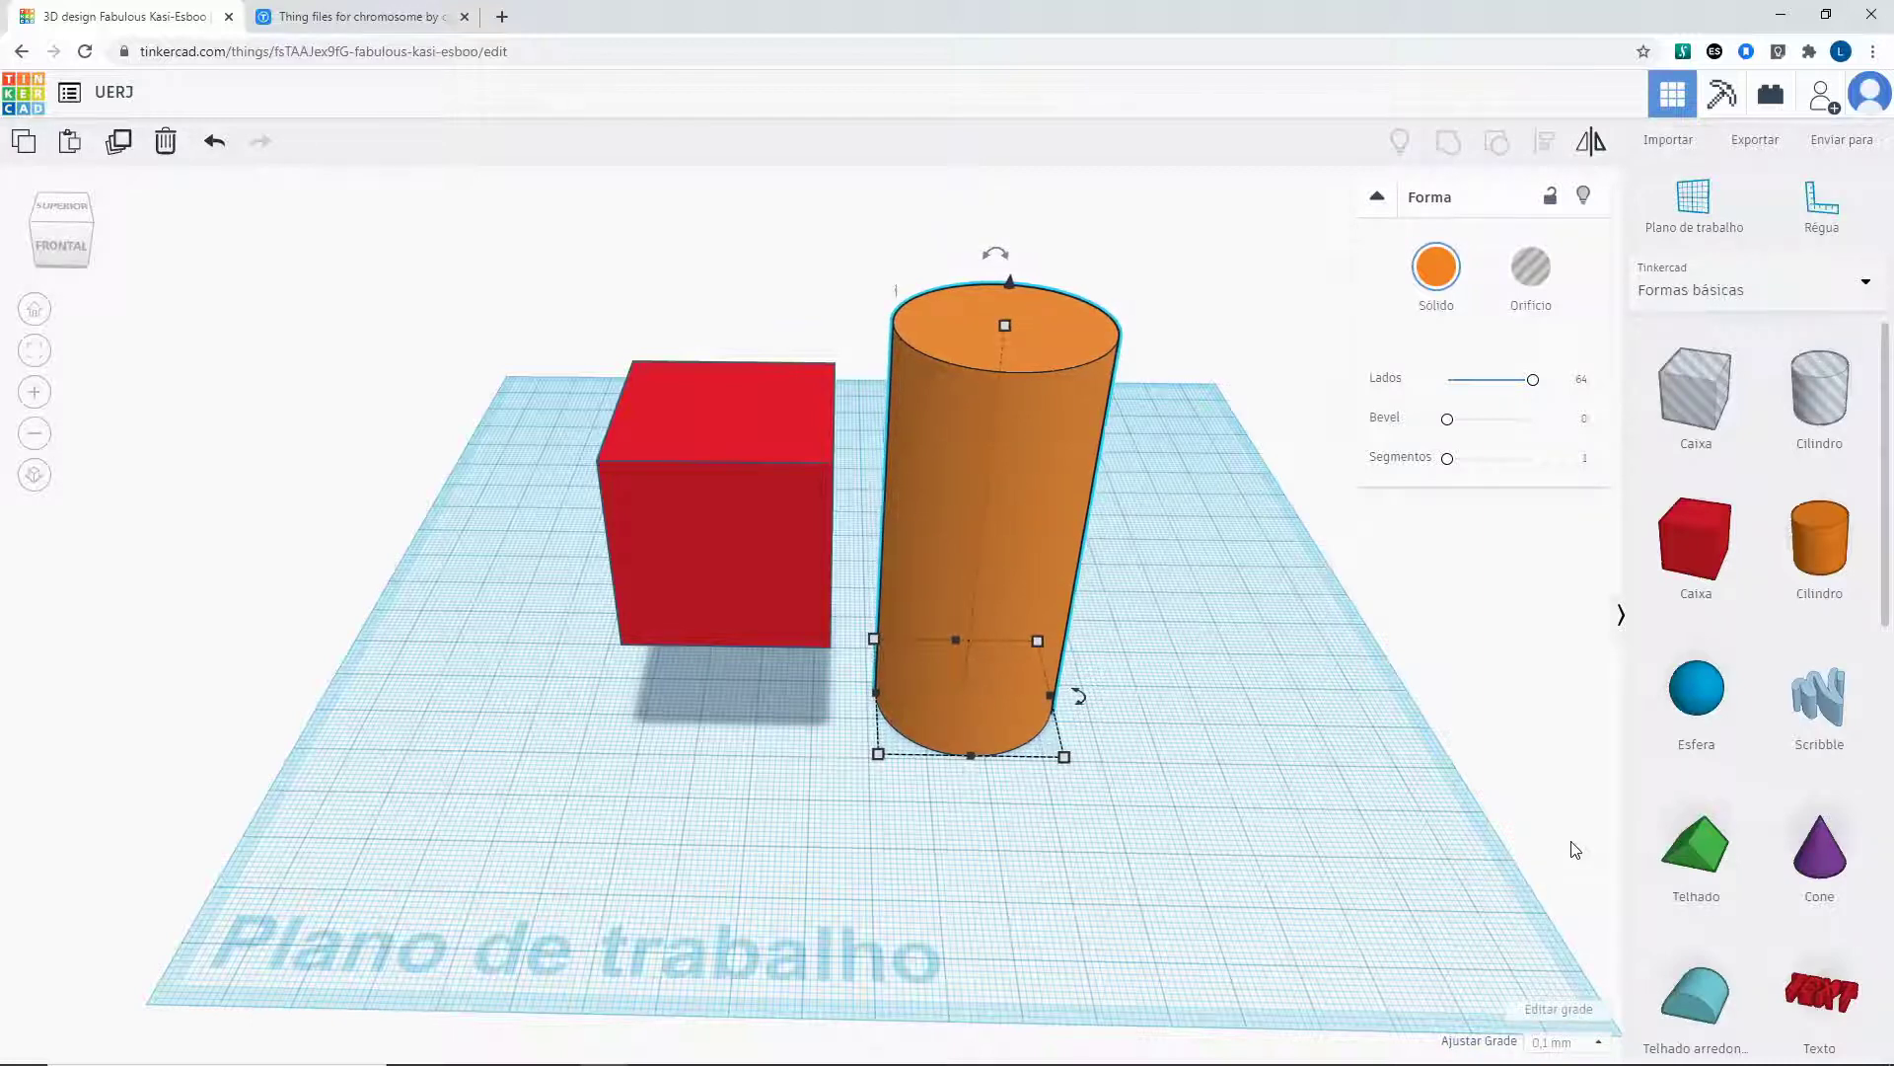
pyautogui.press('Right')
pyautogui.press('Right')
pyautogui.press('Right')
pyautogui.press('Right')
pyautogui.press('Right')
pyautogui.press('Right')
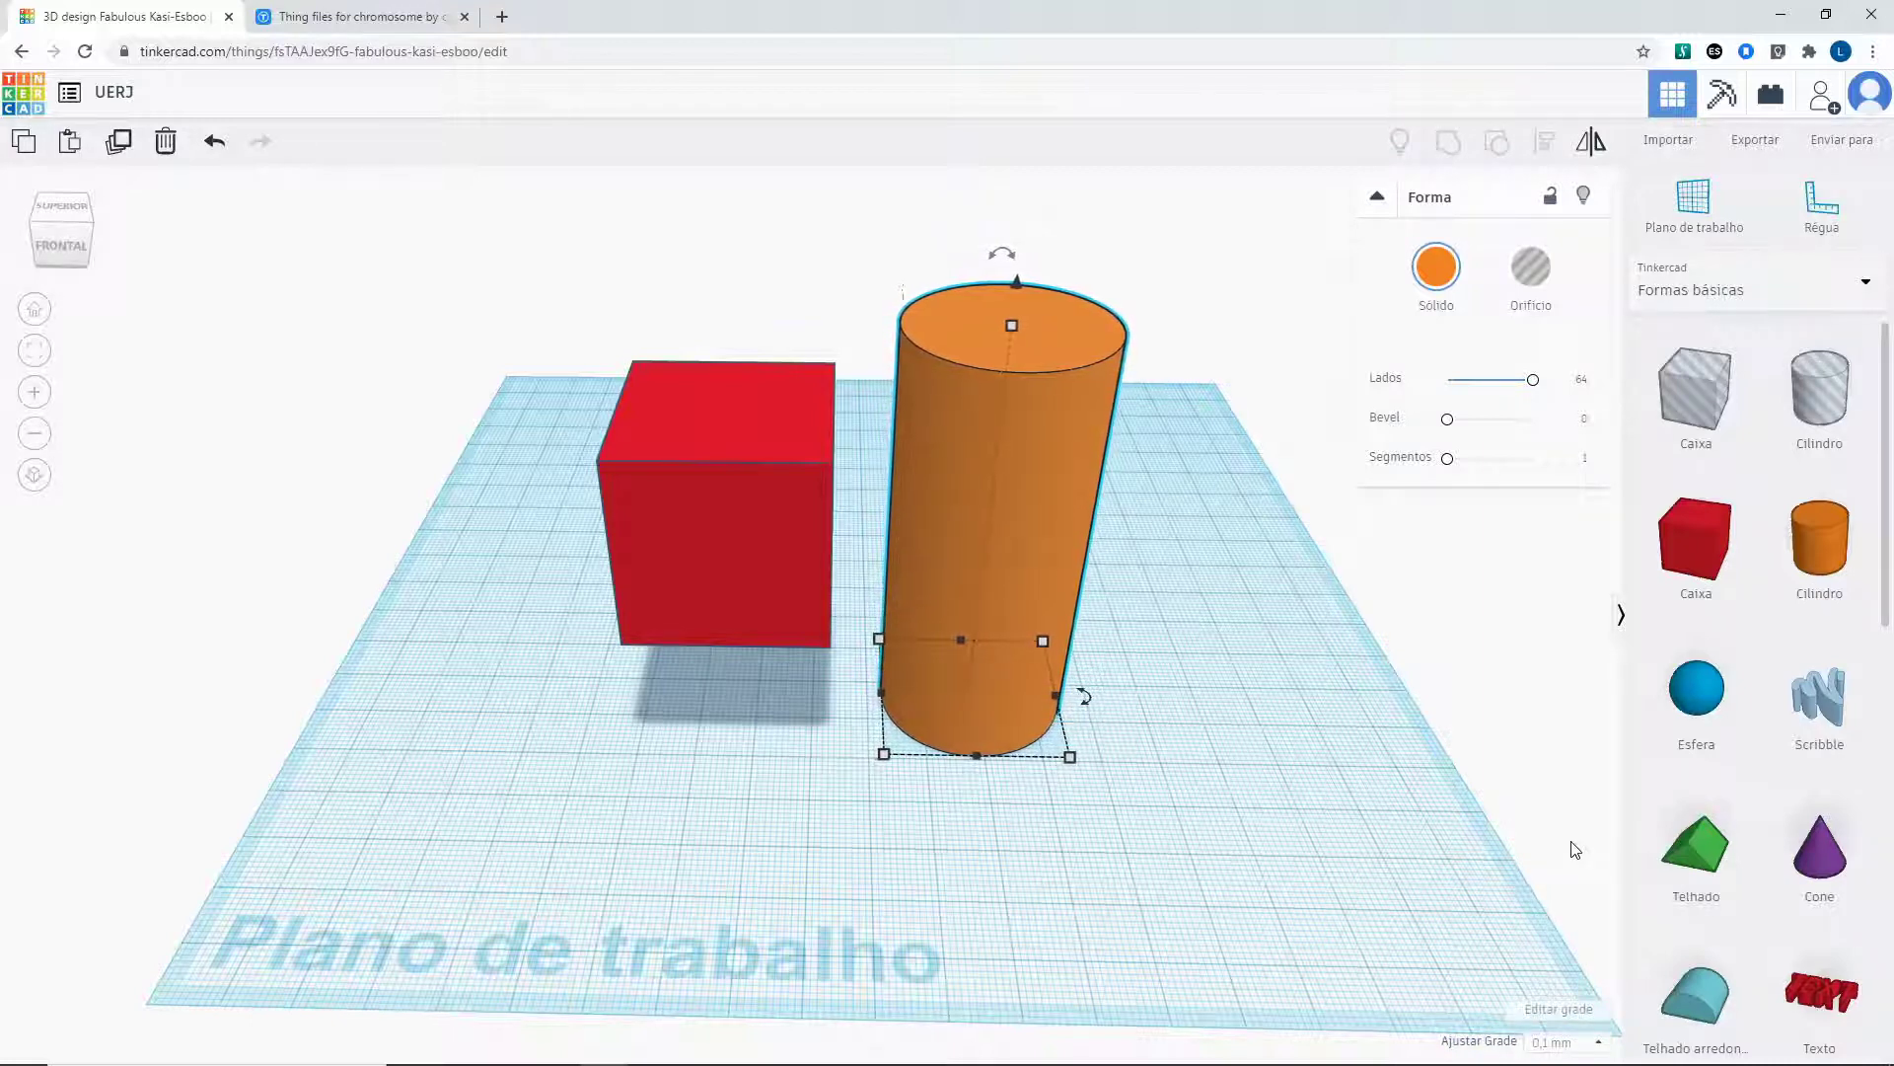
pyautogui.press('Right')
pyautogui.press('Right')
pyautogui.press('Right')
pyautogui.press('Right')
pyautogui.press('Right')
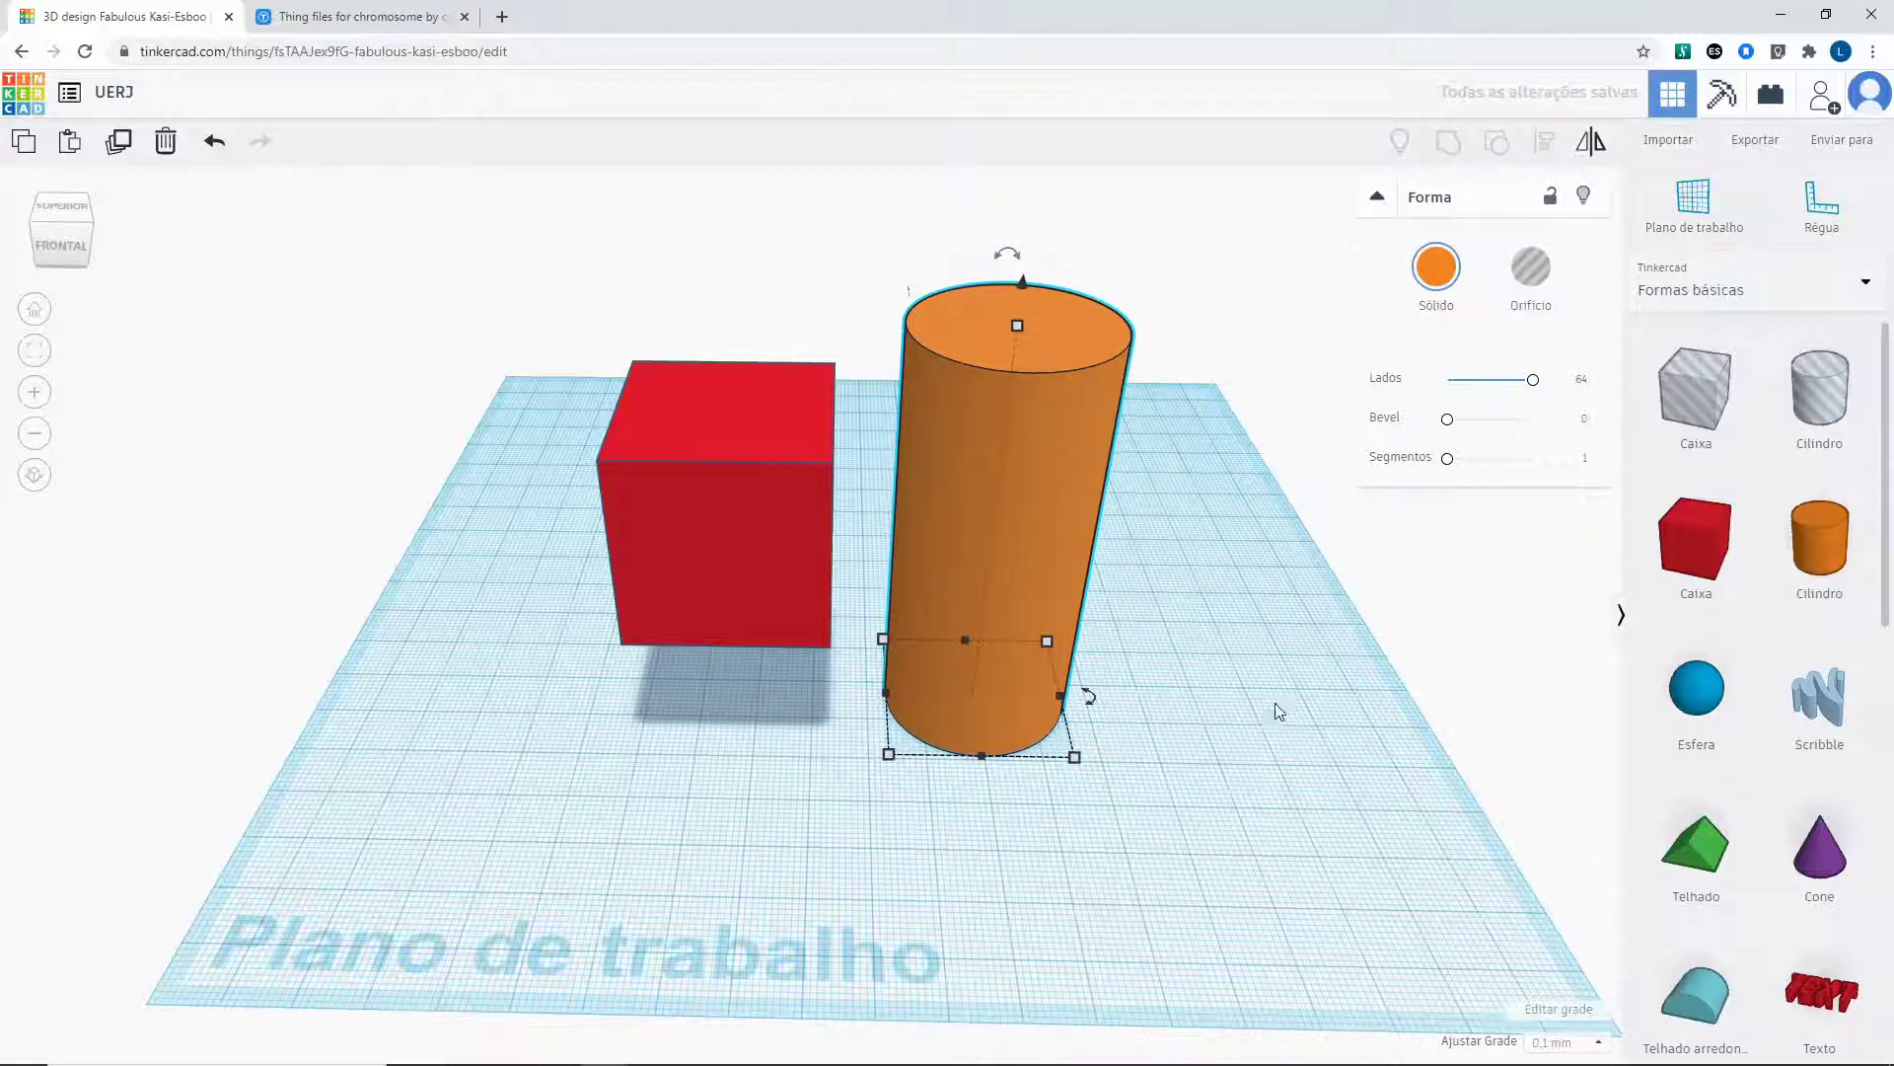
# Set the snap grid to 1.0 mm and move the orange cylinder about 40.5 mm sideways into the red box.
pyautogui.click(1569, 1042)
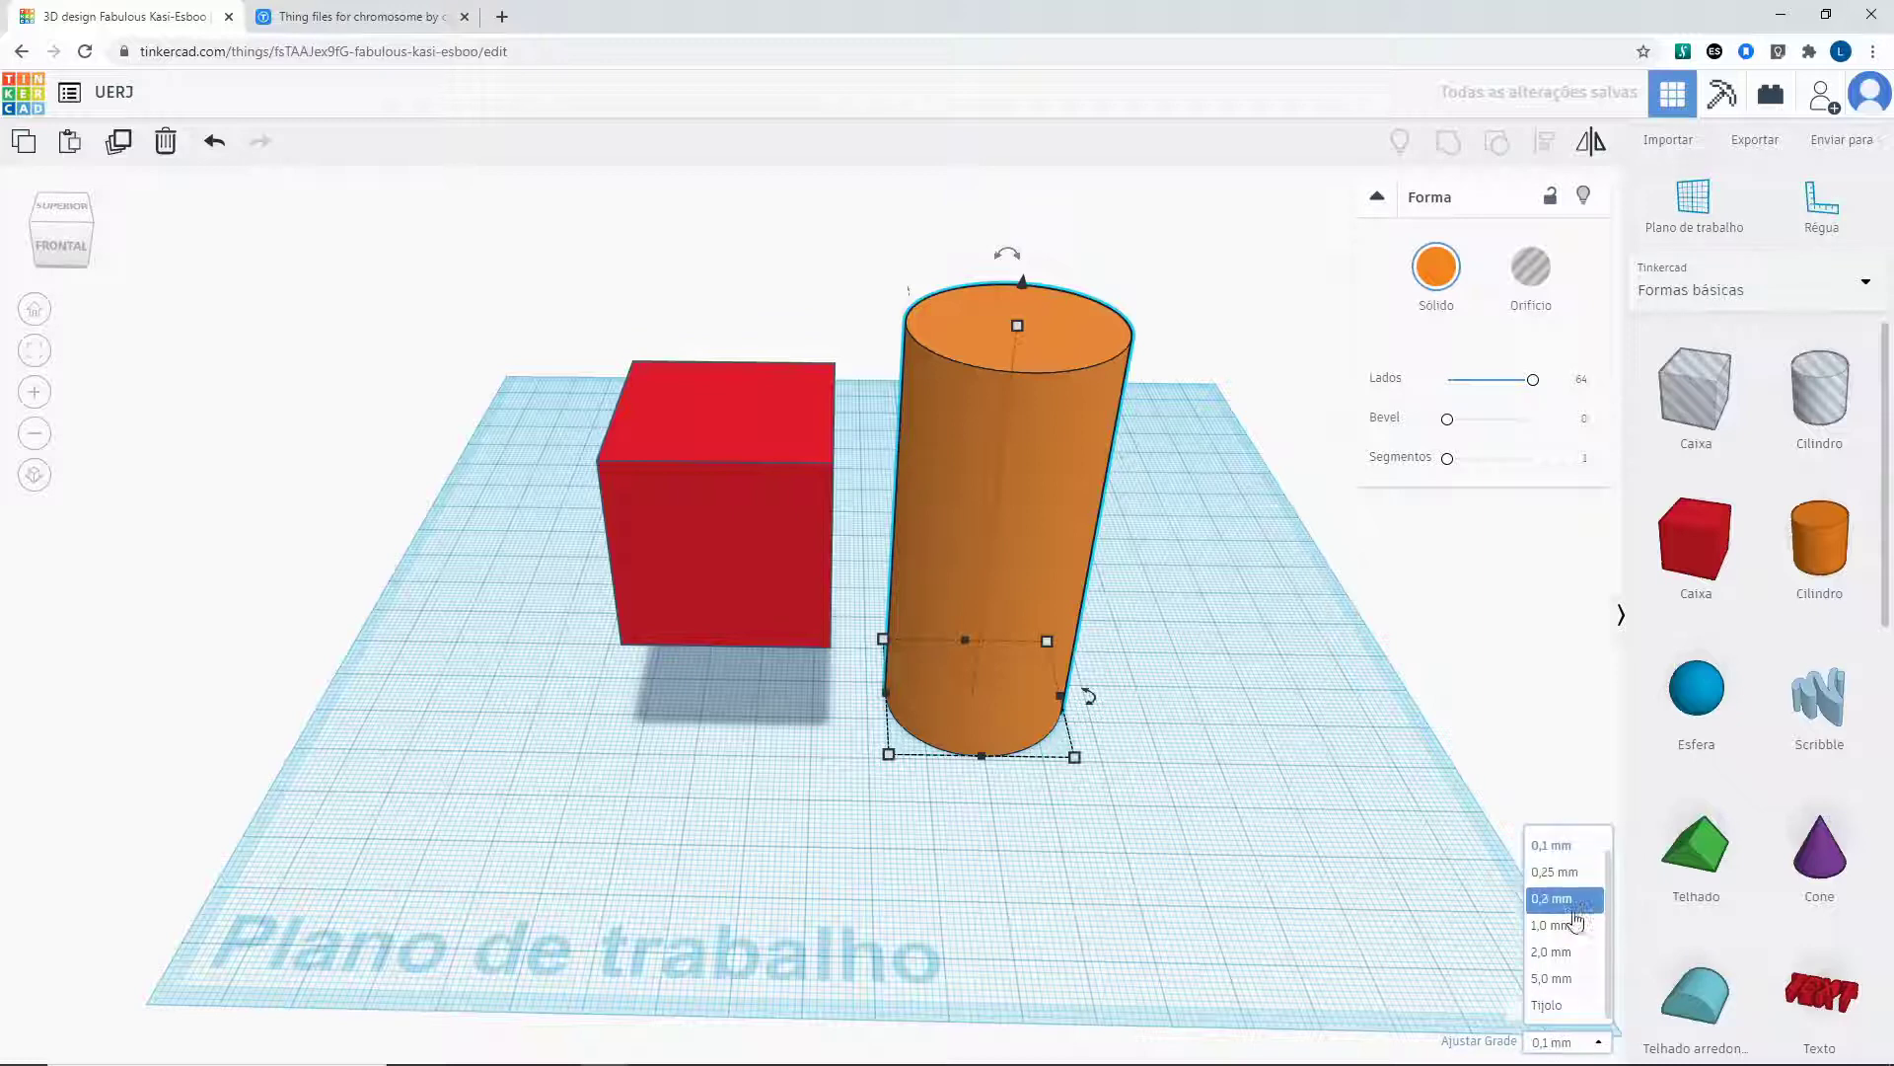
pyautogui.click(1549, 925)
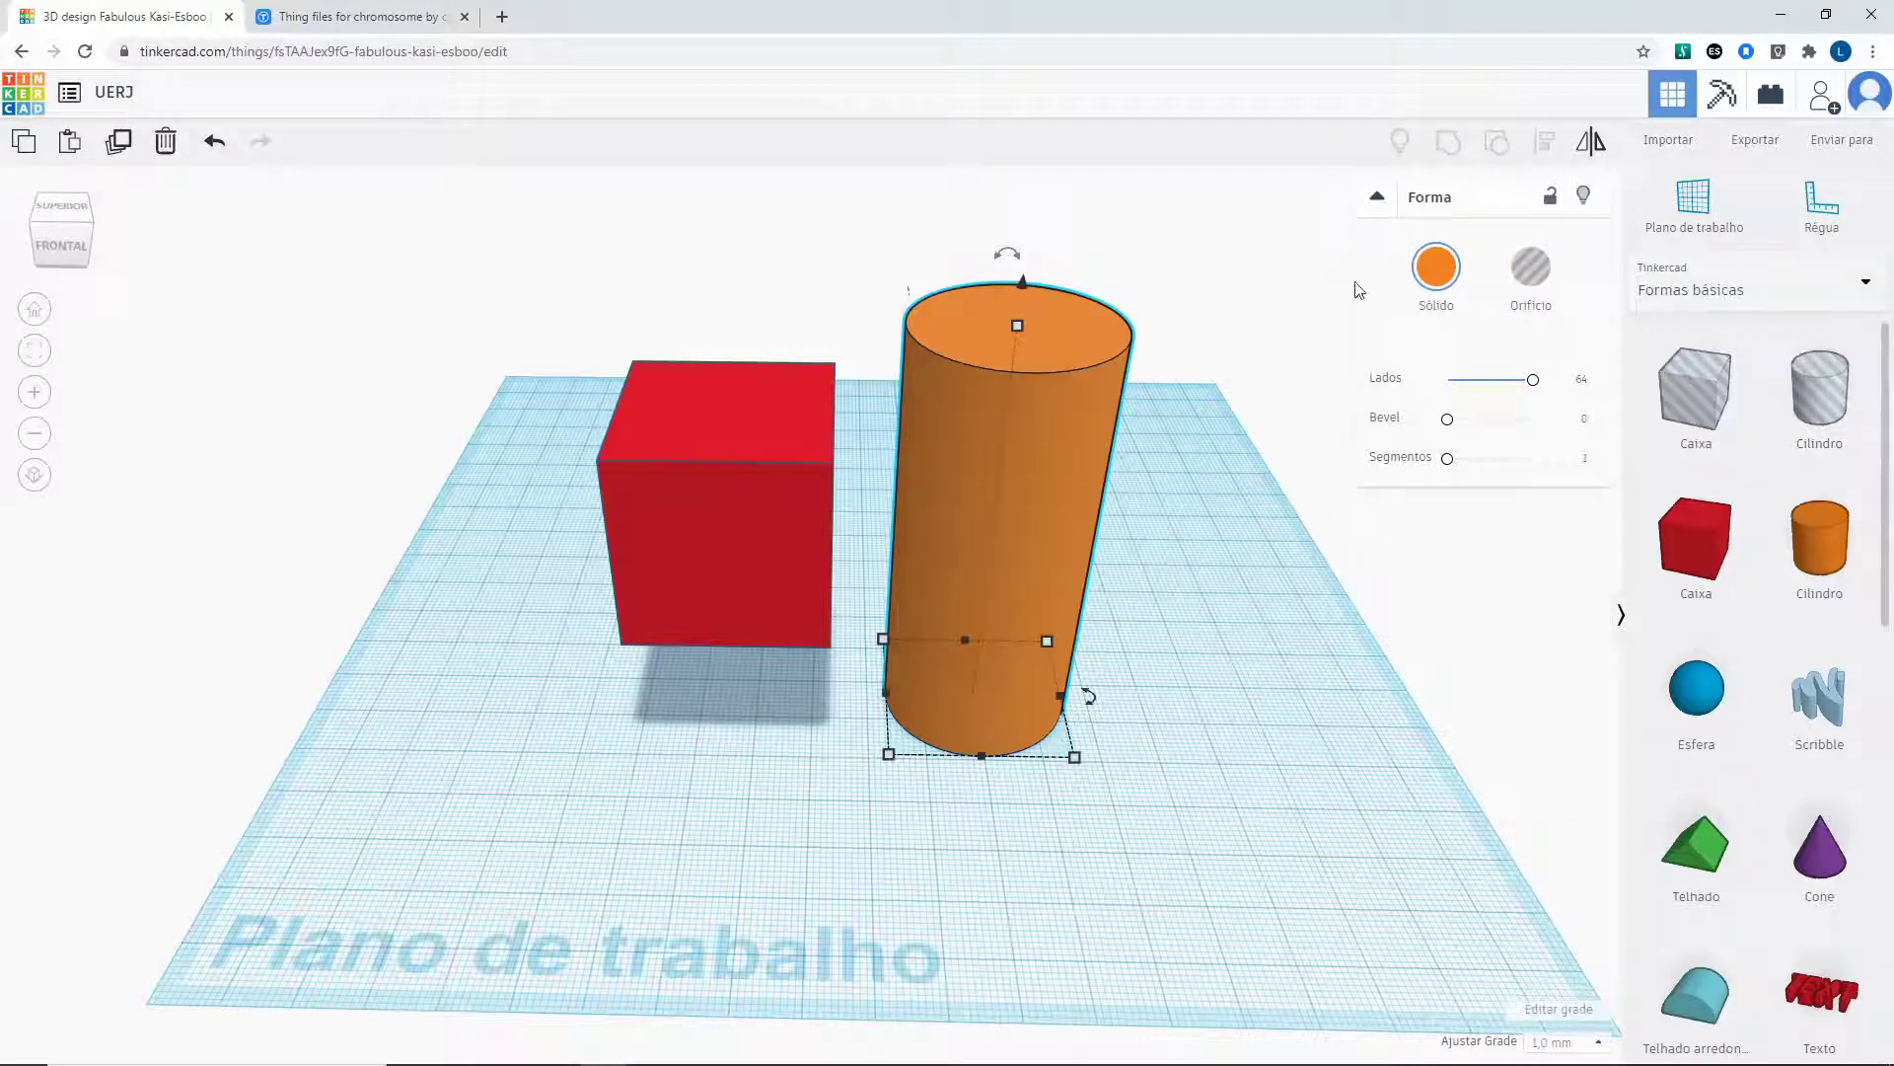
pyautogui.moveTo(365, 467); pyautogui.dragTo(773, 531)
pyautogui.click(1255, 648)
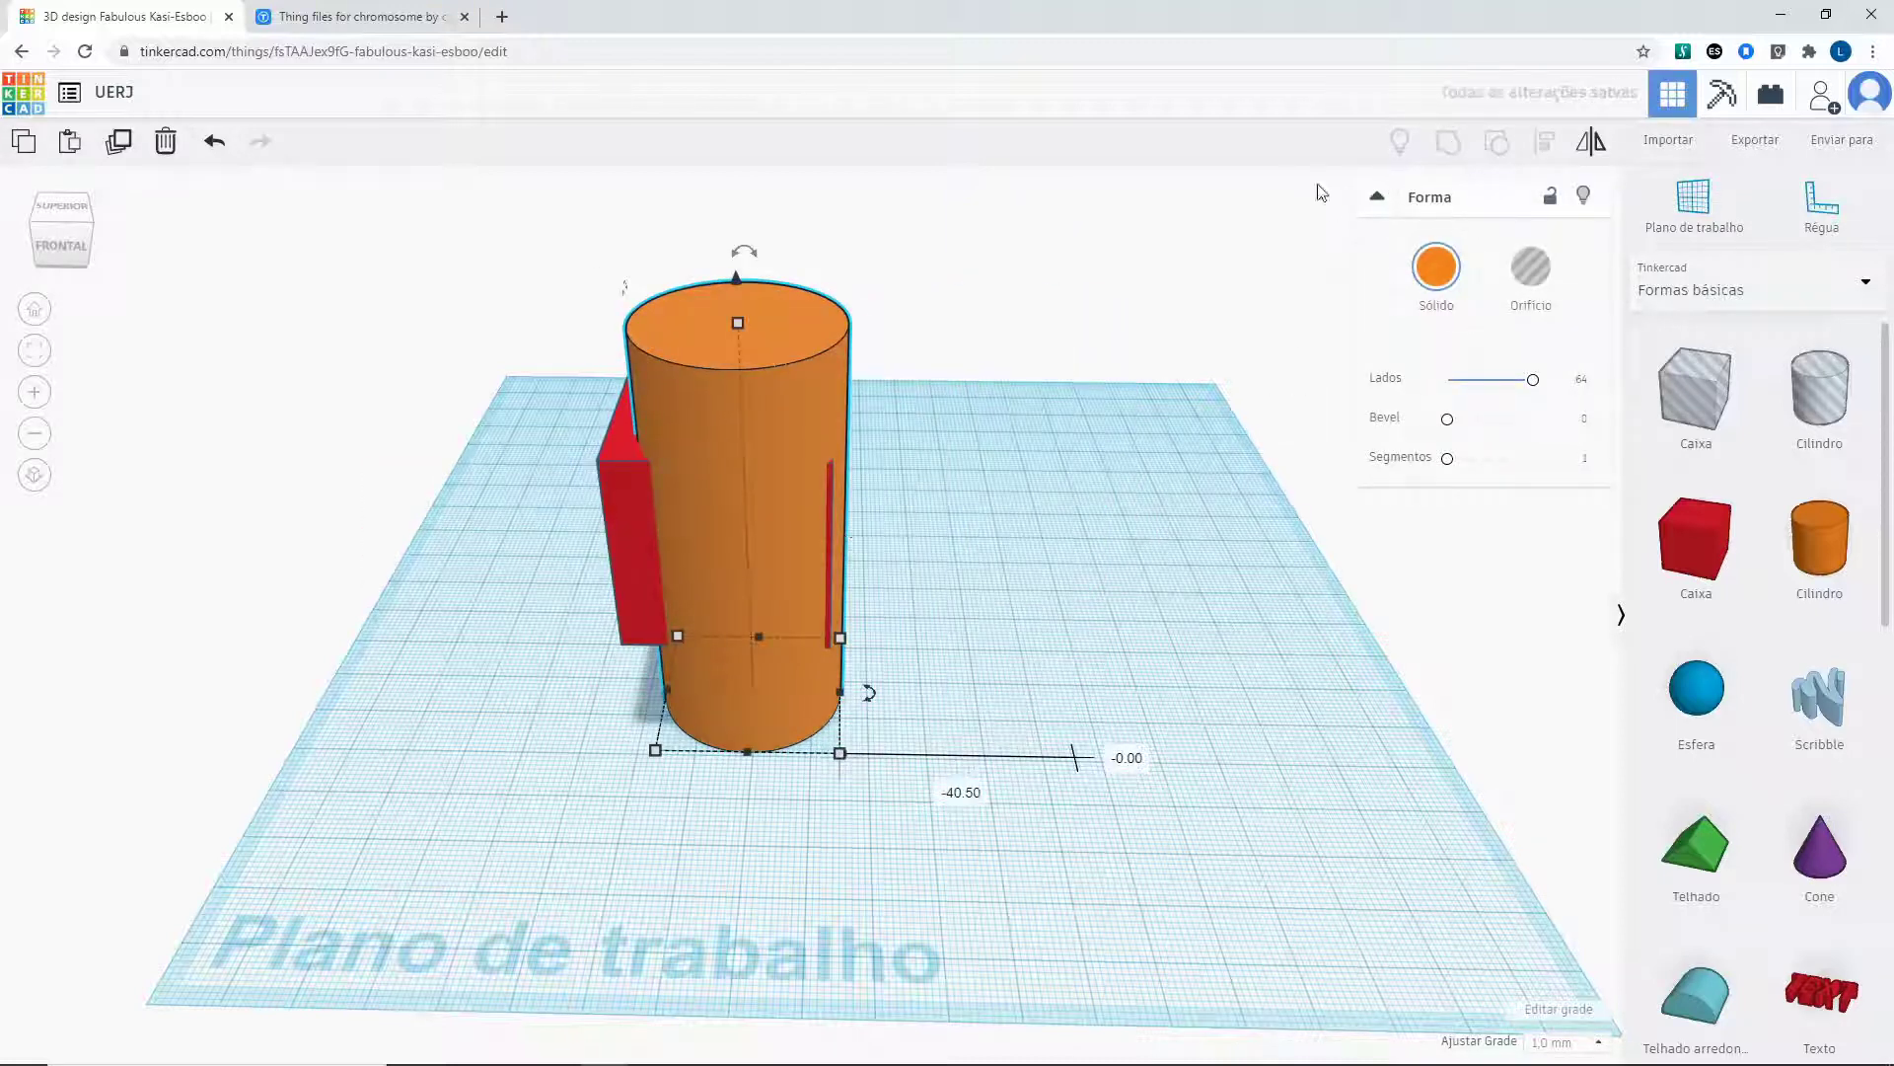
# Group the overlapping red box and orange cylinder into a single solid.
pyautogui.moveTo(296, 339); pyautogui.dragTo(755, 802)
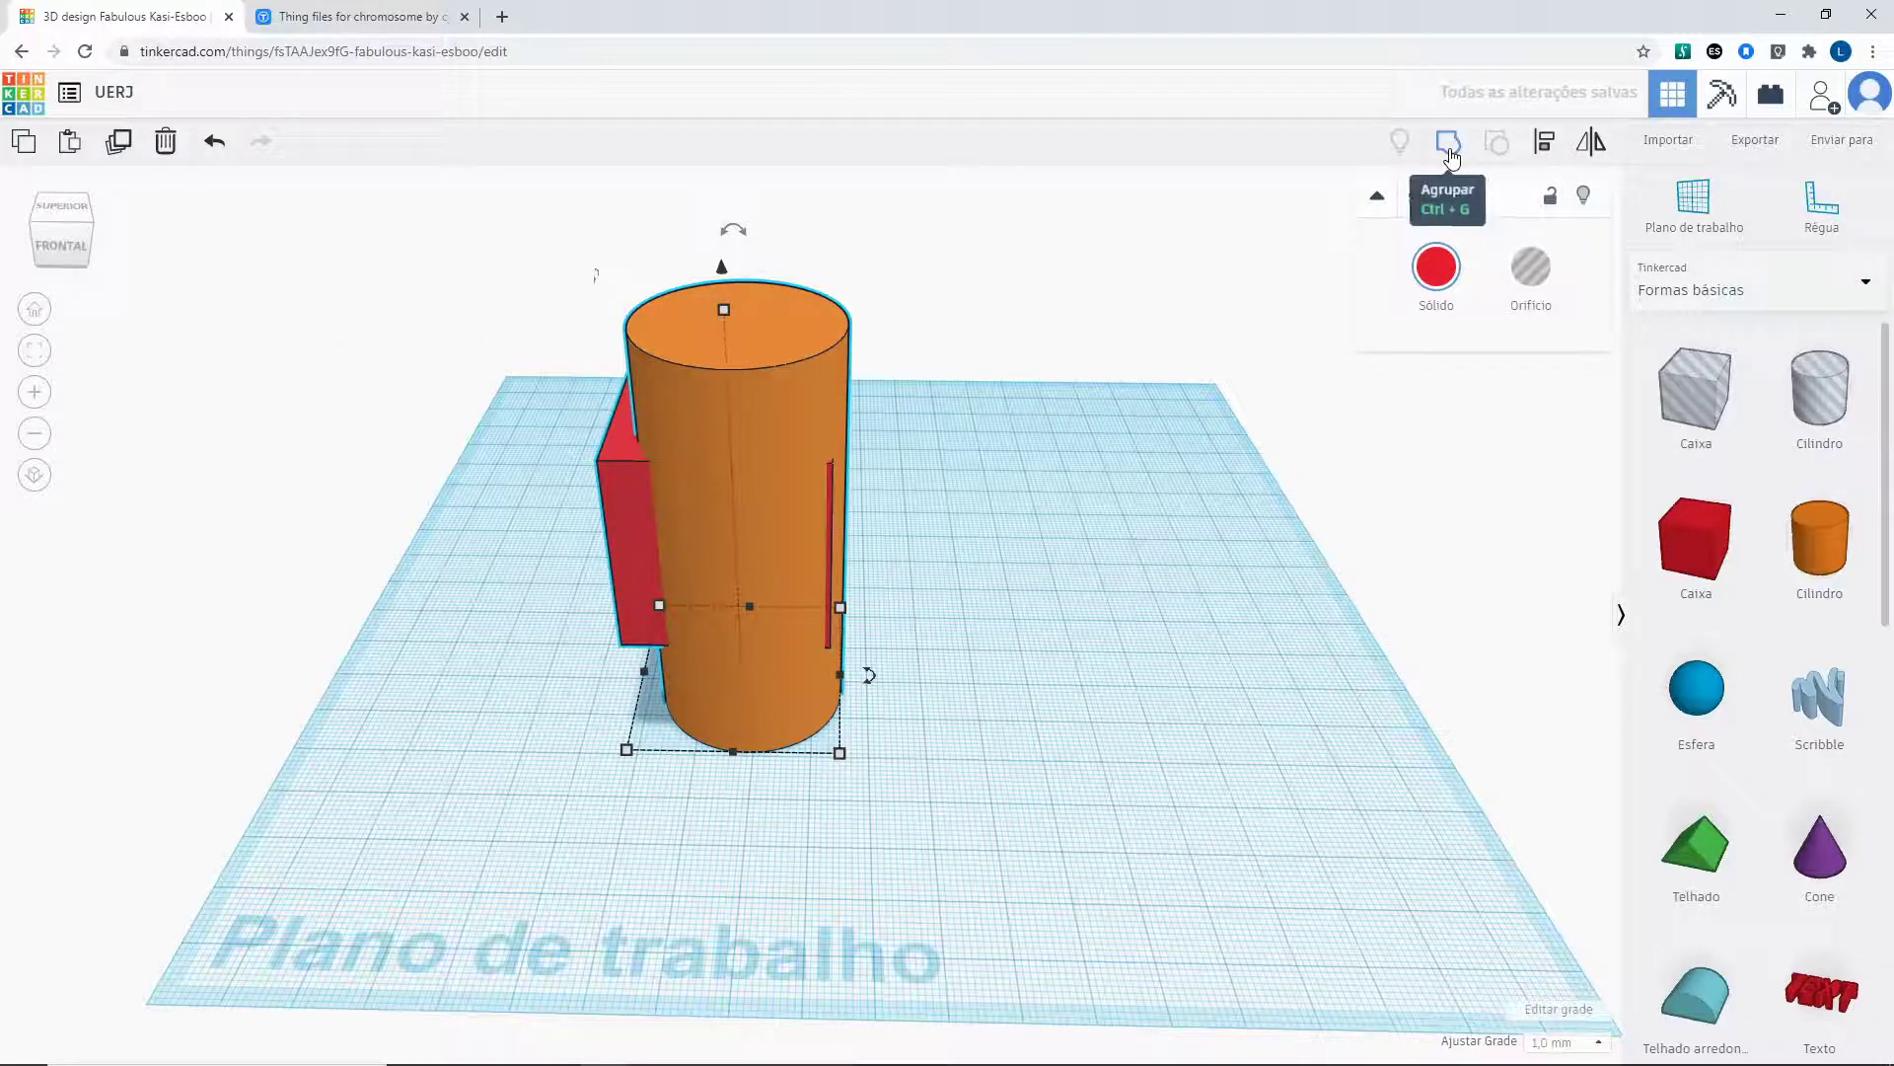
pyautogui.click(1450, 156)
pyautogui.moveTo(1074, 619); pyautogui.dragTo(990, 647, button='right')
pyautogui.click(1239, 645)
pyautogui.moveTo(801, 446); pyautogui.dragTo(844, 475)
pyautogui.scroll(2, 1151, 530)
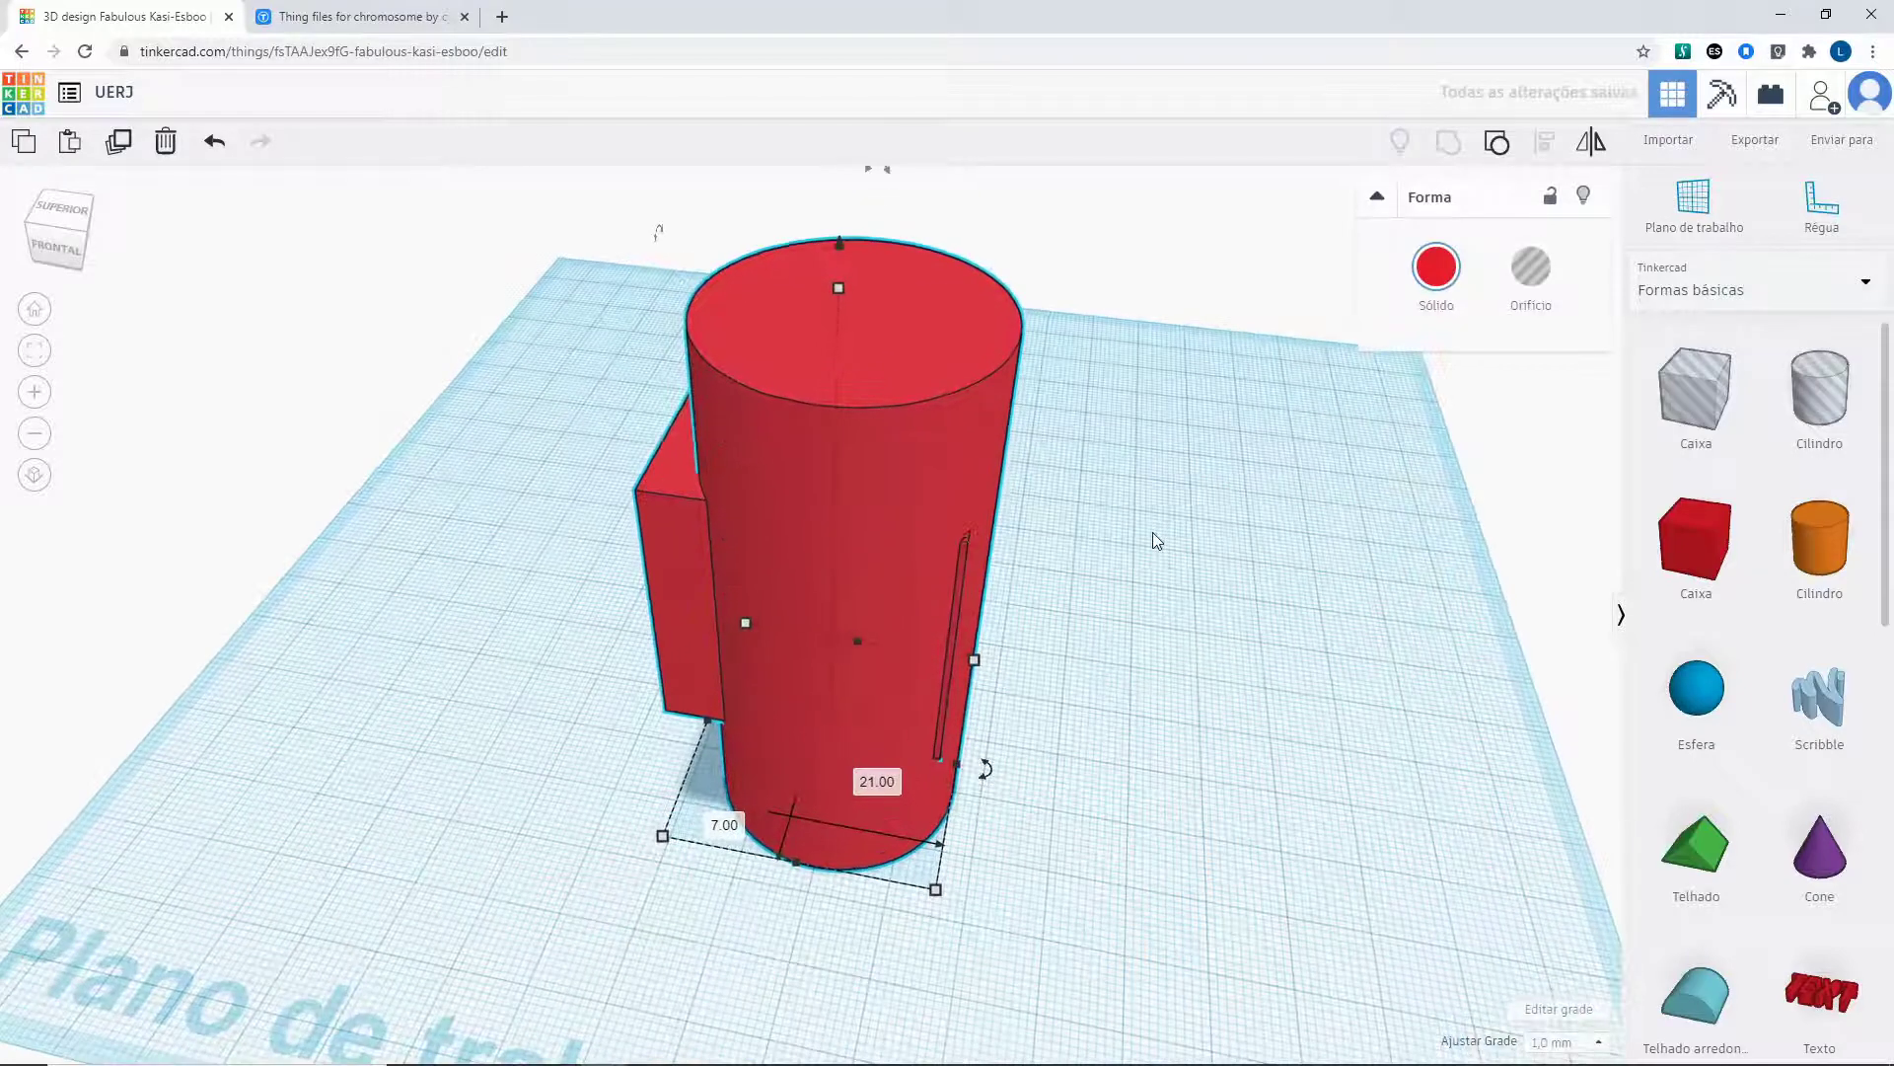
# Ungroup the combined solid and move the box and cylinder apart so they stand side by side with a gap.
pyautogui.click(1497, 145)
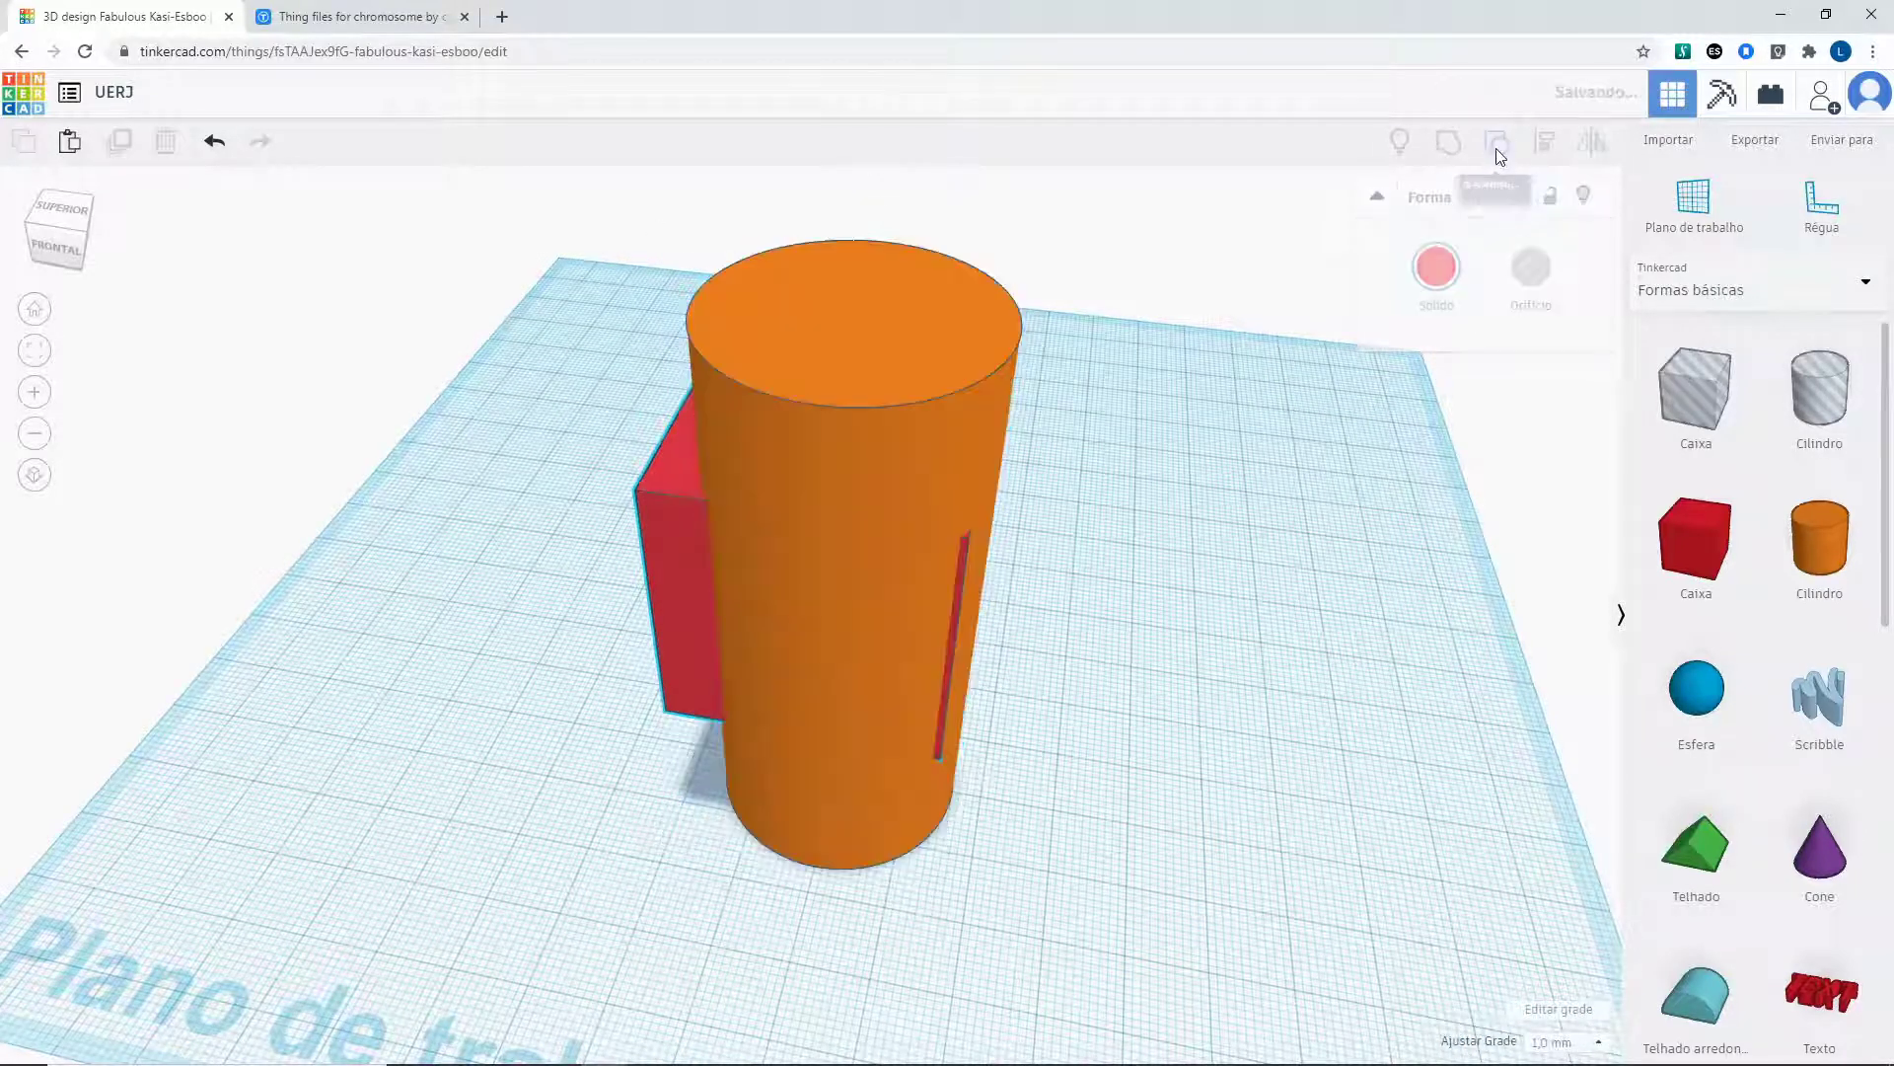
pyautogui.scroll(-3, 1236, 529)
pyautogui.moveTo(834, 481); pyautogui.dragTo(1285, 446)
pyautogui.click(1012, 517)
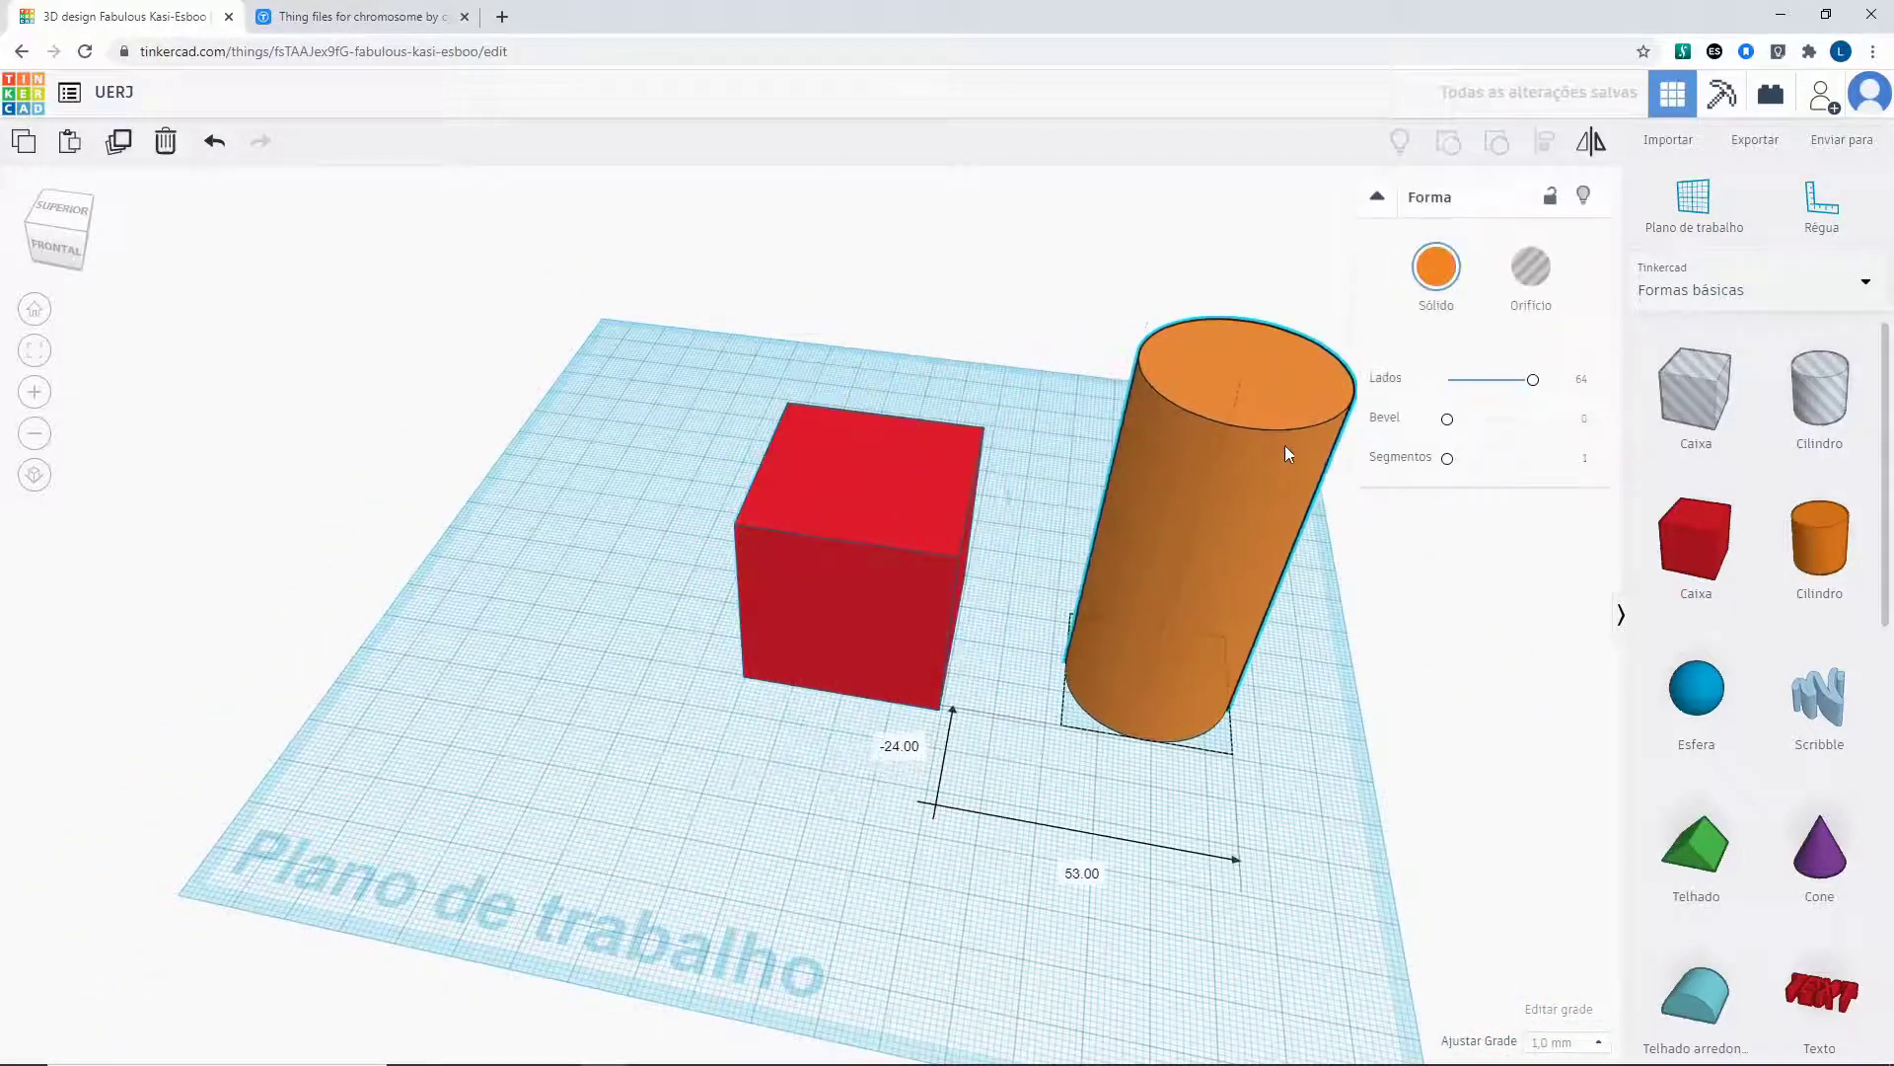
pyautogui.moveTo(883, 517); pyautogui.dragTo(733, 513)
pyautogui.moveTo(1253, 501); pyautogui.dragTo(1056, 541)
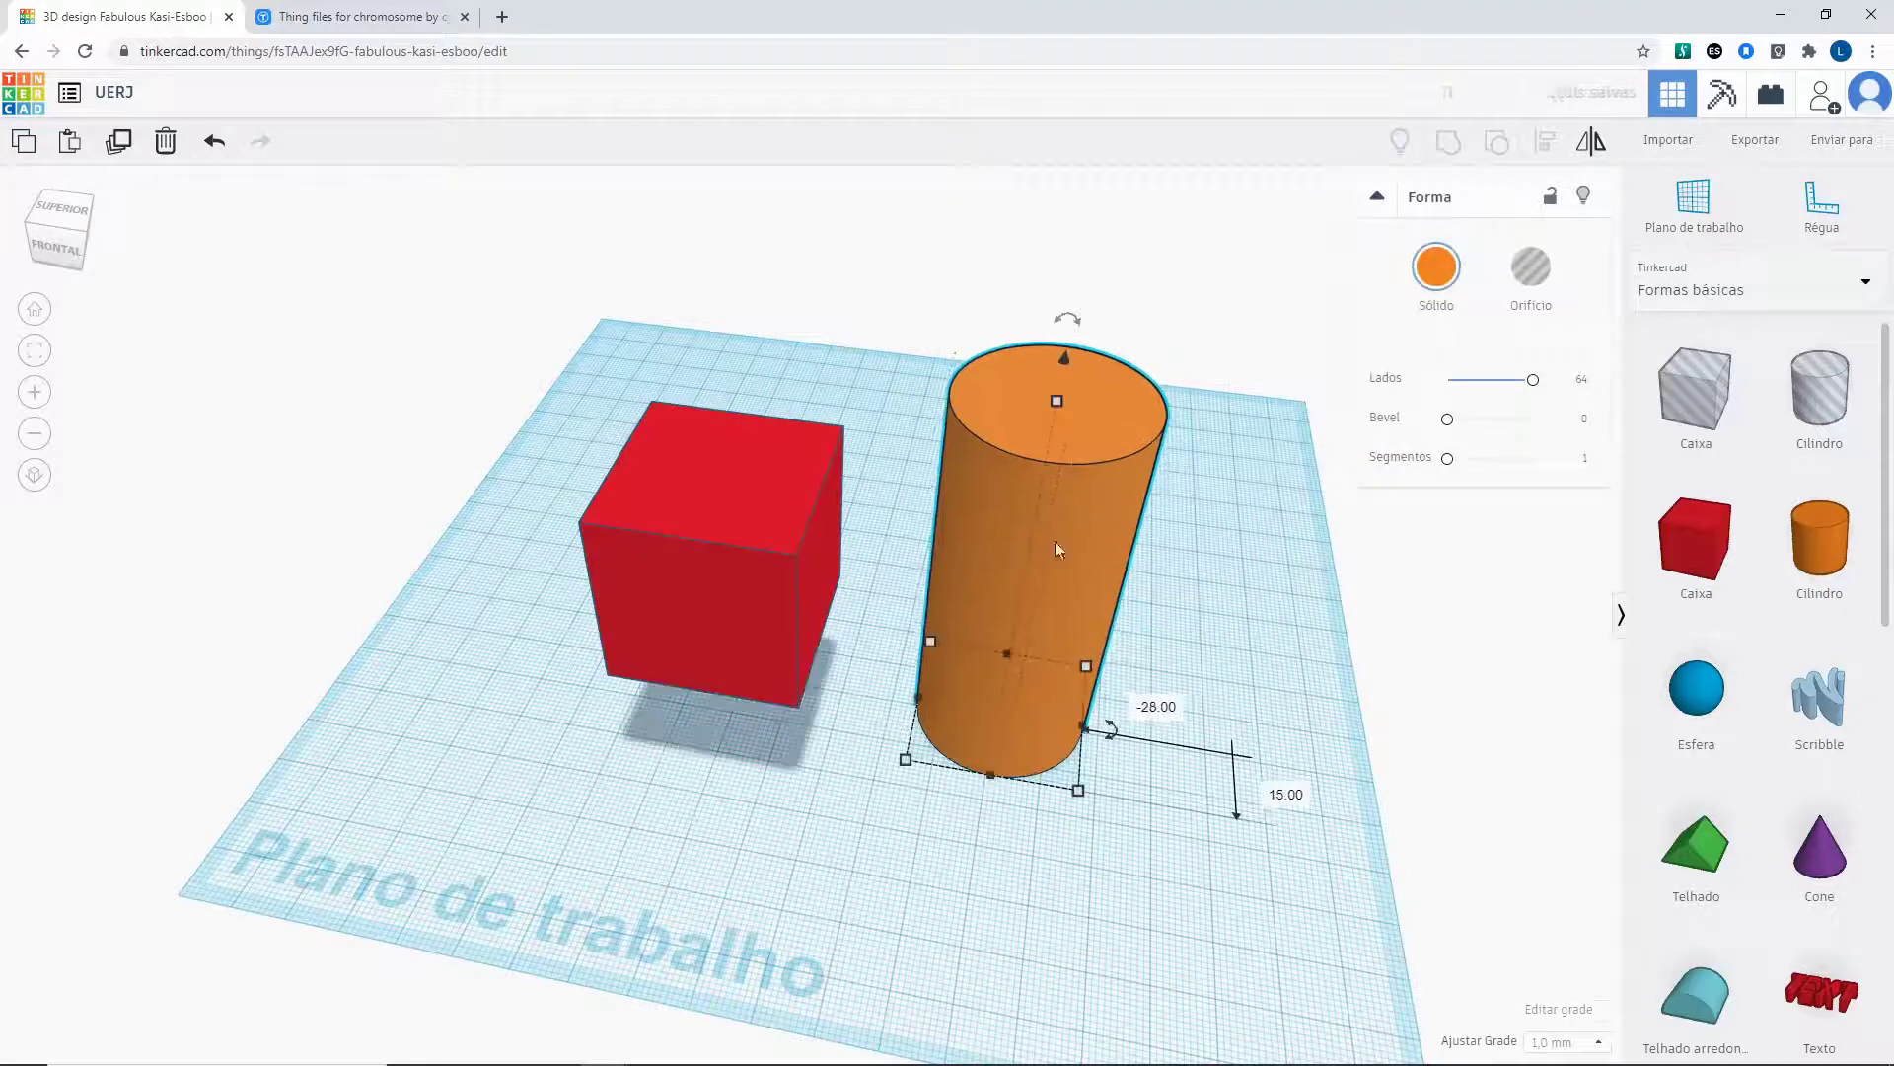
# Align the red box and orange cylinder by their centres on both horizontal axes and by their bottom faces.
pyautogui.moveTo(388, 454); pyautogui.dragTo(1150, 607)
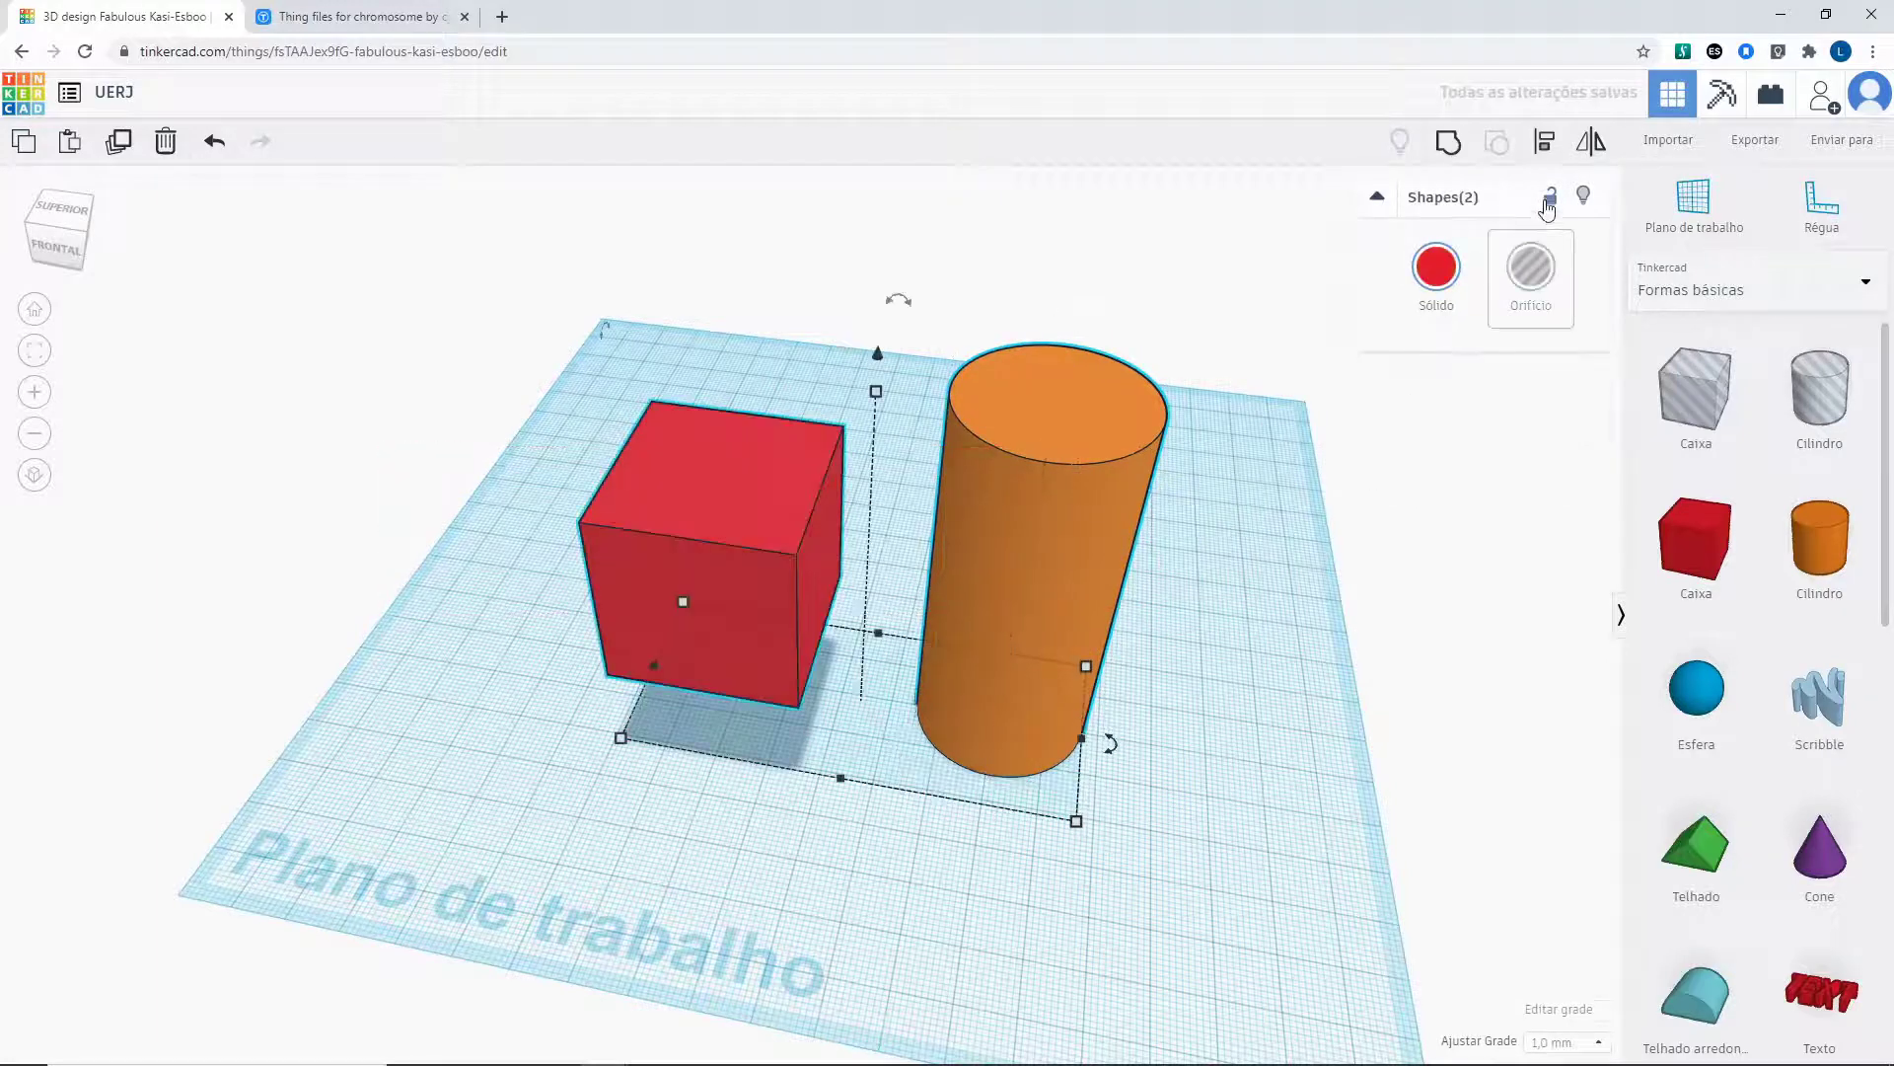
pyautogui.click(1547, 148)
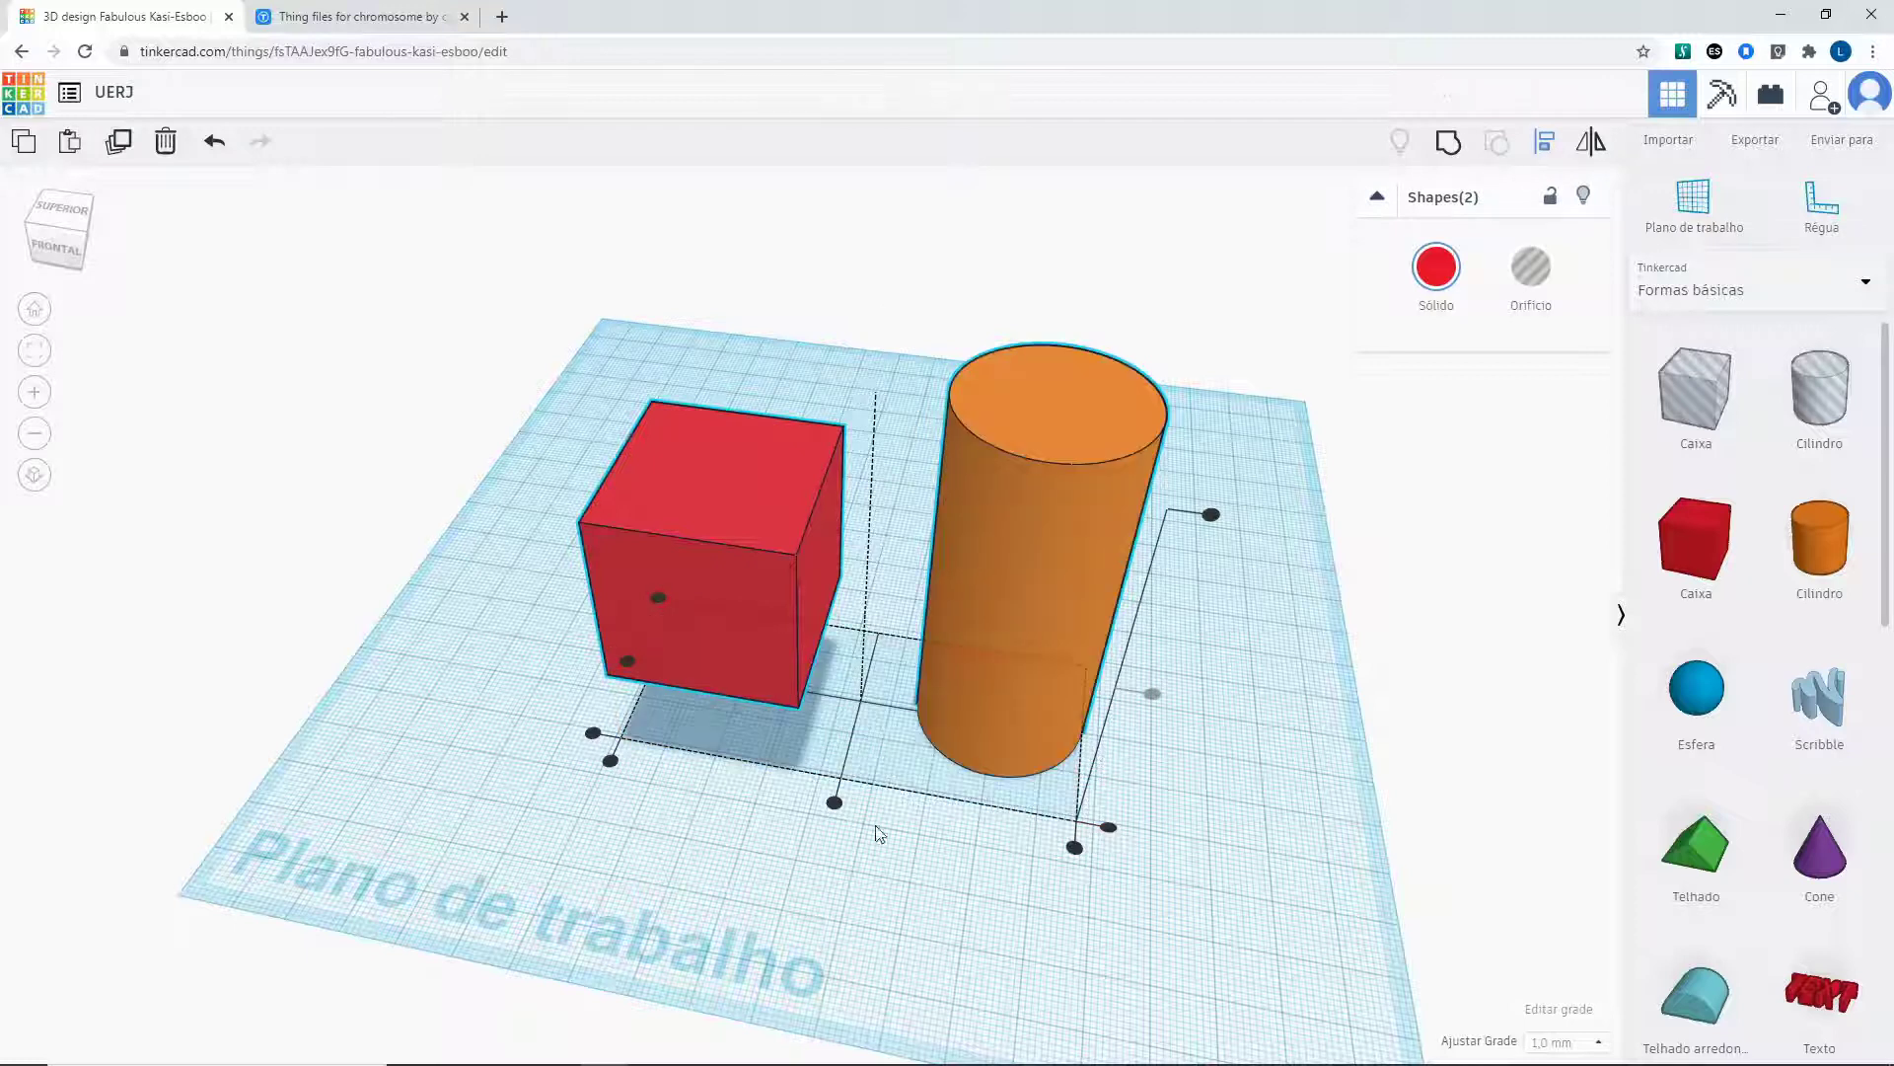
pyautogui.click(835, 804)
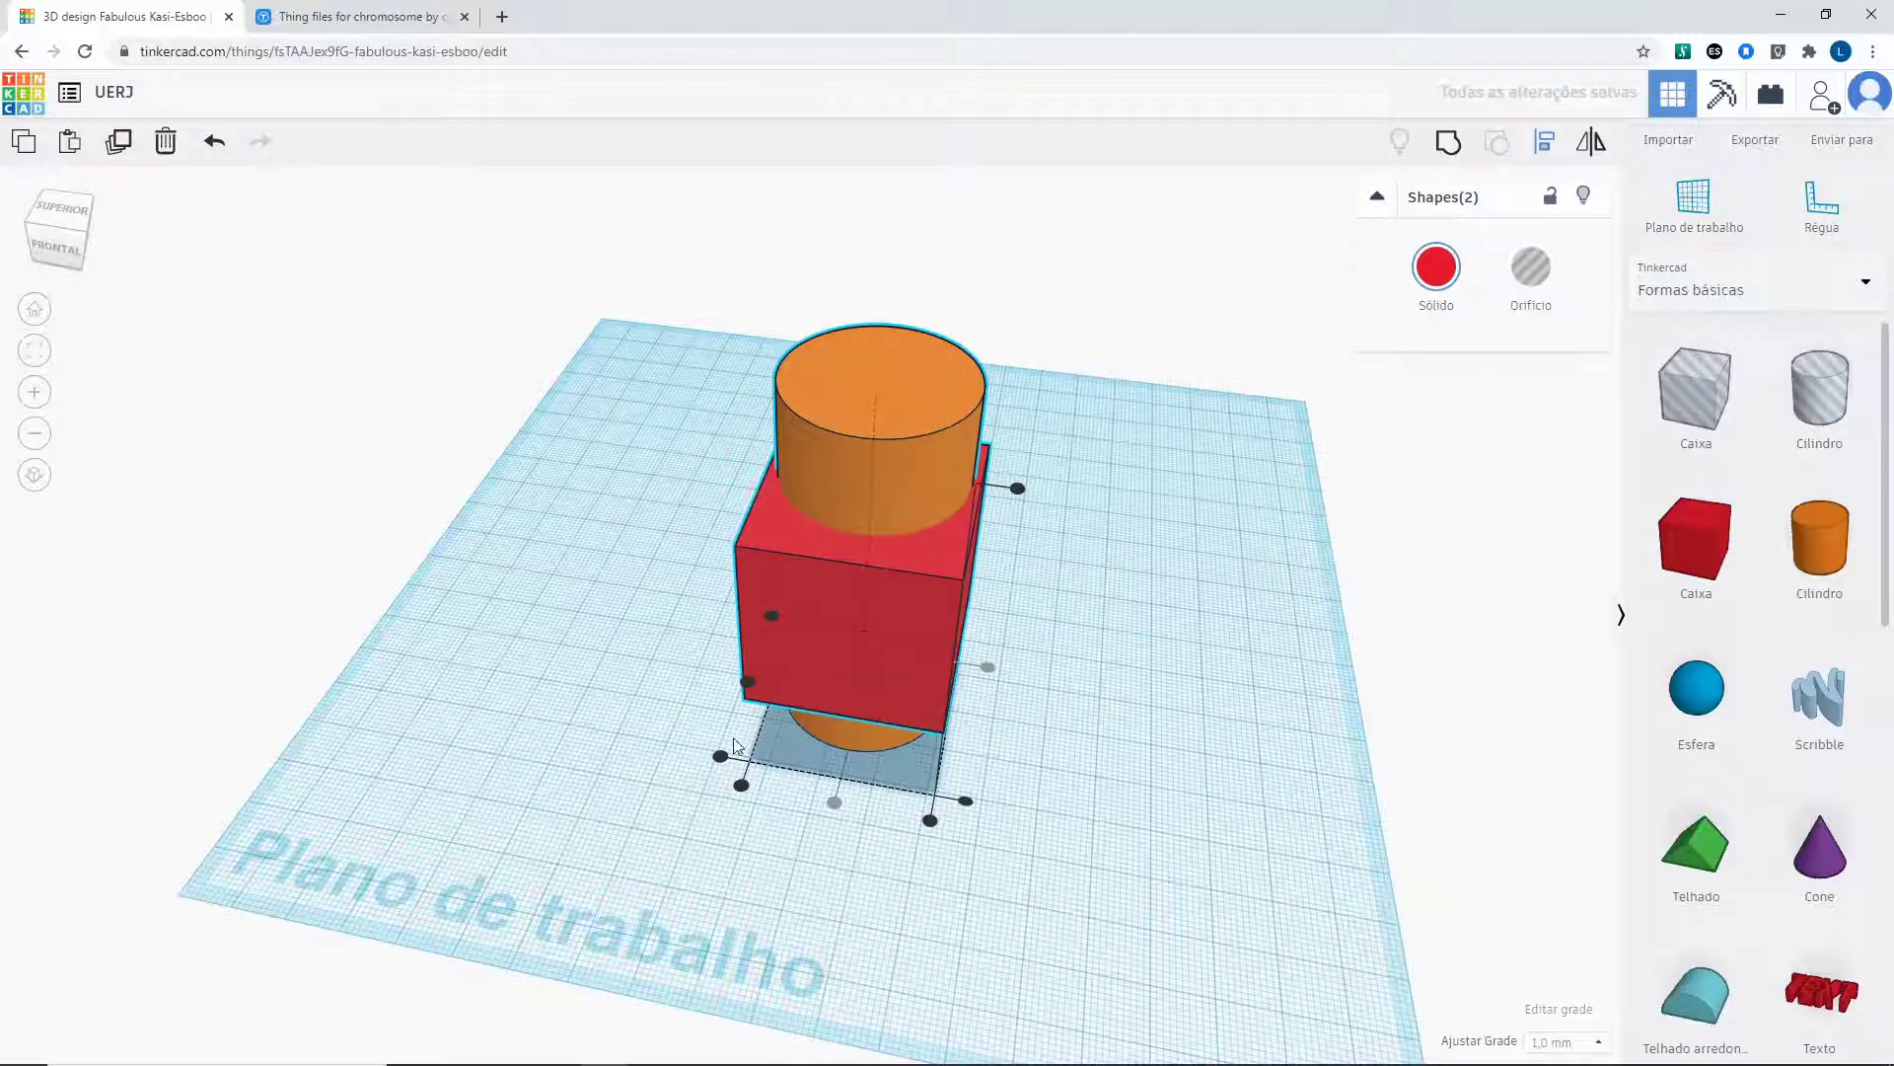
pyautogui.click(747, 680)
pyautogui.moveTo(842, 790); pyautogui.dragTo(1296, 752, button='right')
pyautogui.click(945, 732)
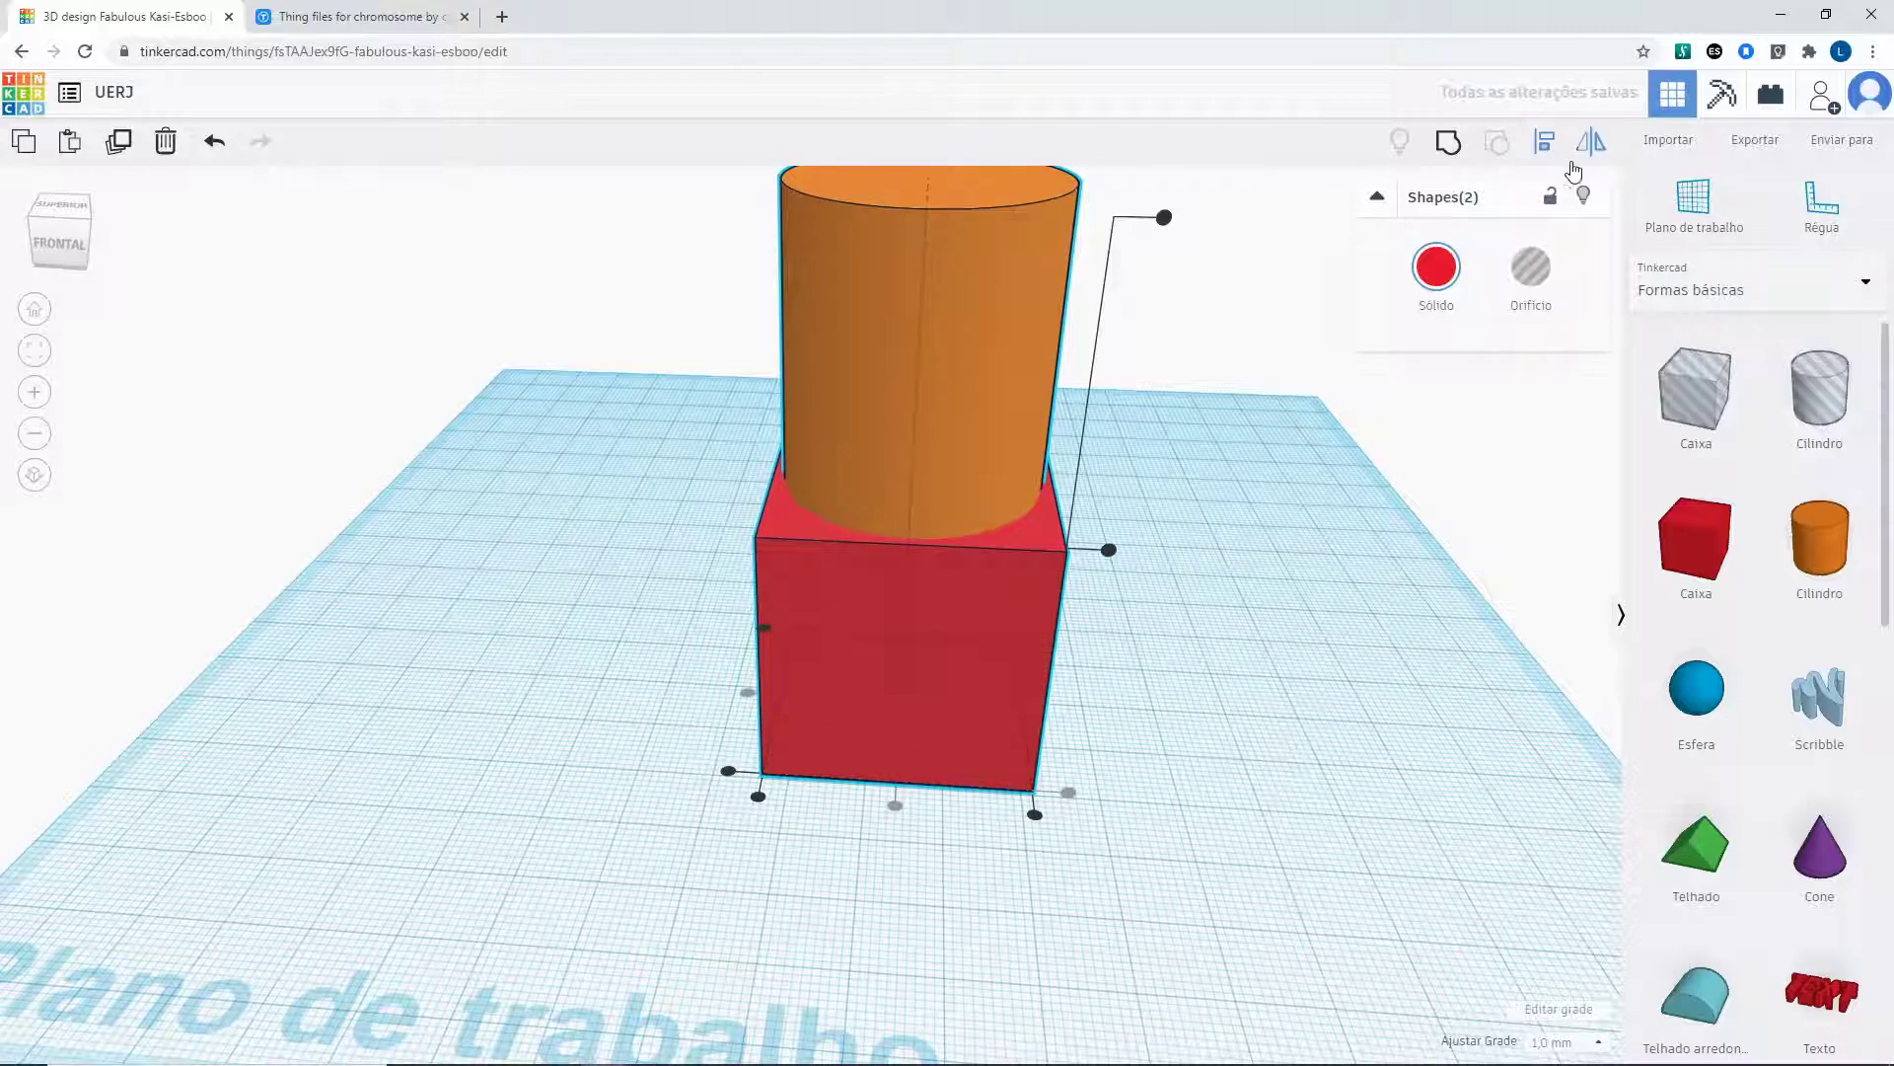
# Move the aligned box and cylinder together about 53.5 mm sideways and about 37 mm toward the rear of the workplane.
pyautogui.scroll(-3, 1227, 516)
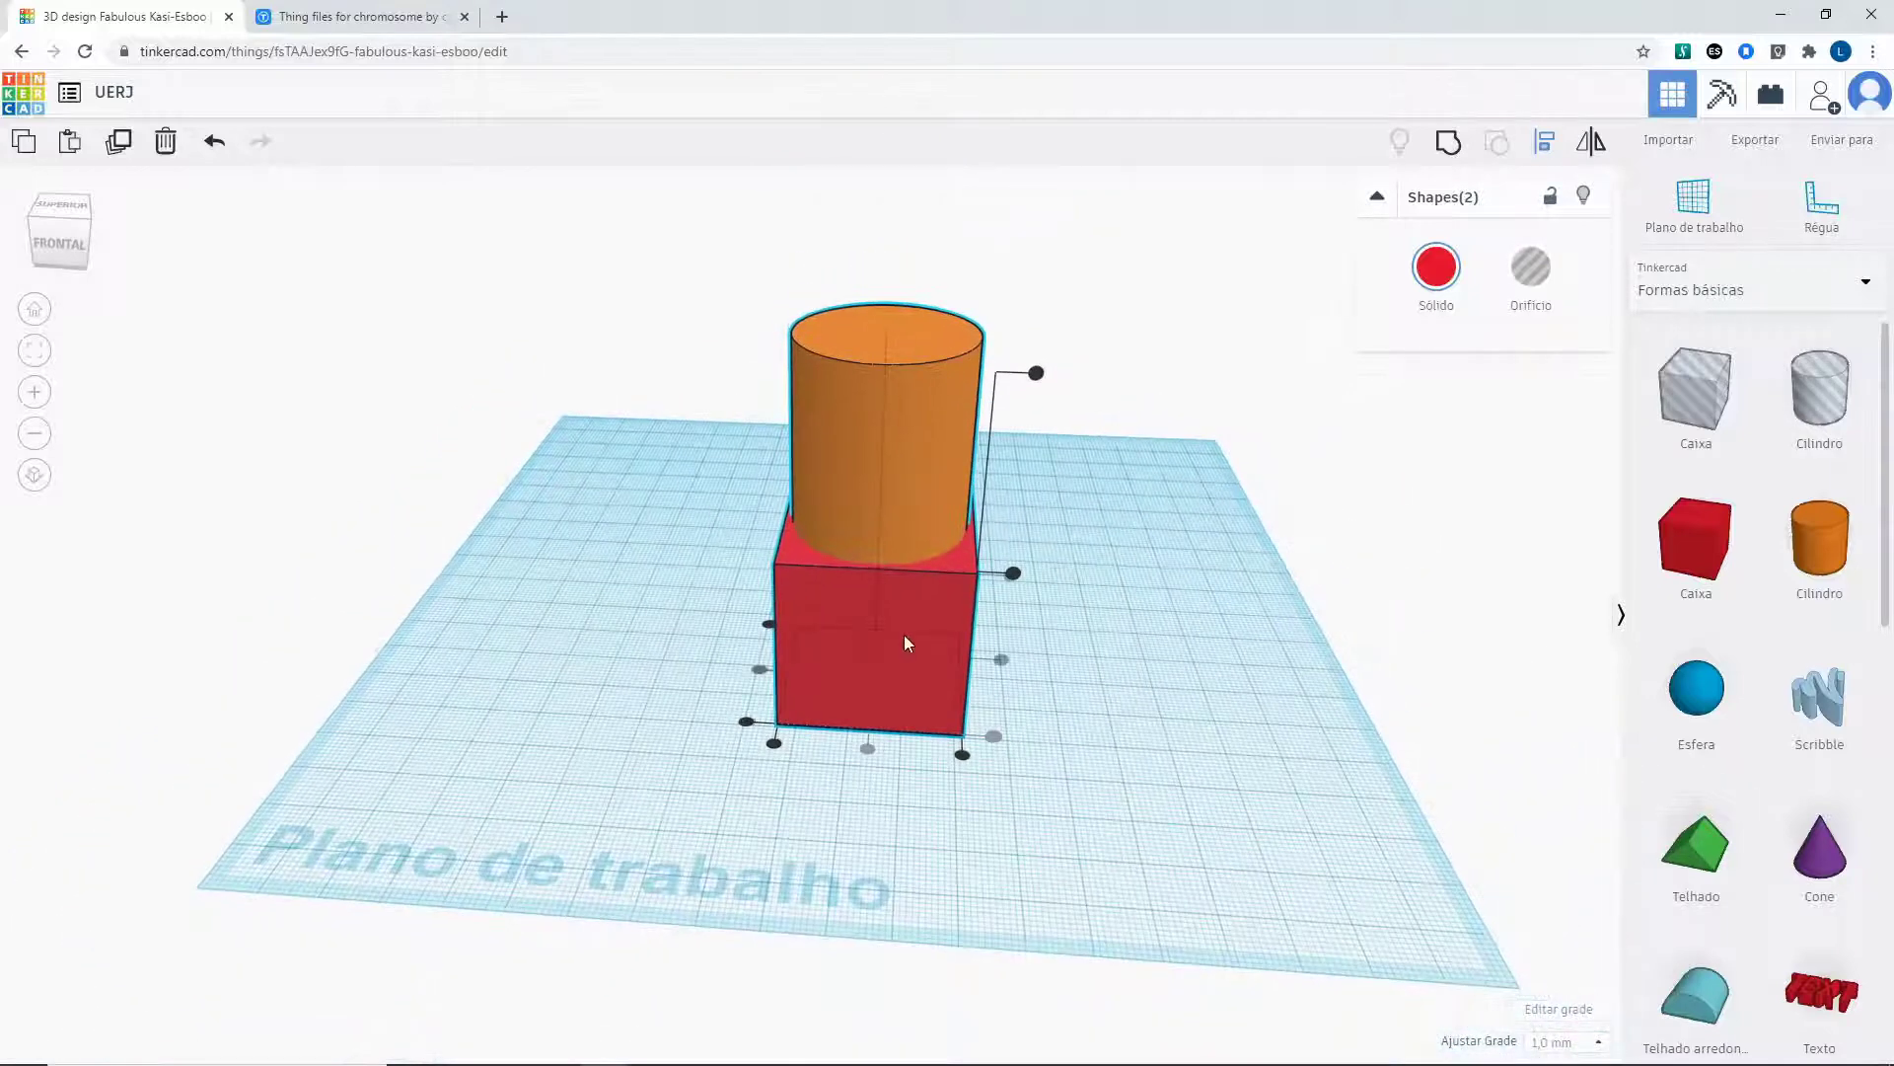
pyautogui.click(998, 656)
pyautogui.click(884, 643)
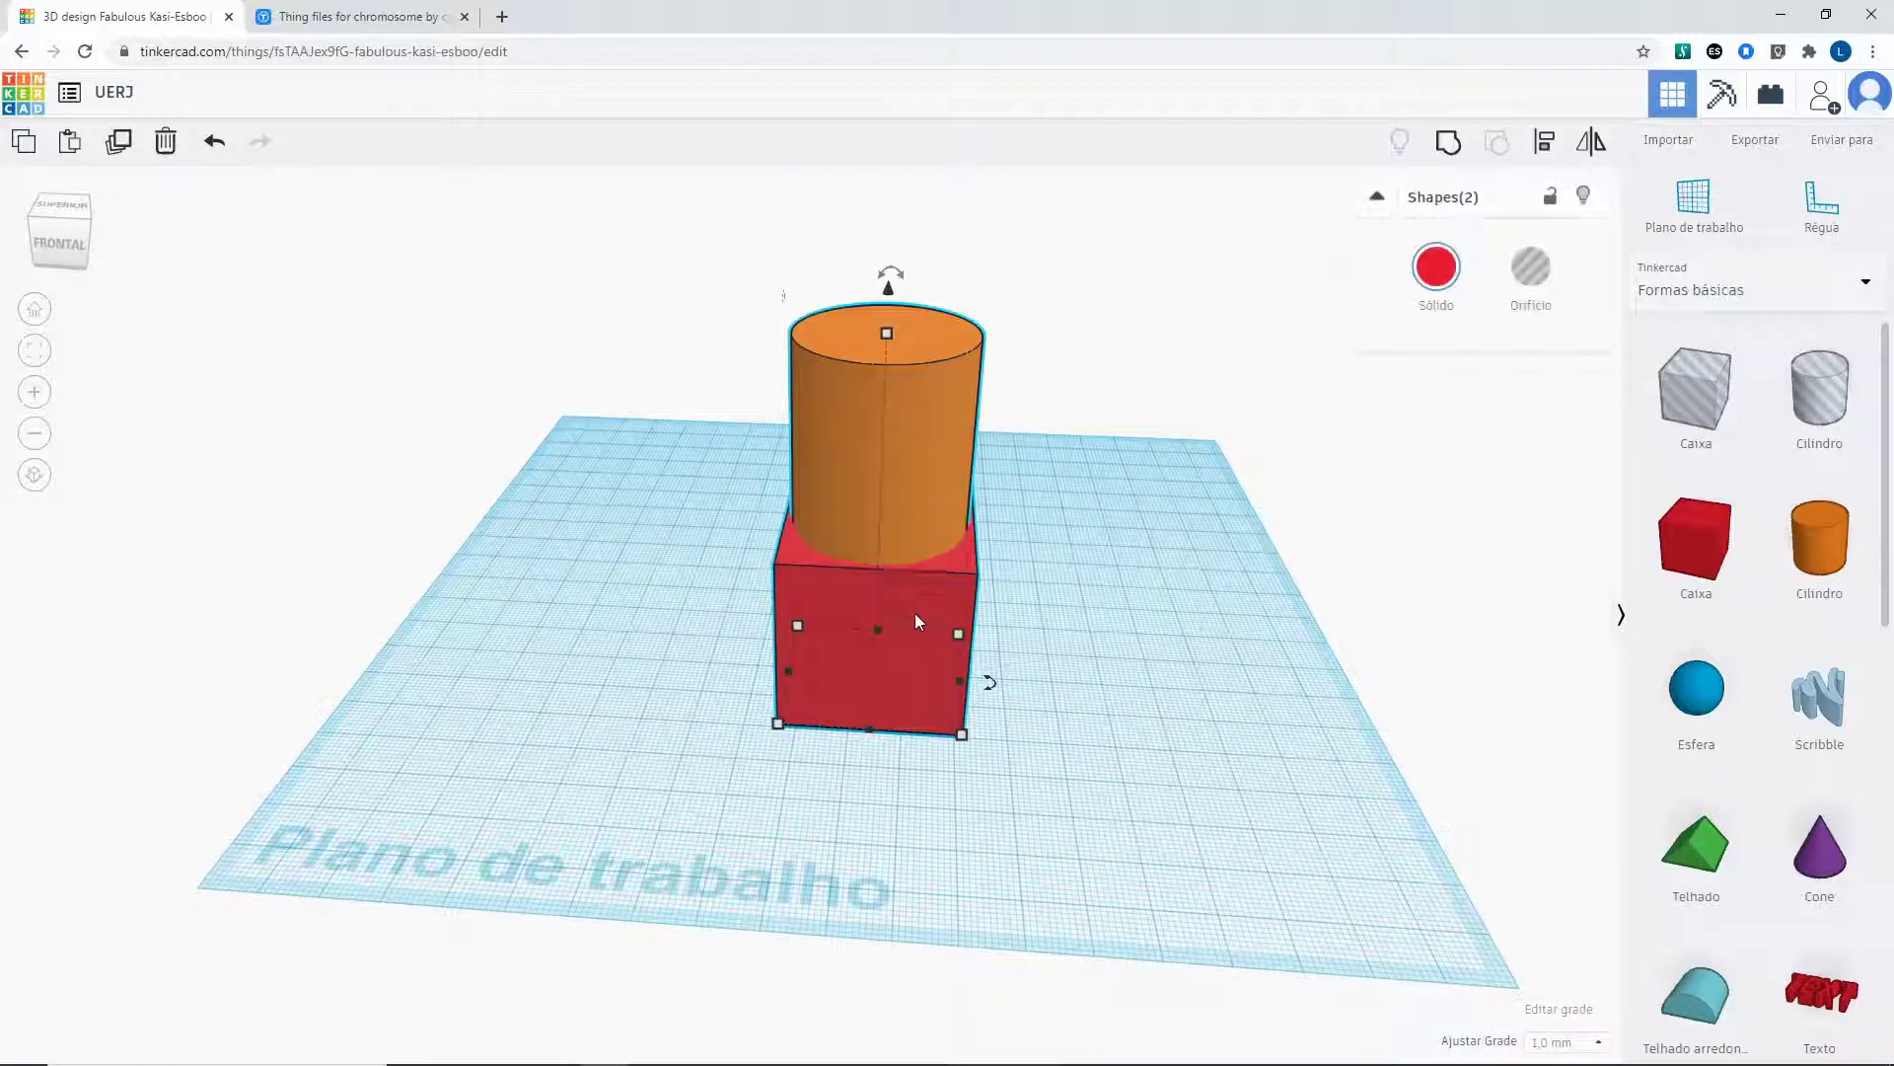
pyautogui.moveTo(914, 613); pyautogui.dragTo(682, 516)
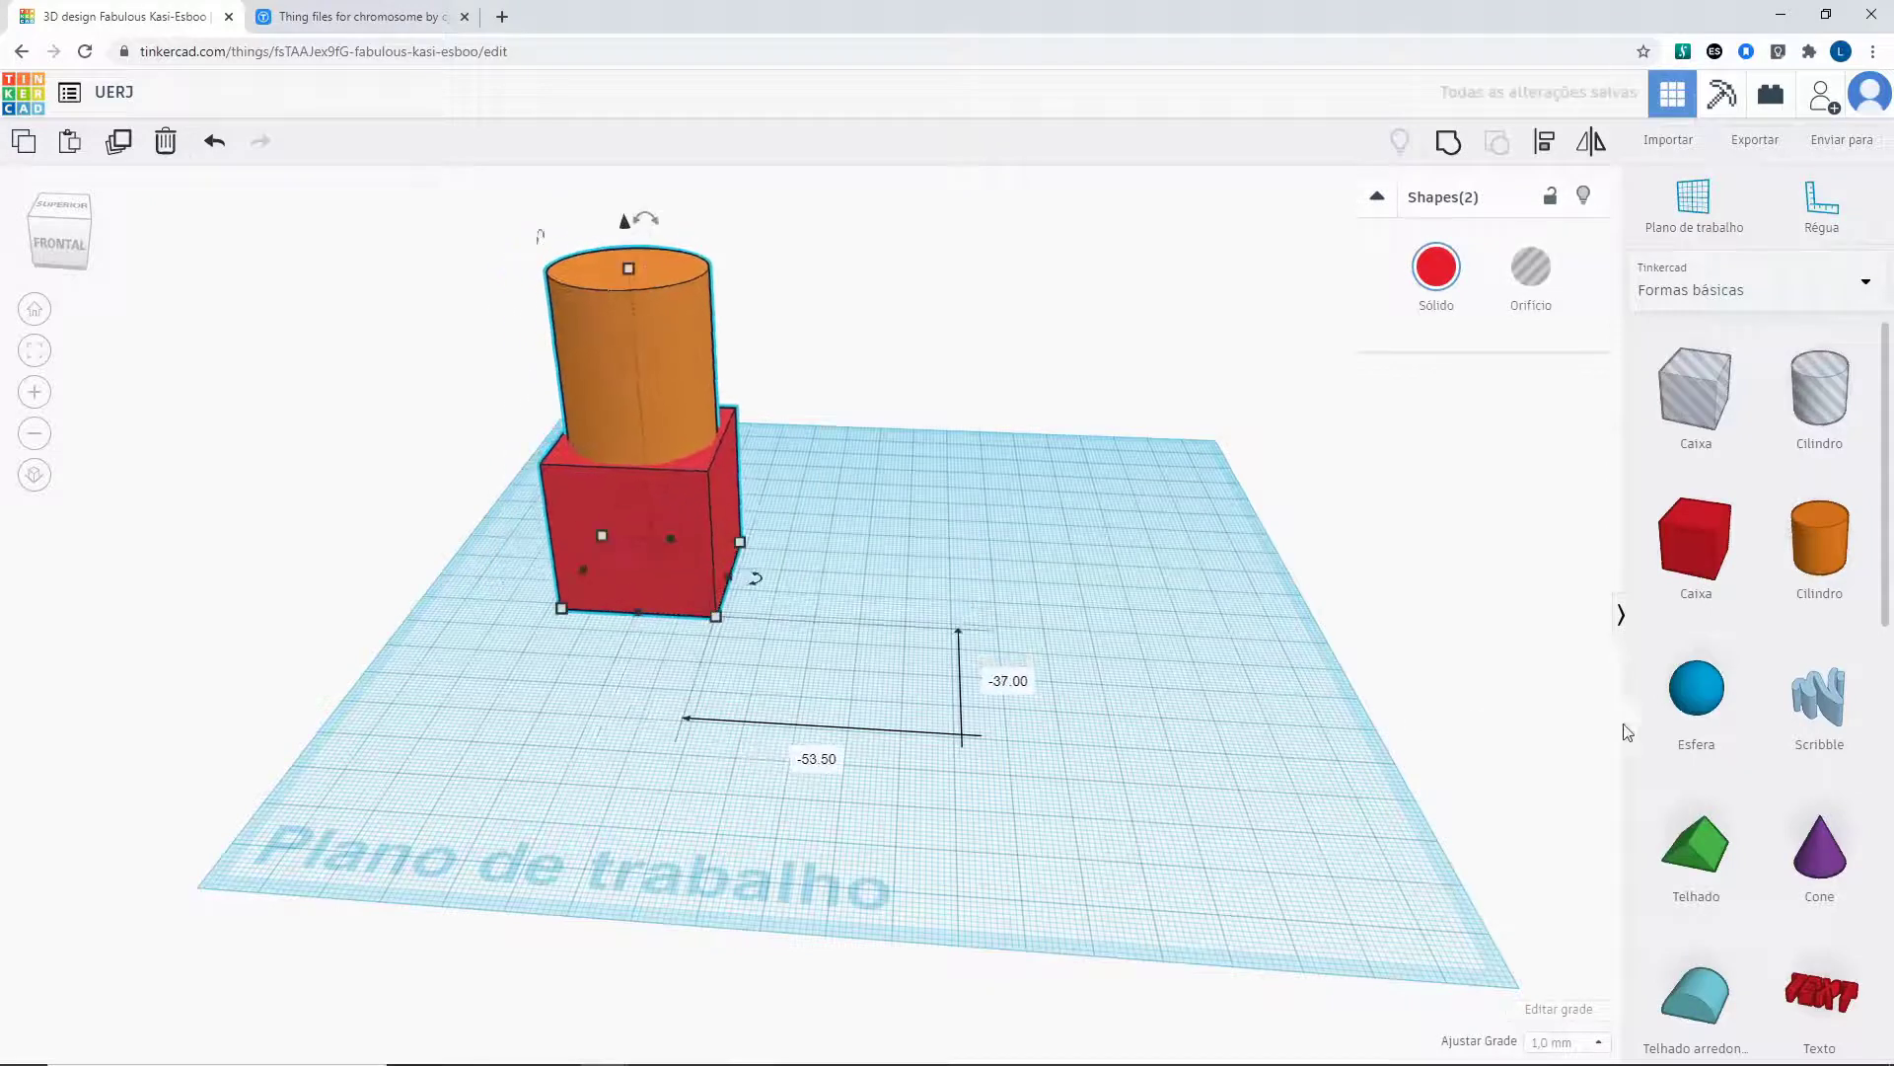
# Place a Coração (heart) shape on the free workplane in front of the box and rotate it -90° flat on the workplane.
pyautogui.scroll(-3, 1706, 644)
pyautogui.scroll(-5, 1706, 643)
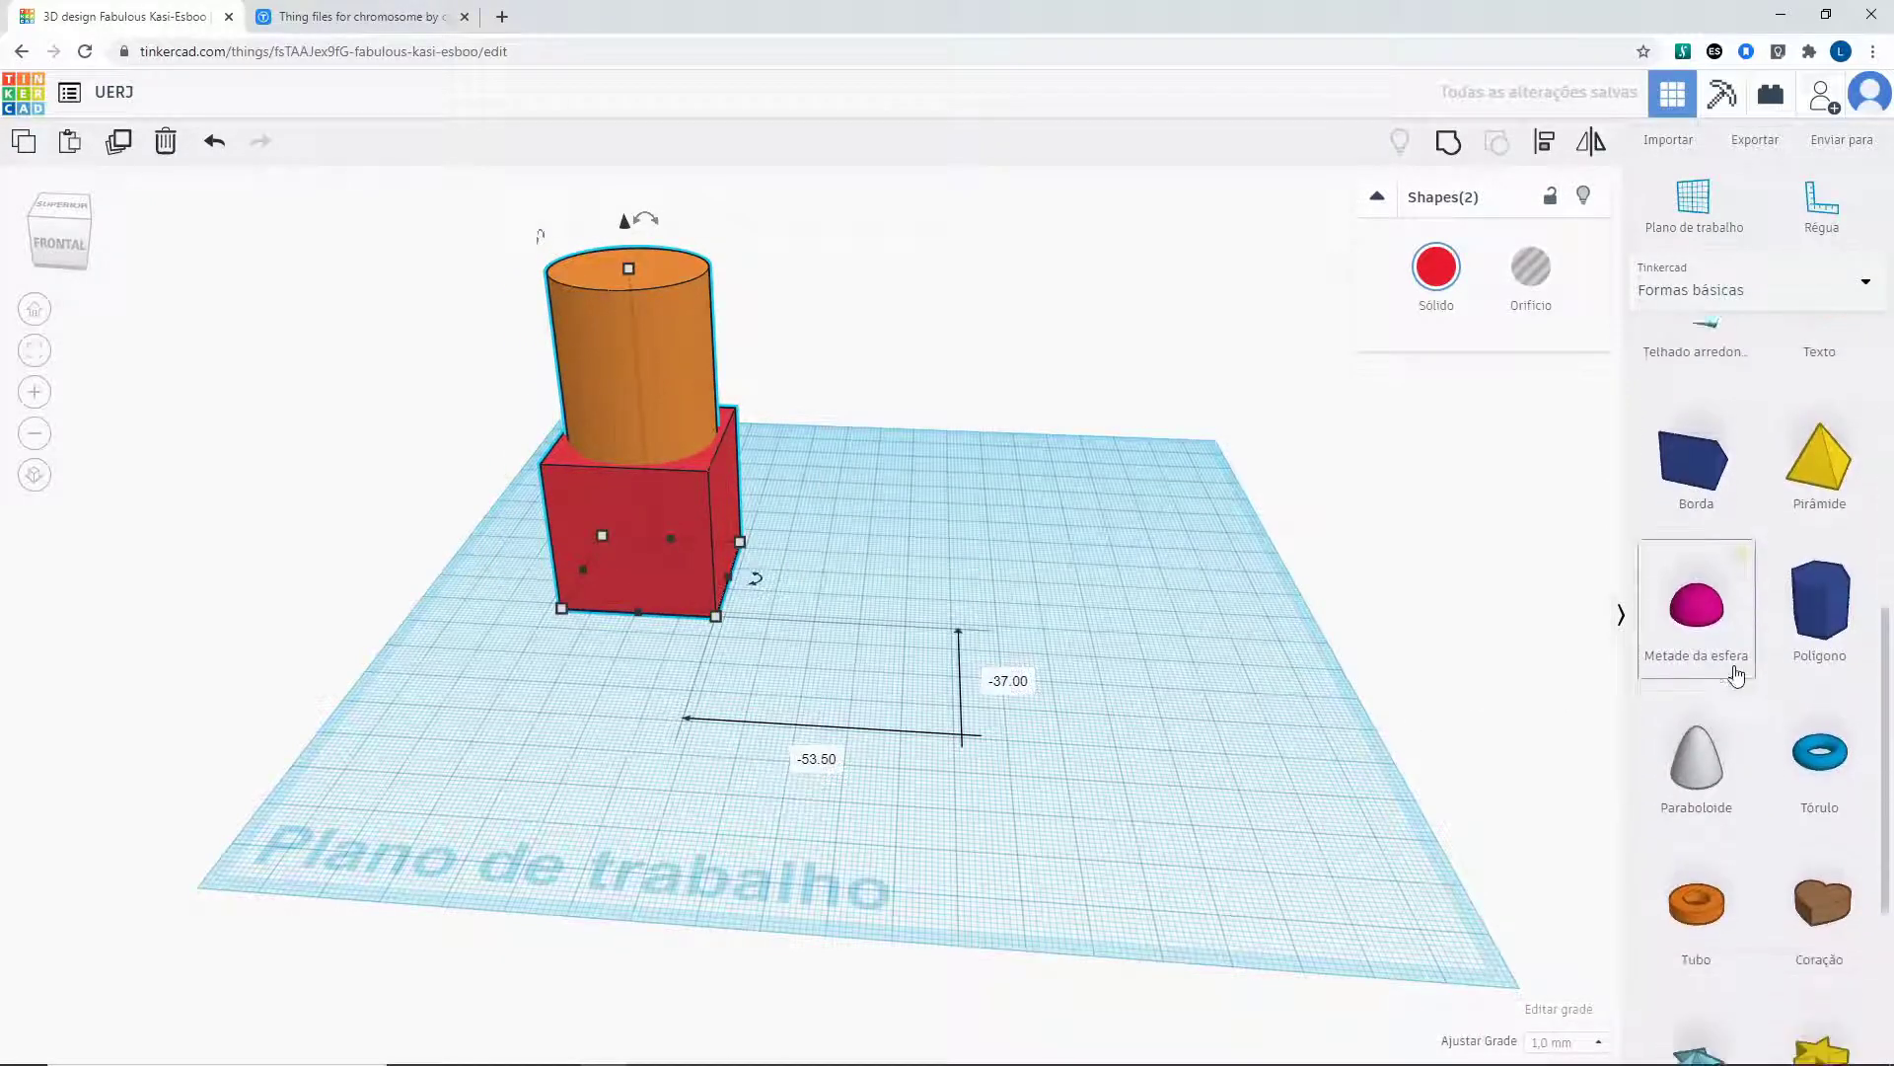
pyautogui.scroll(-2, 1756, 720)
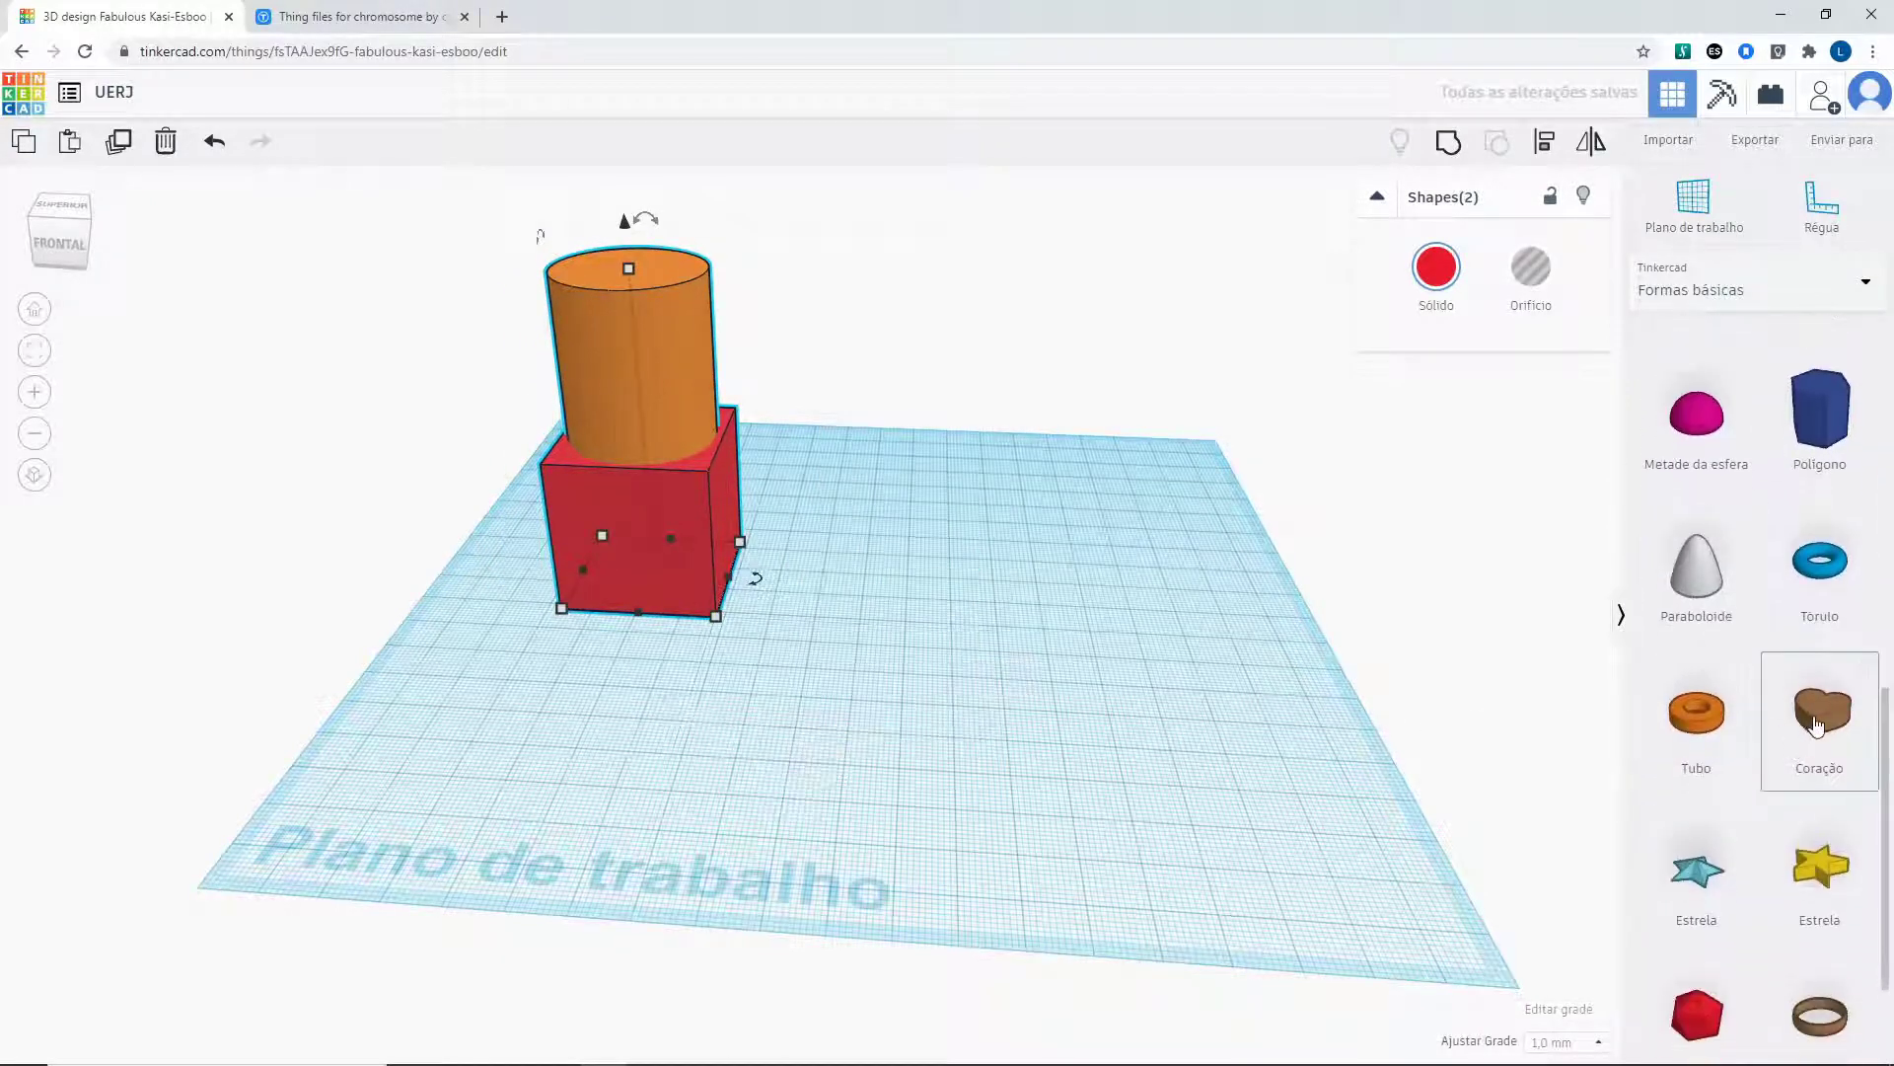
pyautogui.moveTo(1822, 718); pyautogui.dragTo(893, 736)
pyautogui.scroll(5, 1150, 786)
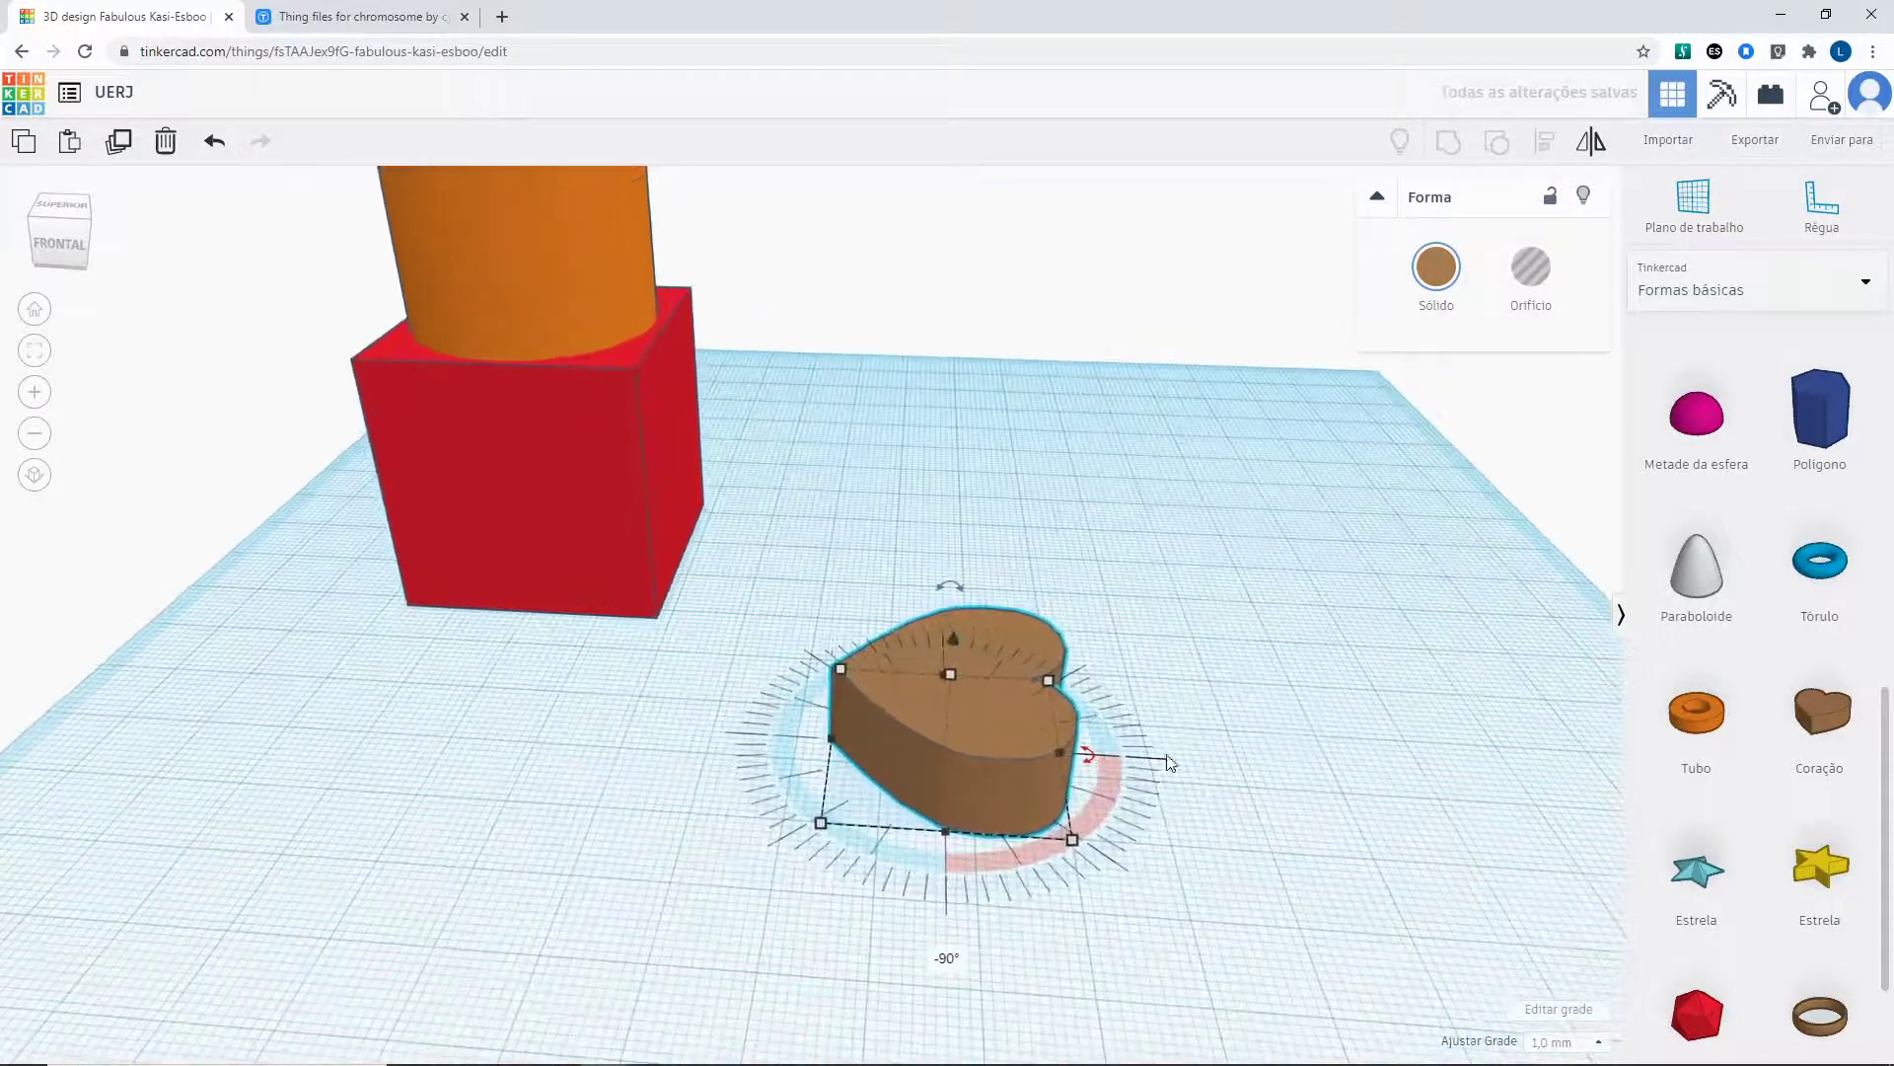
pyautogui.click(1146, 709)
pyautogui.click(993, 689)
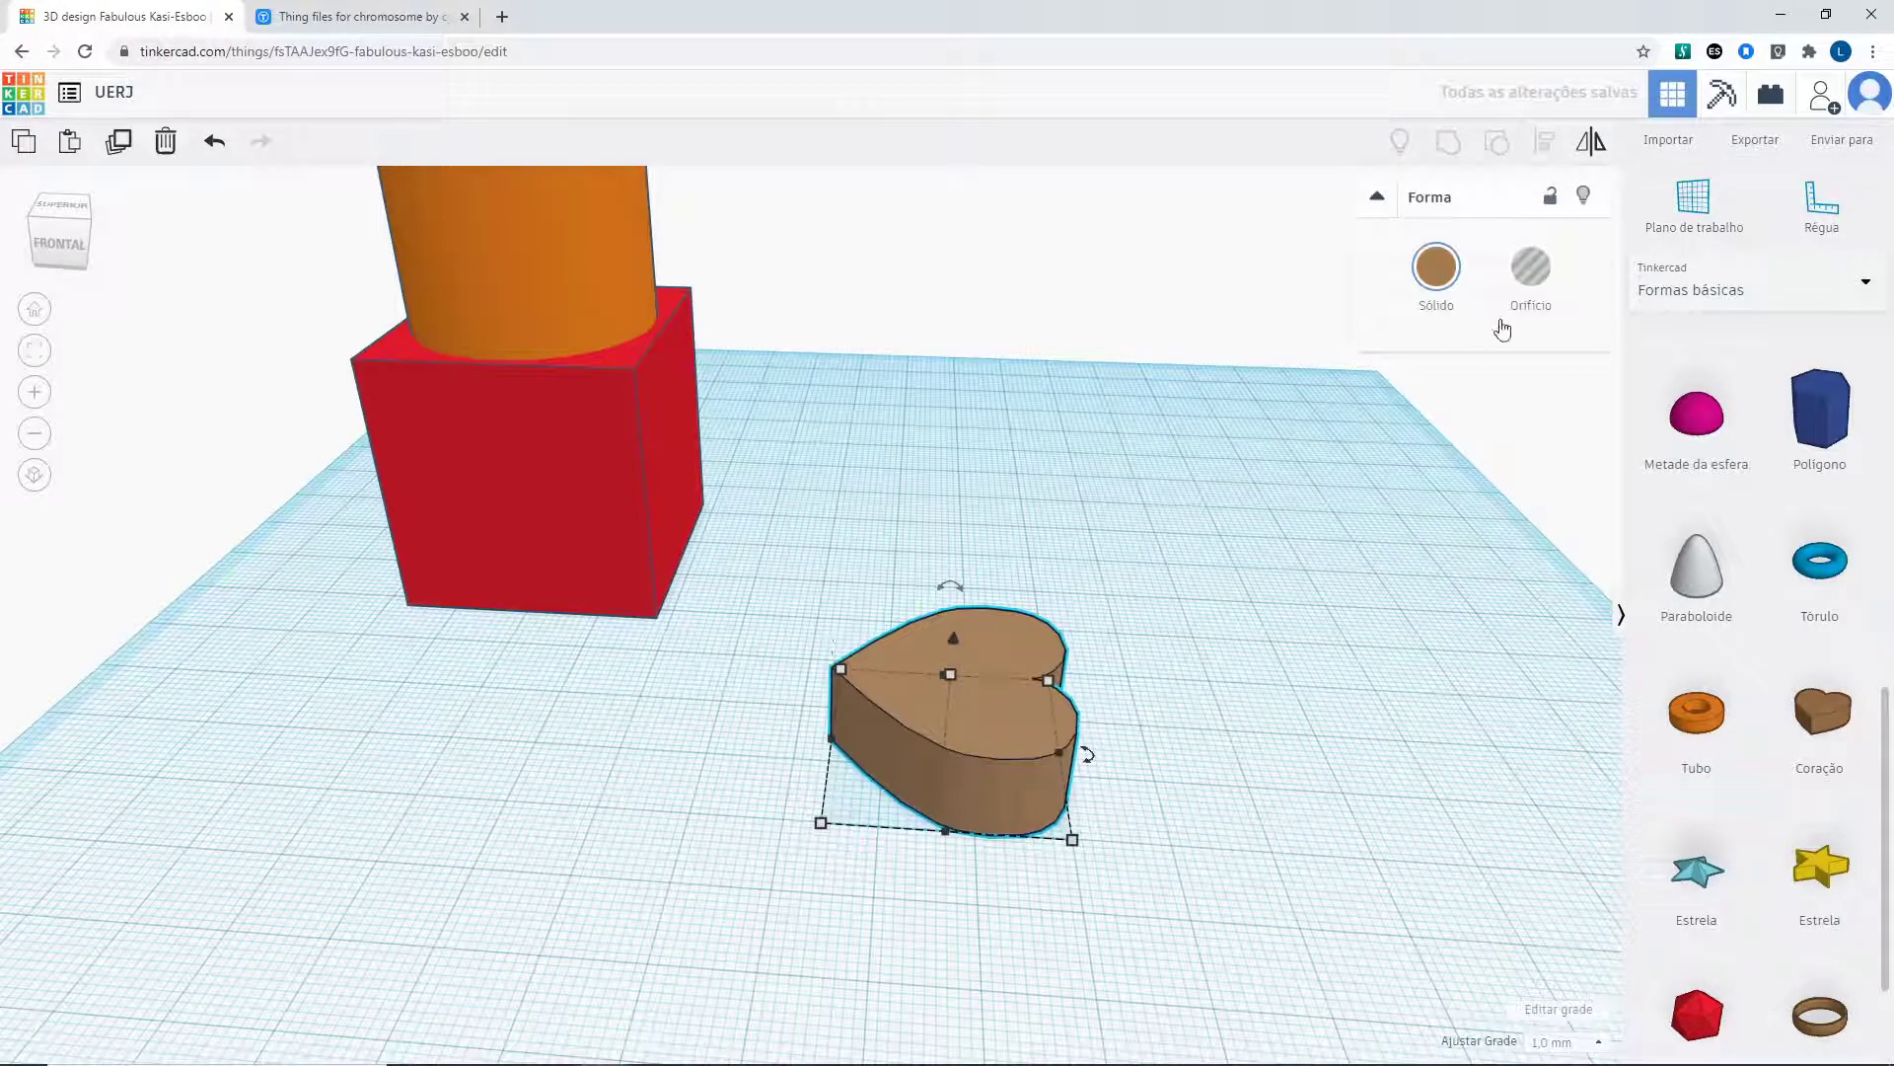
# Mirror the heart sideways, flip it back, and mirror it once more so its tip points away from the red box.
pyautogui.click(1598, 156)
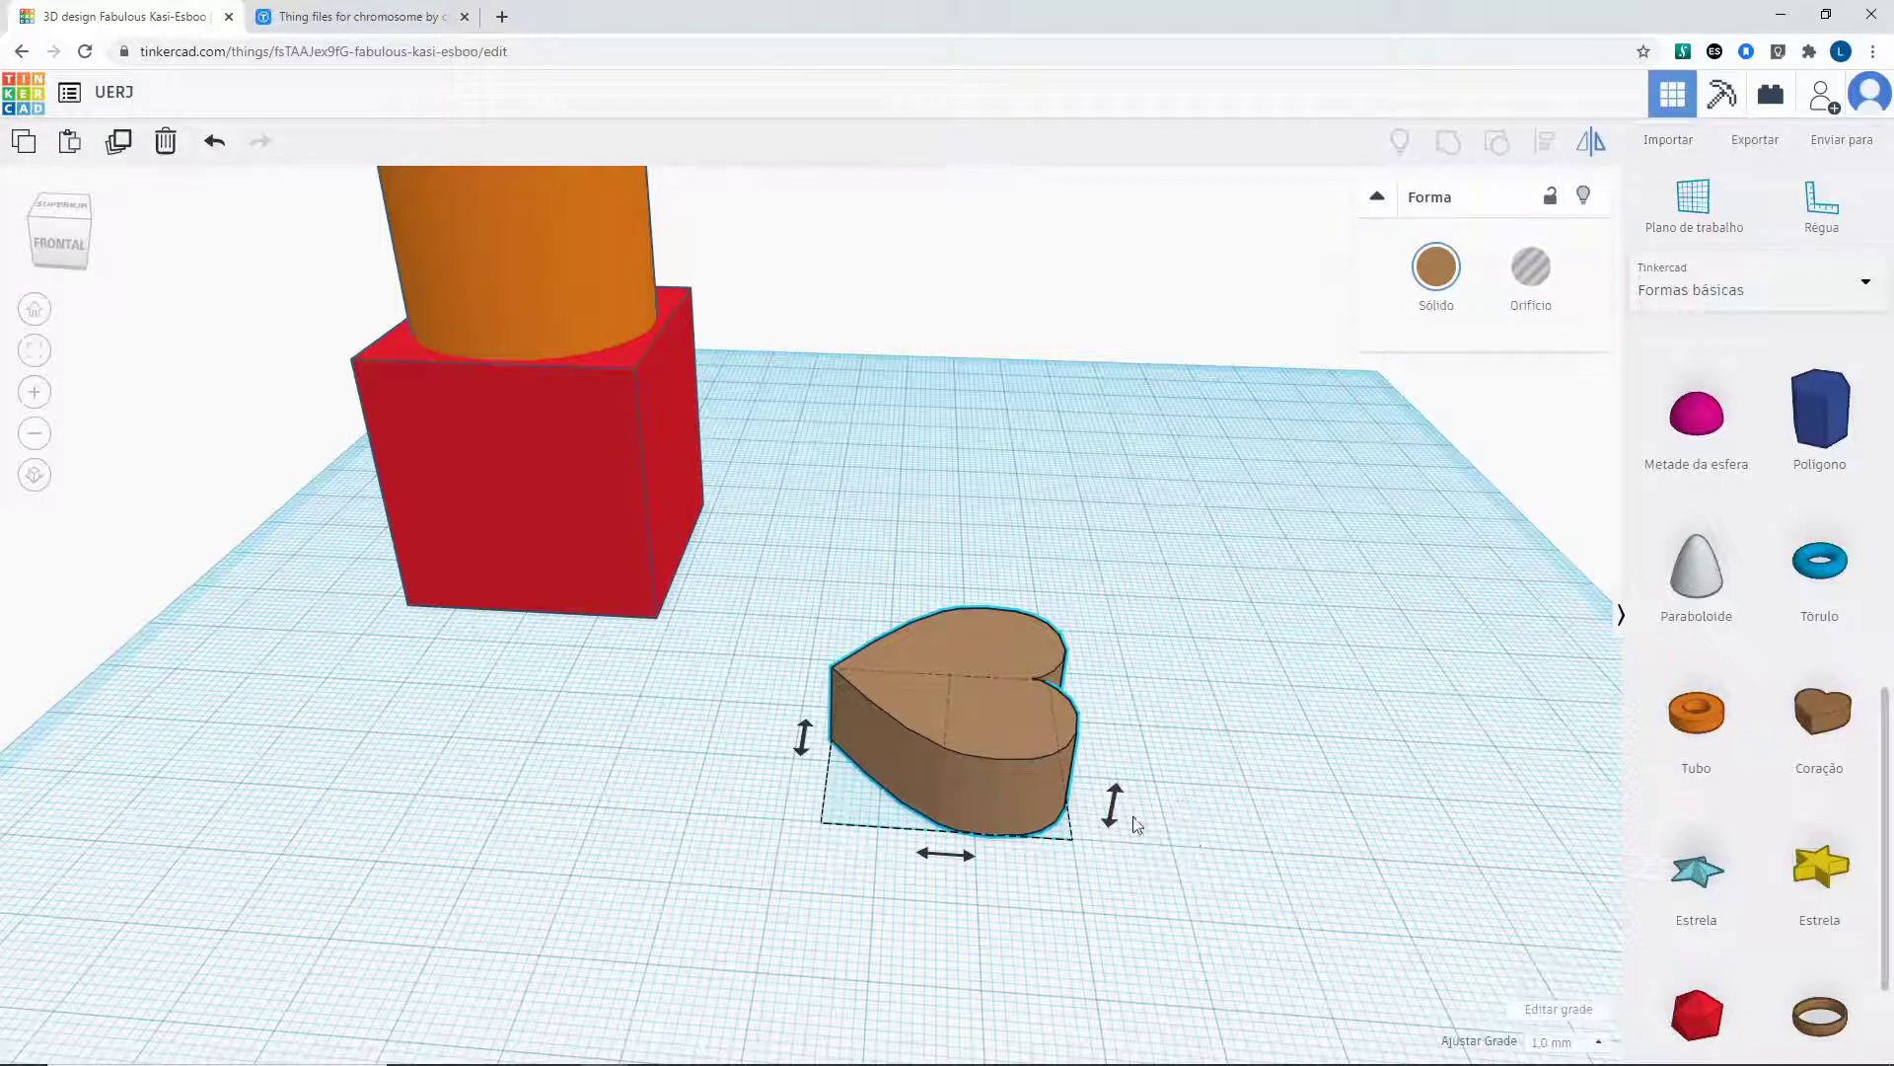
pyautogui.click(962, 858)
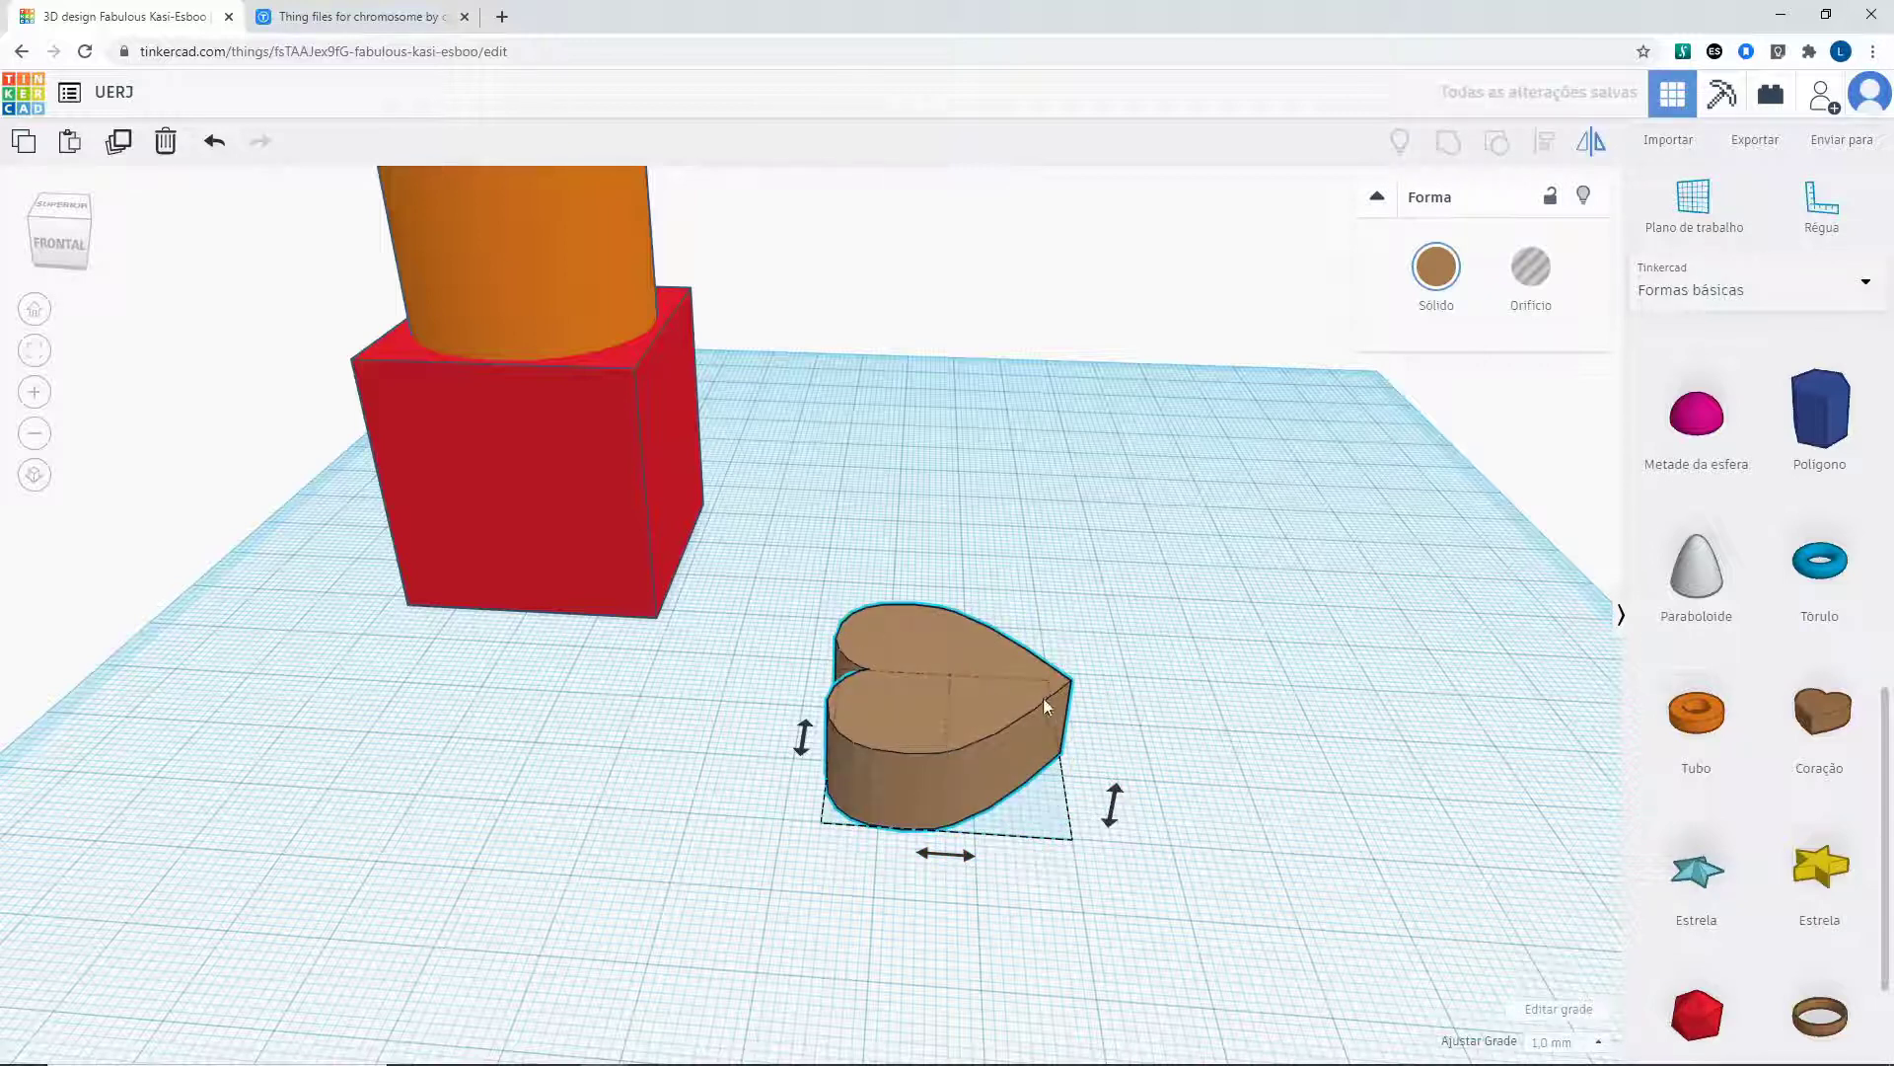
pyautogui.click(964, 856)
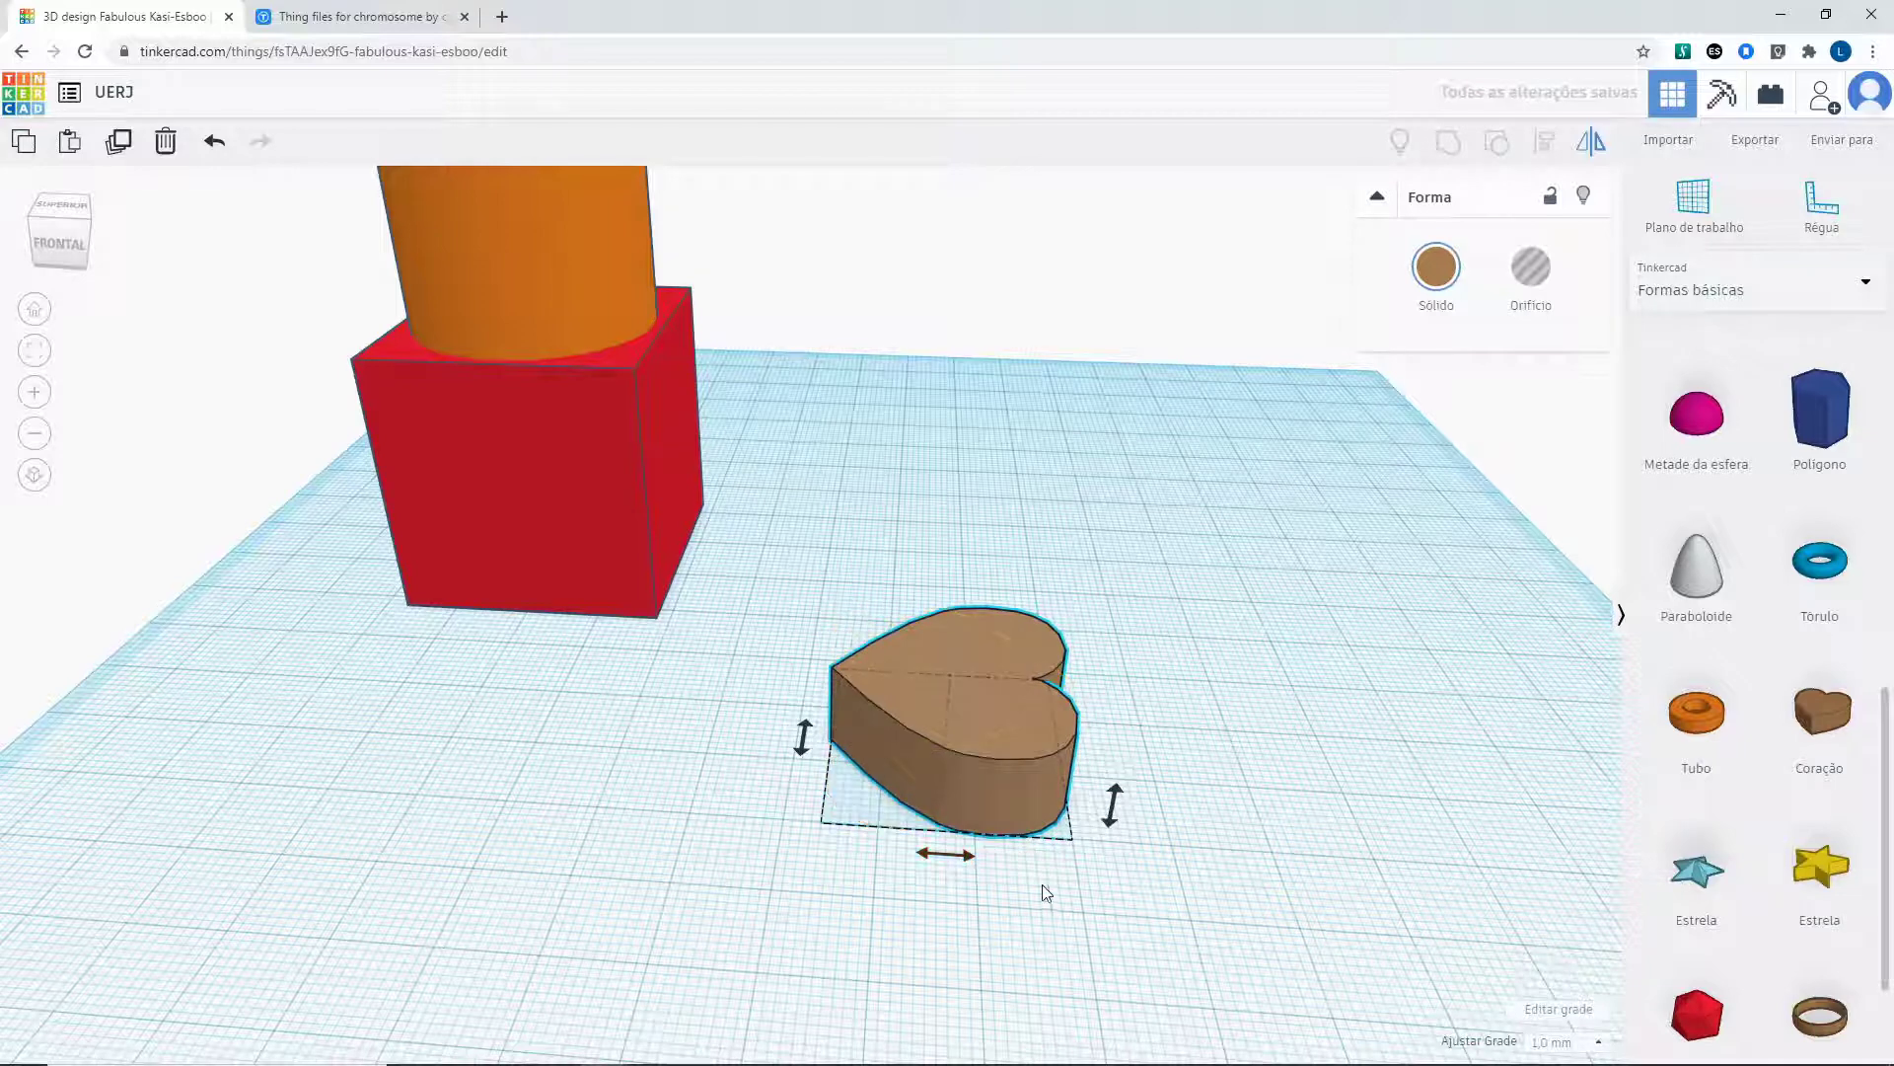
pyautogui.scroll(2, 1042, 884)
pyautogui.click(1022, 962)
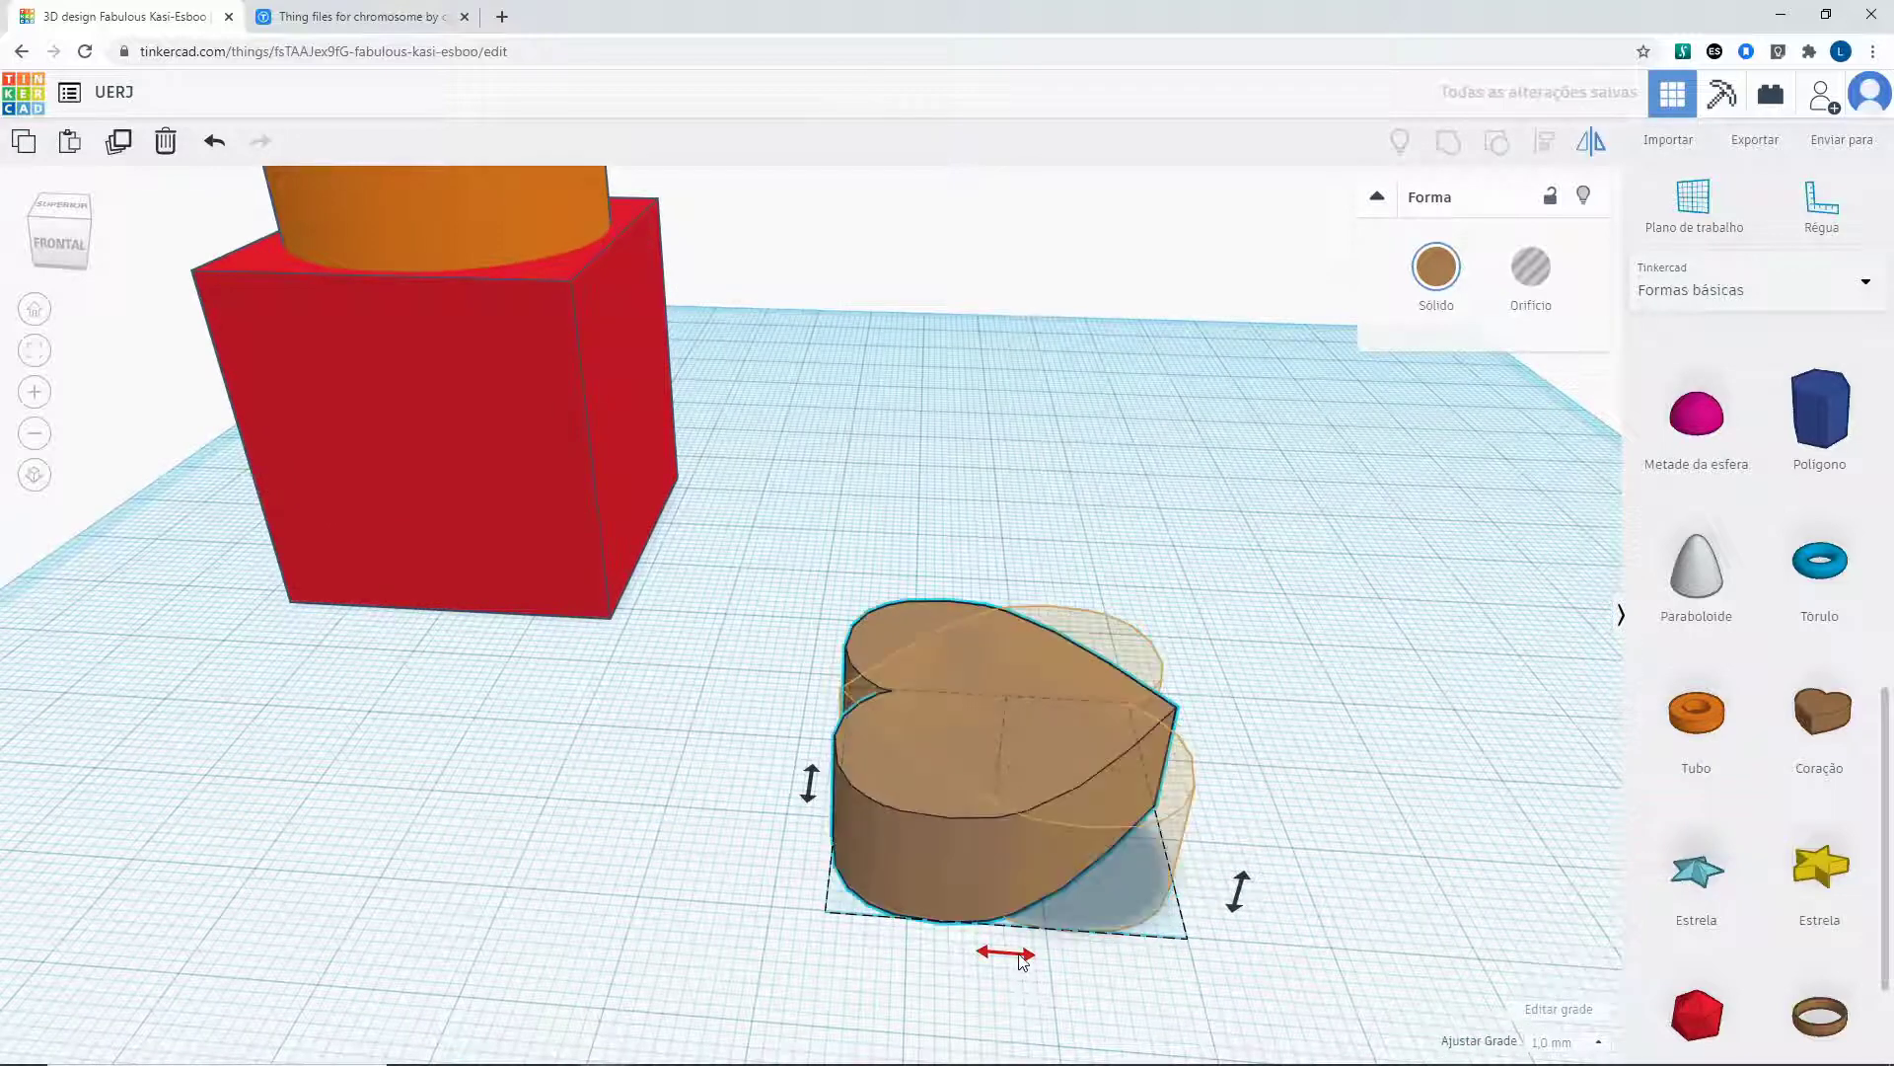
pyautogui.scroll(-2, 988, 768)
pyautogui.click(1208, 571)
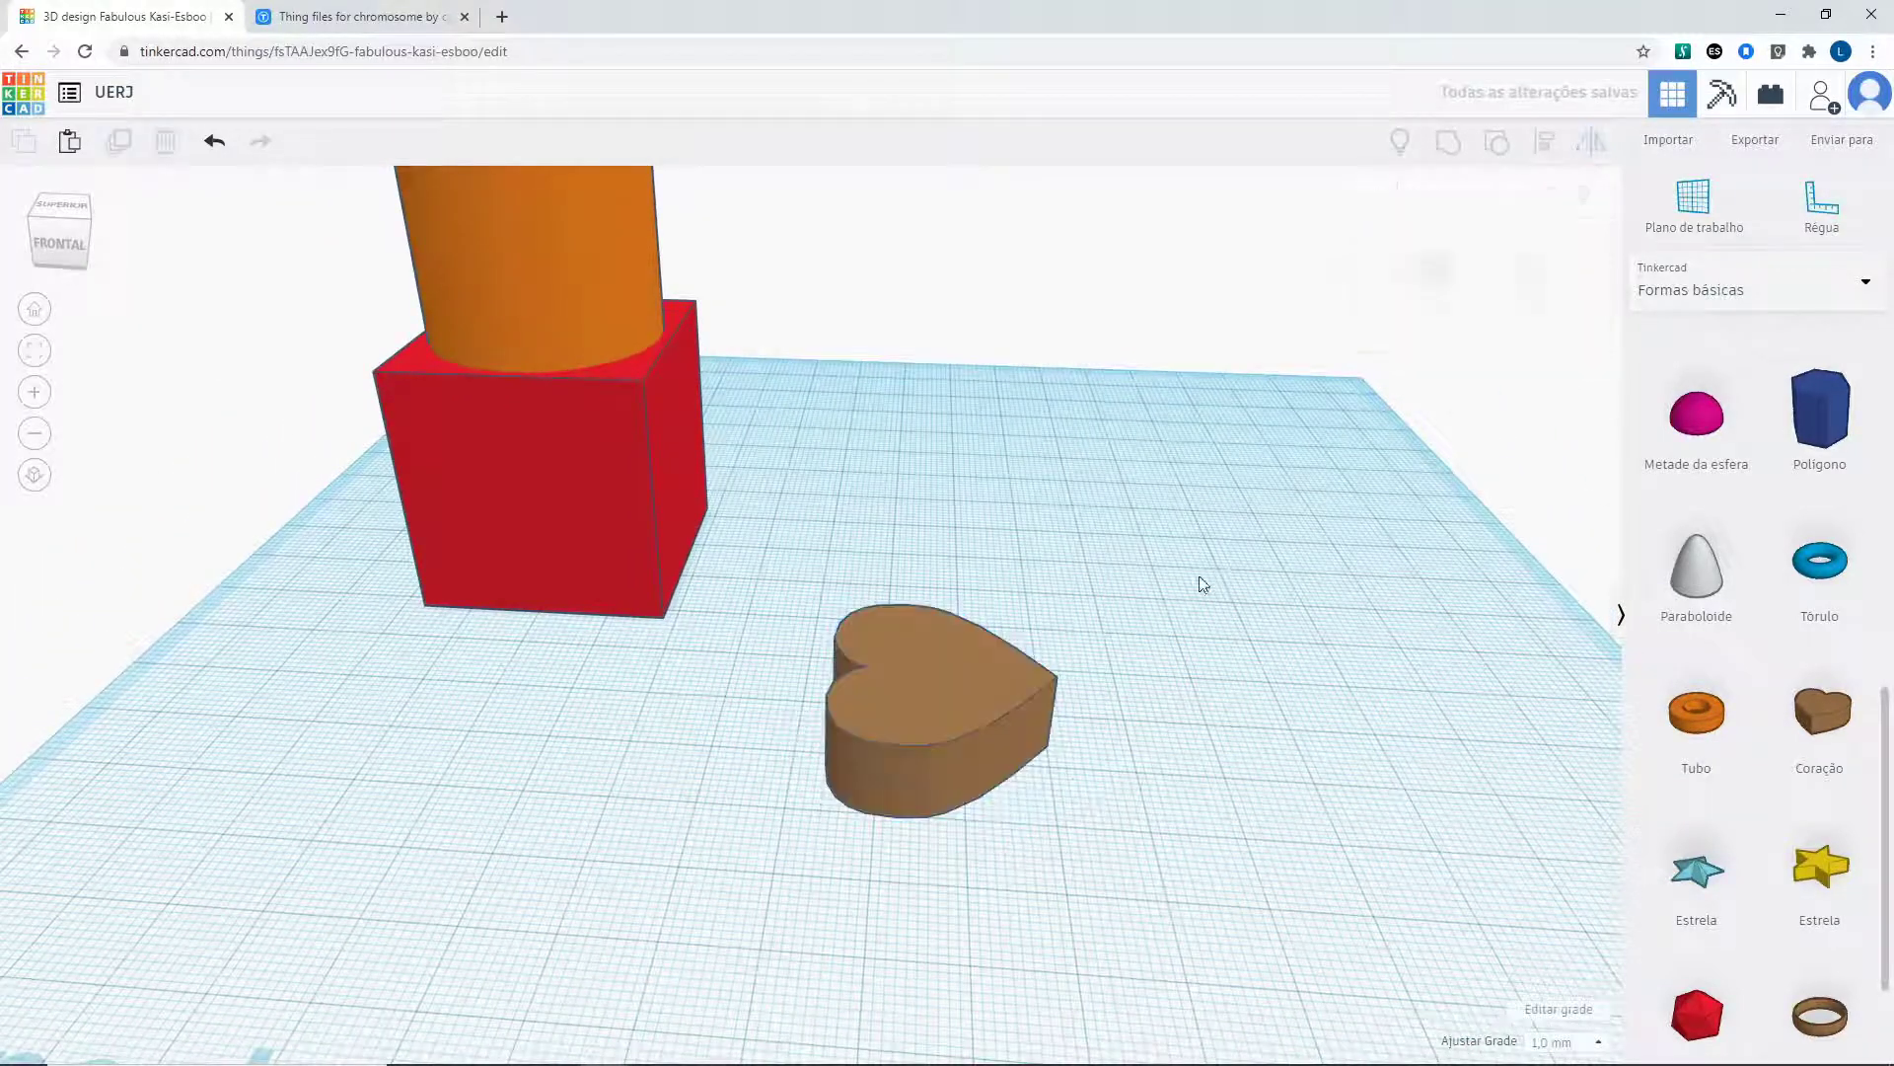
pyautogui.click(962, 707)
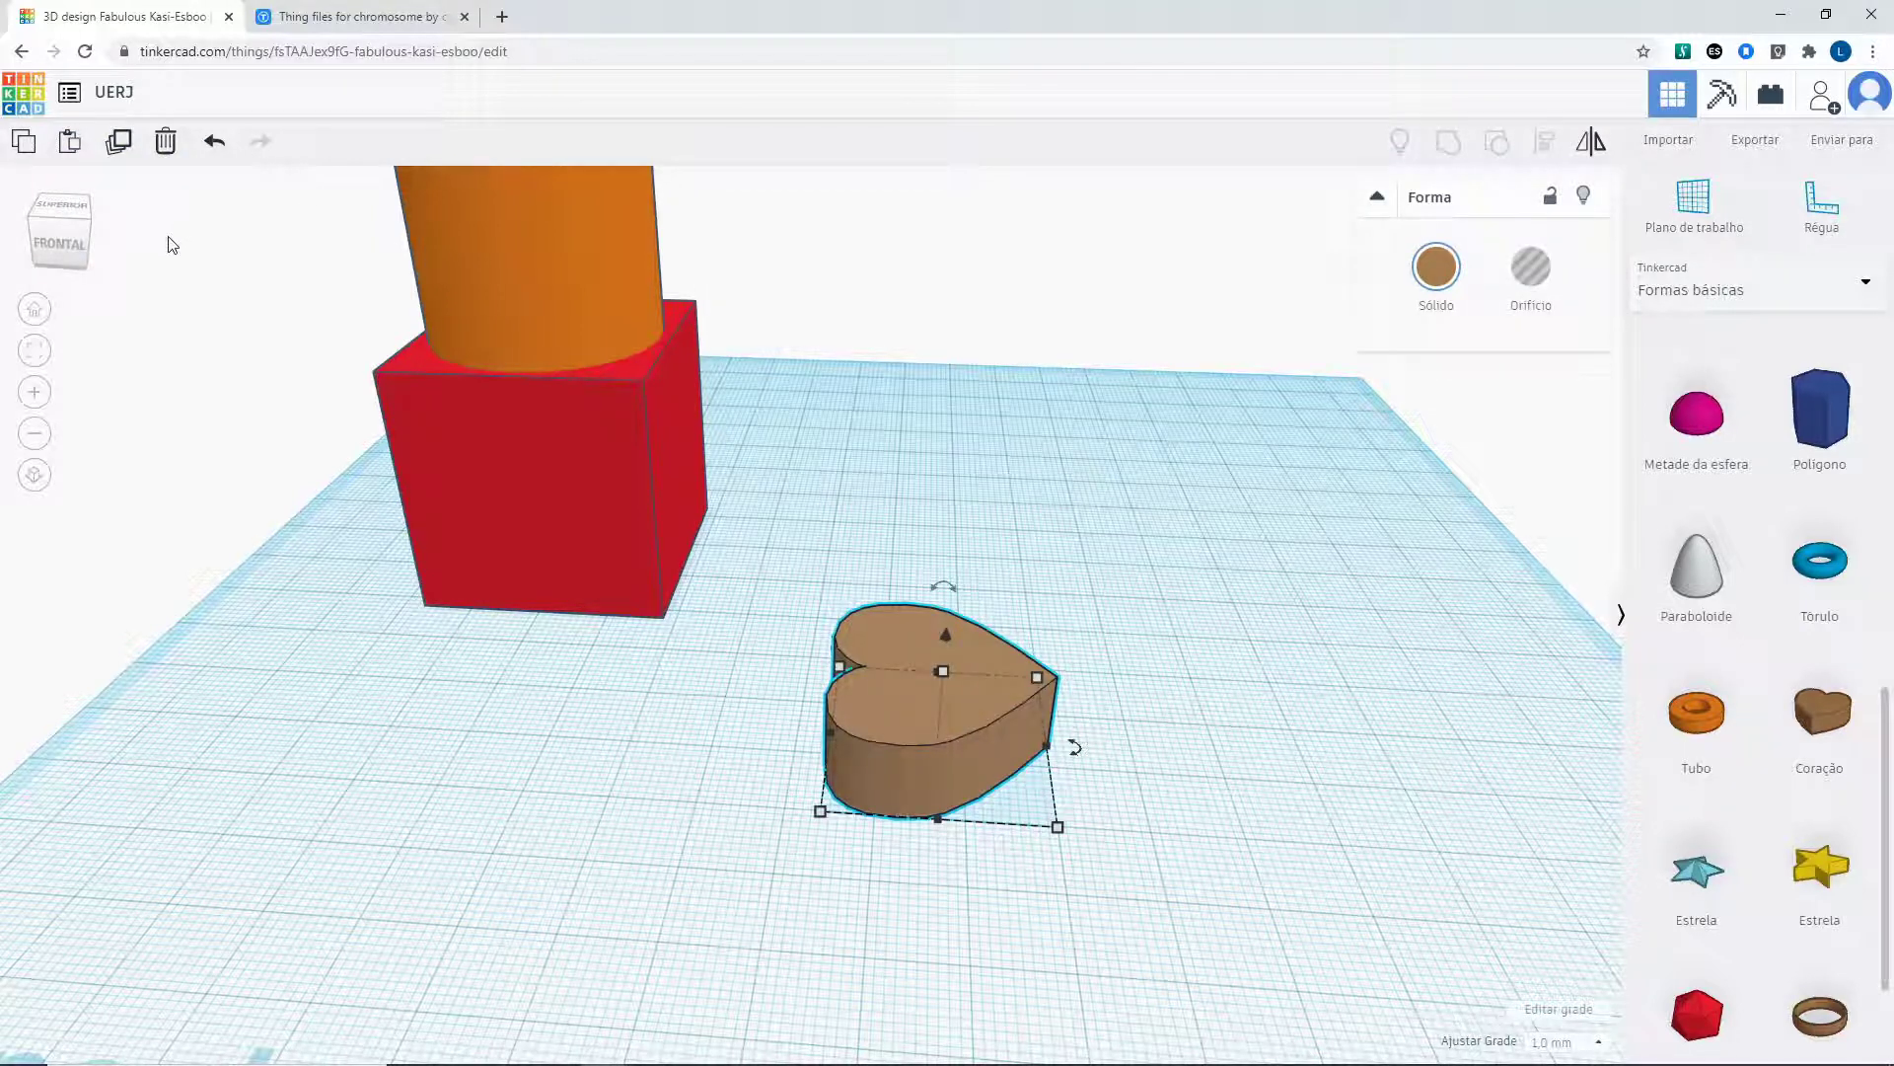
# Duplicate the heart about 33 mm to its side and mirror the copy sideways so the two tips face each other.
pyautogui.click(119, 148)
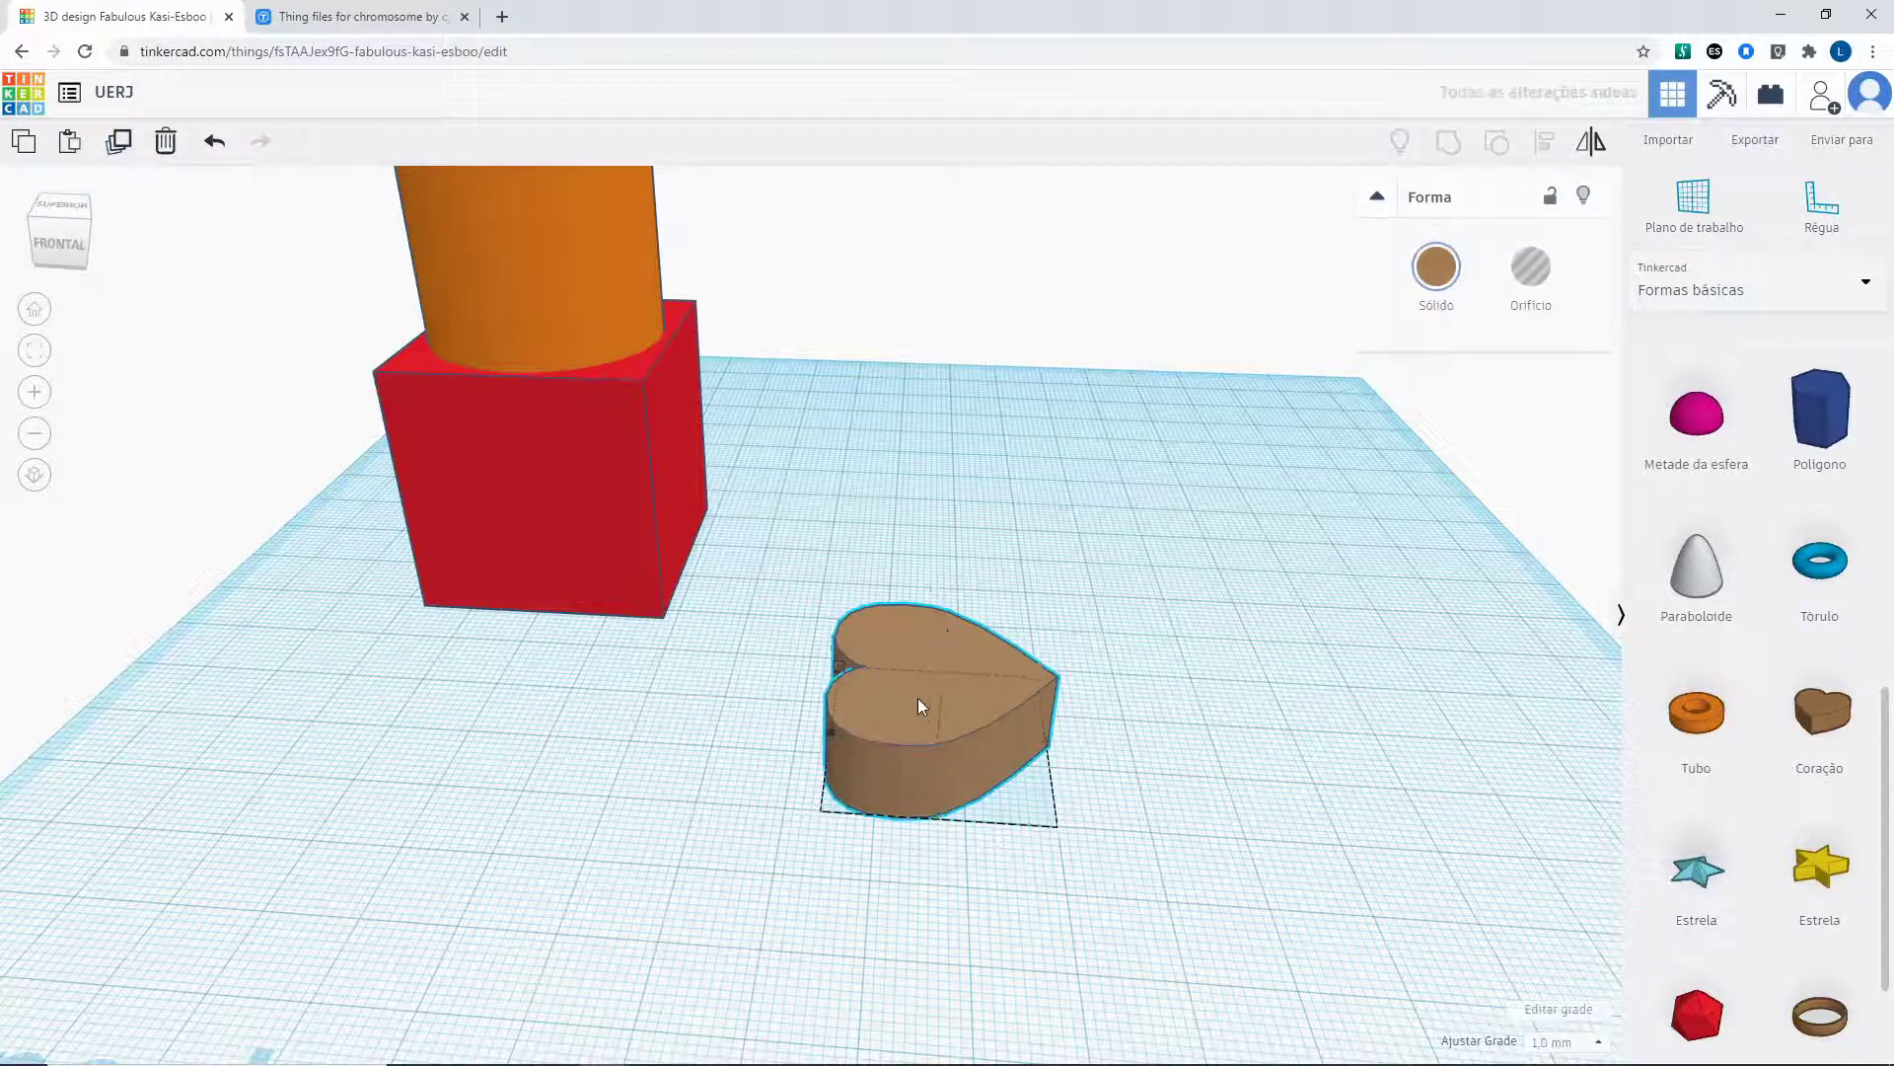
pyautogui.moveTo(917, 696); pyautogui.dragTo(1213, 710)
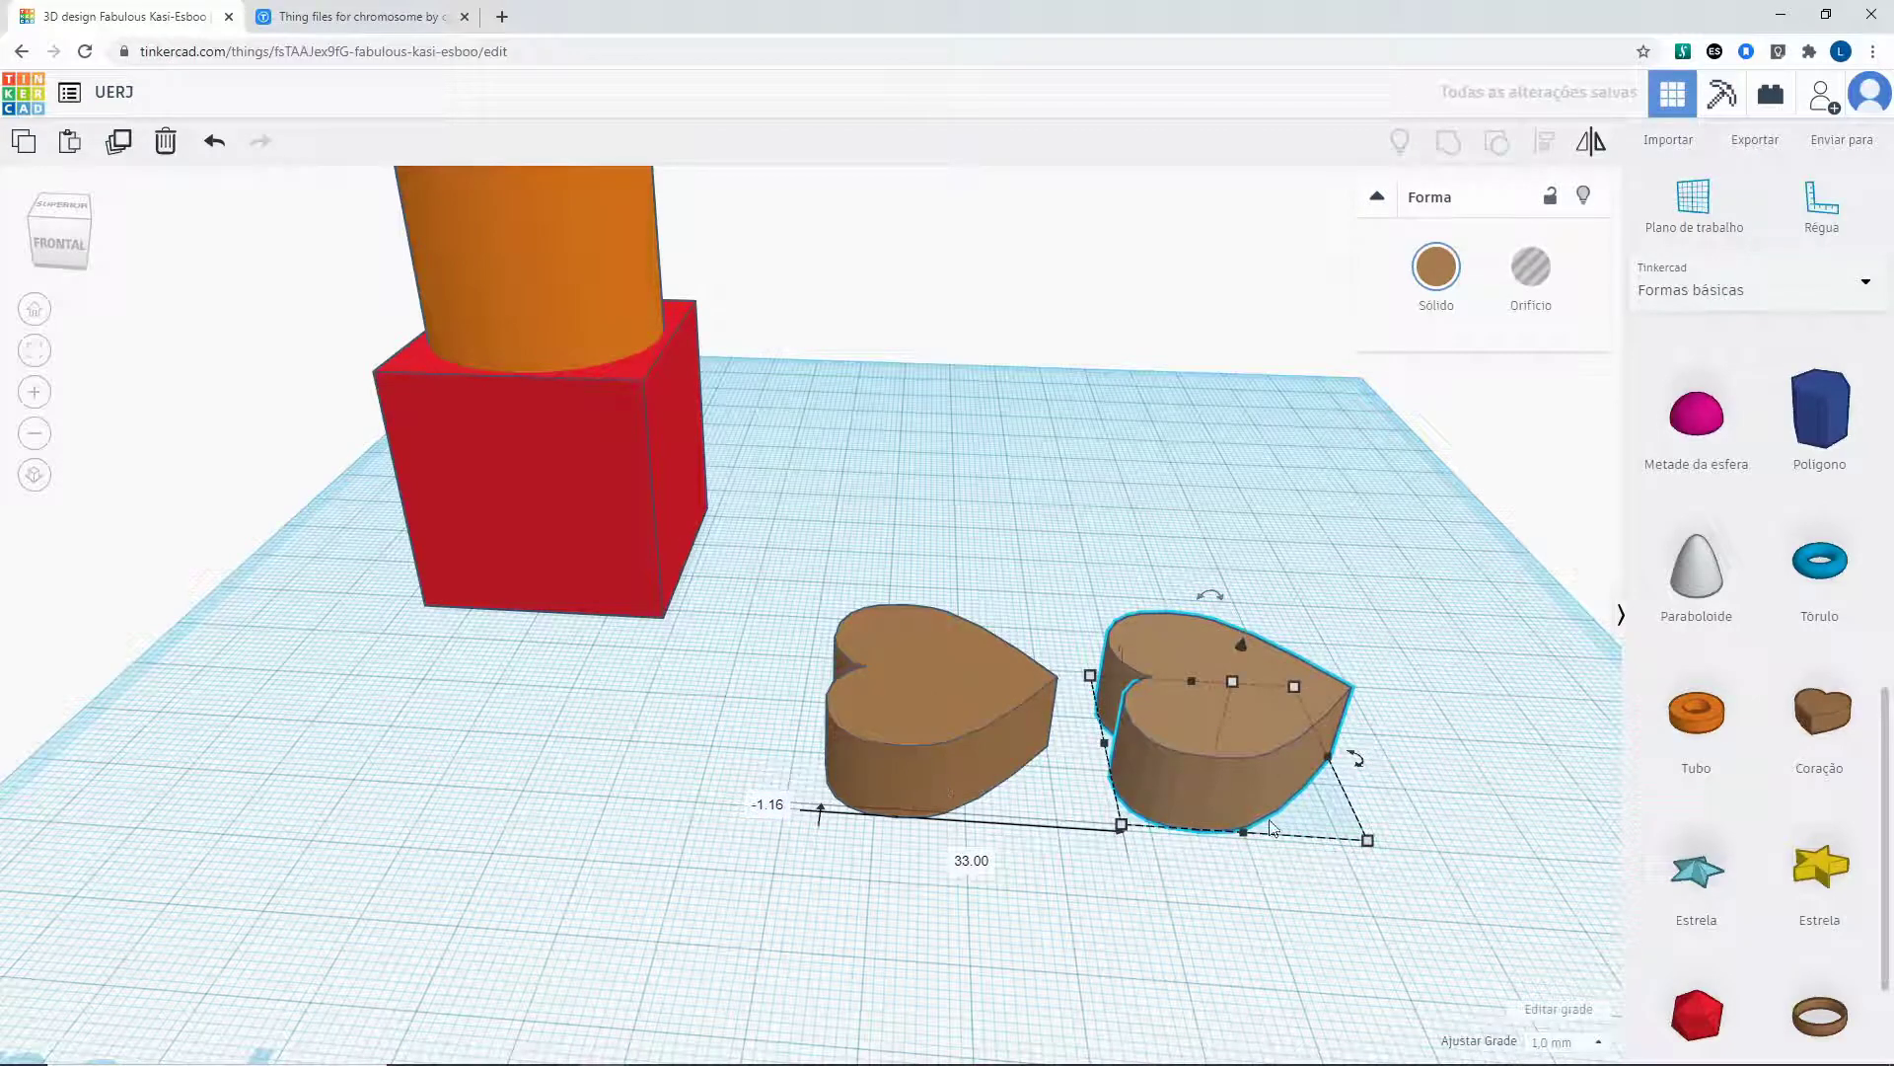
pyautogui.click(1590, 144)
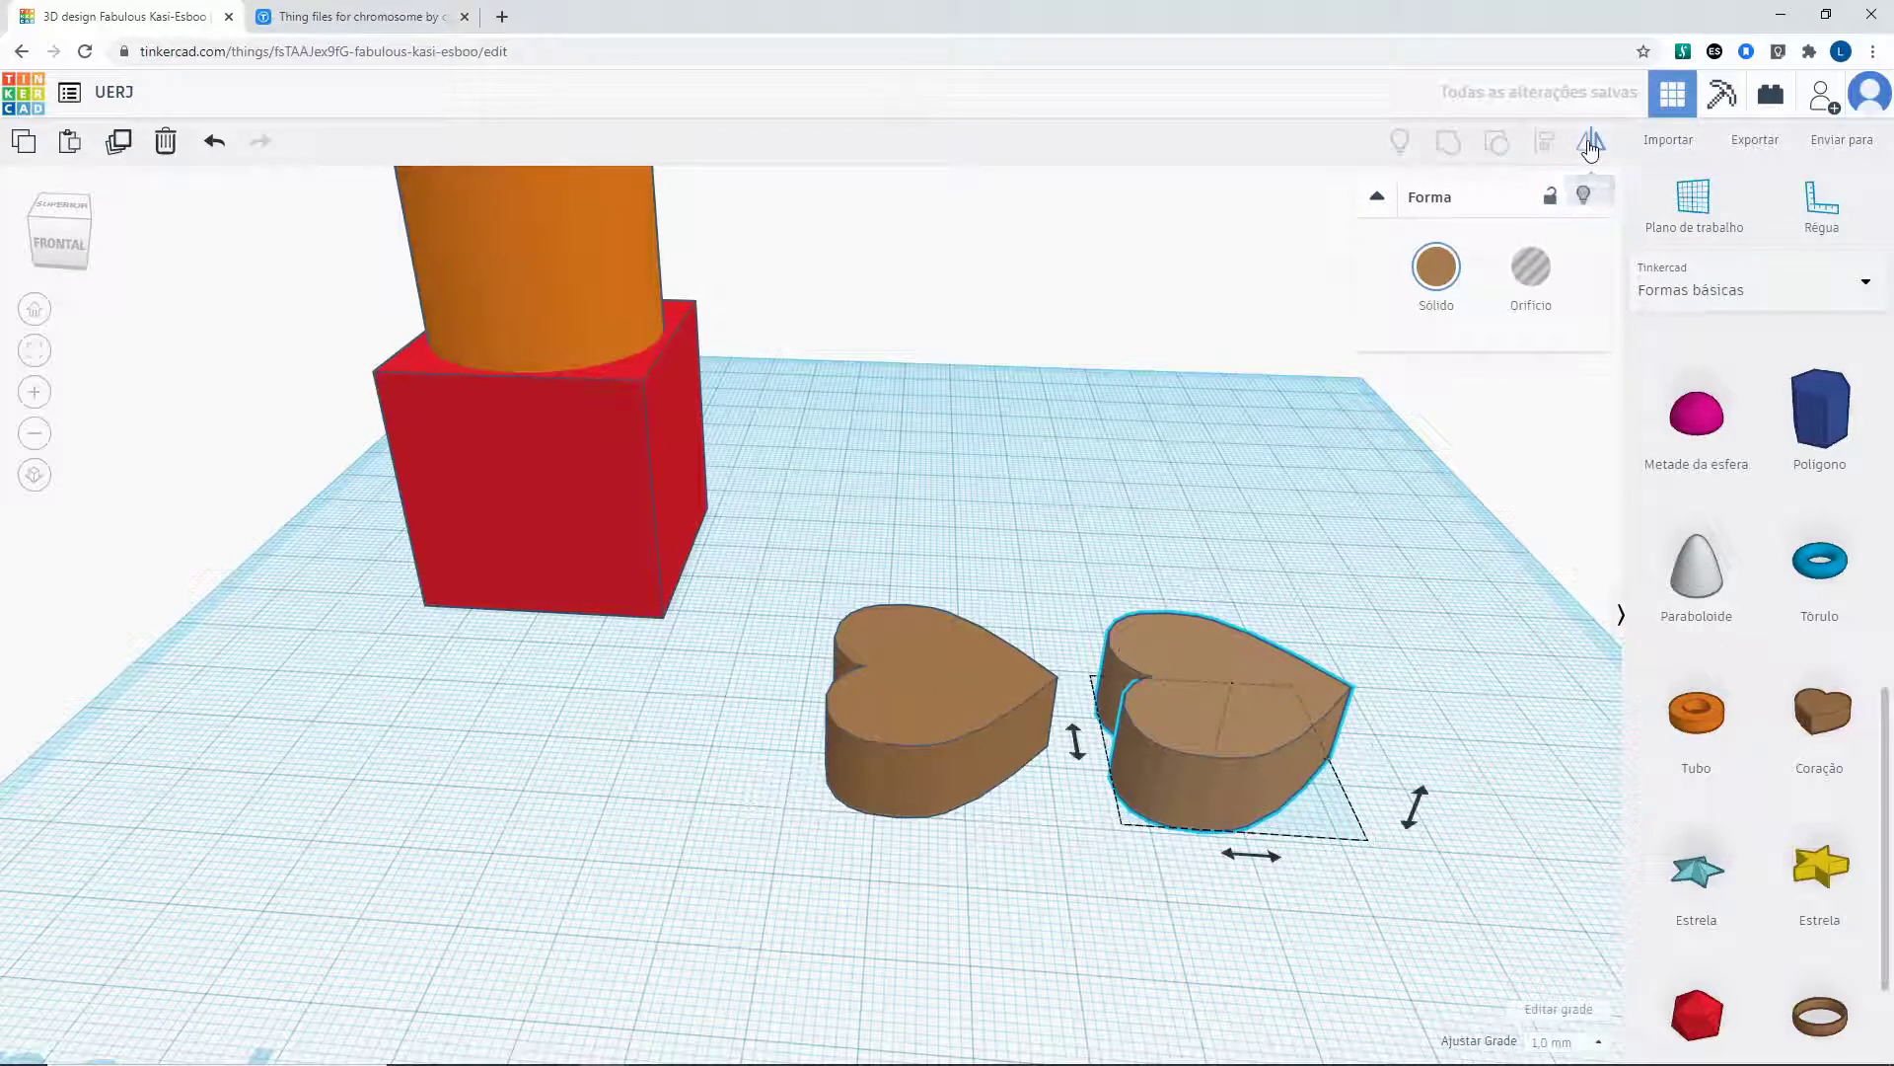
pyautogui.click(1251, 854)
pyautogui.click(1026, 834)
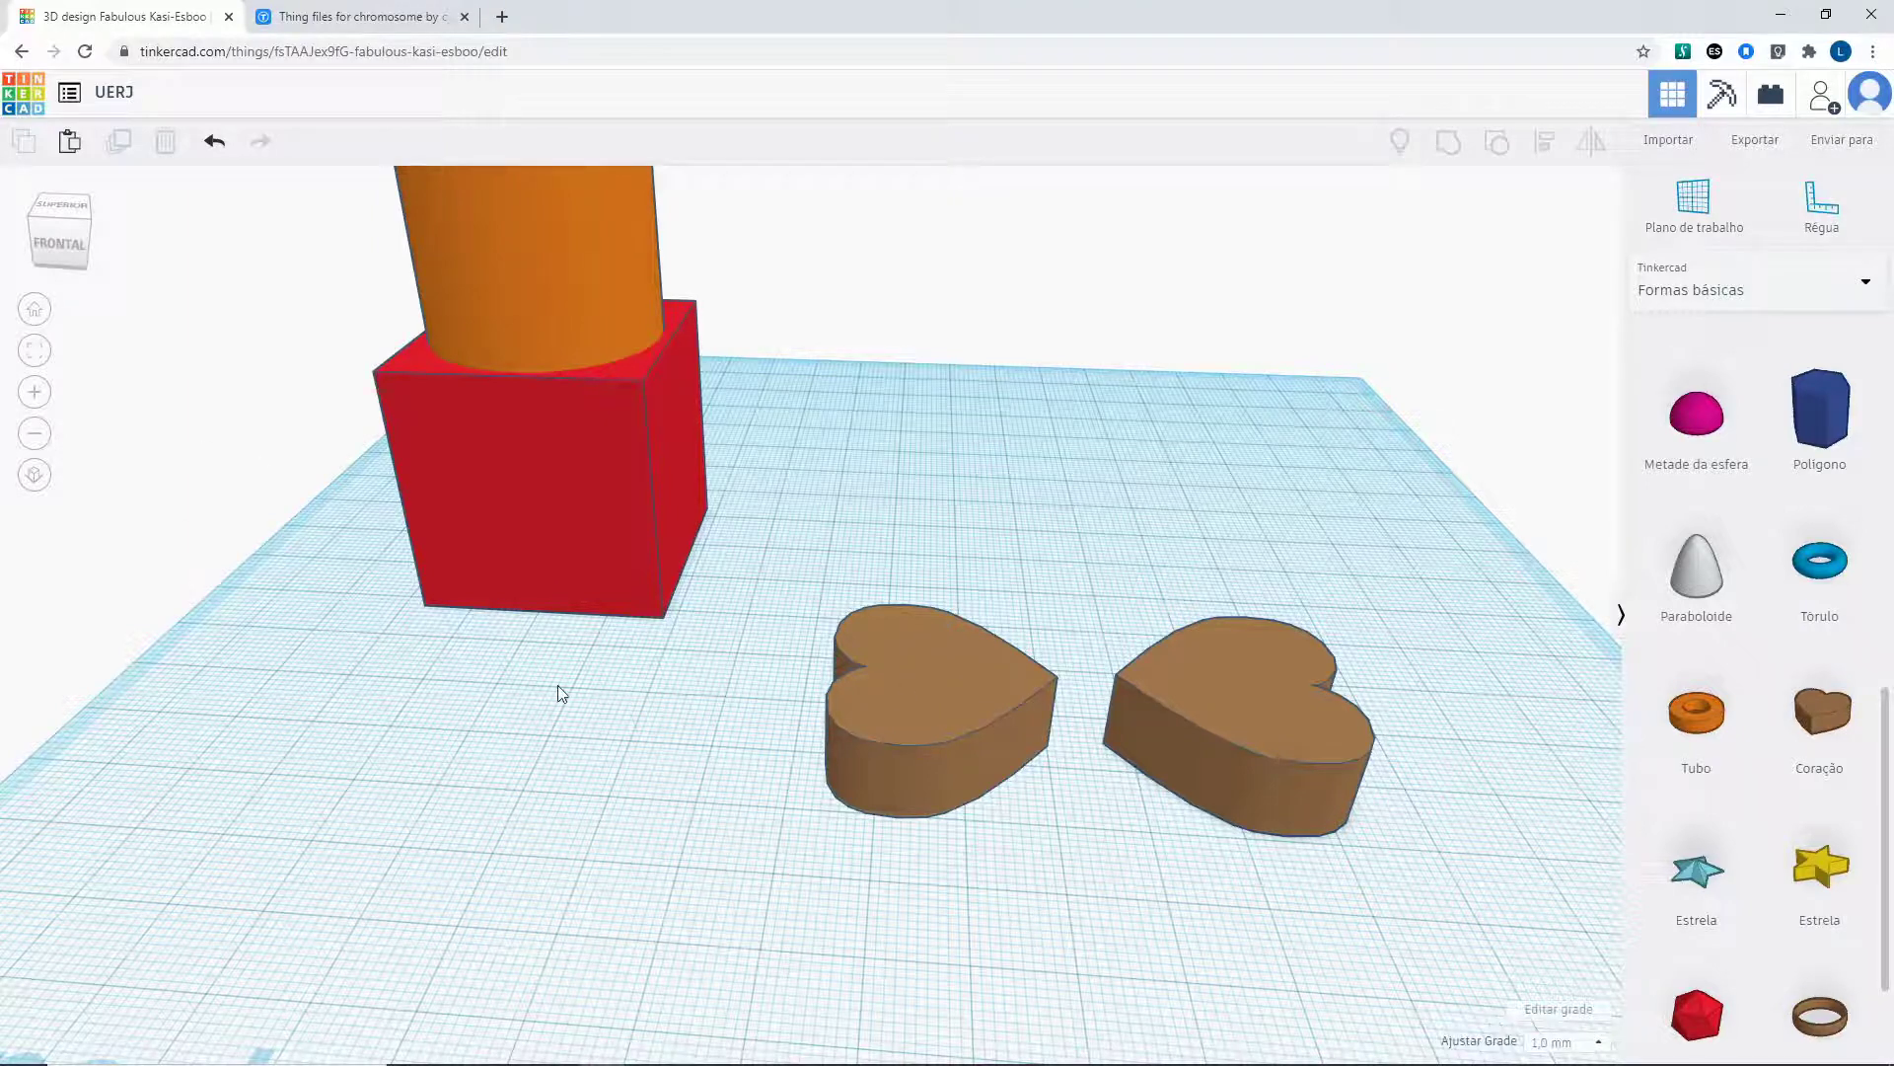
# Place a Polígono shape on the workplane behind the hearts and delete both hearts.
pyautogui.scroll(-2, 557, 694)
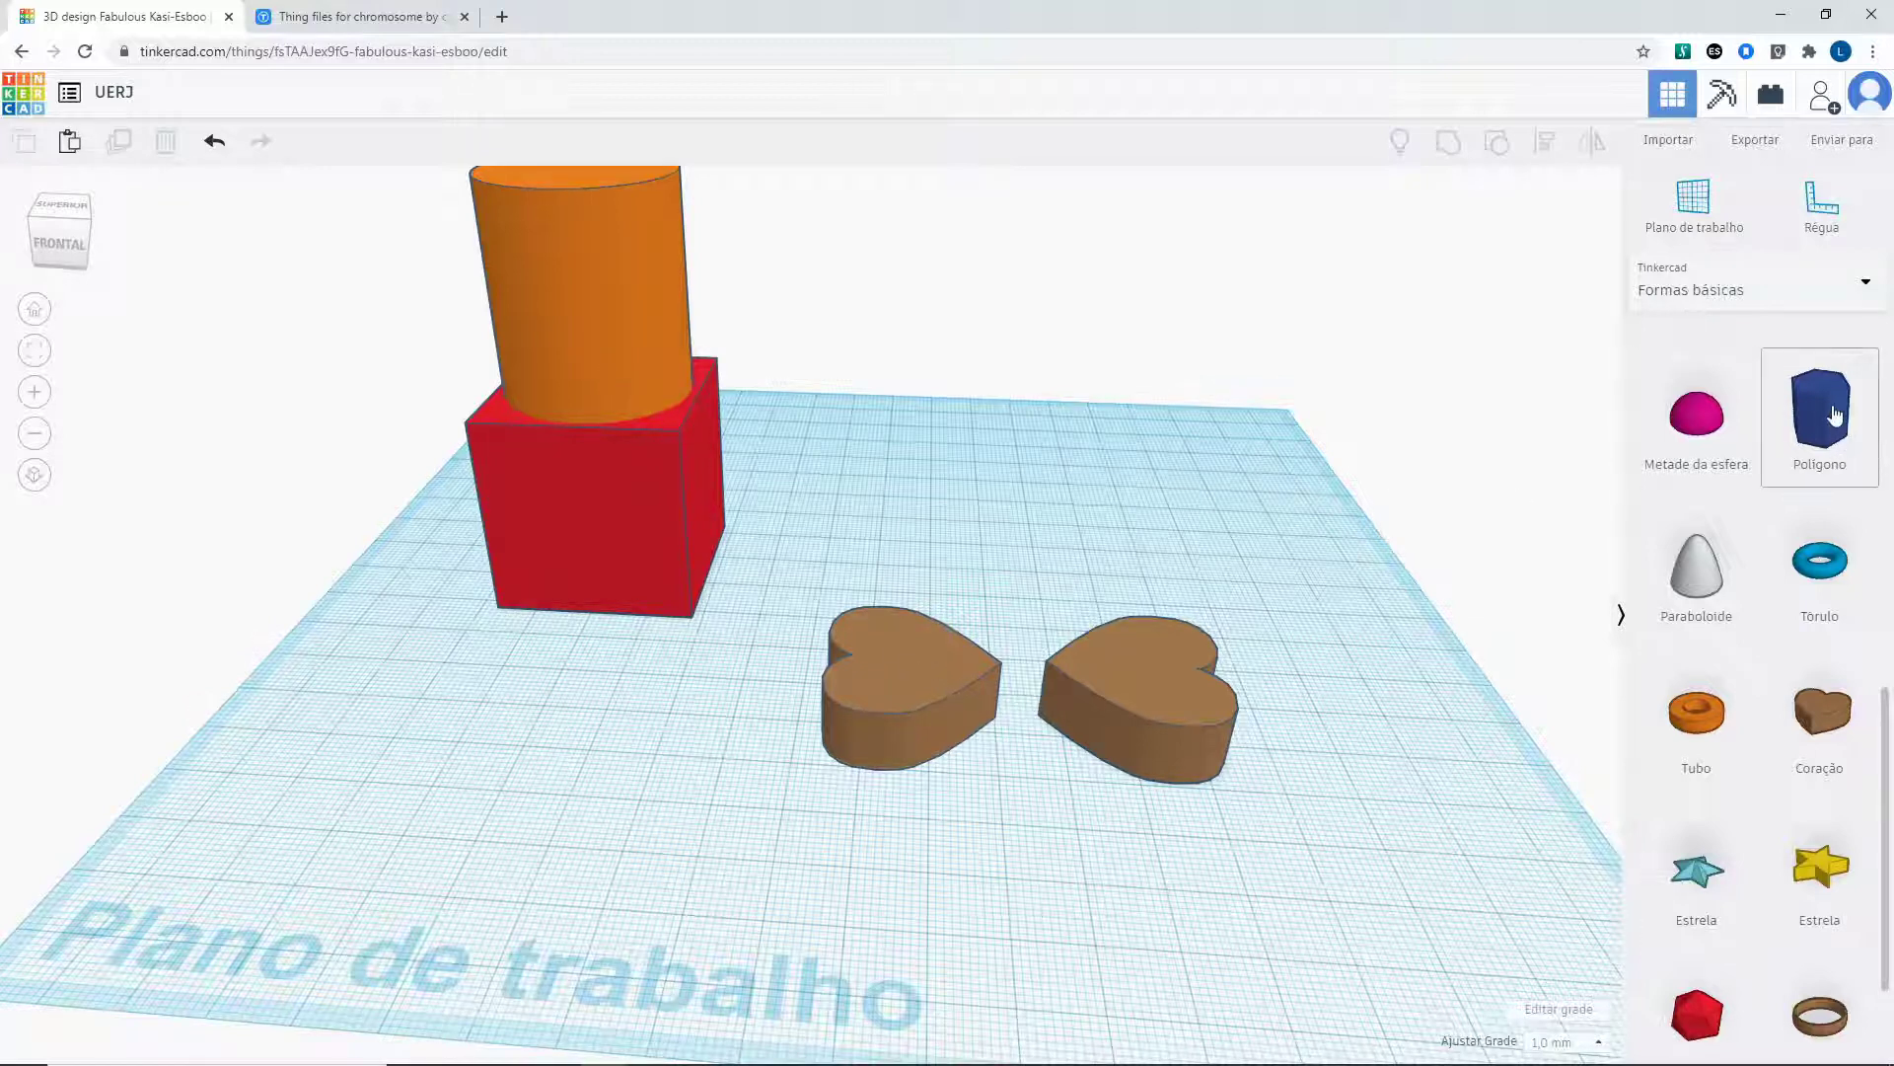
pyautogui.moveTo(1820, 410); pyautogui.dragTo(983, 543)
pyautogui.click(932, 694)
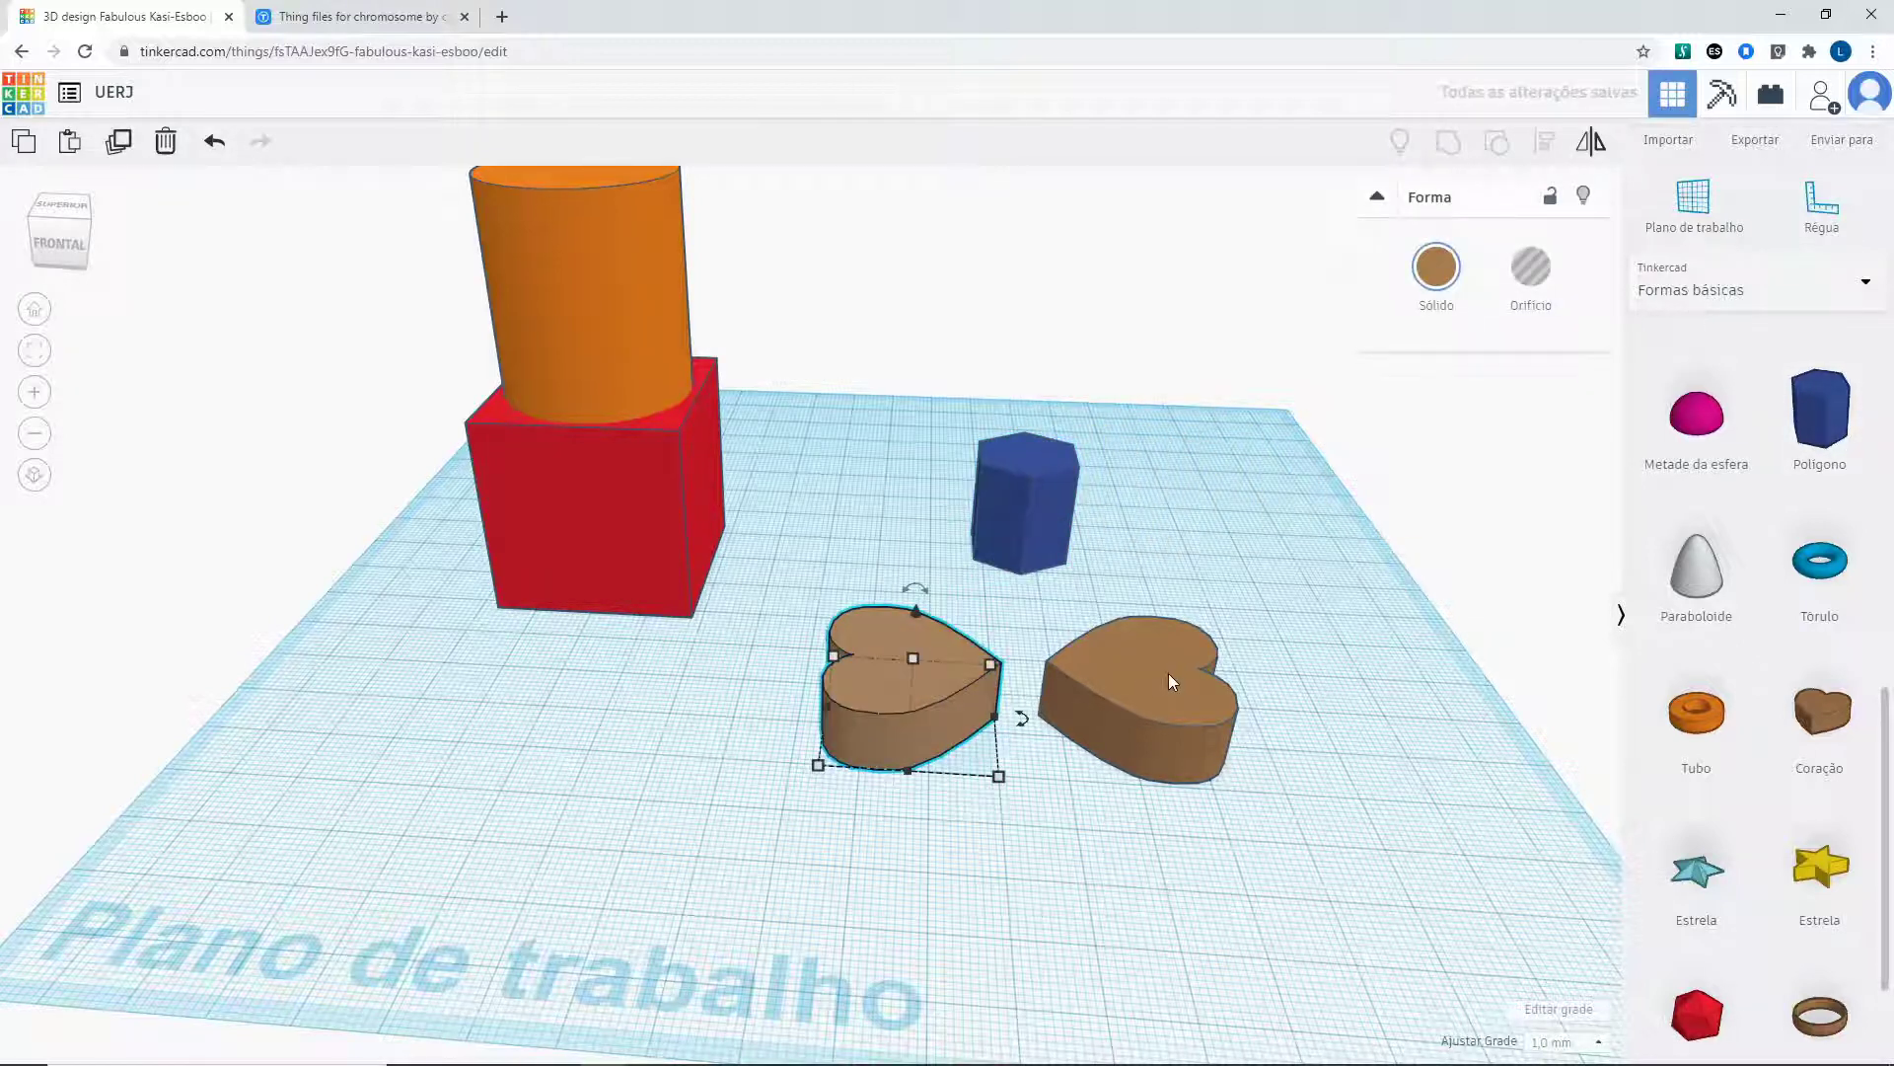
pyautogui.press('Delete')
pyautogui.click(1150, 661)
pyautogui.press('Delete')
# Move the polygon toward the front of the workplane and enlarge it proportionally to a base of about 33.77 by 39 mm.
pyautogui.moveTo(1042, 496); pyautogui.dragTo(932, 569)
pyautogui.moveTo(971, 685); pyautogui.dragTo(1026, 754)
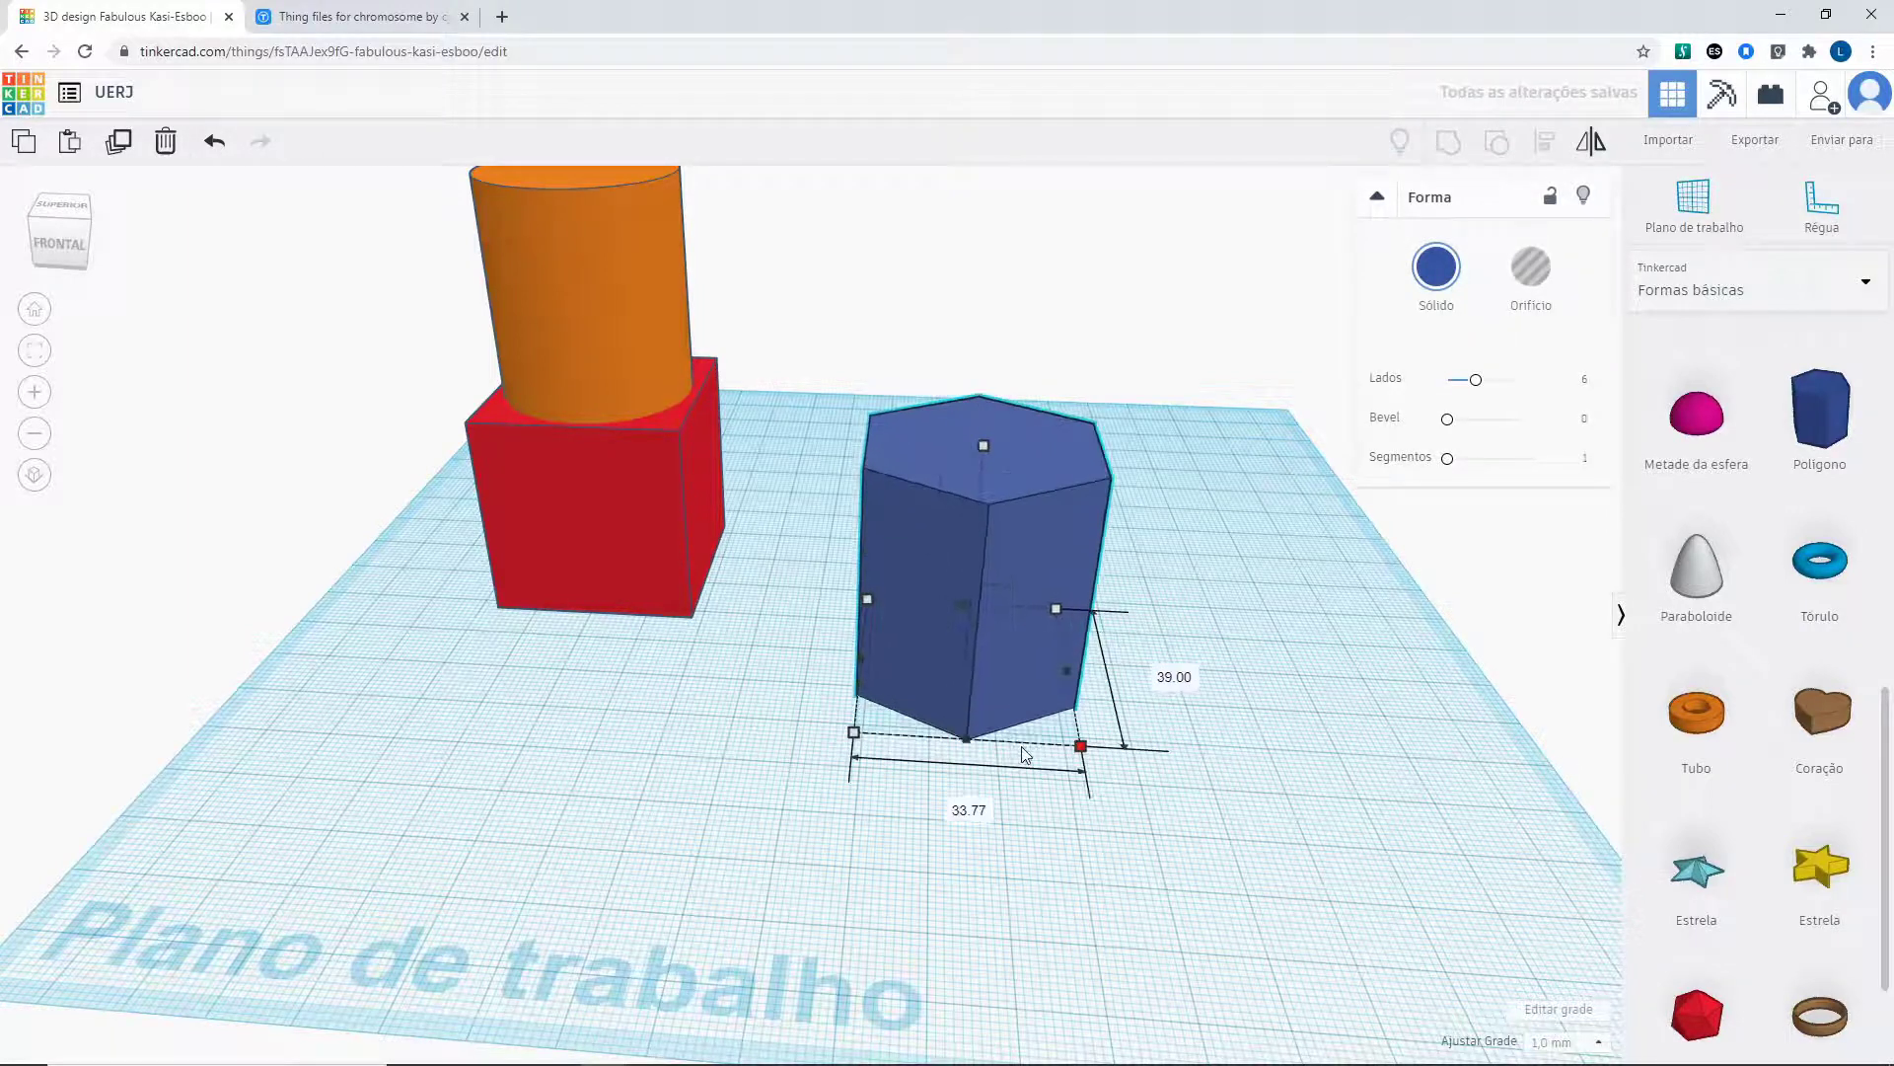
# Copy and paste the polygon, place the copy in front of the red box, and delete that copy.
pyautogui.click(25, 143)
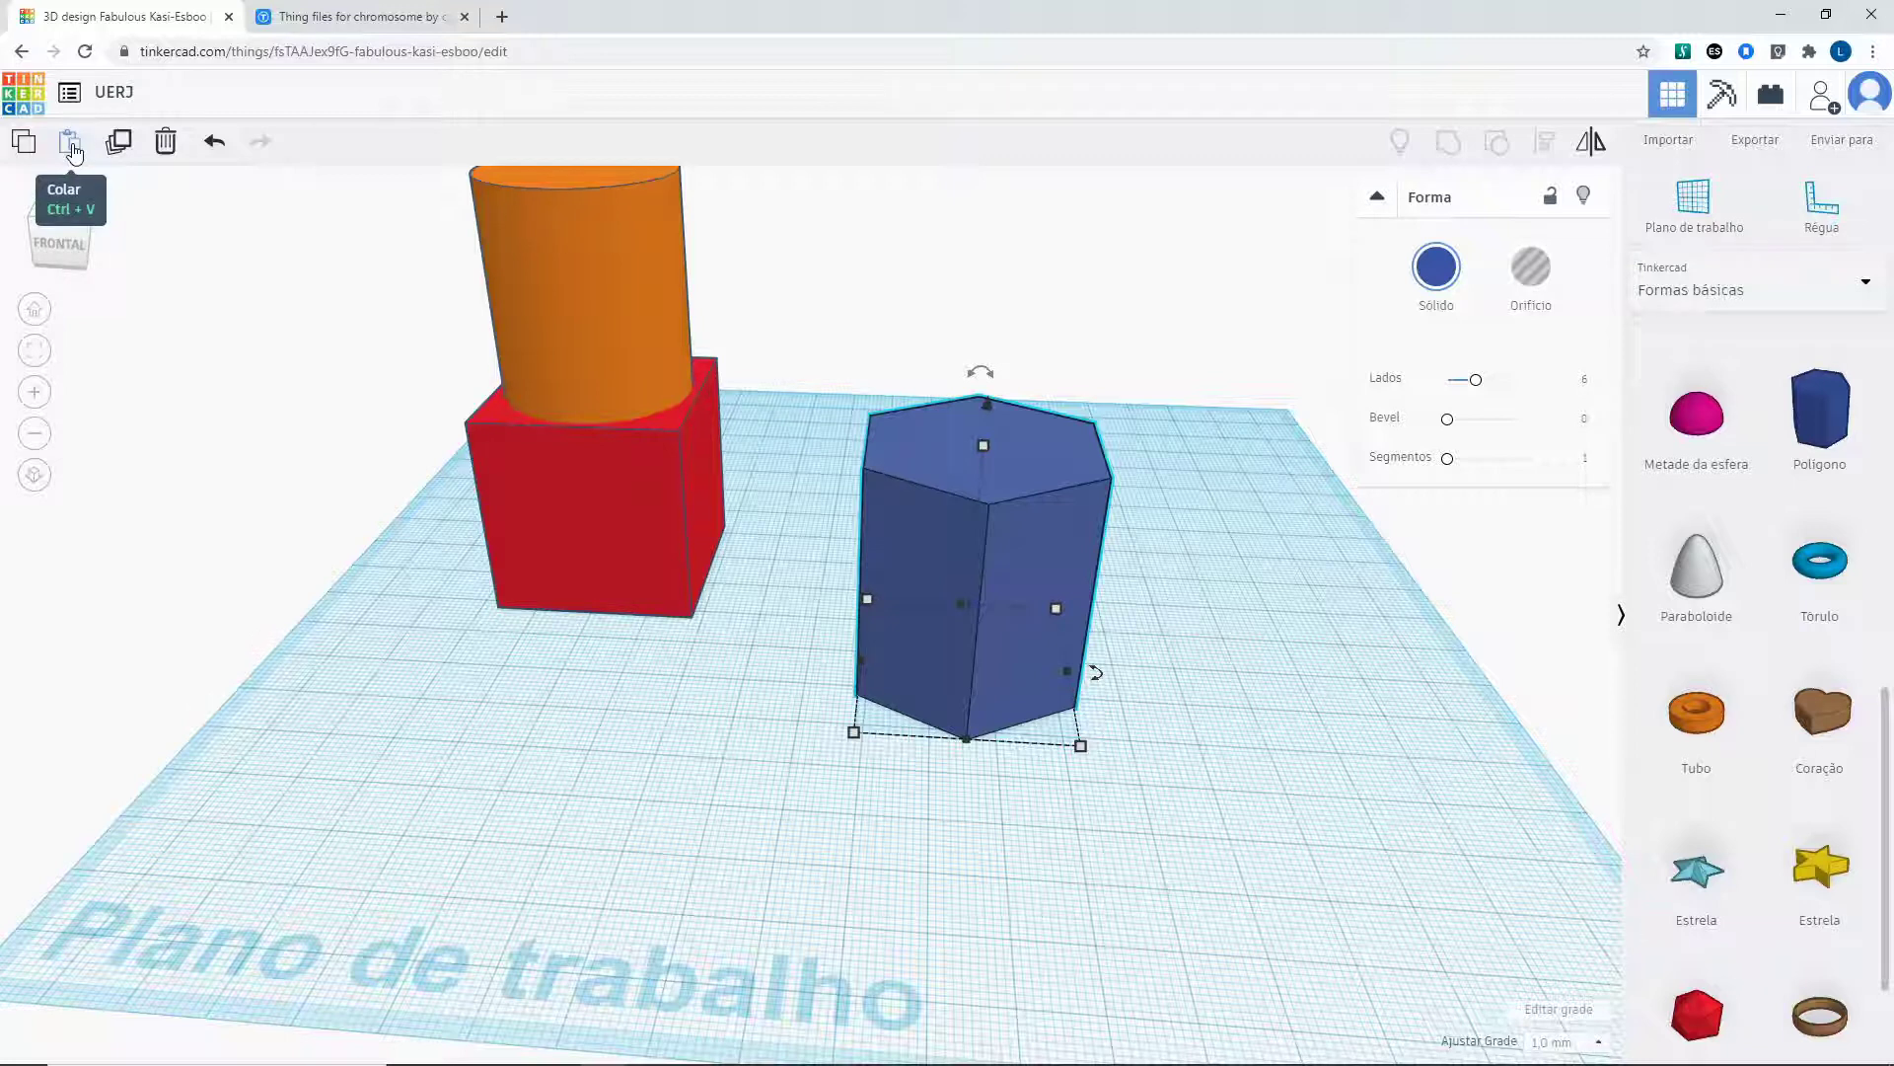
pyautogui.click(70, 145)
pyautogui.moveTo(1133, 558); pyautogui.dragTo(483, 980)
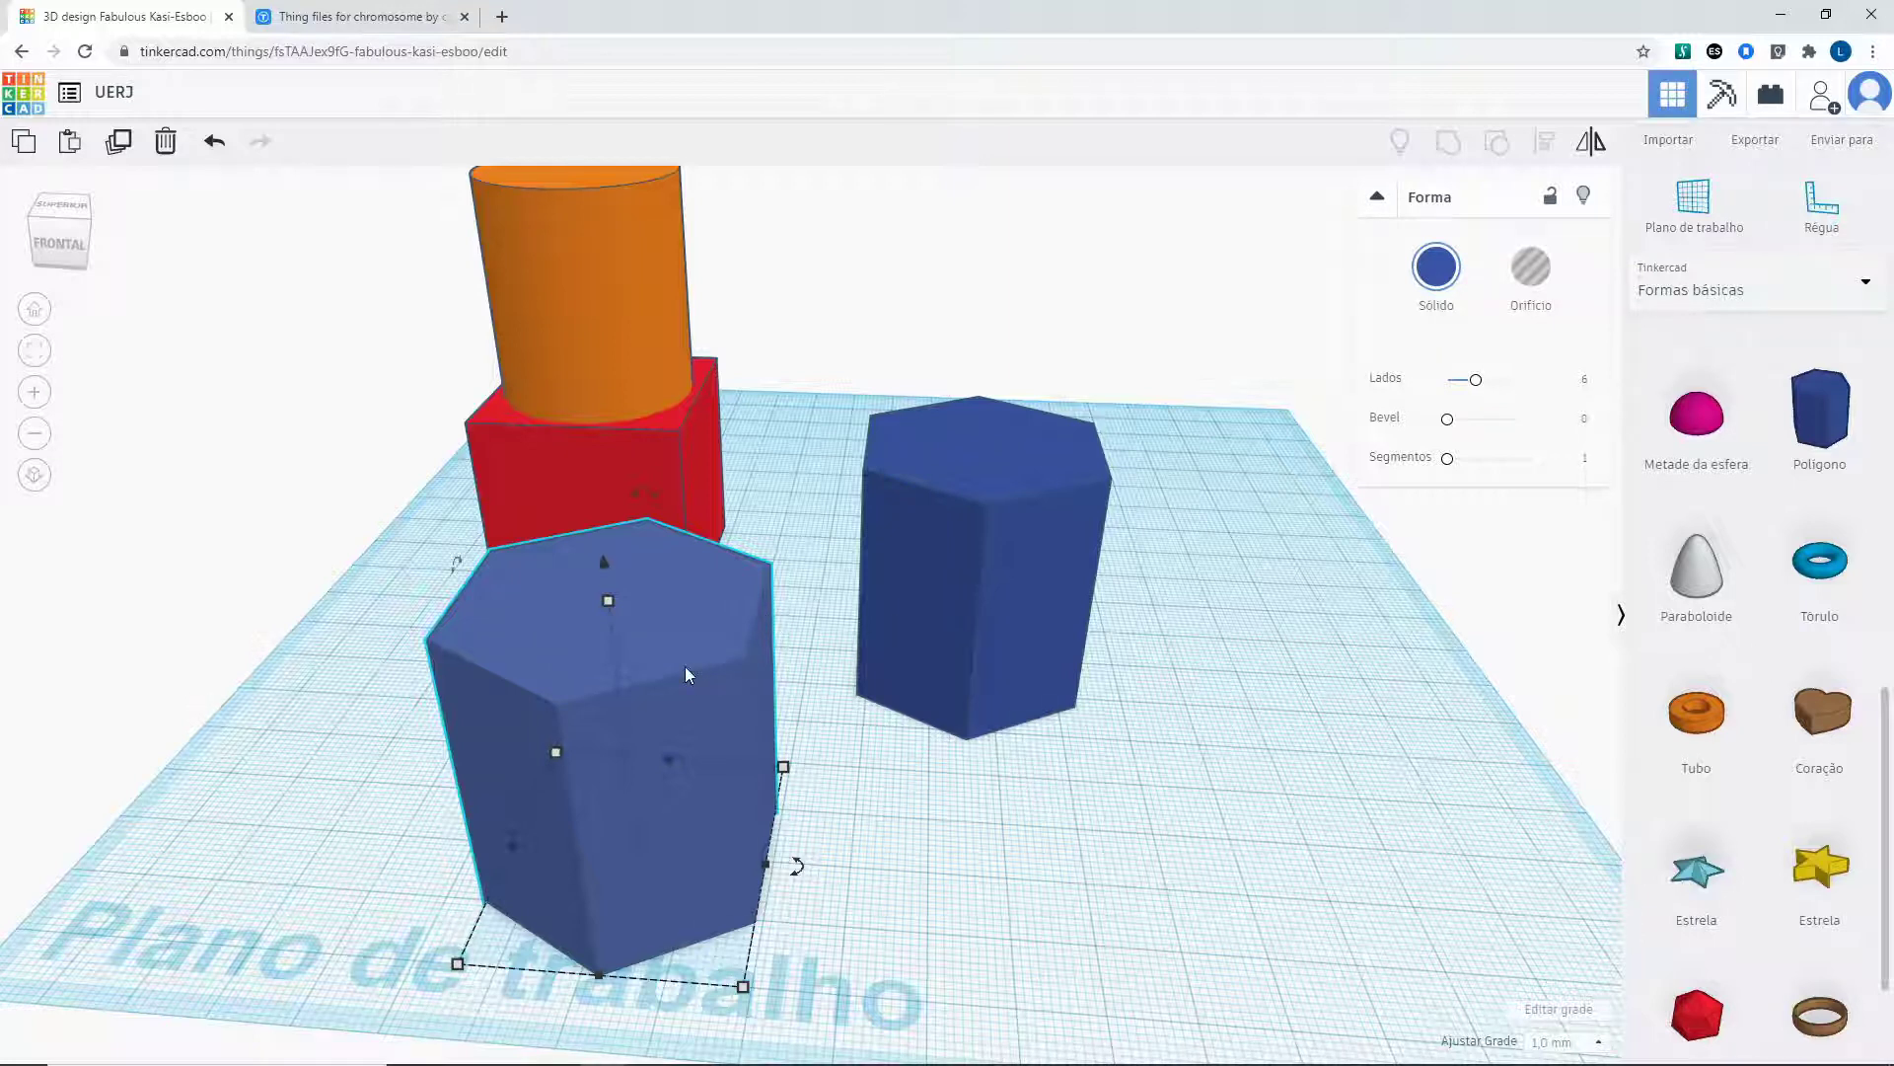
pyautogui.press('Delete')
# Move the remaining polygon in front of the red box and paste five overlapping copies beside it in a row.
pyautogui.moveTo(950, 557); pyautogui.dragTo(580, 709)
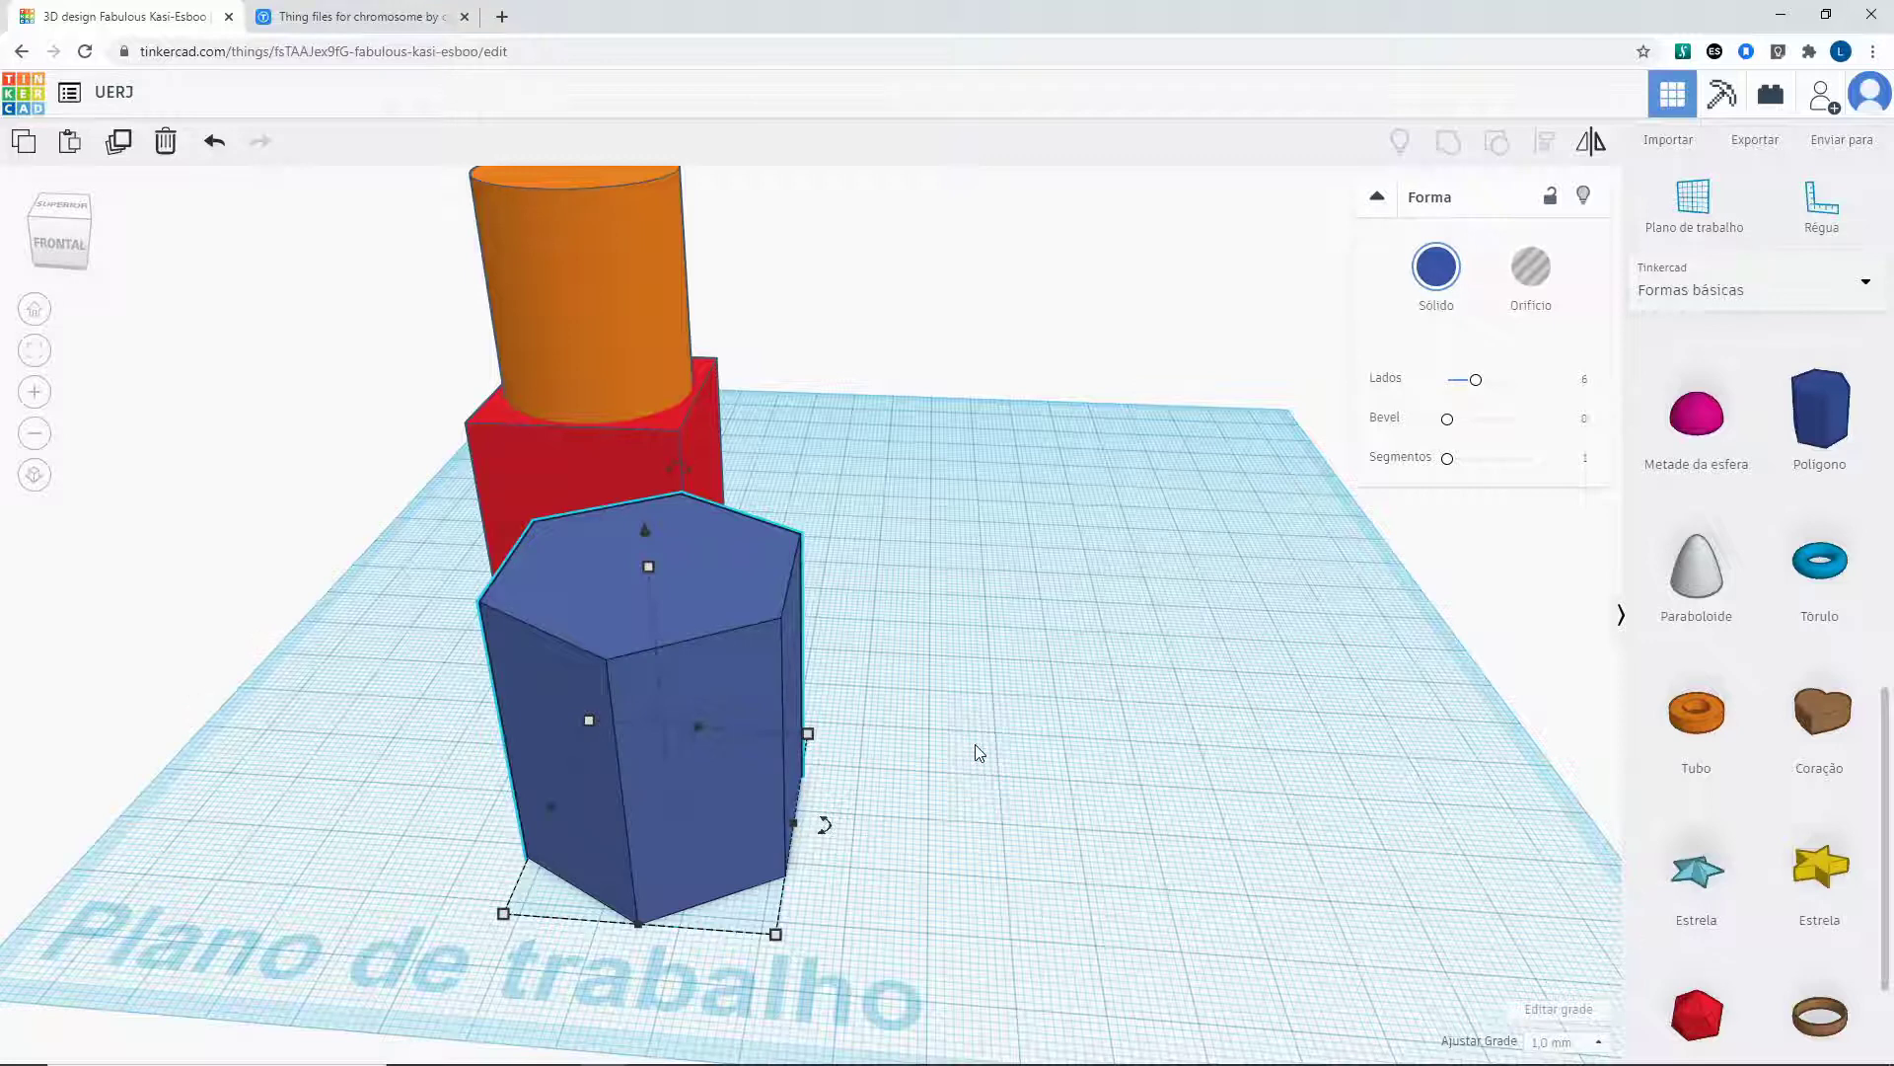
pyautogui.click(69, 158)
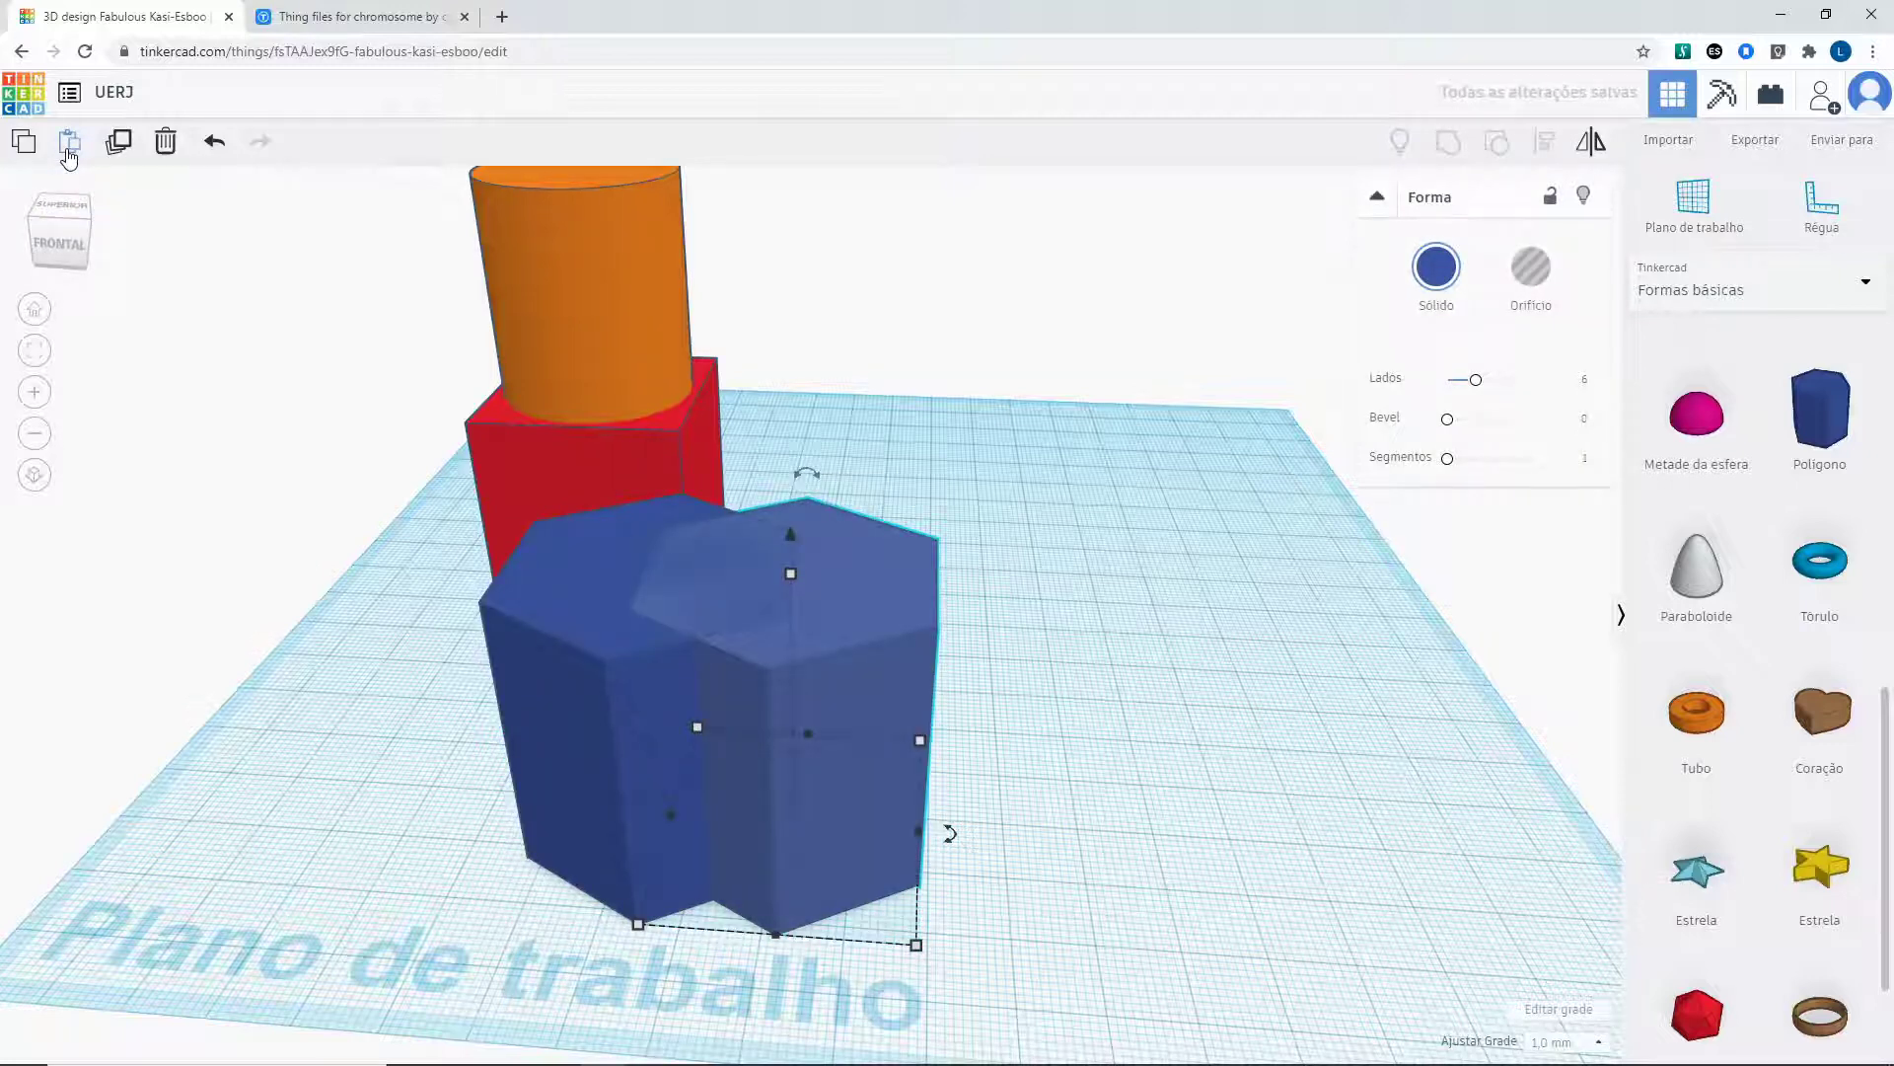
pyautogui.click(69, 158)
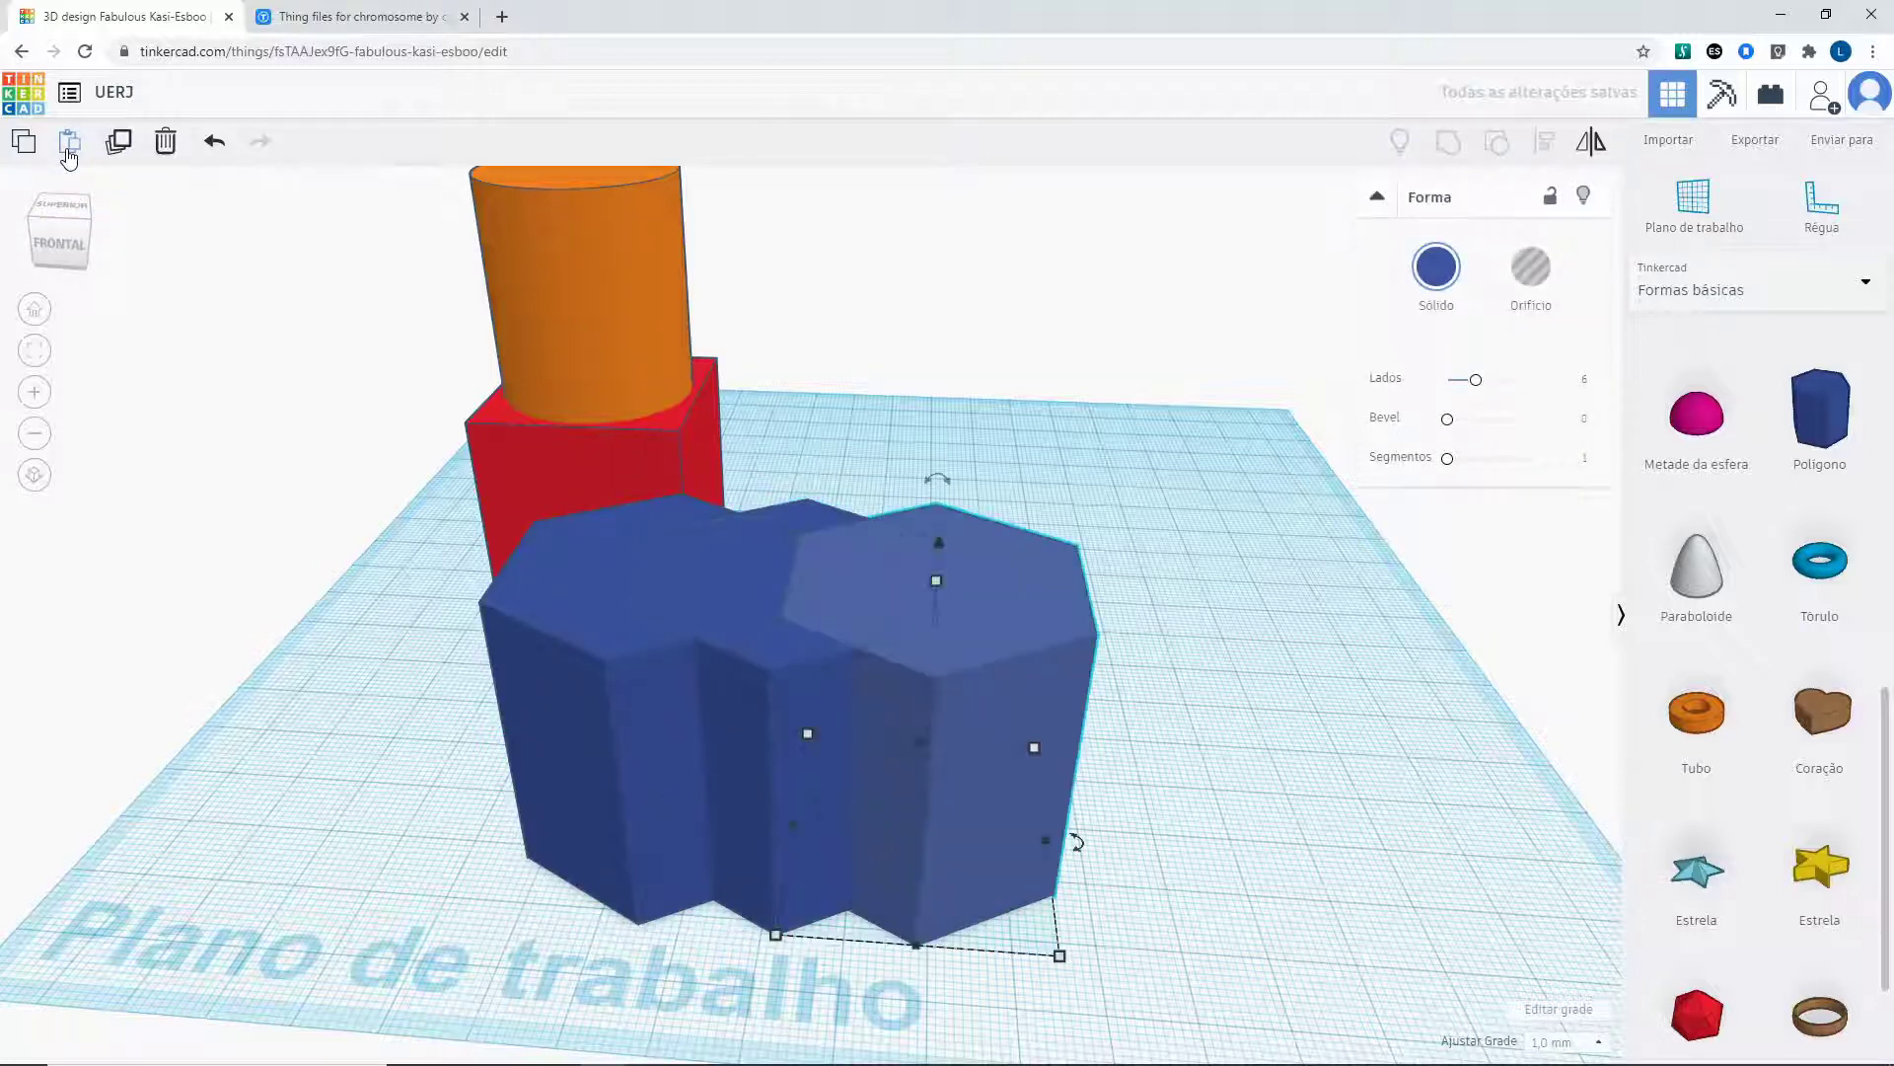
pyautogui.click(69, 158)
pyautogui.click(69, 158)
pyautogui.click(69, 158)
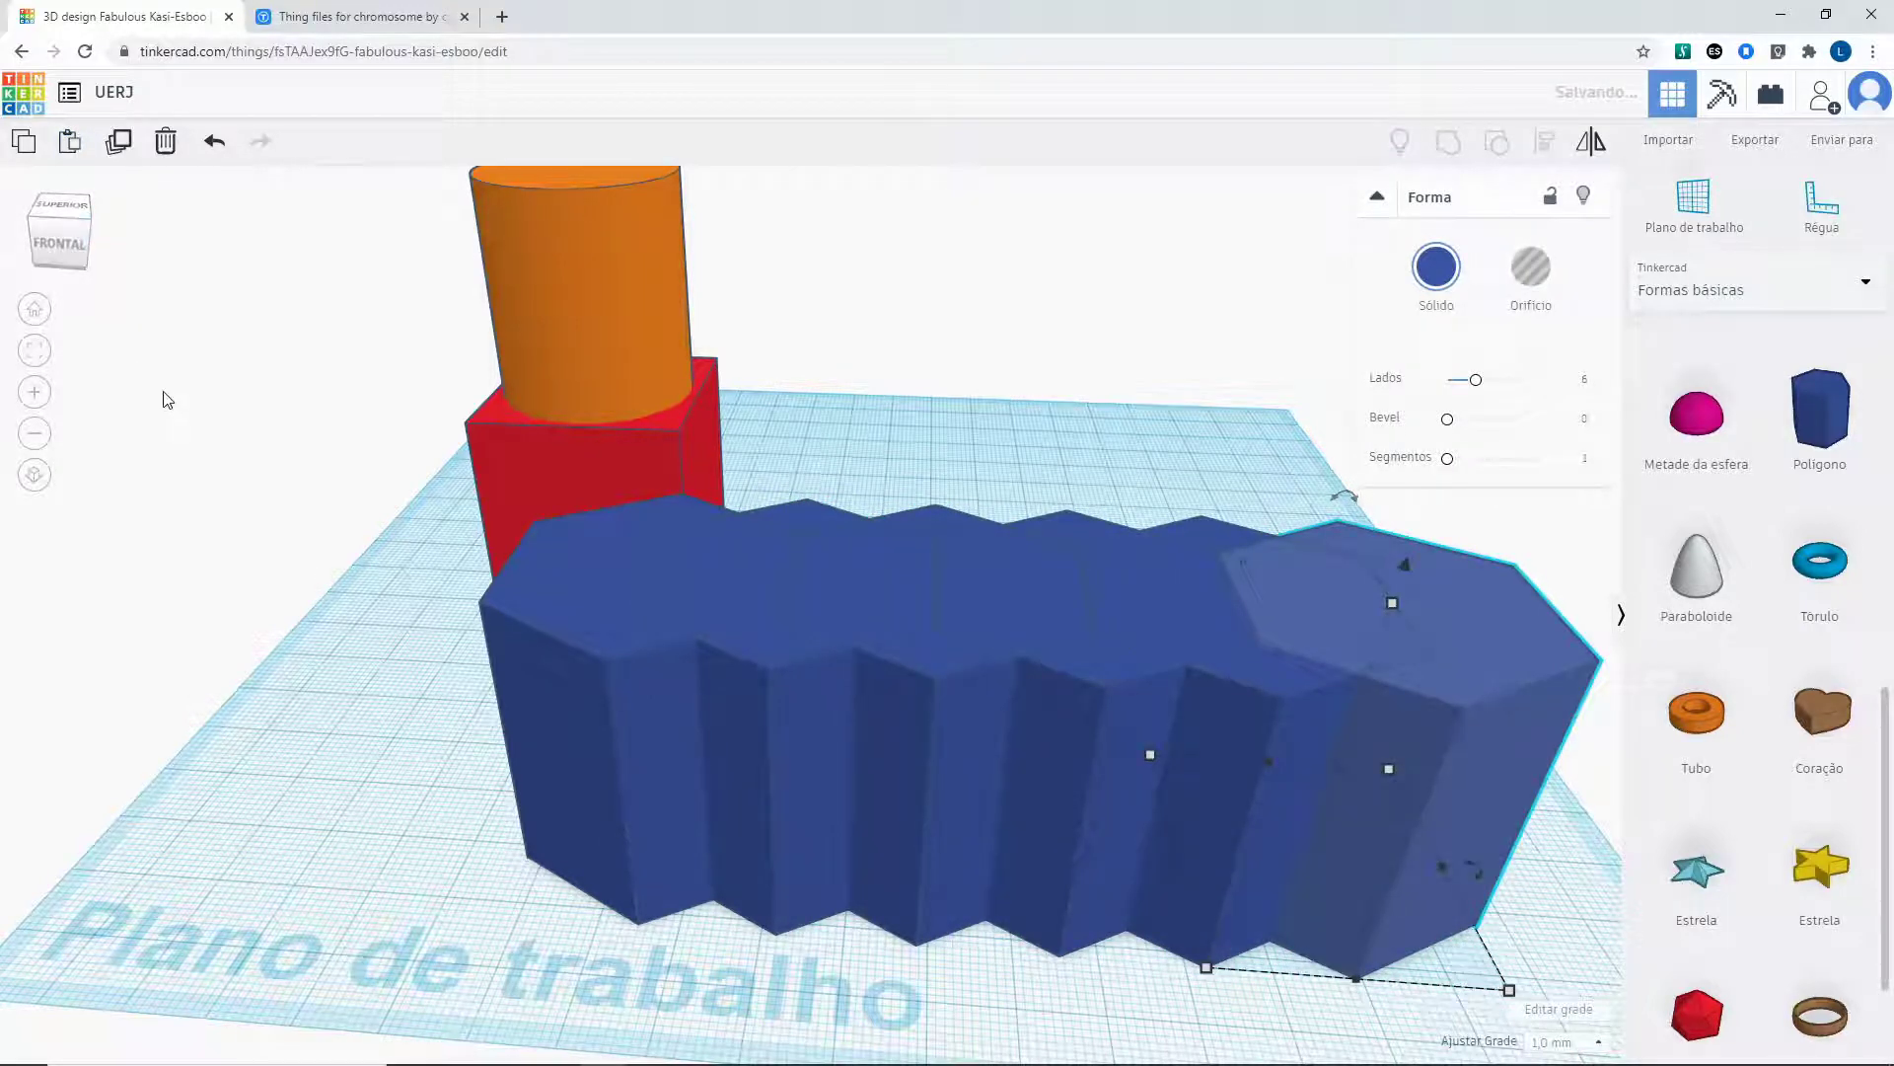
# Delete the five pasted polygons one by one, keeping only the original in front of the red box.
pyautogui.scroll(-3, 168, 399)
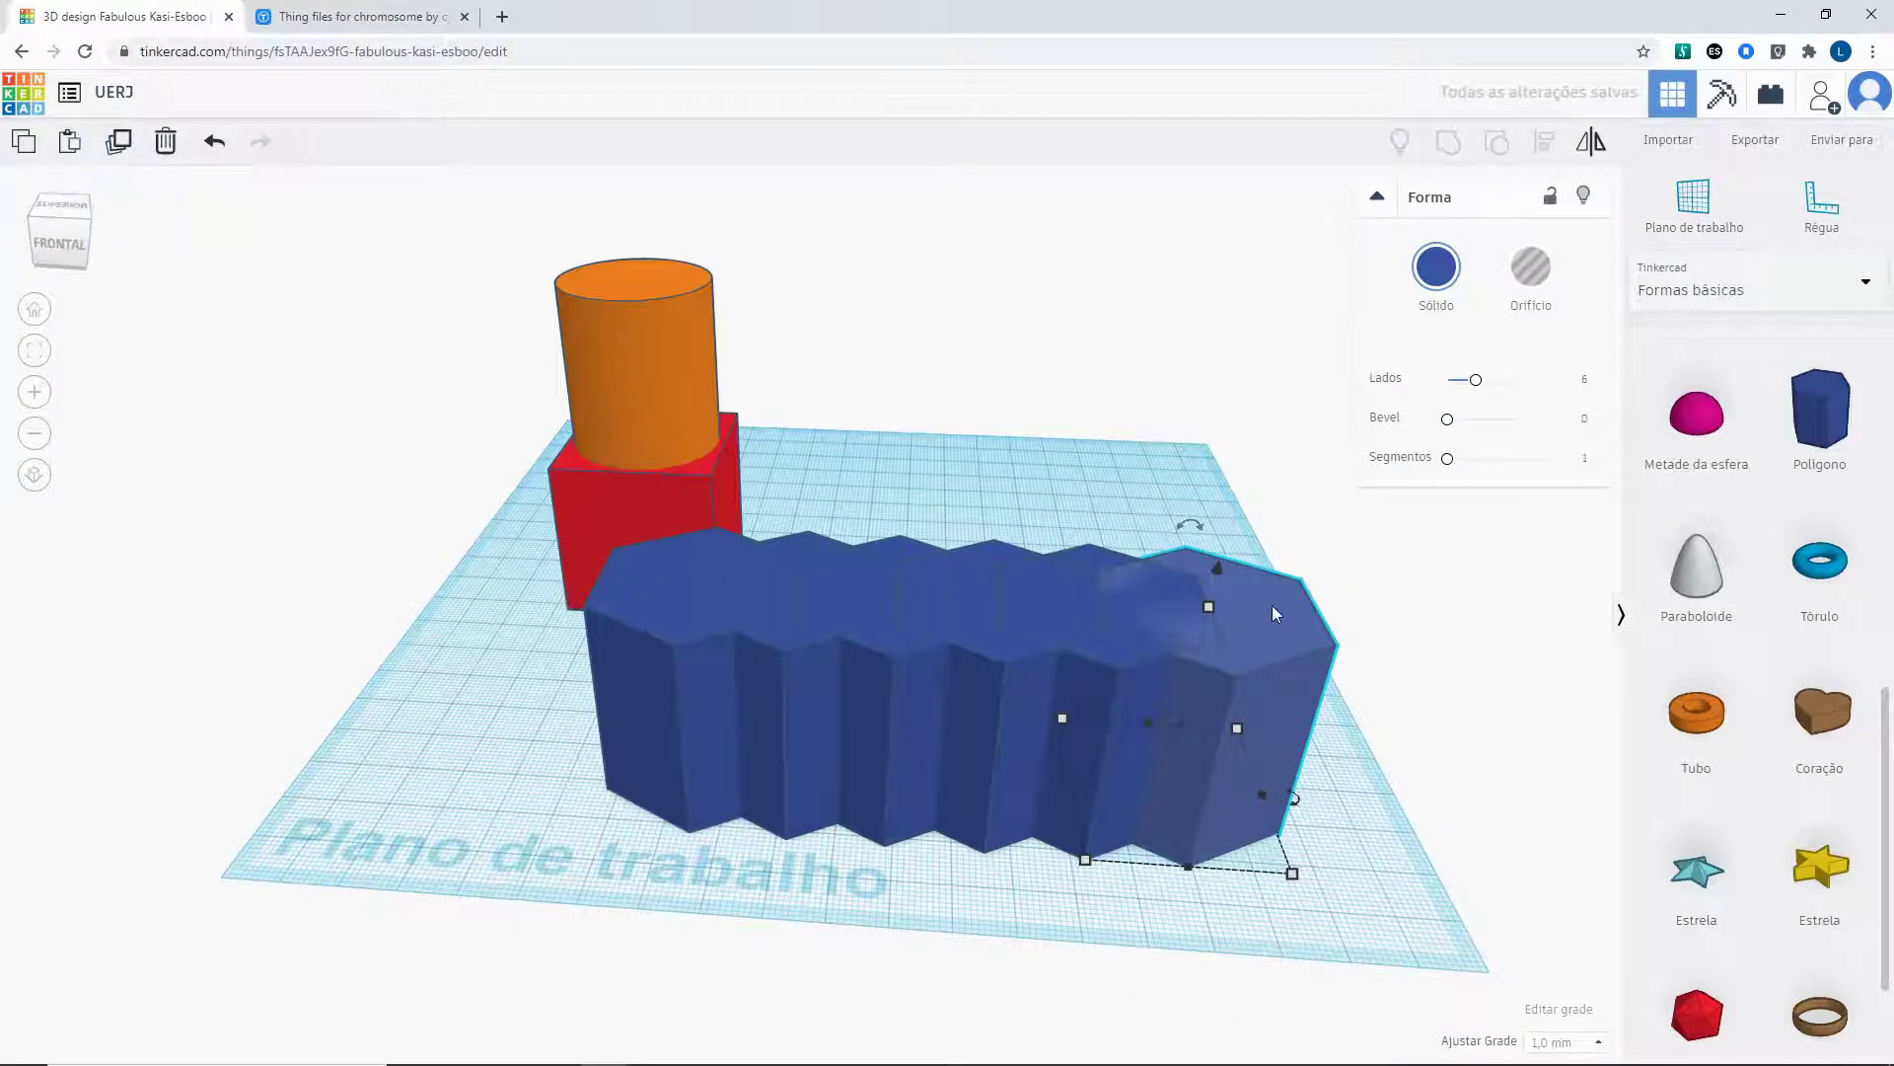
pyautogui.press('Delete')
pyautogui.click(1151, 620)
pyautogui.press('Delete')
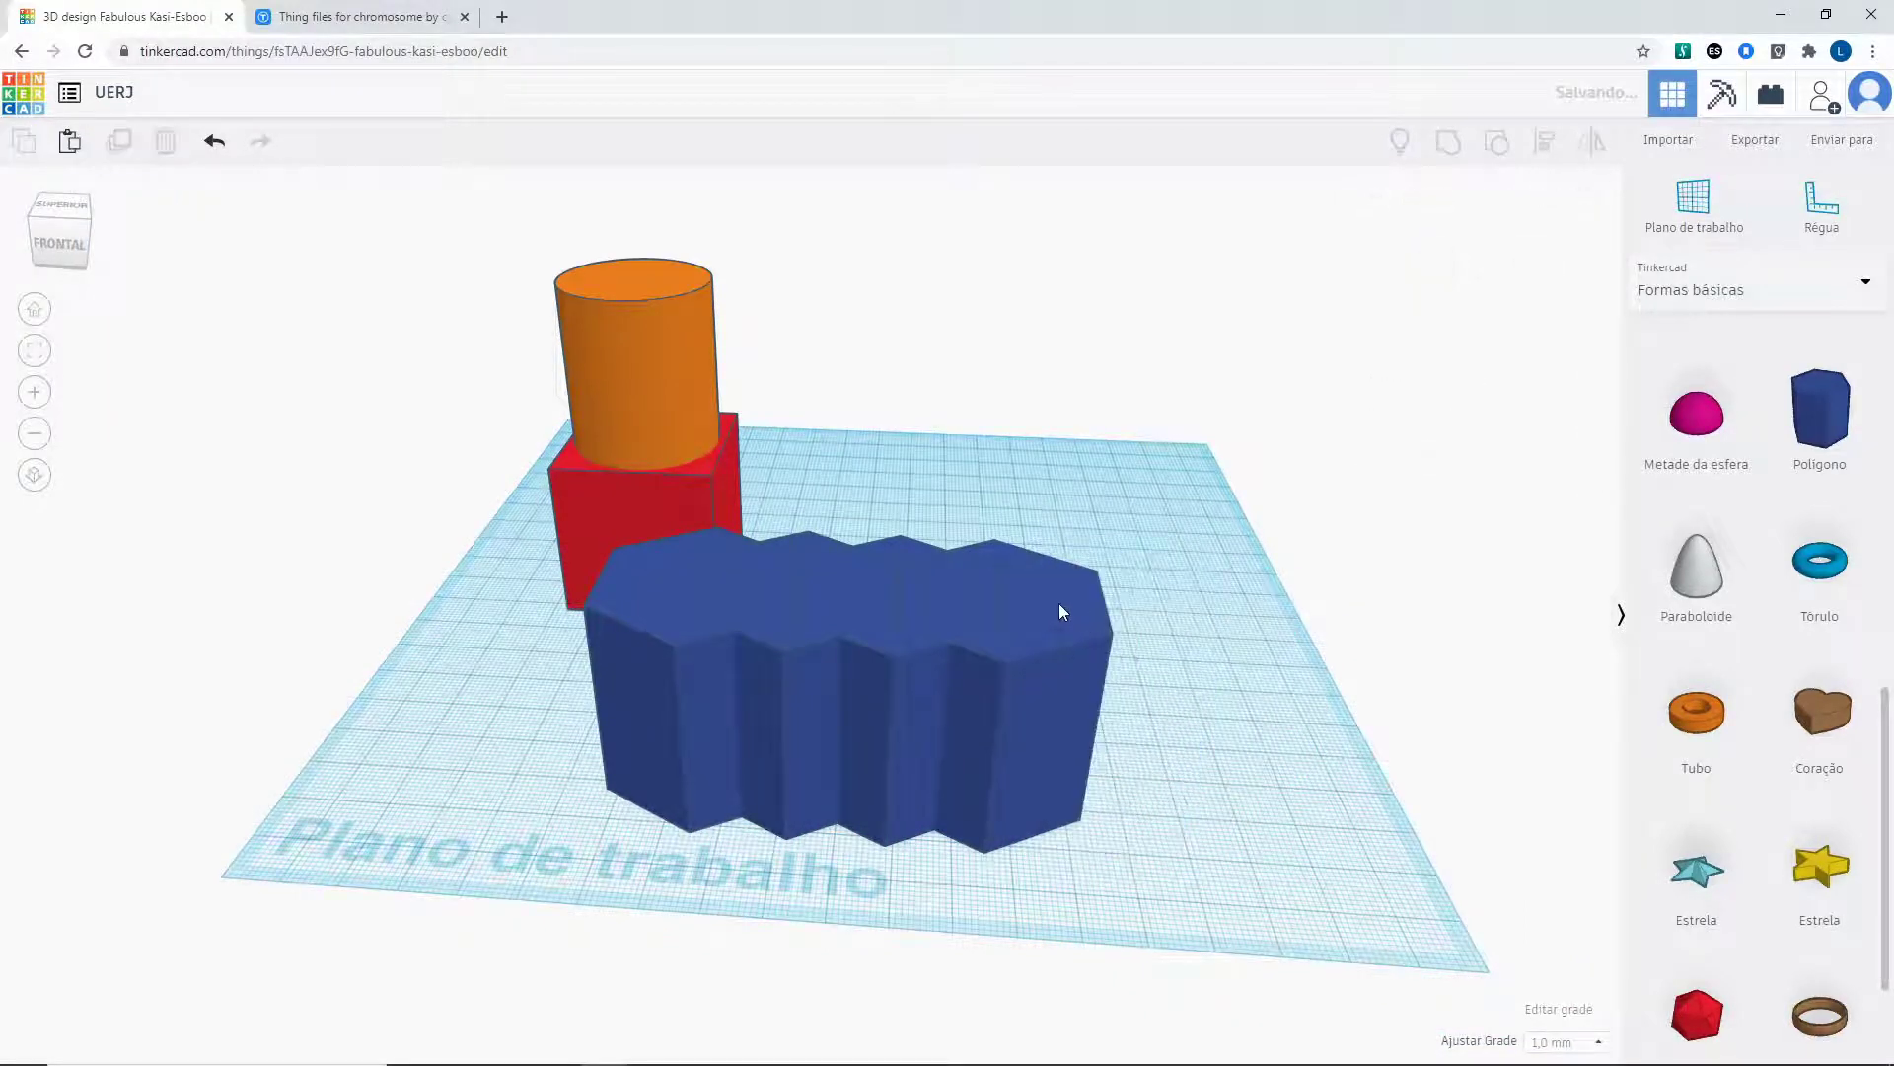
pyautogui.click(1057, 602)
pyautogui.press('Delete')
pyautogui.click(914, 588)
pyautogui.press('Delete')
pyautogui.click(844, 584)
pyautogui.press('Delete')
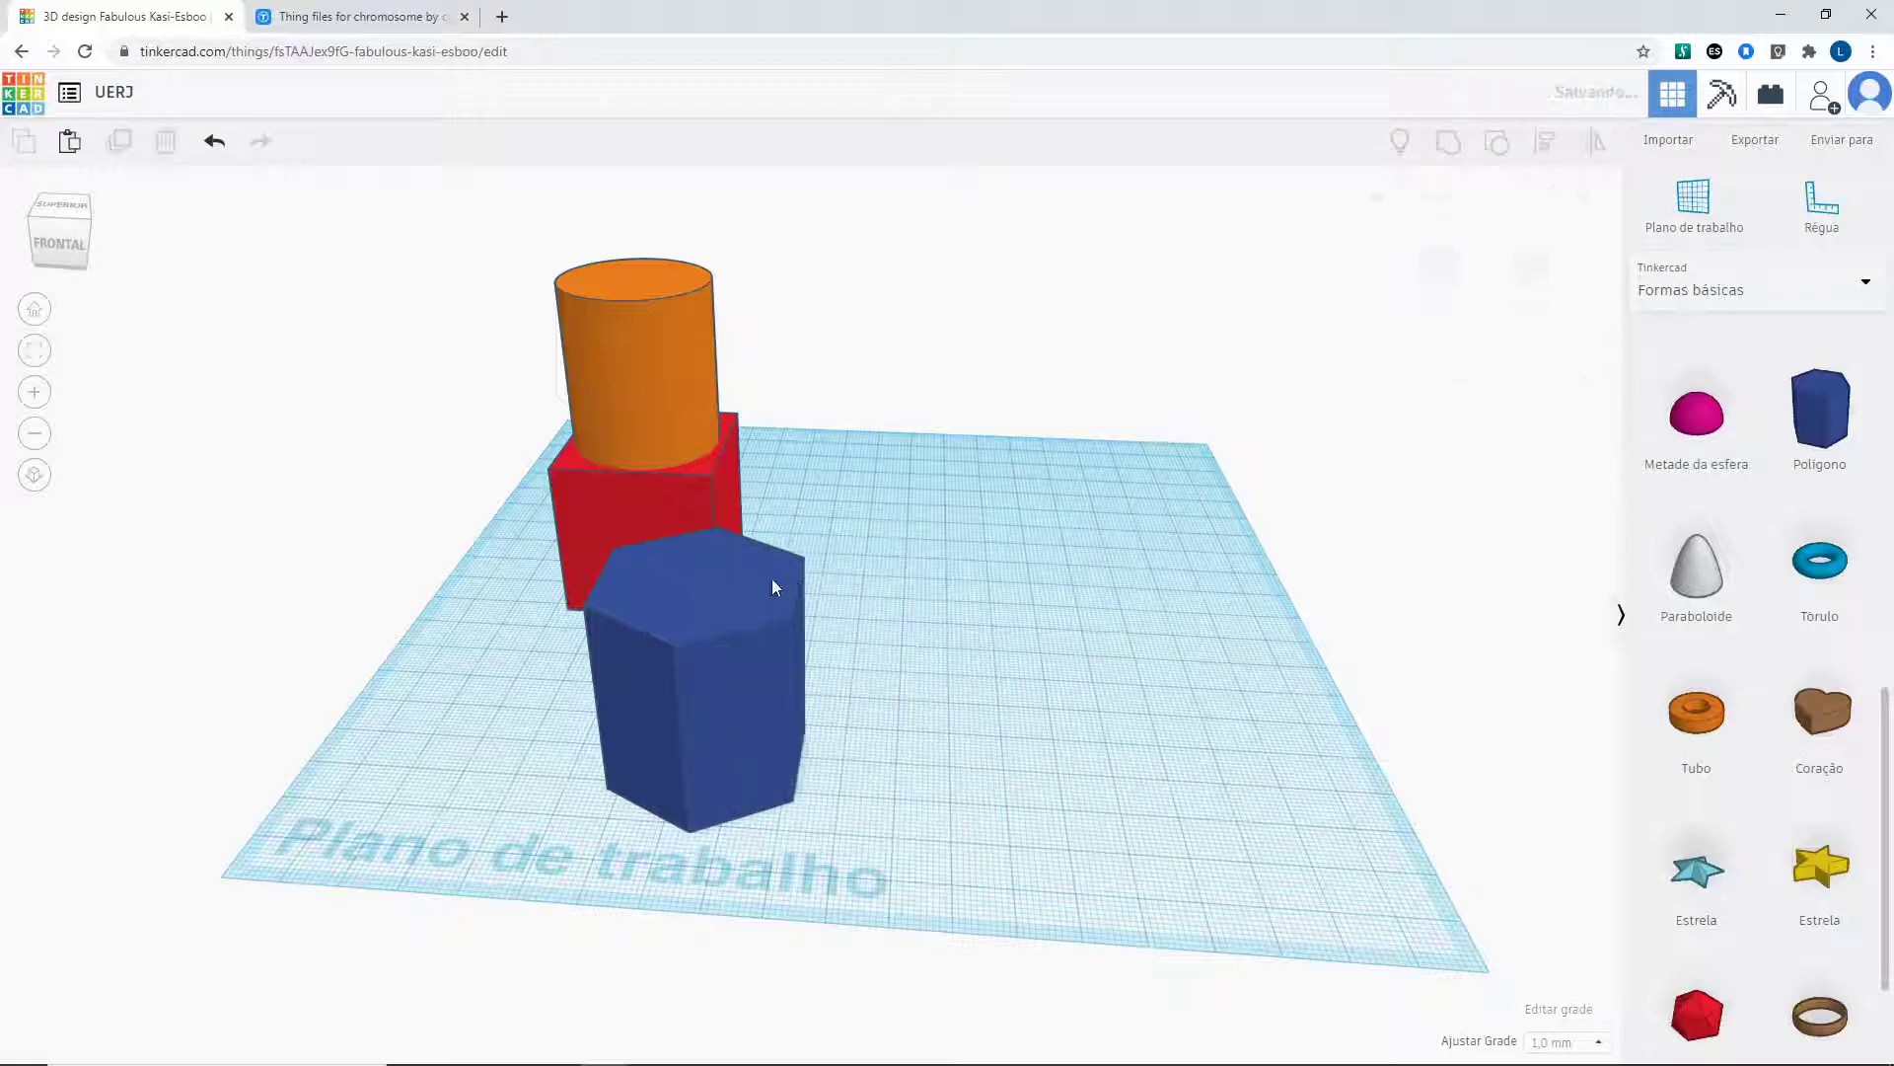
# Duplicate the polygon, shift the copy about 43 mm sideways, and repeat the duplication twice more at the same spacing.
pyautogui.click(663, 592)
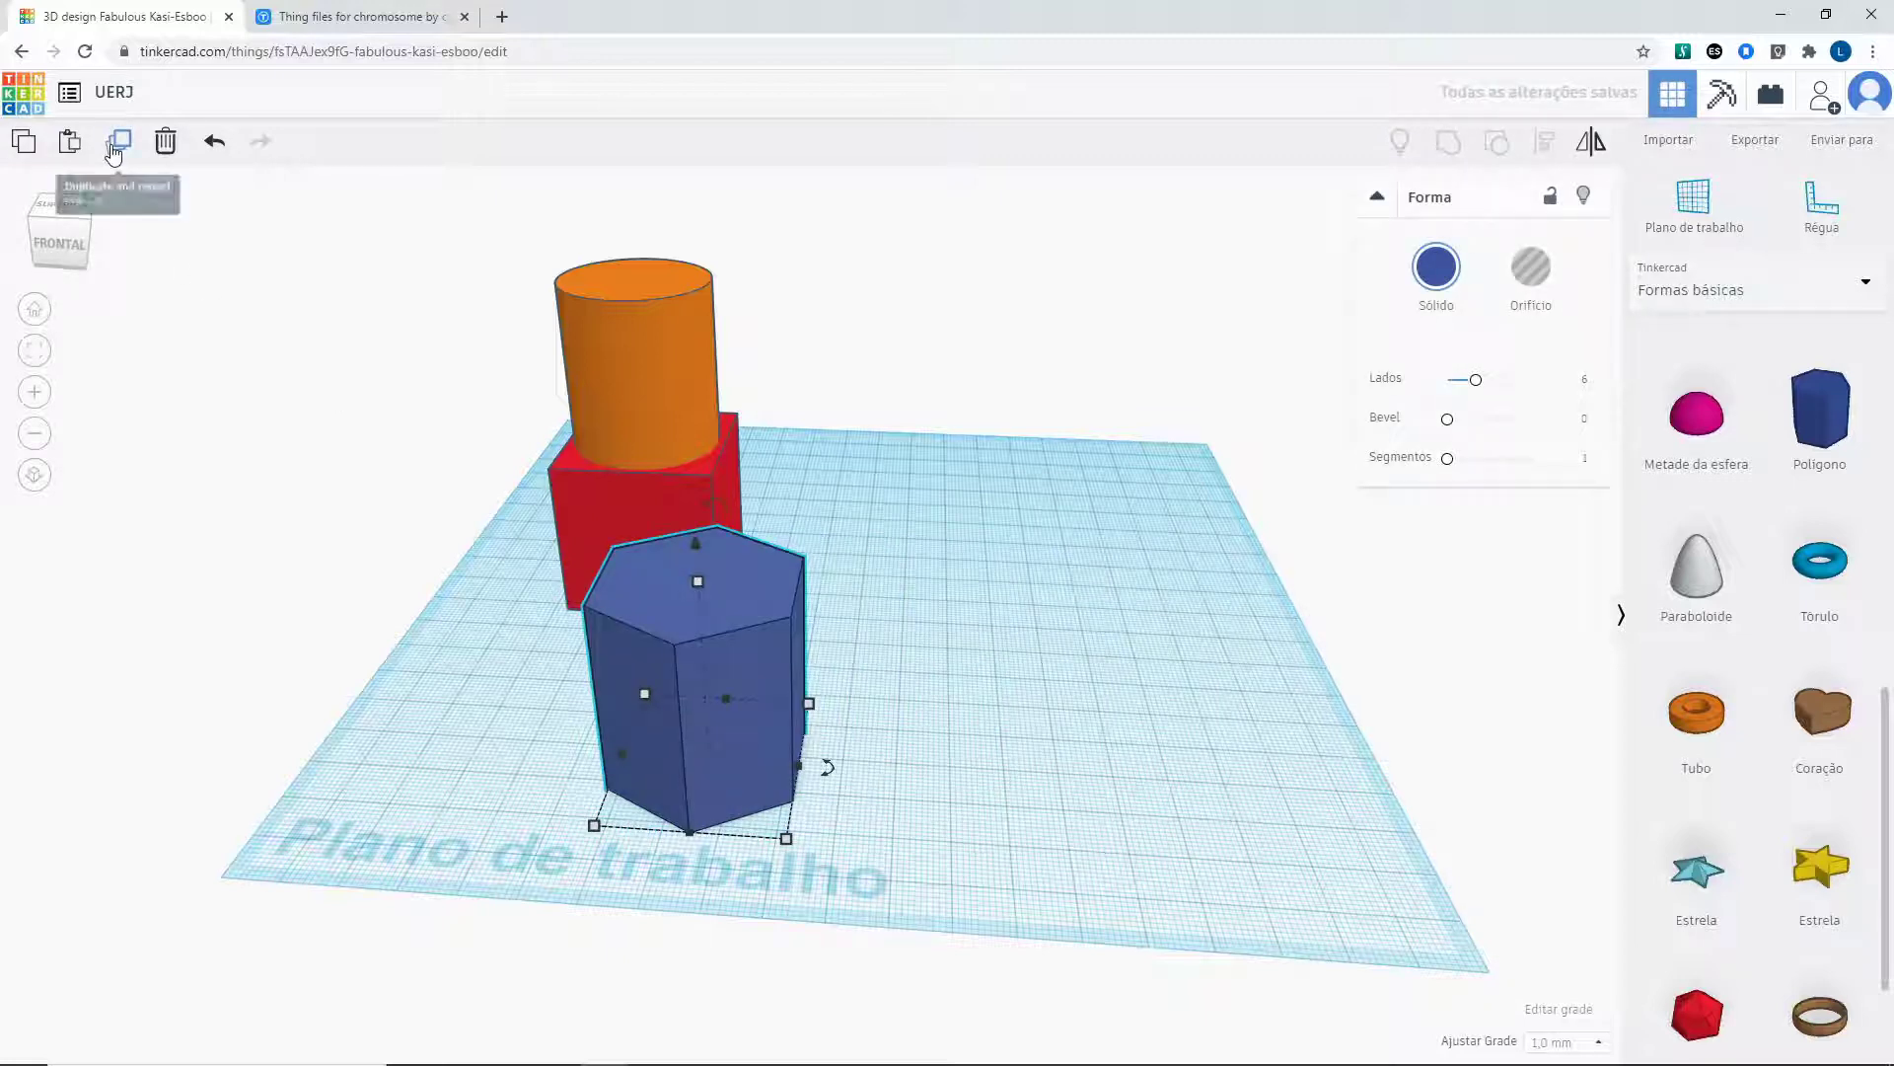
pyautogui.press('Delete')
pyautogui.click(617, 572)
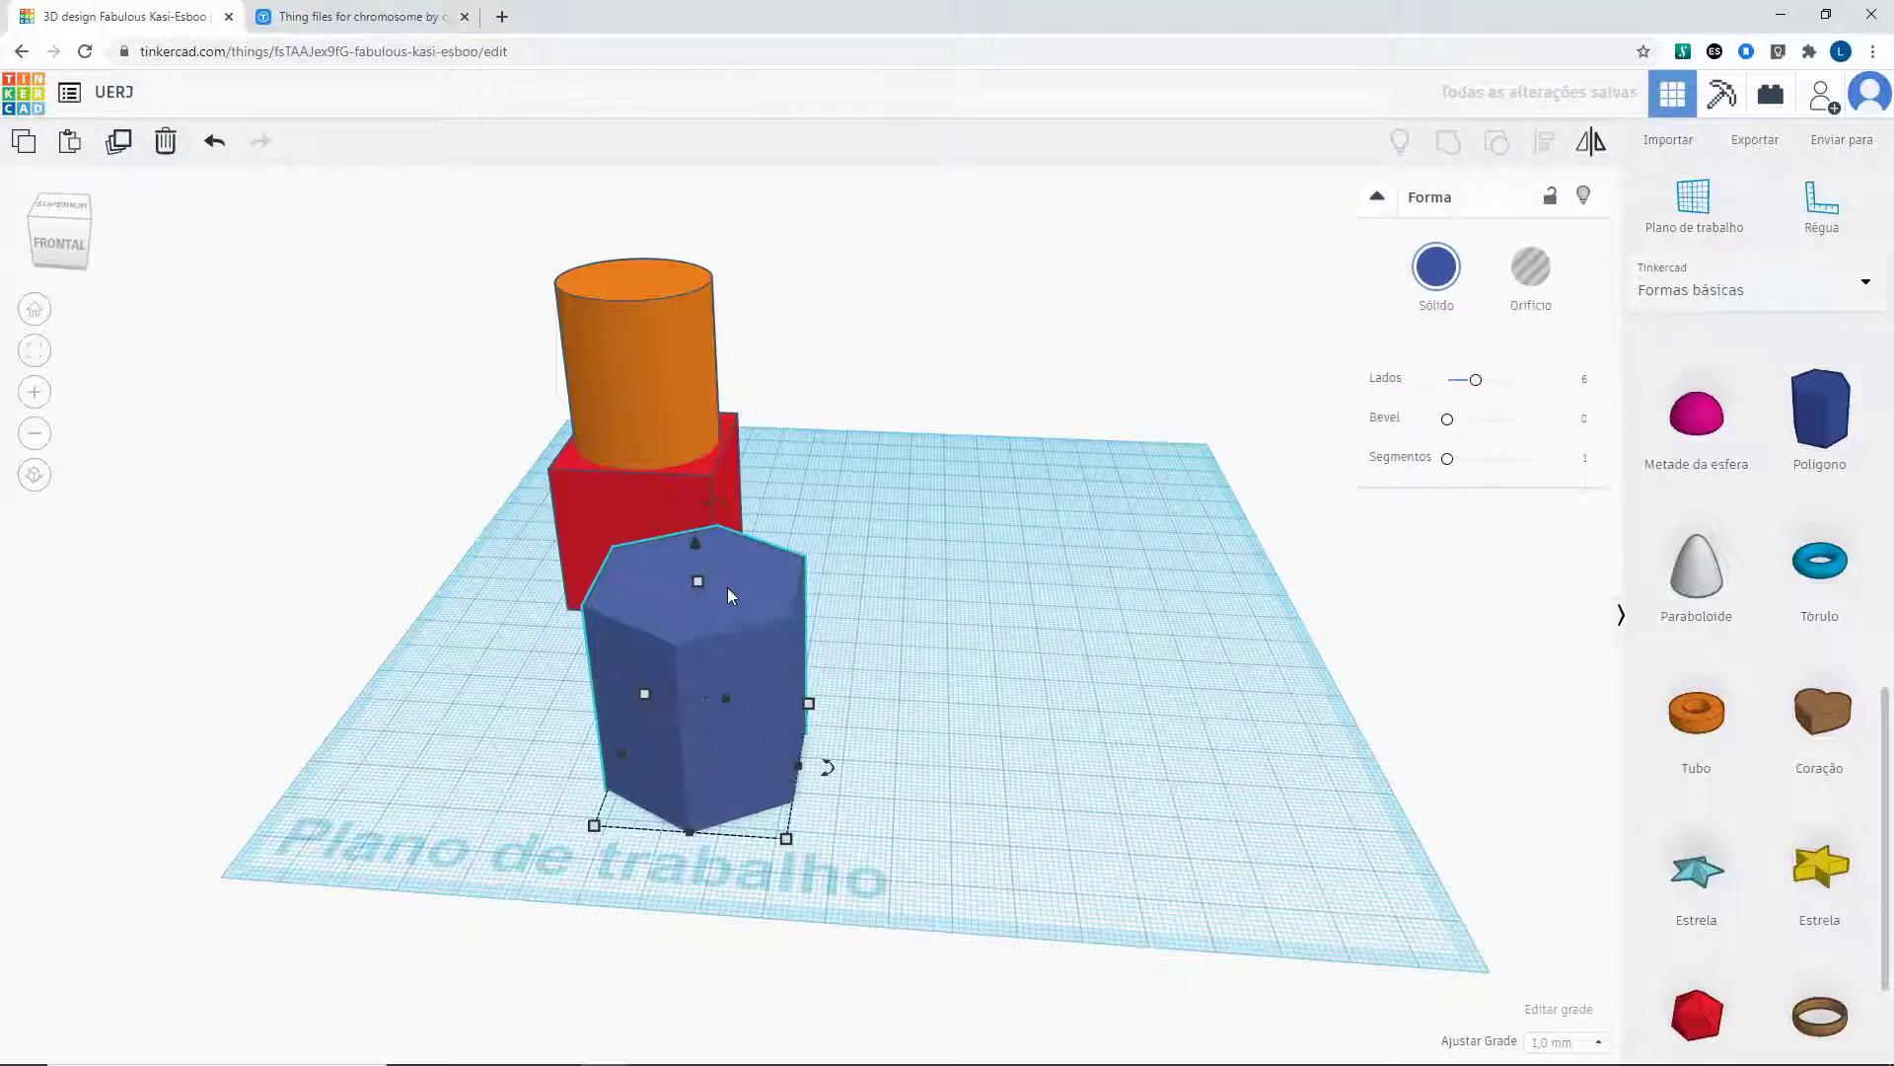
pyautogui.hotkey('ctrl', 'd')
pyautogui.moveTo(730, 595); pyautogui.dragTo(985, 600)
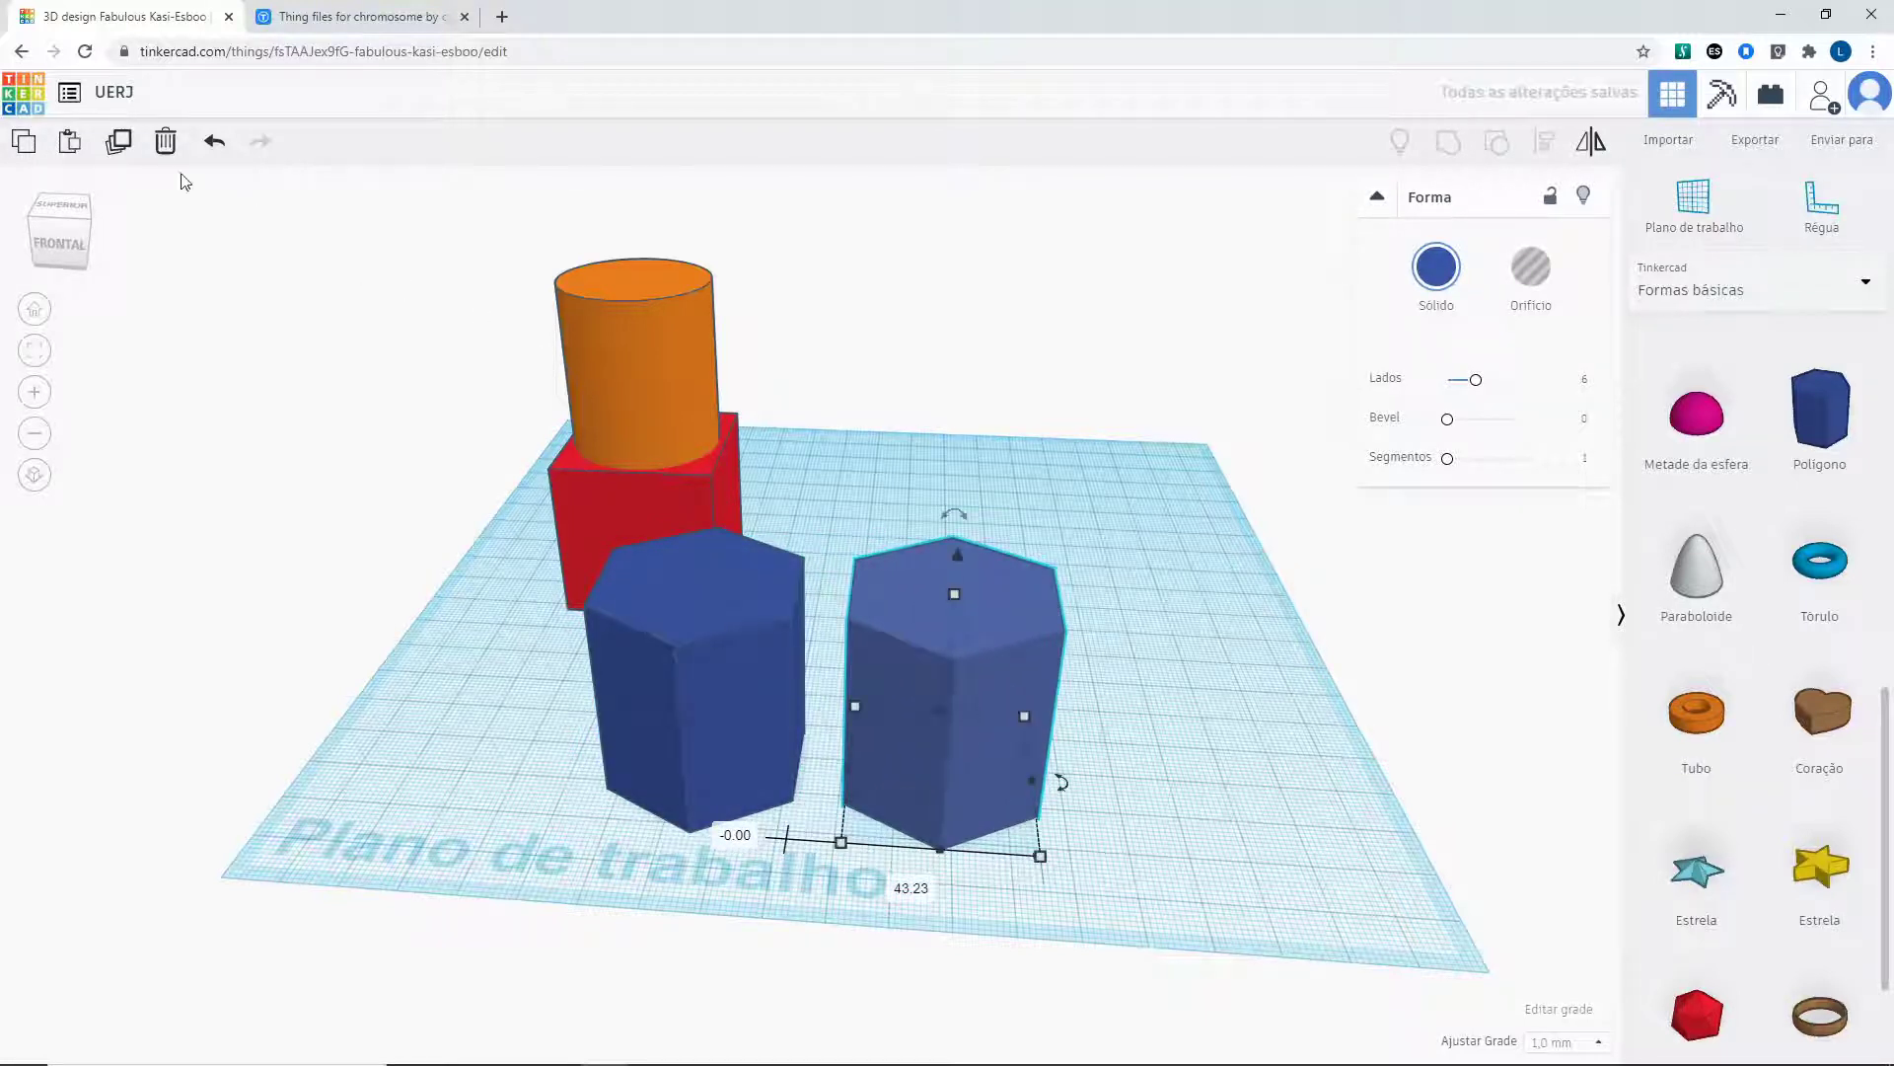
pyautogui.click(121, 143)
pyautogui.click(121, 143)
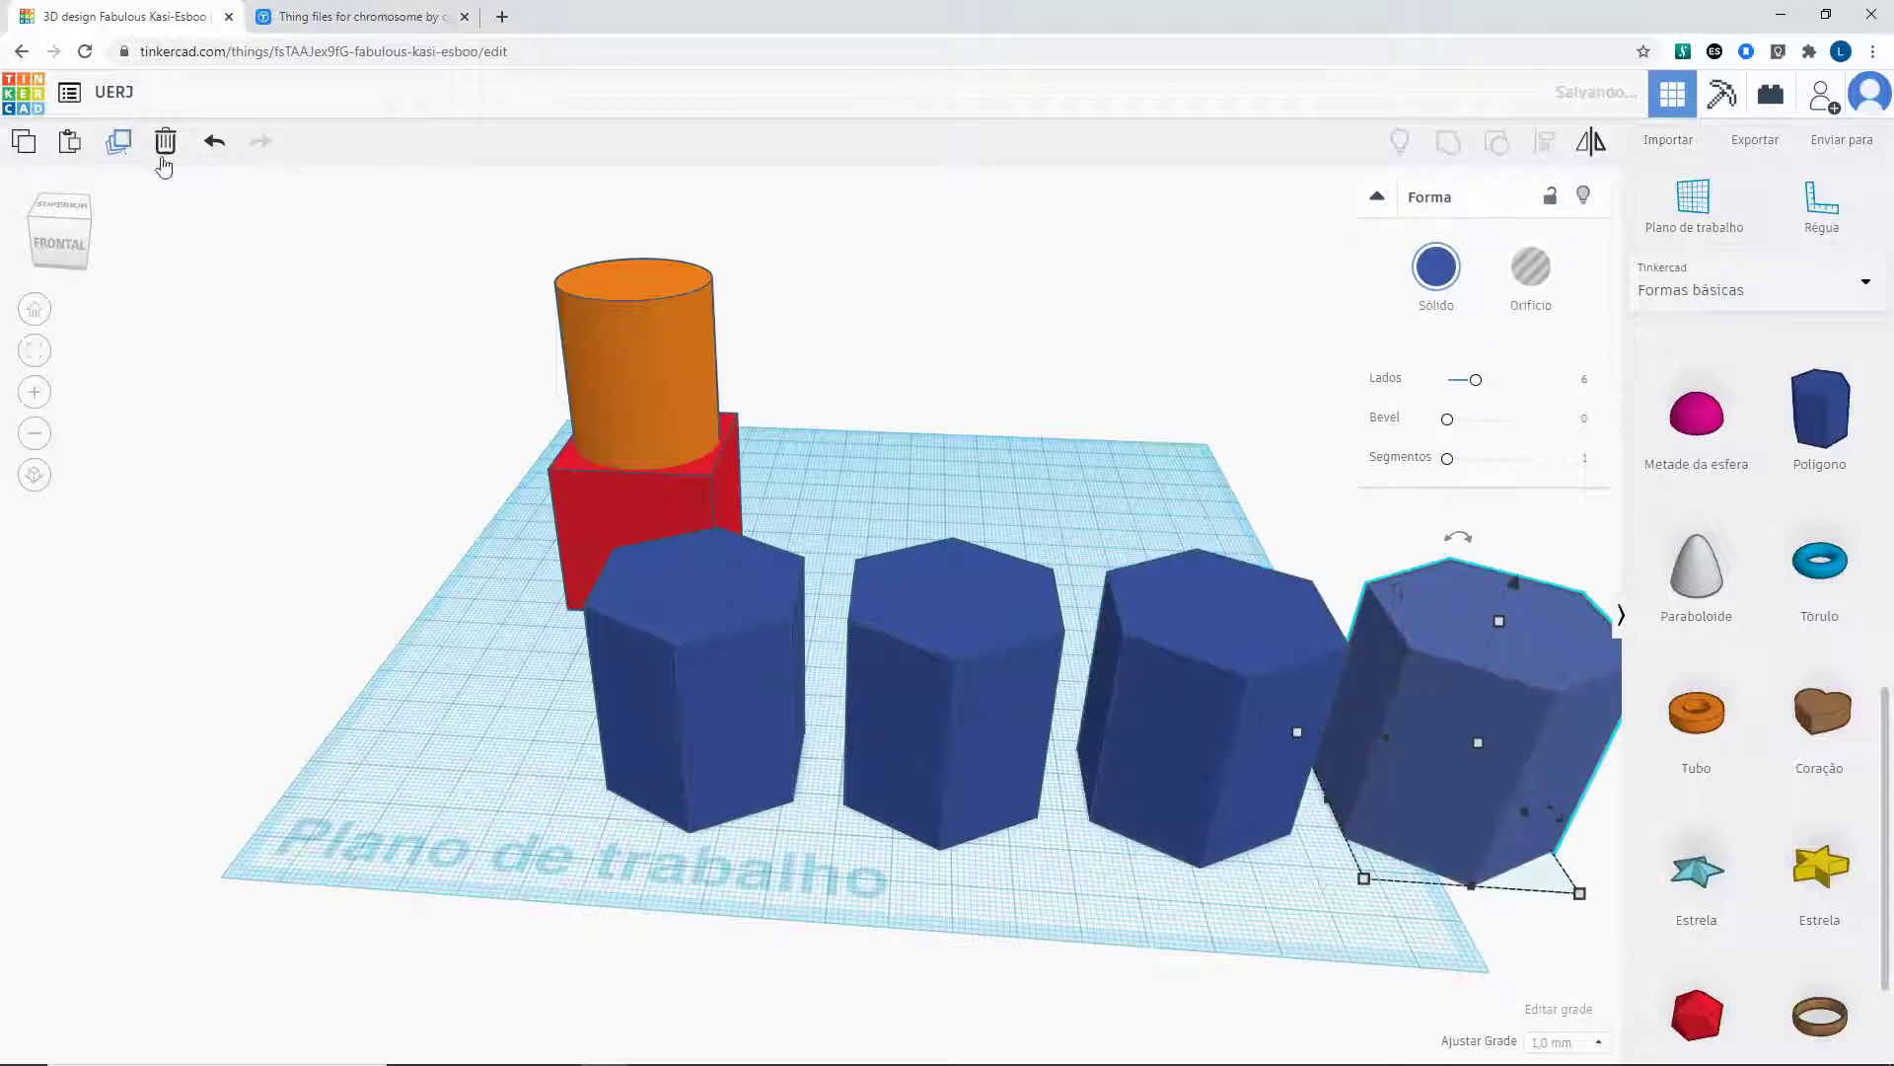
# Remove the three duplicated polygons, keeping only the original in front of the red box.
pyautogui.scroll(-5, 513, 497)
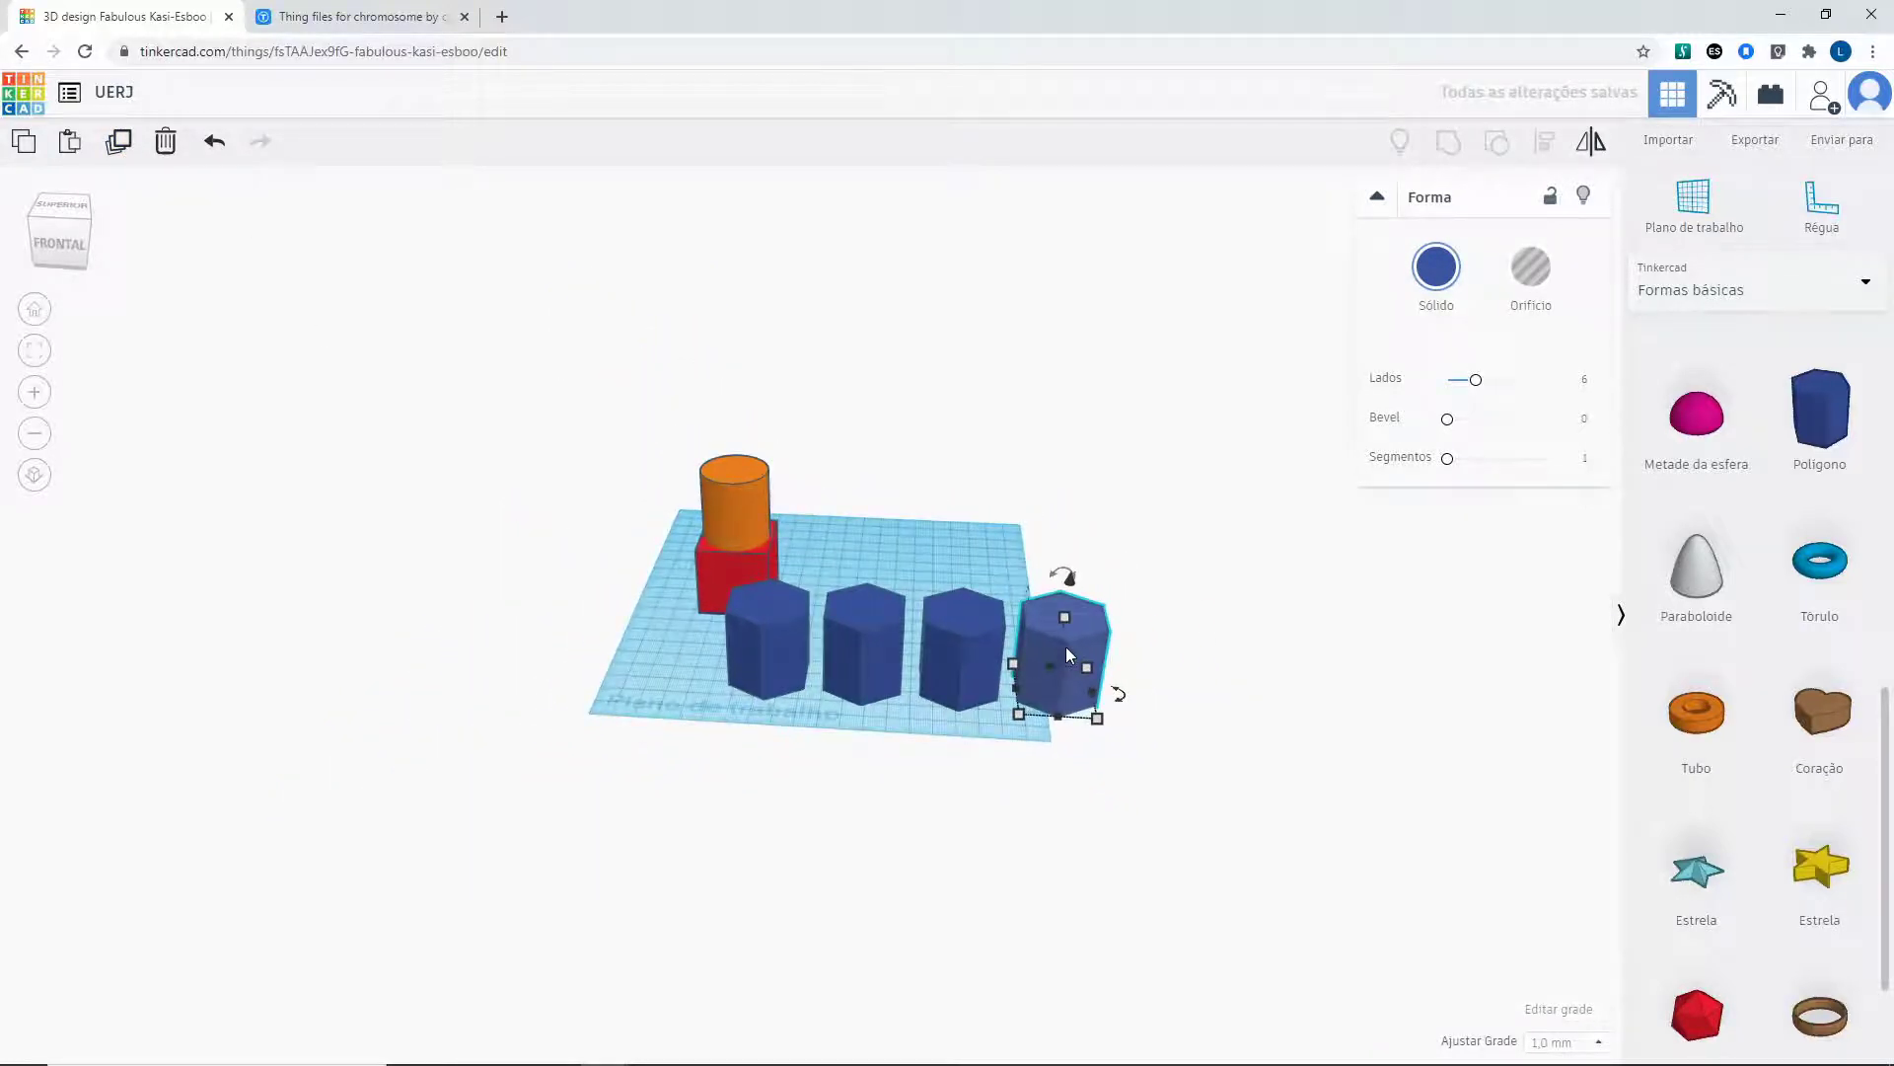
pyautogui.hotkey('ctrl', 'z')
pyautogui.hotkey('ctrl', 'z')
pyautogui.press('Delete')
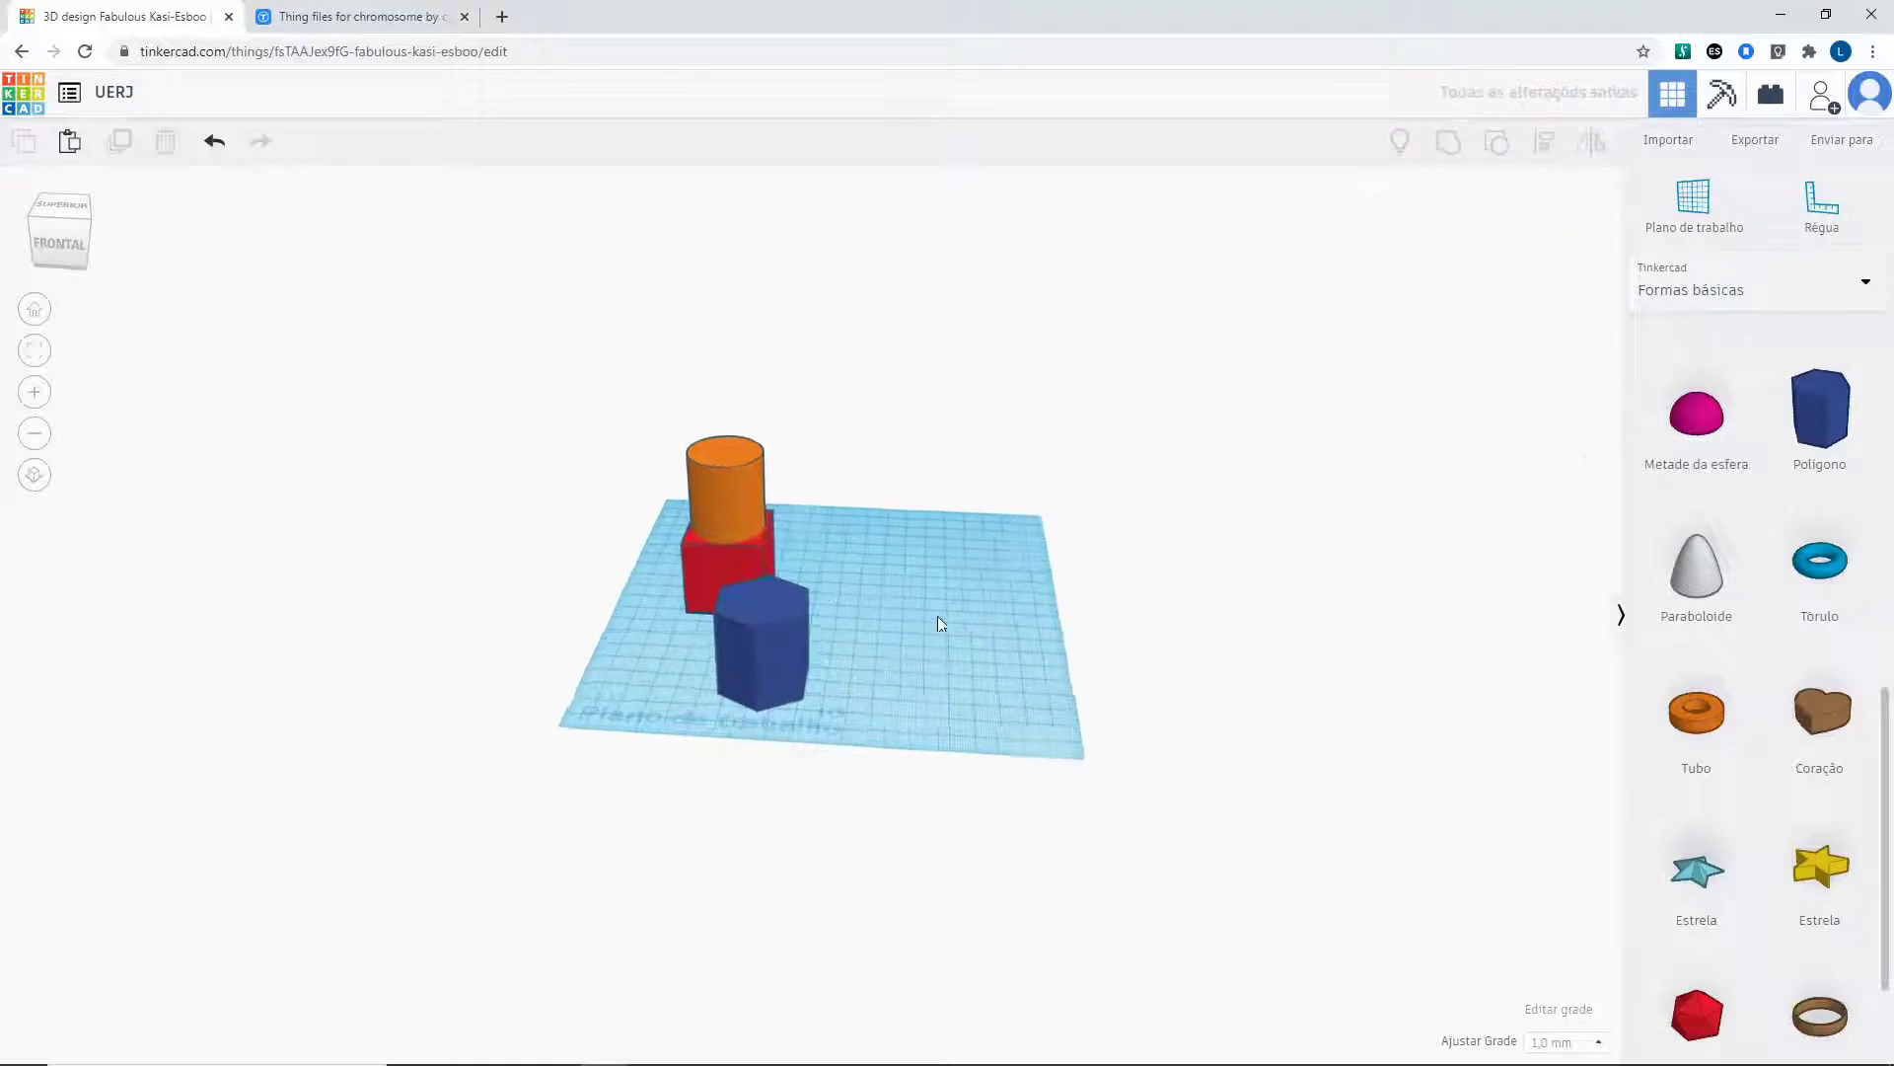
# Undo the last four changes to the polygons and redo all of them.
pyautogui.scroll(5, 939, 626)
pyautogui.click(655, 587)
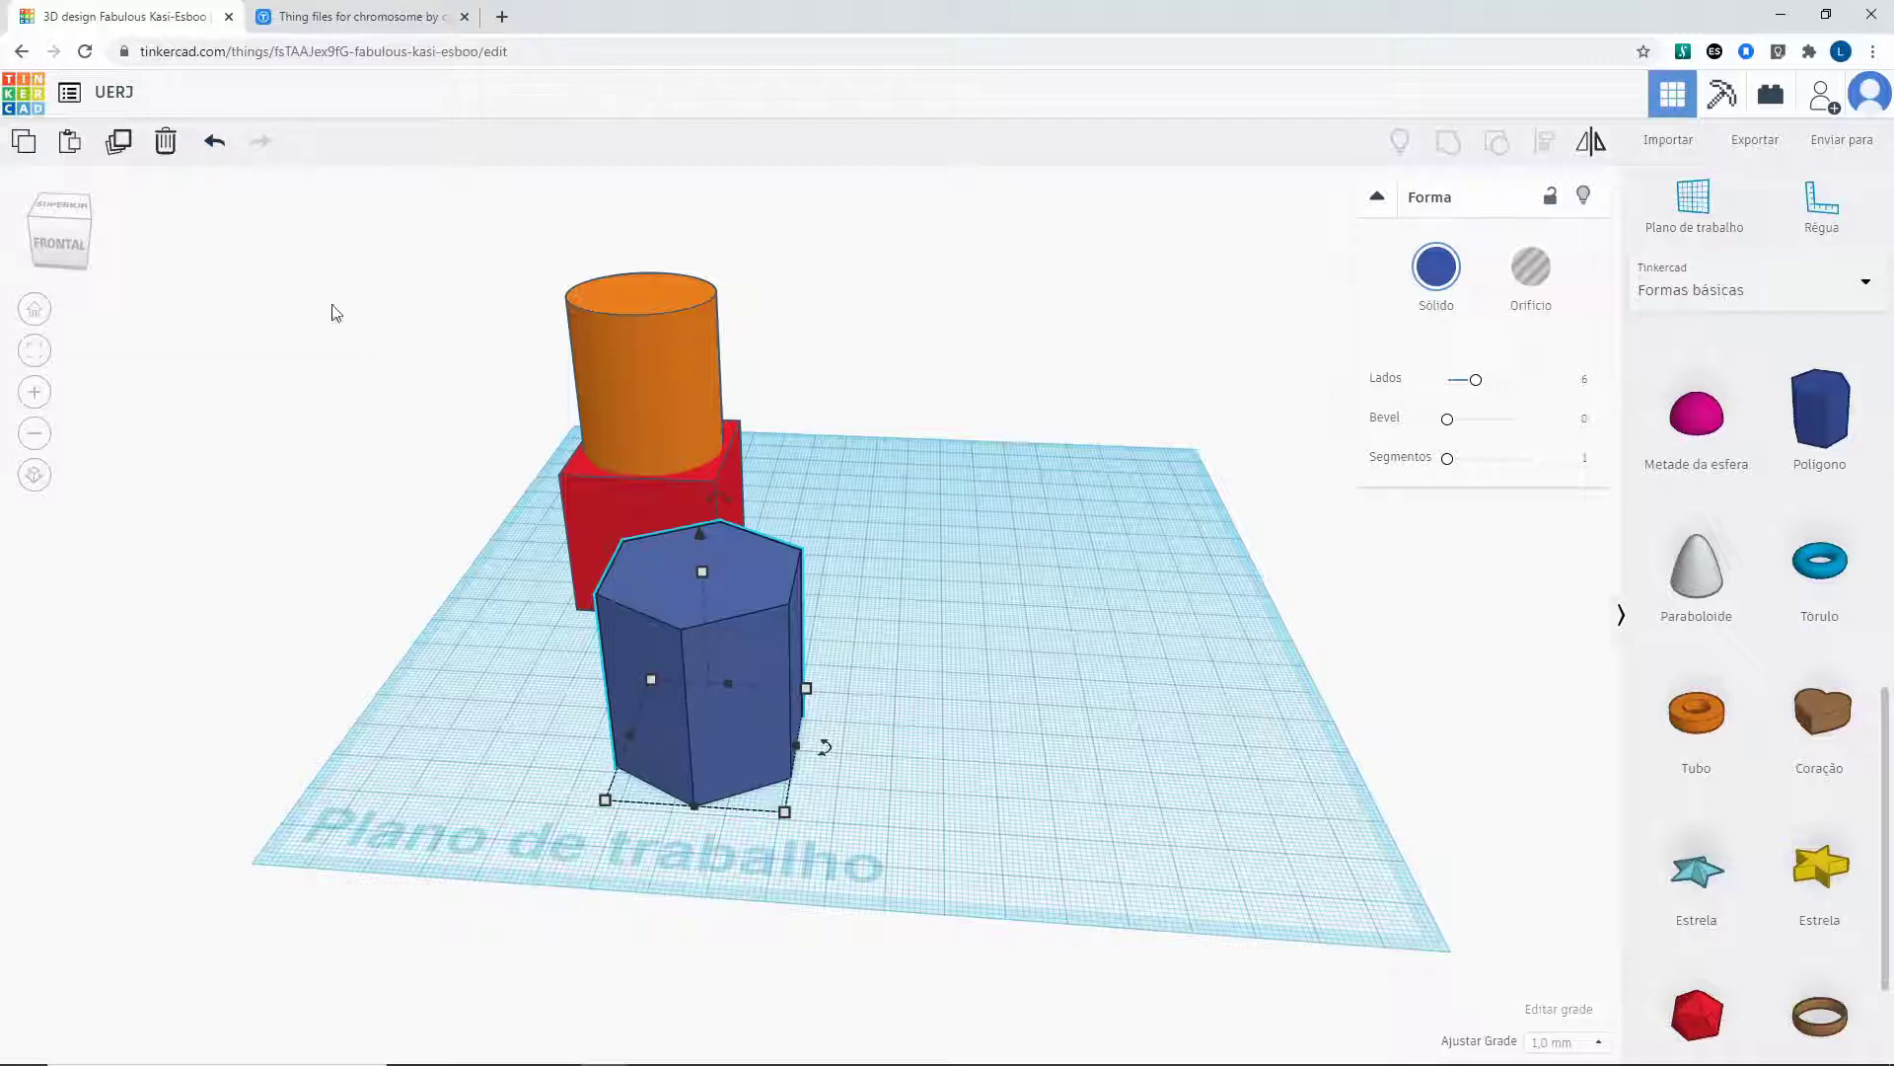
pyautogui.click(214, 148)
pyautogui.click(214, 148)
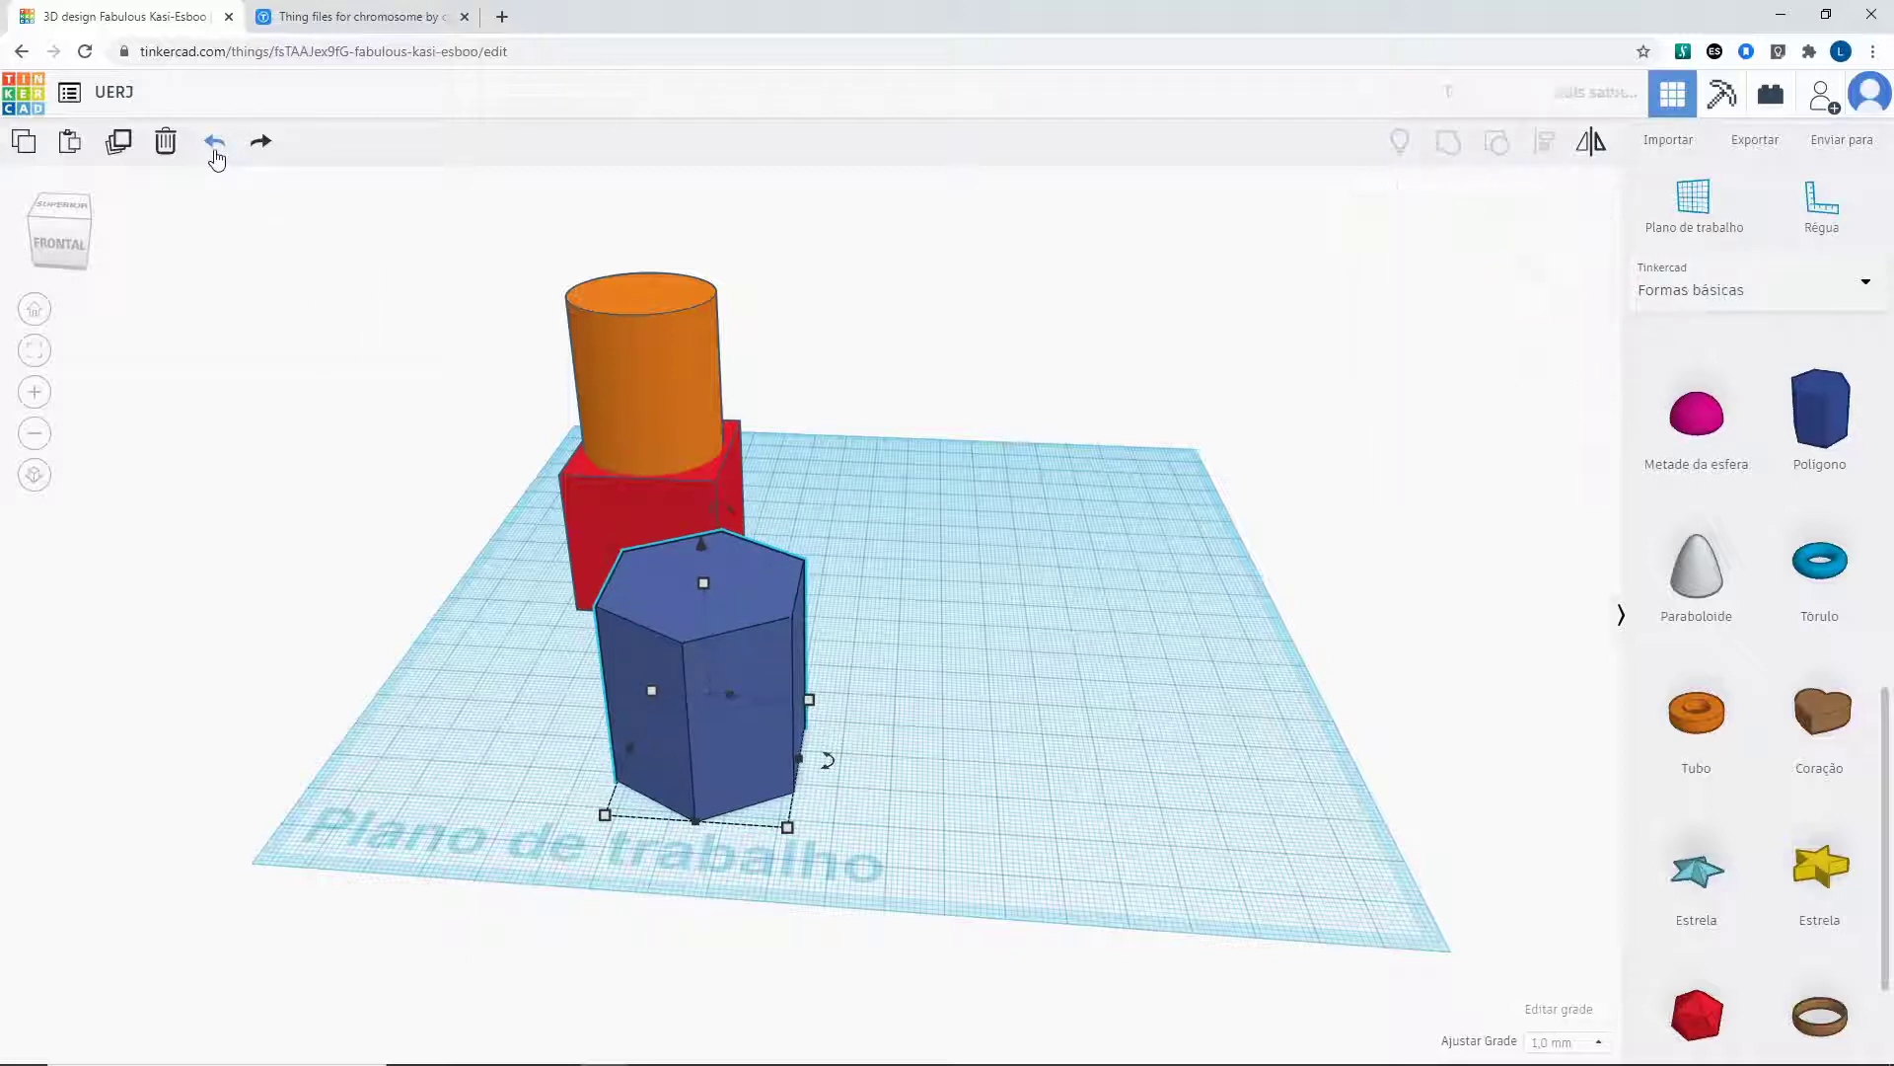
pyautogui.click(214, 148)
pyautogui.click(214, 148)
pyautogui.click(261, 146)
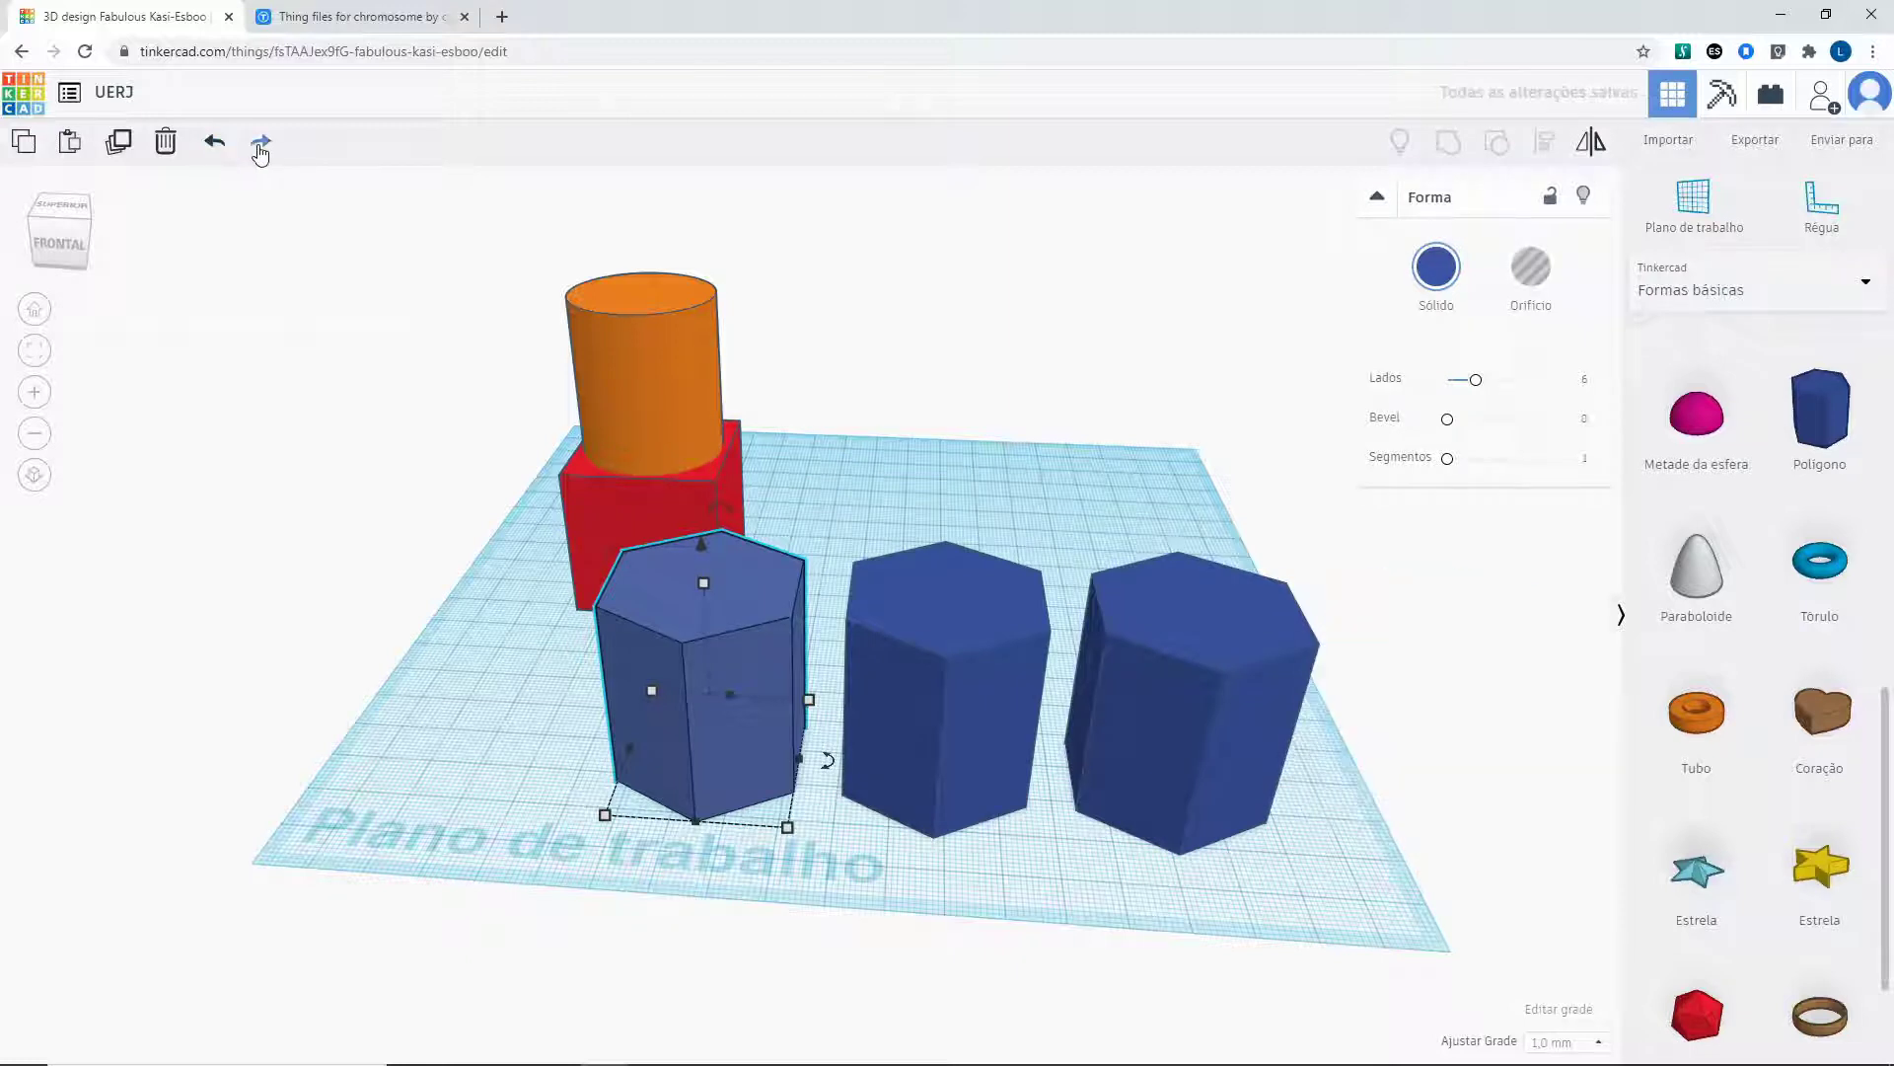
pyautogui.click(261, 146)
pyautogui.click(260, 146)
pyautogui.click(260, 146)
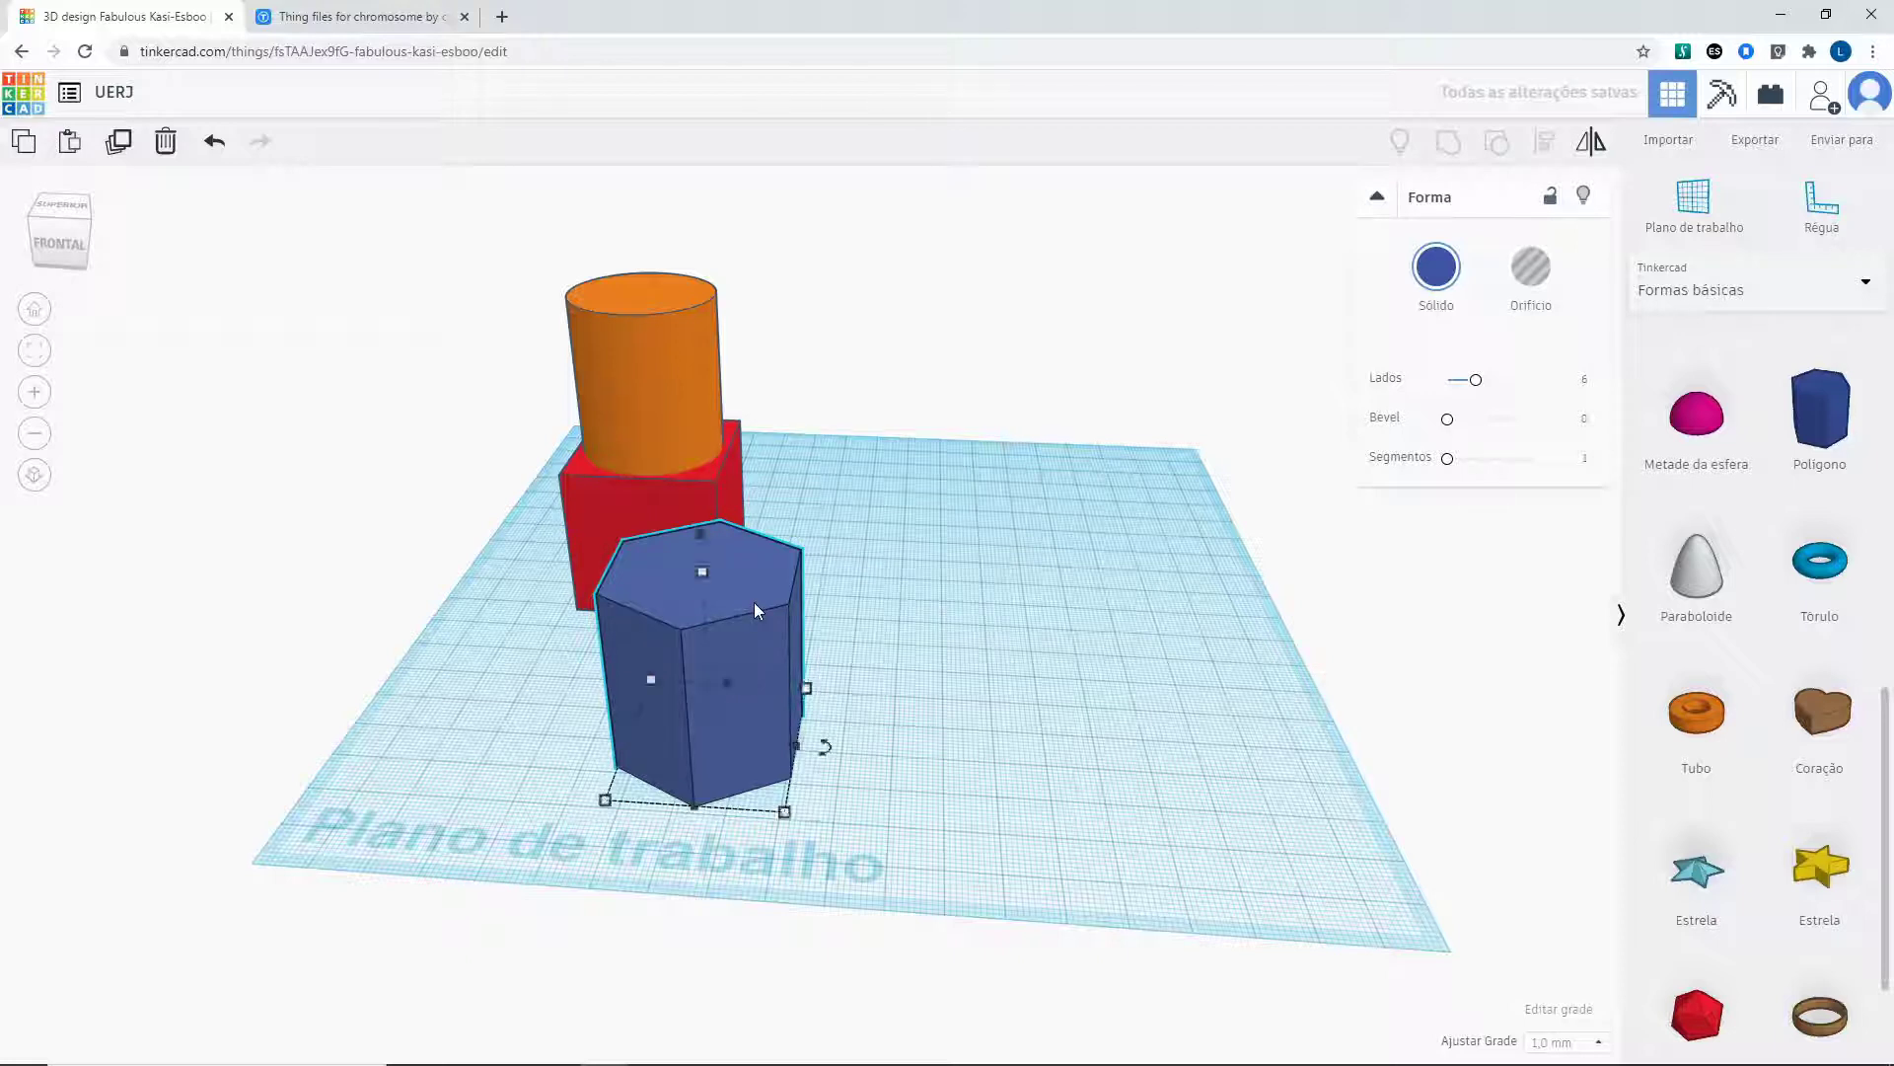
# Clear the workplane by deleting the polygon, the red box and the orange cylinder.
pyautogui.press('Delete')
pyautogui.click(685, 503)
pyautogui.press('Delete')
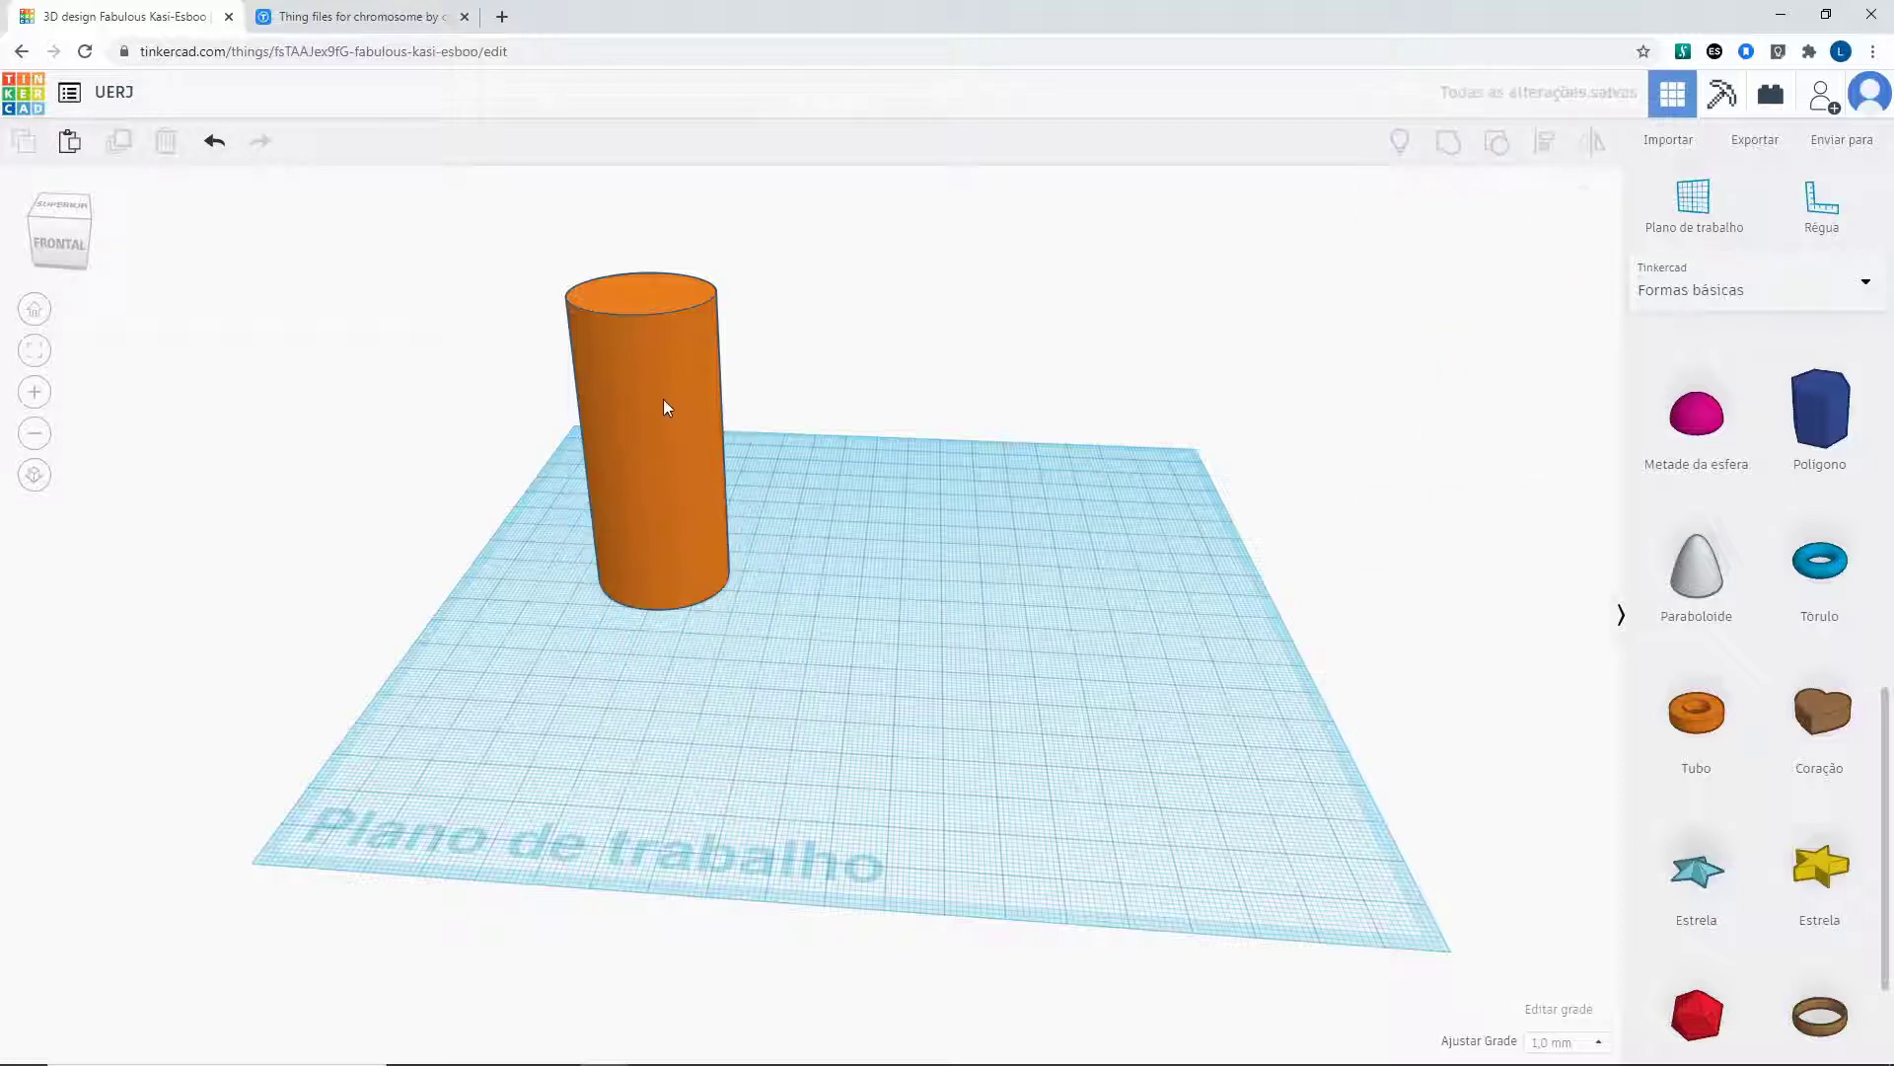
pyautogui.click(664, 405)
pyautogui.press('Delete')
# Open the shape import dialog, view the model files in the Downloads folder, and leave the file chooser without picking one.
pyautogui.moveTo(703, 647); pyautogui.dragTo(886, 726, button='right')
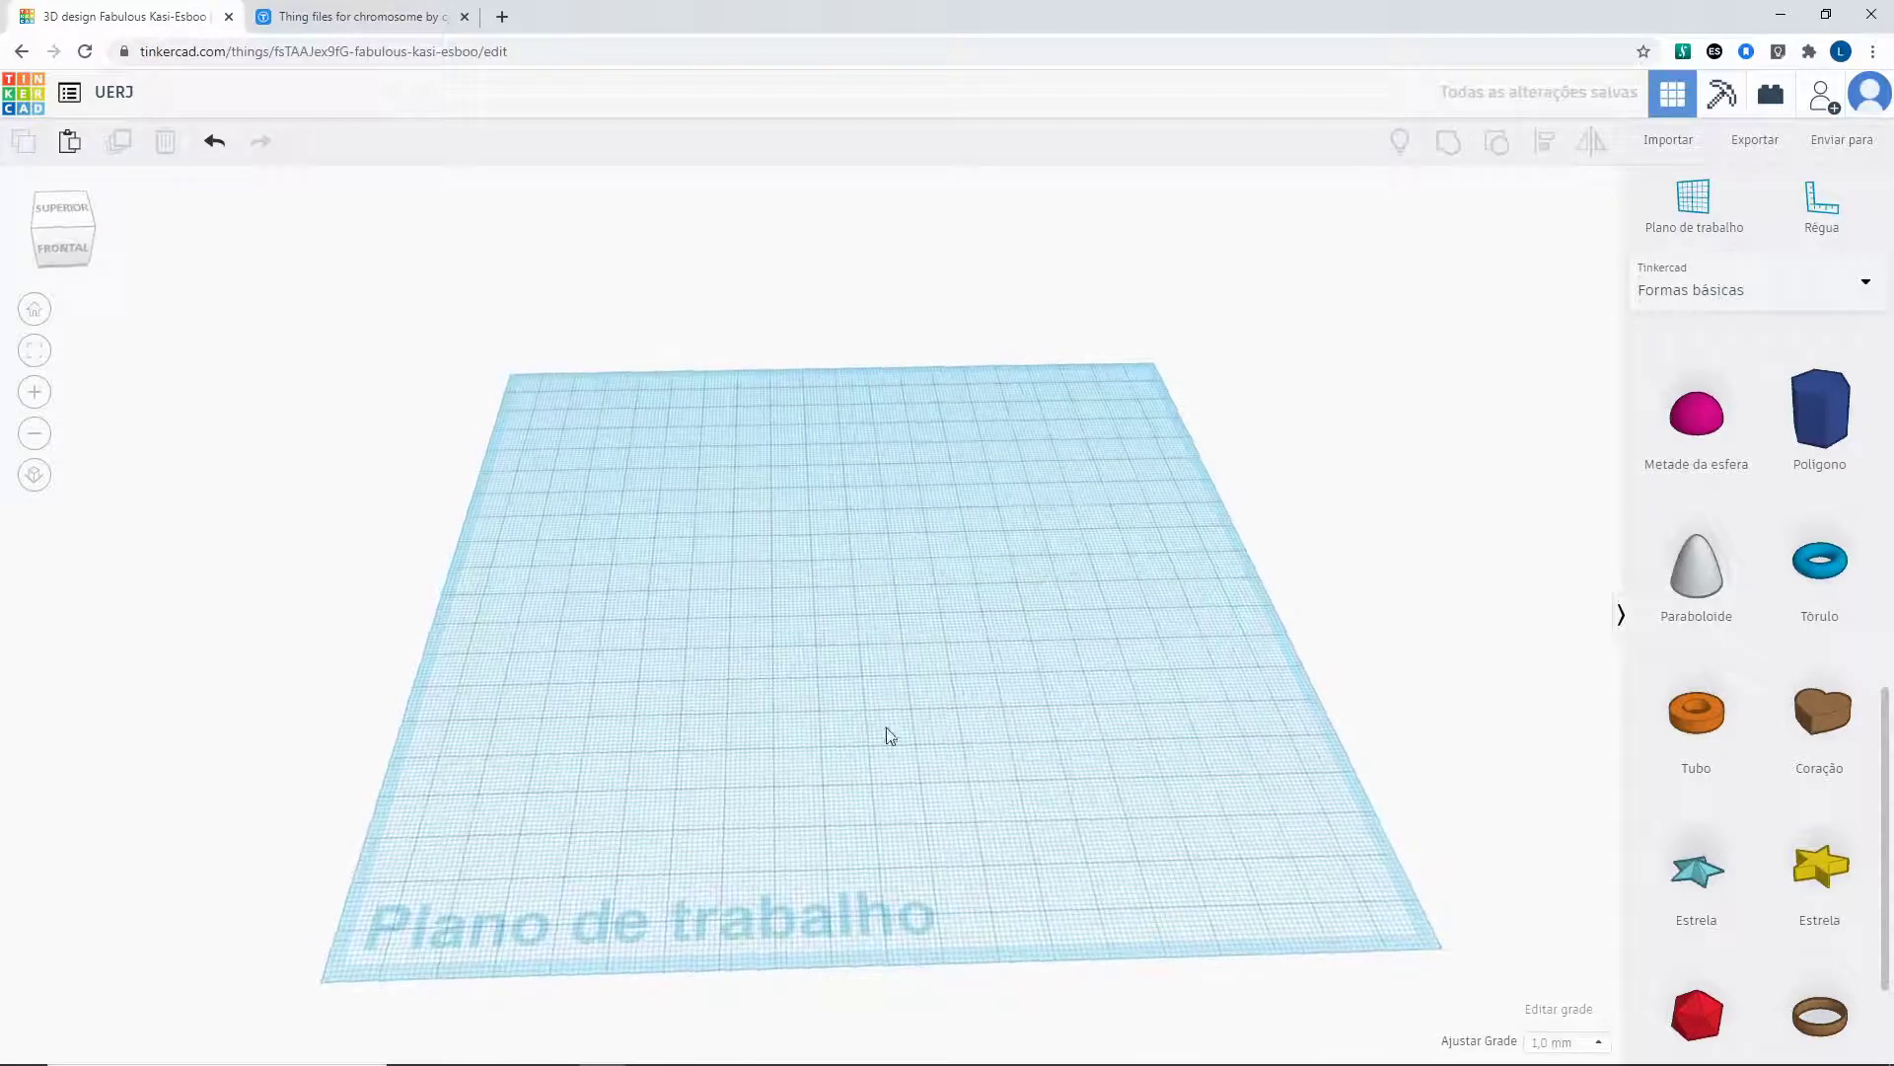
pyautogui.scroll(3, 972, 744)
pyautogui.scroll(-5, 964, 746)
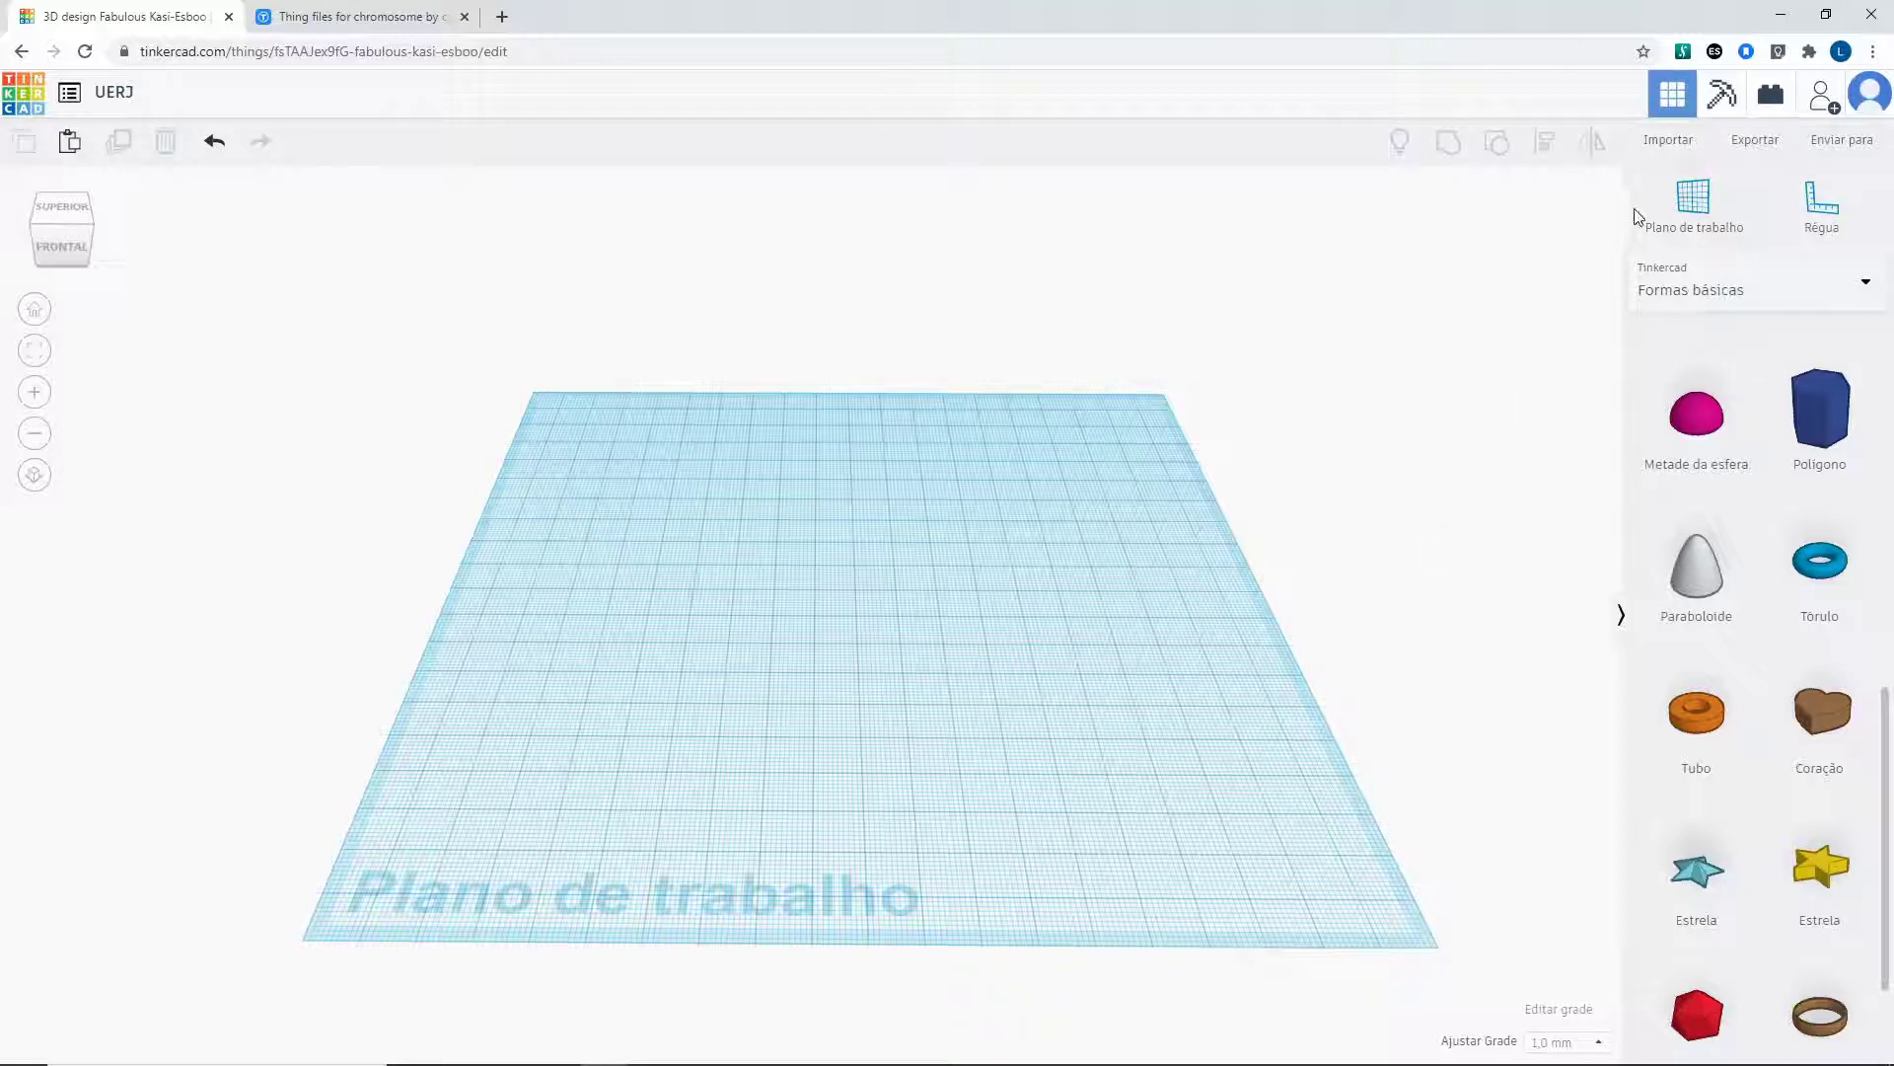
pyautogui.click(1665, 148)
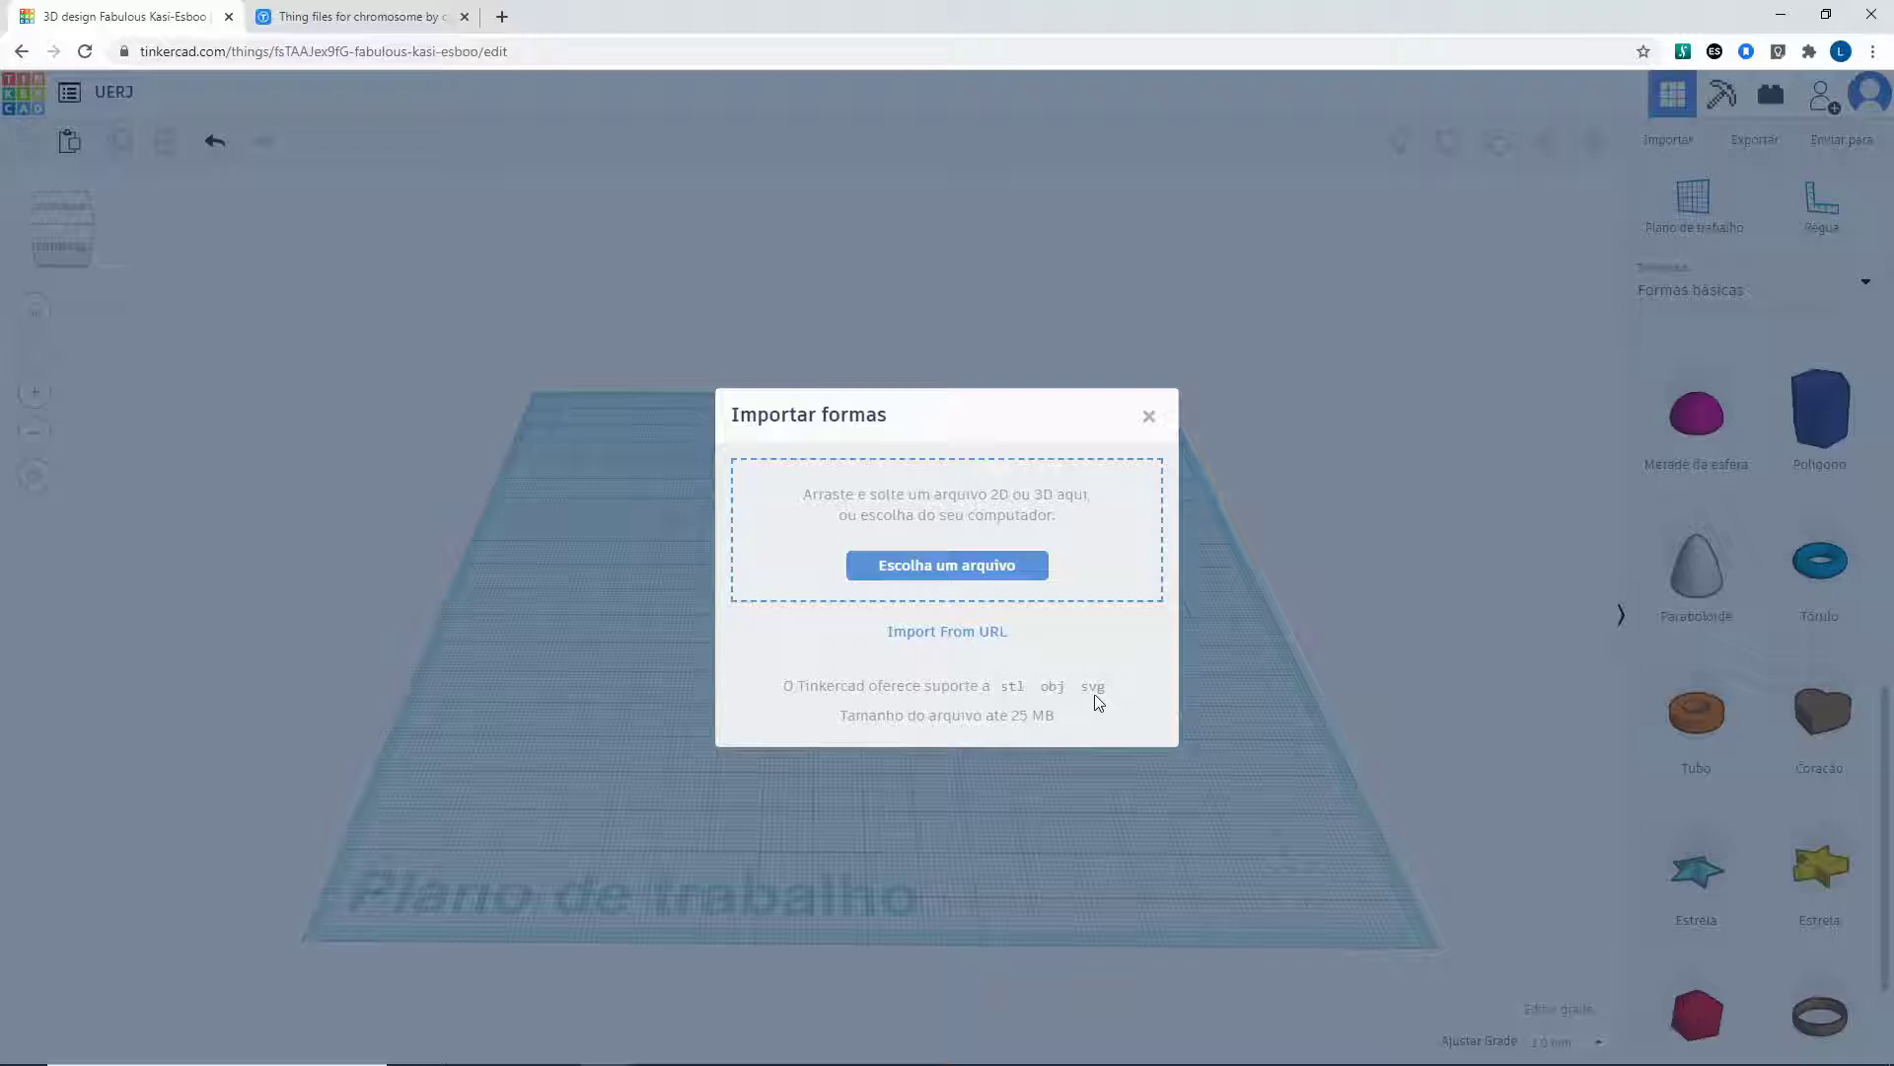
pyautogui.click(995, 566)
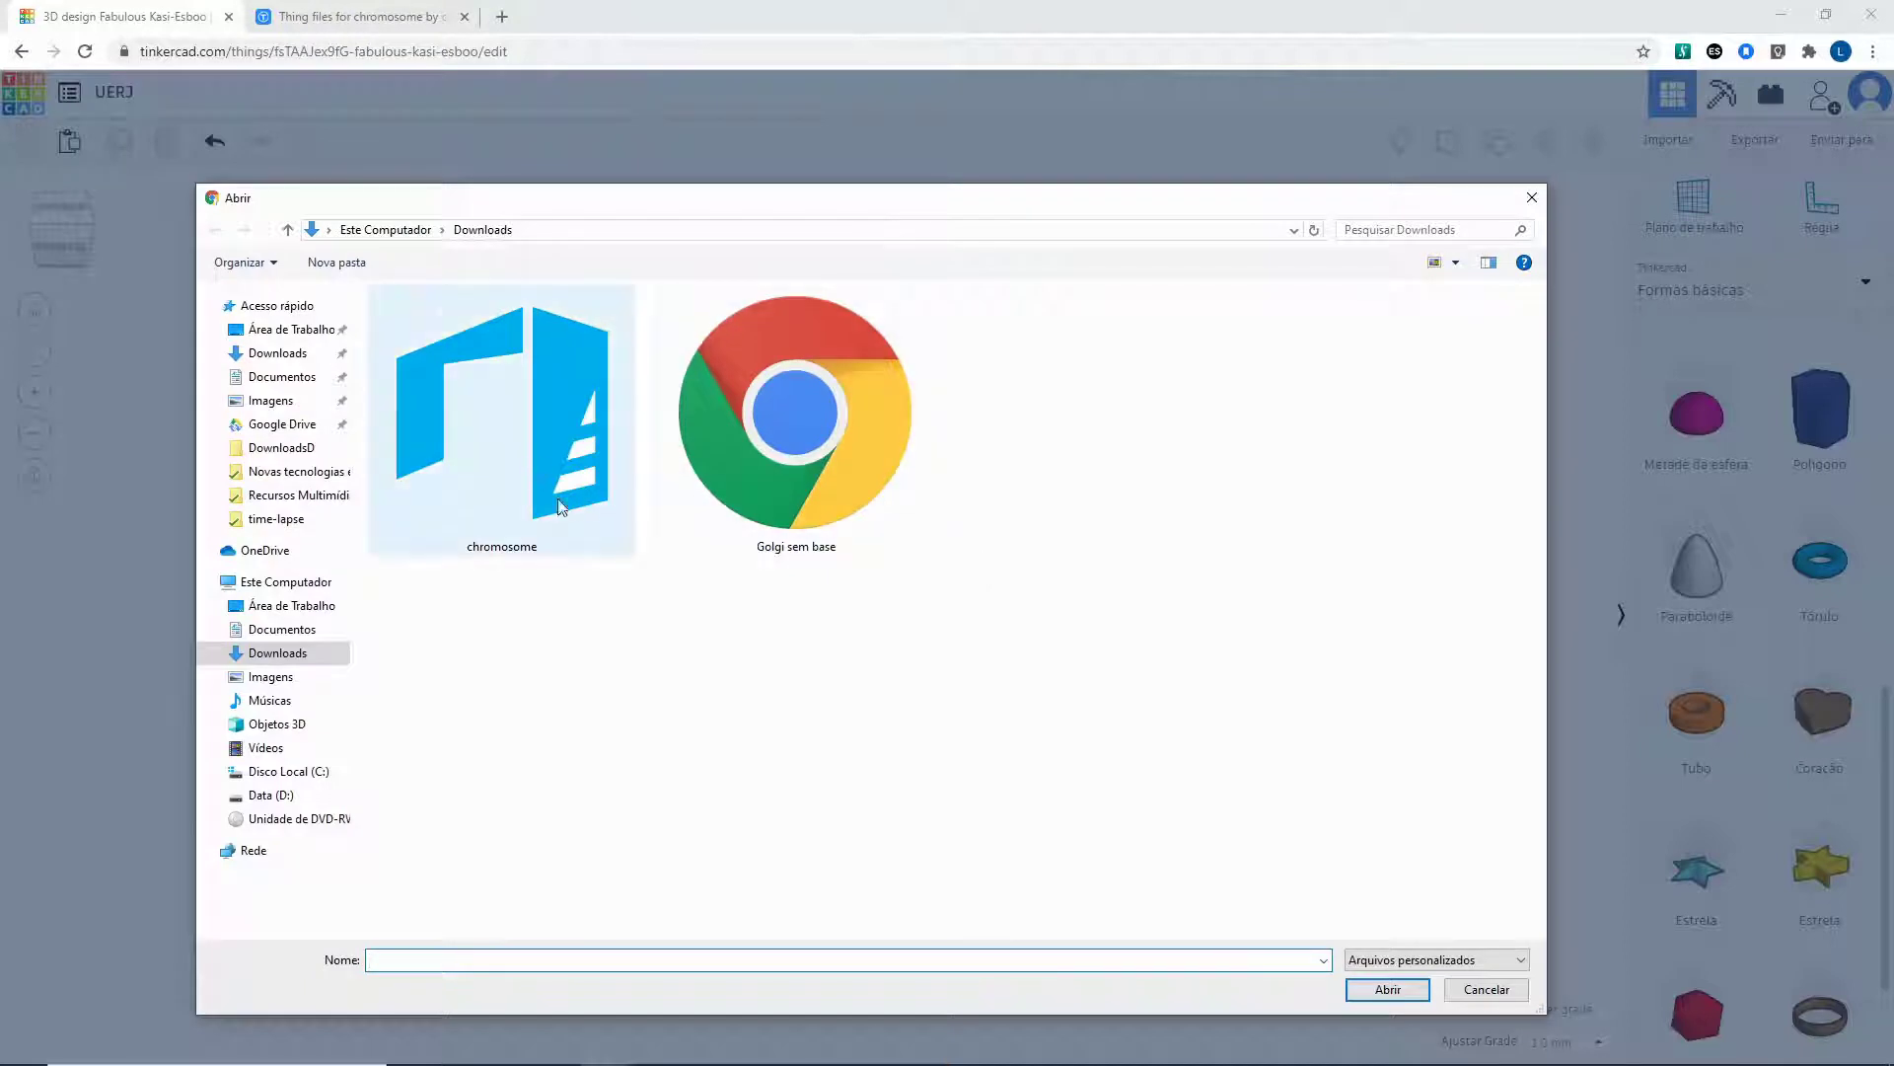
pyautogui.click(1486, 988)
# Switch to the Thingiverse page of the chromosome model, look over its image and files, and return to the Tinkercad design.
pyautogui.click(410, 14)
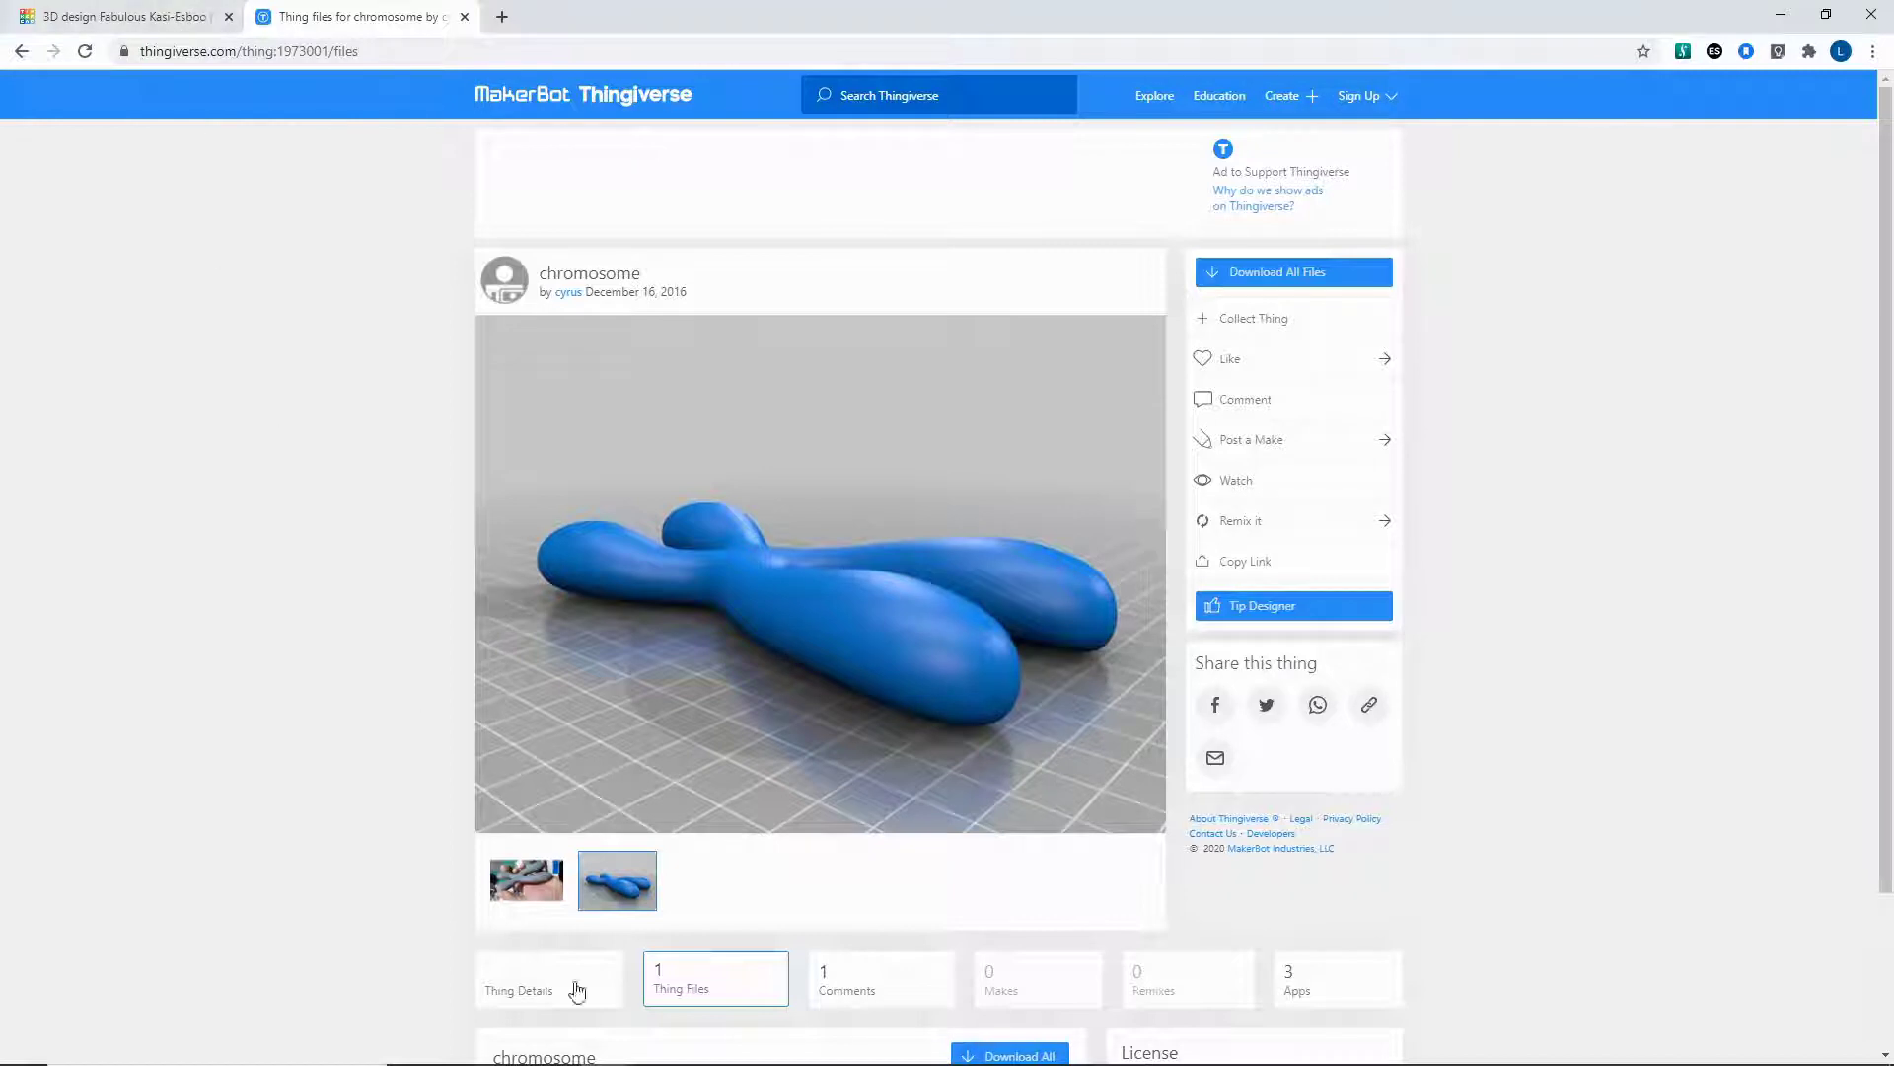
pyautogui.scroll(-2, 642, 947)
pyautogui.scroll(2, 444, 493)
pyautogui.click(168, 22)
# Import chromosome.stl from the Downloads folder onto the workplane at a scale of 100.
pyautogui.click(965, 565)
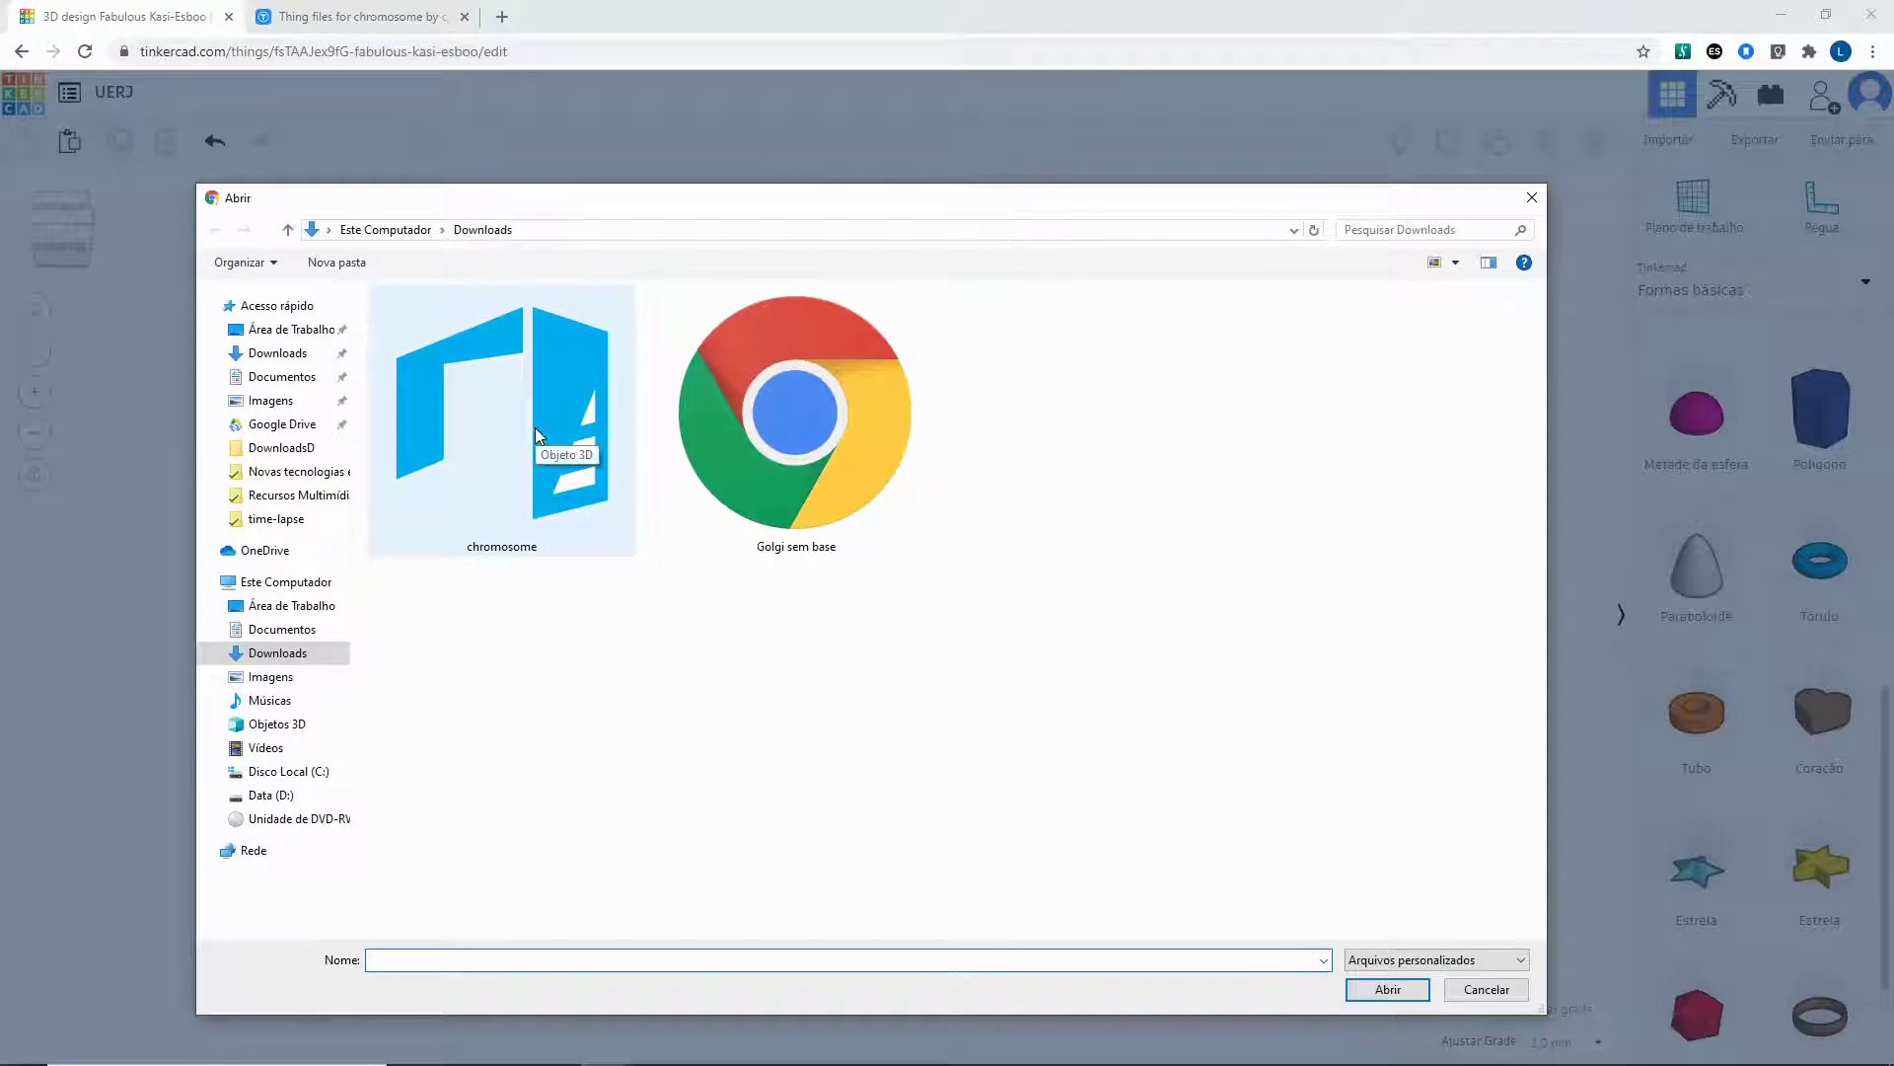
pyautogui.doubleClick(534, 429)
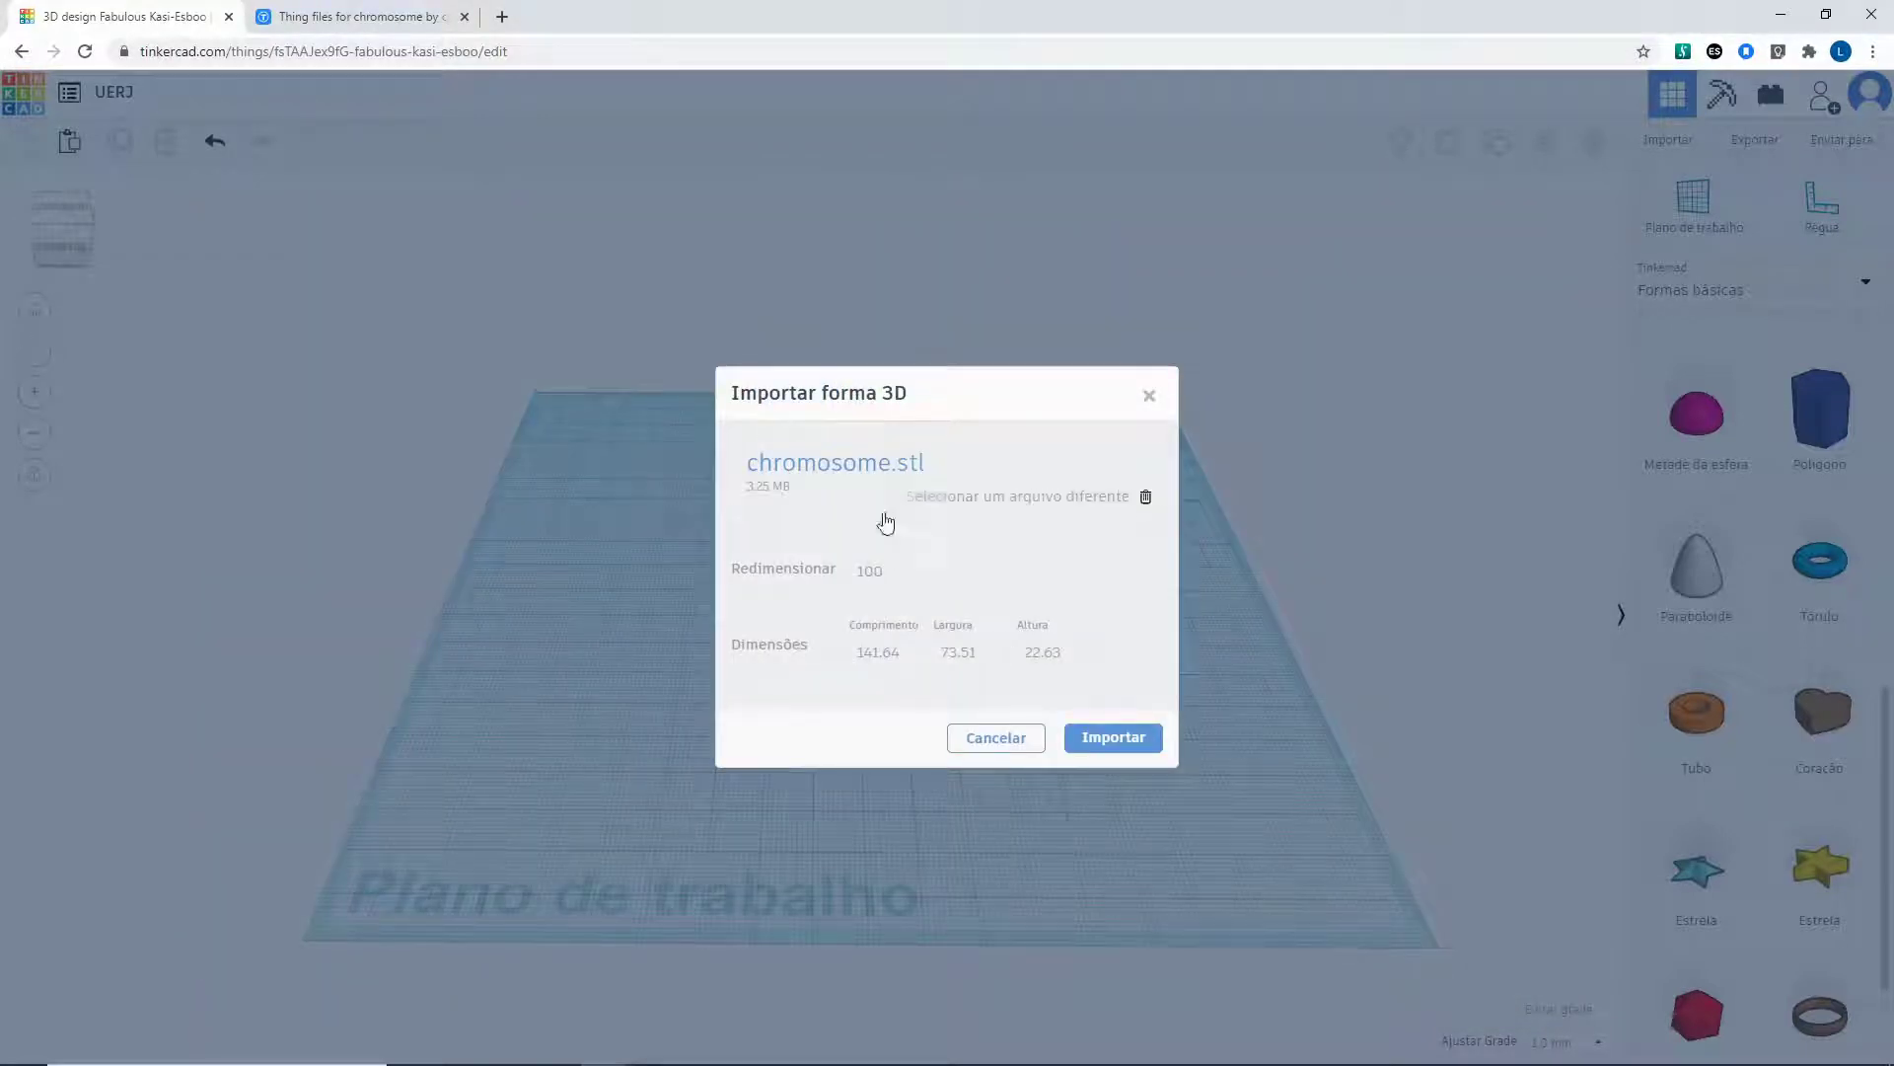
pyautogui.click(1115, 742)
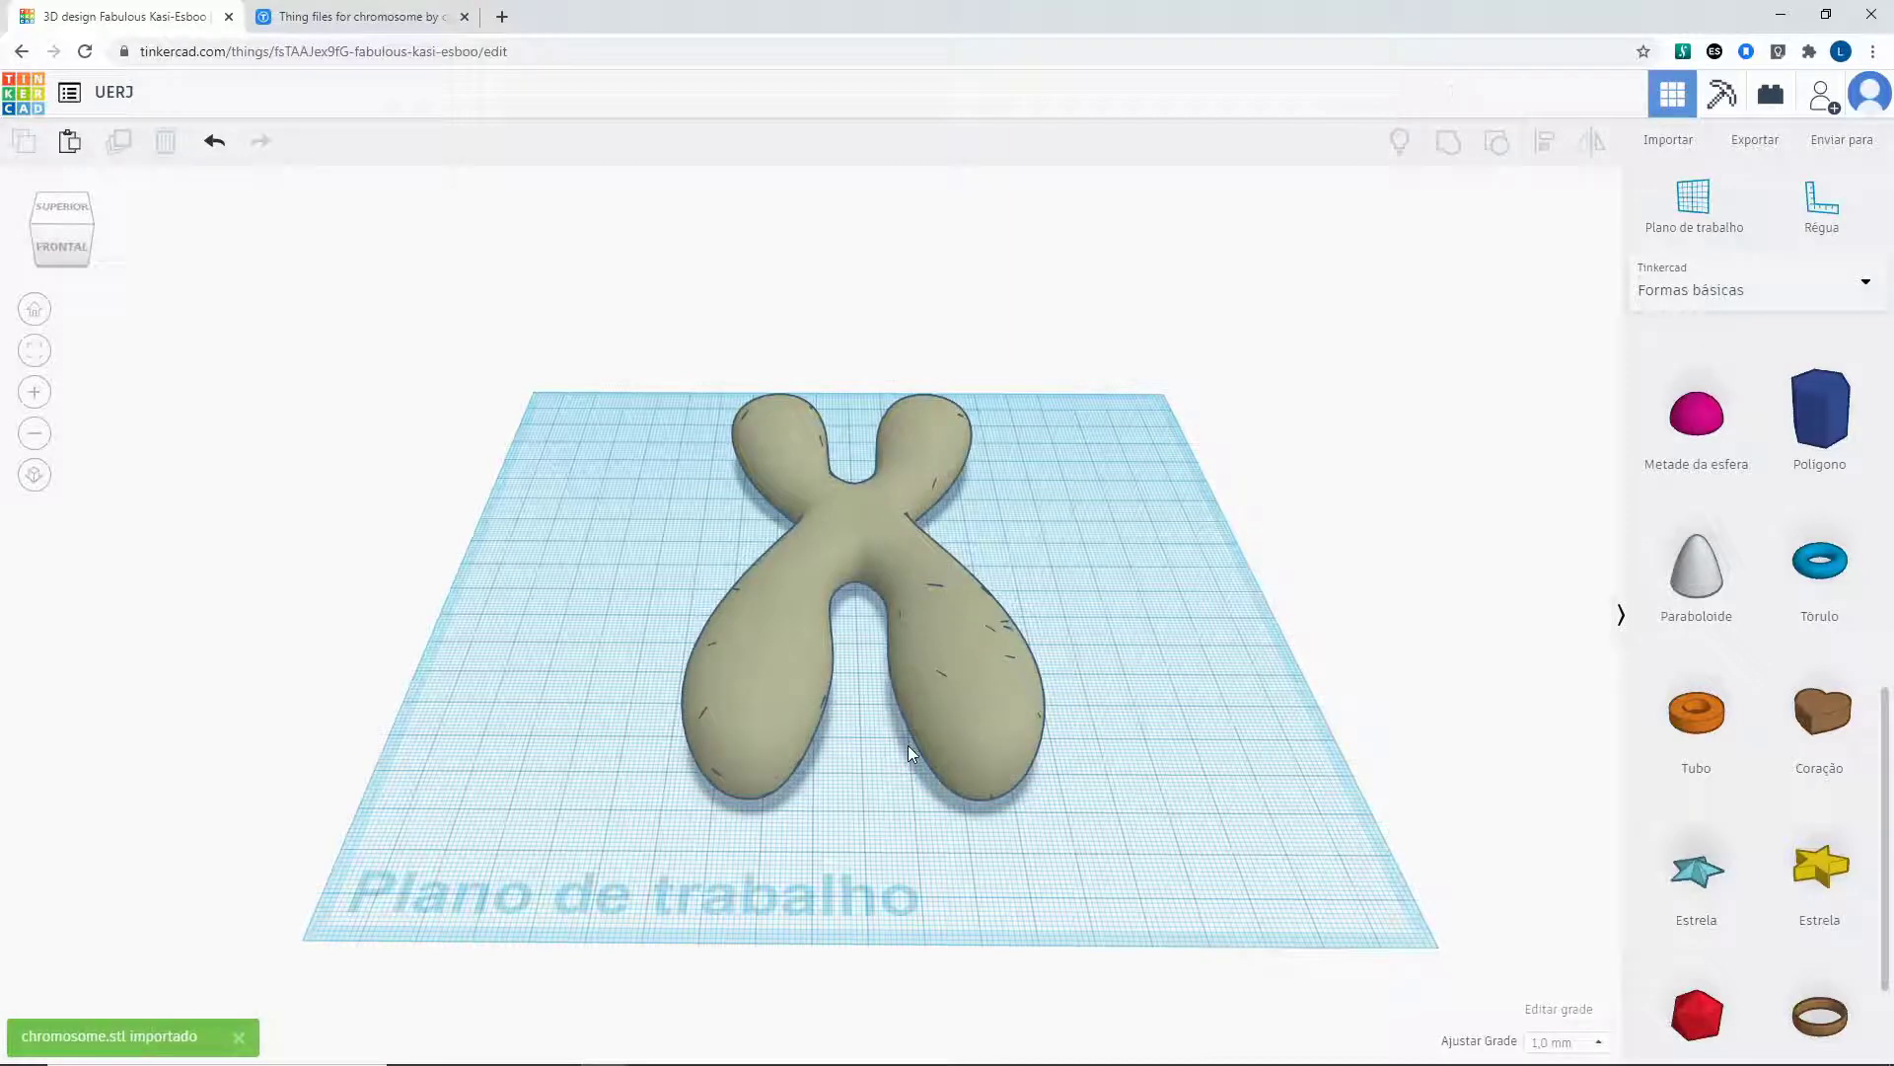
# Stretch the chromosome to about 69.76 by 156.81 mm and recolor it yellow, then blue.
pyautogui.click(969, 696)
pyautogui.moveTo(1051, 817); pyautogui.dragTo(1063, 900)
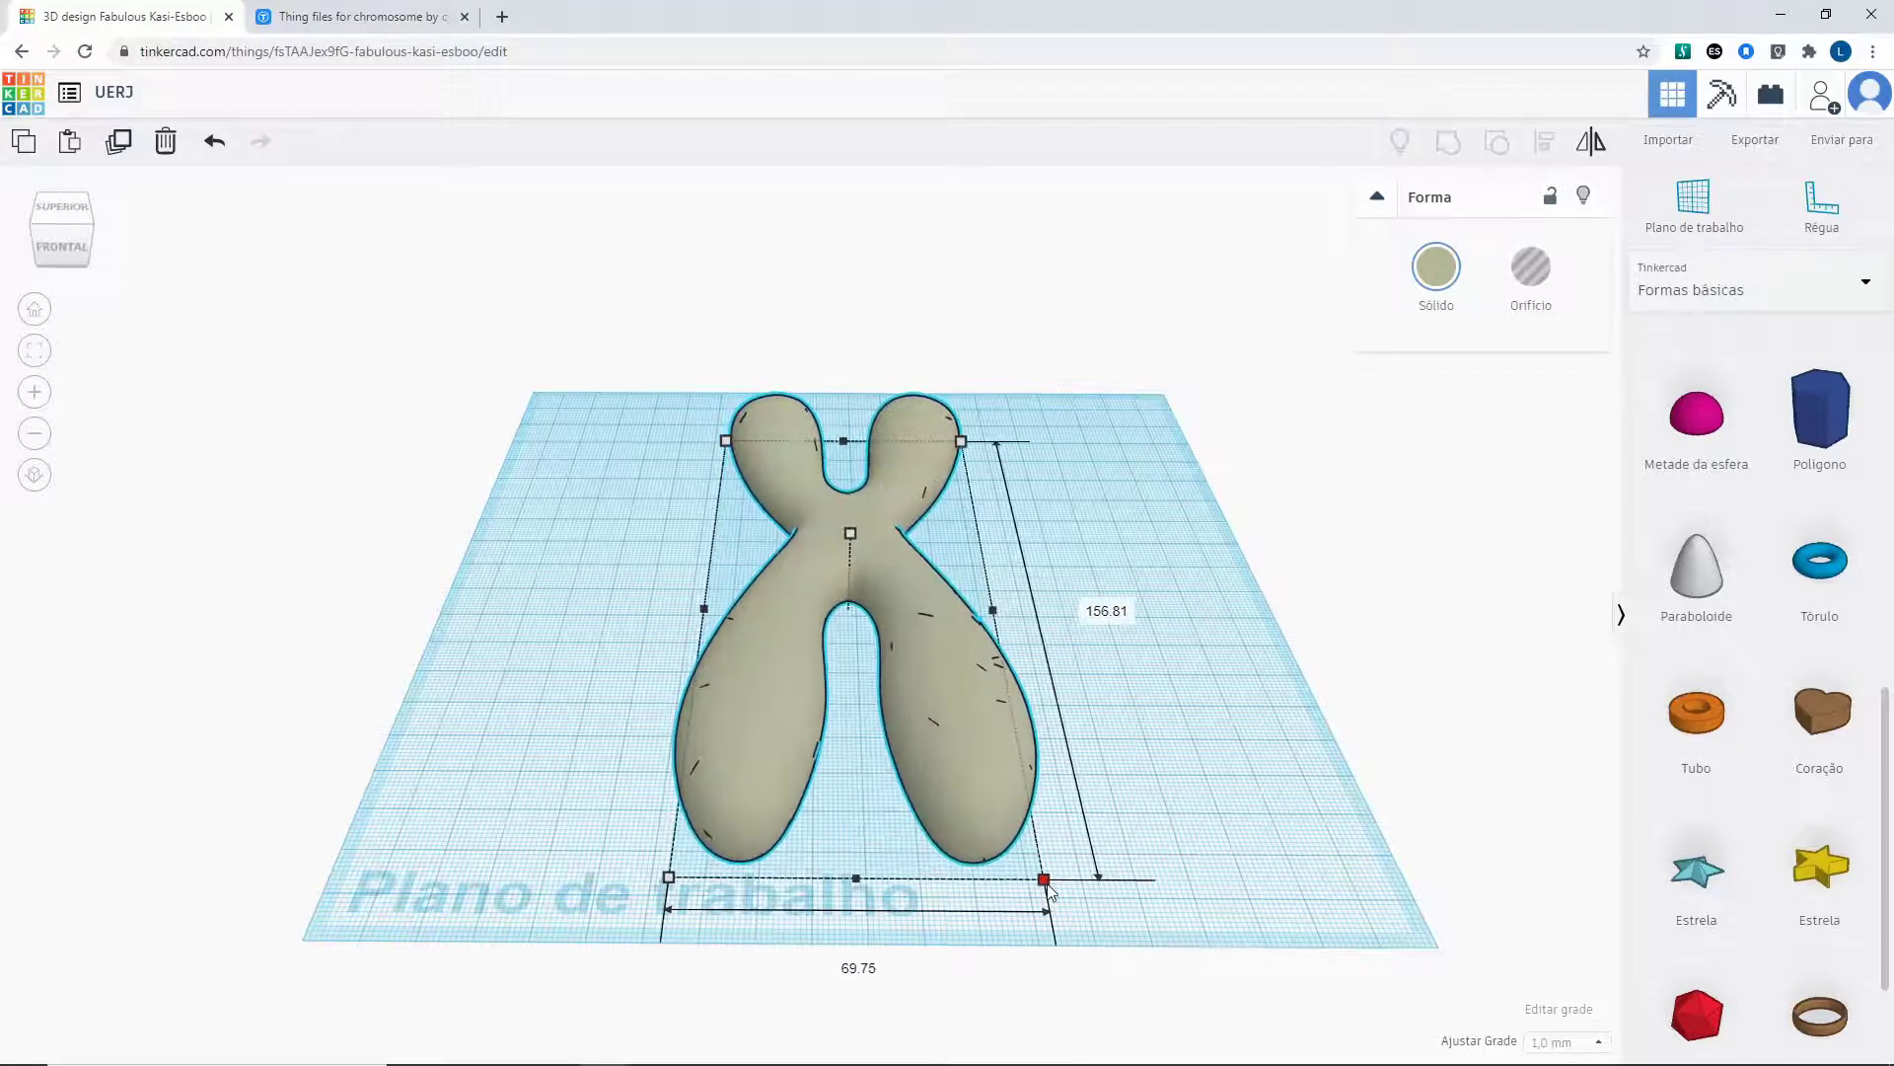
pyautogui.click(1437, 266)
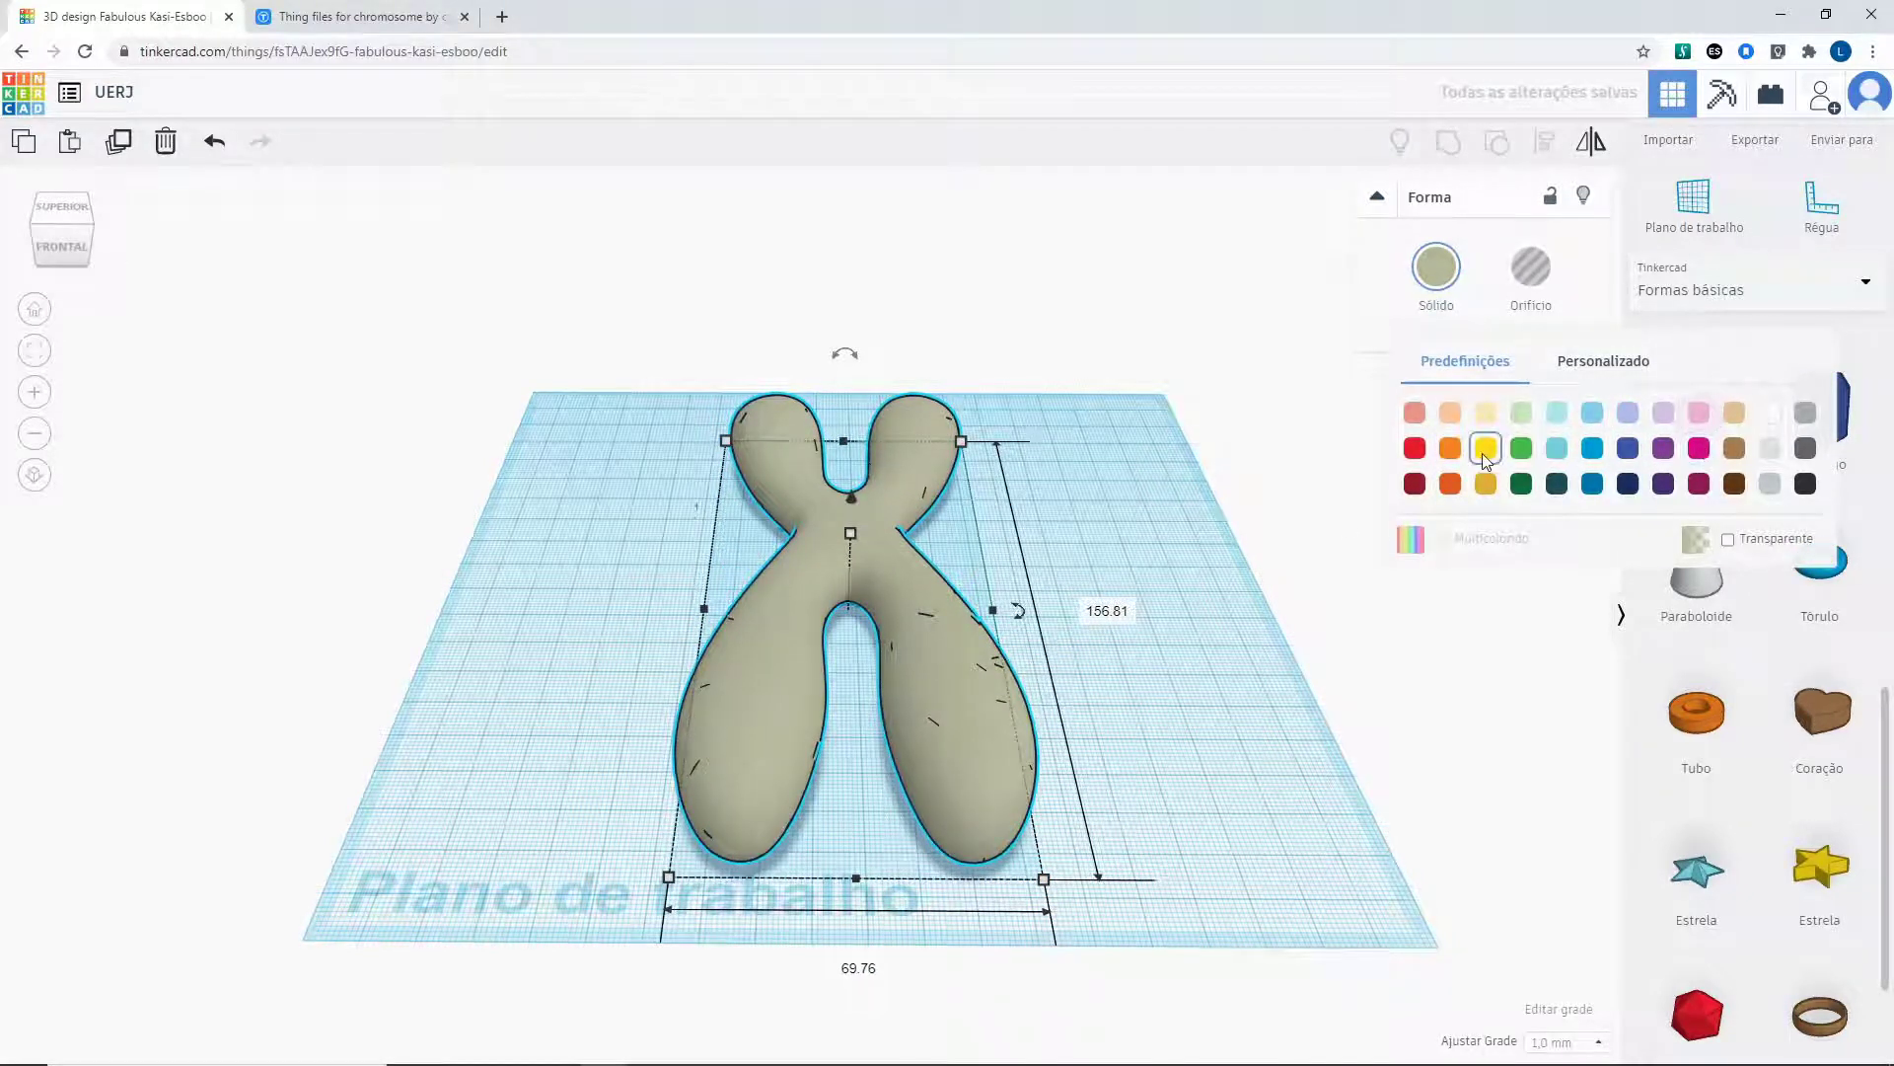
pyautogui.click(1485, 449)
pyautogui.click(1434, 285)
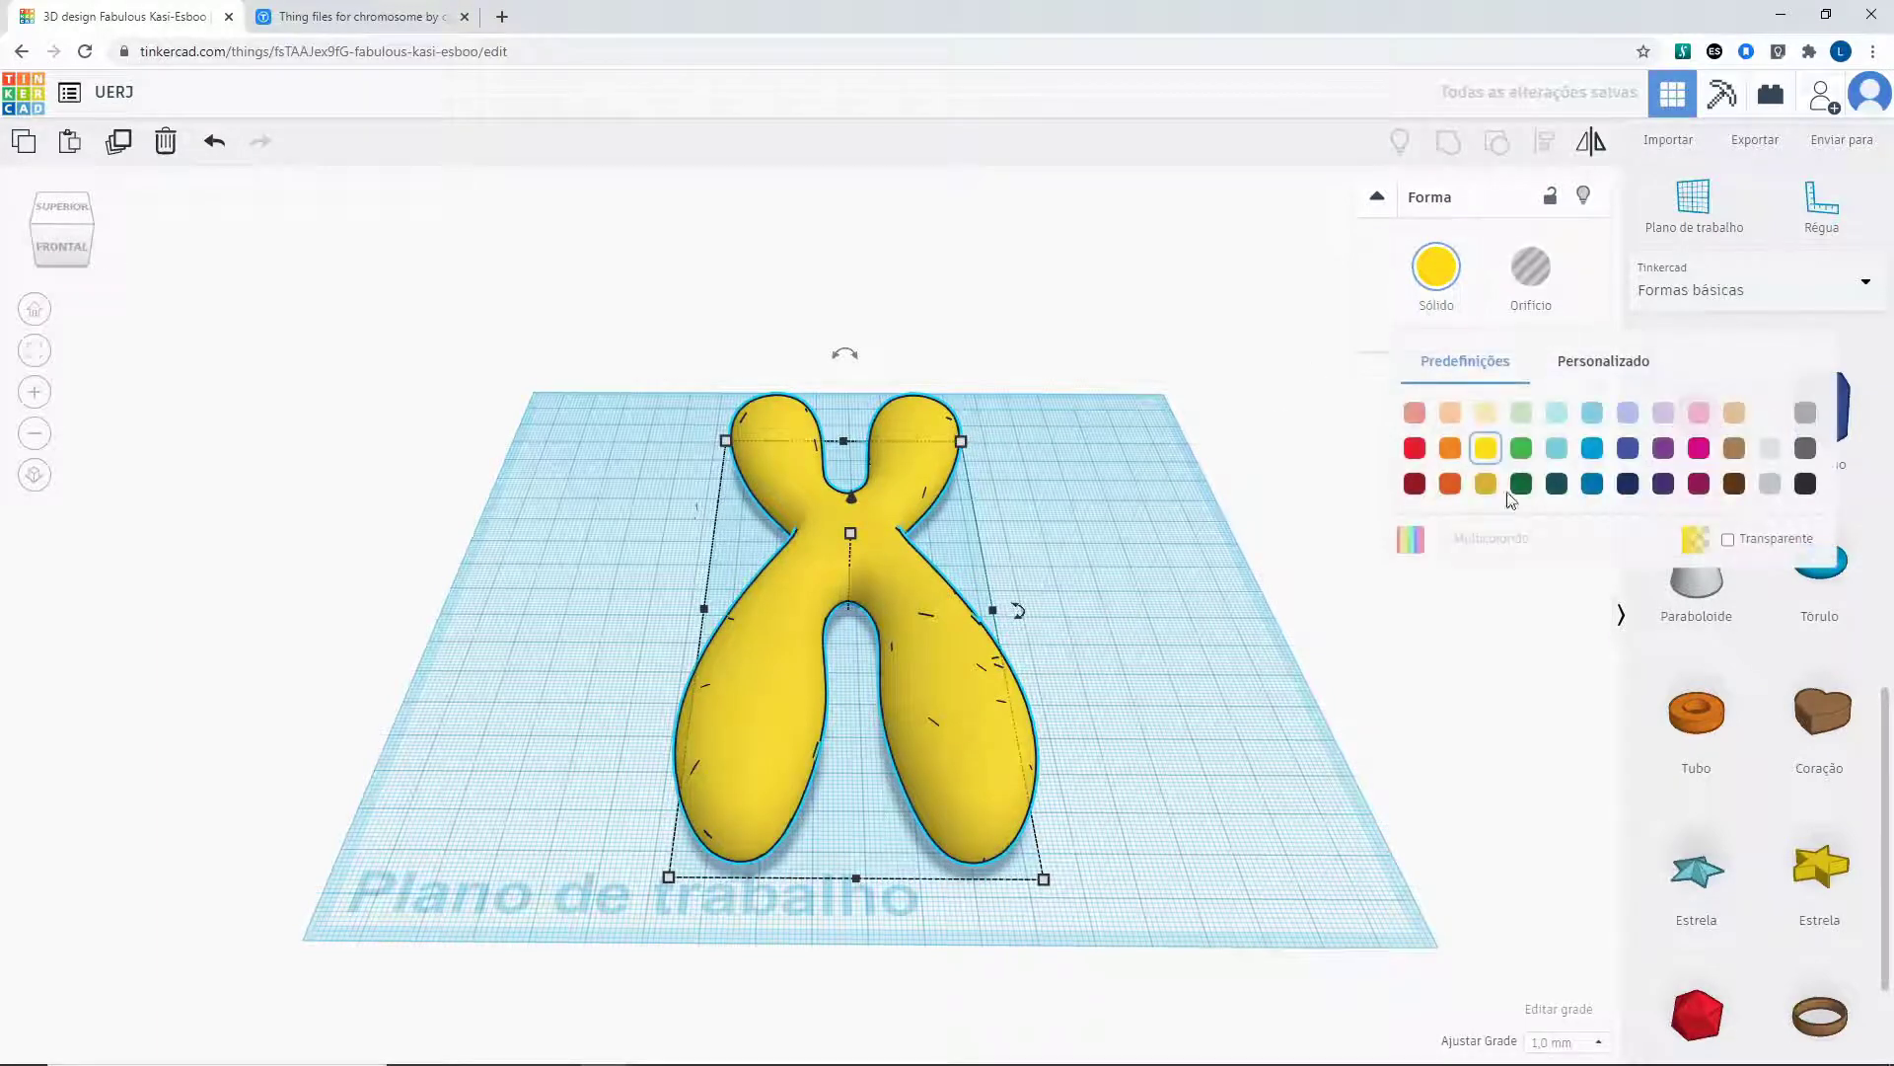
pyautogui.click(1623, 447)
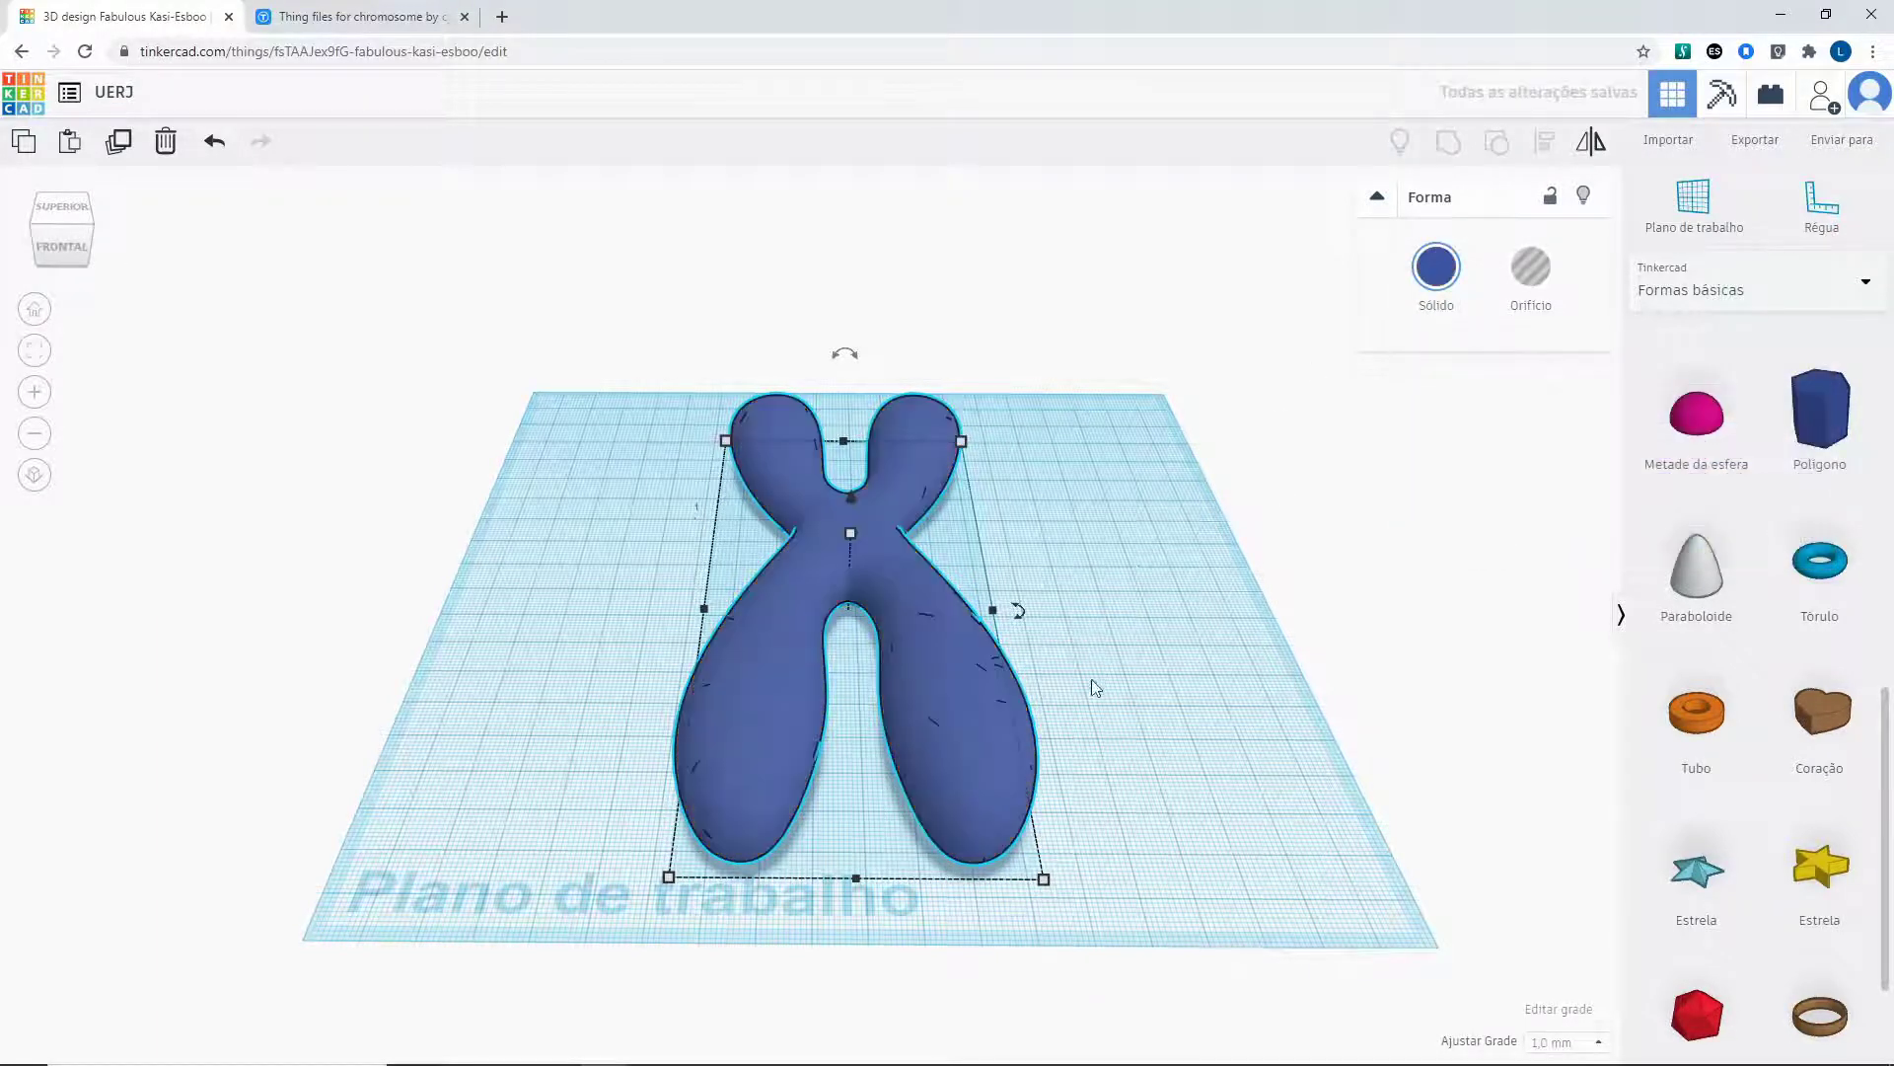
# Delete the chromosome and import Golgi sem base.svg from the Downloads folder at a scale of 100, centred on the artboard.
pyautogui.press('Delete')
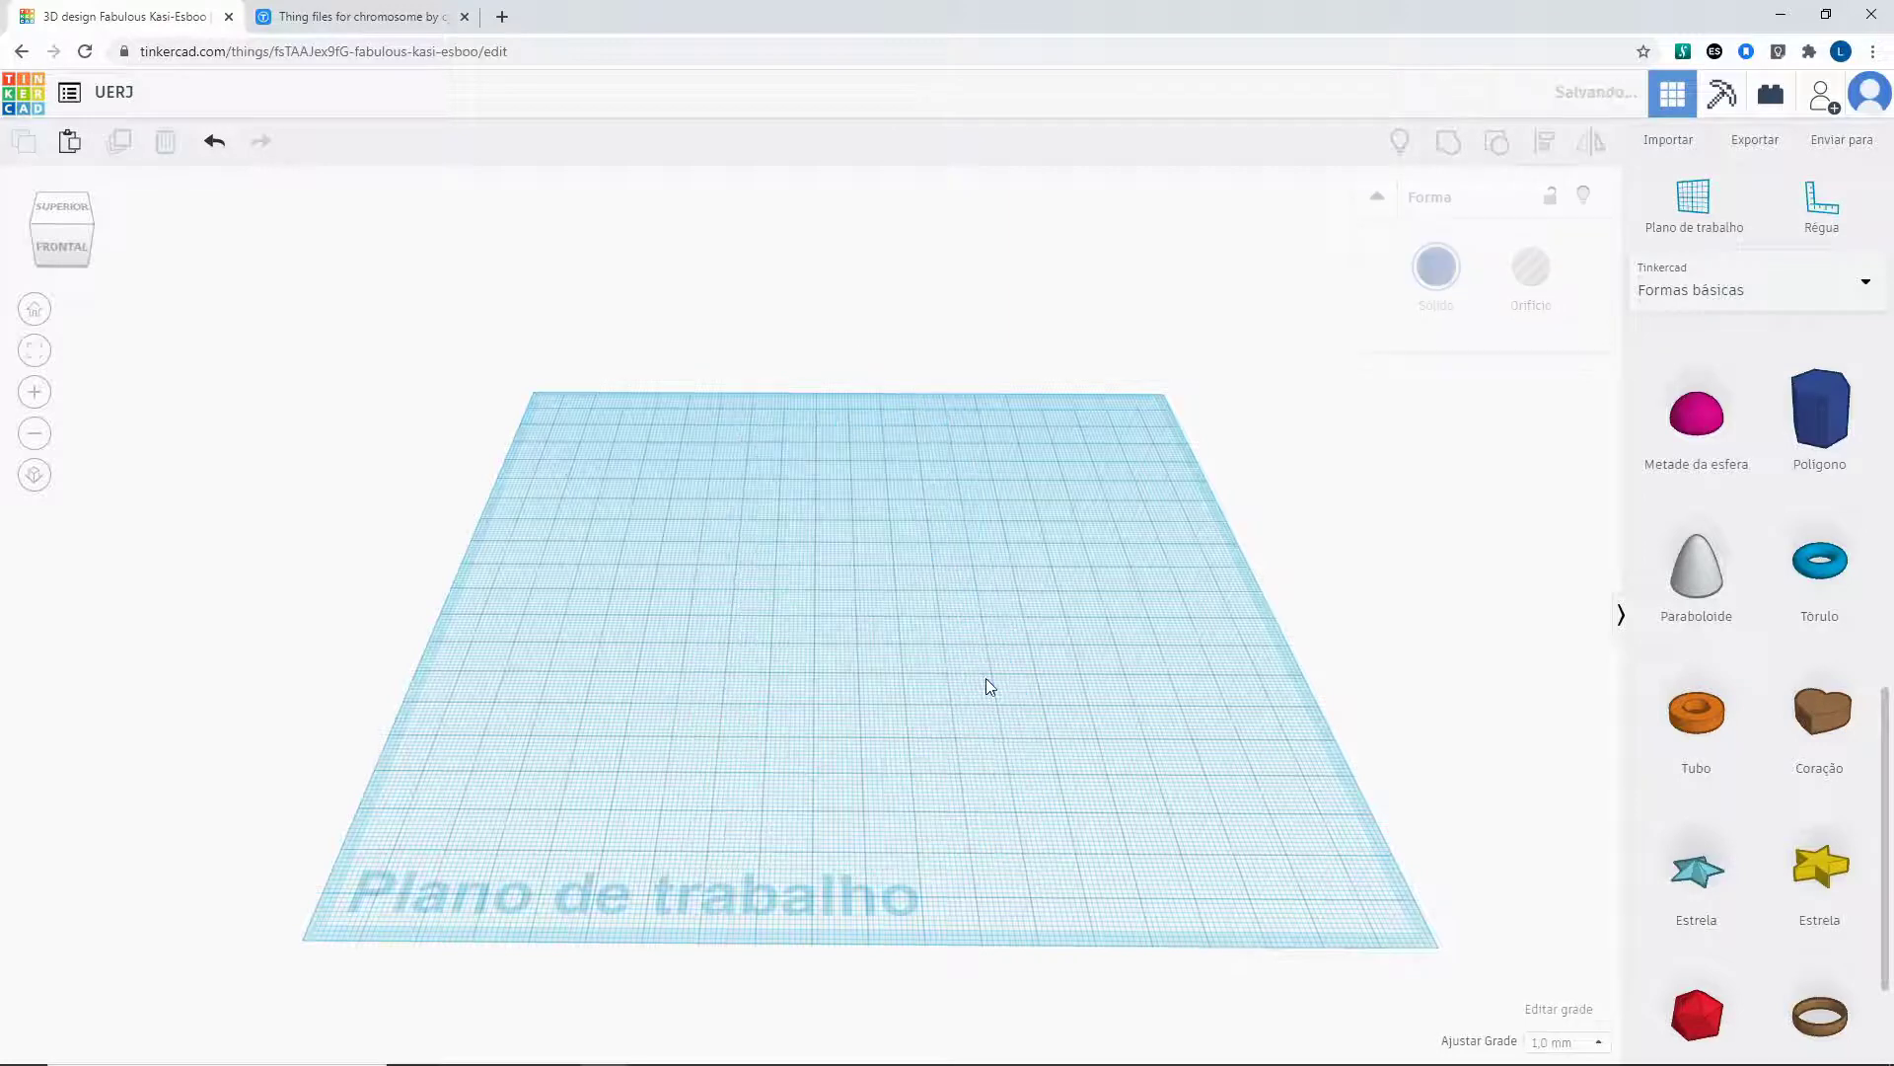
pyautogui.click(1674, 141)
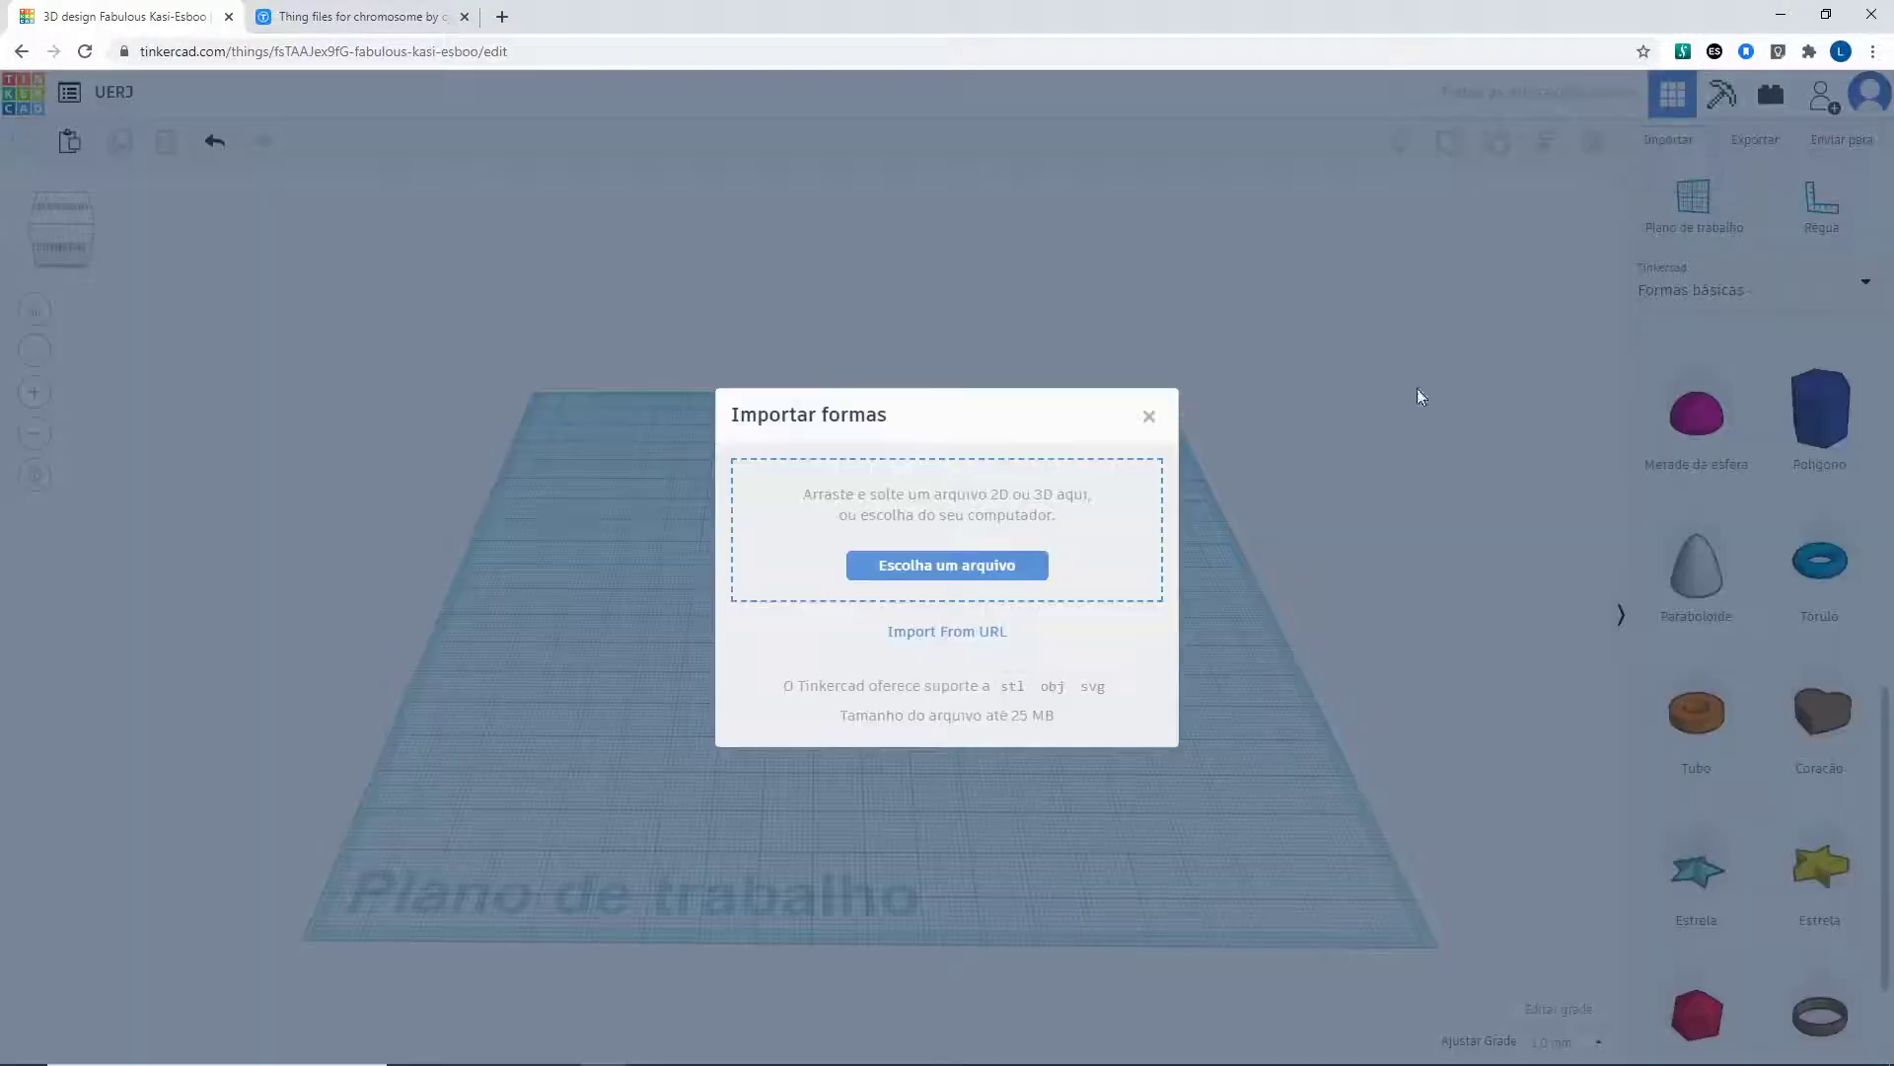
pyautogui.click(977, 577)
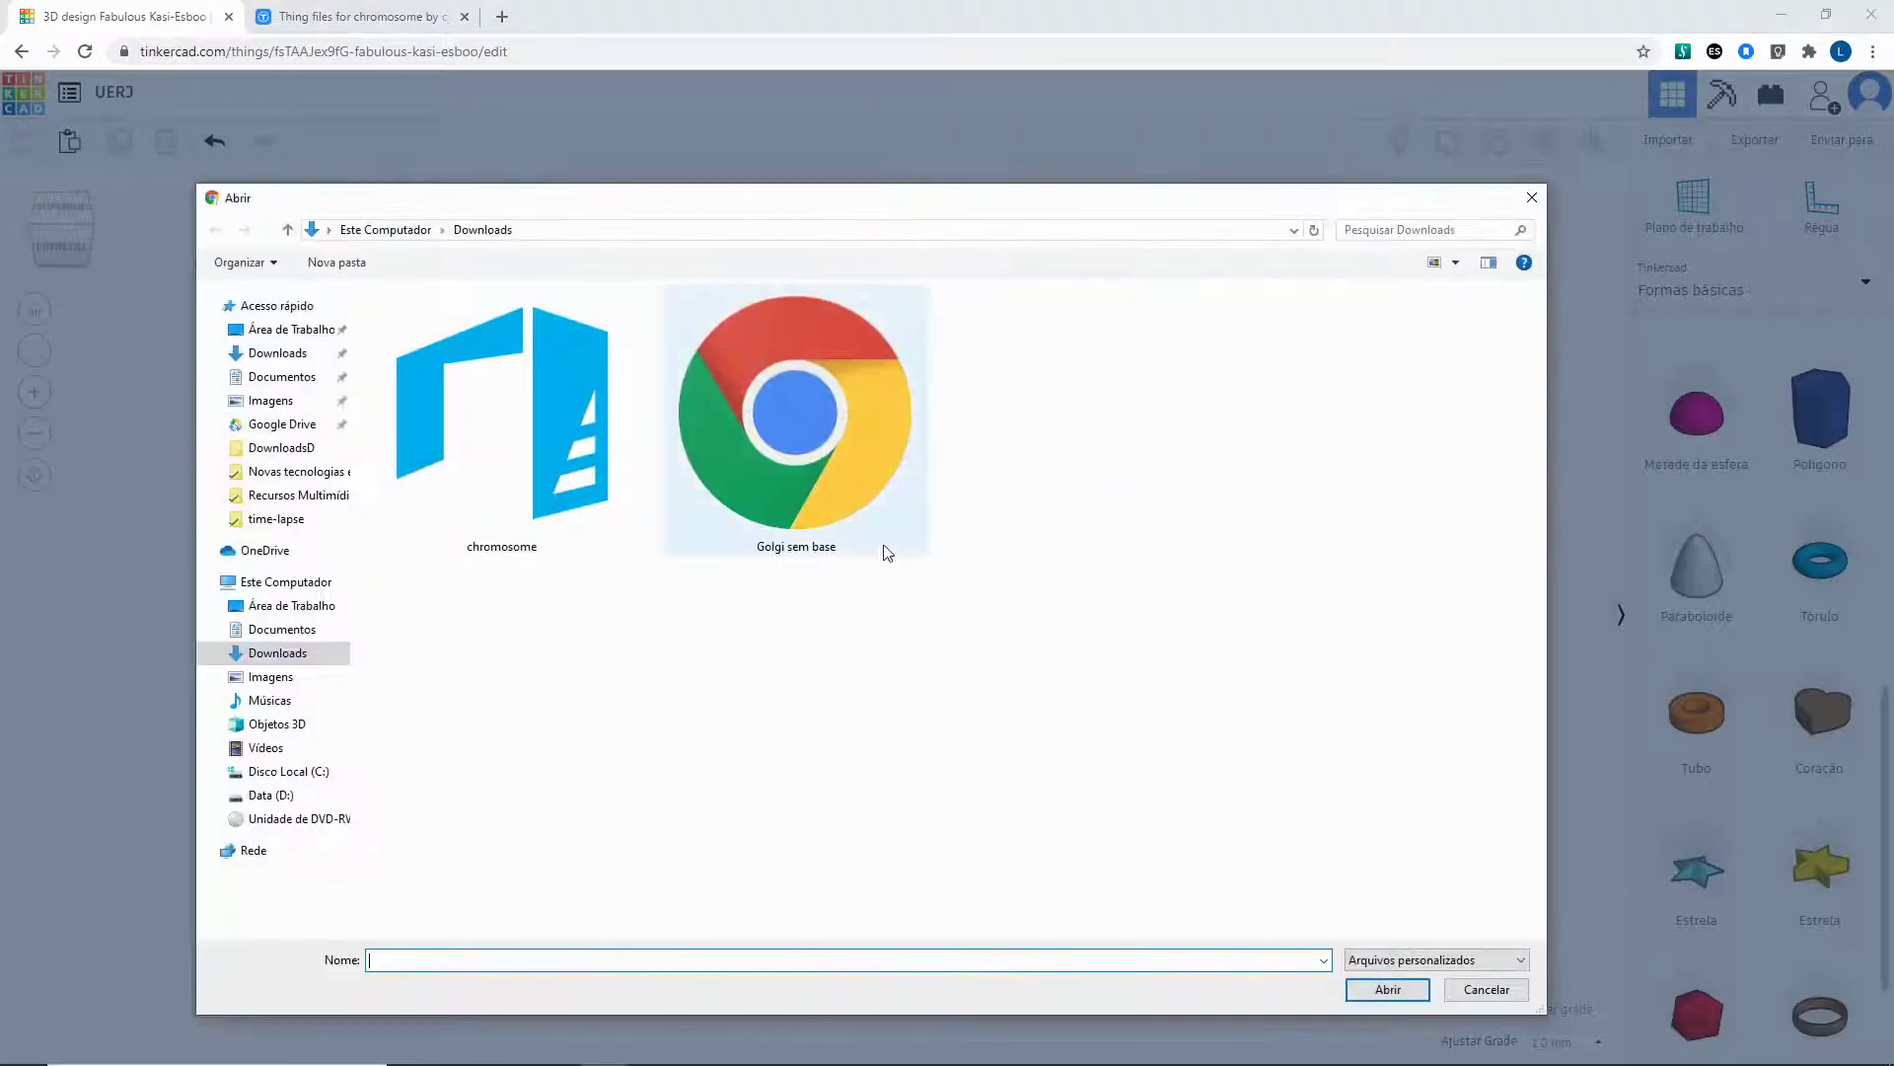
pyautogui.click(803, 457)
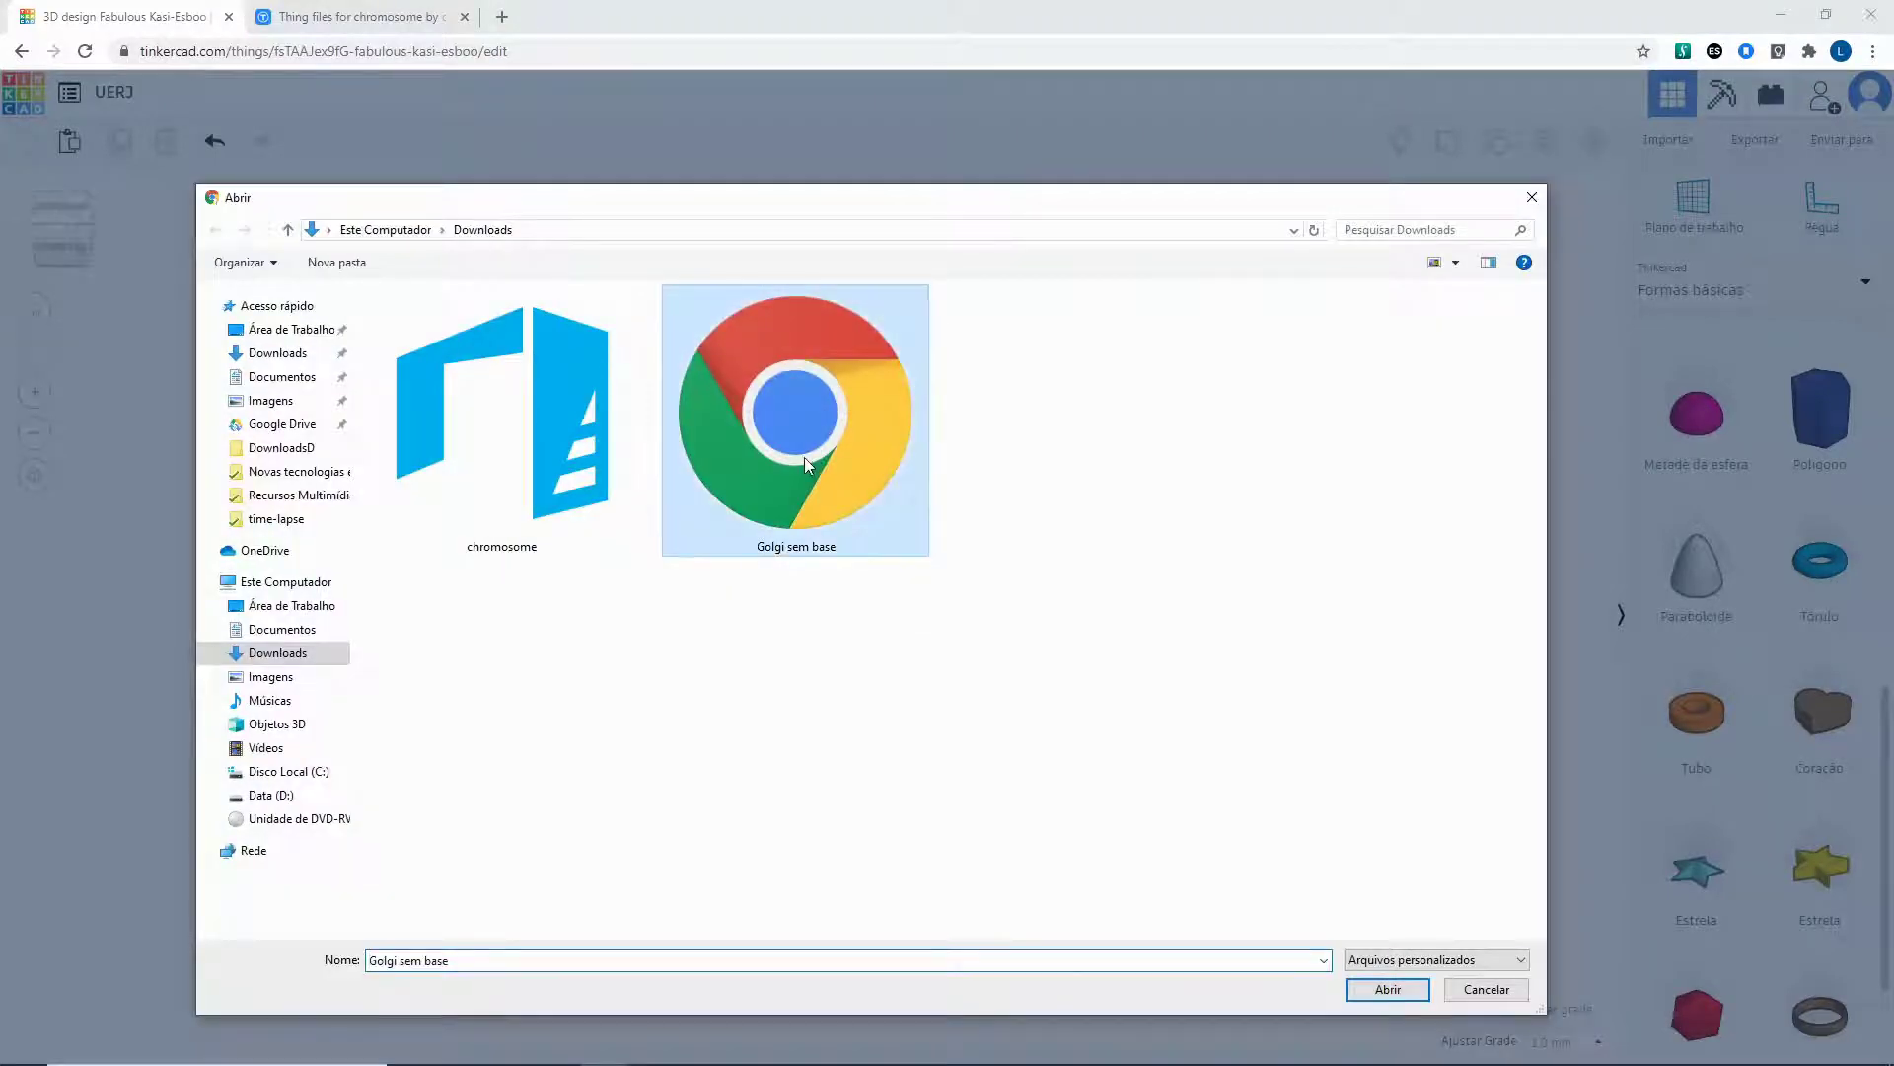
pyautogui.click(1387, 989)
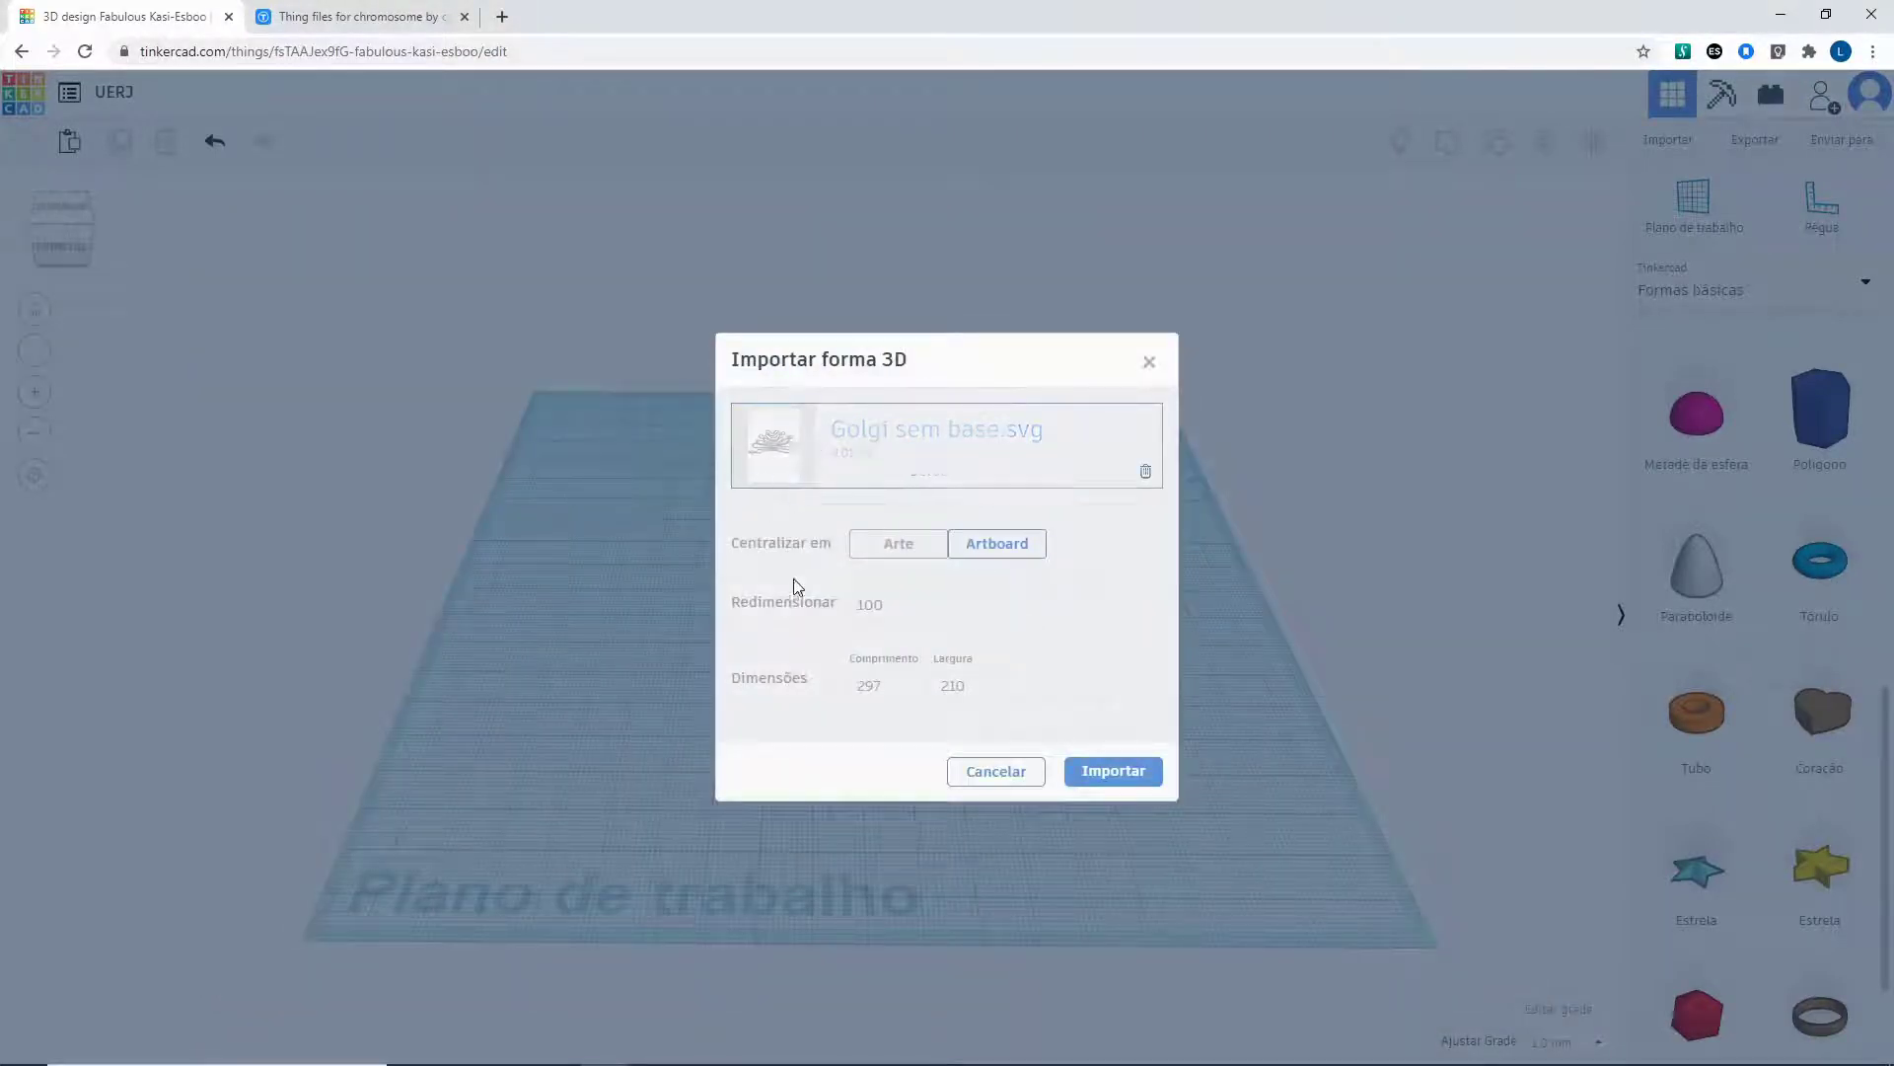
pyautogui.click(1143, 792)
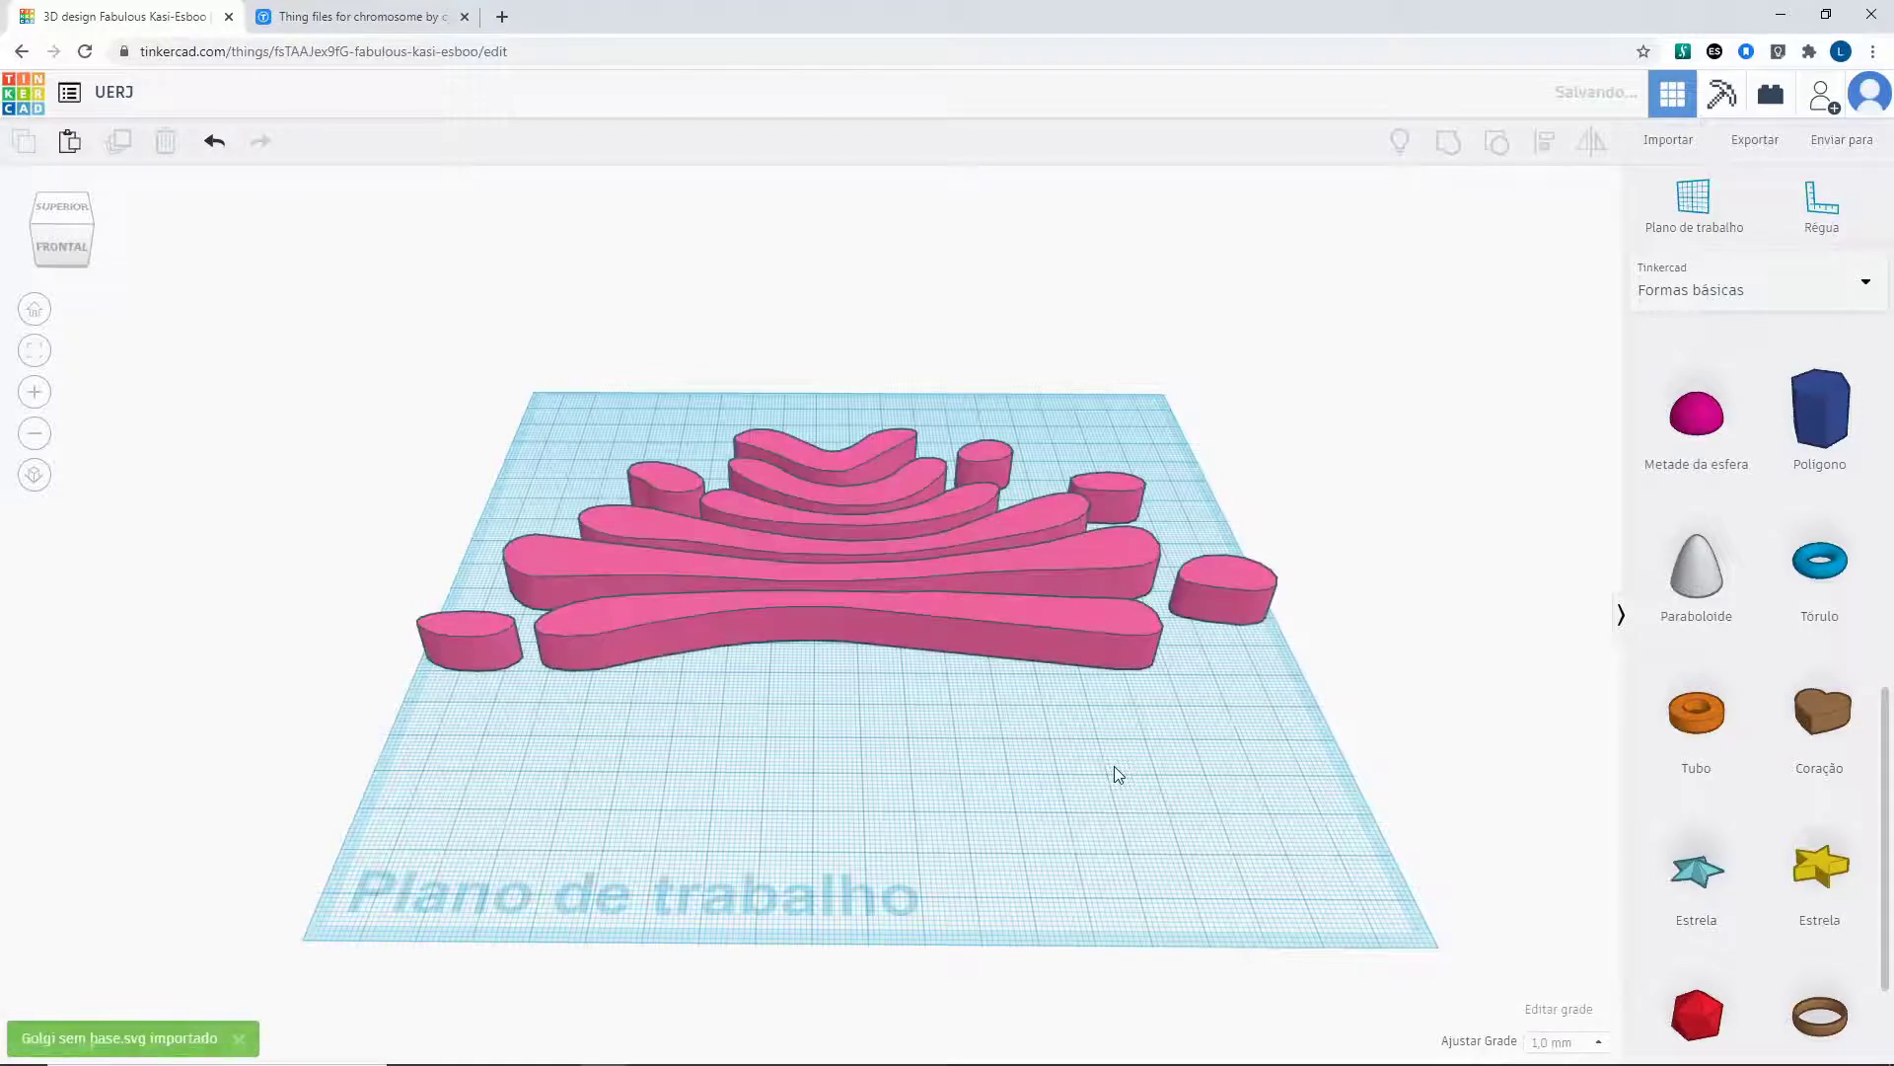
# Resize the imported Golgi shape's footprint to about 180.90 by 116.46 mm.
pyautogui.moveTo(1022, 757); pyautogui.dragTo(885, 731, button='right')
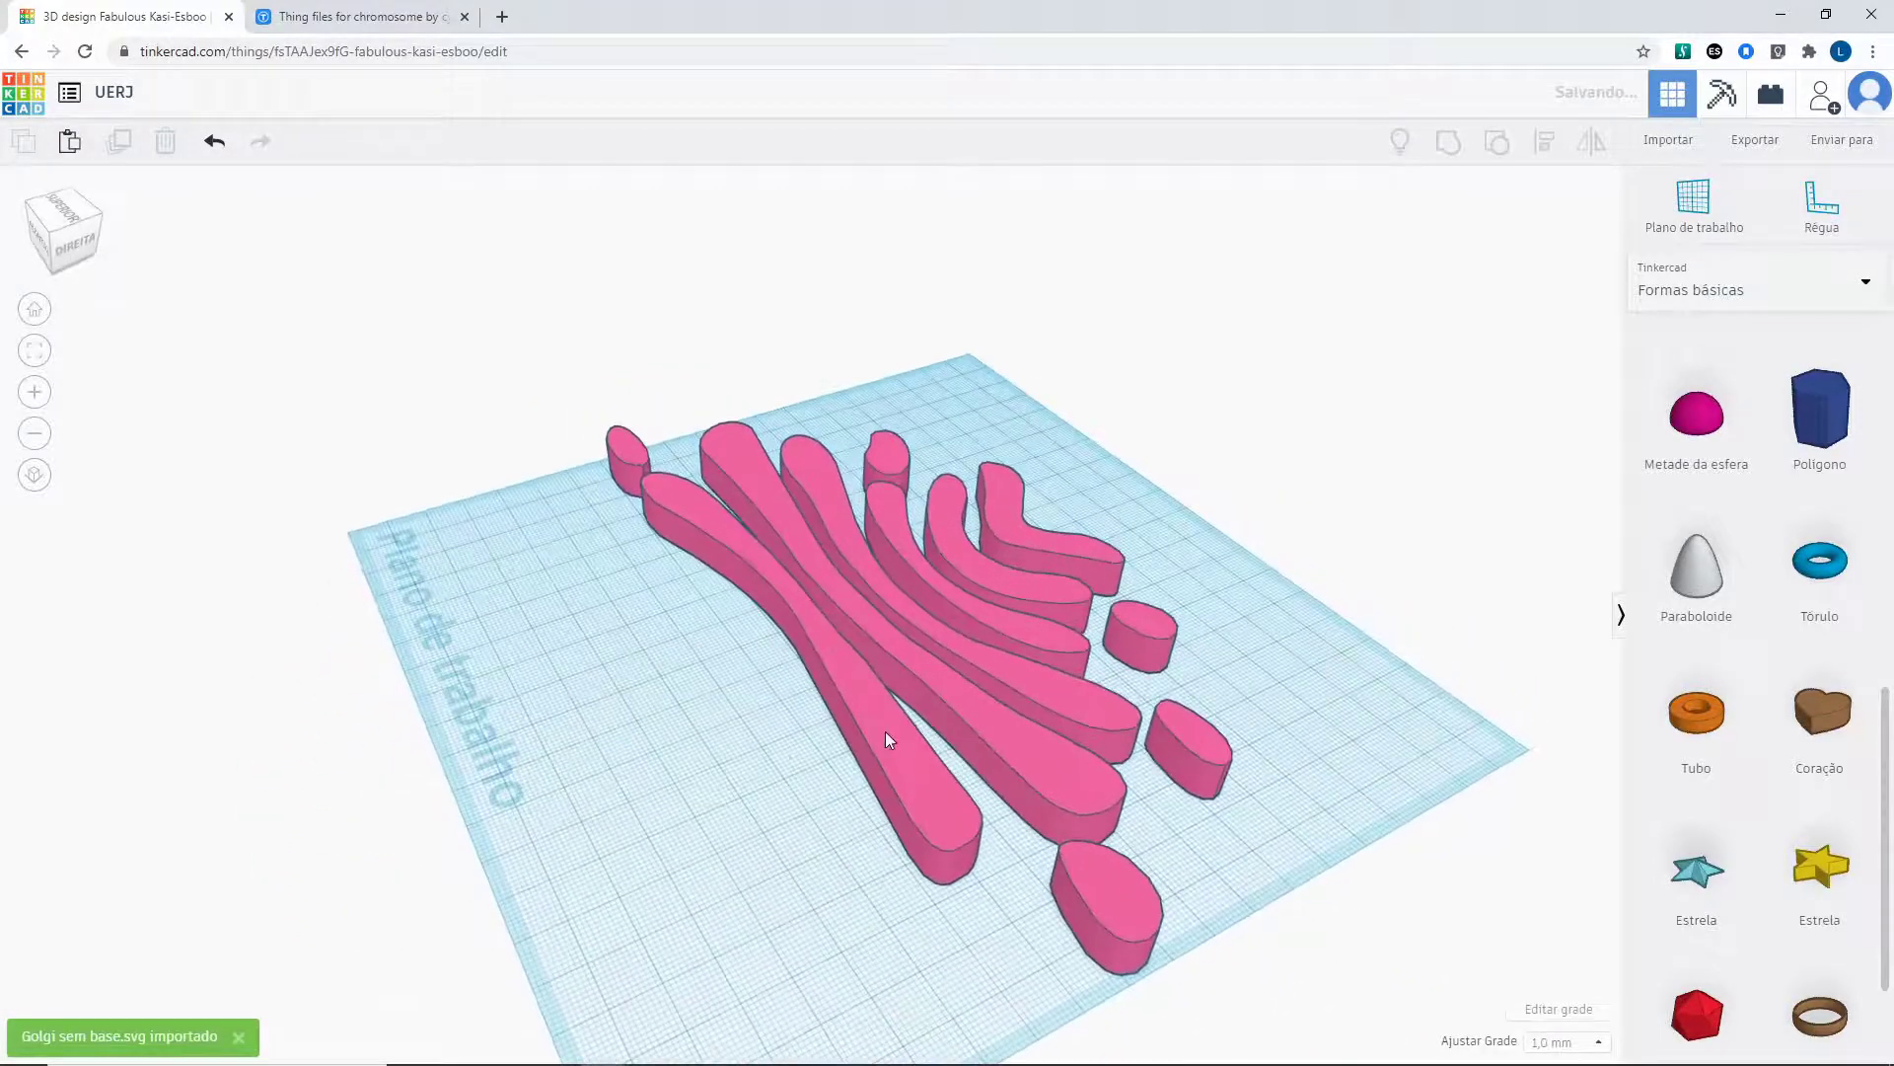
pyautogui.click(928, 665)
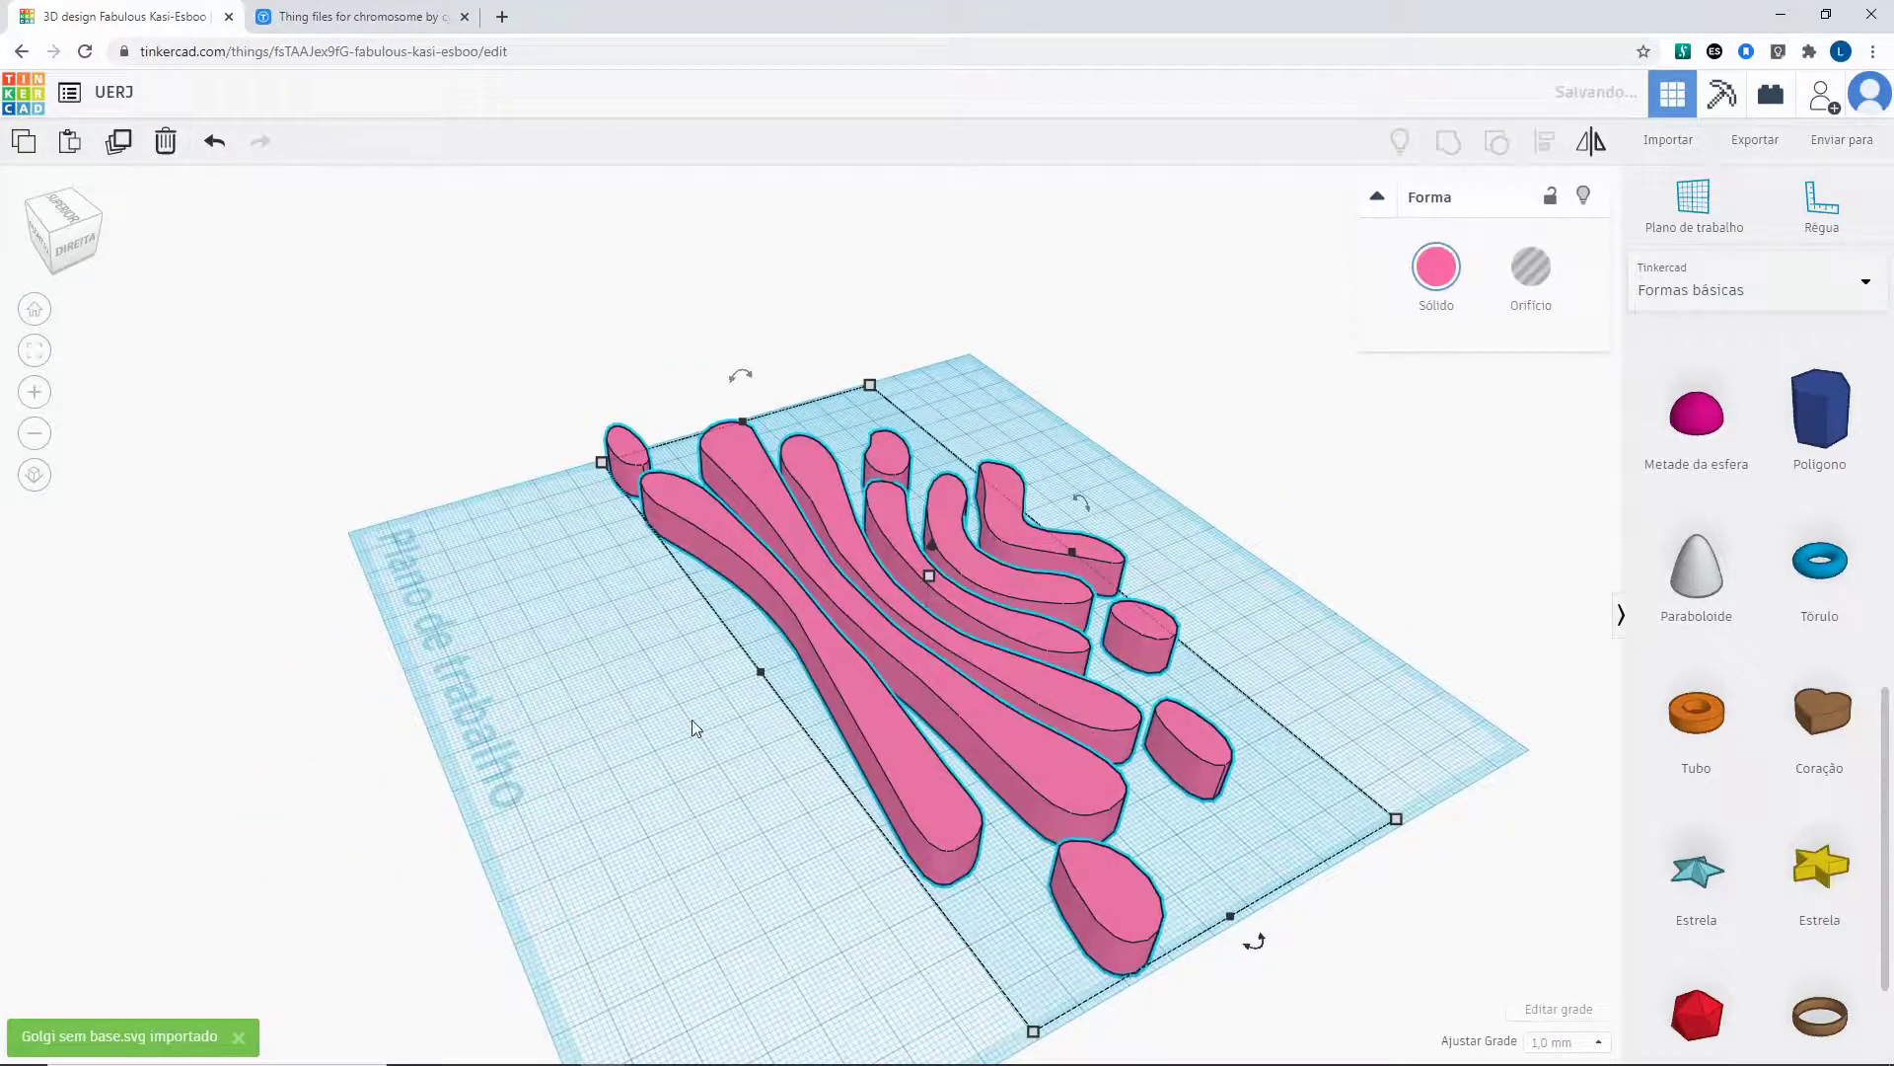
pyautogui.moveTo(693, 724); pyautogui.dragTo(836, 677, button='right')
pyautogui.moveTo(1249, 806); pyautogui.dragTo(1136, 792)
pyautogui.moveTo(1086, 840); pyautogui.dragTo(1092, 843)
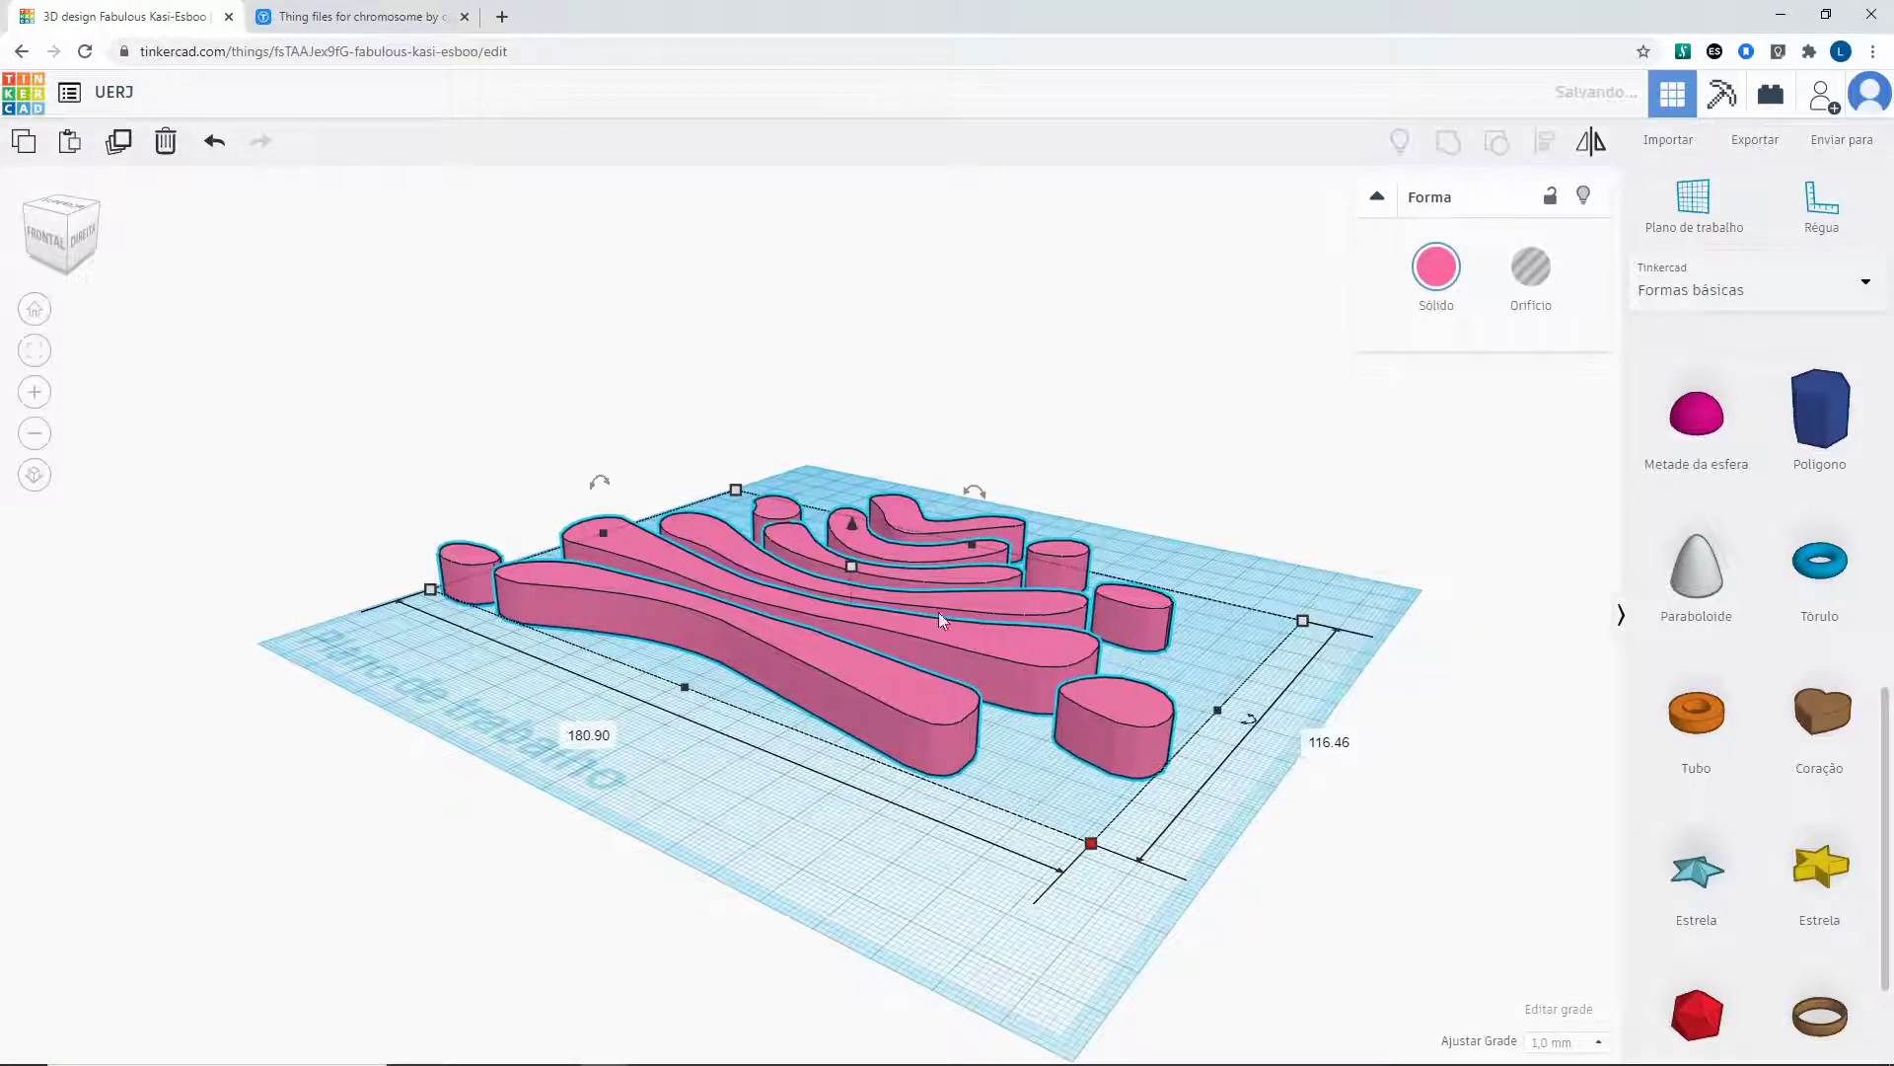
# Lower the Golgi shape's height to 14 mm and recolor it orange.
pyautogui.scroll(5, 850, 567)
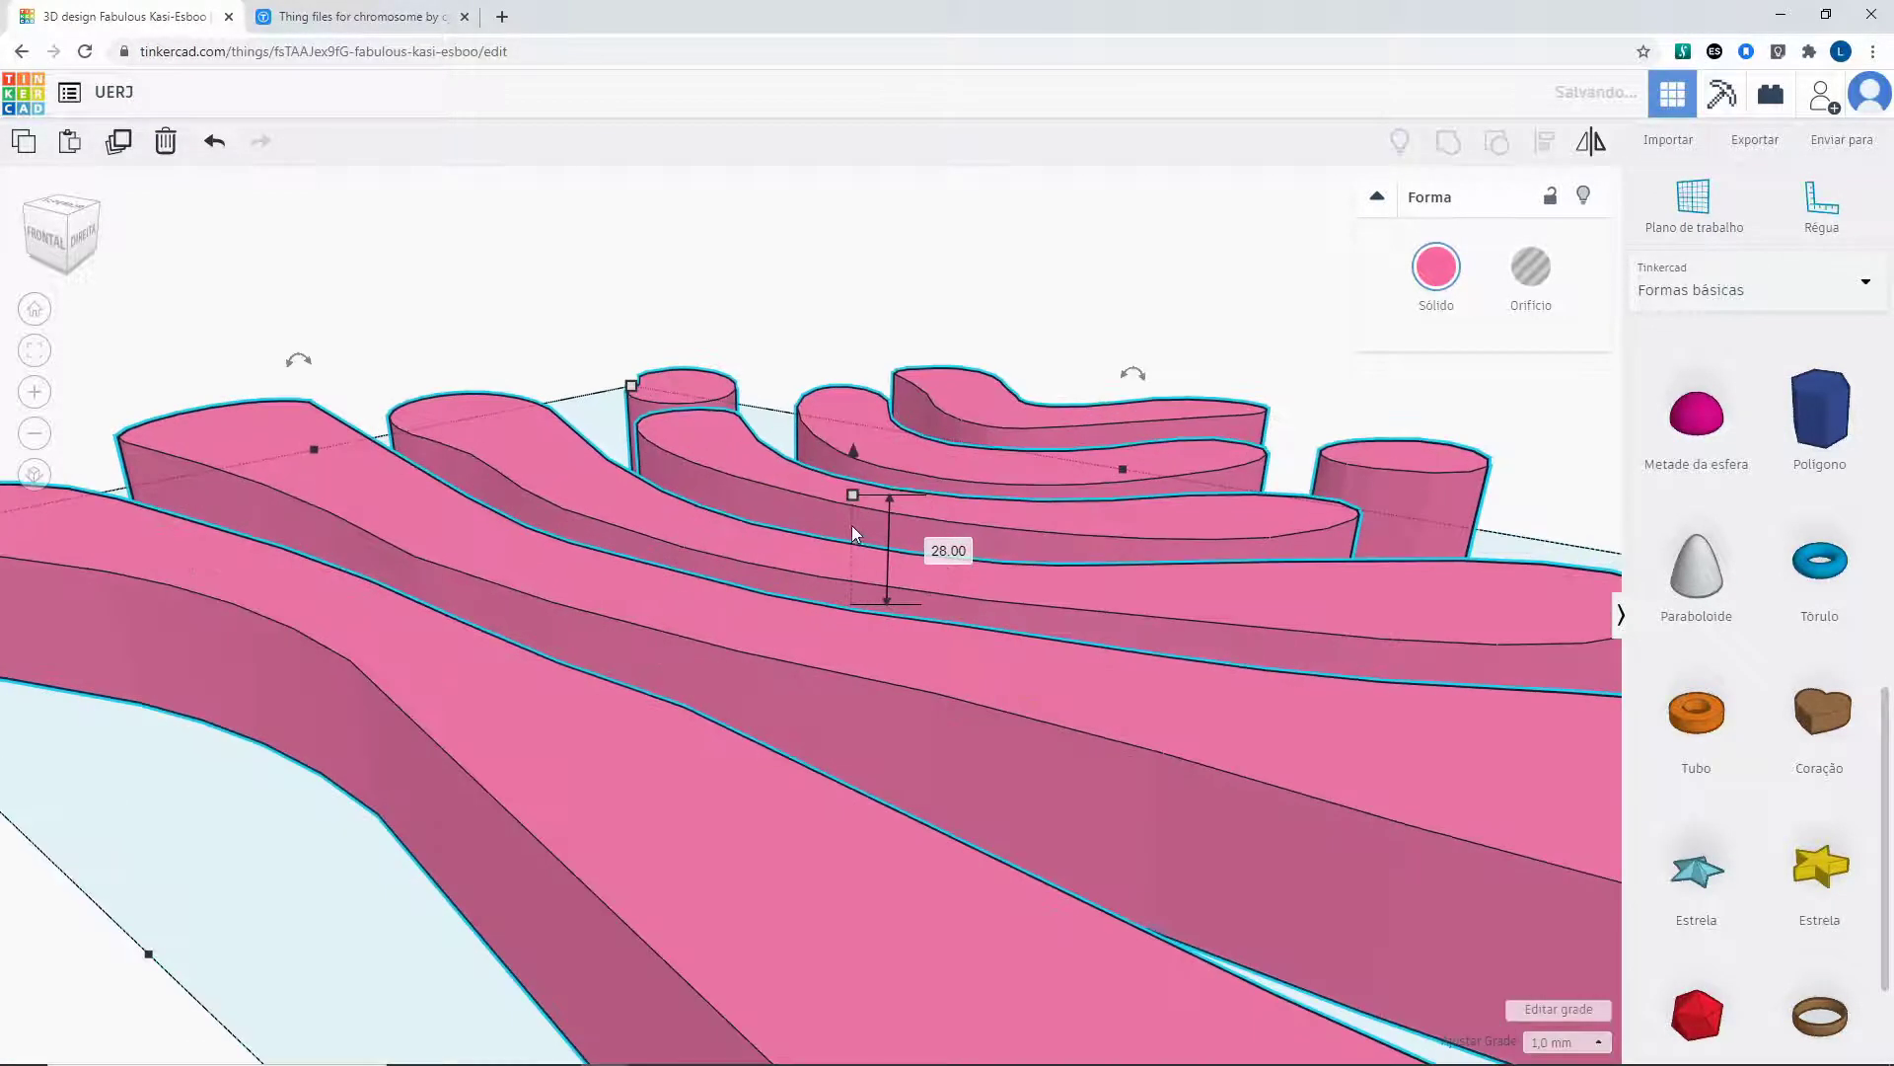
pyautogui.moveTo(852, 499); pyautogui.dragTo(860, 555)
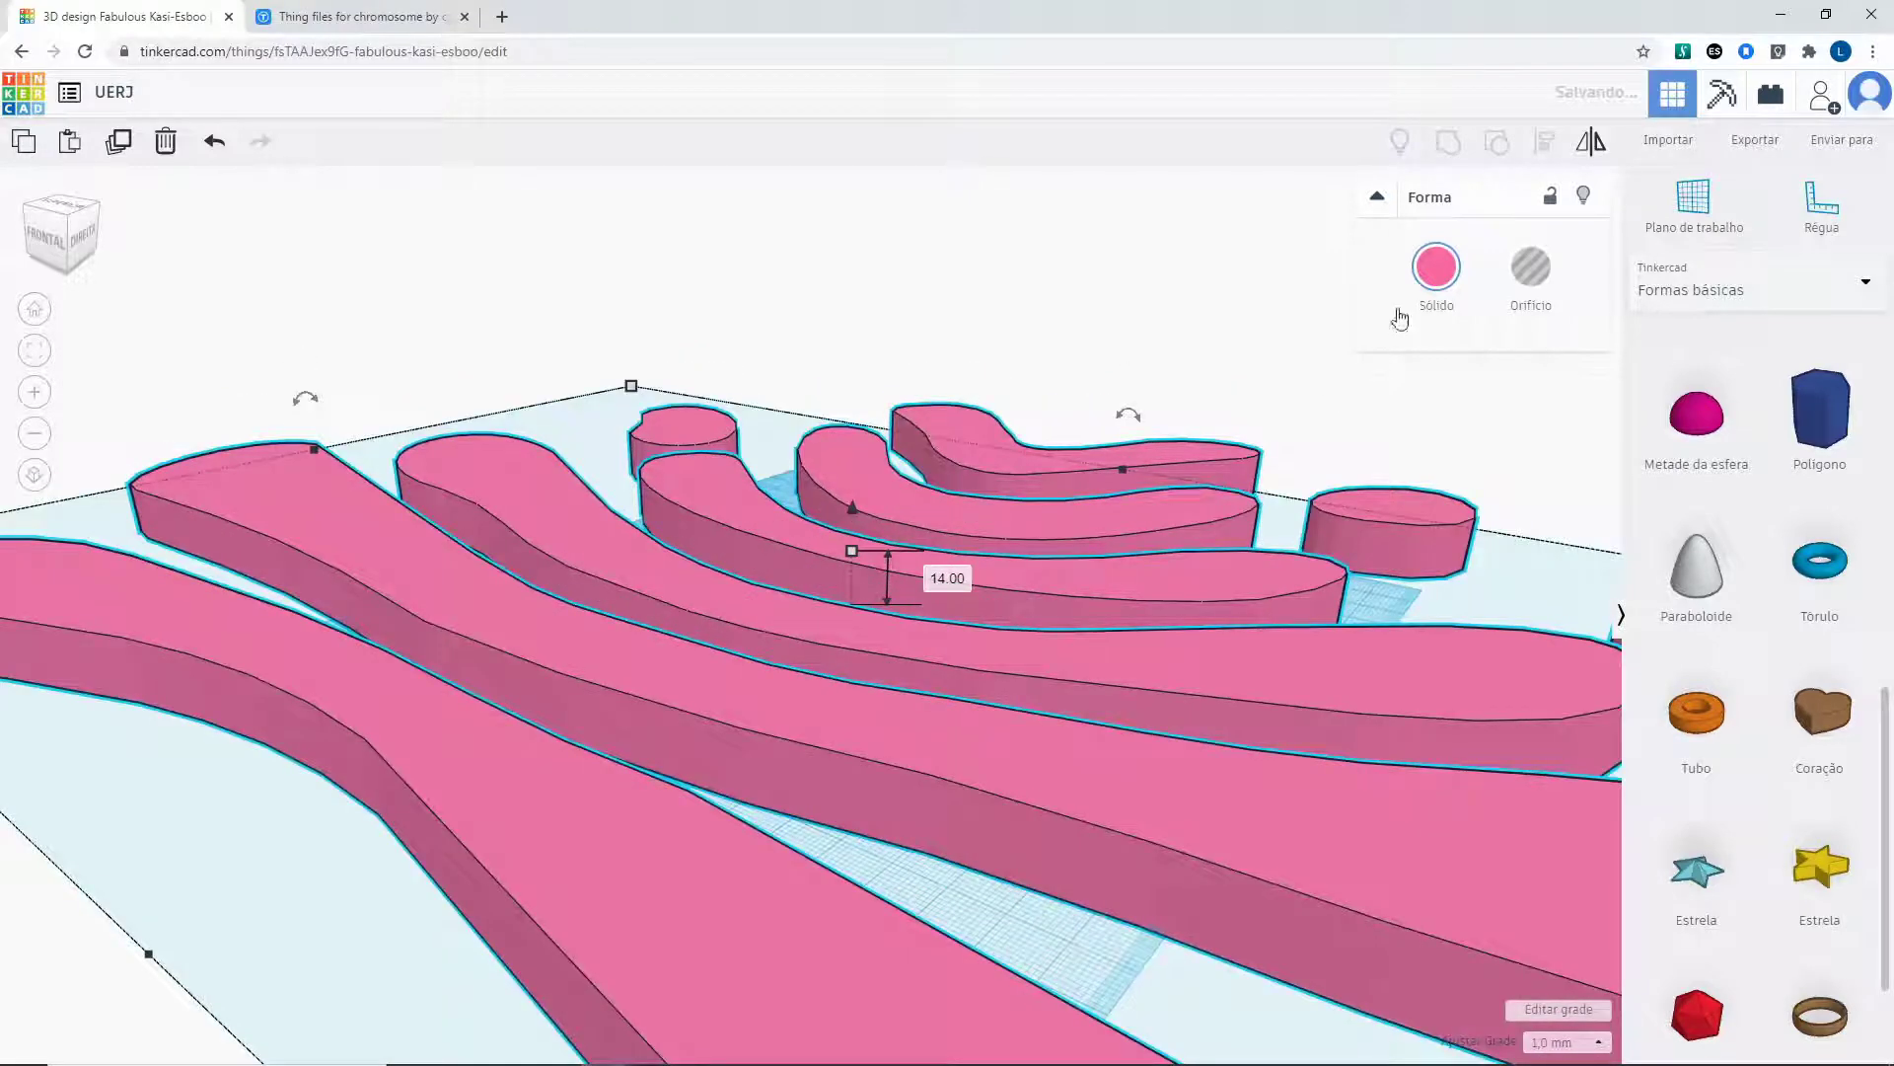
pyautogui.click(1401, 311)
pyautogui.click(1450, 448)
pyautogui.scroll(-5, 996, 649)
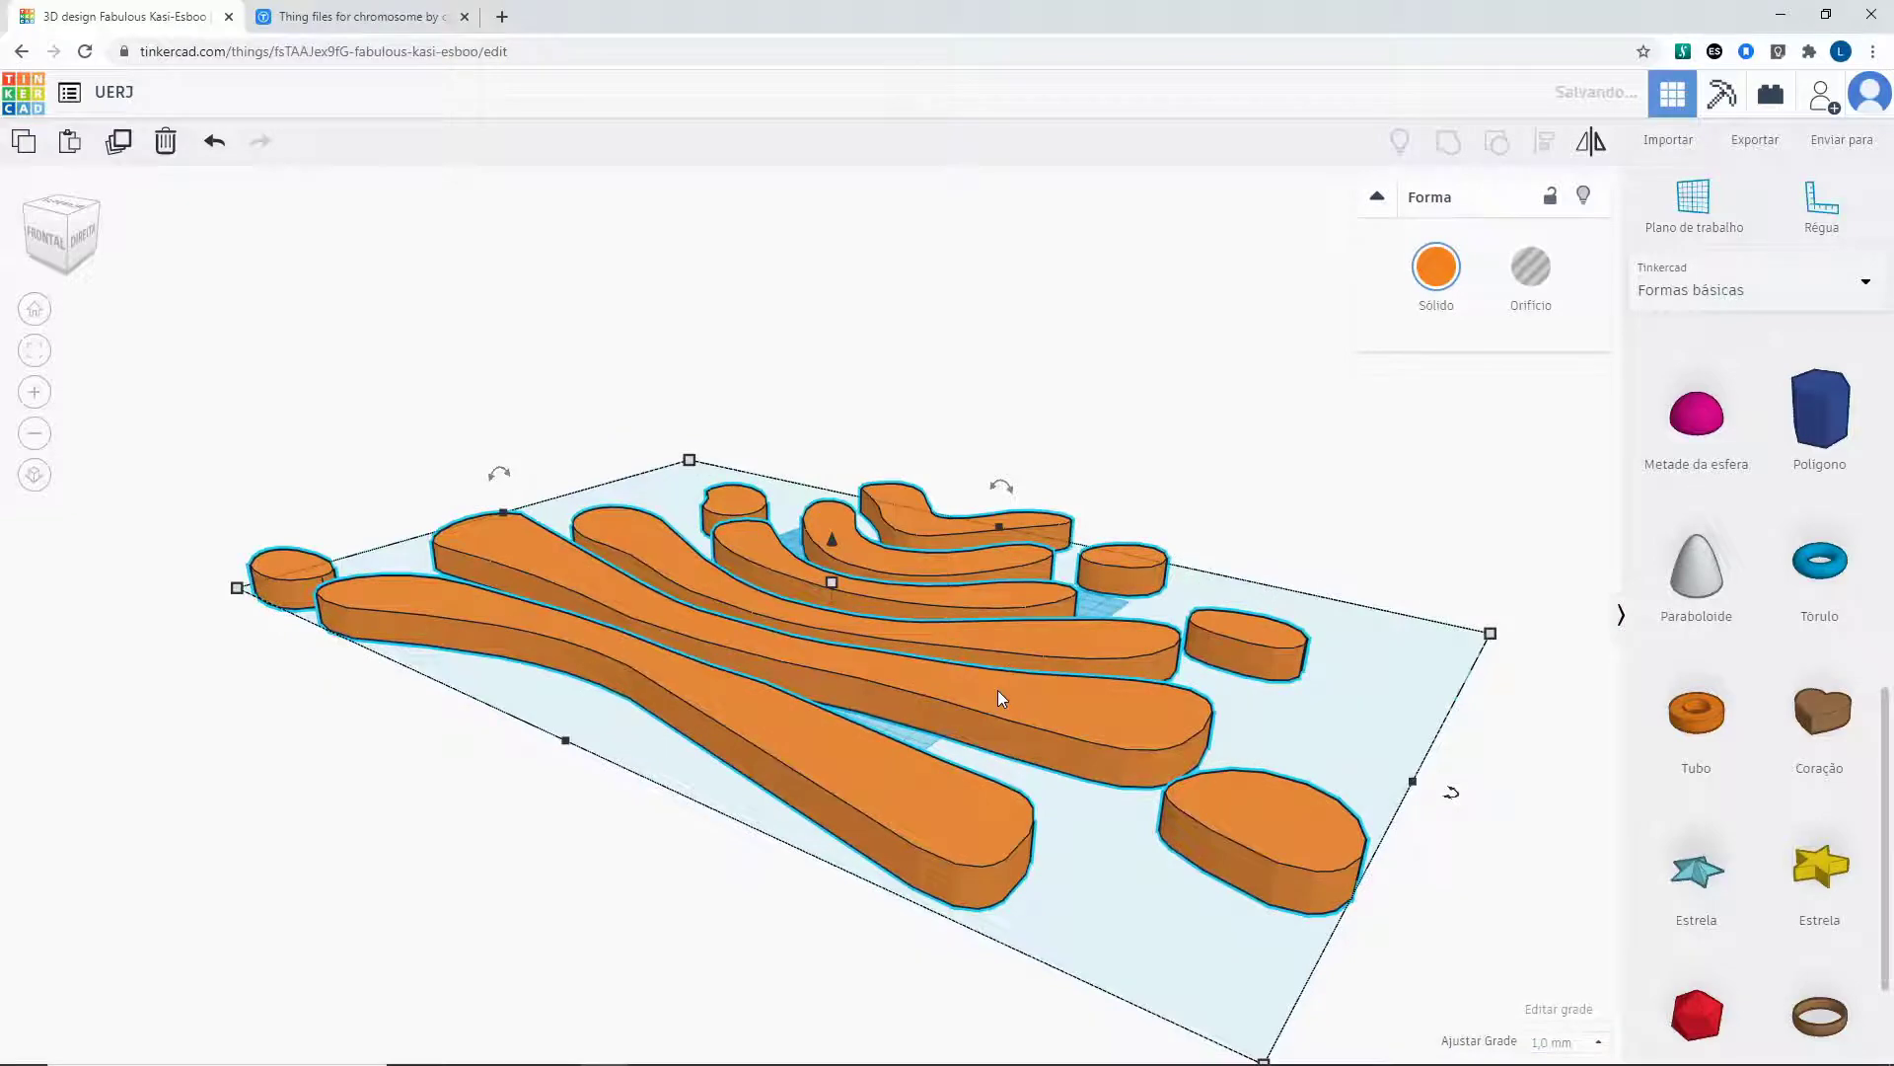
# Delete the orange Golgi shape from the workplane.
pyautogui.press('Delete')
pyautogui.moveTo(998, 698); pyautogui.dragTo(1049, 817, button='right')
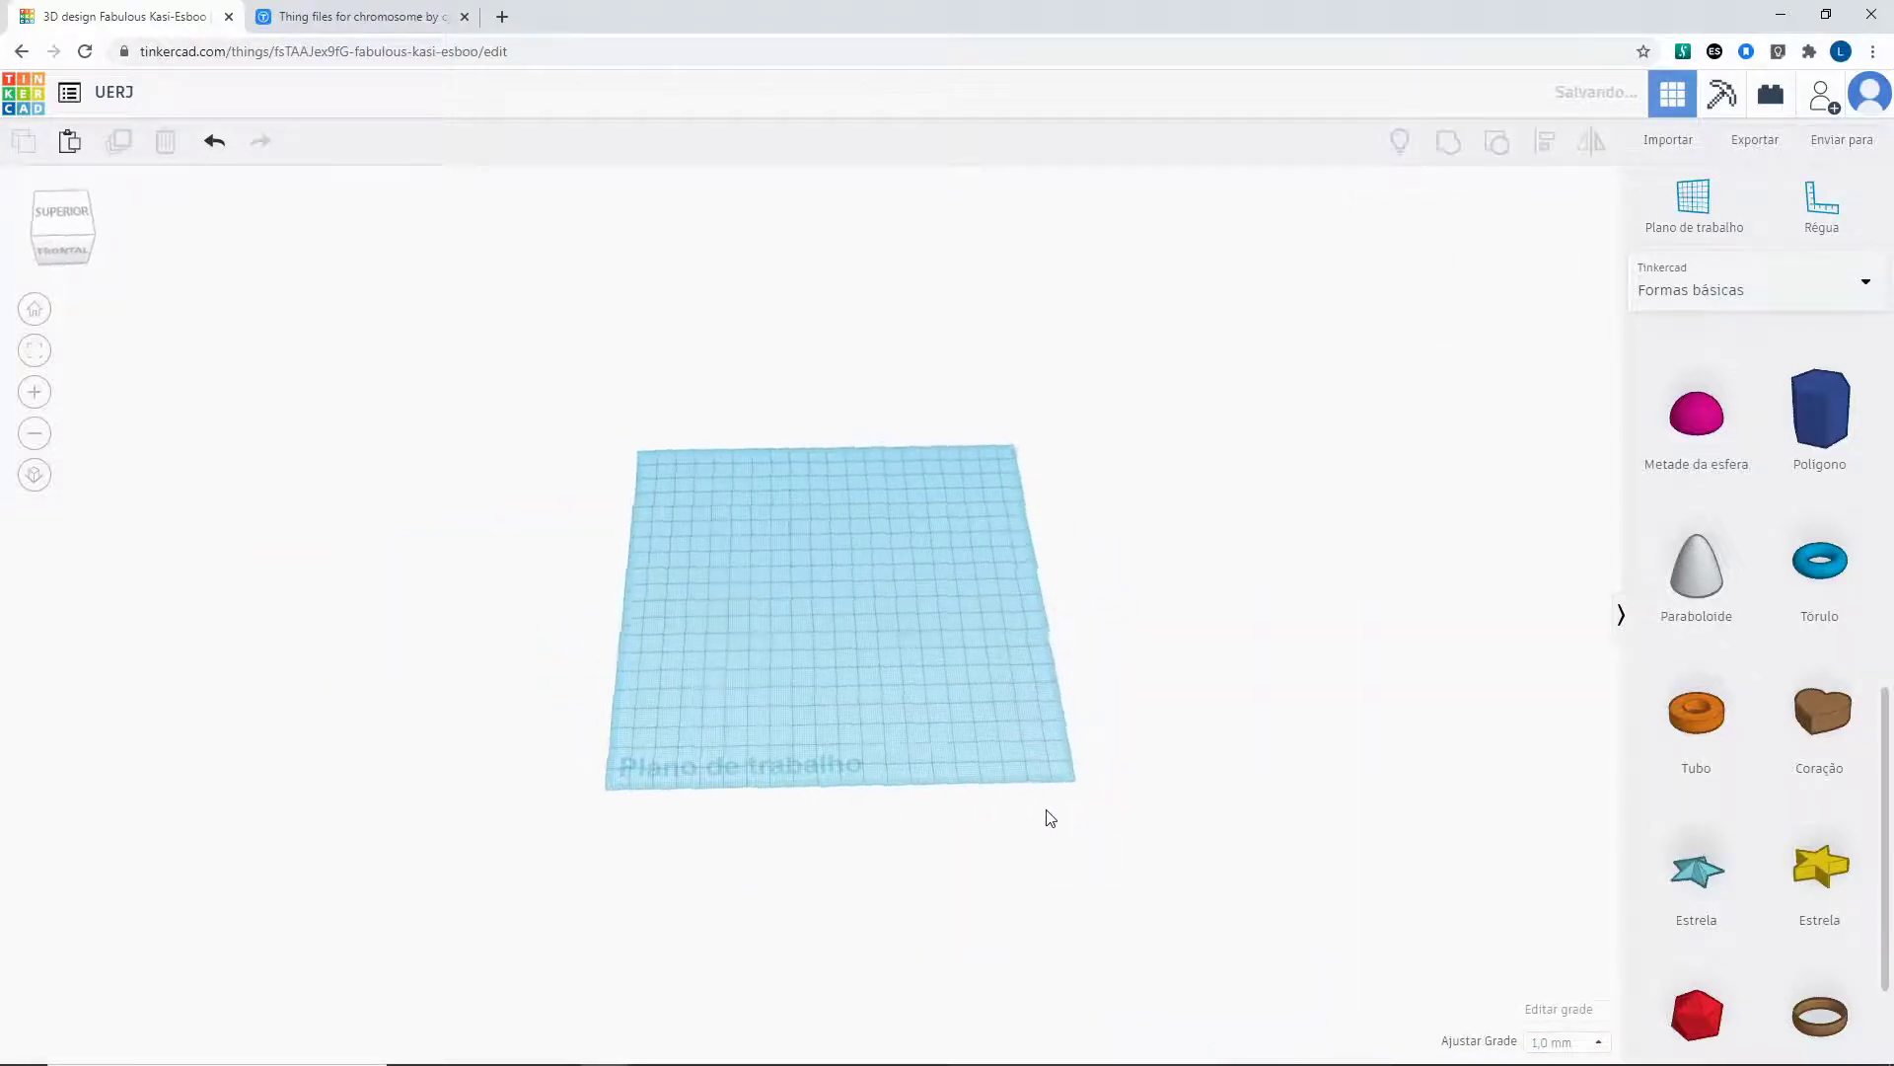
pyautogui.scroll(5, 905, 761)
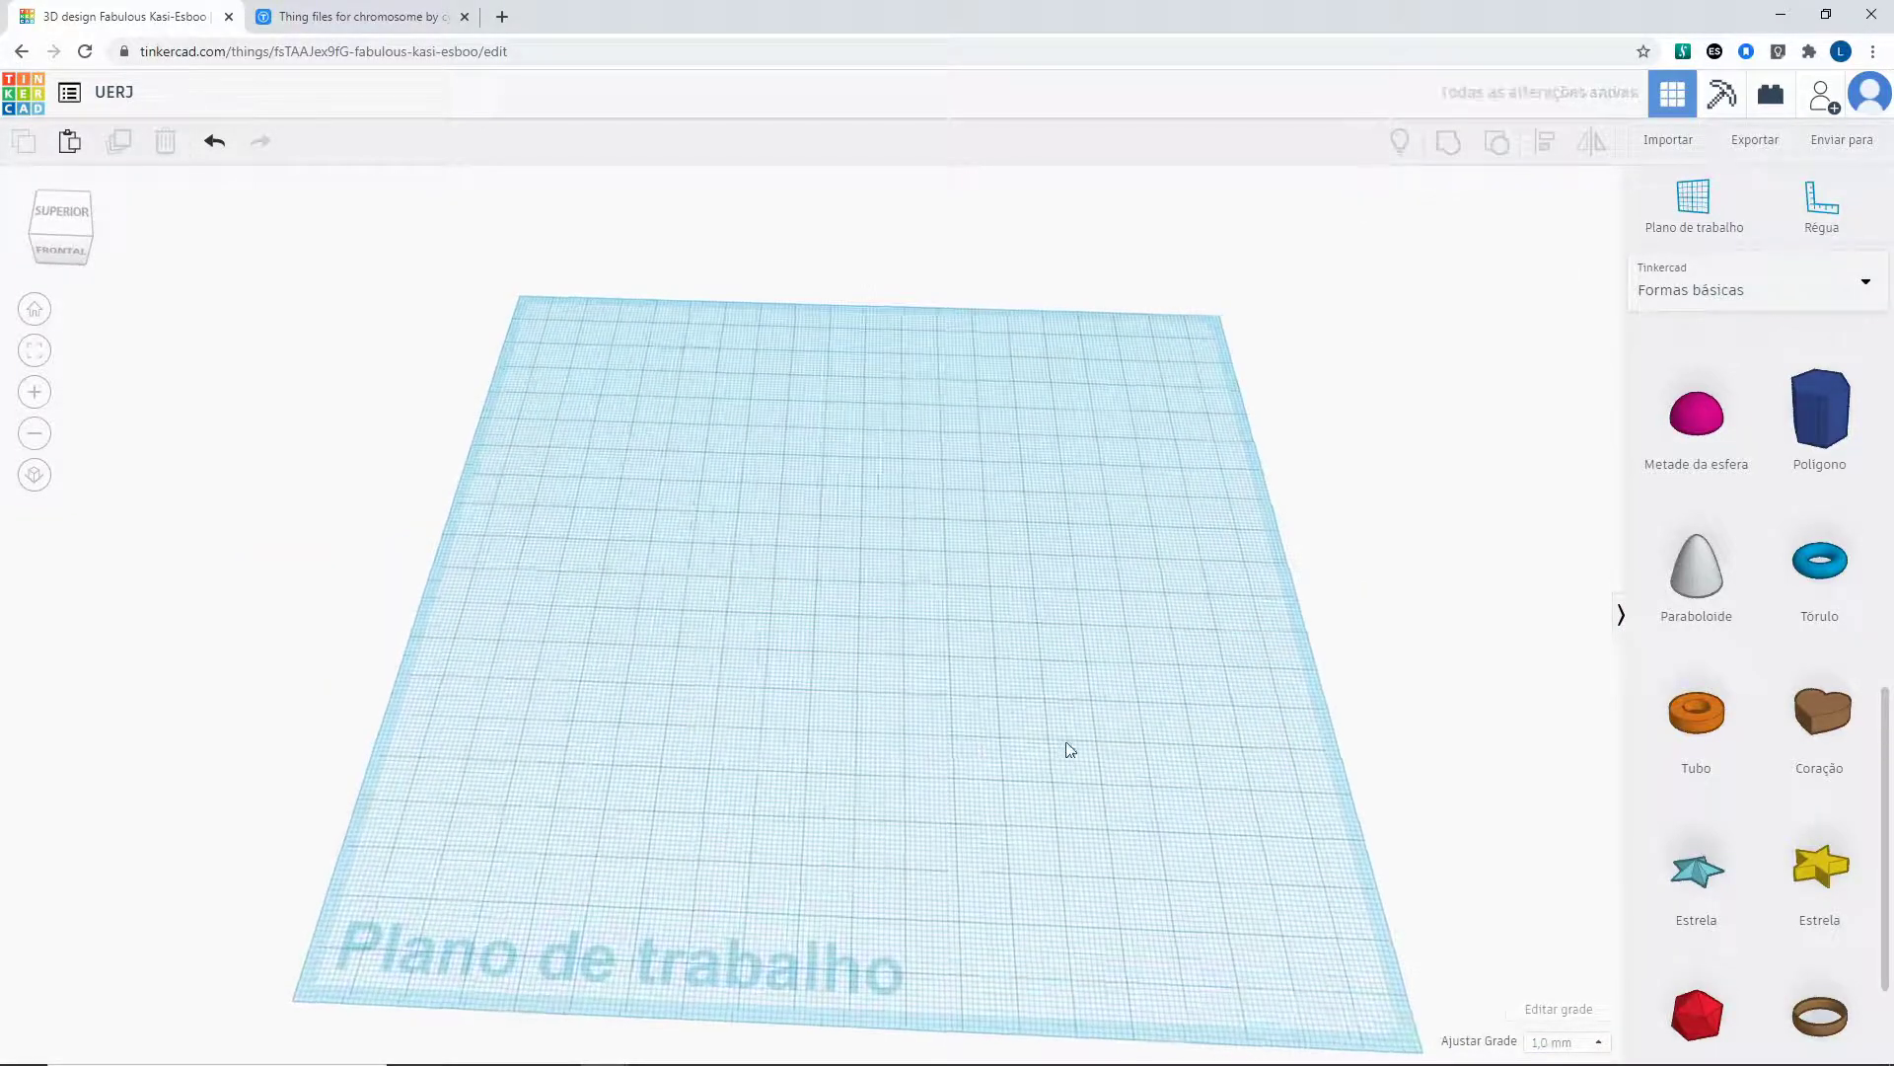
pyautogui.moveTo(1065, 743); pyautogui.dragTo(1073, 725, button='right')
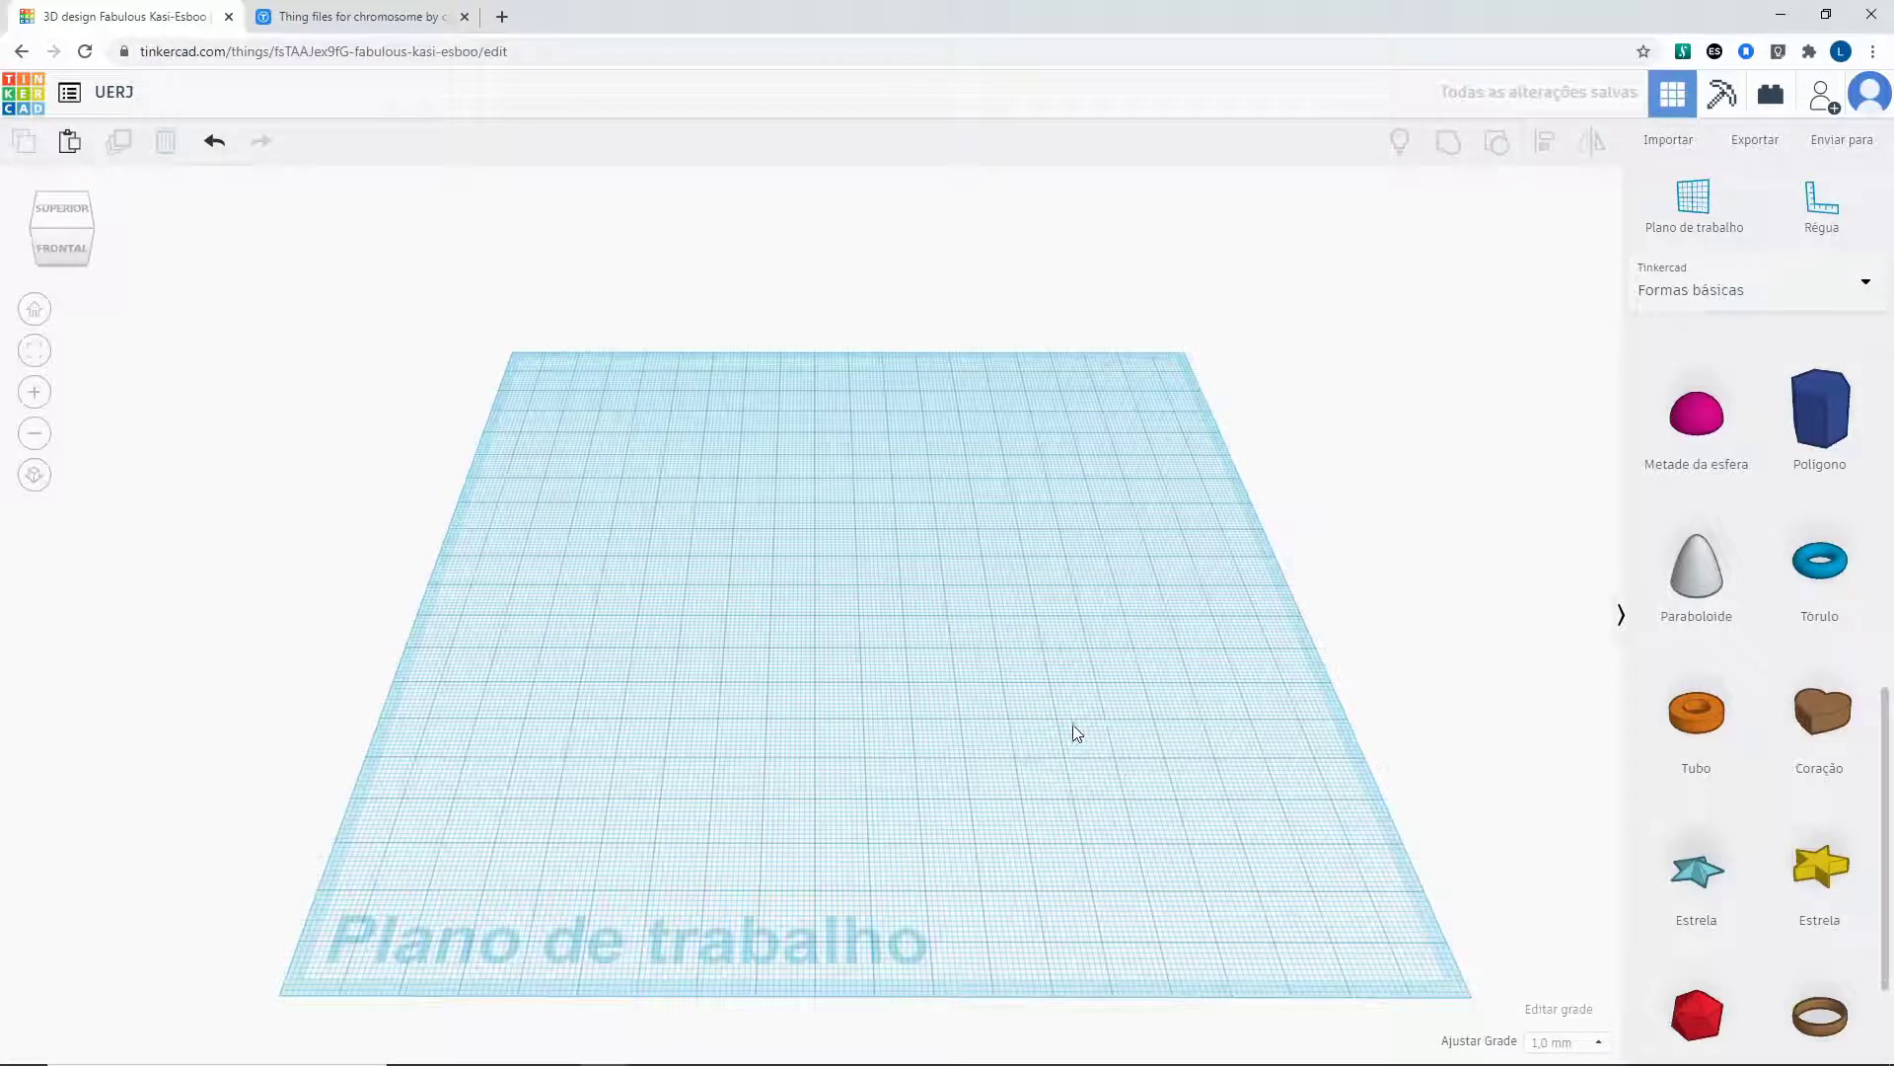
# Place a polygon, a half sphere and a tube apart from each other on the workplane.
pyautogui.moveTo(1820, 409); pyautogui.dragTo(786, 636)
pyautogui.moveTo(1697, 461); pyautogui.dragTo(990, 684)
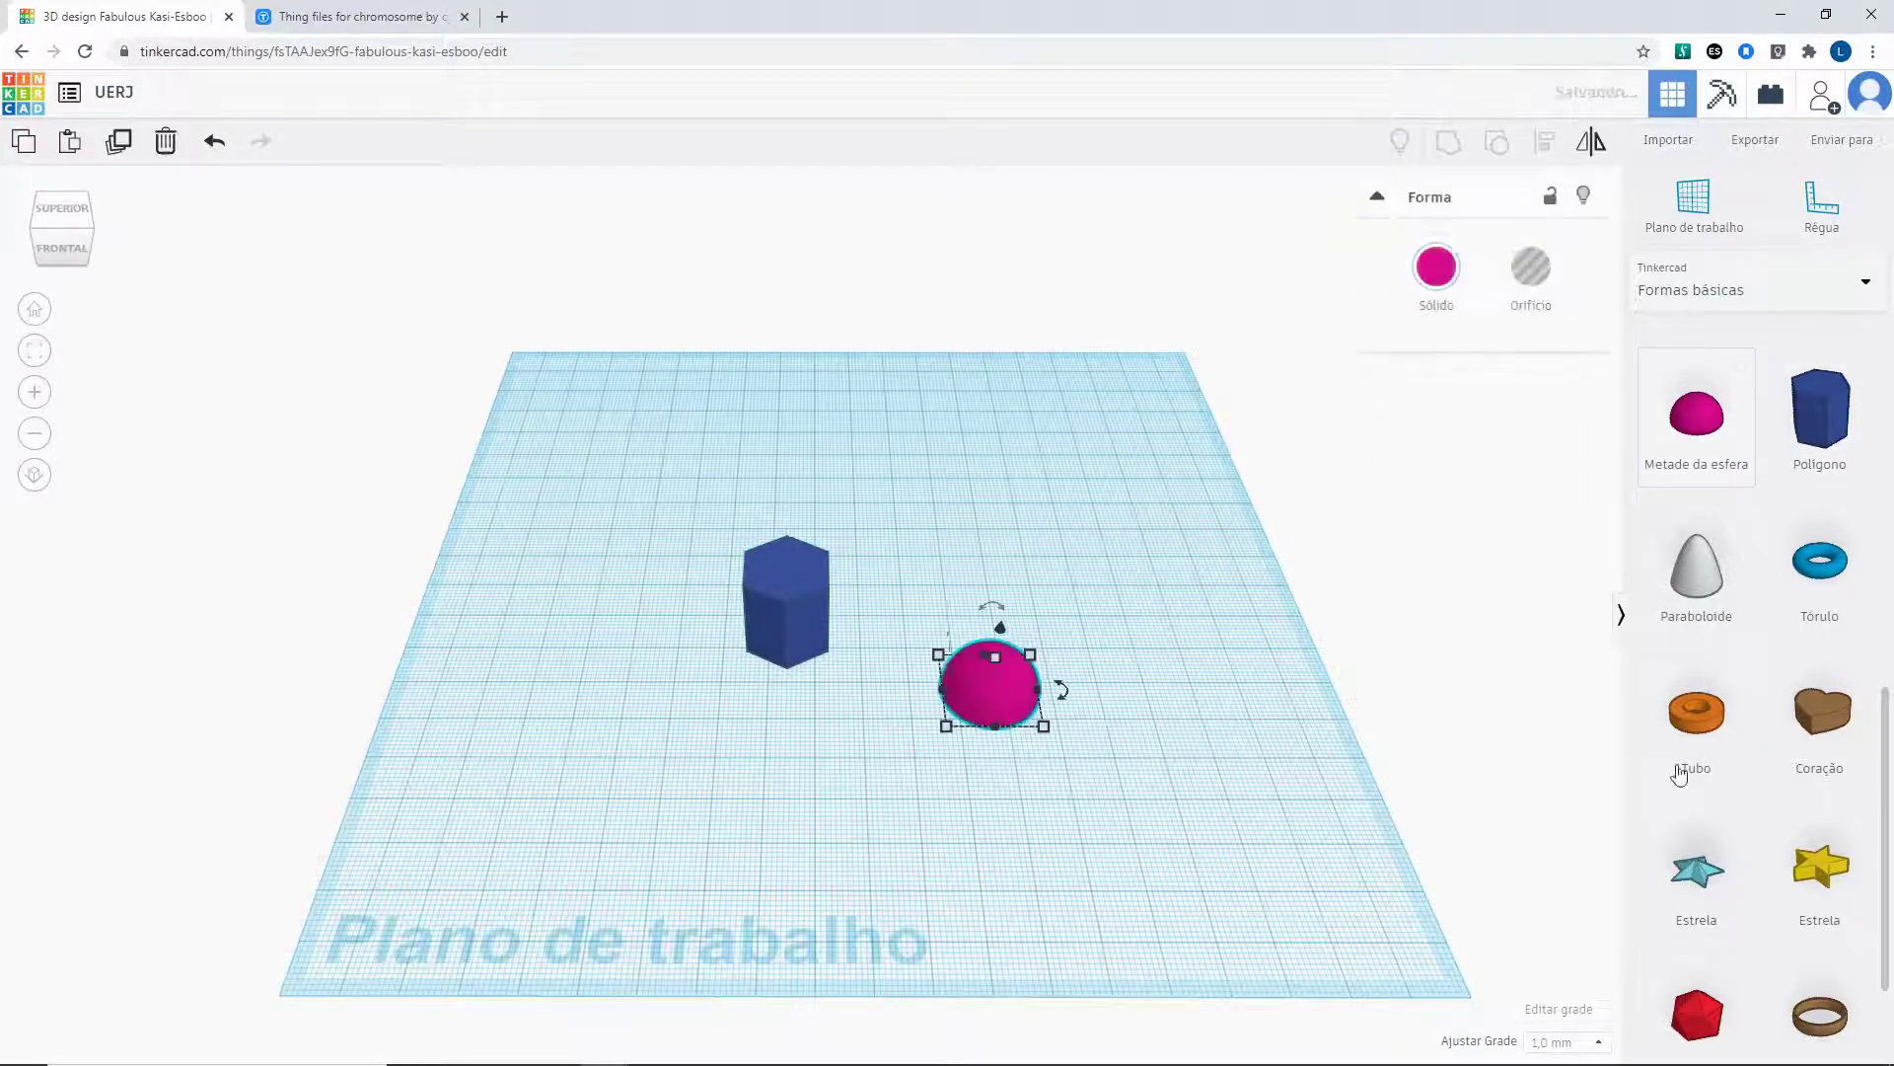
pyautogui.moveTo(1697, 730); pyautogui.dragTo(894, 559)
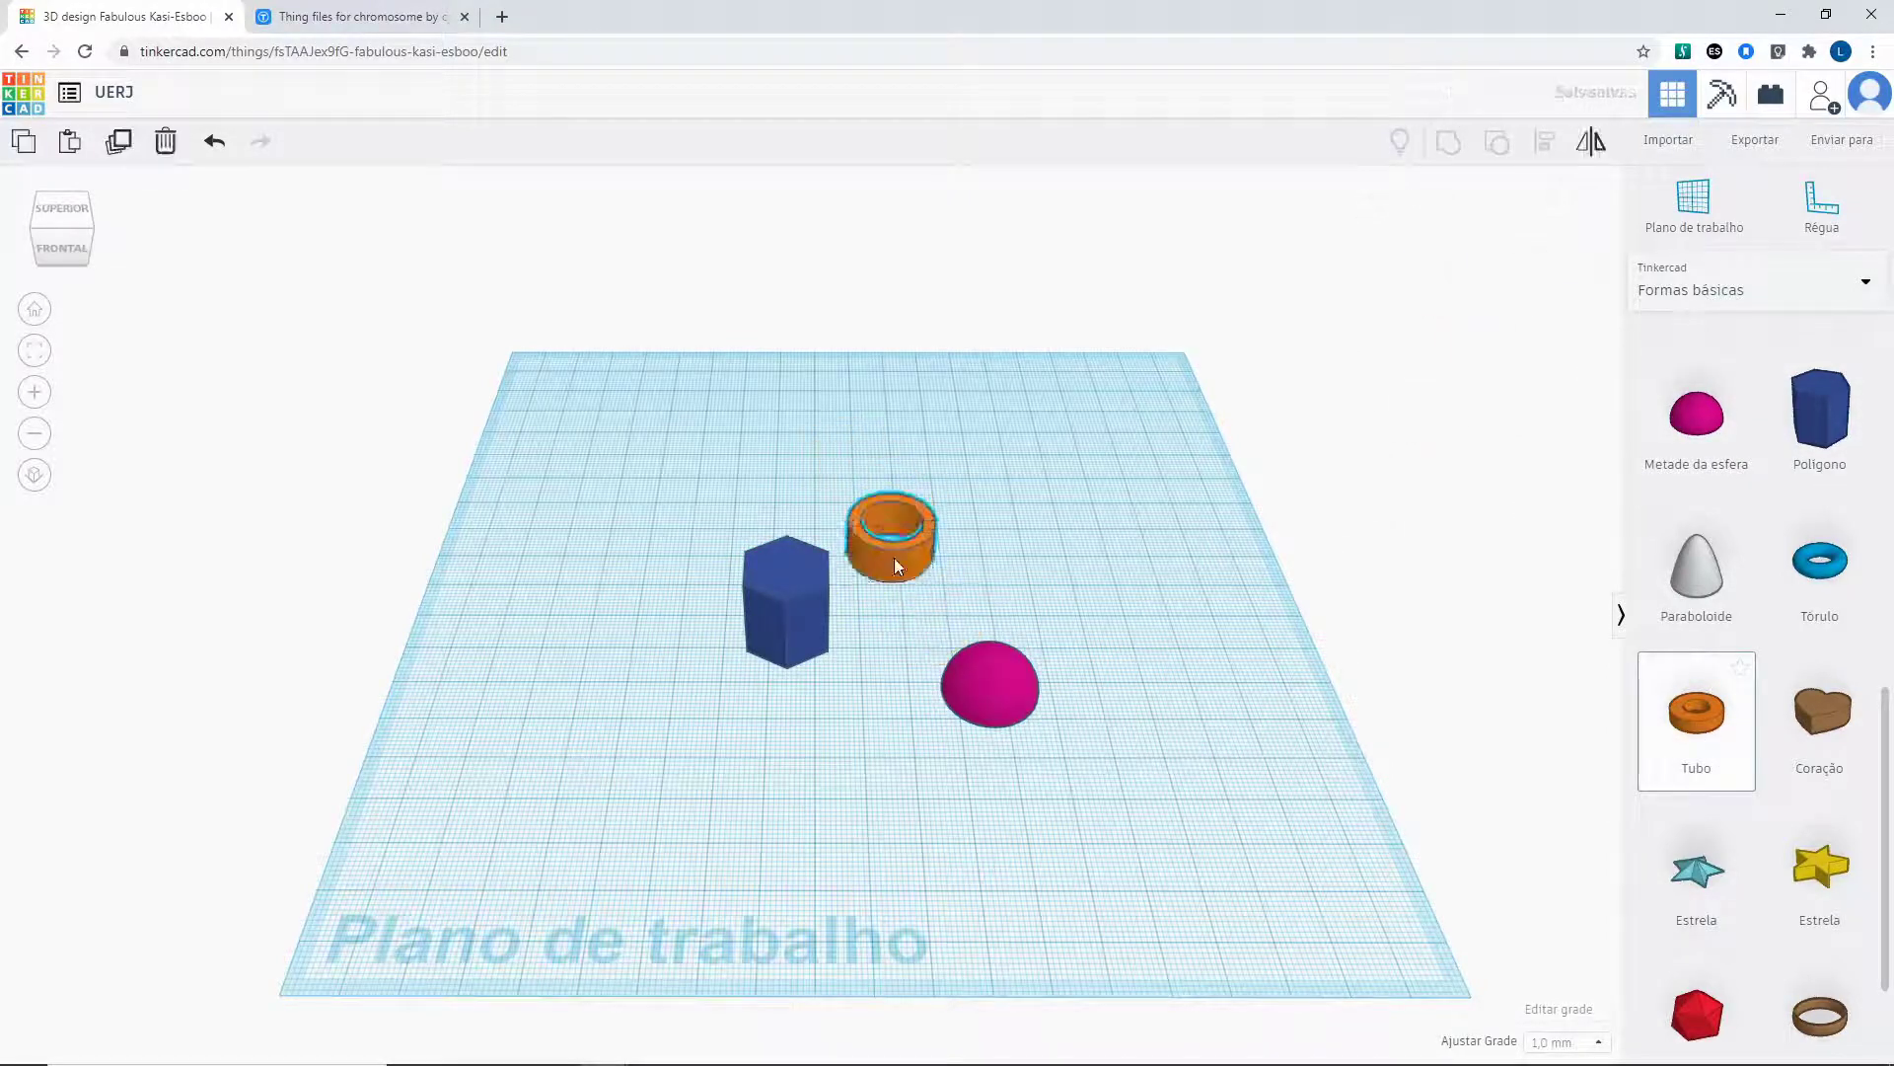
pyautogui.scroll(4, 947, 618)
pyautogui.click(968, 701)
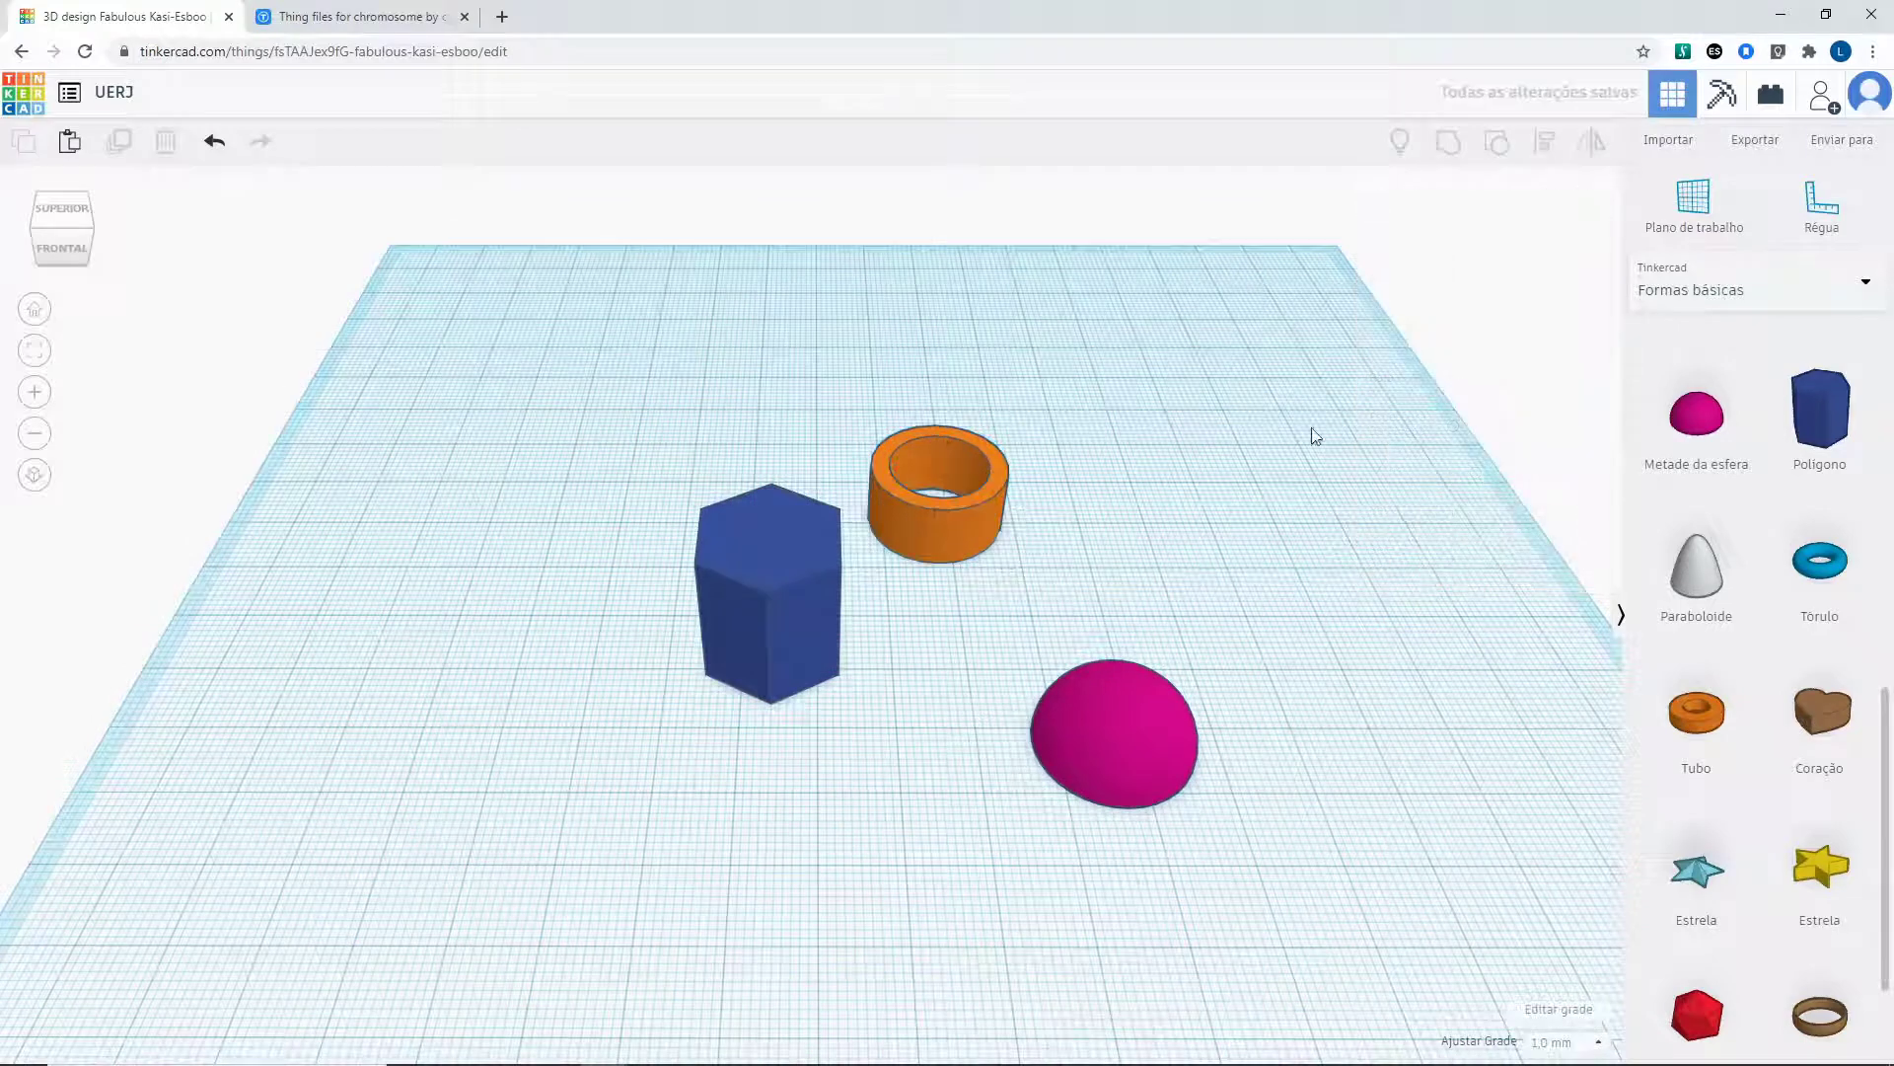
# Export only the tube as an STL file, view the download in 3D Builder, and return to the Tinkercad design.
pyautogui.click(991, 506)
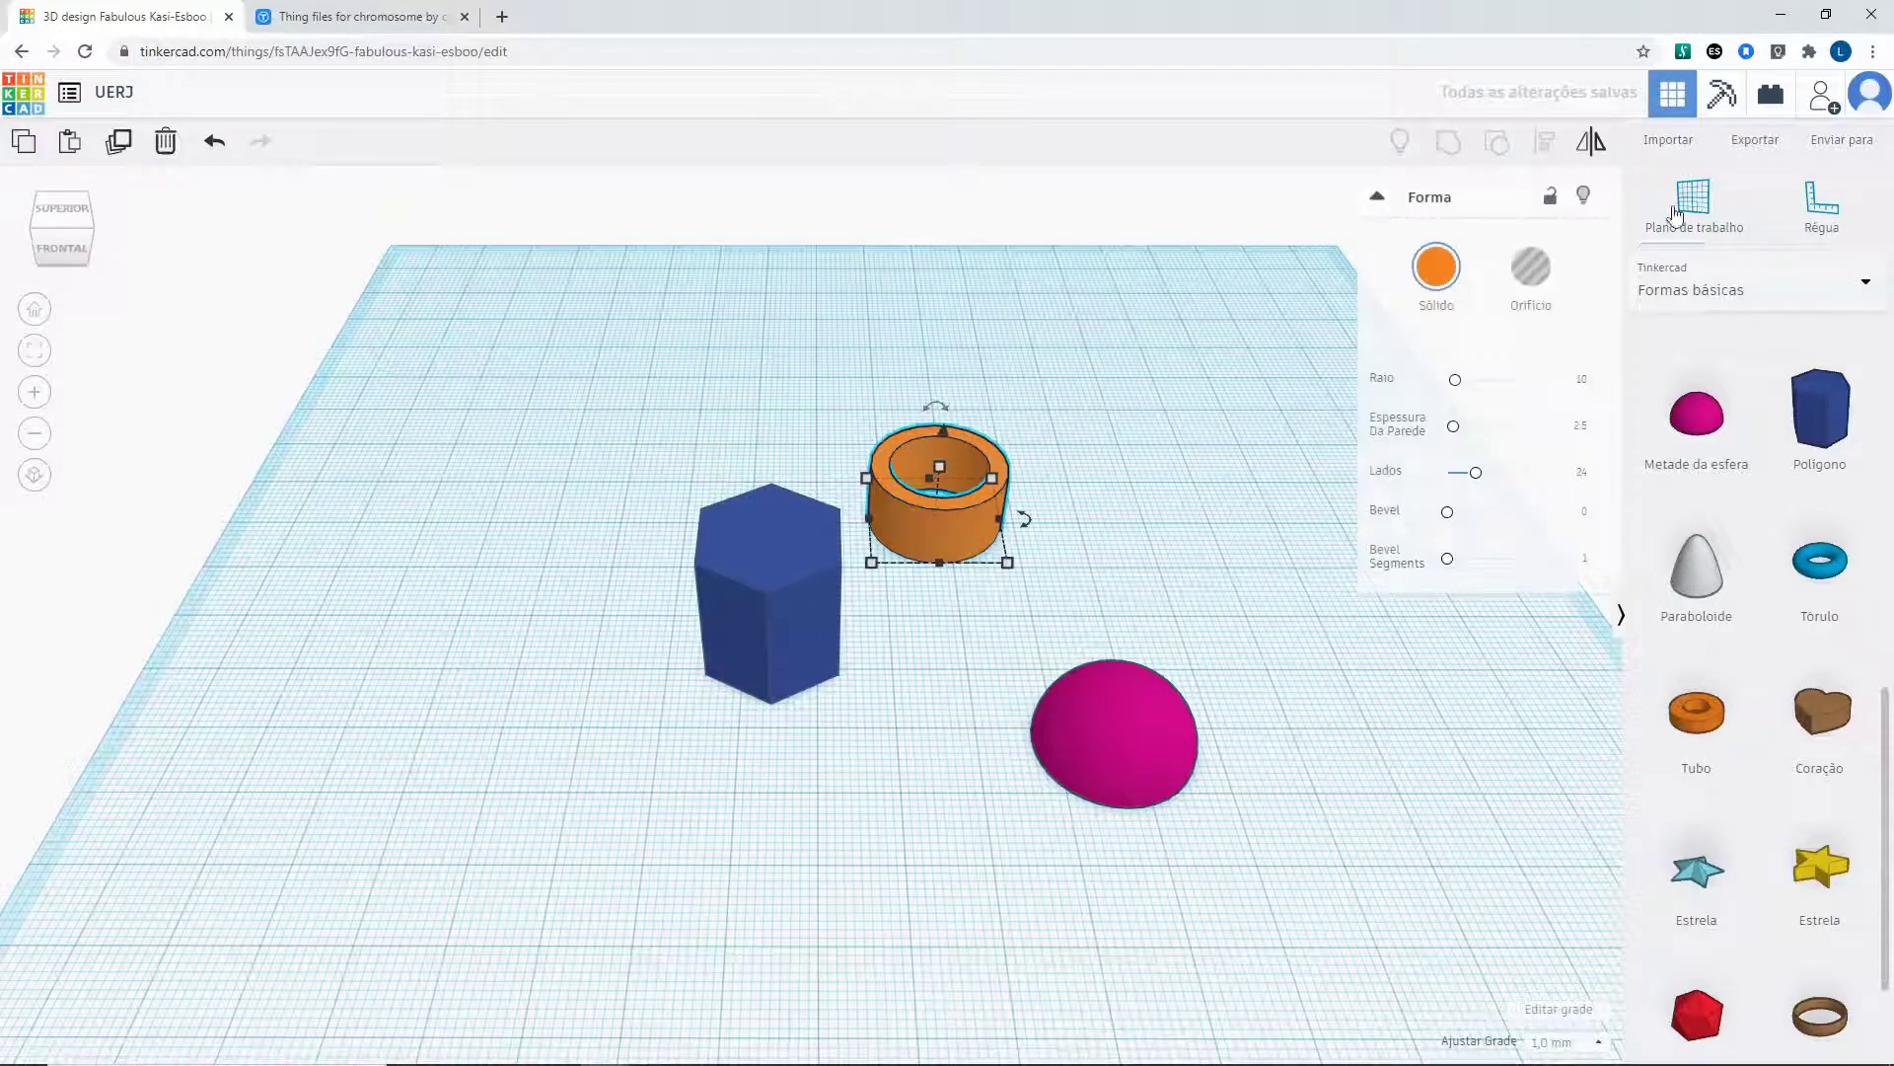
pyautogui.click(1756, 148)
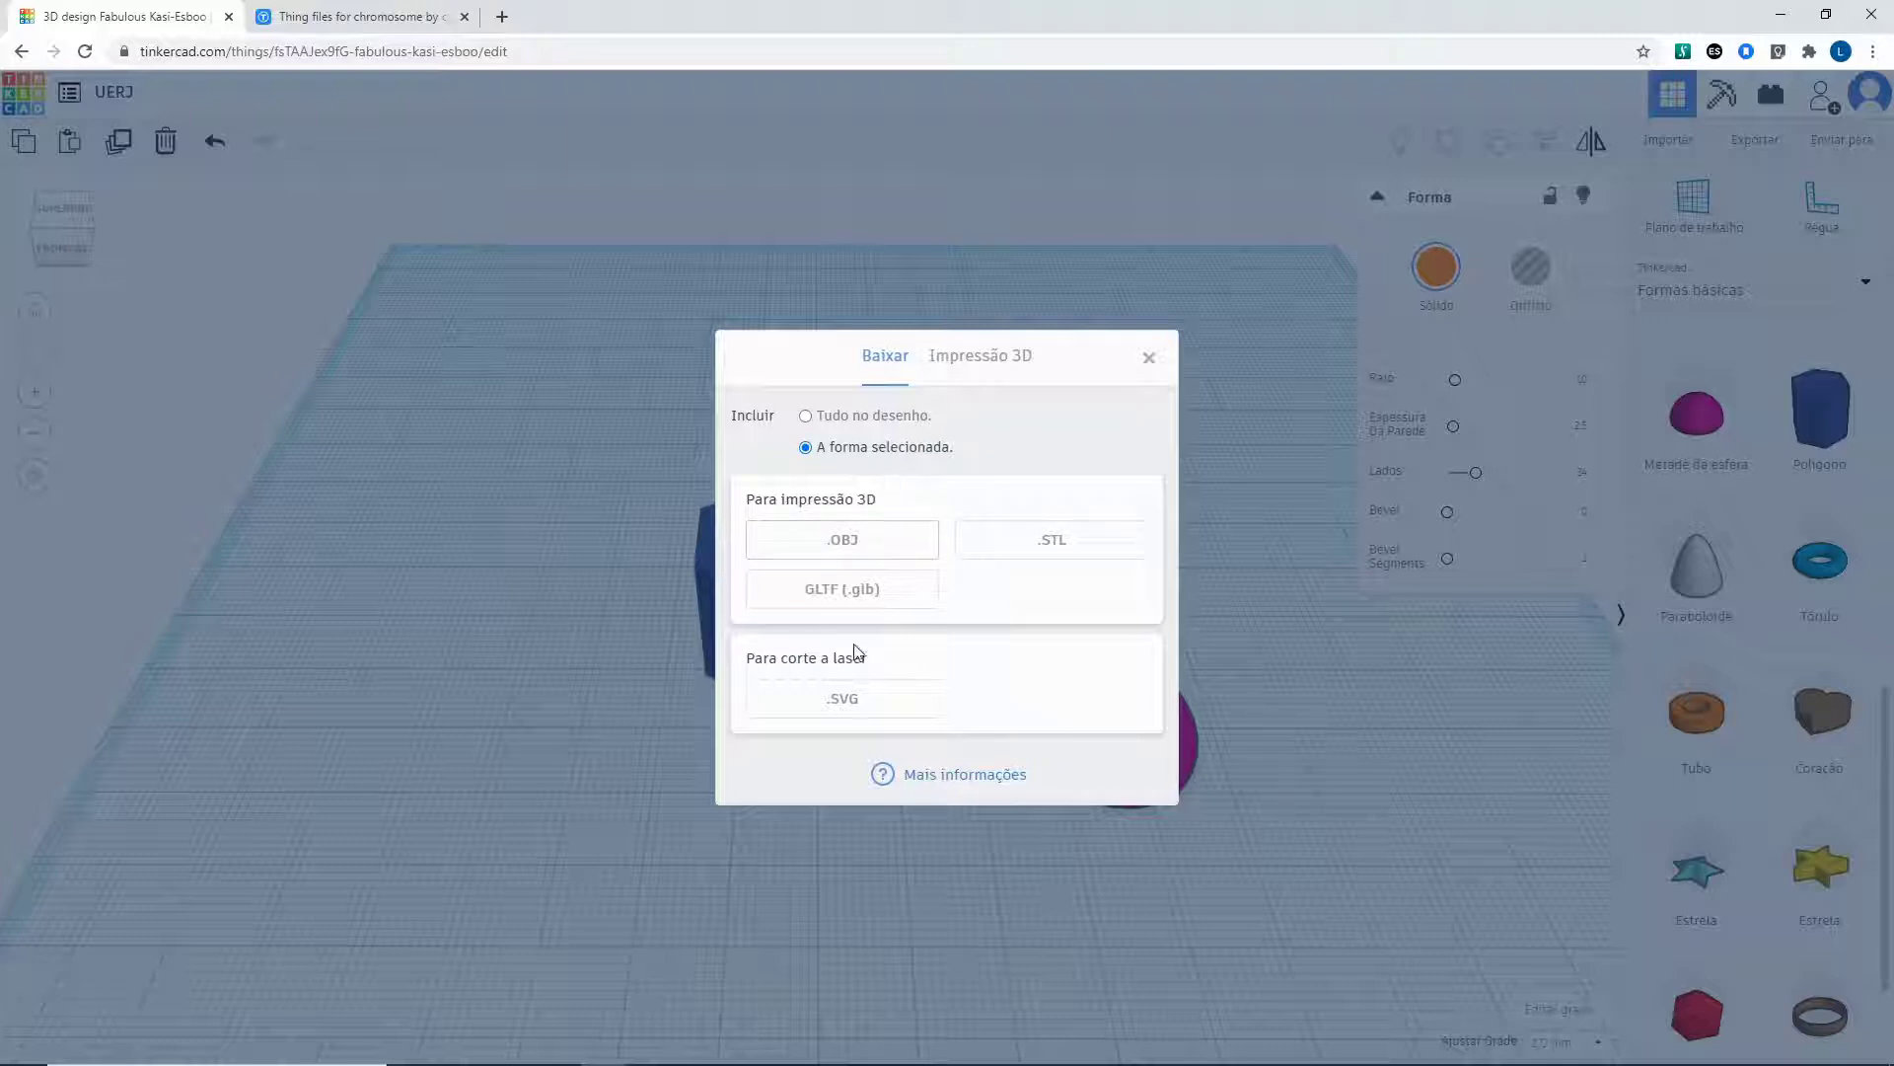
pyautogui.click(1052, 543)
pyautogui.click(1046, 546)
pyautogui.click(89, 1032)
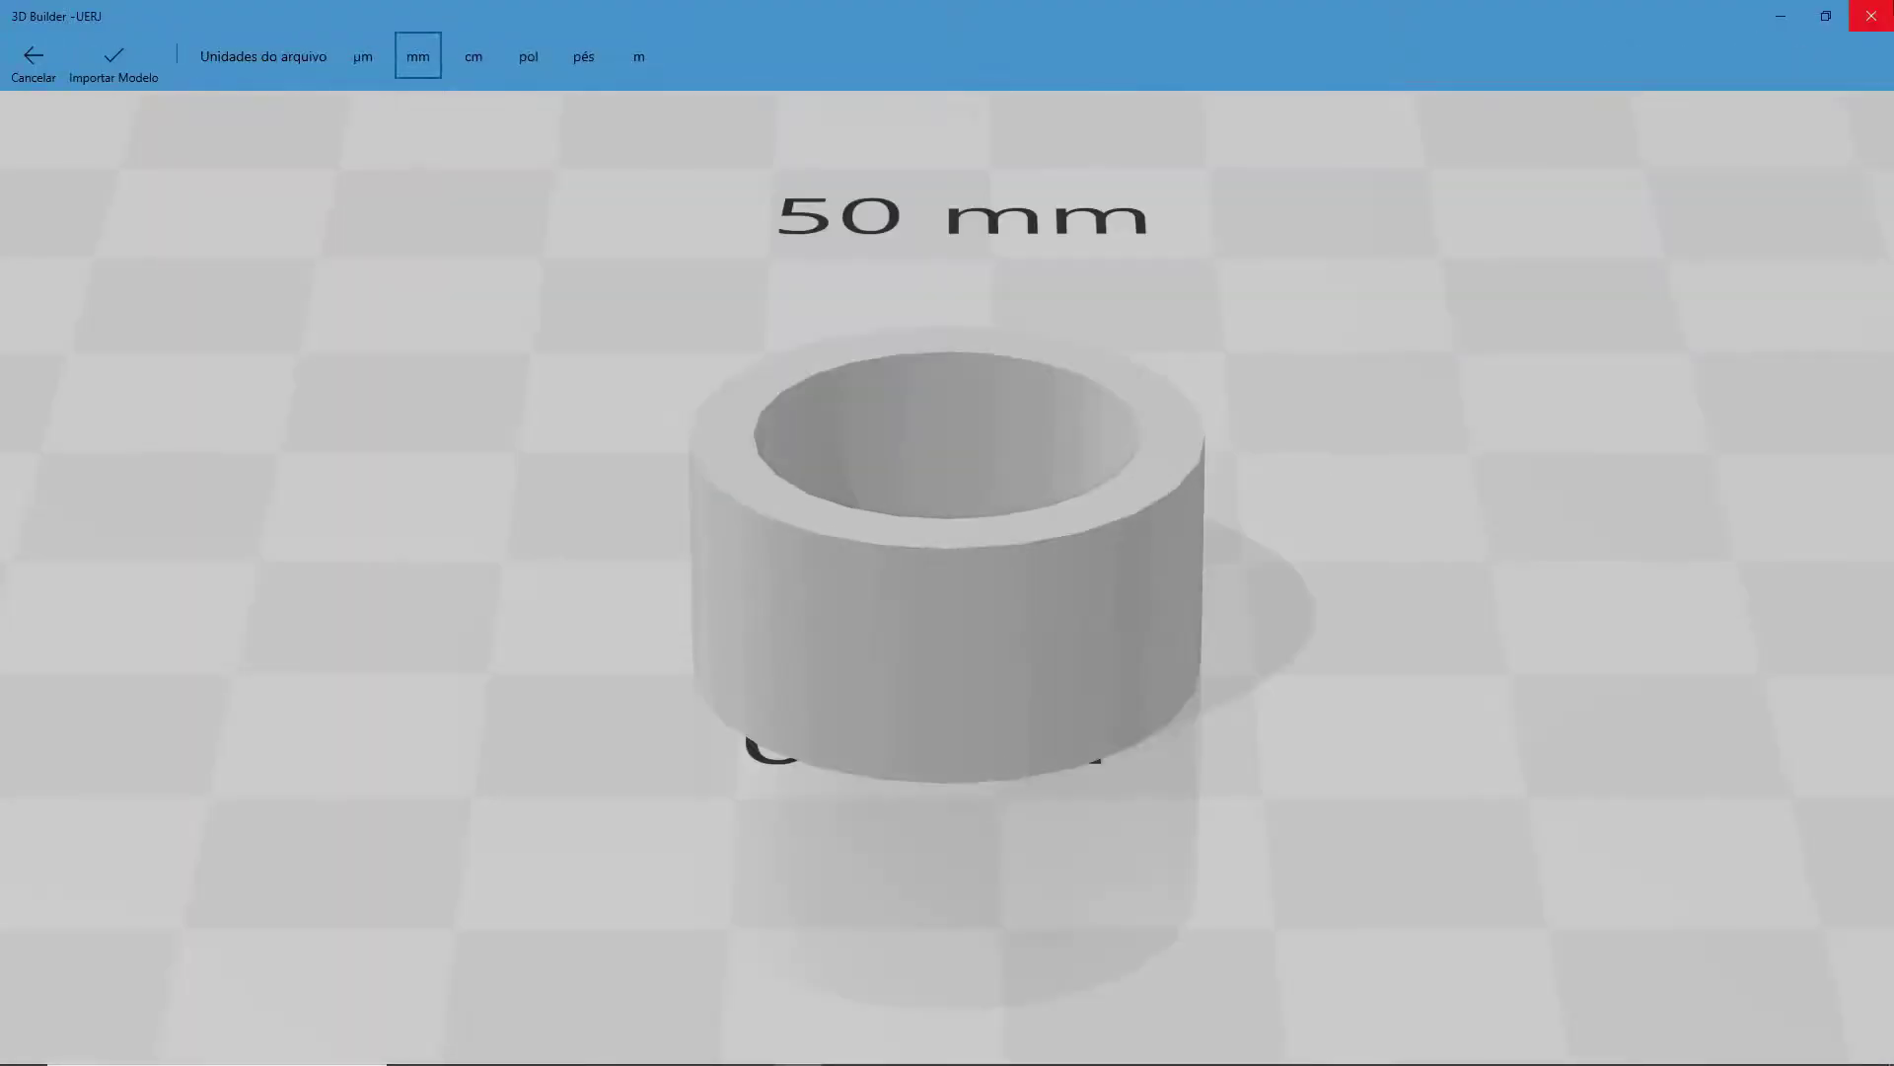
pyautogui.click(1871, 16)
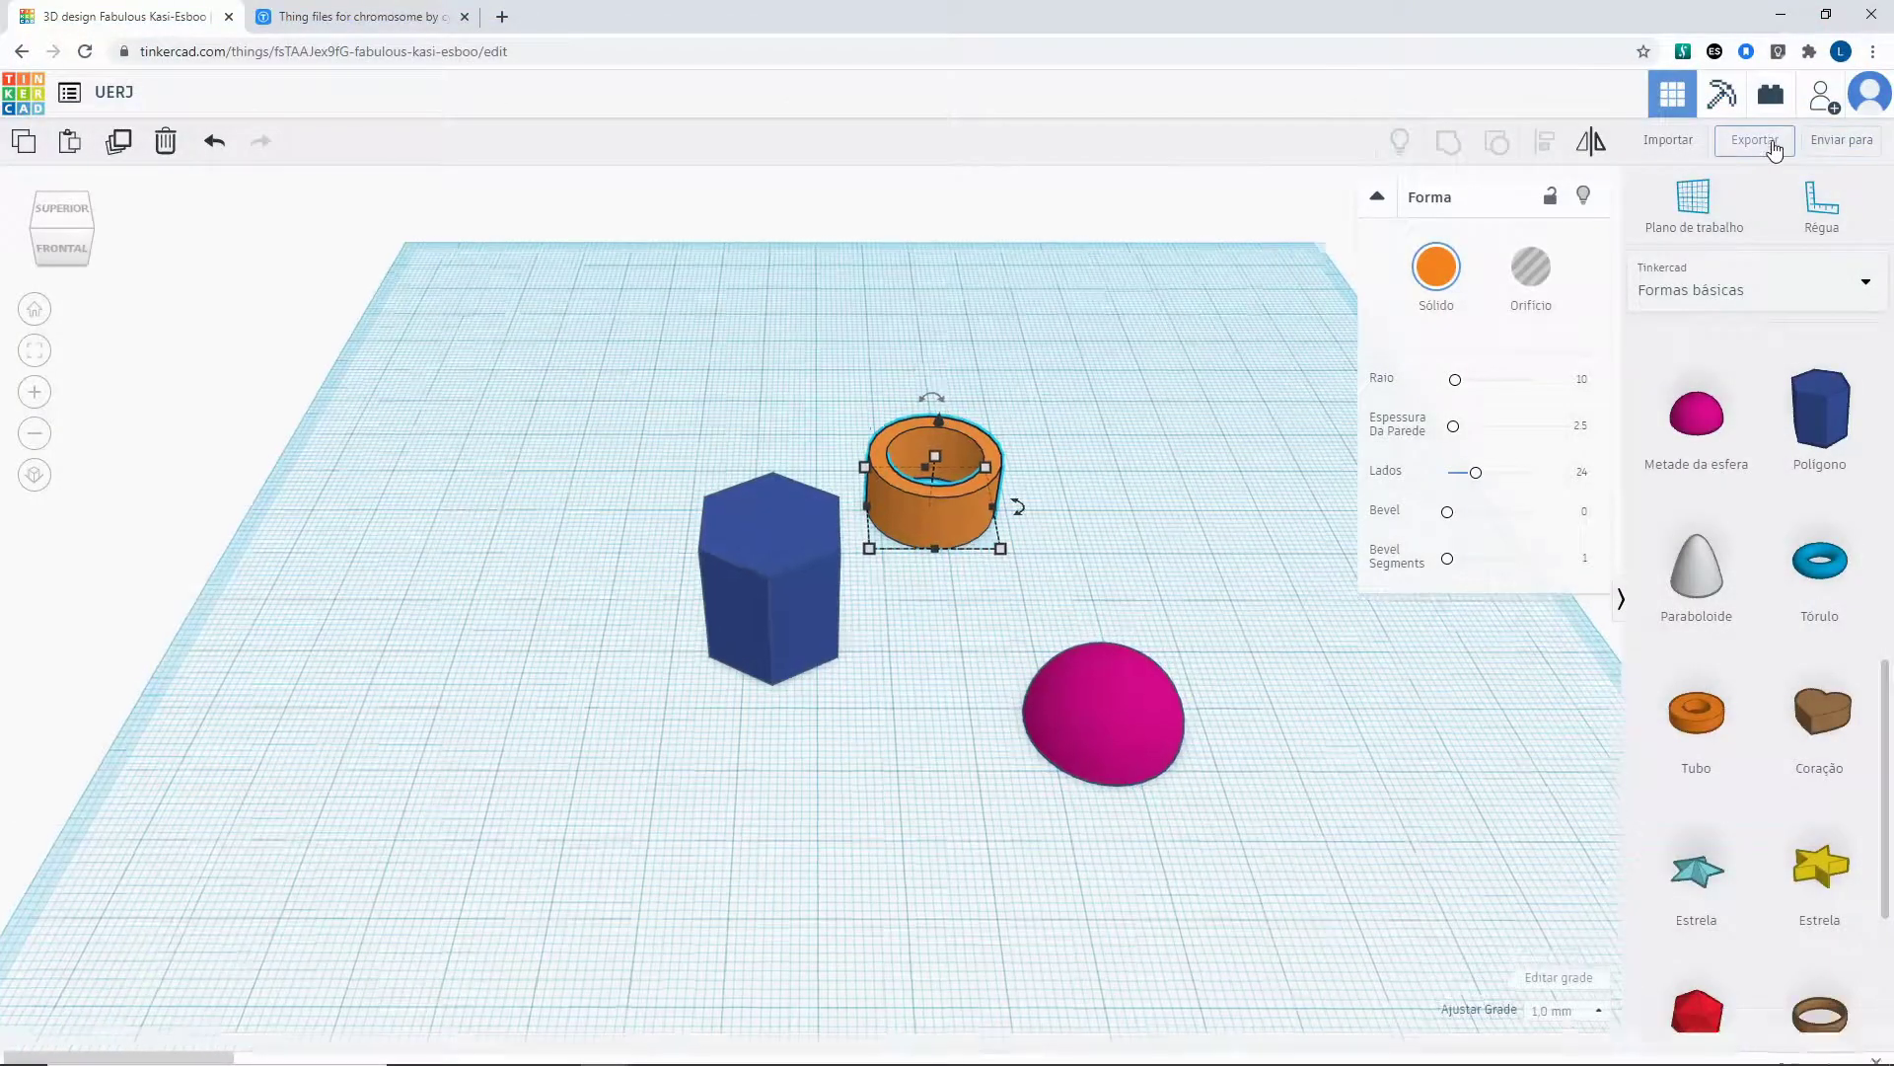
# Export everything in the design as an STL file, view the download in 3D Builder, and return to Tinkercad.
pyautogui.click(1755, 138)
pyautogui.click(825, 418)
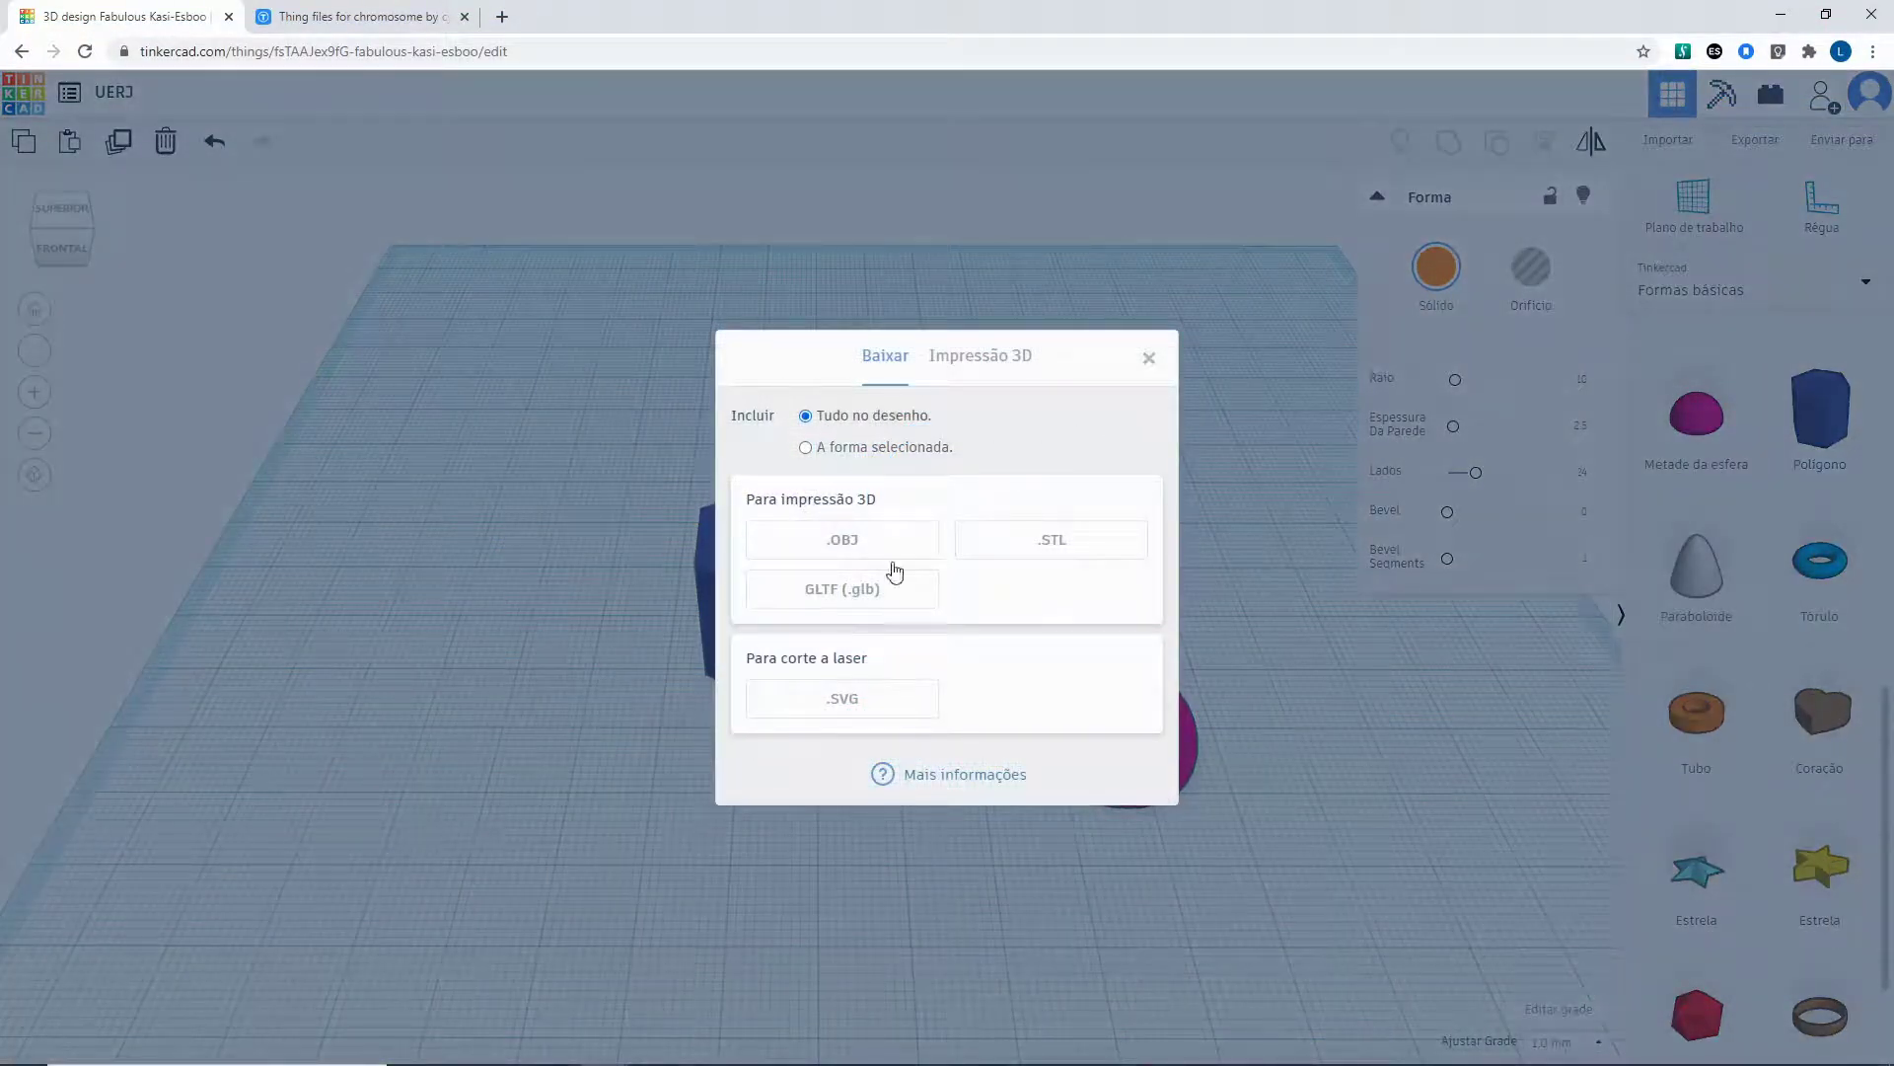
pyautogui.click(1050, 552)
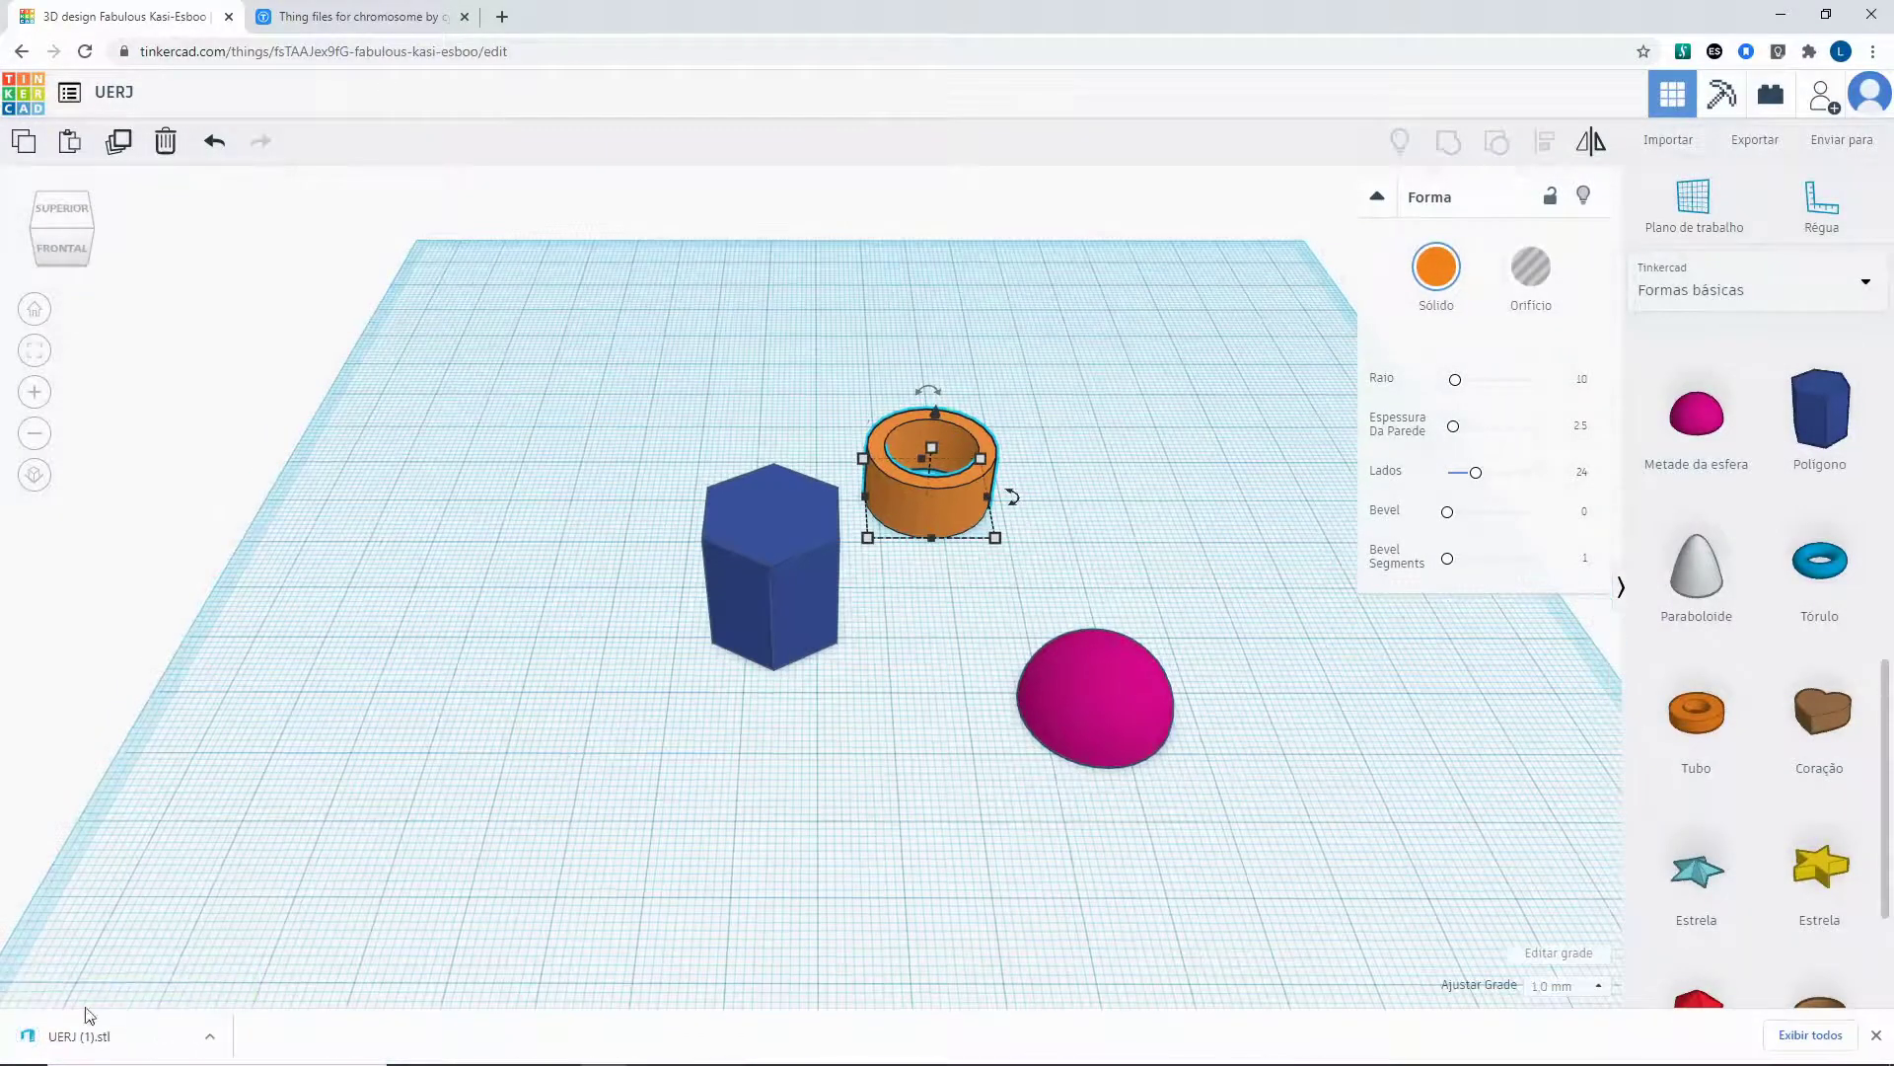
pyautogui.click(68, 1038)
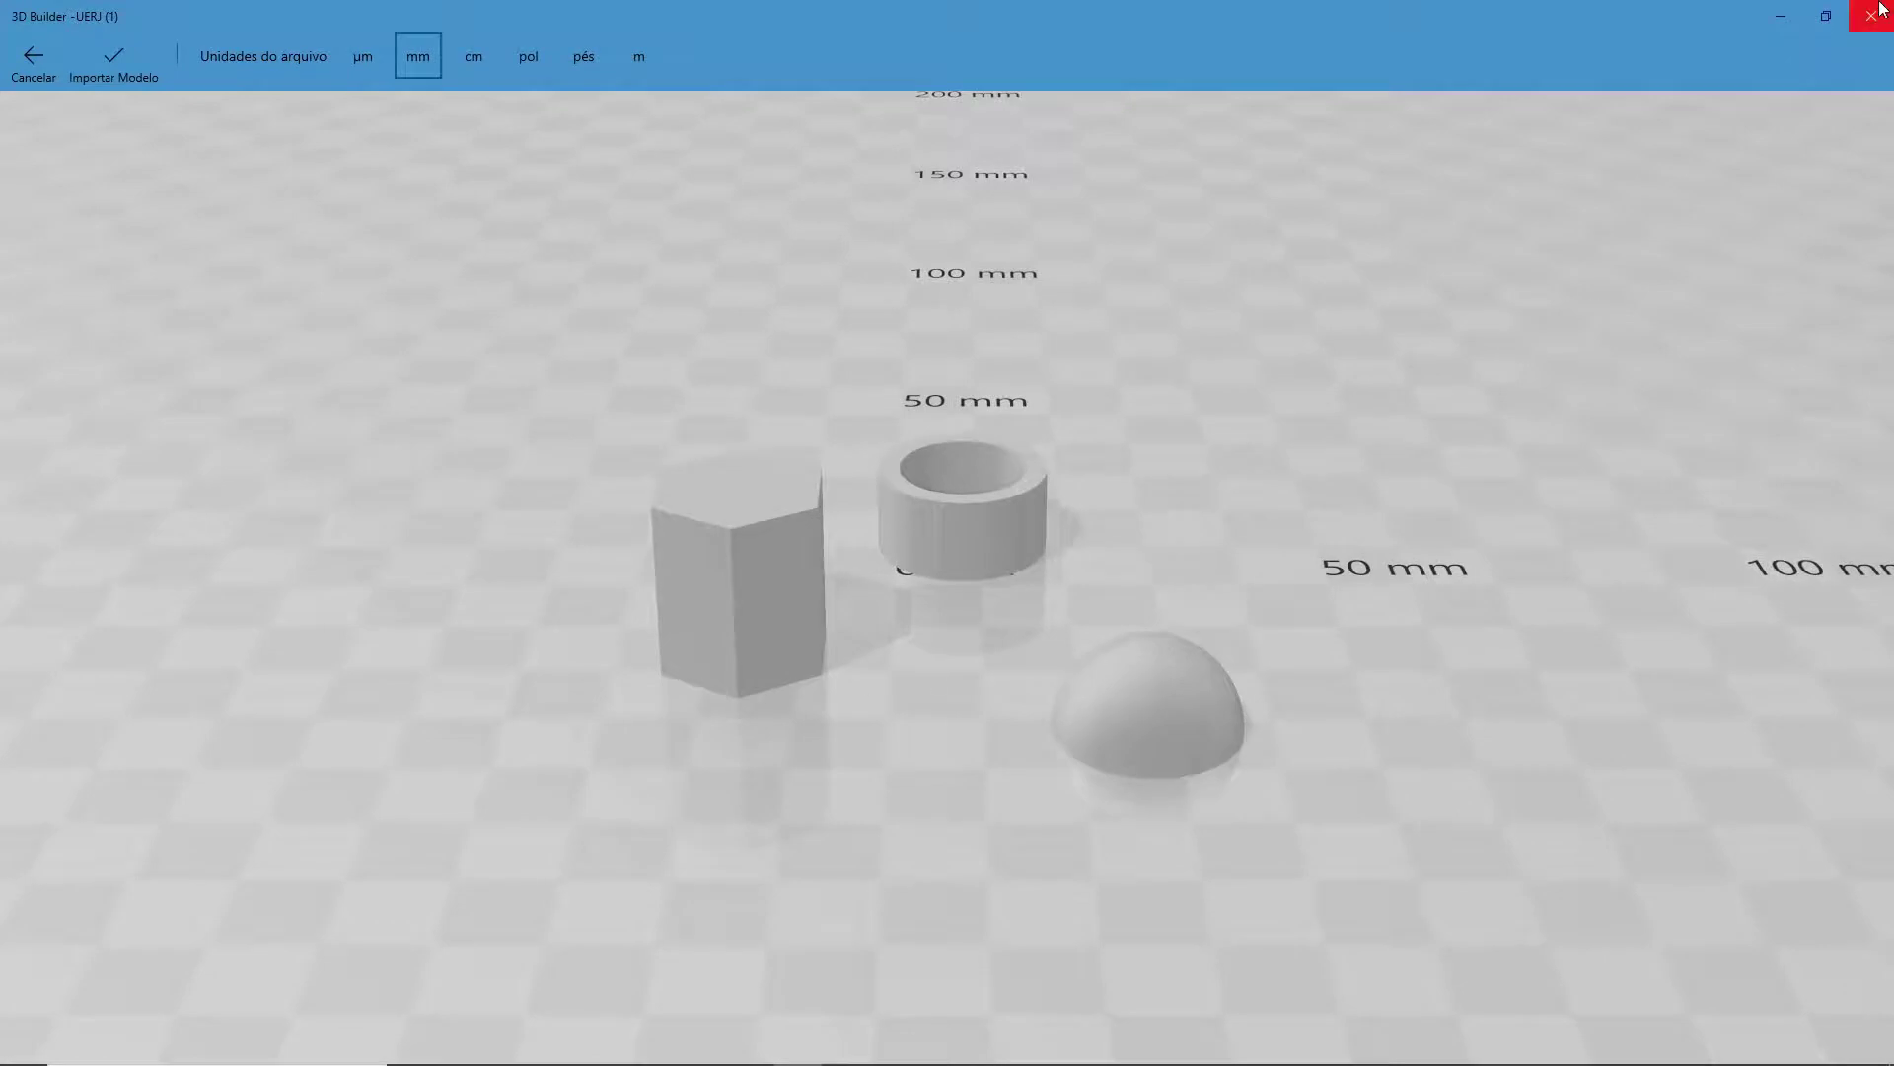
pyautogui.click(1871, 16)
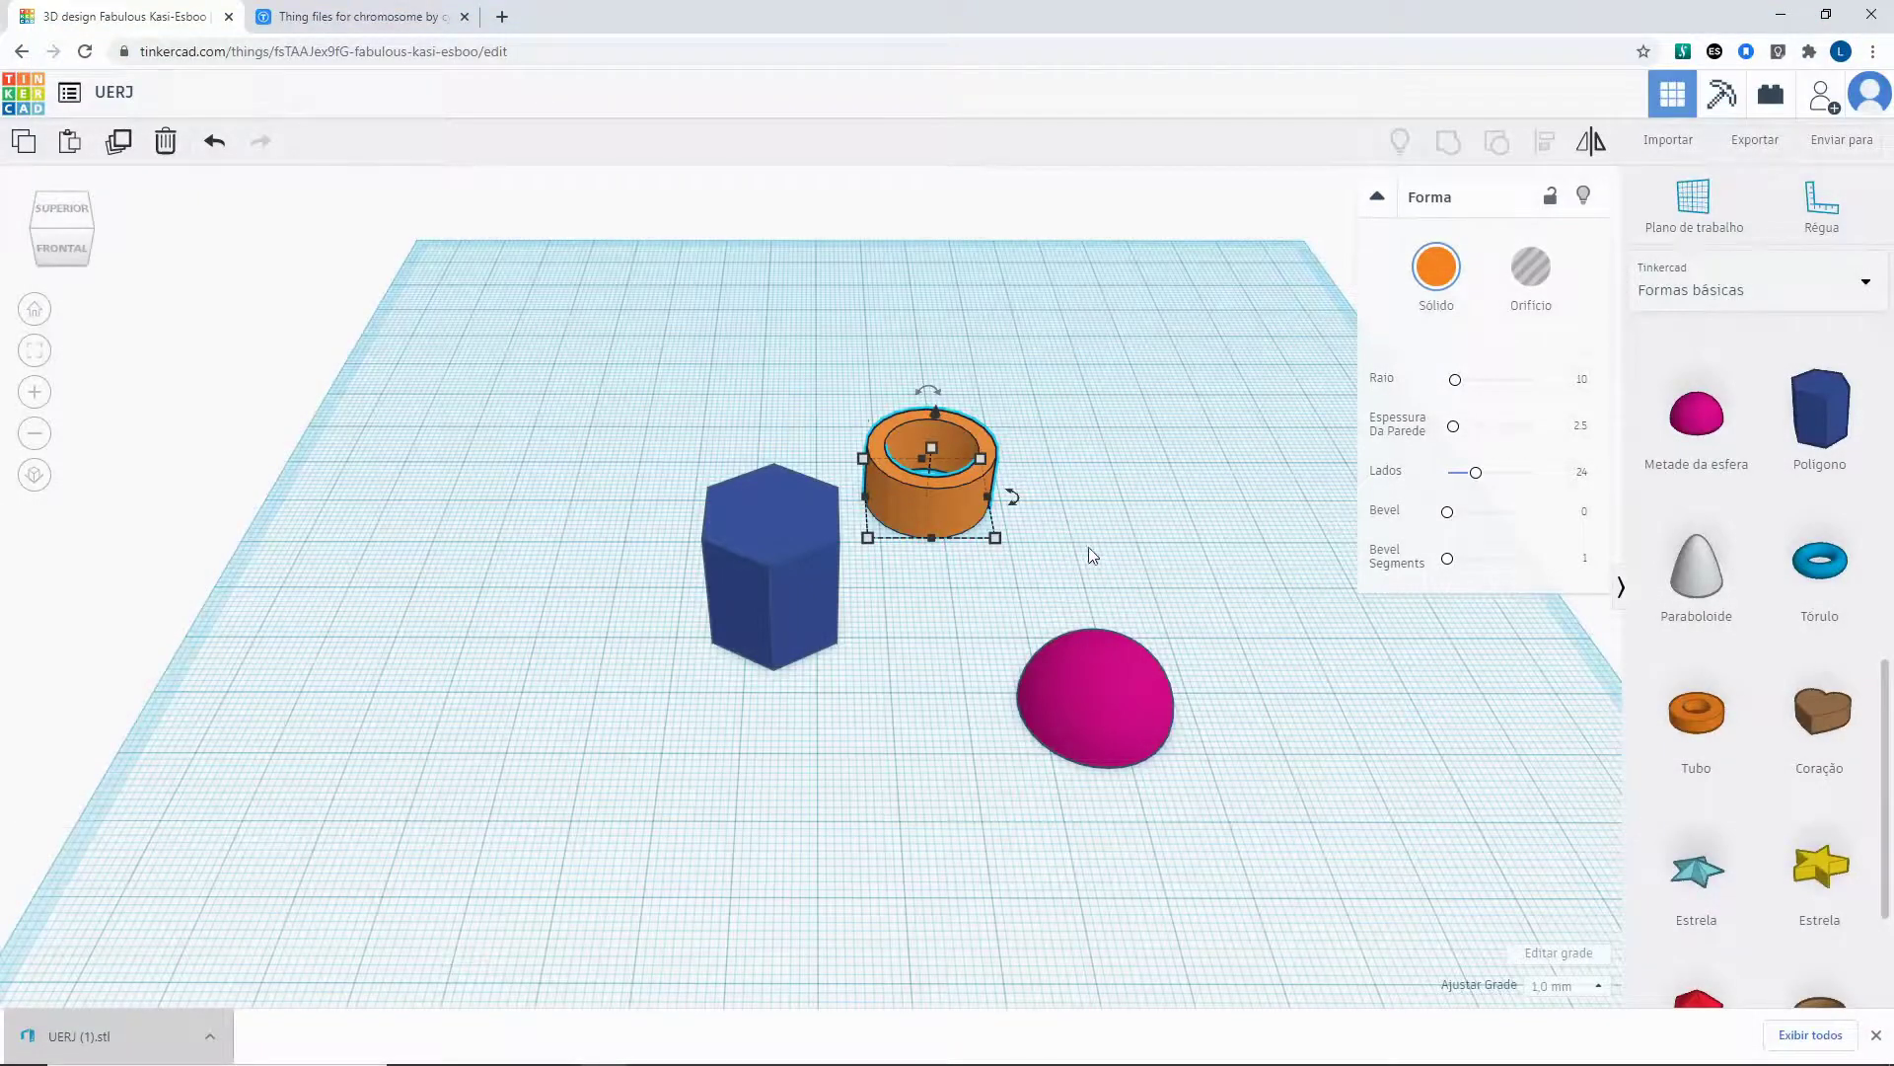
# Export everything in the design in OBJ format and dismiss the browser's download bar.
pyautogui.click(1755, 139)
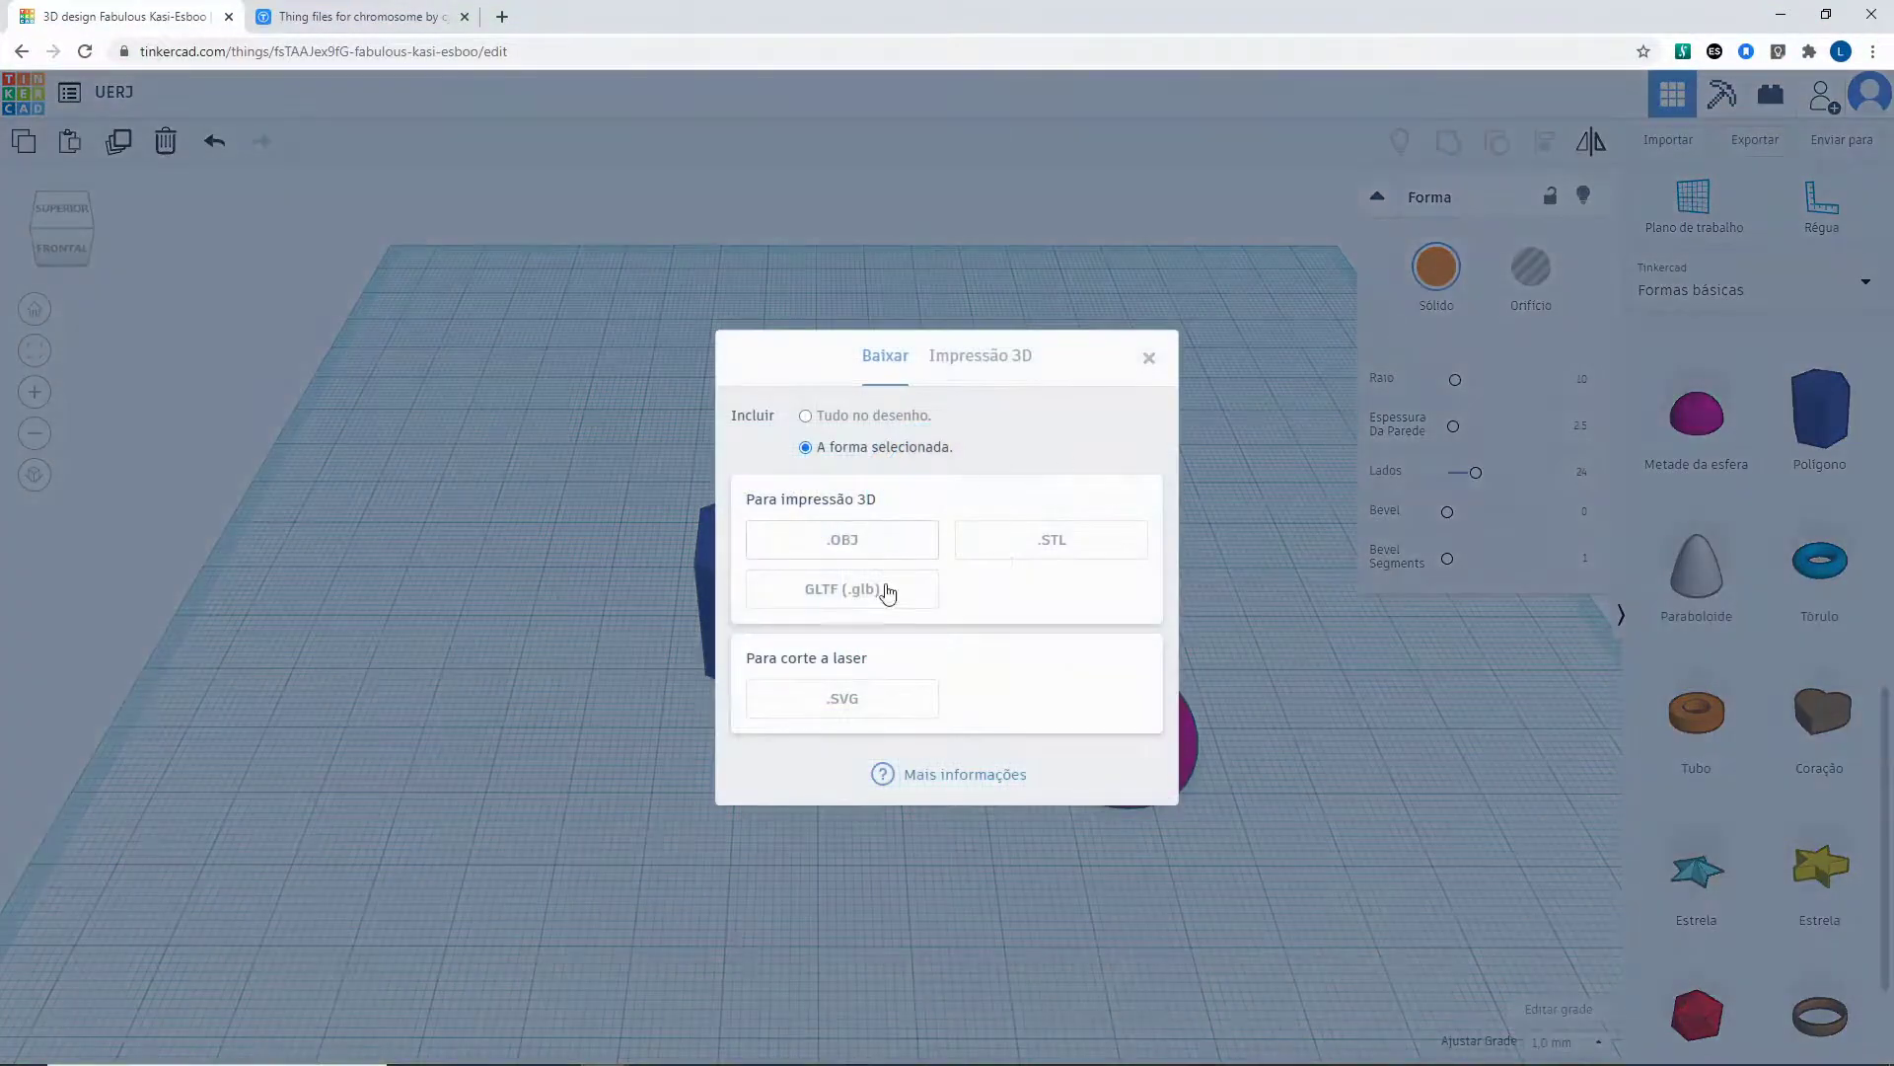
pyautogui.click(1150, 361)
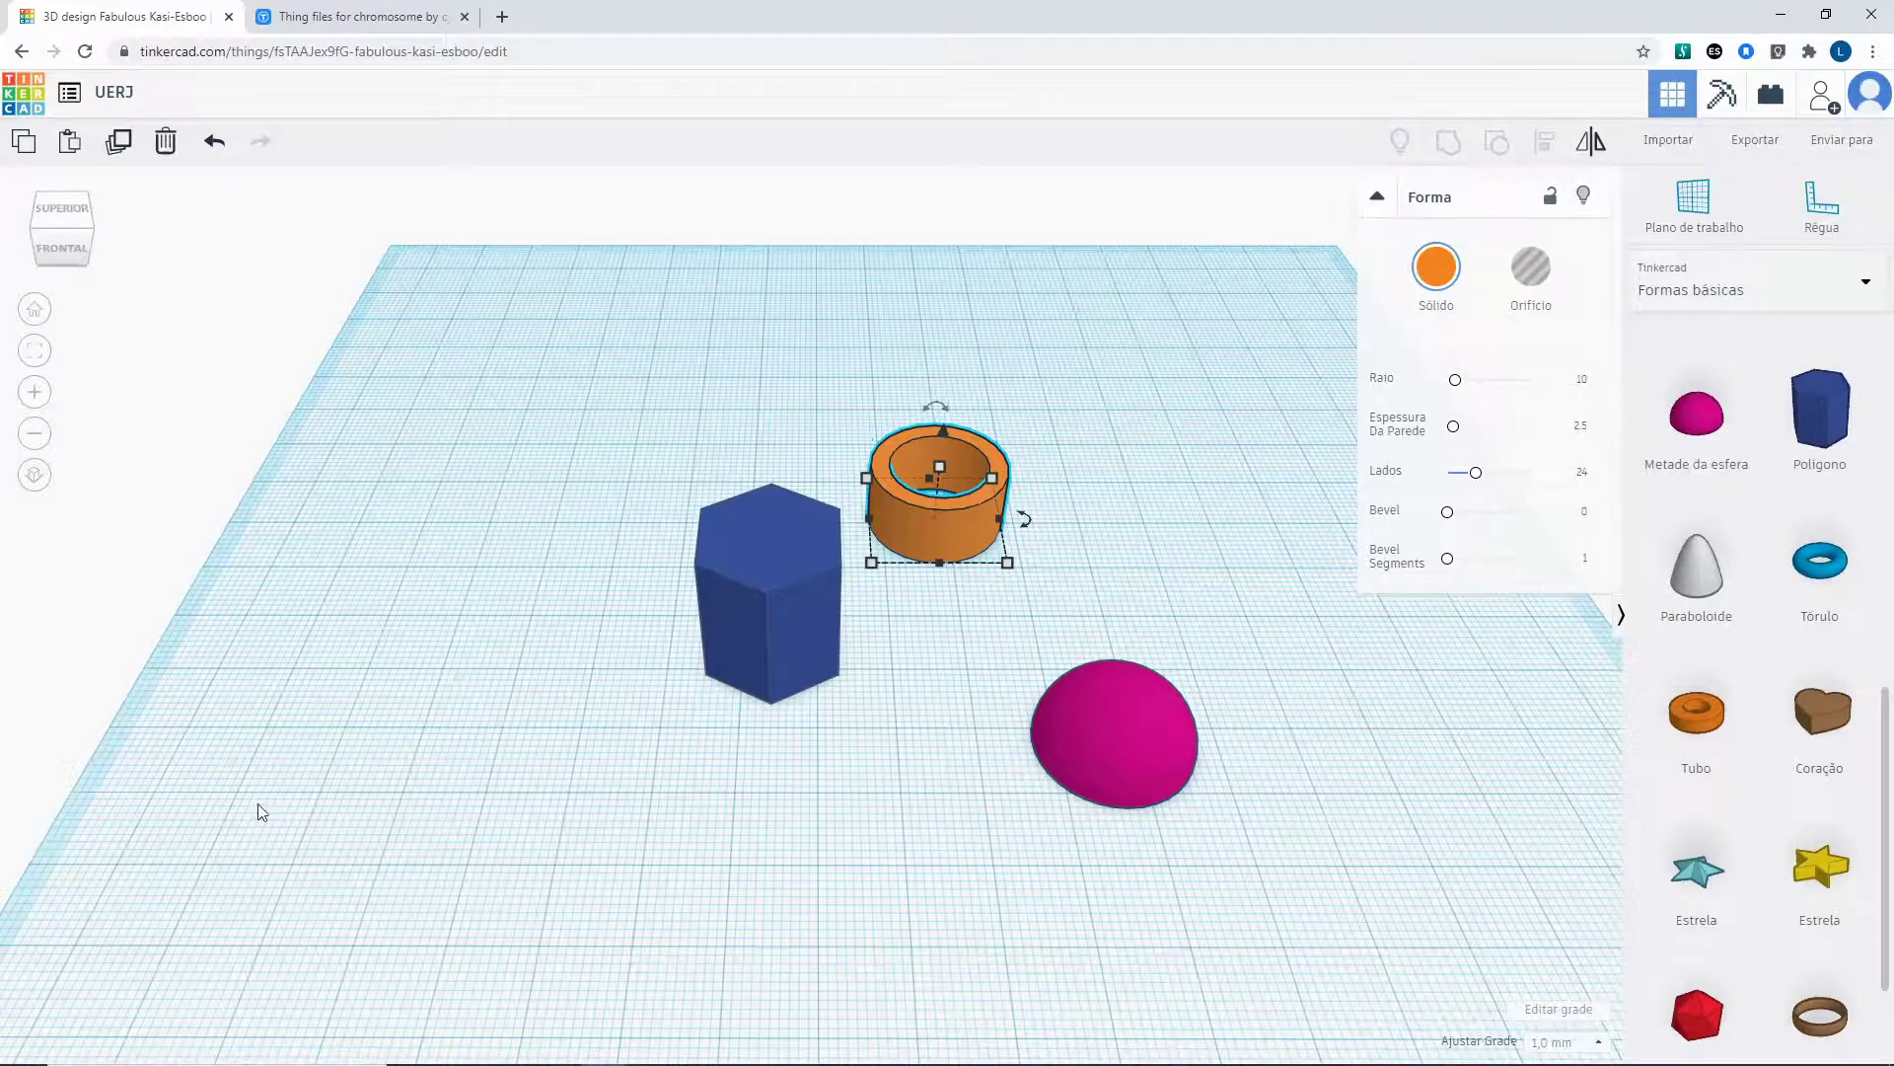
pyautogui.click(1755, 139)
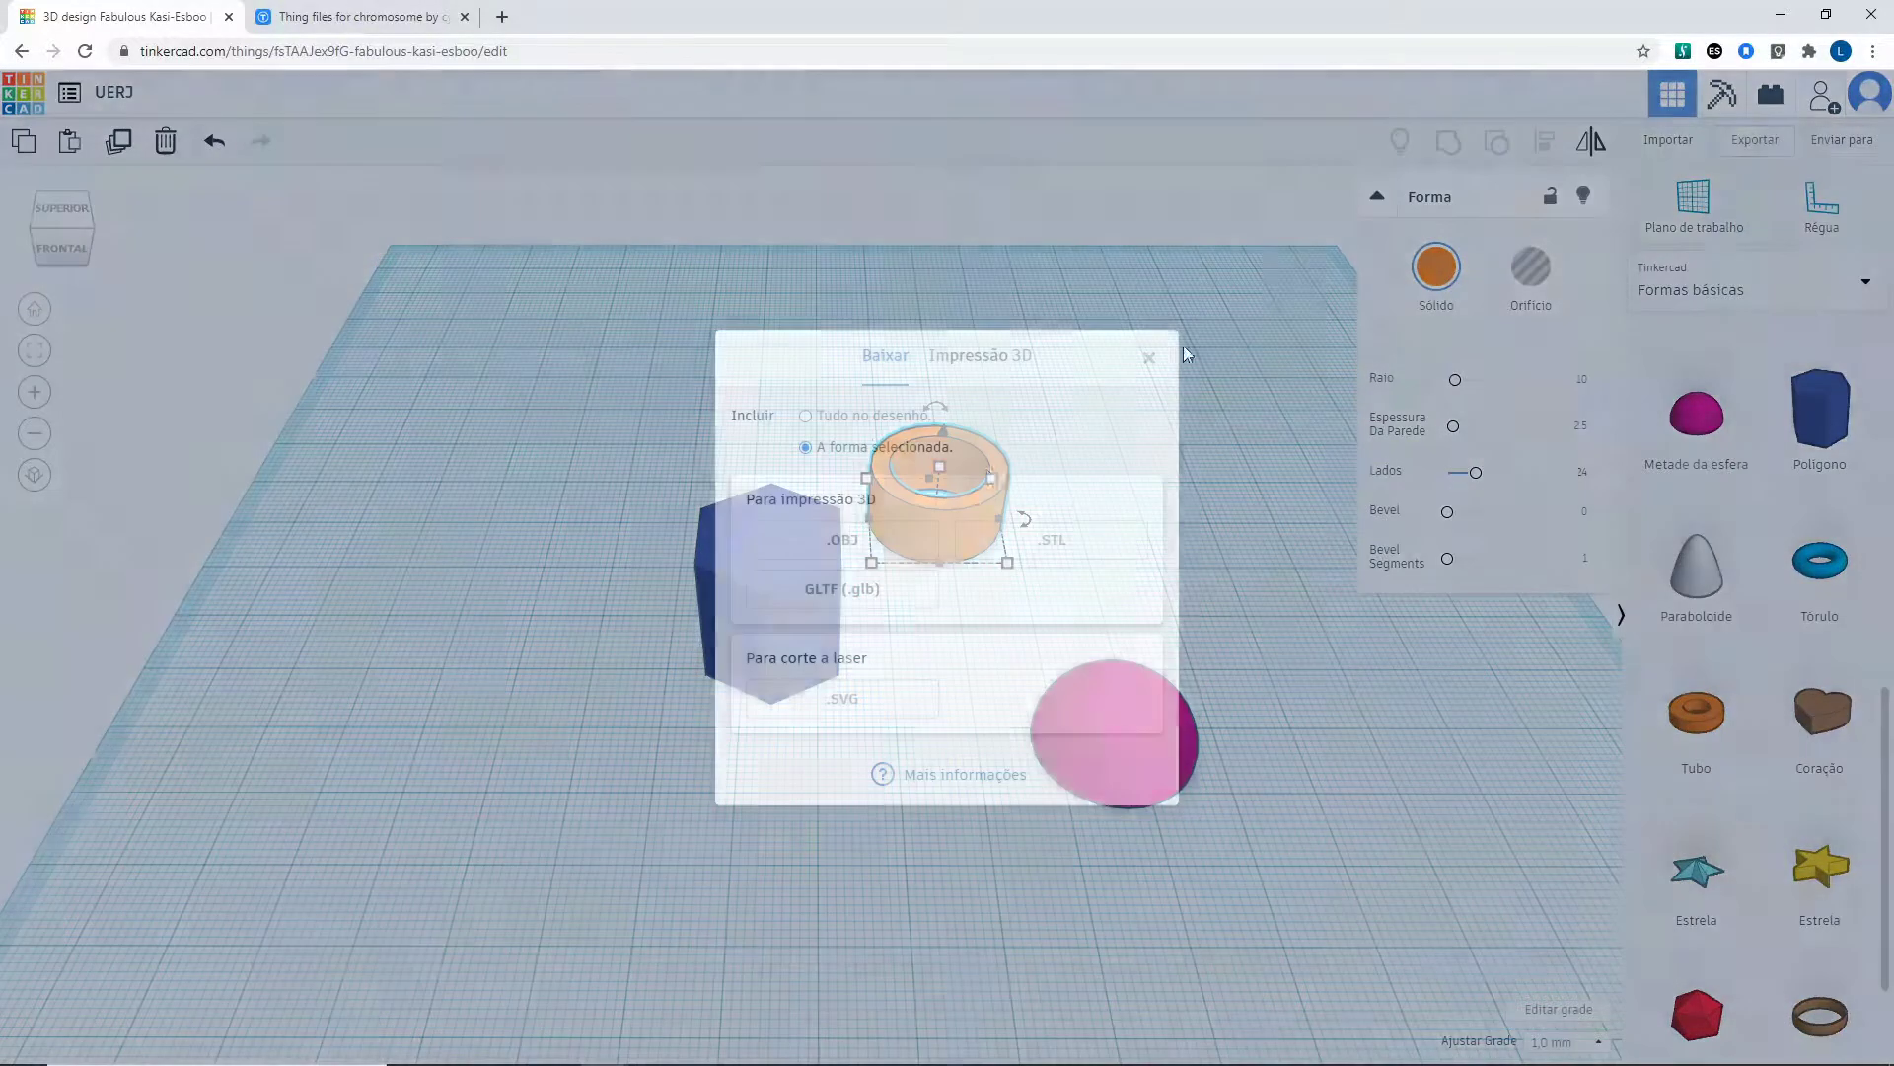
pyautogui.click(848, 414)
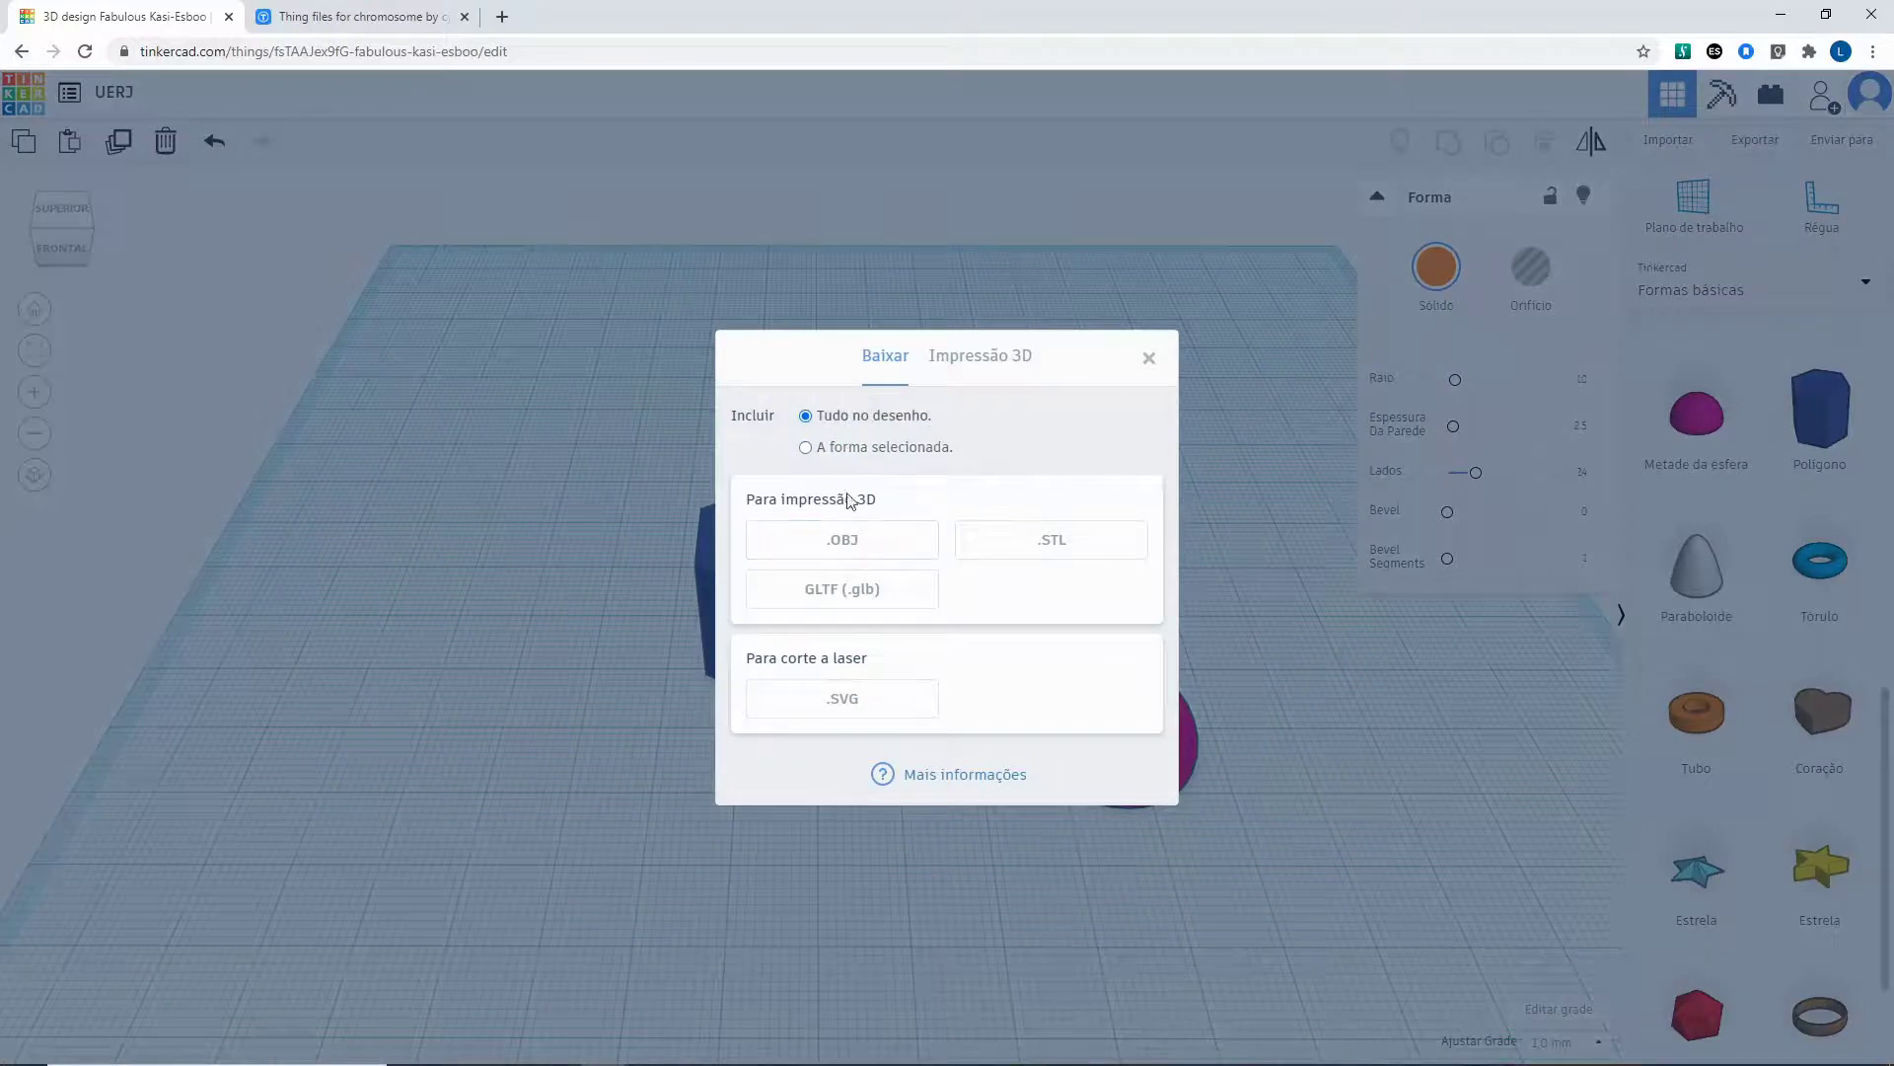
pyautogui.click(843, 542)
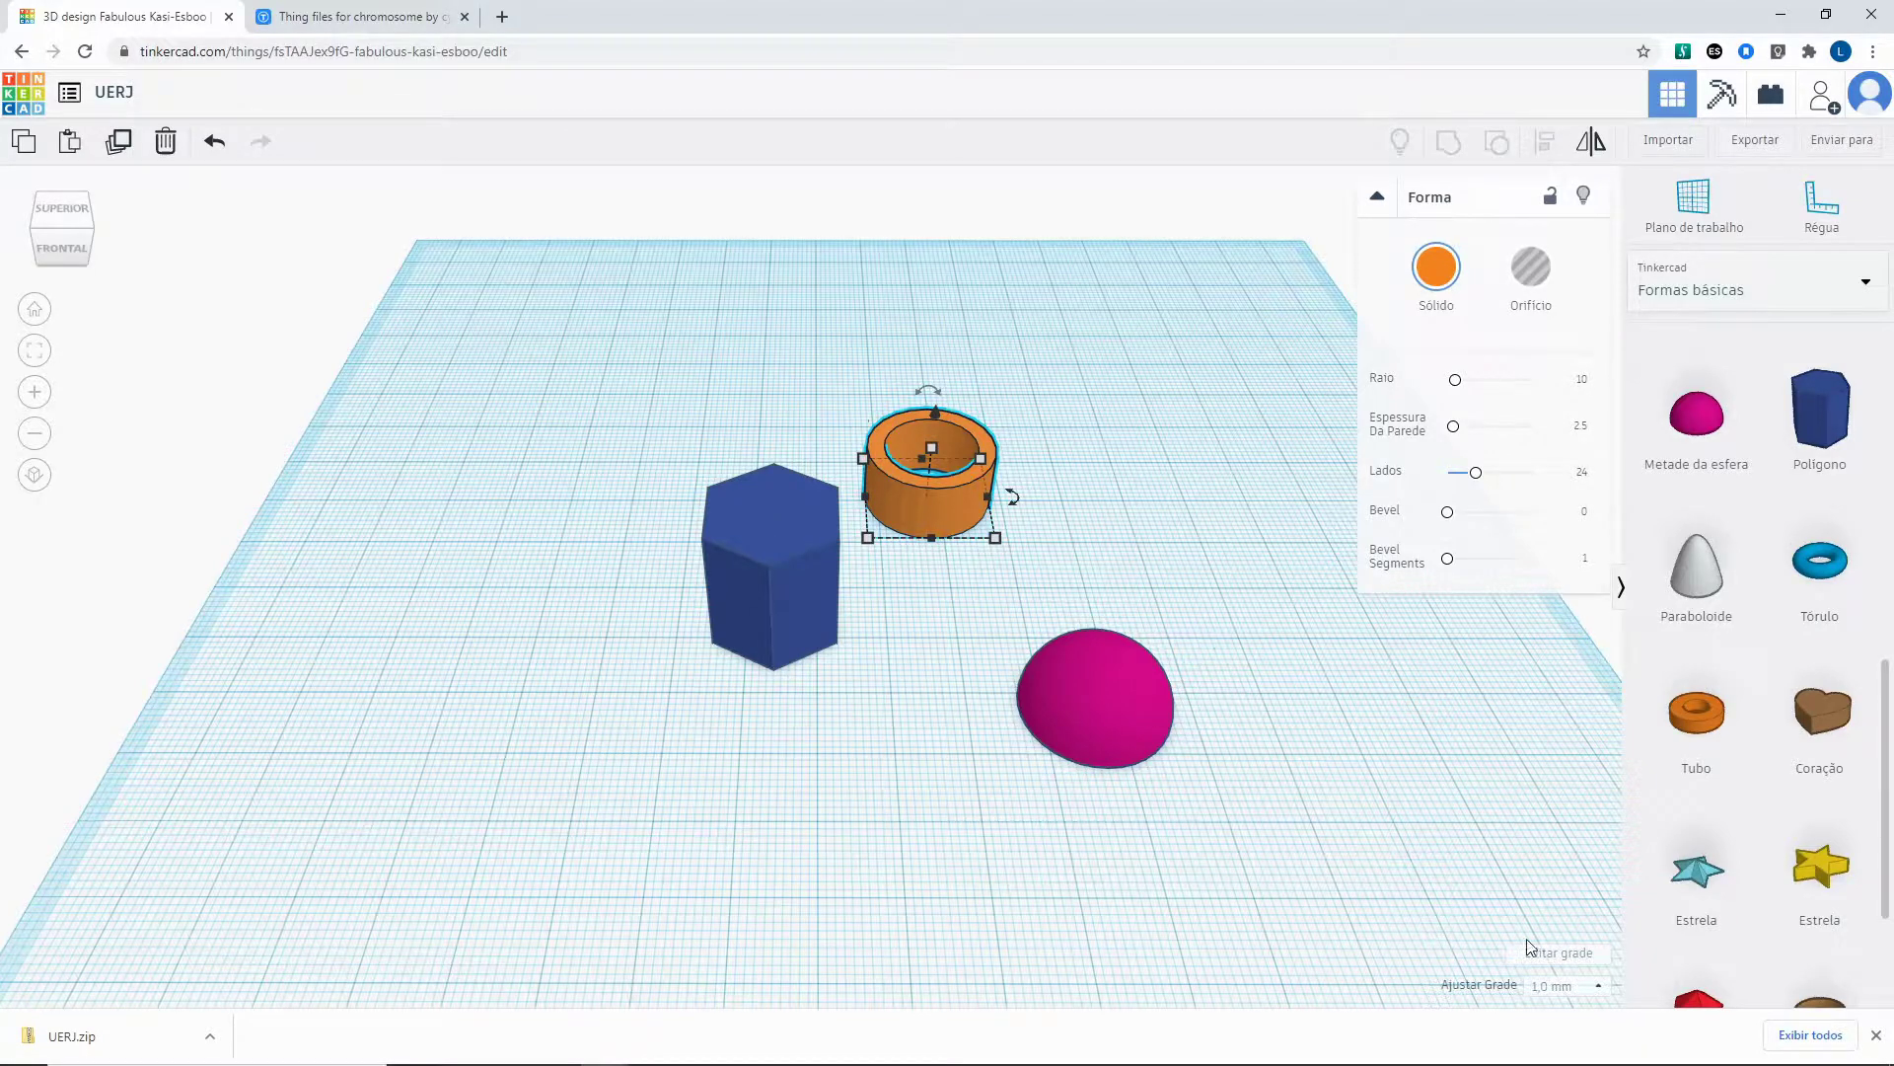
pyautogui.click(1877, 1036)
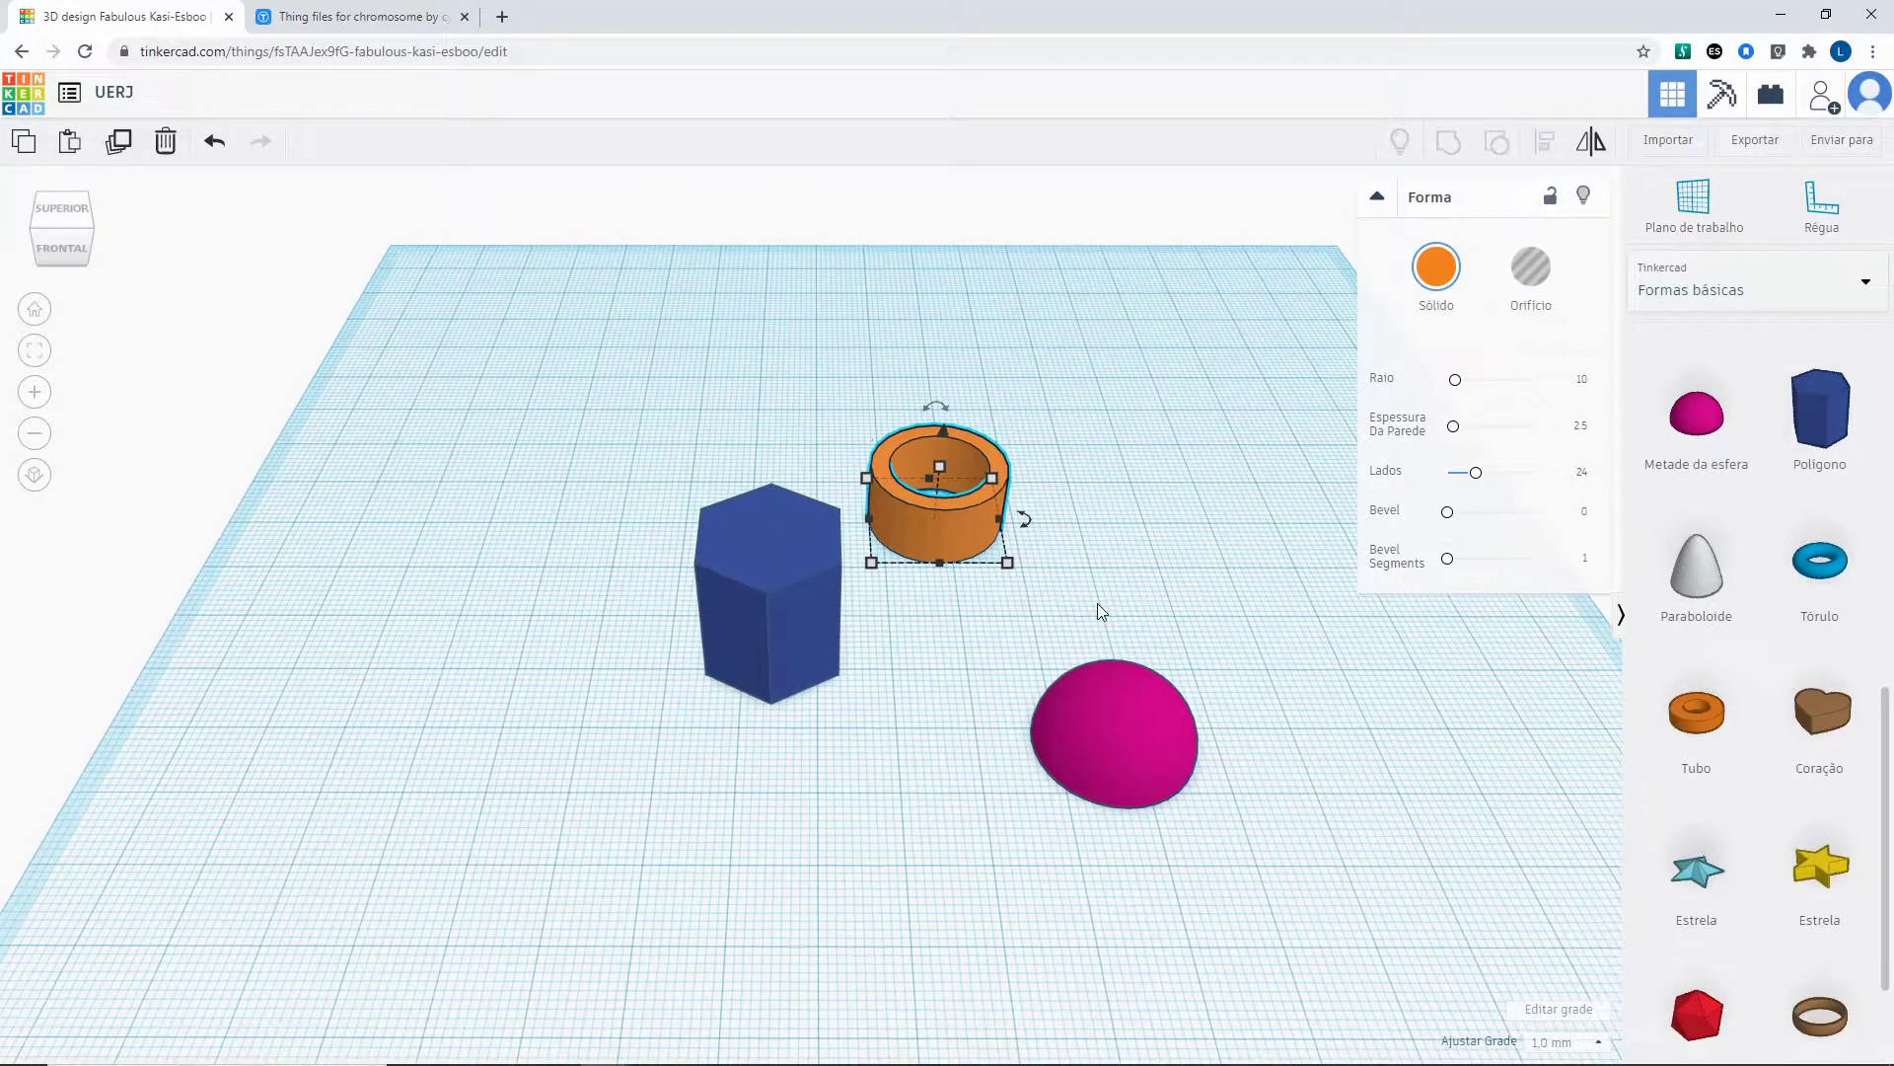